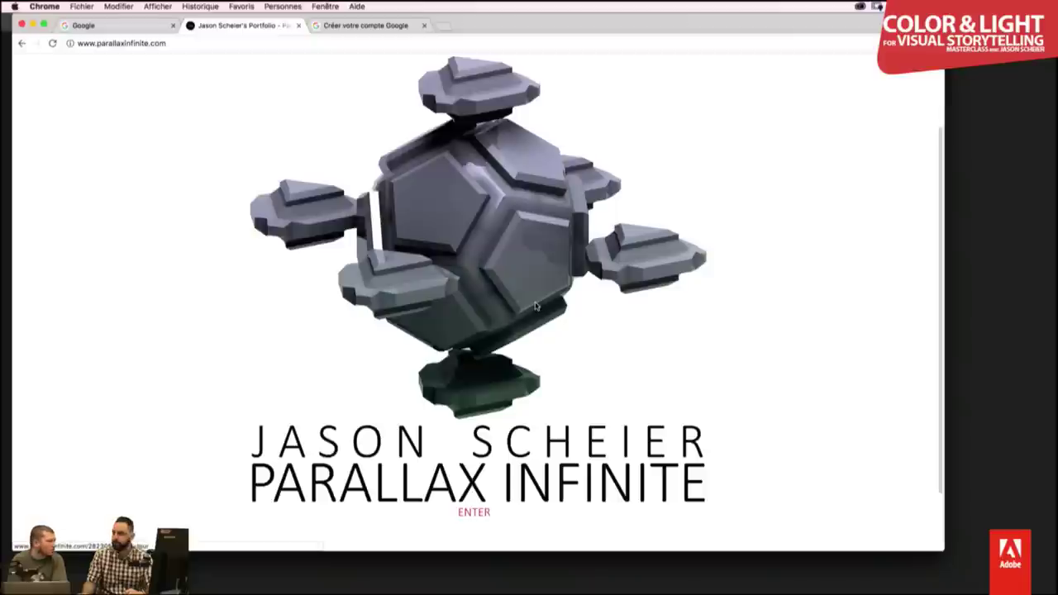
- Enter the Parallax Infinite portfolio, browse the Personal Work gallery, and return to the top
click(534, 306)
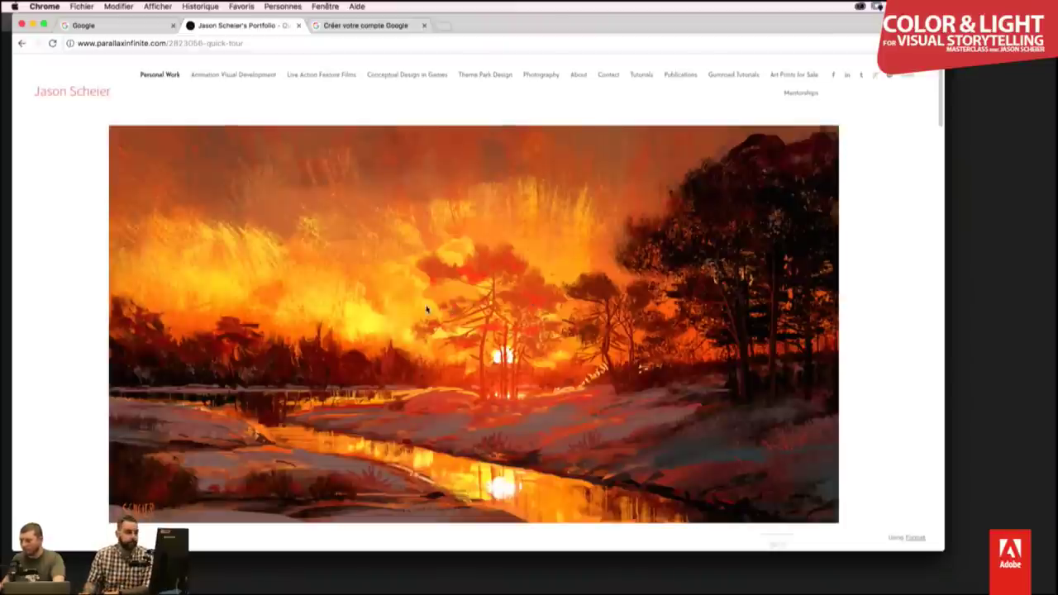
scroll(507, 327, down, 10)
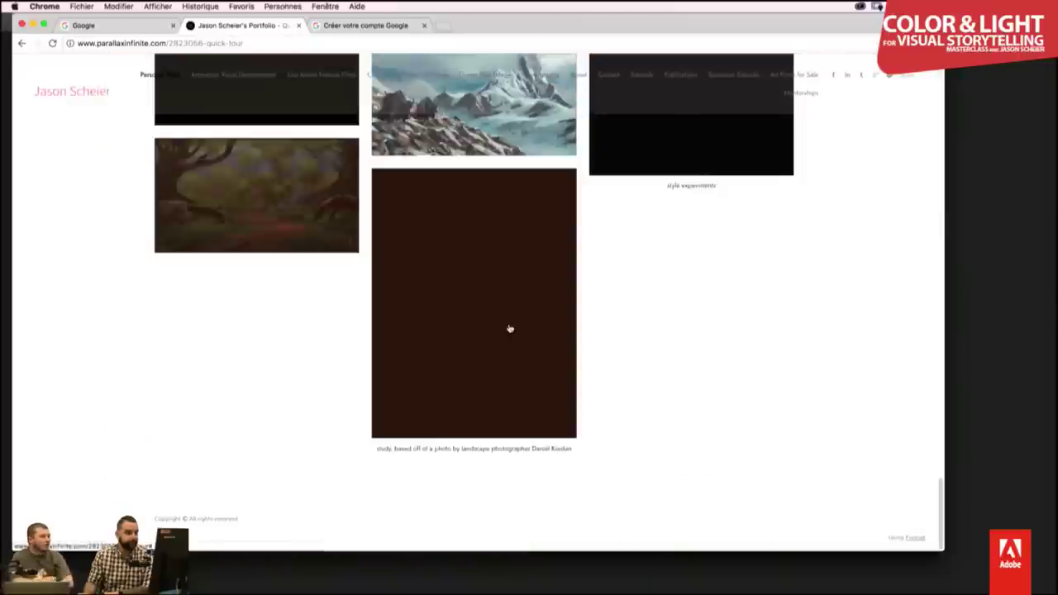
scroll(509, 328, up, 10)
scroll(509, 329, up, 3)
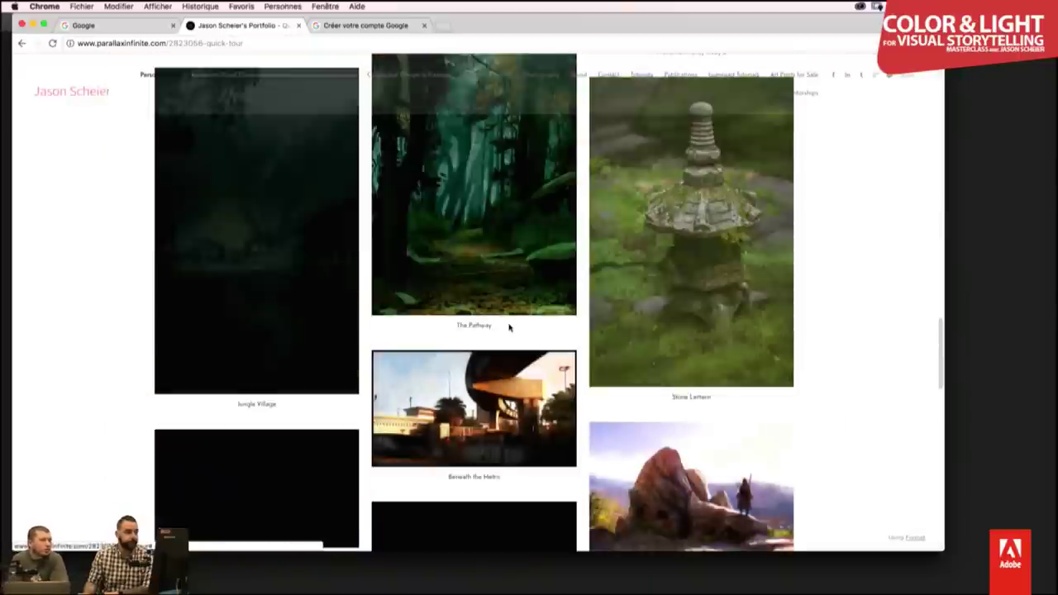
scroll(509, 328, up, 5)
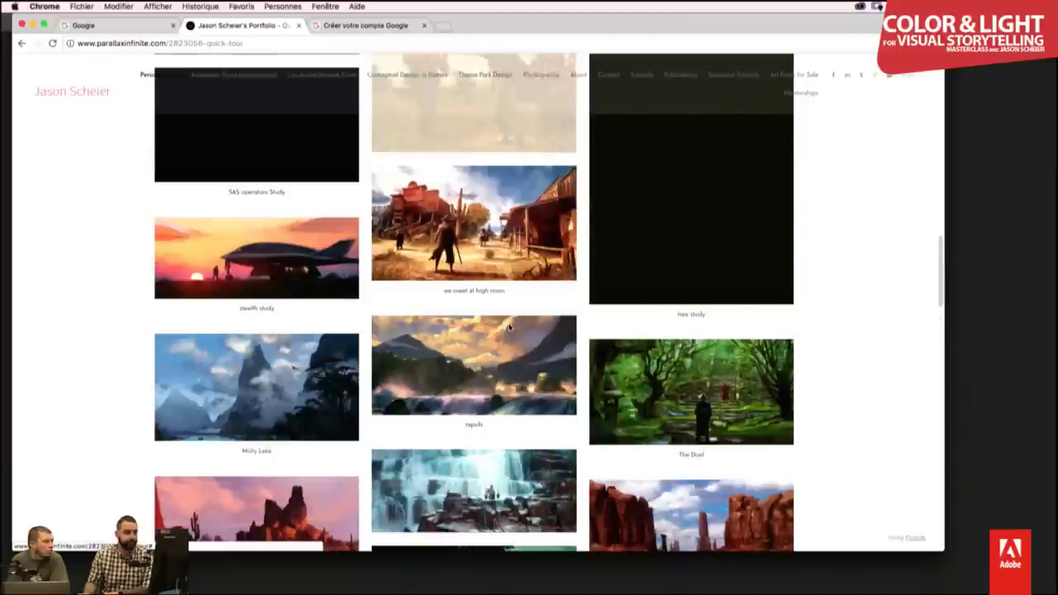
scroll(510, 328, up, 5)
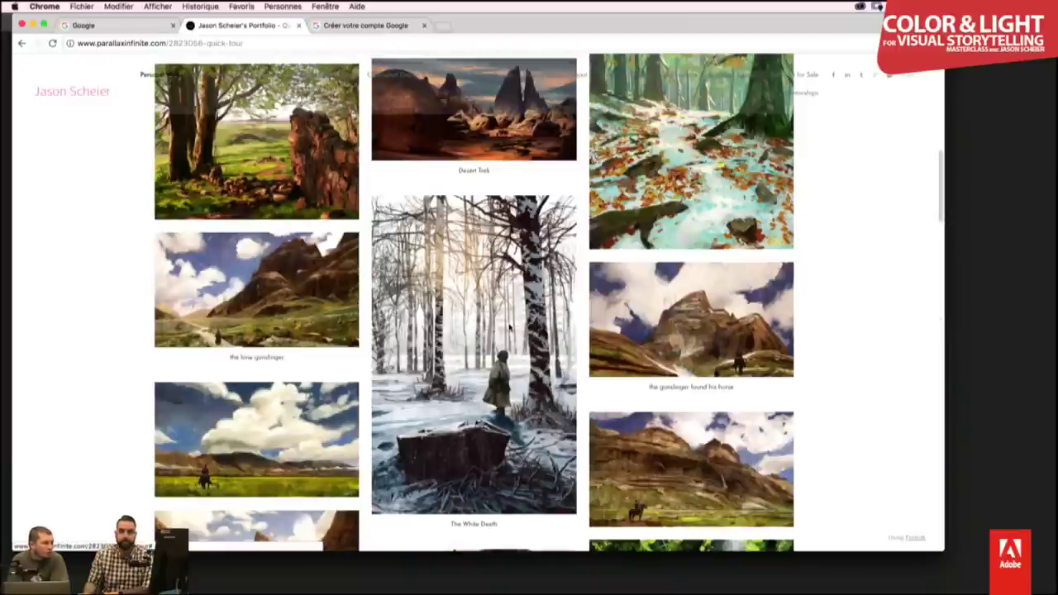
scroll(509, 328, up, 1)
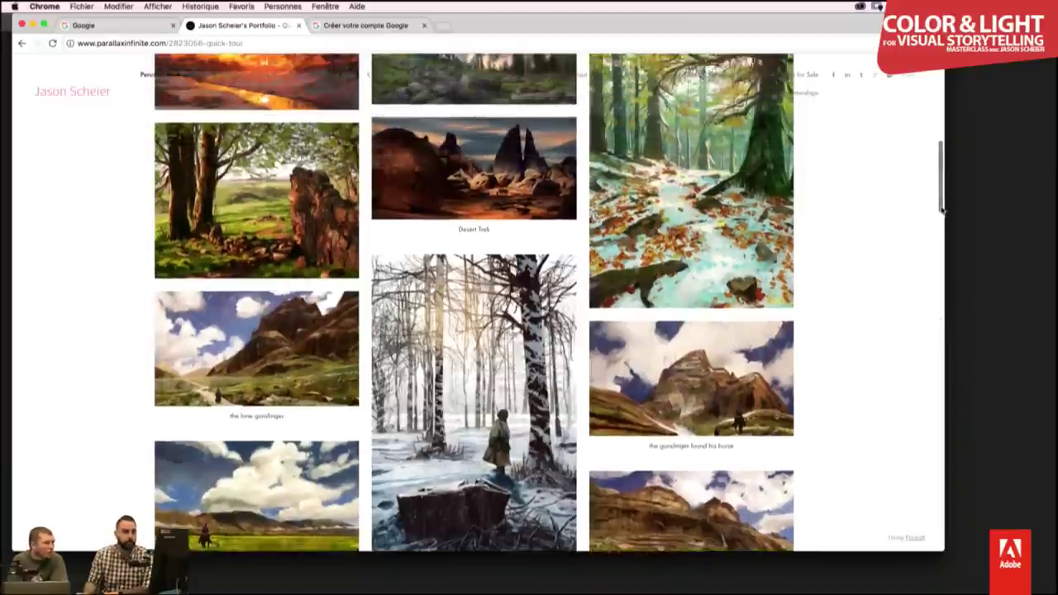
drag(941, 217, 942, 180)
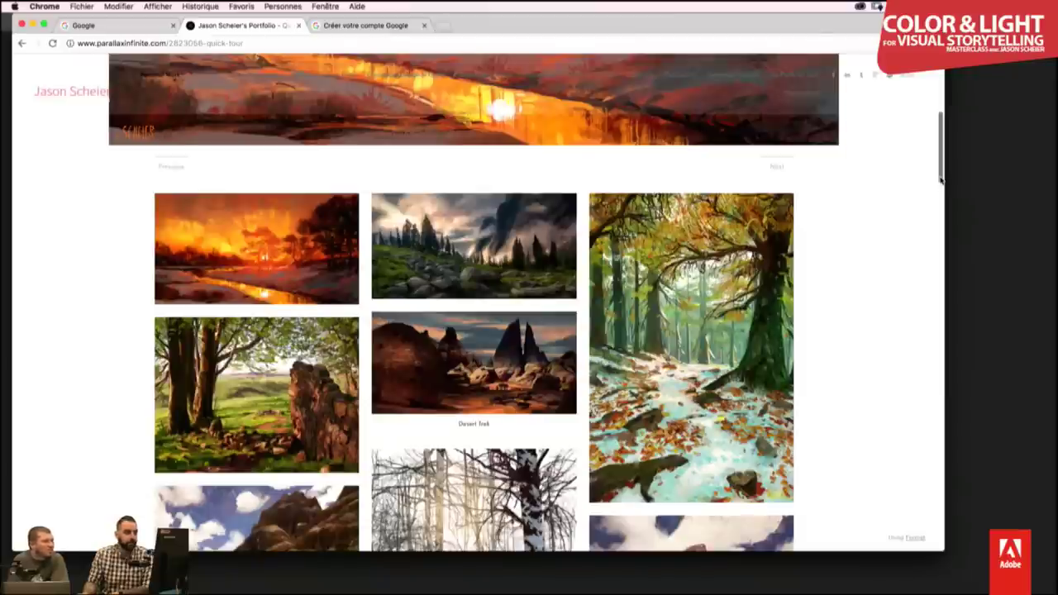
scroll(941, 180, up, 5)
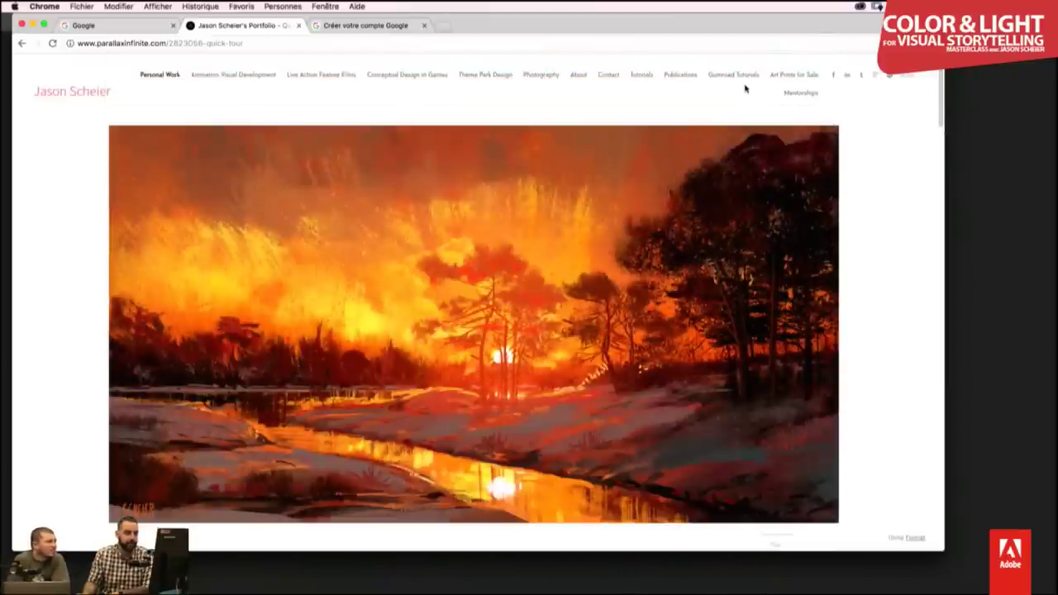
- In Tutorials, open the 'in the wash, process breakdown' canyon strip on its own
click(643, 75)
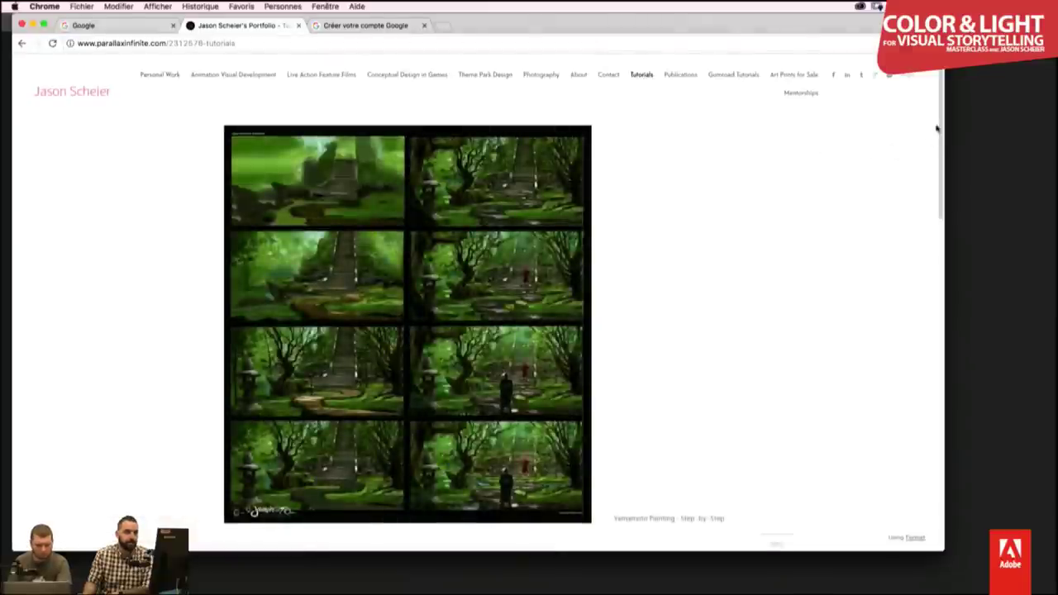
scroll(941, 122, down, 1)
scroll(934, 157, down, 3)
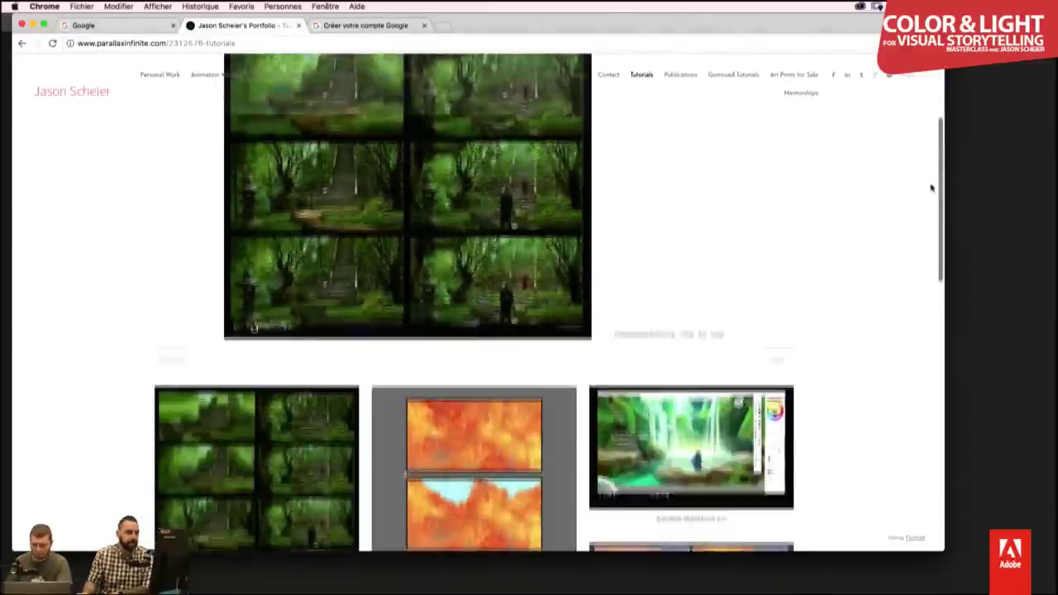
scroll(926, 207, down, 3)
scroll(922, 248, down, 3)
scroll(919, 277, down, 2)
scroll(919, 285, down, 1)
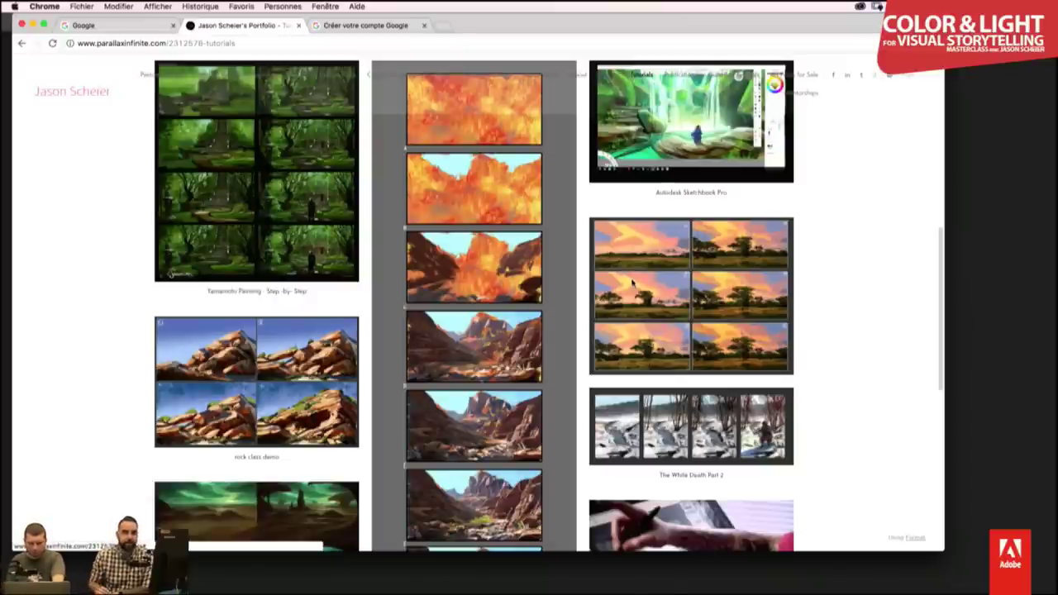
click(508, 293)
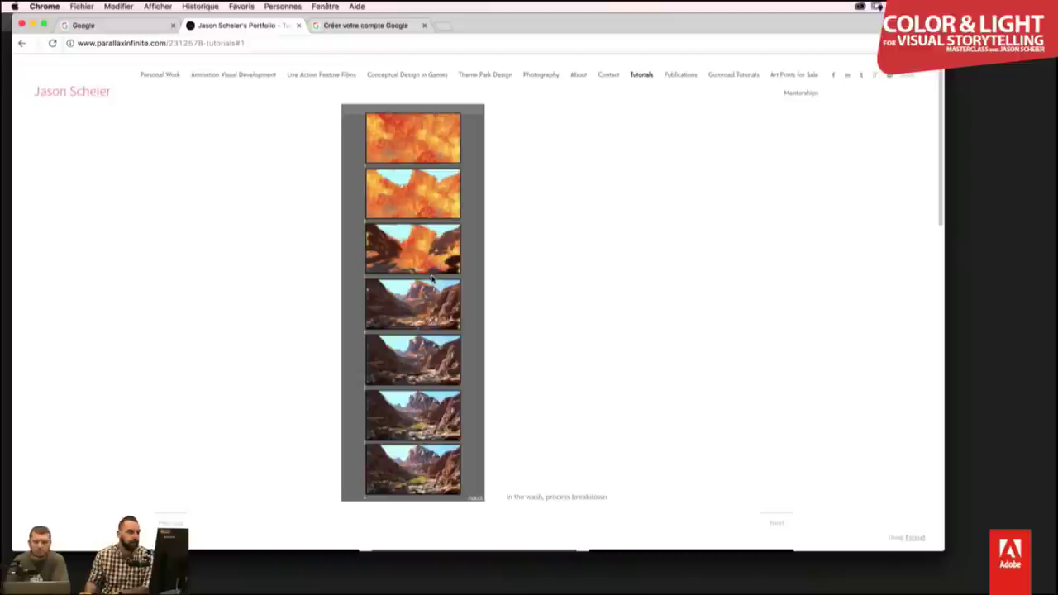
- Step through every tutorial slide until it wraps to the Yamamoto step-by-step forest painting
click(518, 302)
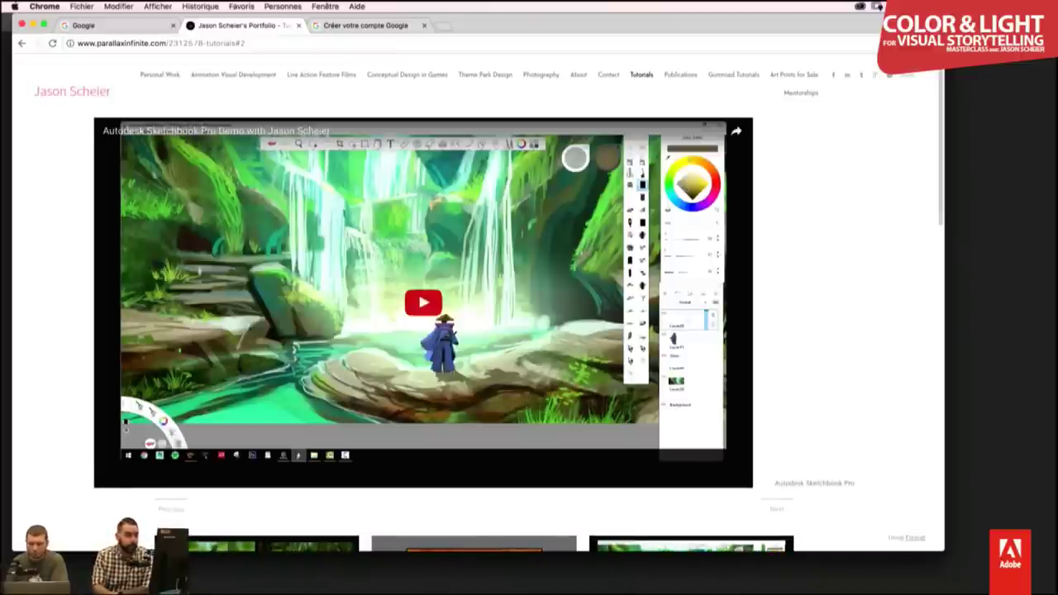
key(Right)
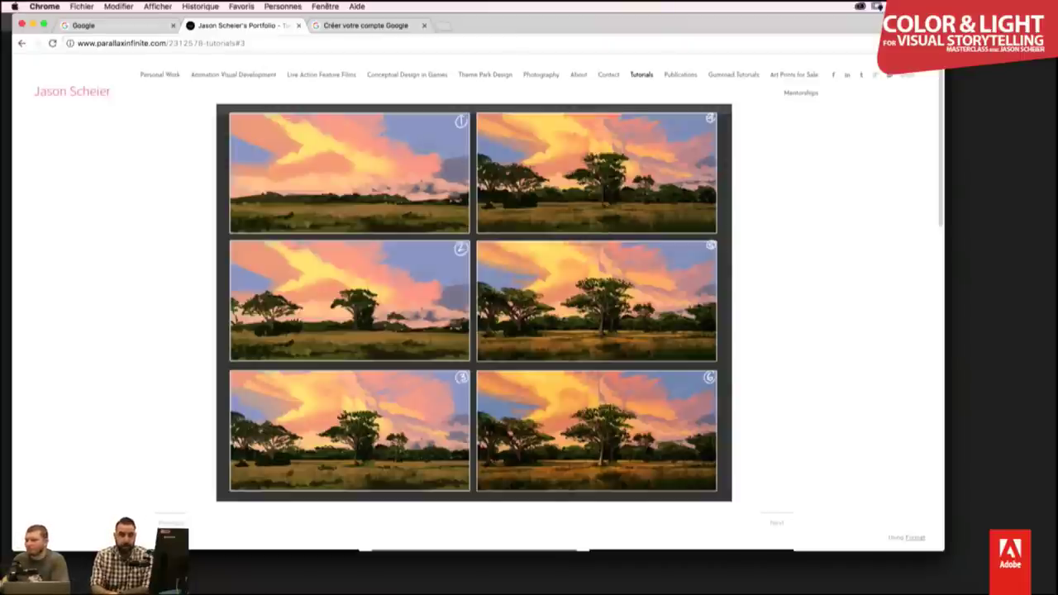
key(Right)
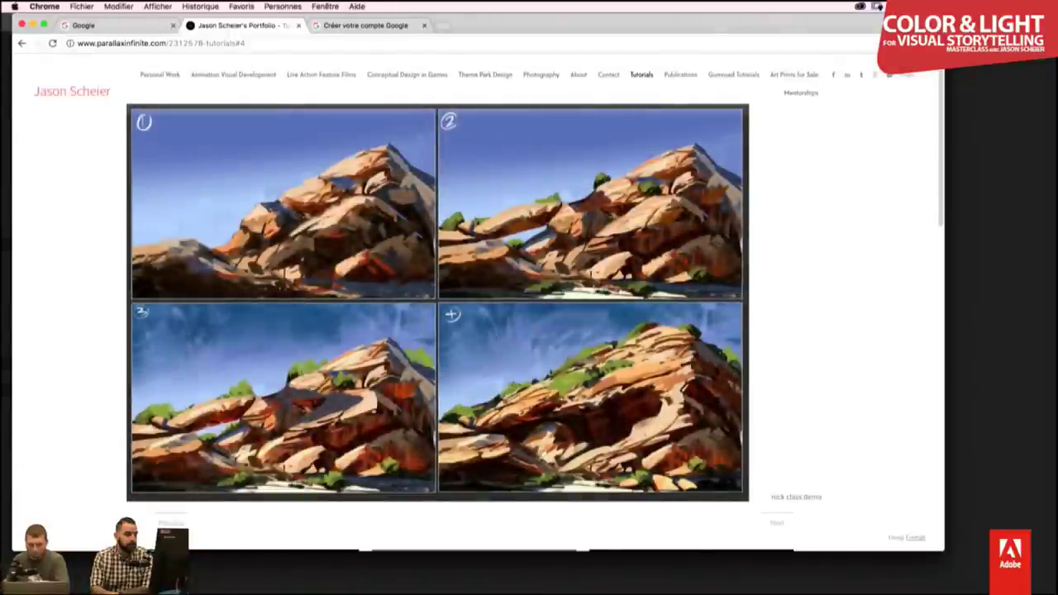
key(Right)
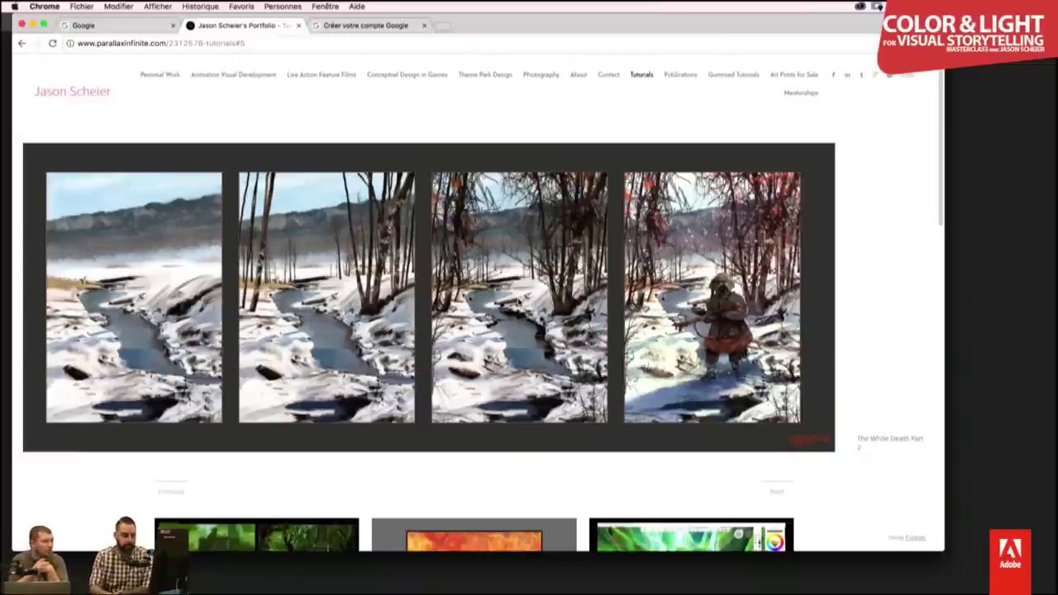
key(Right)
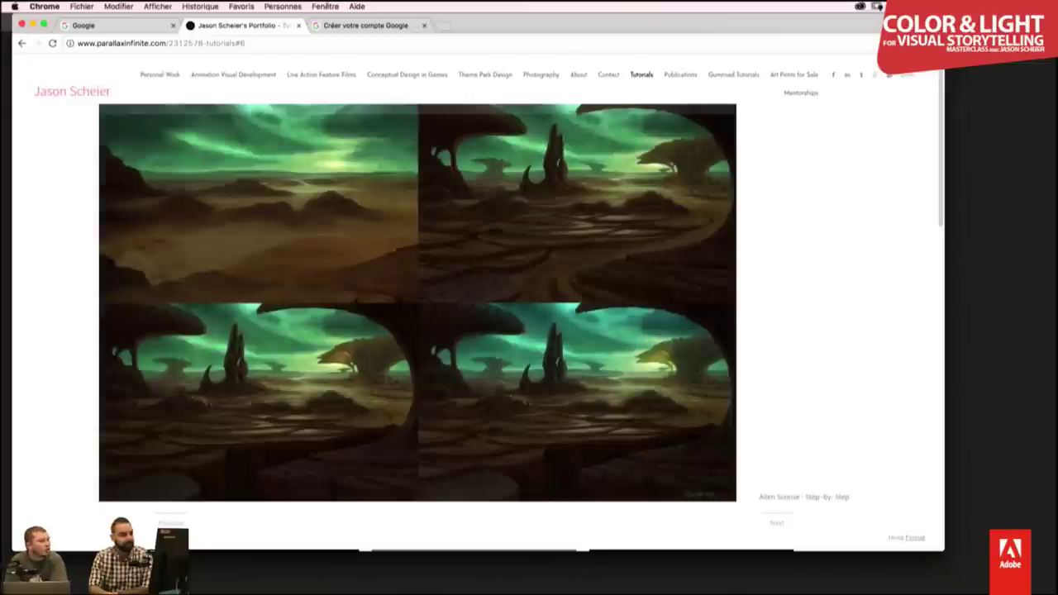
key(Right)
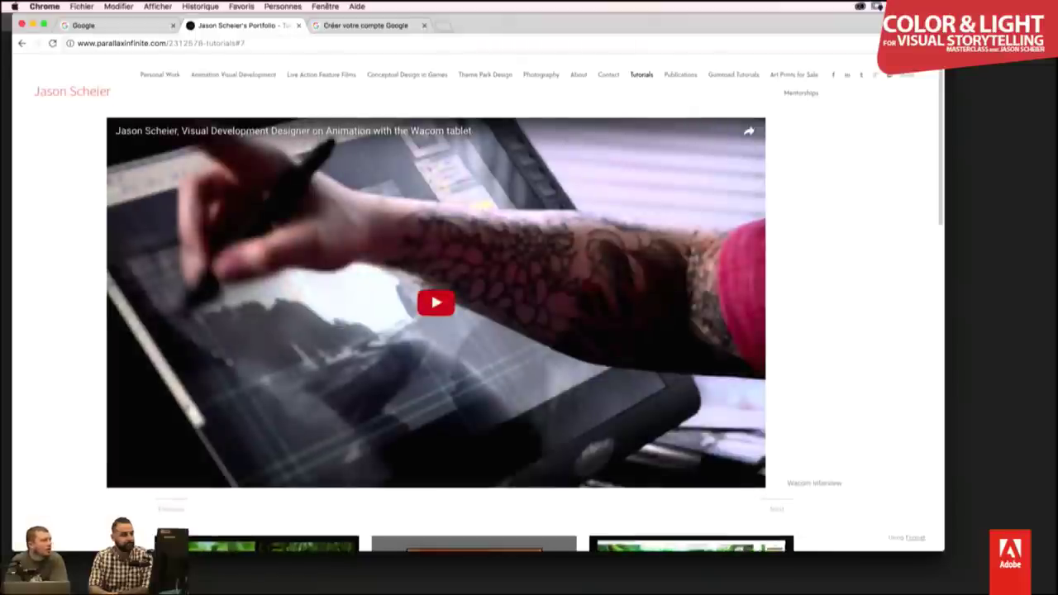
key(Right)
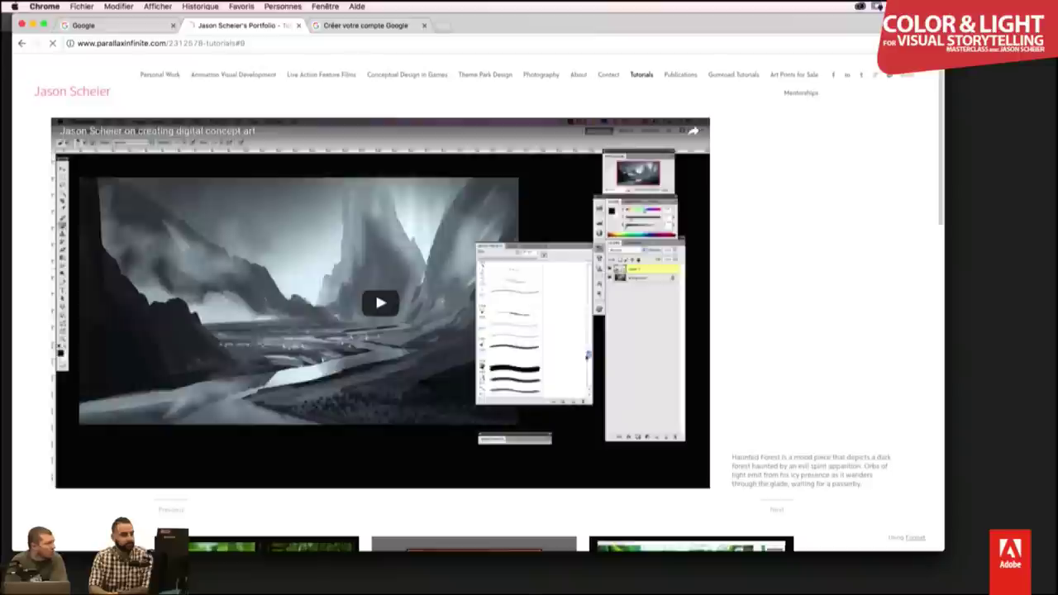
key(Right)
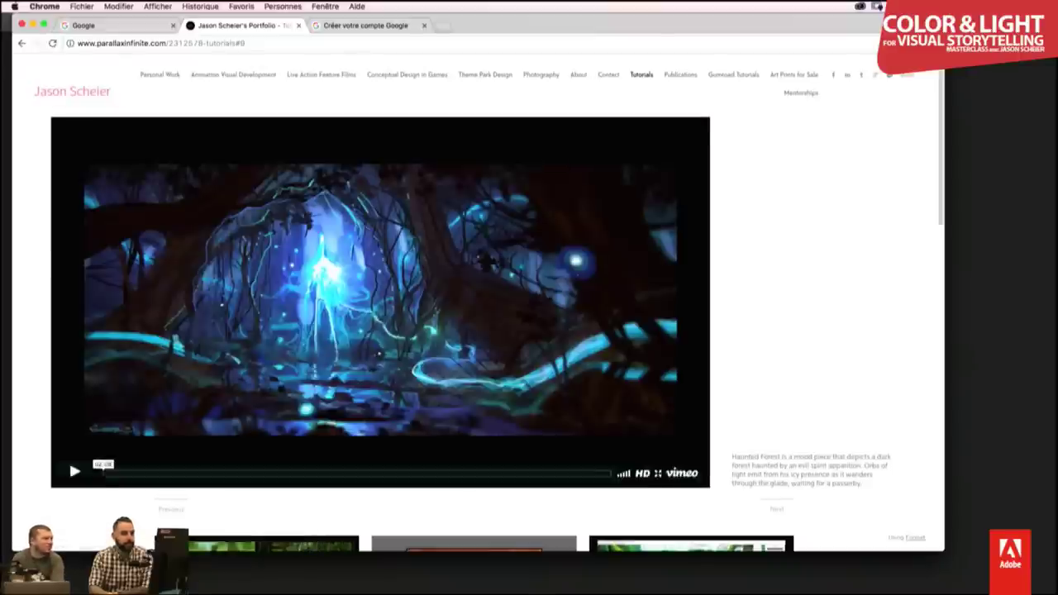
key(Right)
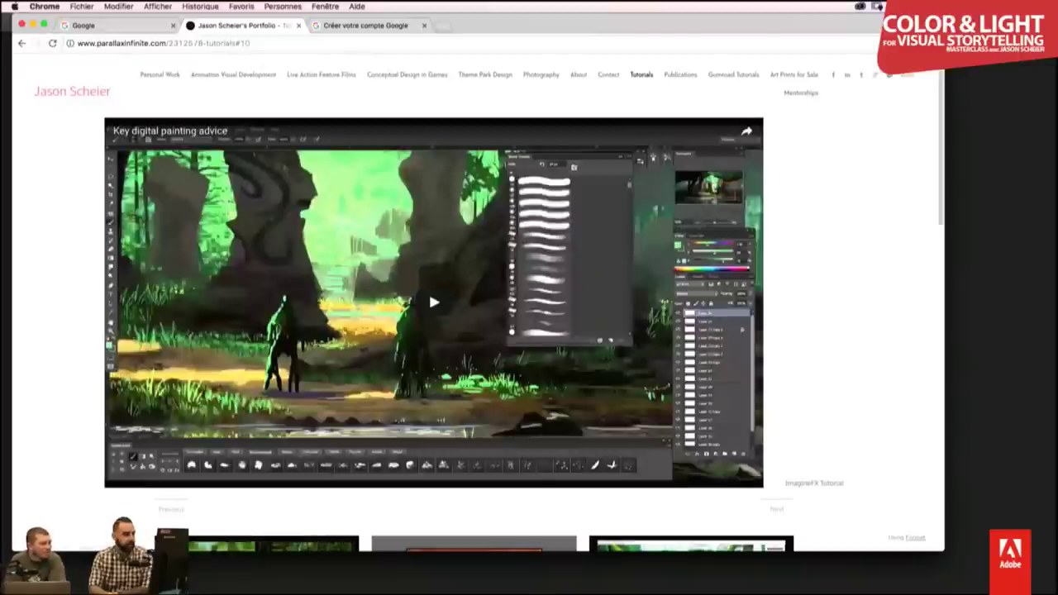
key(Right)
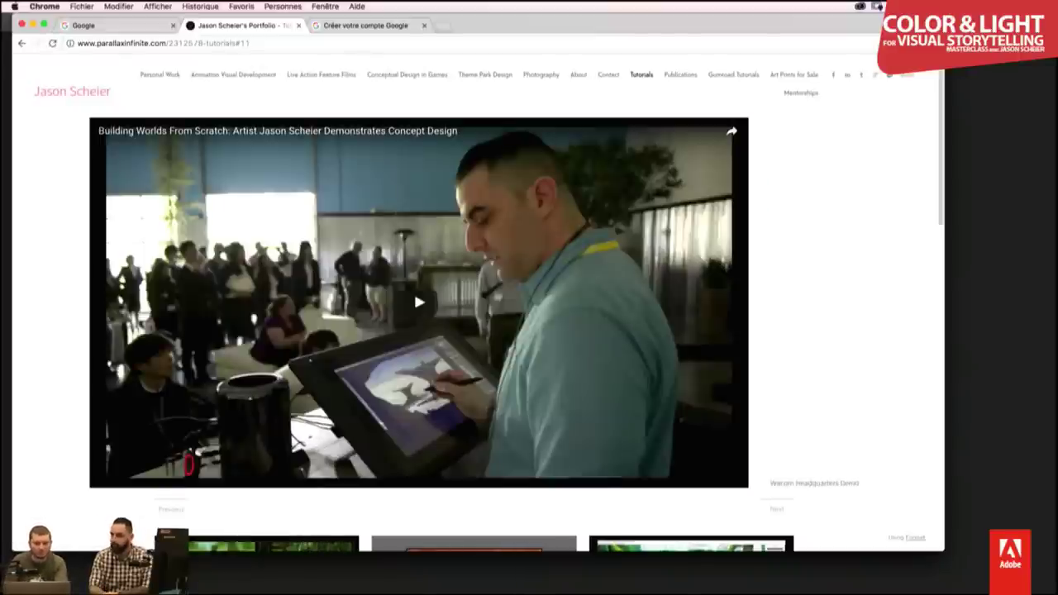
key(Right)
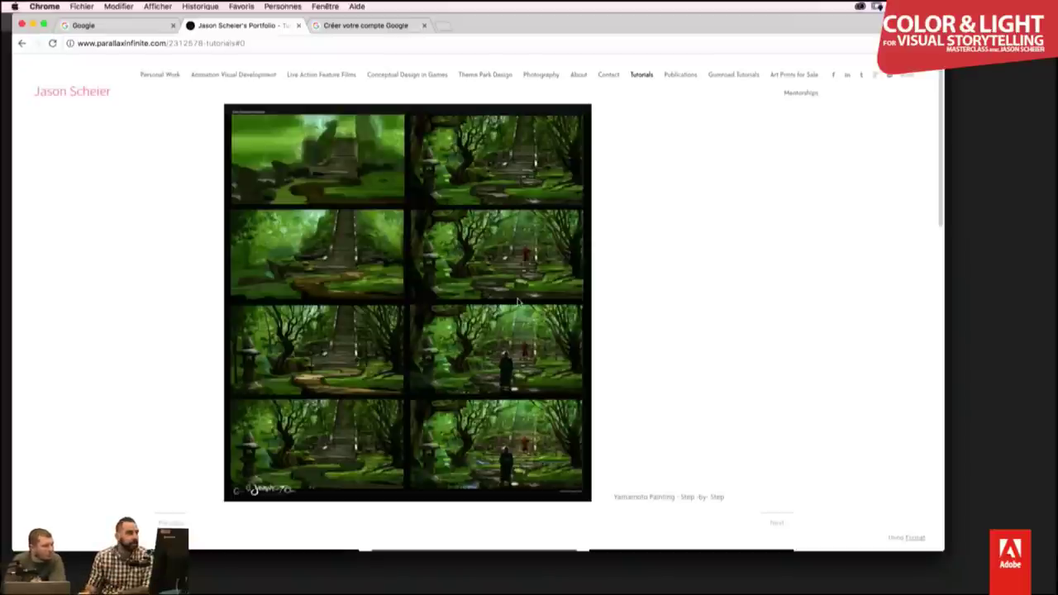
mouse_move(233, 74)
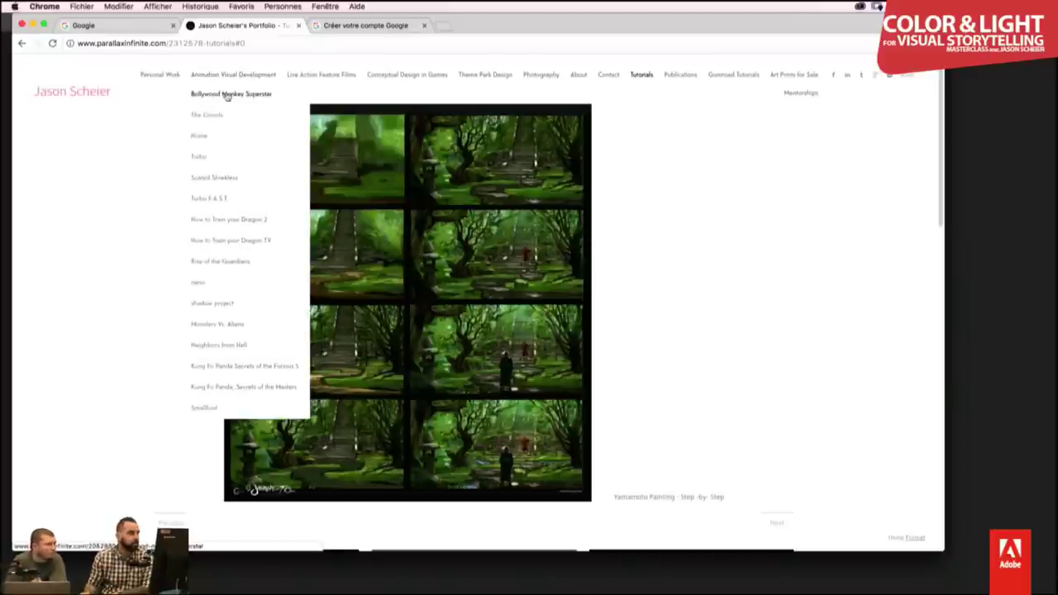
- Open Bollywood Monkey Superstar and enlarge the top-right colourful building artwork
click(227, 96)
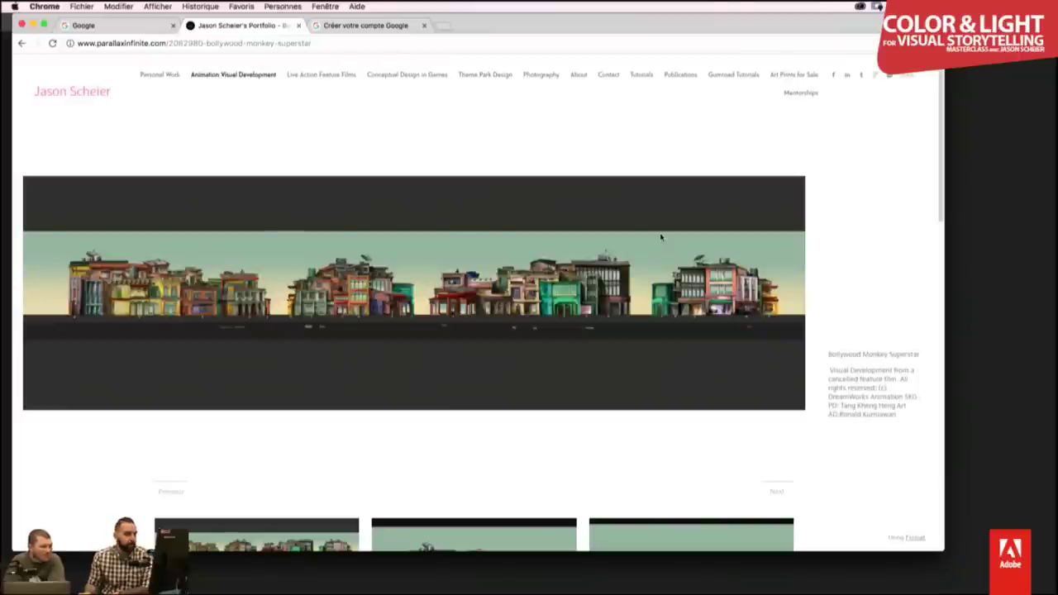
scroll(660, 237, down, 15)
scroll(661, 237, up, 8)
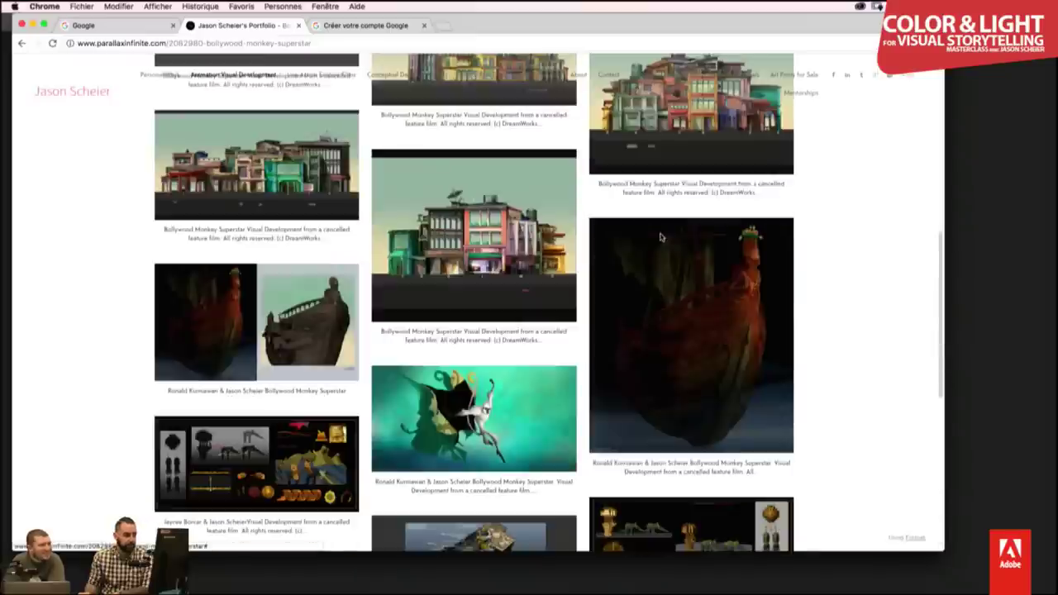
scroll(661, 237, up, 1)
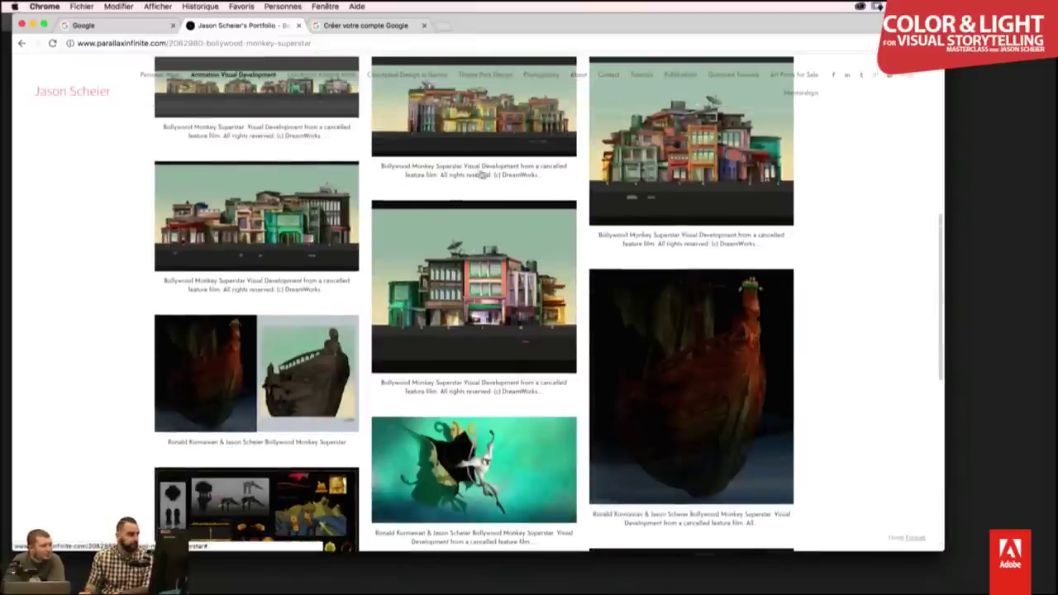
click(707, 190)
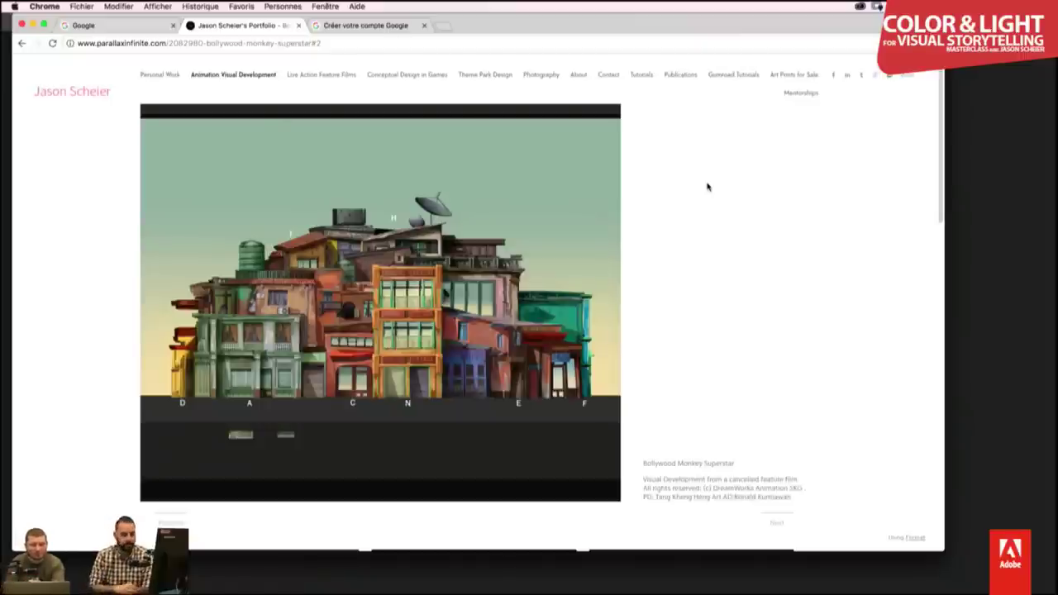
- Advance the Bollywood Monkey Superstar lightbox to image 6, the ship figurehead composite
key(Right)
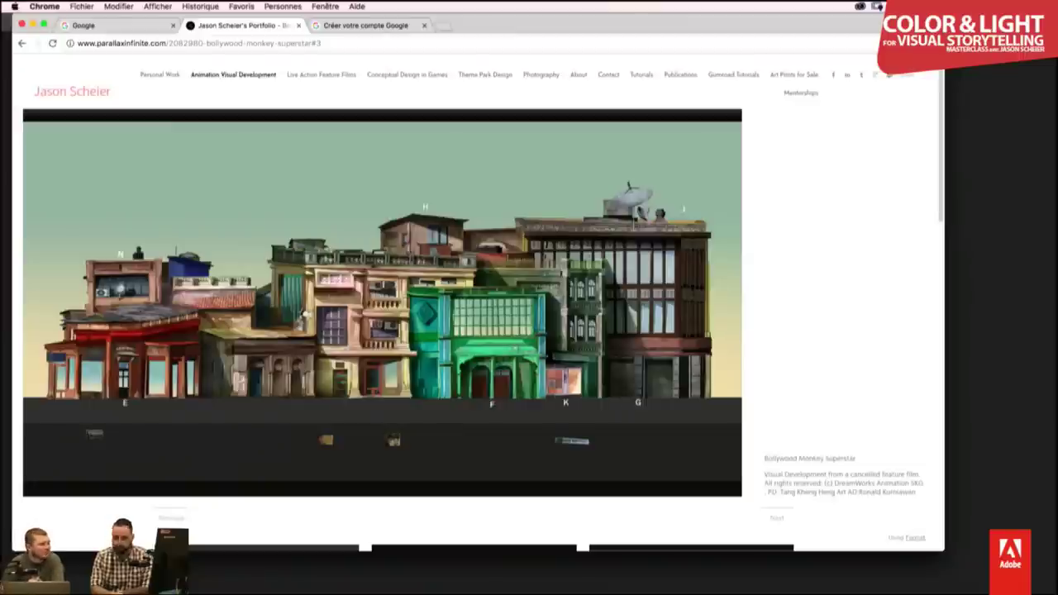
key(Right)
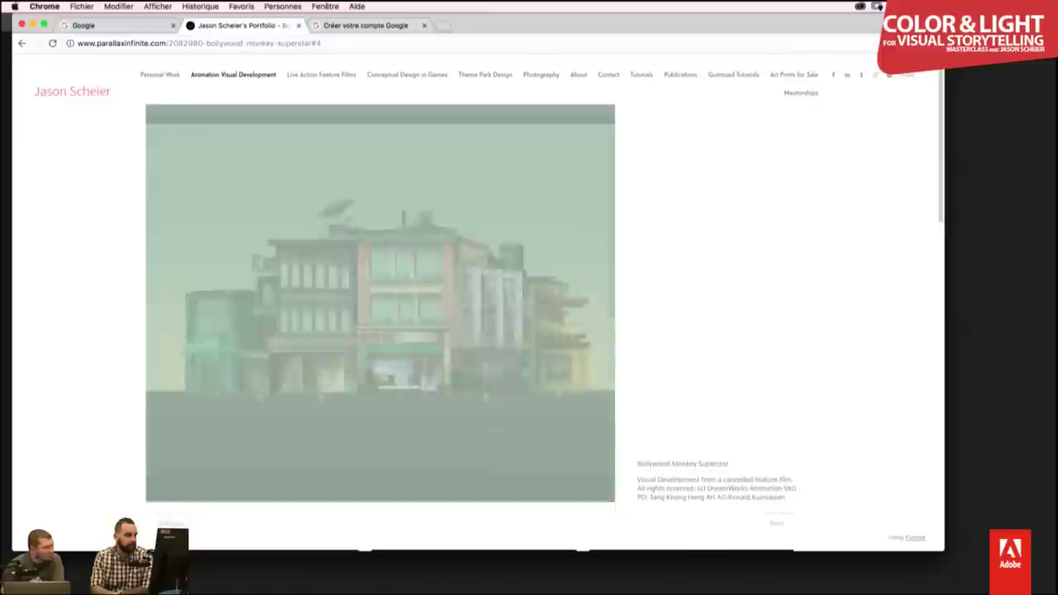
key(Right)
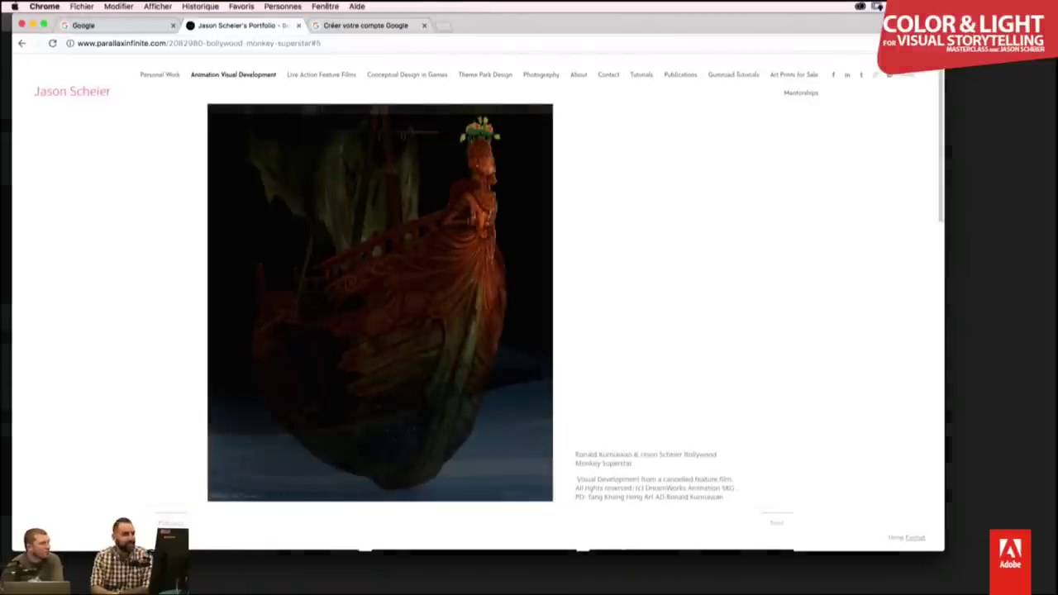
key(Right)
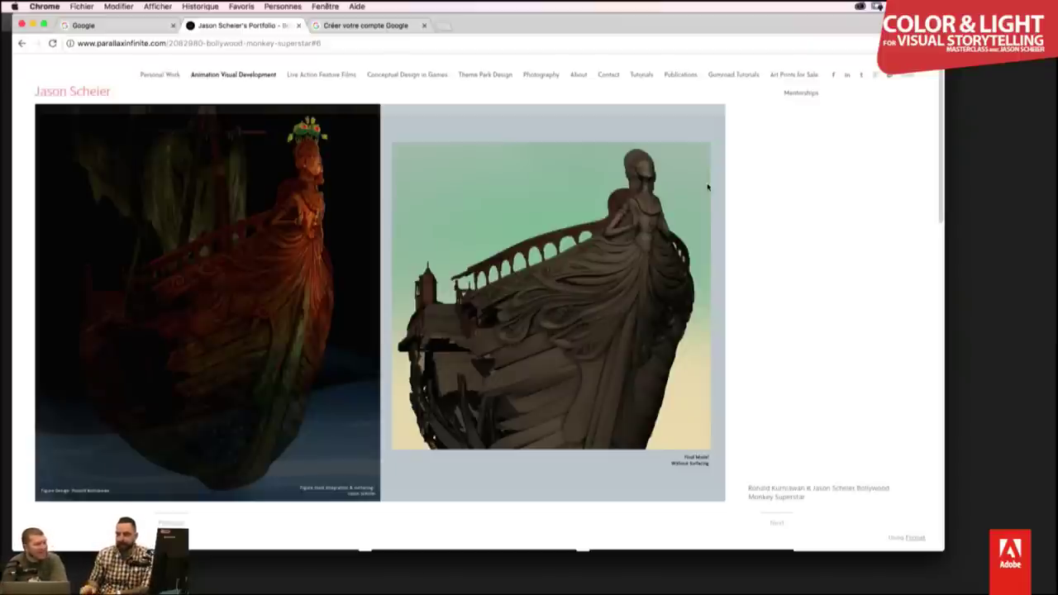
mouse_move(233, 75)
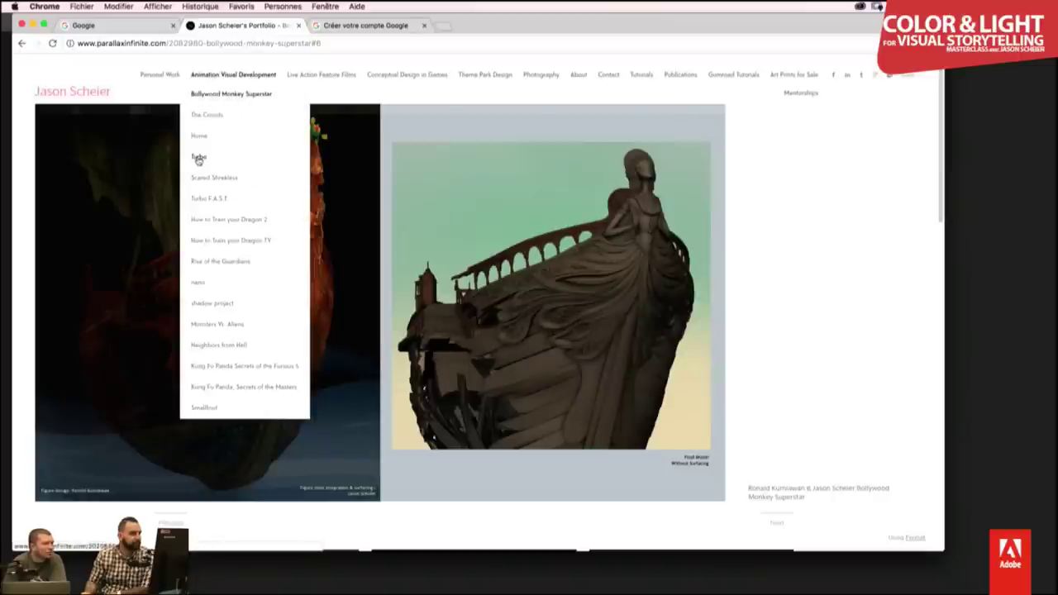
- Open The Croods project page from the Animation Visual Development menu
click(201, 115)
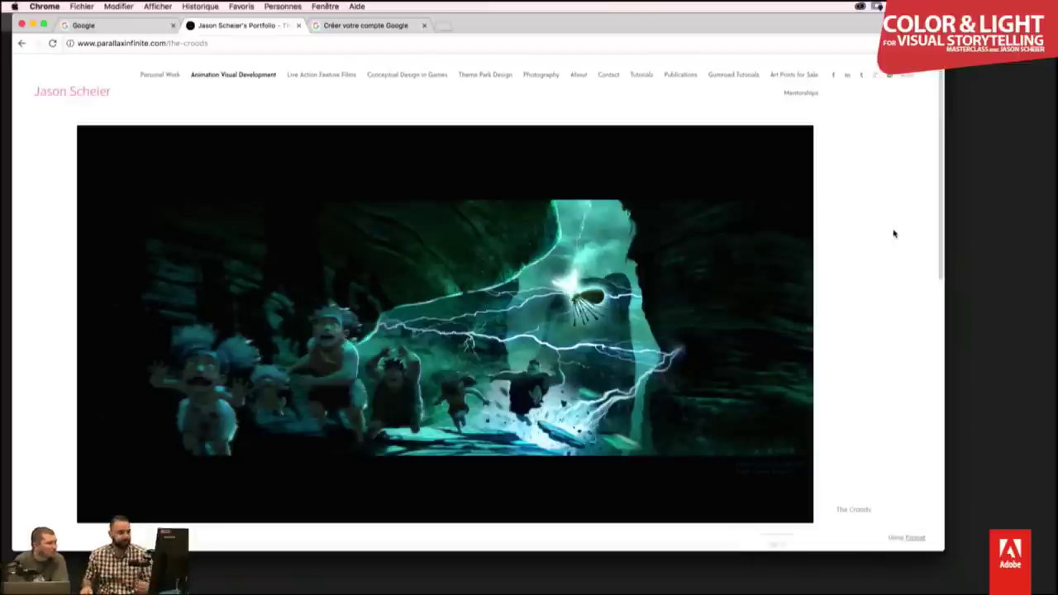
mouse_move(160, 74)
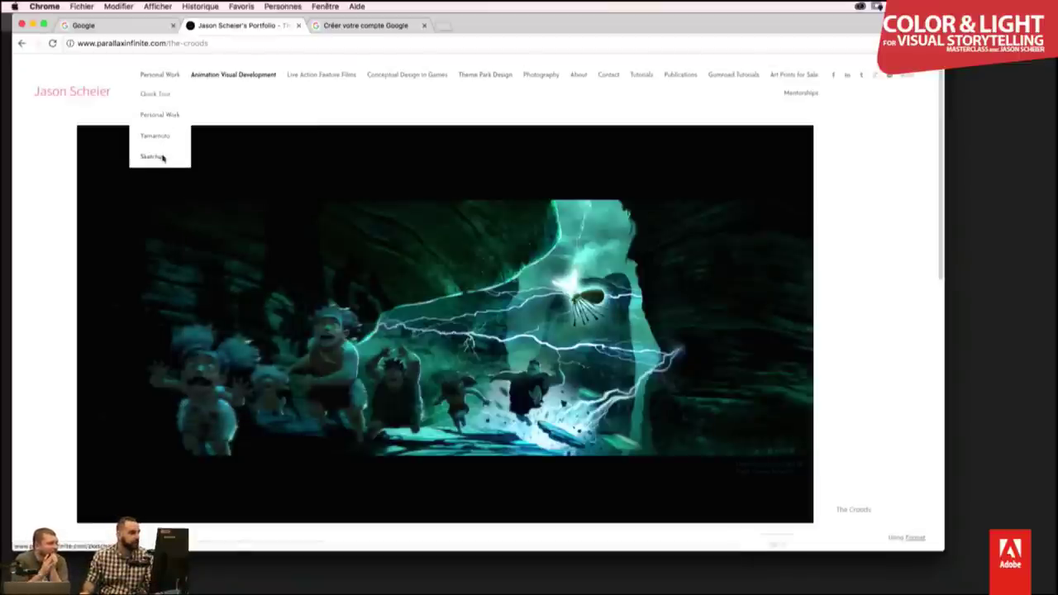
- Open the castle sketch in Personal Work Sketches and advance to slide 6, North Vignes Street
click(152, 156)
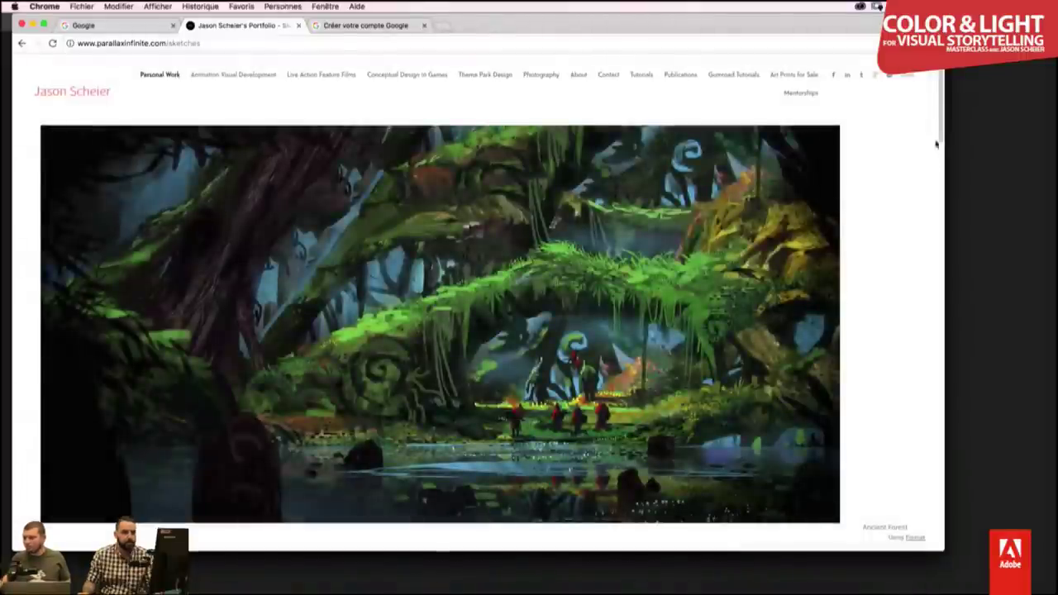
drag(939, 144, 939, 224)
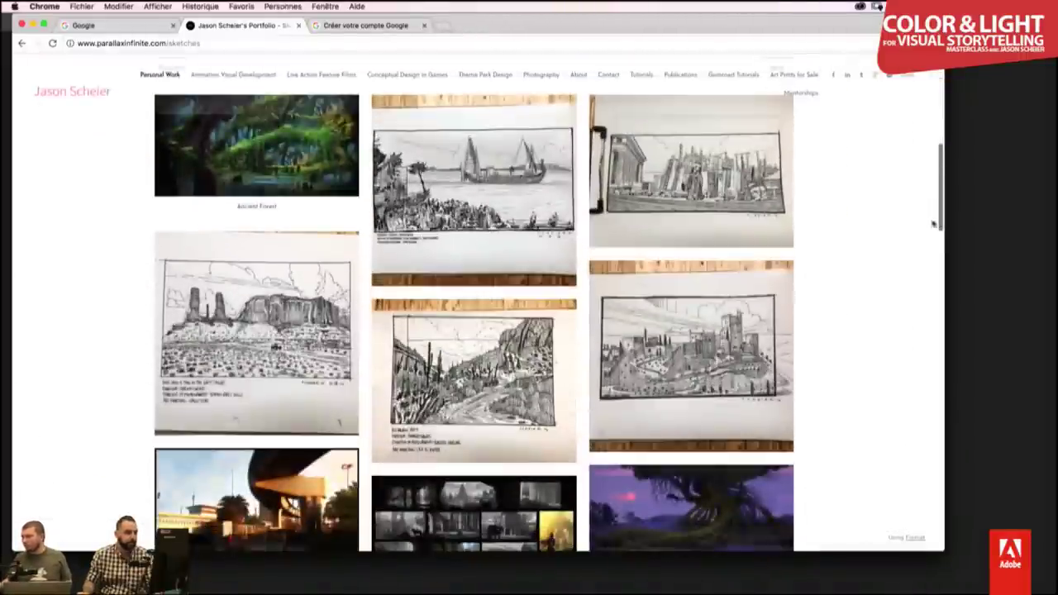
click(728, 348)
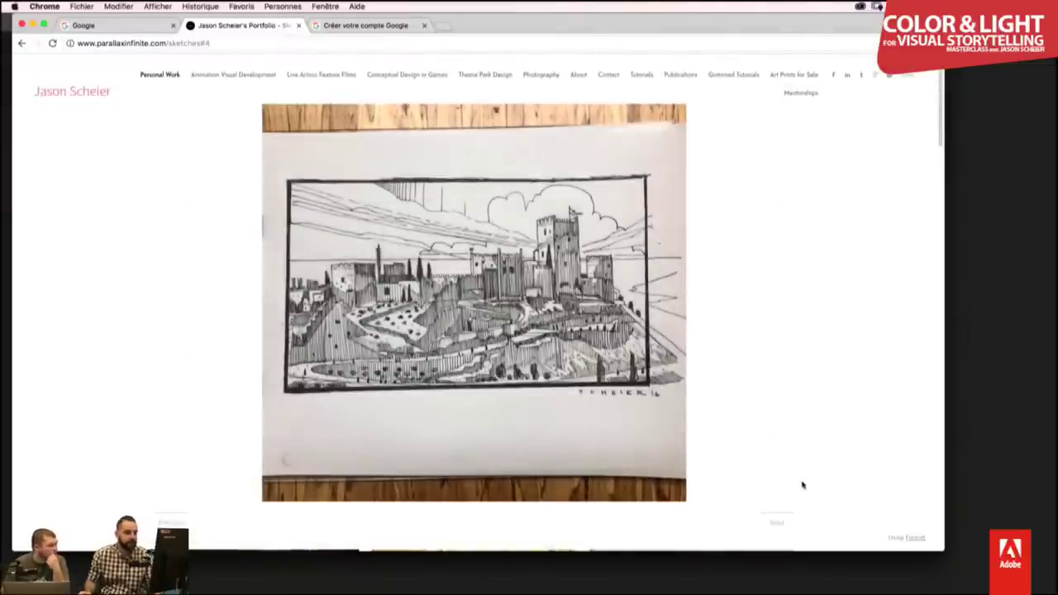
click(777, 522)
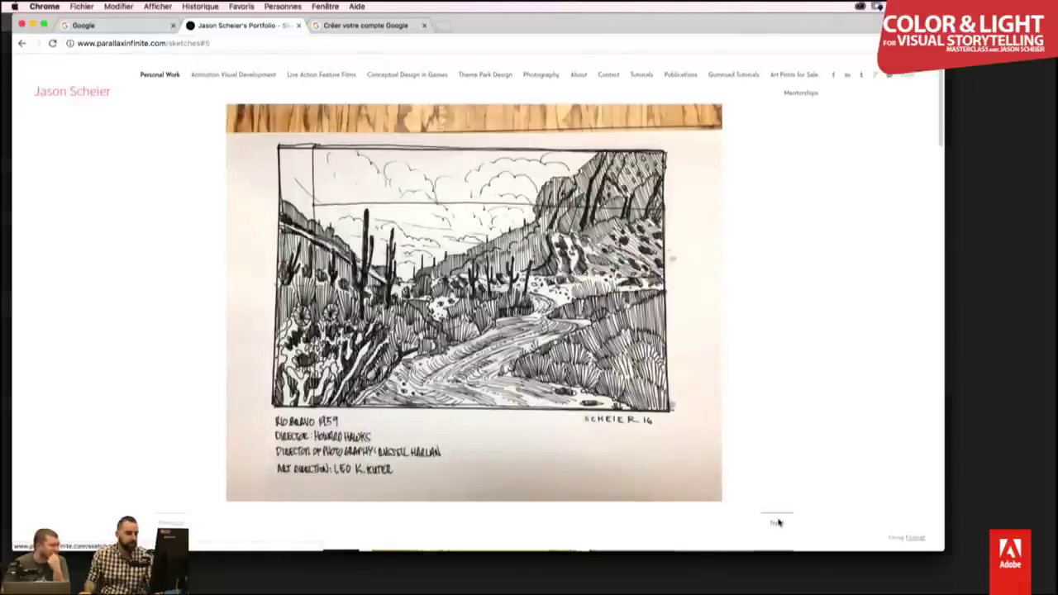
click(777, 523)
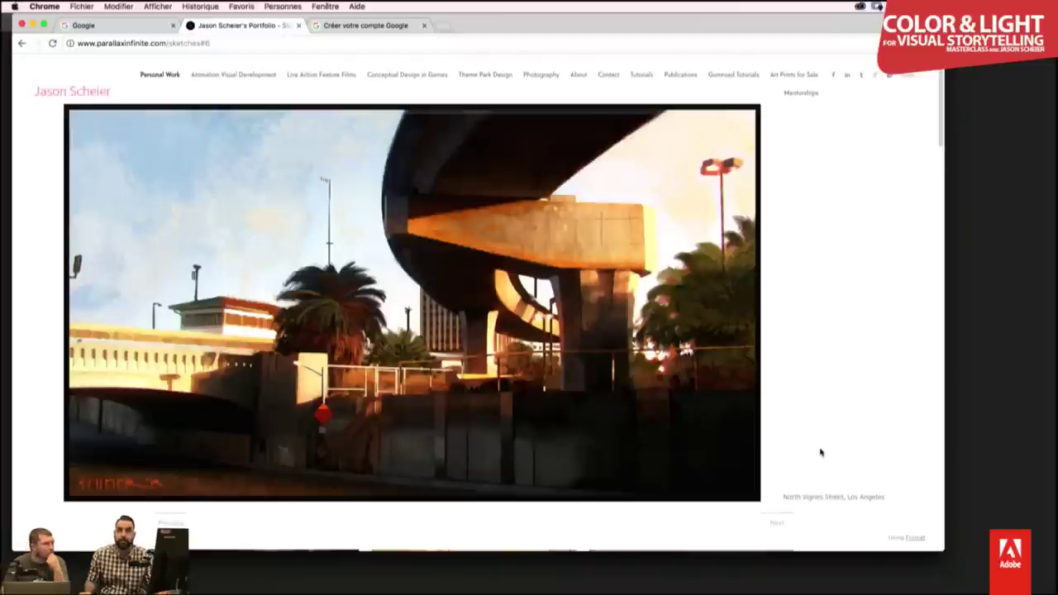
- Advance the Sketches lightbox to slide 7, the purple dusk tree painting
click(777, 520)
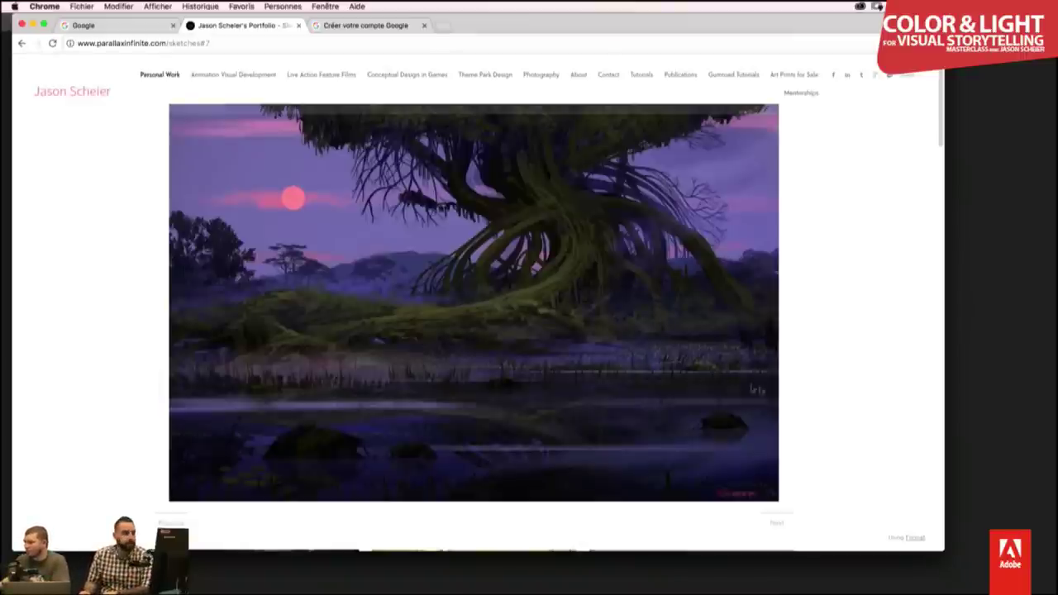
- Close the portfolio and sign-up tabs and hide Chrome to reveal the orange canvas
click(298, 26)
click(298, 25)
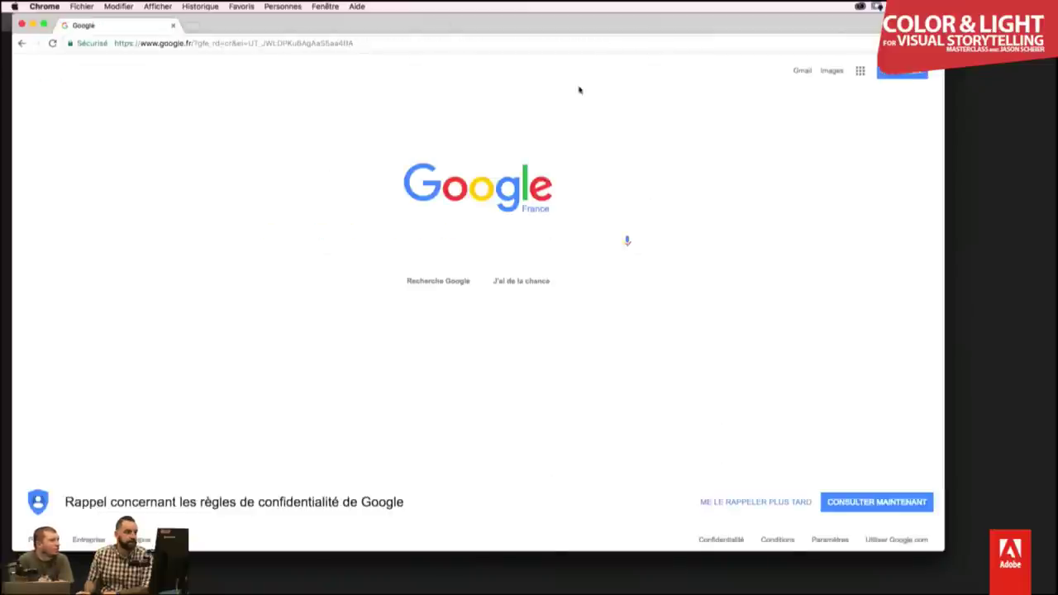
click(33, 26)
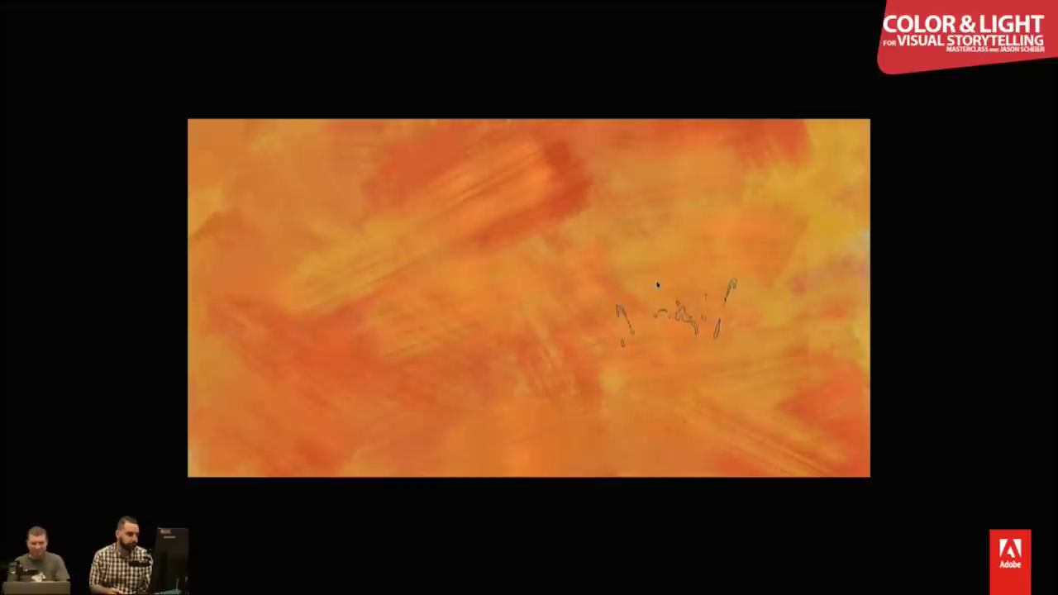
- Show jason-scheier-last-crusade-js-web.jpg alone in full-screen mode and zoom in on its brushwork
key(f)
drag(400, 59, 458, 62)
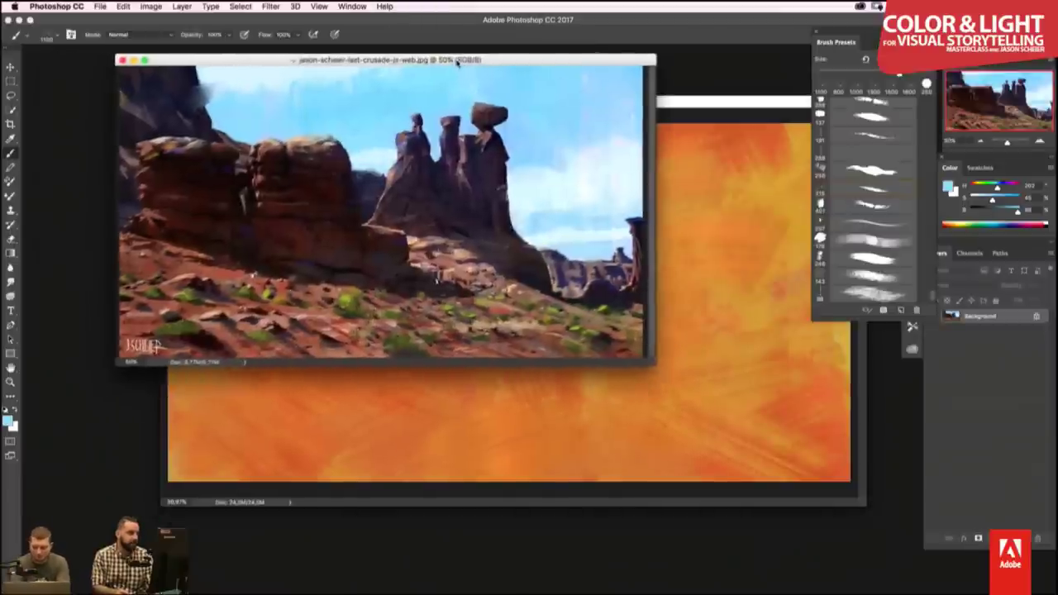
key(f)
key(f)
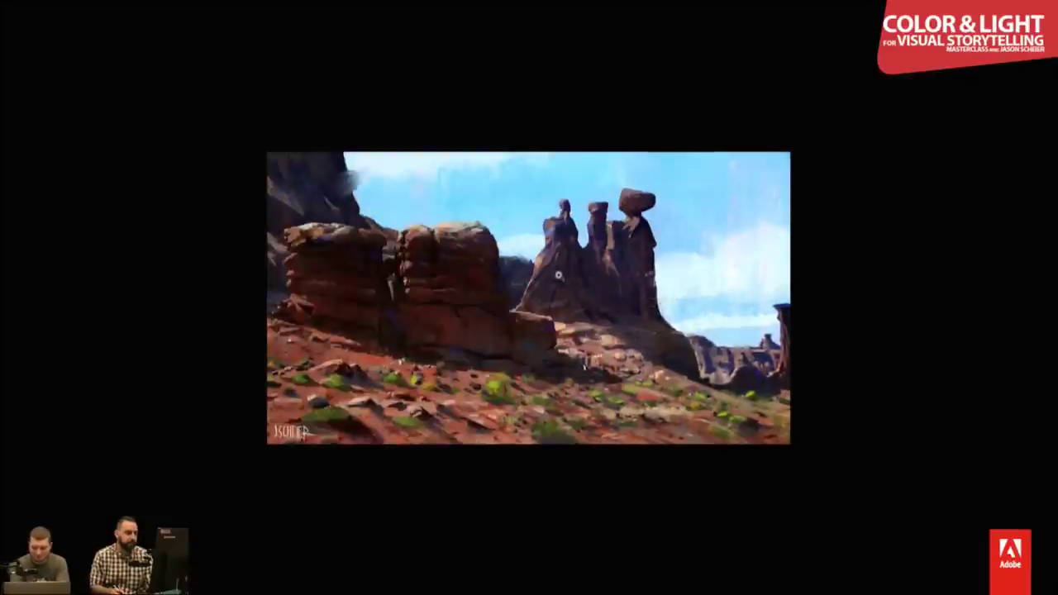
key(ctrl+plus)
key(ctrl+plus)
key(ctrl+plus)
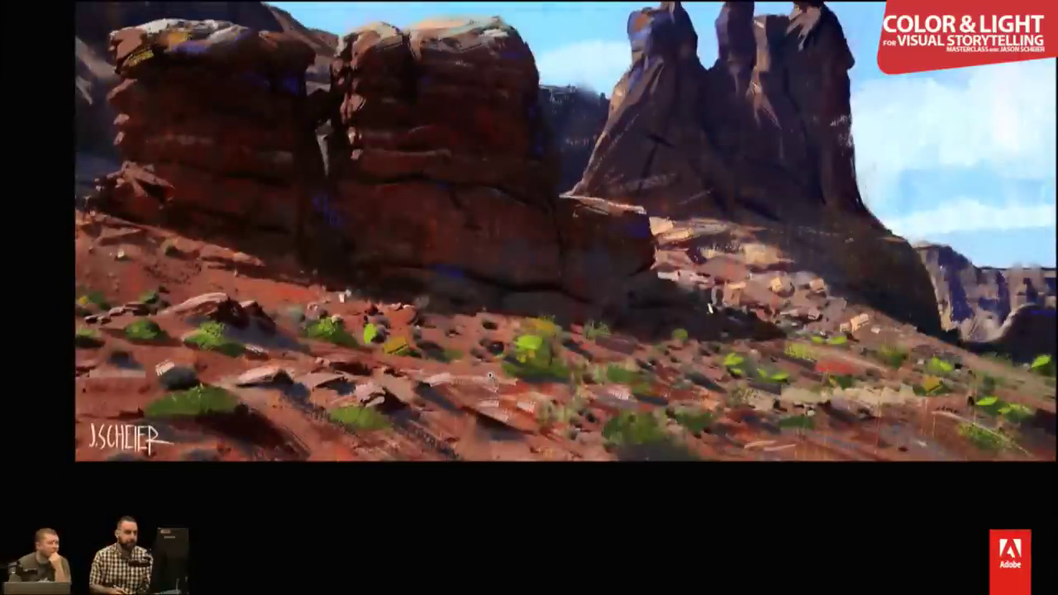
scroll(491, 377, up, 2)
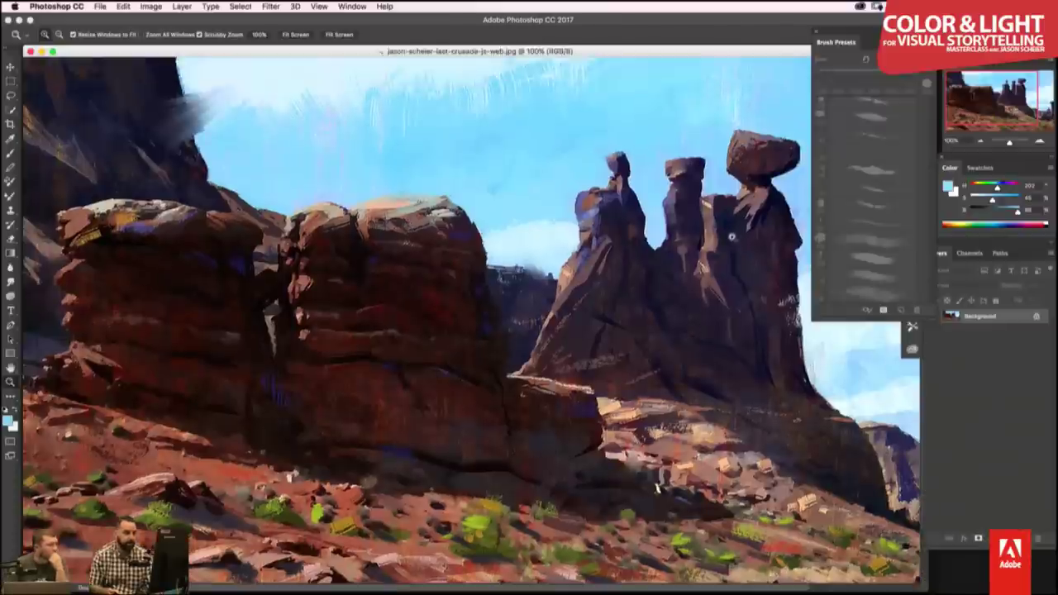
- Move the rock reference aside and bring jason_demo.psd to the front with the Brush tool active
drag(358, 49, 449, 421)
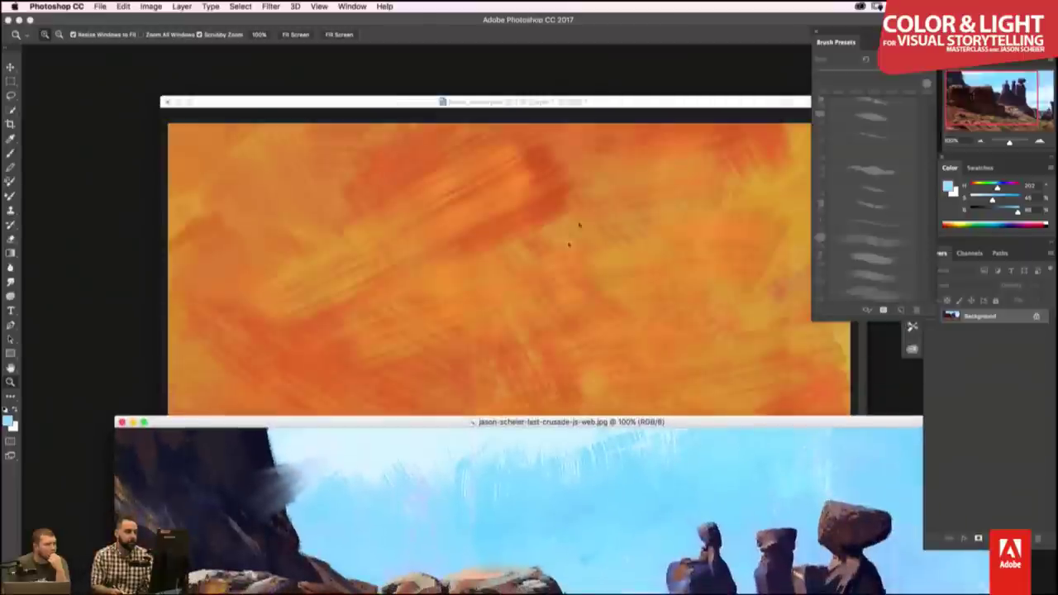
drag(574, 101, 577, 43)
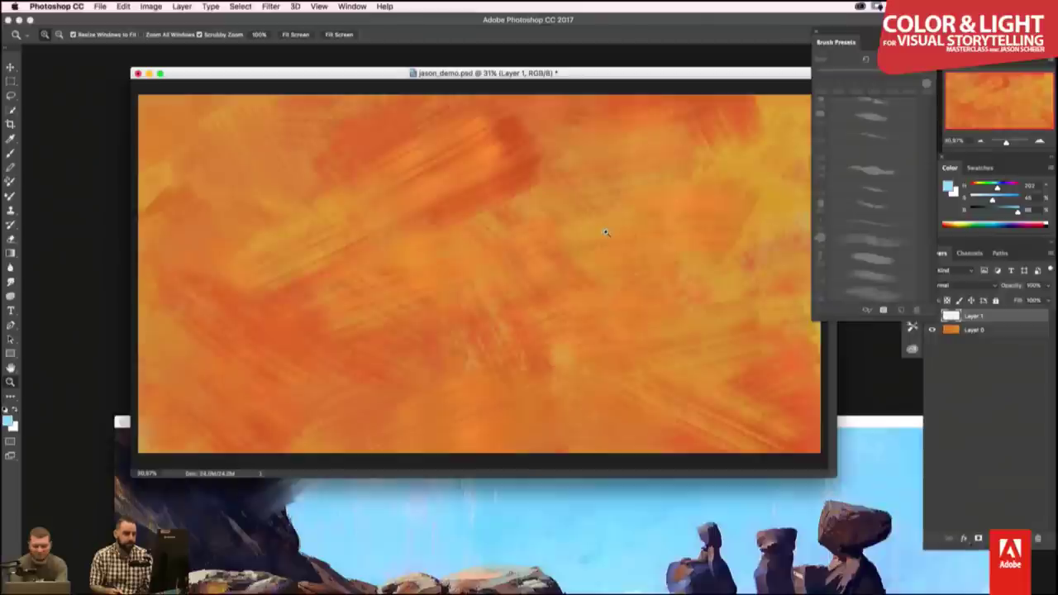
key(b)
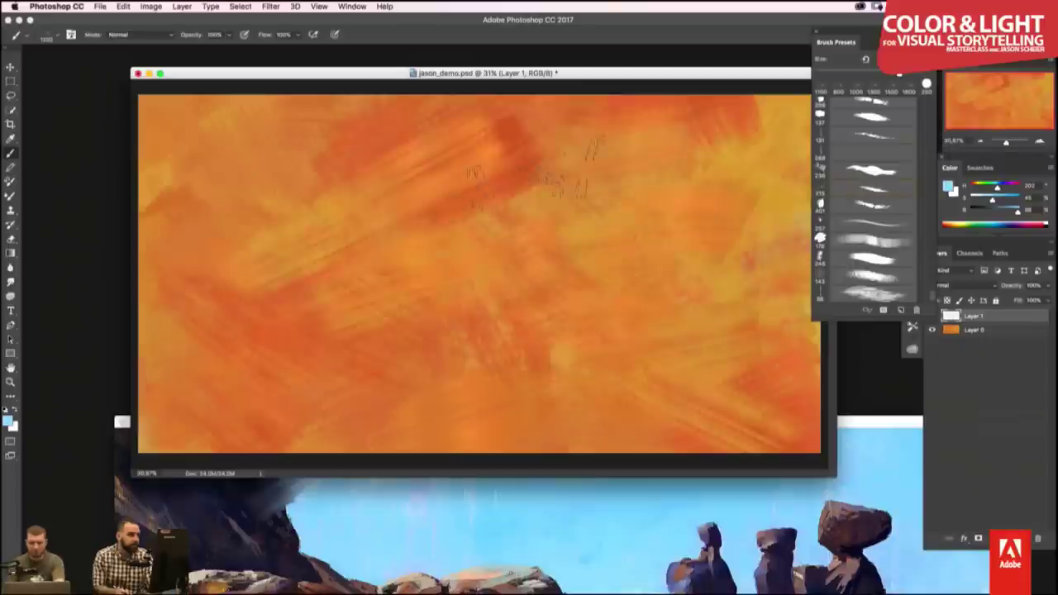
- Paint light-blue sky bands across the top and lower right of the canvas
drag(377, 157, 571, 124)
mouse_move(405, 116)
mouse_down()
mouse_move(607, 88)
mouse_move(653, 128)
mouse_up()
drag(368, 169, 637, 190)
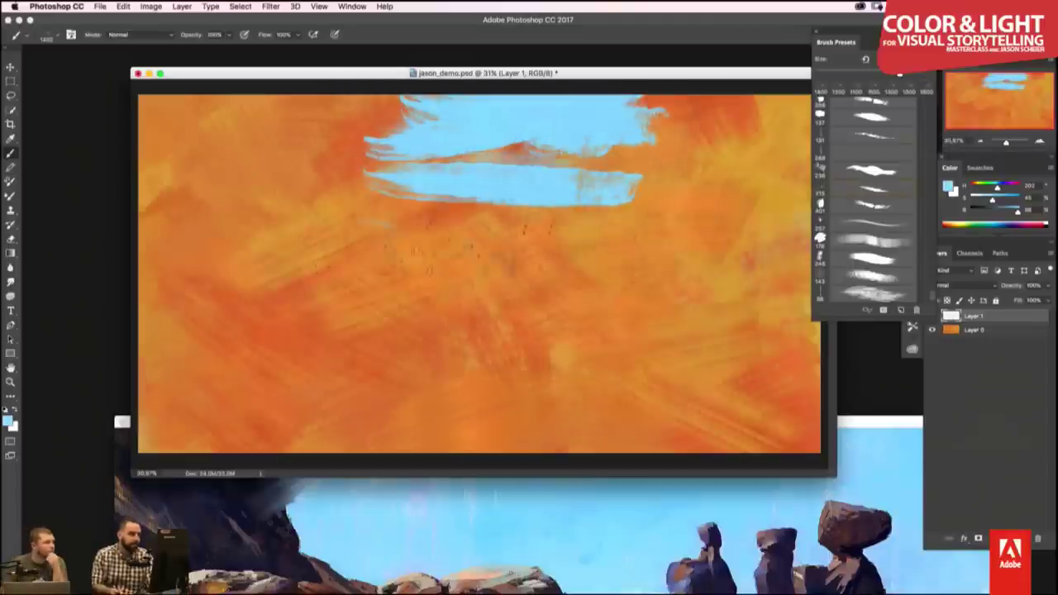
drag(364, 222, 651, 221)
mouse_move(413, 258)
mouse_down()
mouse_move(570, 291)
mouse_move(778, 273)
mouse_up()
drag(607, 256, 802, 240)
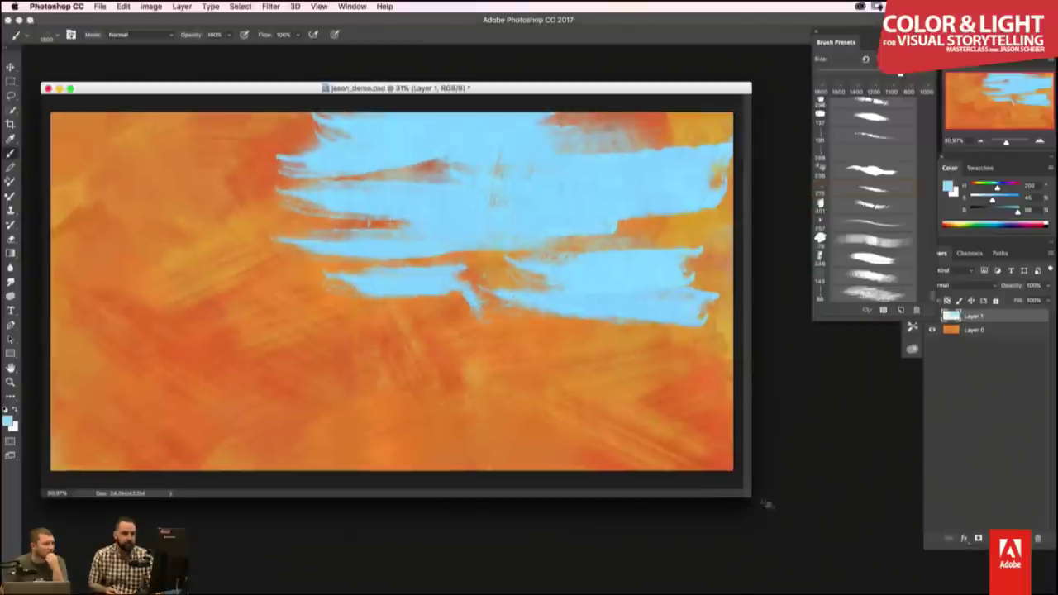
- Enlarge the canvas window and cover the top-left and middle orange with blue sky
drag(746, 492, 919, 539)
drag(322, 120, 178, 161)
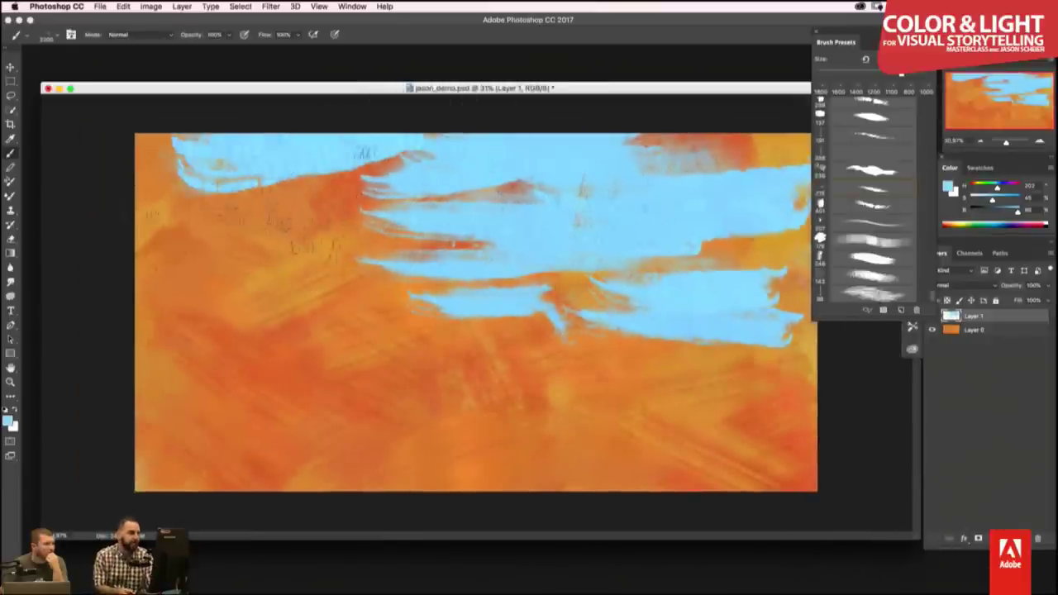
drag(322, 166, 173, 198)
drag(265, 198, 397, 264)
drag(323, 219, 434, 272)
mouse_move(397, 236)
mouse_down()
mouse_move(570, 306)
mouse_move(662, 298)
mouse_move(786, 265)
mouse_up()
drag(629, 265, 744, 239)
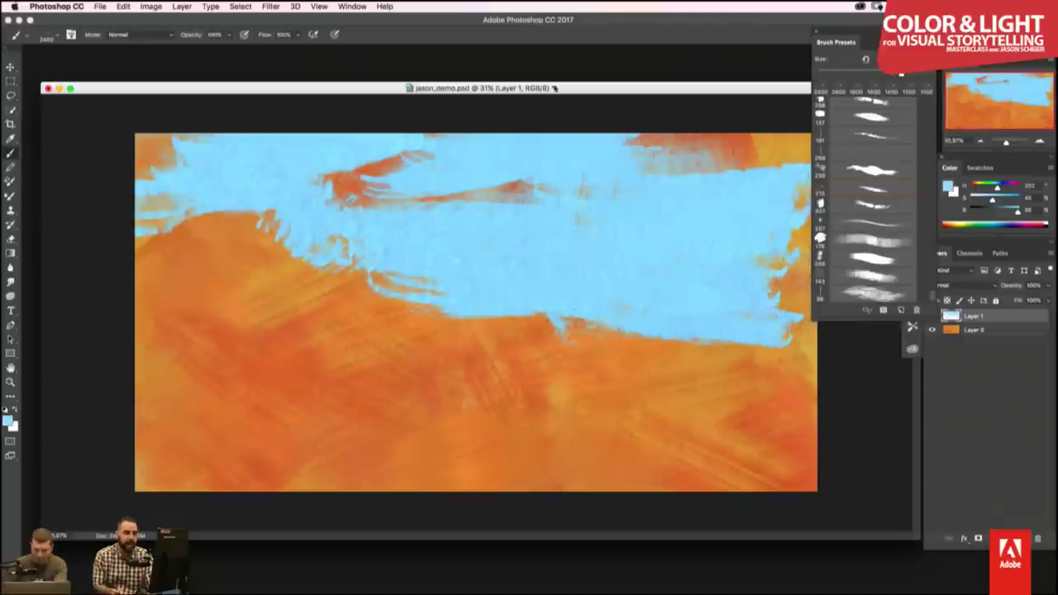
- Reposition the canvas window and paint over leftover orange streaks in the upper sky and right edge
mouse_move(518, 88)
mouse_down()
mouse_move(690, 89)
mouse_move(479, 74)
mouse_up()
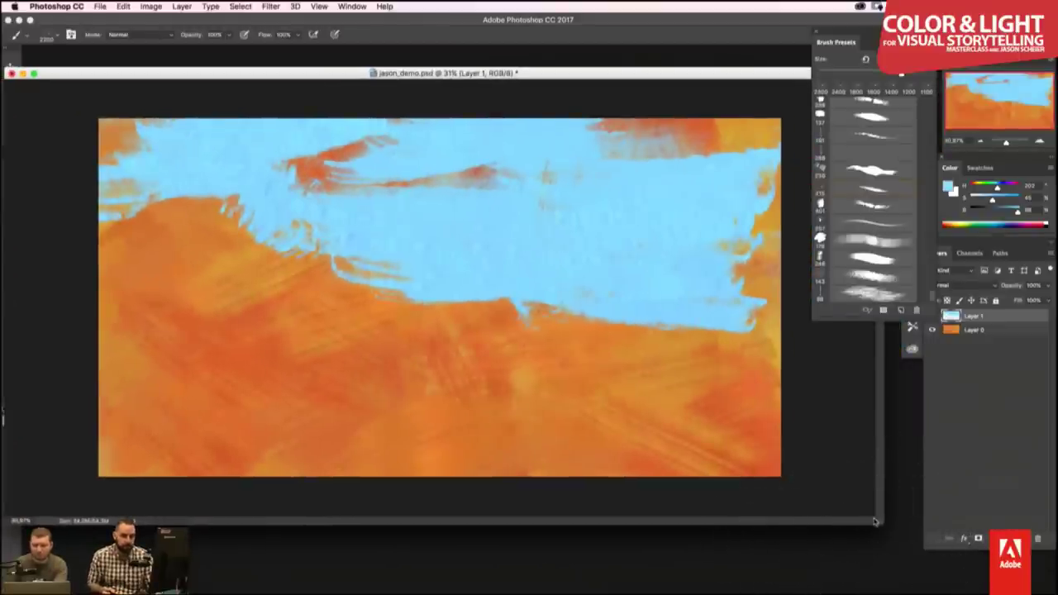
drag(882, 522, 989, 574)
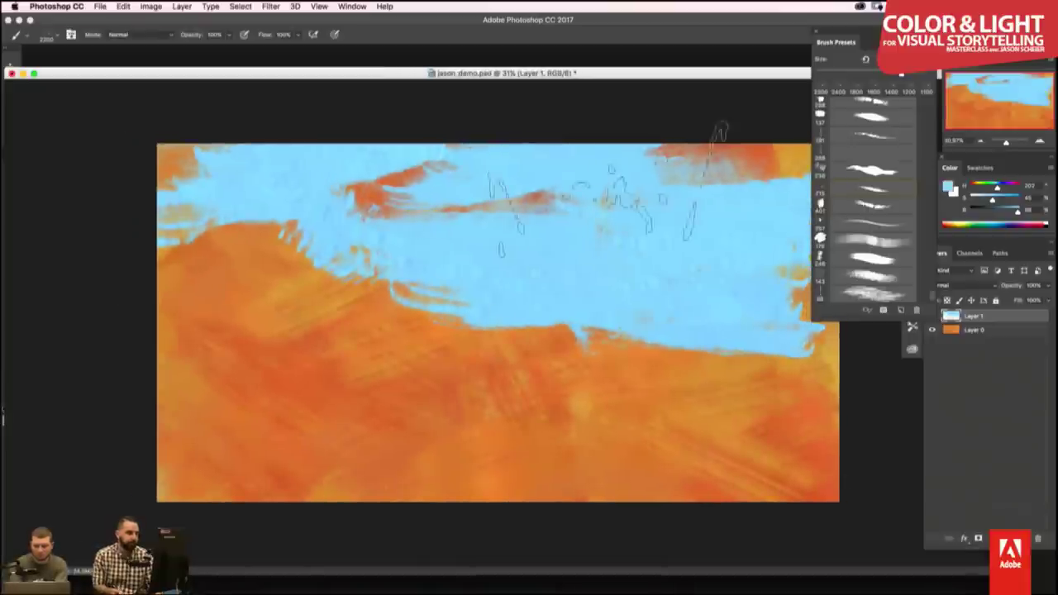
drag(590, 201, 744, 157)
mouse_move(458, 178)
mouse_down()
mouse_move(390, 170)
mouse_move(347, 198)
mouse_move(455, 216)
mouse_up()
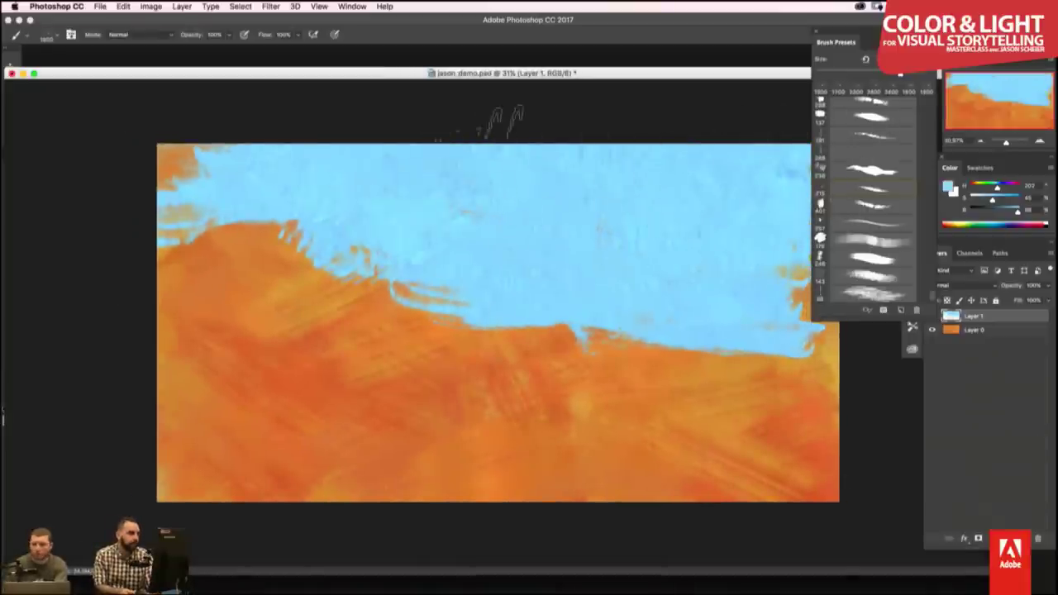
drag(297, 120, 108, 189)
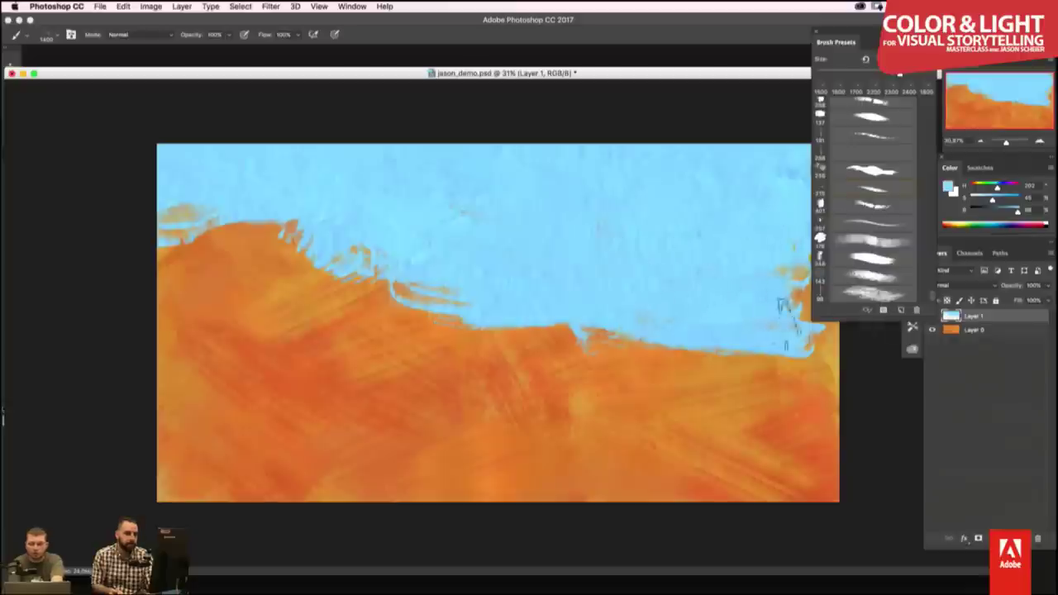
drag(779, 306, 818, 326)
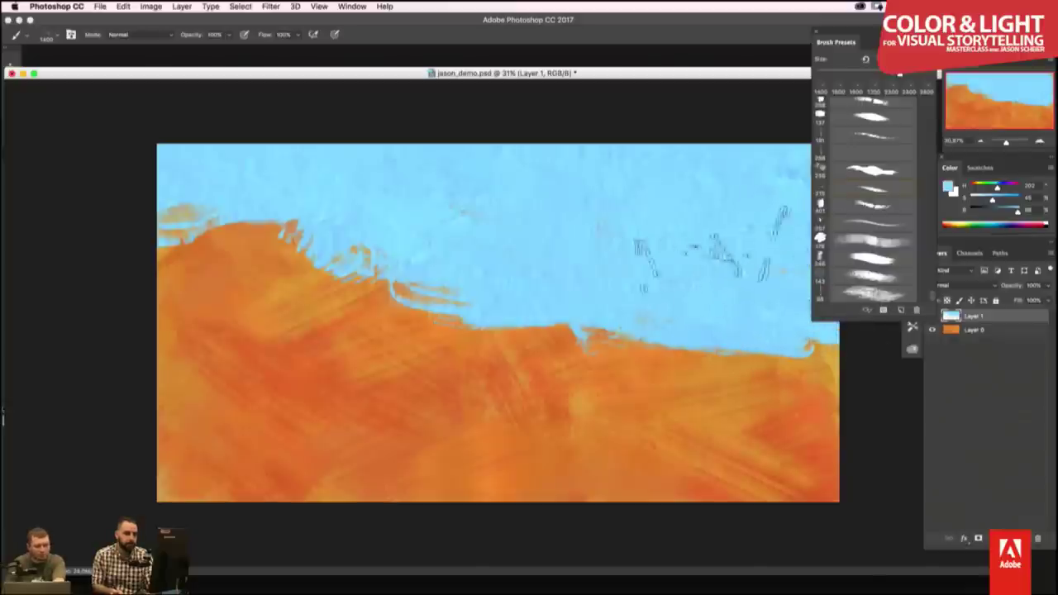
- With a 1300 px brush, lower the left horizon, then add a pale low-saturation cloud stroke
key(bracketleft)
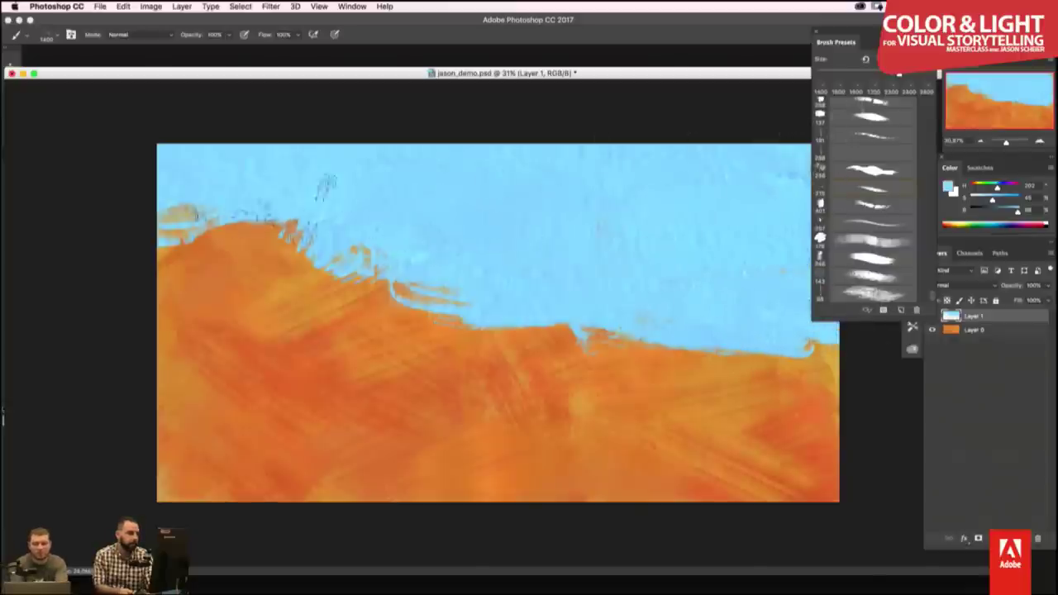
mouse_move(348, 211)
mouse_down()
mouse_move(308, 222)
mouse_move(562, 285)
mouse_up()
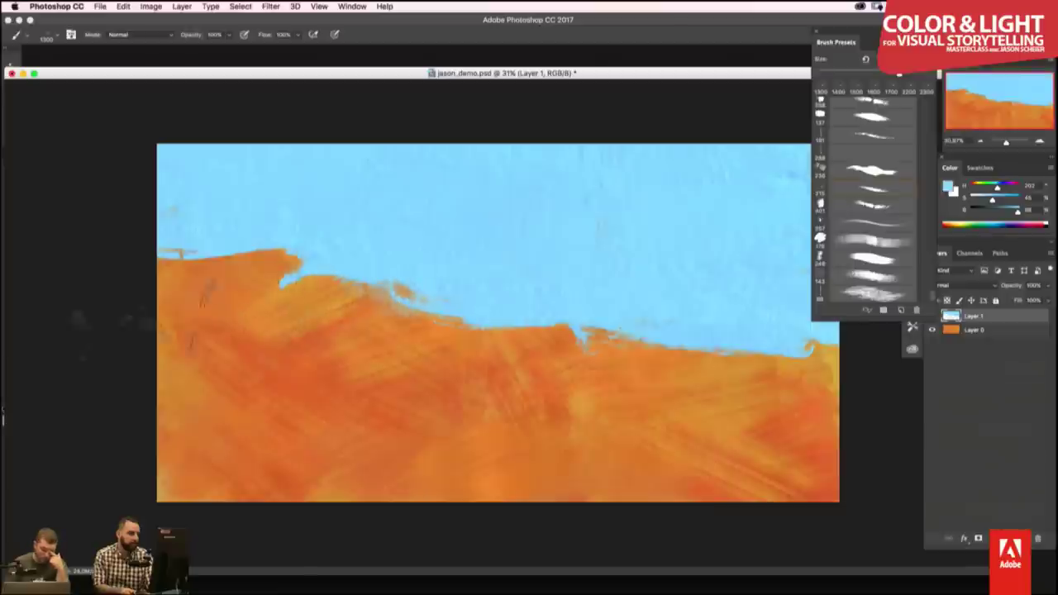
drag(124, 323, 381, 281)
drag(117, 278, 281, 255)
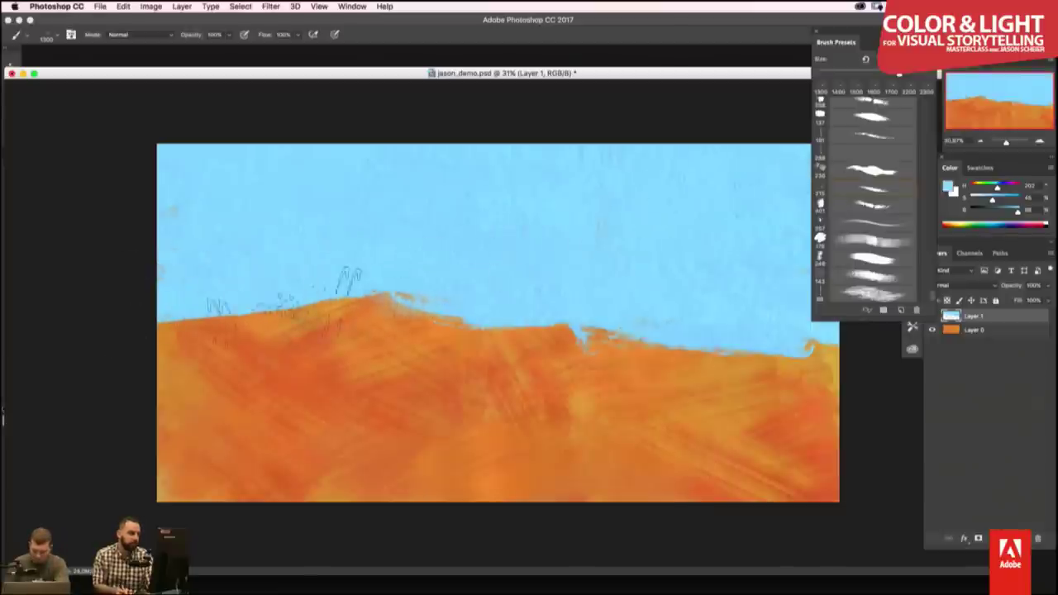
drag(283, 295, 378, 295)
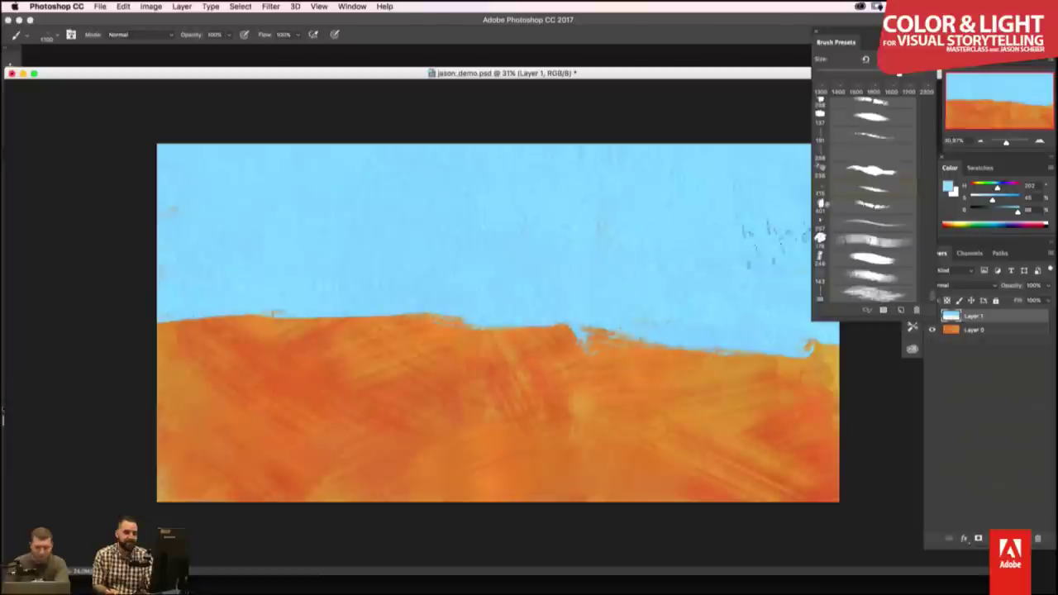
drag(991, 203, 981, 205)
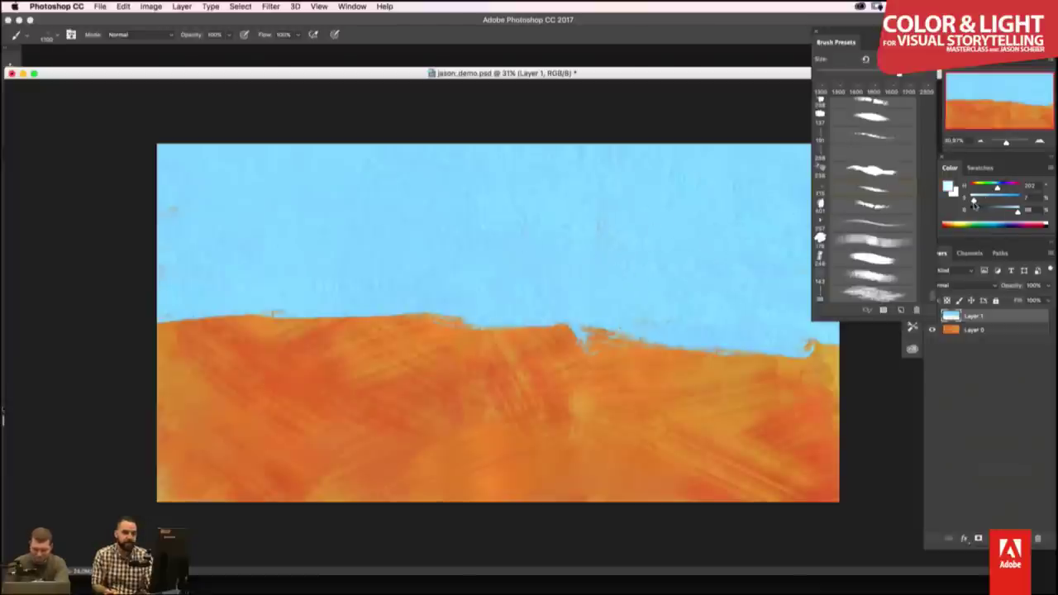
drag(636, 277, 723, 281)
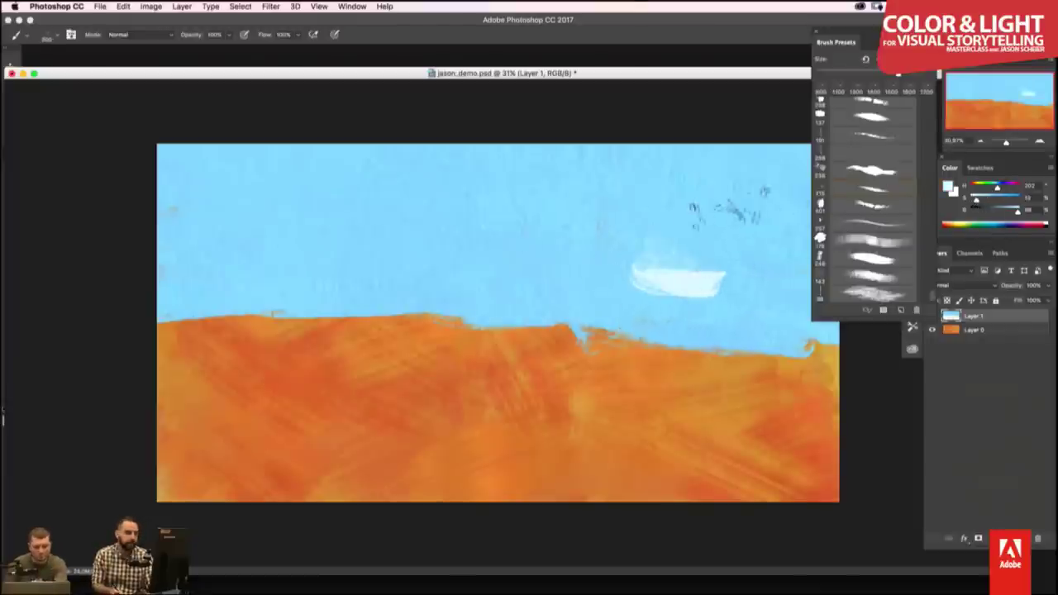
- Build up the right-hand cloud toward the top-right, with a thin streak beneath it
mouse_move(633, 286)
mouse_down()
mouse_move(661, 285)
mouse_move(668, 267)
mouse_move(720, 236)
mouse_move(744, 248)
mouse_move(719, 217)
mouse_move(708, 224)
mouse_move(768, 248)
mouse_move(732, 283)
mouse_move(793, 289)
mouse_up()
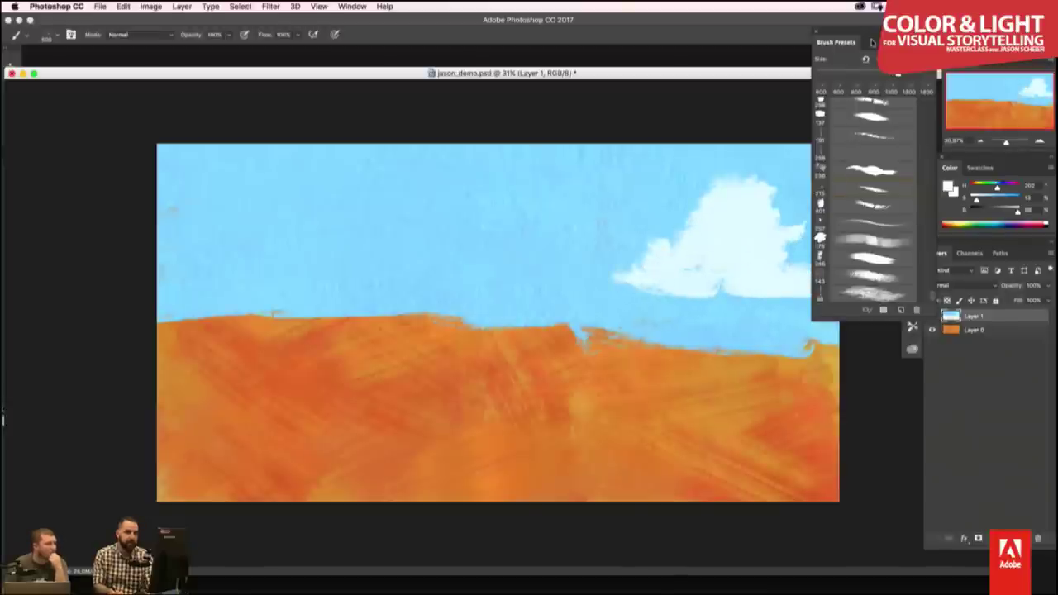
mouse_move(874, 41)
mouse_down()
mouse_move(911, 58)
mouse_move(904, 64)
mouse_up()
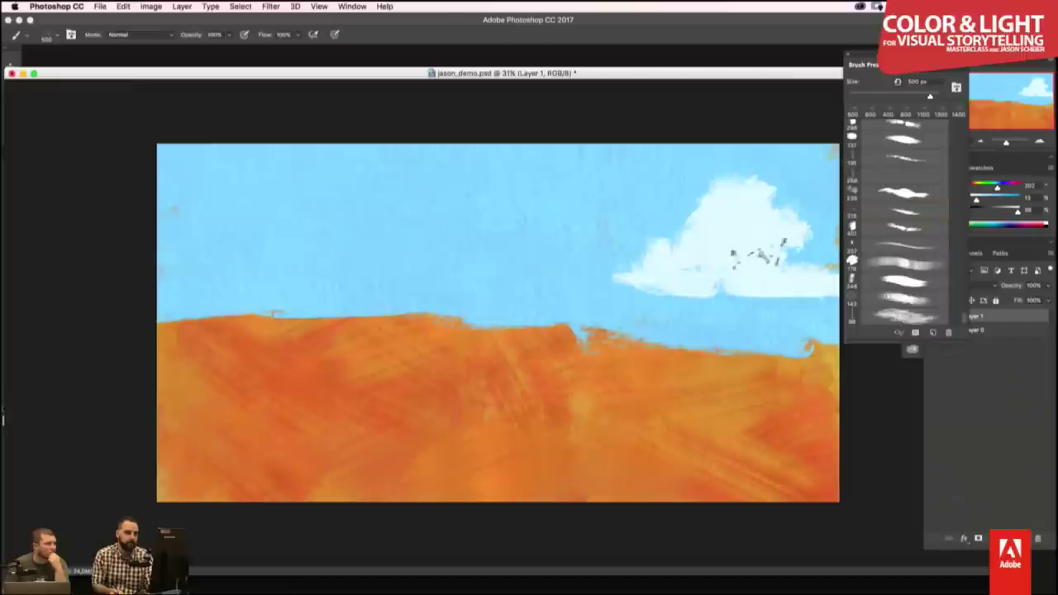
mouse_move(773, 174)
mouse_down()
mouse_move(833, 228)
mouse_move(818, 153)
mouse_move(829, 181)
mouse_up()
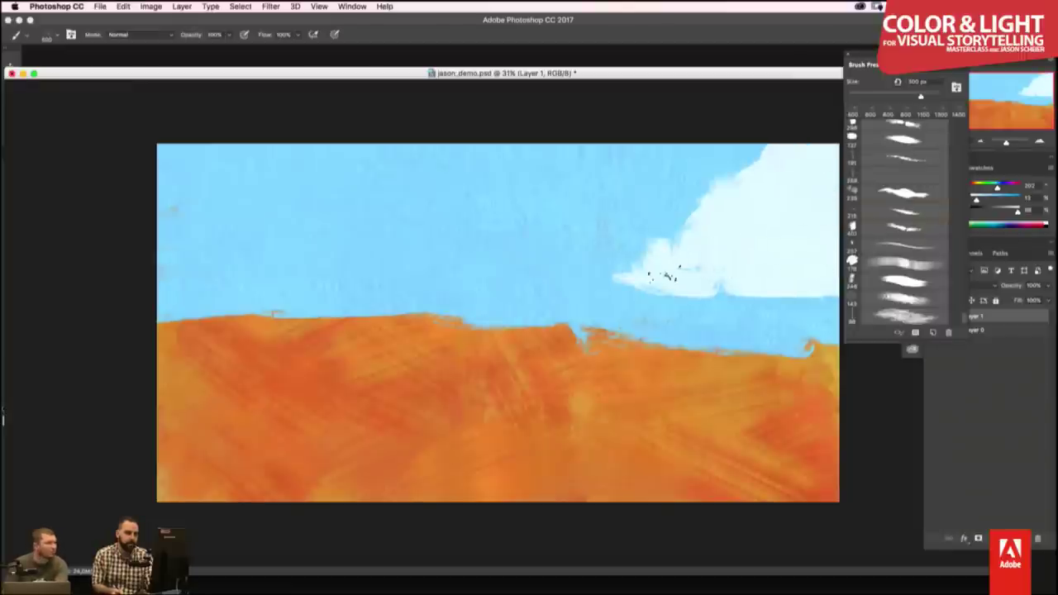
drag(625, 283, 583, 283)
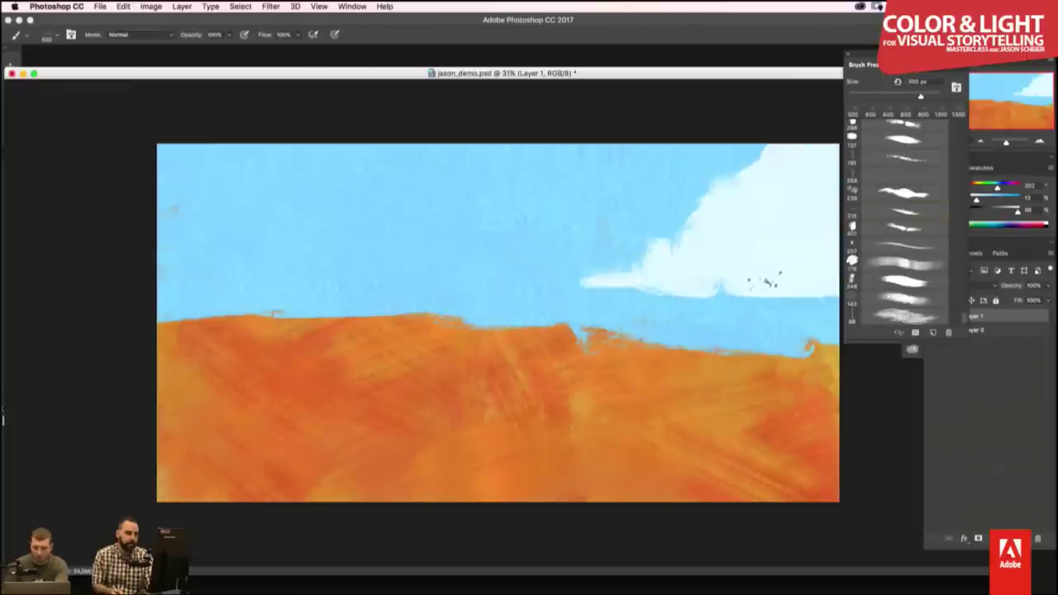
mouse_move(701, 311)
mouse_down()
mouse_move(831, 307)
mouse_move(815, 303)
mouse_up()
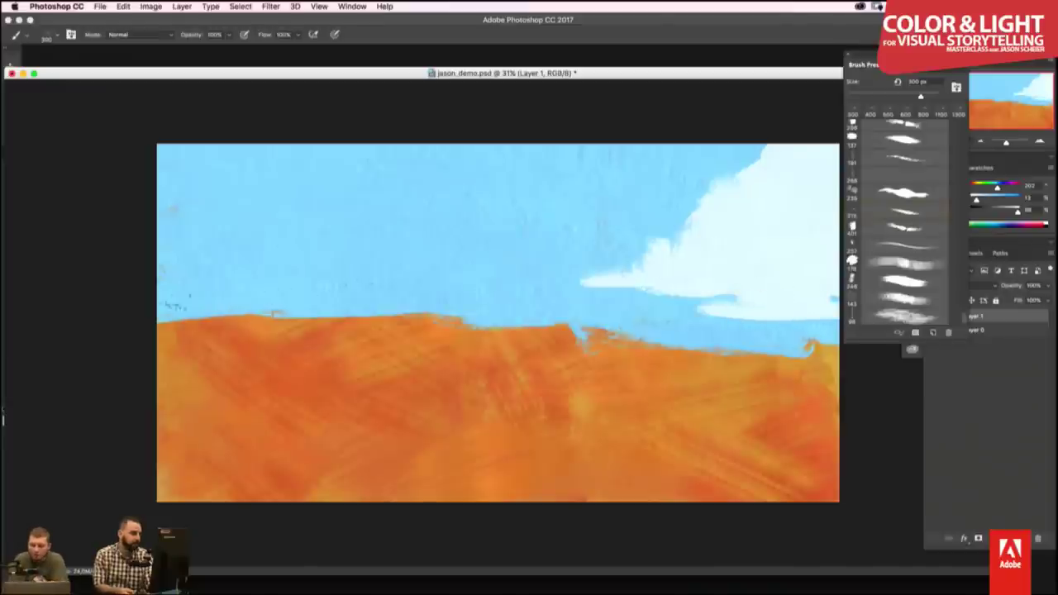
- Paint the left cloud, a central rounded cloud bank, and thin streaks near the horizon
mouse_move(174, 306)
mouse_down()
mouse_move(202, 288)
mouse_move(256, 283)
mouse_move(438, 293)
mouse_move(327, 264)
mouse_up()
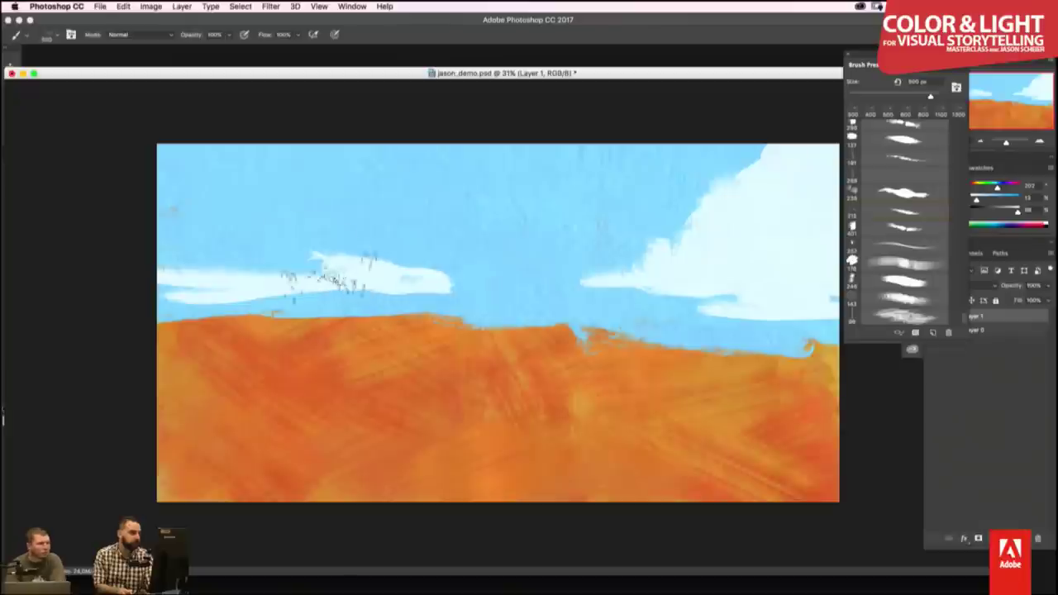
drag(331, 283, 186, 282)
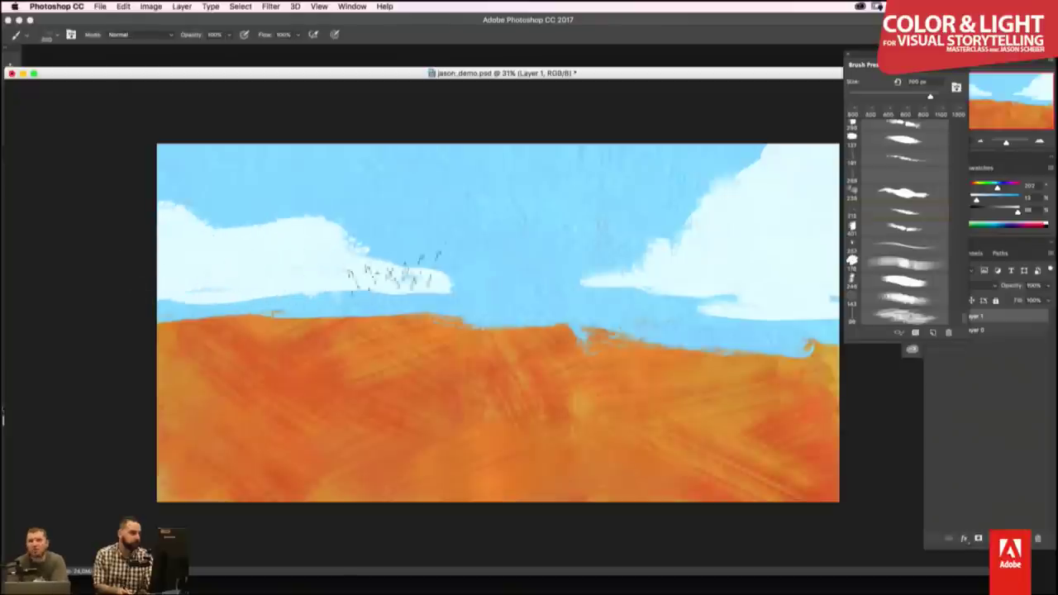
mouse_move(364, 248)
mouse_down()
mouse_move(488, 243)
mouse_move(405, 248)
mouse_up()
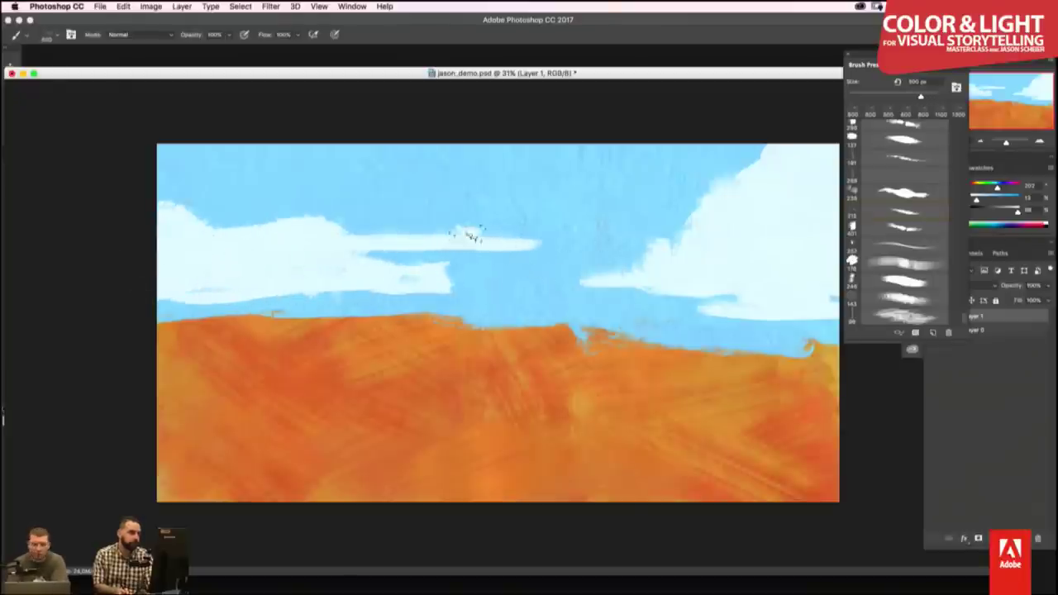
drag(471, 236, 397, 222)
mouse_move(433, 190)
mouse_down()
mouse_move(378, 203)
mouse_move(381, 235)
mouse_move(203, 134)
mouse_move(201, 201)
mouse_move(236, 201)
mouse_move(177, 236)
mouse_move(256, 216)
mouse_up()
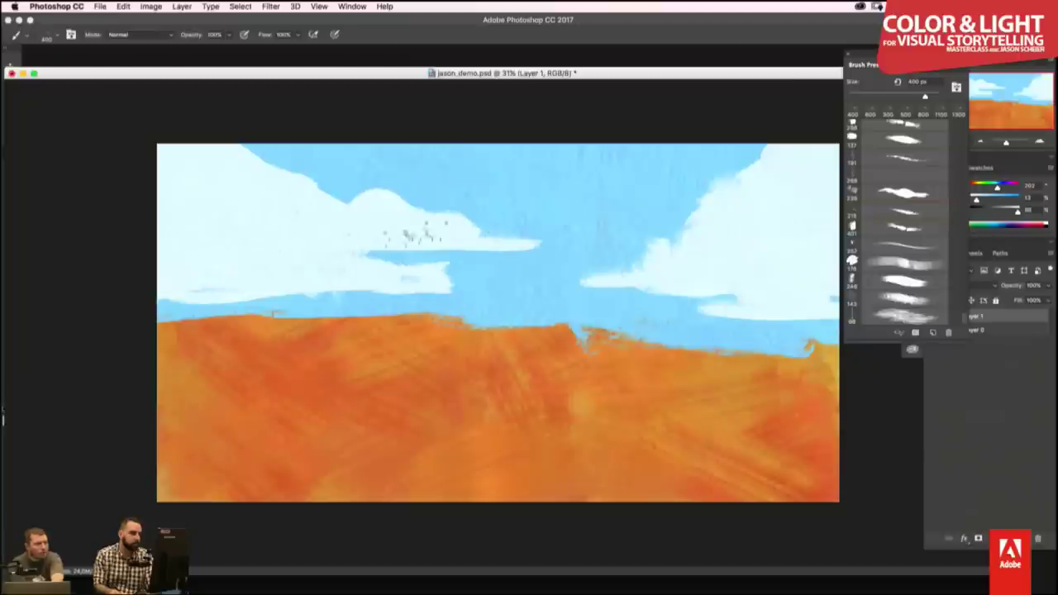
mouse_move(610, 230)
mouse_down()
mouse_move(591, 226)
mouse_move(653, 219)
mouse_move(533, 218)
mouse_up()
mouse_move(653, 223)
mouse_down()
mouse_move(649, 207)
mouse_move(703, 207)
mouse_move(591, 216)
mouse_up()
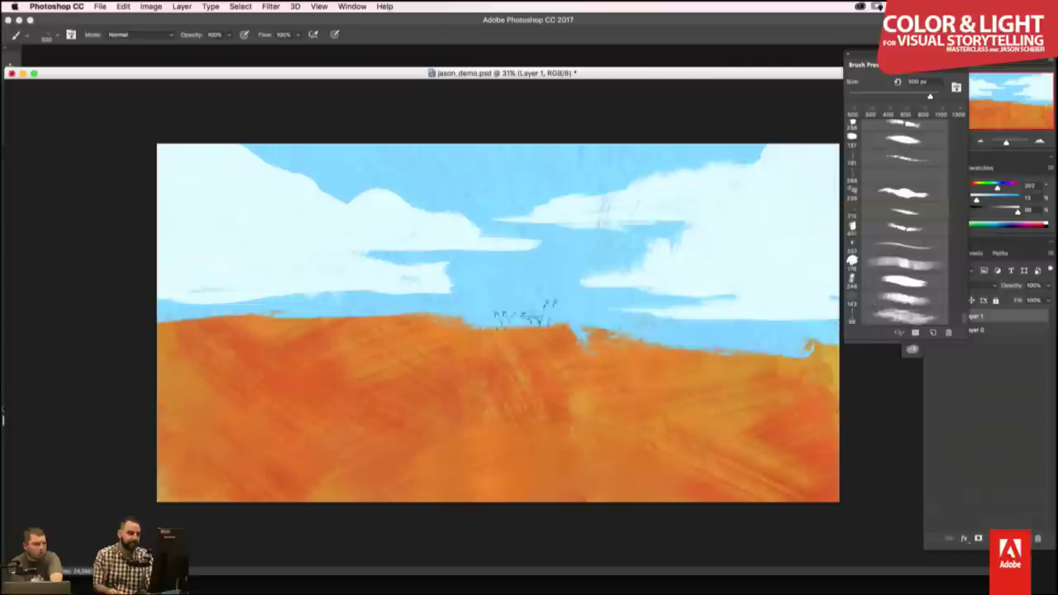
drag(507, 314, 690, 318)
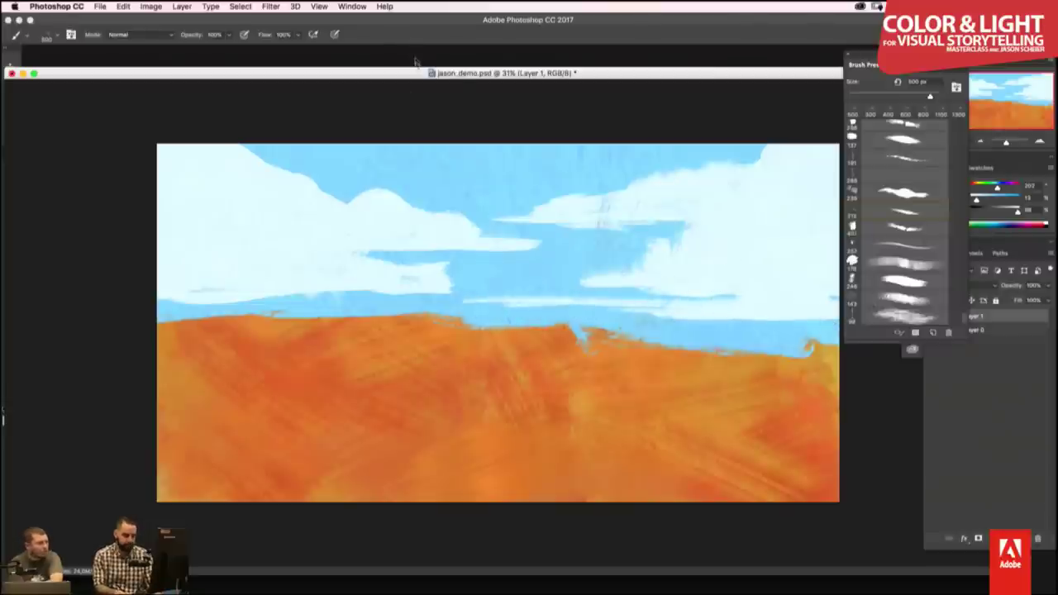
- Adjust the zoom and window position, then bring jason-scheier-last-crusade-js-web.jpg forward via the Window menu
key(super+minus)
key(super+plus)
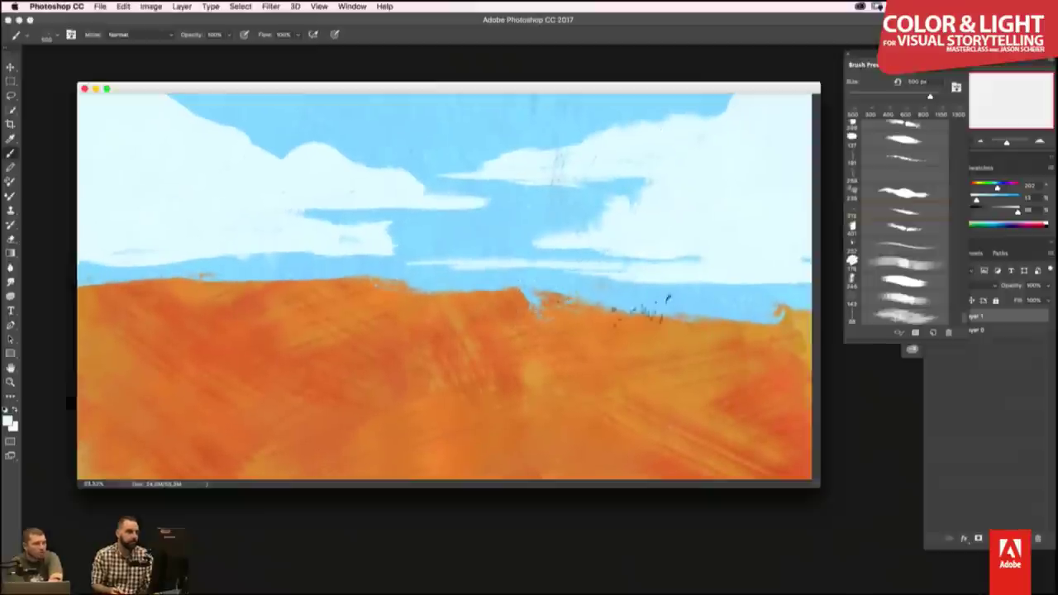
drag(634, 83, 672, 96)
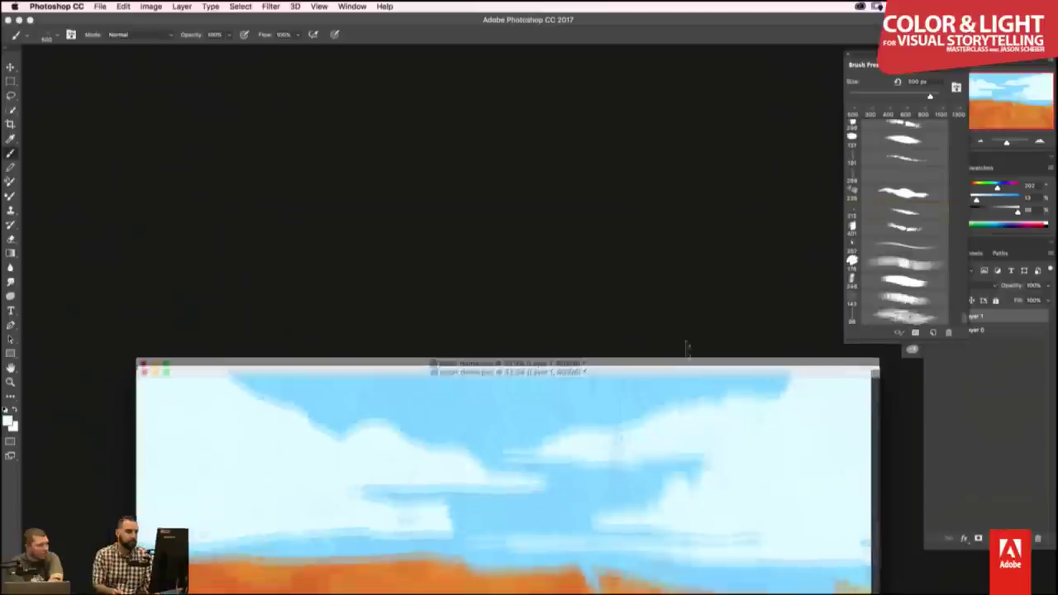
key(Tab)
key(Tab)
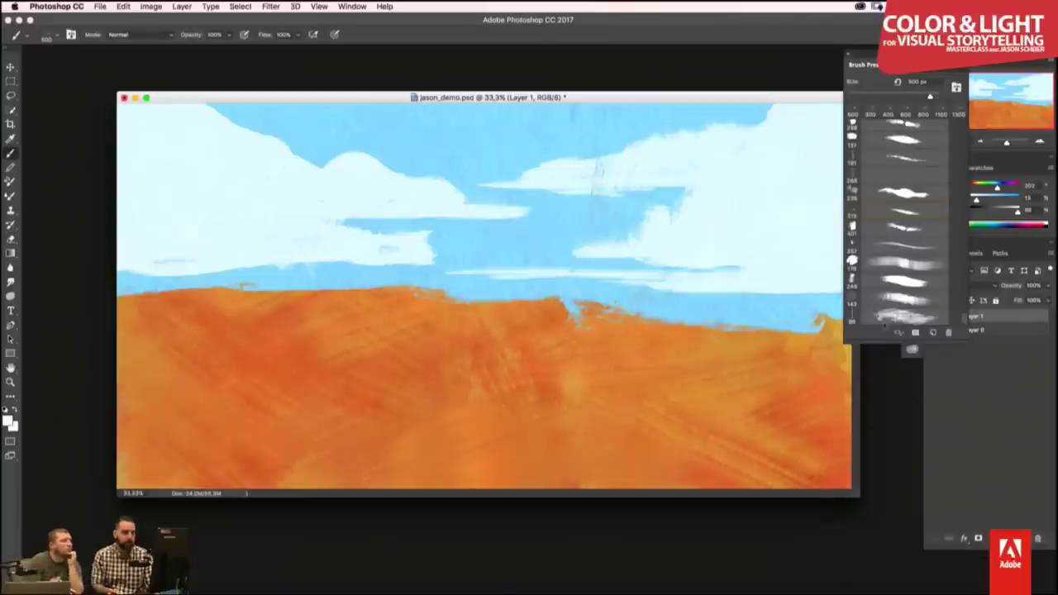
drag(687, 99, 701, 99)
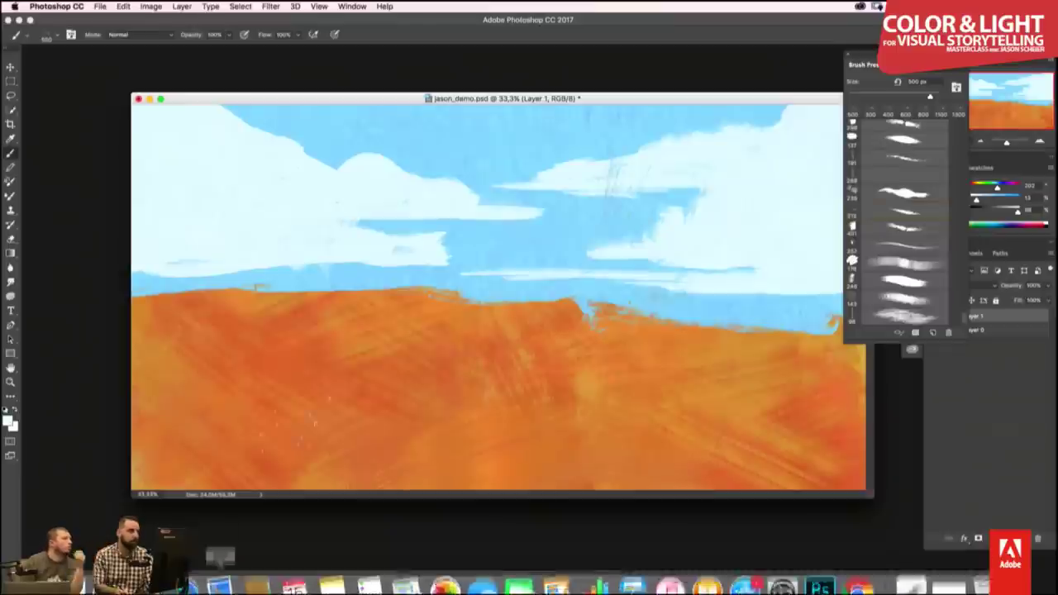
click(353, 7)
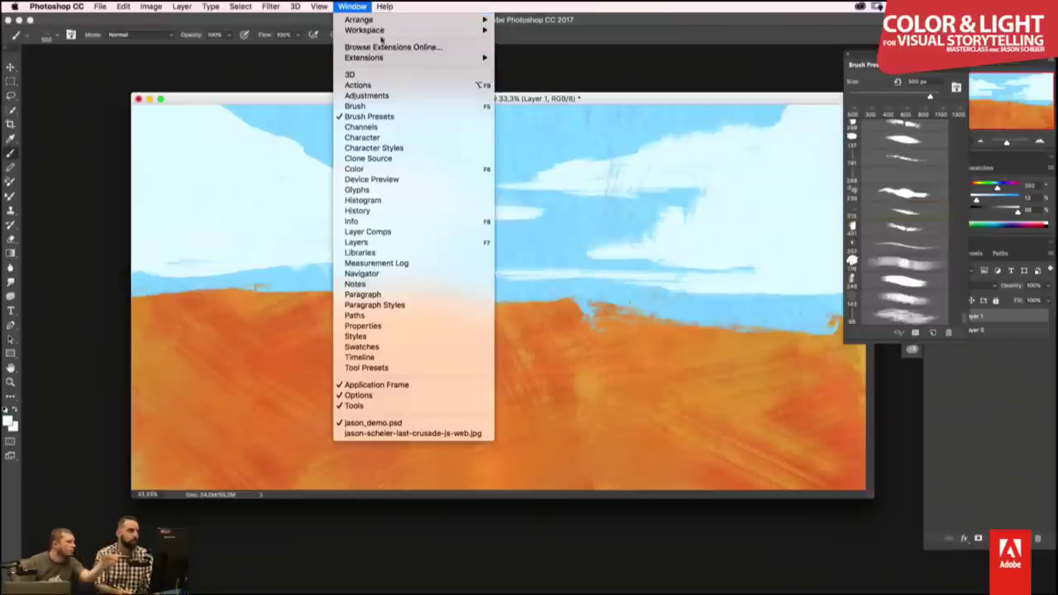
click(413, 433)
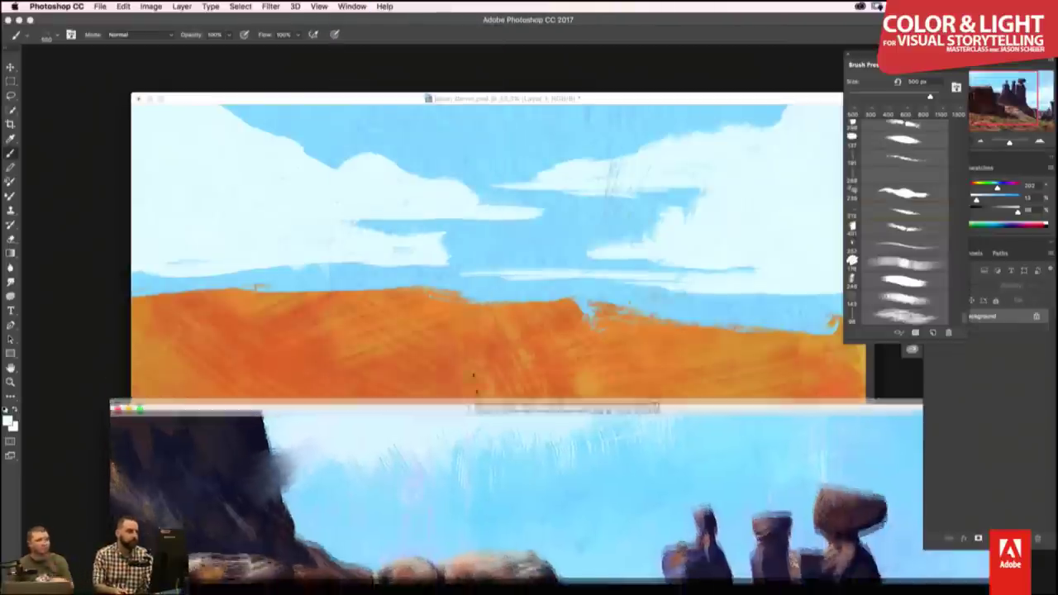
- Maximize the reference, zoom out, sample the distant rocks' dark colour, and return to jason_demo.psd
drag(480, 423, 425, 97)
double_click(425, 96)
key(ctrl+minus)
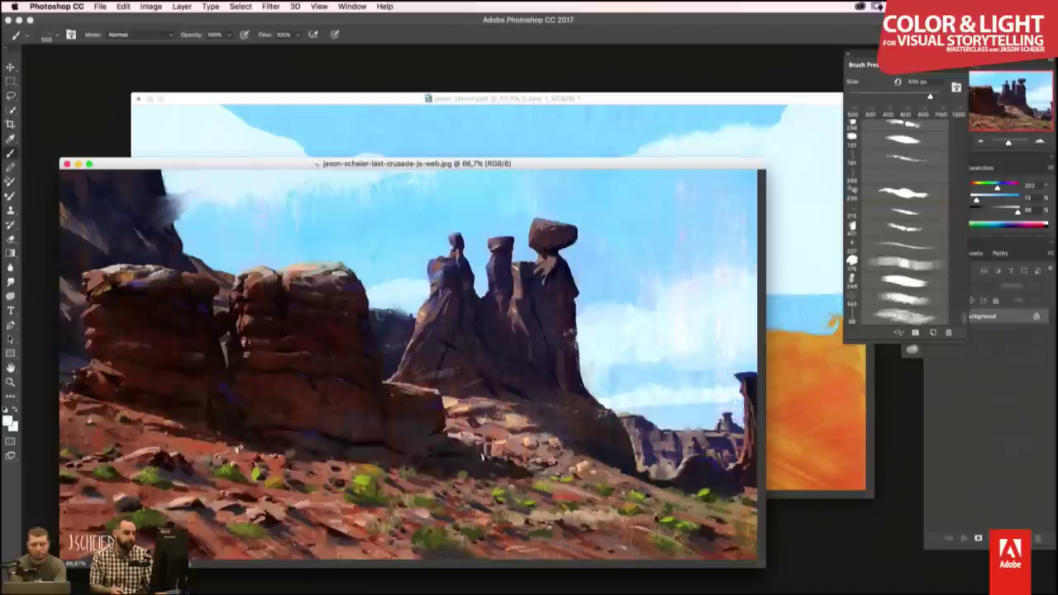
alt+click(650, 420)
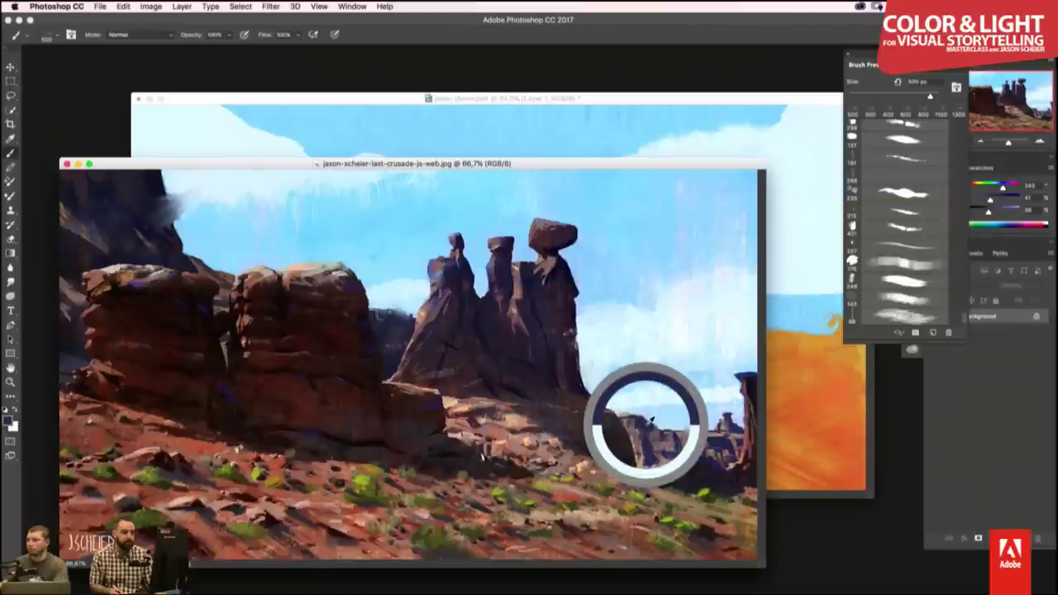
key(ctrl+Tab)
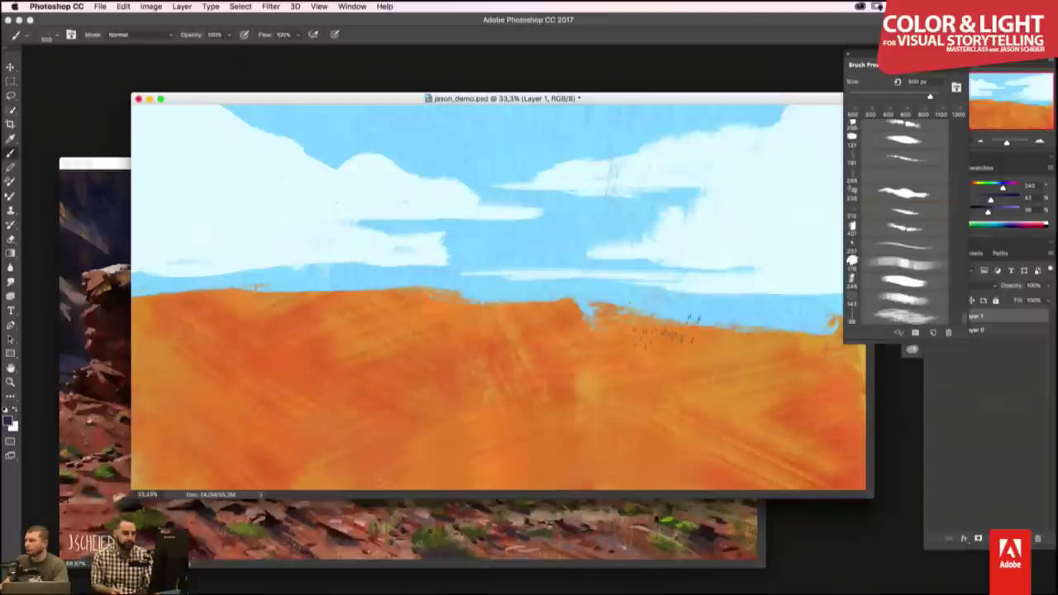
- Paint a dark blue rounded shape on the right horizon, shrinking the brush to 200 px
mouse_move(661, 332)
mouse_down()
mouse_move(830, 335)
mouse_move(770, 341)
mouse_move(837, 319)
mouse_up()
mouse_move(708, 318)
mouse_down()
mouse_move(768, 307)
mouse_move(744, 324)
mouse_up()
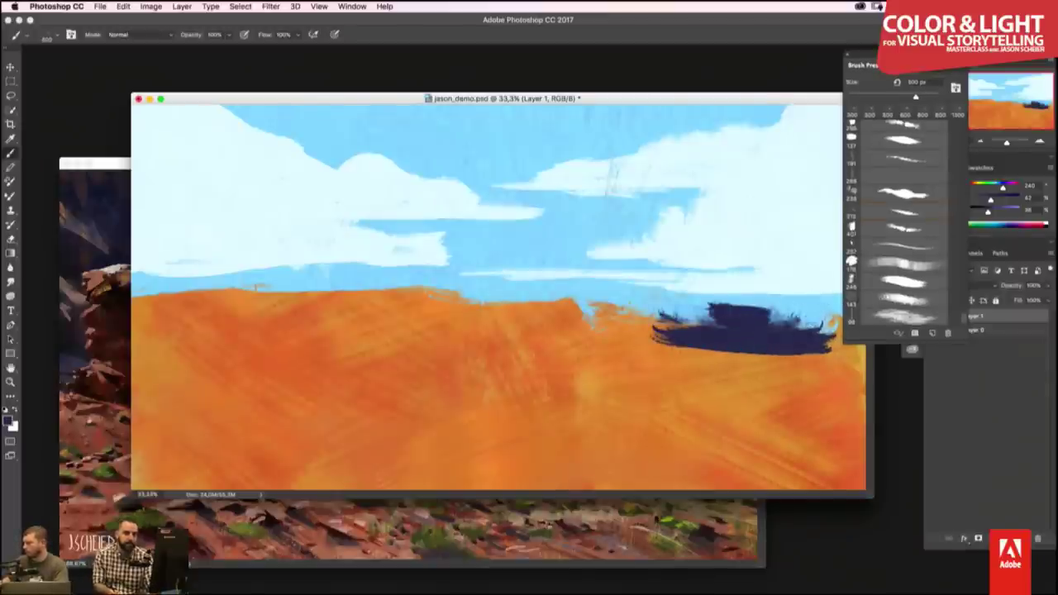
key(bracketleft)
key(bracketleft)
key(bracketleft)
mouse_move(773, 331)
mouse_down()
mouse_move(848, 326)
mouse_move(847, 298)
mouse_move(619, 308)
mouse_move(570, 238)
mouse_move(612, 310)
mouse_move(571, 197)
mouse_move(523, 211)
mouse_move(556, 294)
mouse_up()
- Paint a tall central butte with a sloping base extending to the left
drag(546, 227, 533, 310)
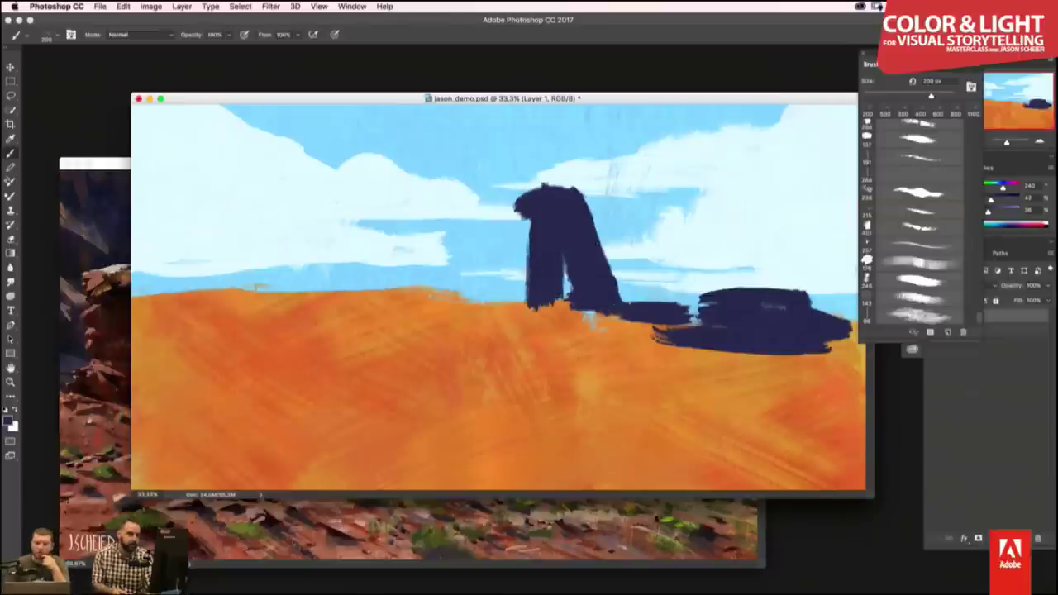
drag(519, 207, 511, 311)
mouse_move(565, 256)
mouse_down()
mouse_move(529, 315)
mouse_move(442, 316)
mouse_up()
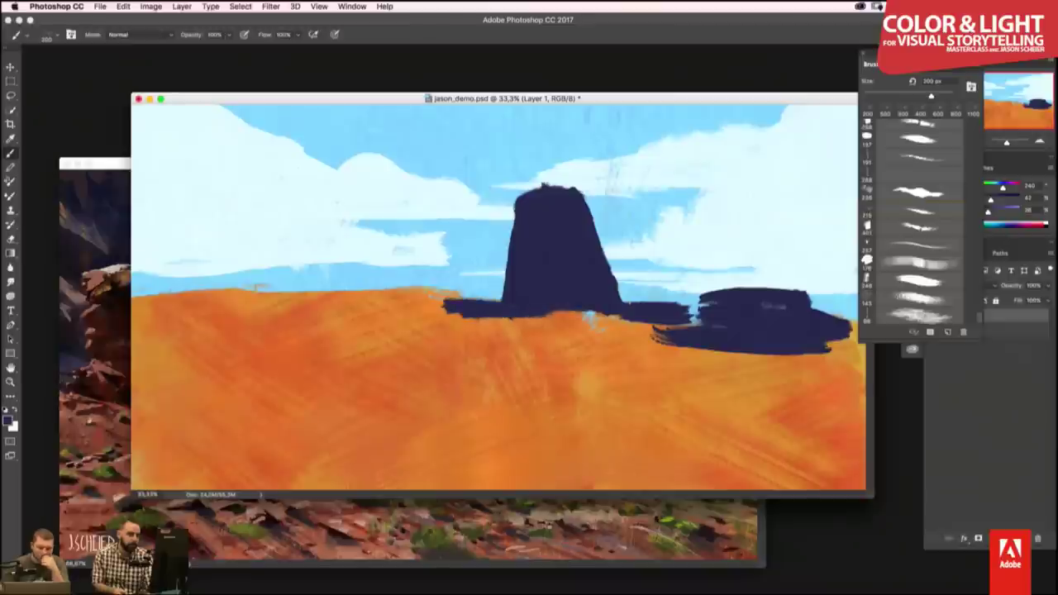
mouse_move(506, 261)
mouse_down()
mouse_move(467, 300)
mouse_move(412, 311)
mouse_move(313, 283)
mouse_up()
mouse_move(386, 277)
mouse_down()
mouse_move(526, 262)
mouse_move(331, 296)
mouse_move(372, 299)
mouse_move(293, 265)
mouse_move(403, 281)
mouse_move(364, 248)
mouse_move(212, 277)
mouse_up()
- Extend the mesa silhouette to both canvas edges and add a textured stroke on the right mesa
mouse_move(305, 248)
mouse_down()
mouse_move(132, 281)
mouse_move(311, 289)
mouse_up()
drag(170, 318, 339, 302)
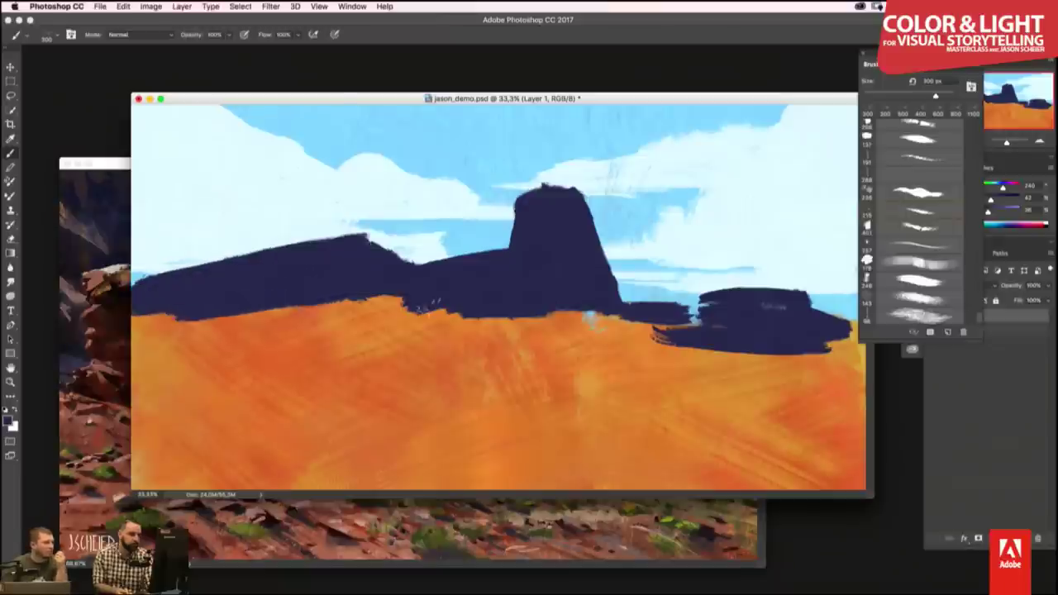
mouse_move(227, 325)
mouse_down()
mouse_move(404, 313)
mouse_move(569, 332)
mouse_move(847, 331)
mouse_up()
key(bracketright)
key(bracketright)
key(bracketright)
drag(754, 347, 864, 354)
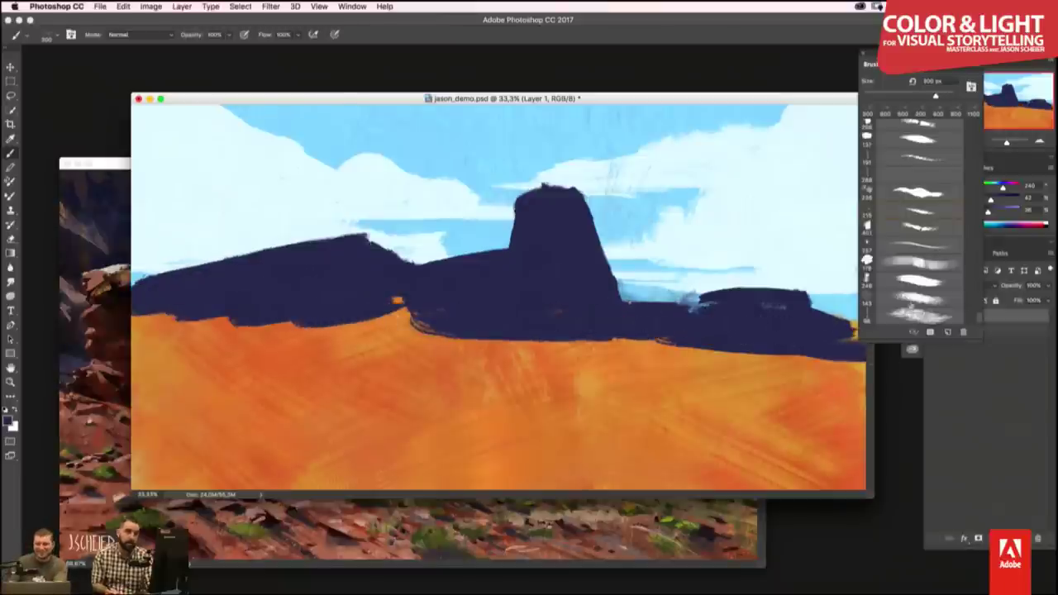
drag(811, 102, 773, 99)
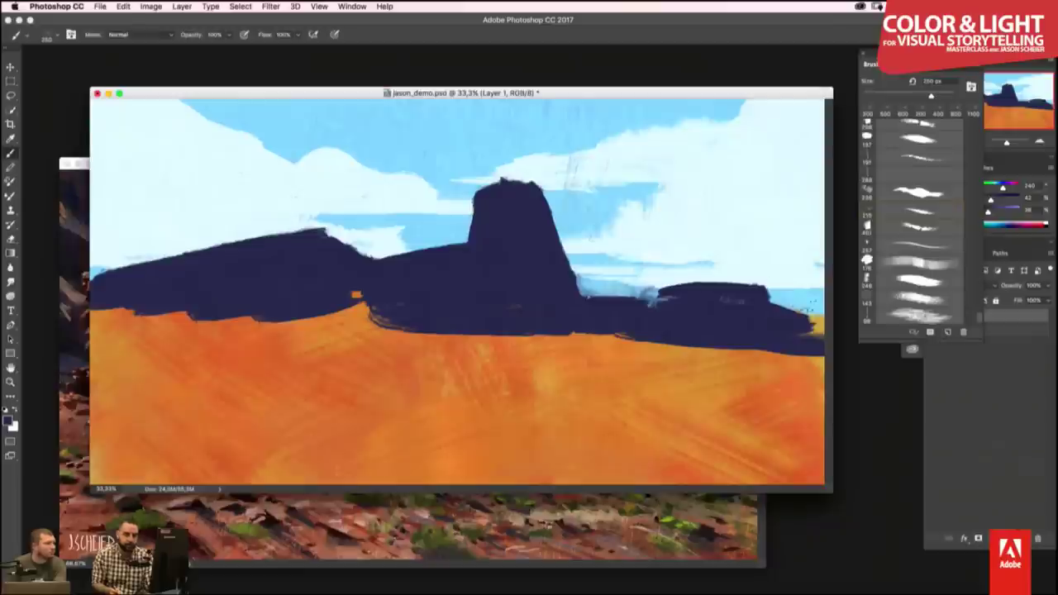
drag(768, 302, 818, 326)
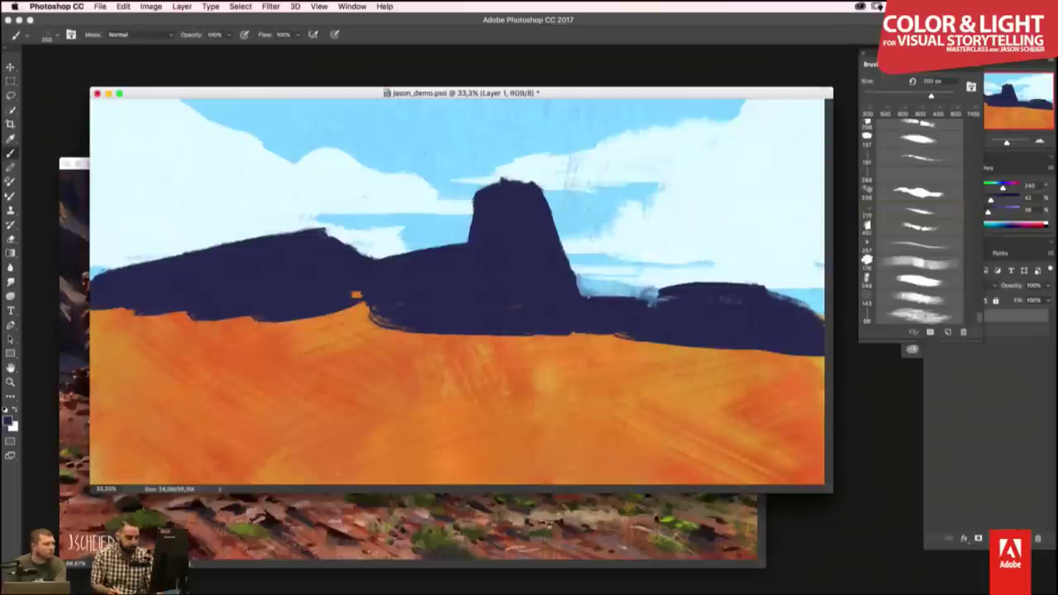
- In full-screen mode, zoom toward the right mesas and fill the sky flecks between them with navy
key(f)
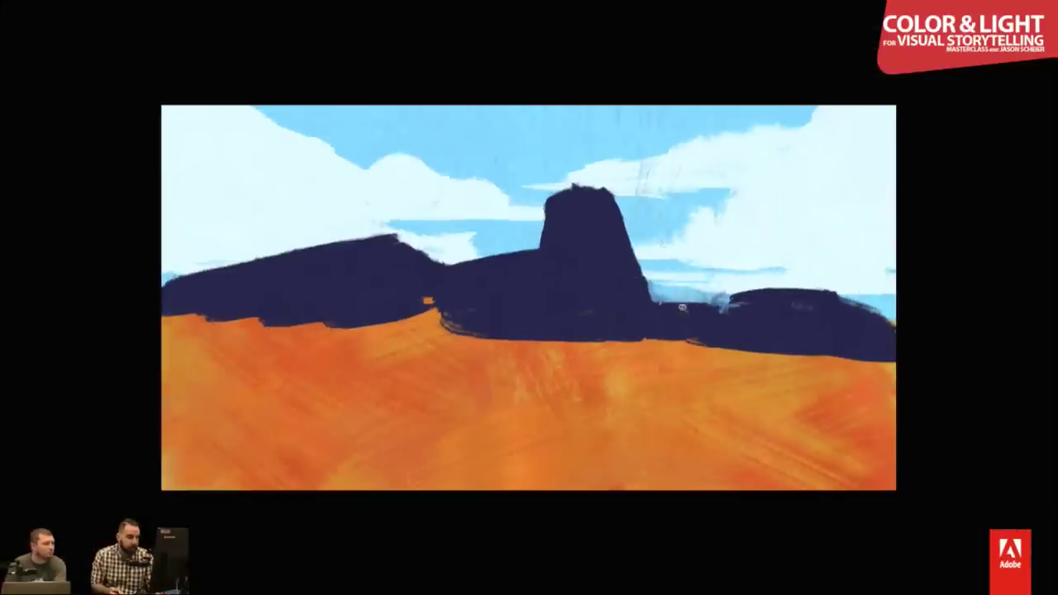
scroll(682, 307, up, 3)
scroll(695, 309, up, 3)
scroll(892, 371, up, 2)
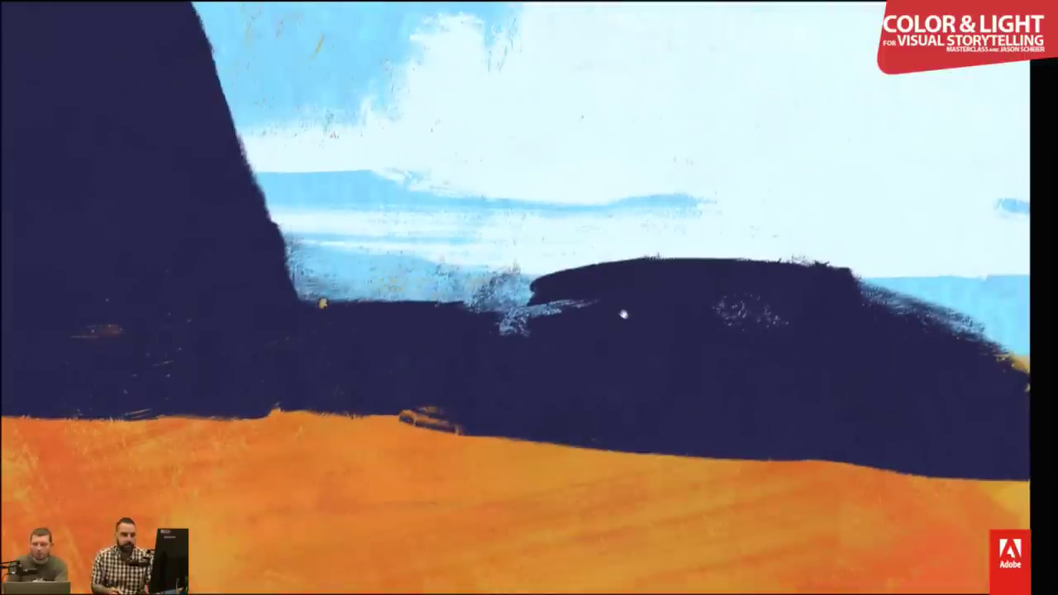
drag(623, 315, 754, 299)
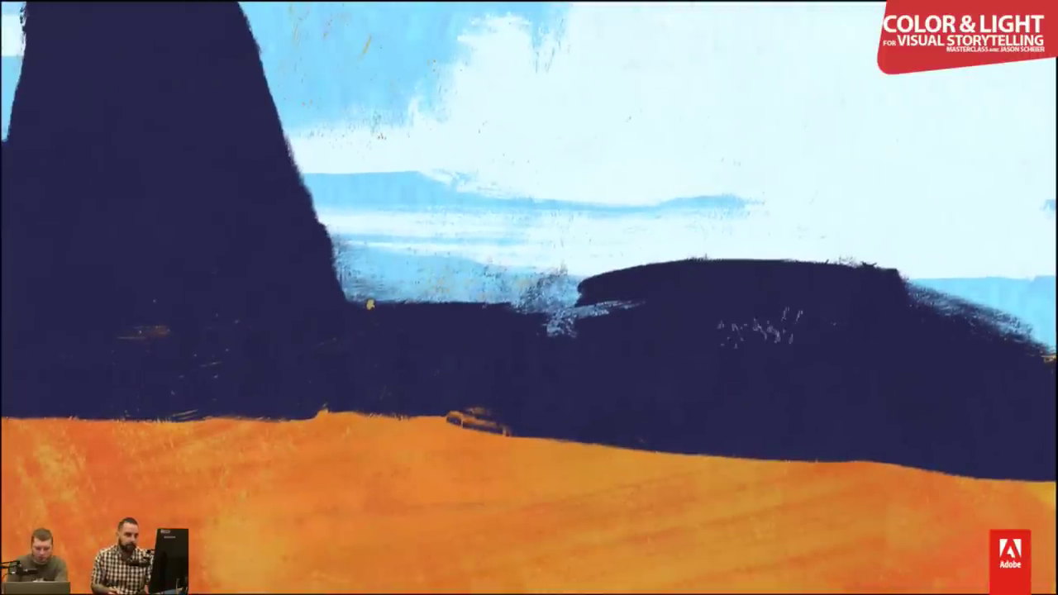
drag(637, 304, 533, 357)
scroll(686, 309, down, 2)
scroll(686, 309, down, 1)
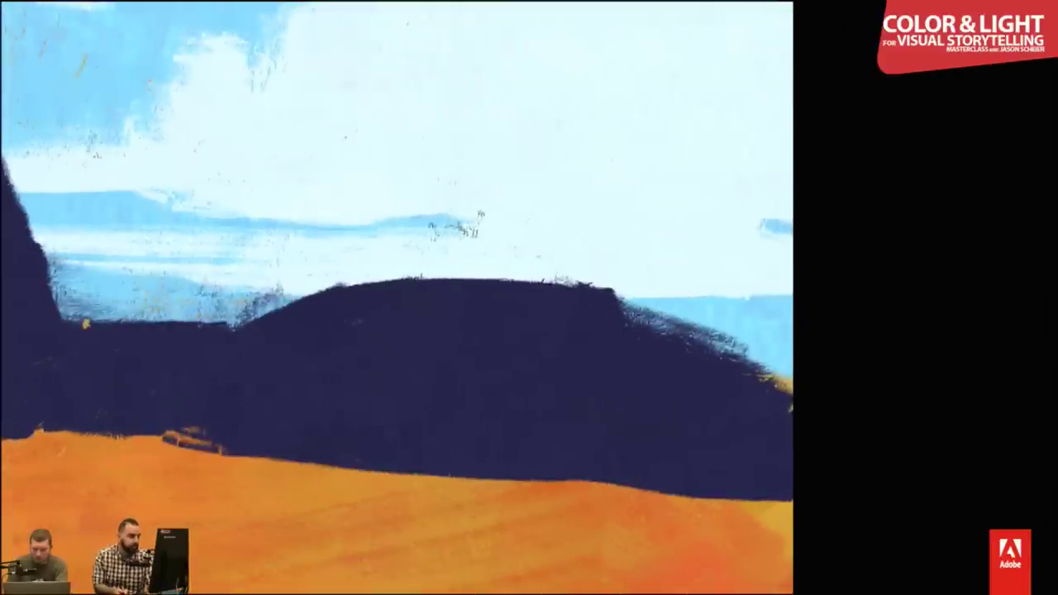
- Reshape the right mesa into a raised flat-topped peak sloping to the right edge
drag(432, 221, 602, 236)
drag(579, 203, 661, 330)
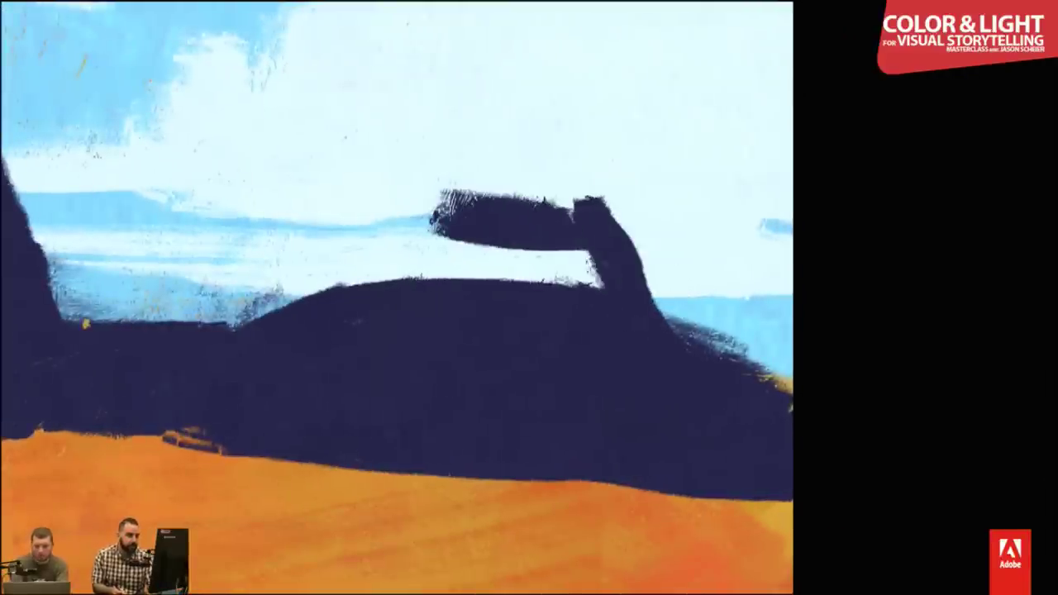
mouse_move(579, 257)
mouse_down()
mouse_move(446, 248)
mouse_move(603, 281)
mouse_up()
mouse_move(438, 192)
mouse_down()
mouse_move(387, 279)
mouse_move(451, 273)
mouse_up()
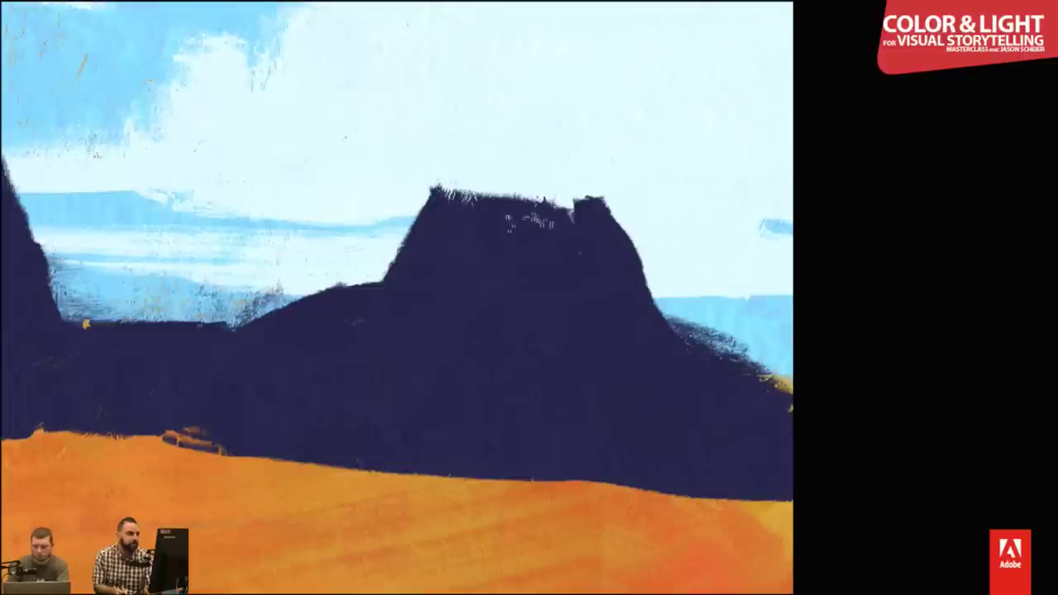
mouse_move(442, 177)
mouse_down()
mouse_move(579, 186)
mouse_move(633, 213)
mouse_move(665, 314)
mouse_move(789, 331)
mouse_up()
drag(728, 360, 789, 389)
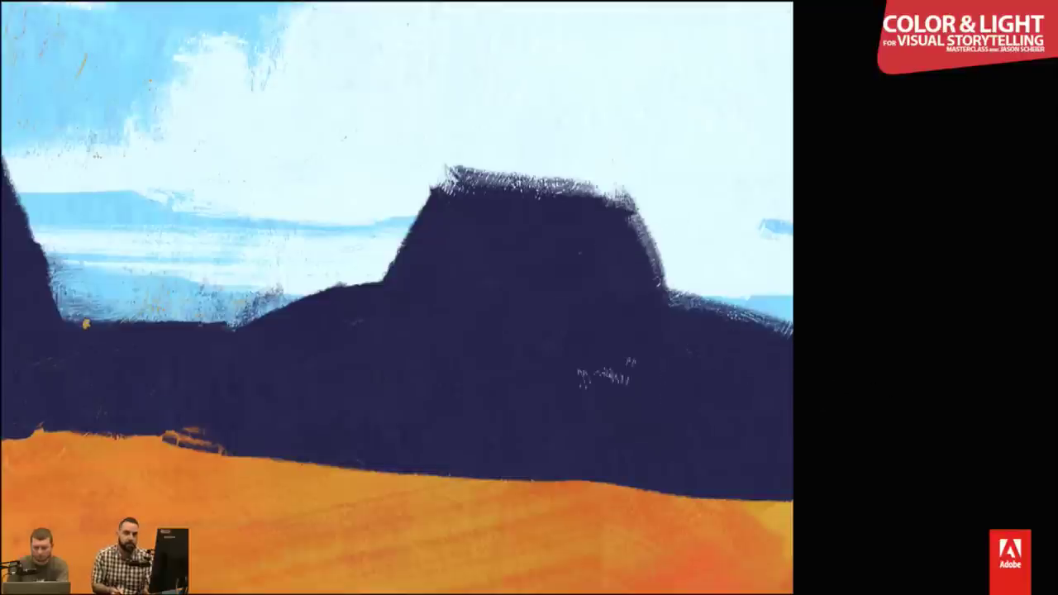
- Extend the mesa's left slope and paint a large dark hill filling the left sky gap
drag(405, 263, 224, 318)
drag(297, 281, 144, 322)
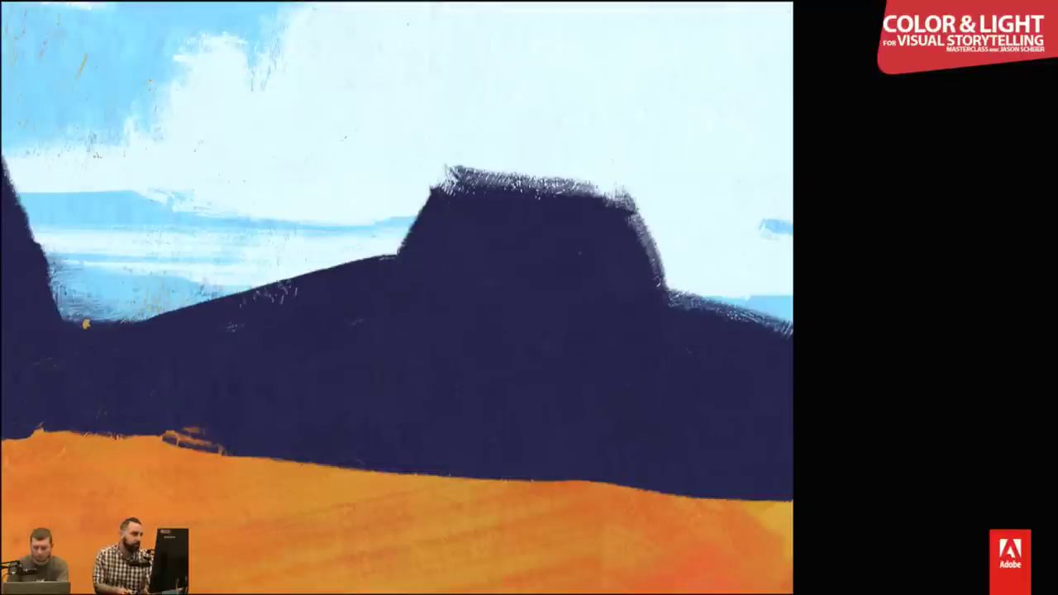
mouse_move(281, 289)
mouse_down()
mouse_move(223, 248)
mouse_move(120, 248)
mouse_up()
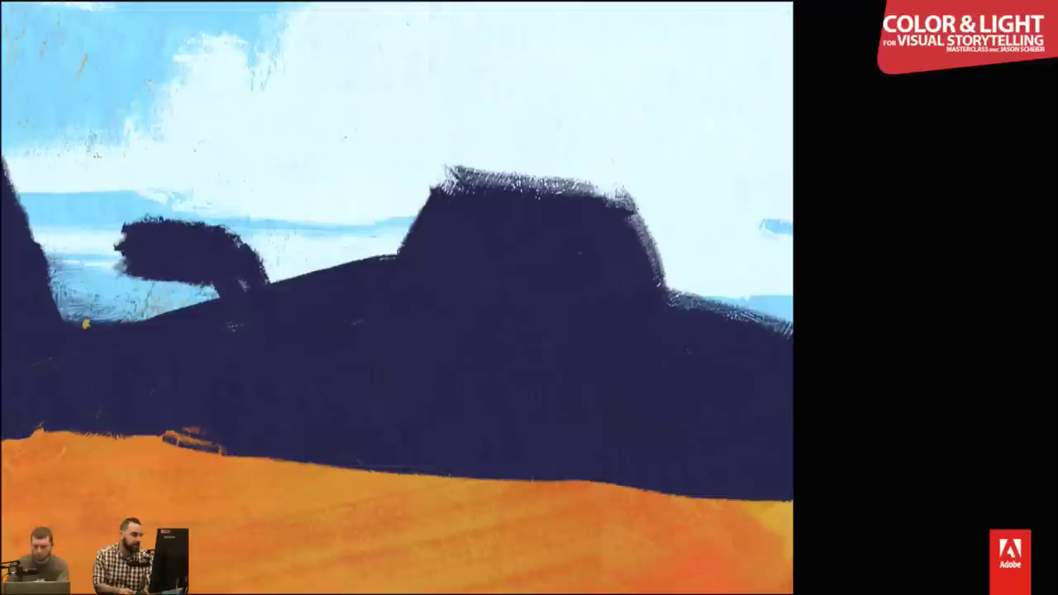
drag(215, 272, 91, 314)
mouse_move(124, 248)
mouse_down()
mouse_move(49, 314)
mouse_move(16, 194)
mouse_move(153, 223)
mouse_up()
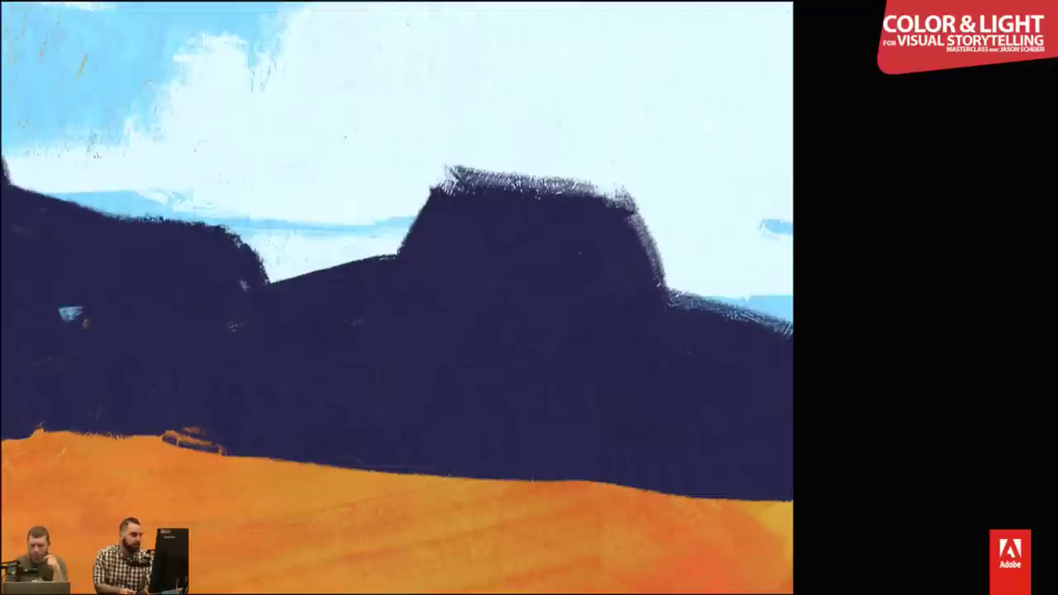
drag(16, 186, 145, 219)
drag(58, 308, 82, 321)
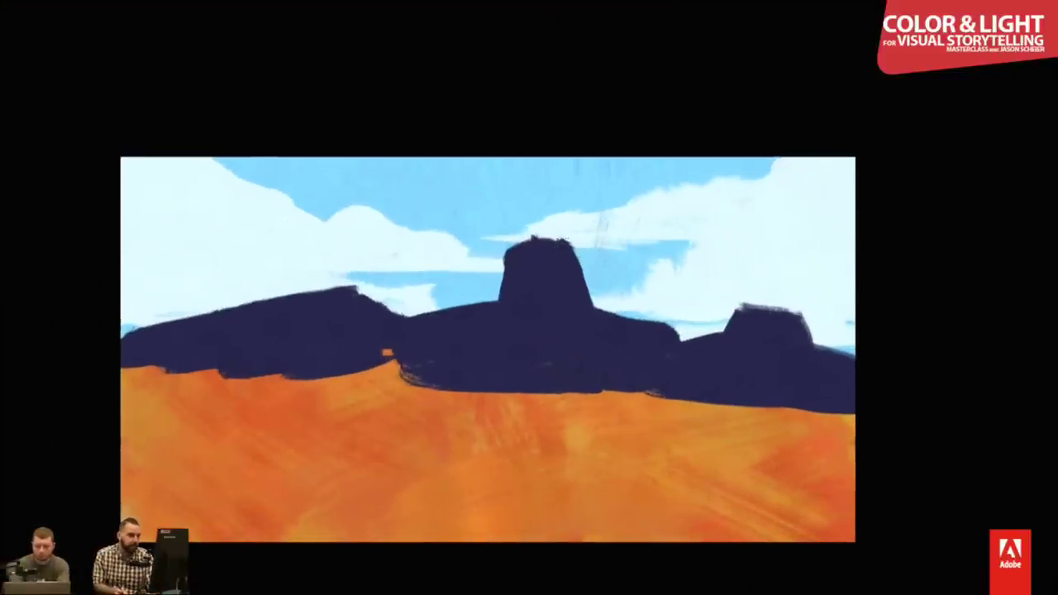
- Raise the central mesa and broaden its left and right sloping flanks in navy
mouse_move(570, 229)
mouse_down()
mouse_move(484, 211)
mouse_move(542, 239)
mouse_move(460, 304)
mouse_up()
drag(484, 269, 496, 314)
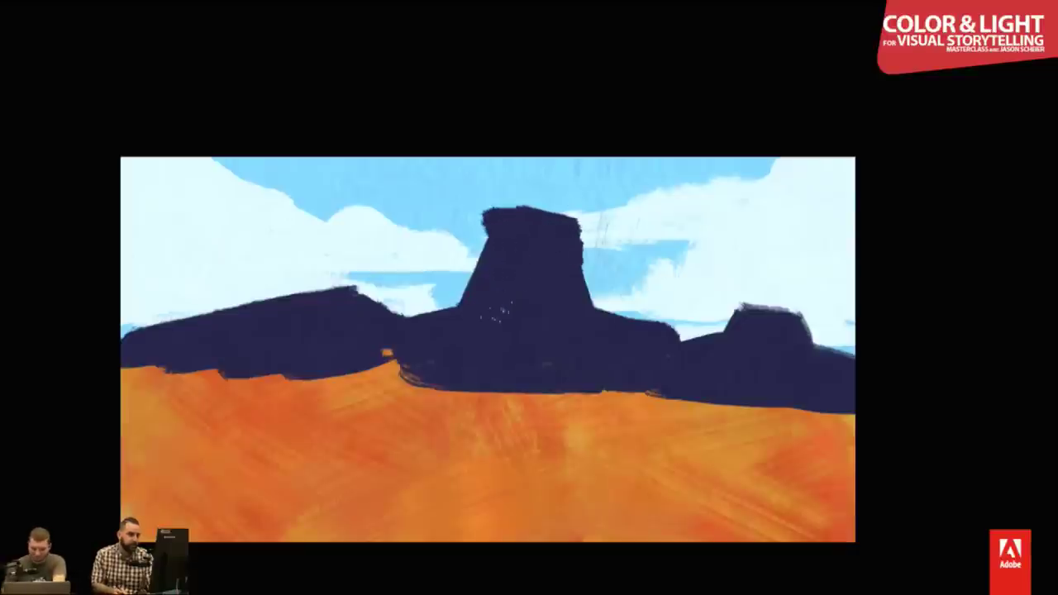
drag(475, 271, 425, 312)
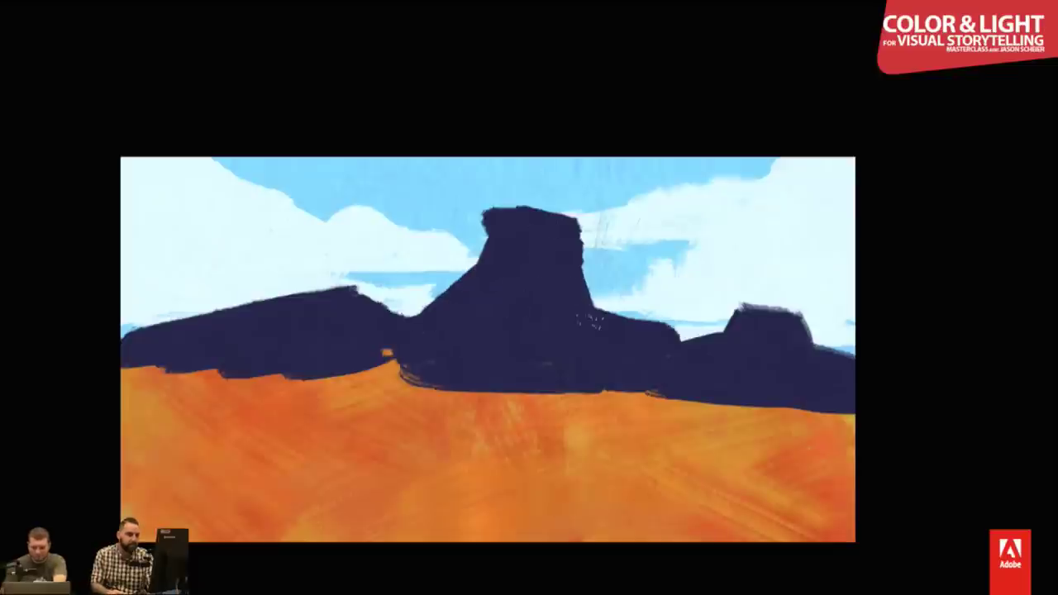
mouse_move(590, 318)
mouse_down()
mouse_move(582, 233)
mouse_move(620, 326)
mouse_up()
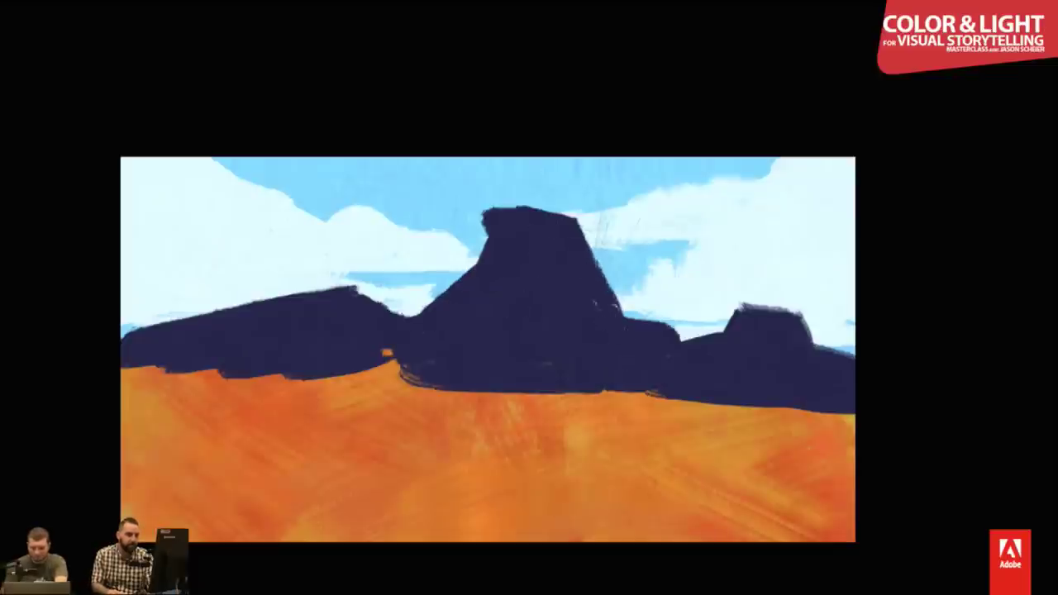
drag(602, 271, 653, 329)
drag(467, 263, 398, 318)
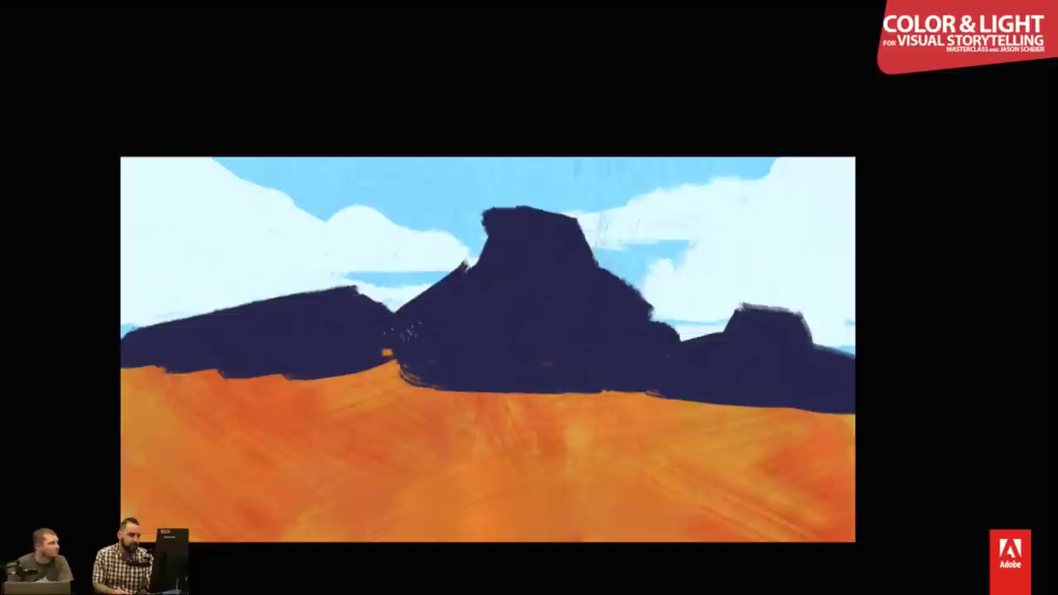
- Fill the left mesa's base to the canvas edge, clear stray light marks, and bring the reference forward
mouse_move(426, 368)
mouse_down()
mouse_move(372, 362)
mouse_move(339, 376)
mouse_up()
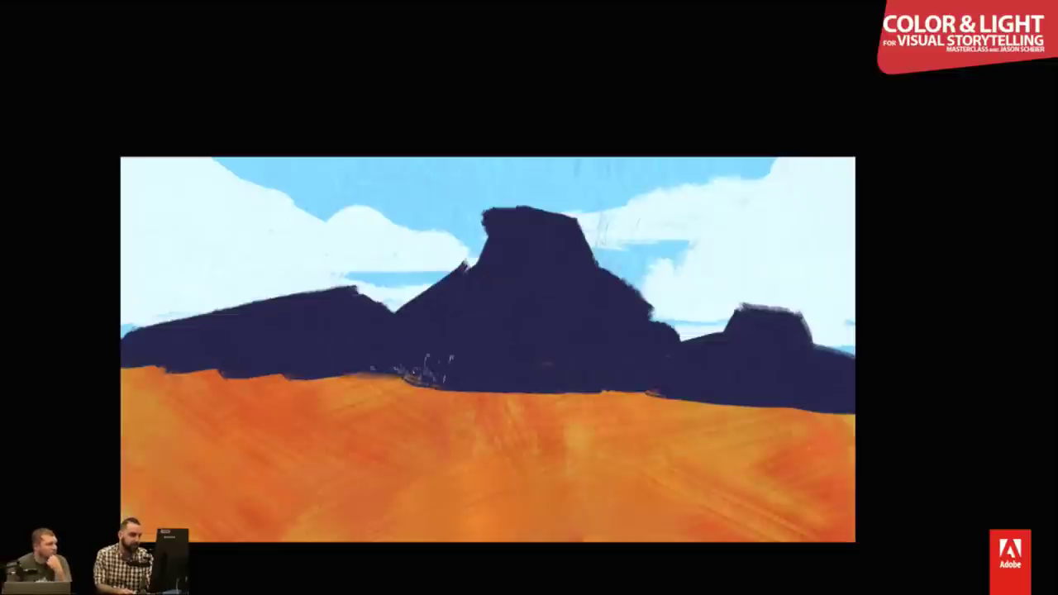
drag(124, 326, 190, 363)
drag(124, 368, 322, 384)
drag(748, 301, 765, 316)
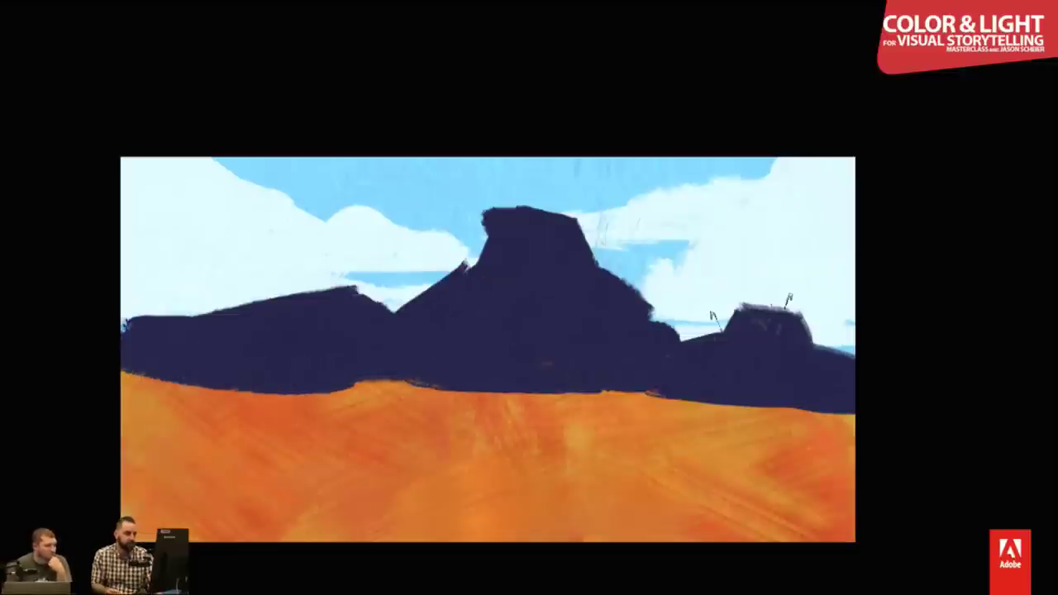
drag(662, 281, 667, 320)
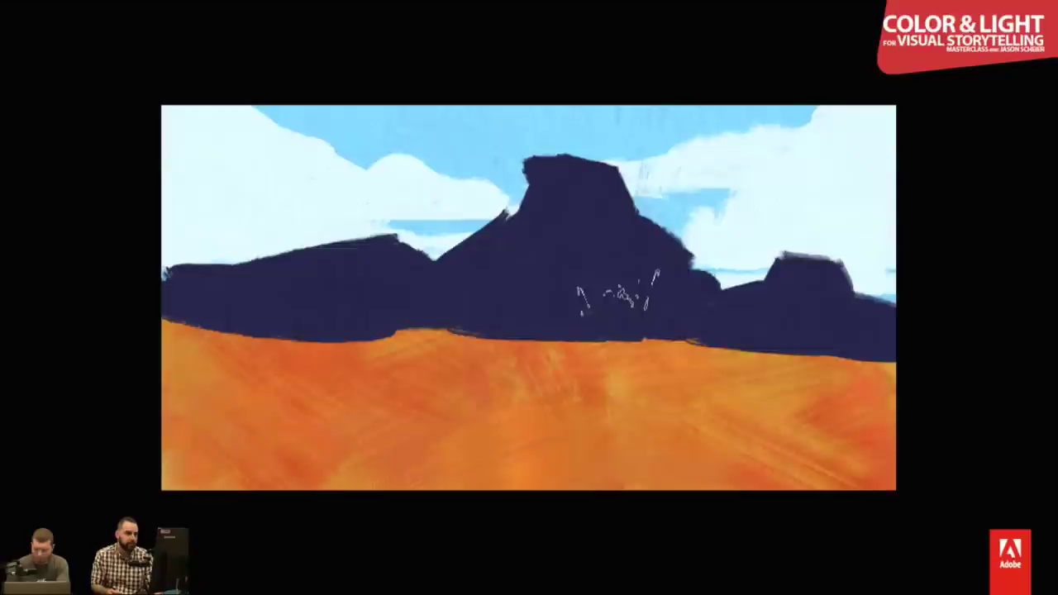
drag(637, 376, 723, 339)
click(623, 506)
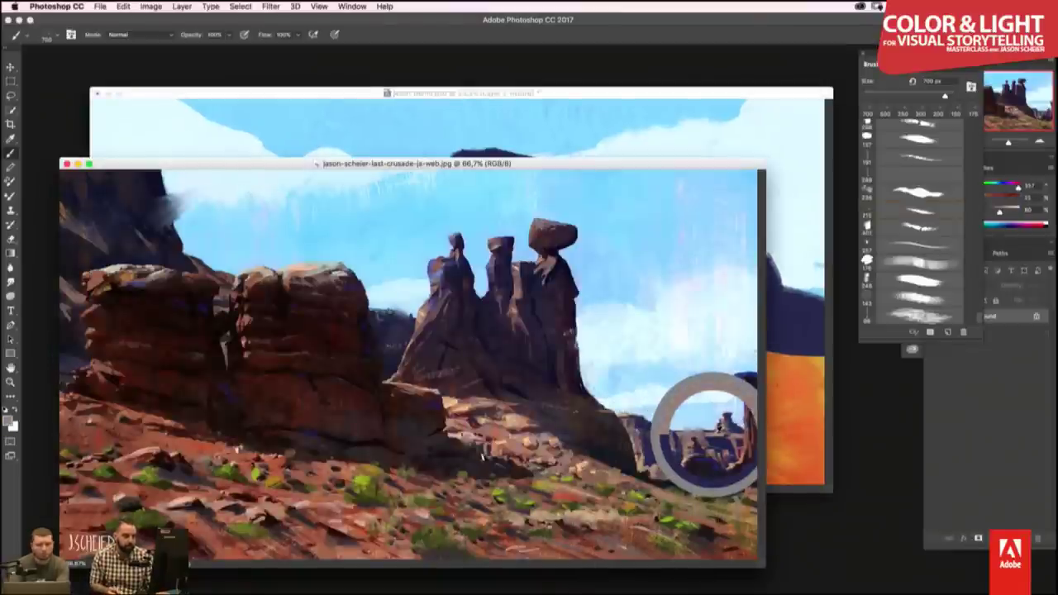
- Paint the right mesa's lit face warm tan, picking the colour from an undocked Color panel
click(795, 381)
key(bracketleft)
key(bracketleft)
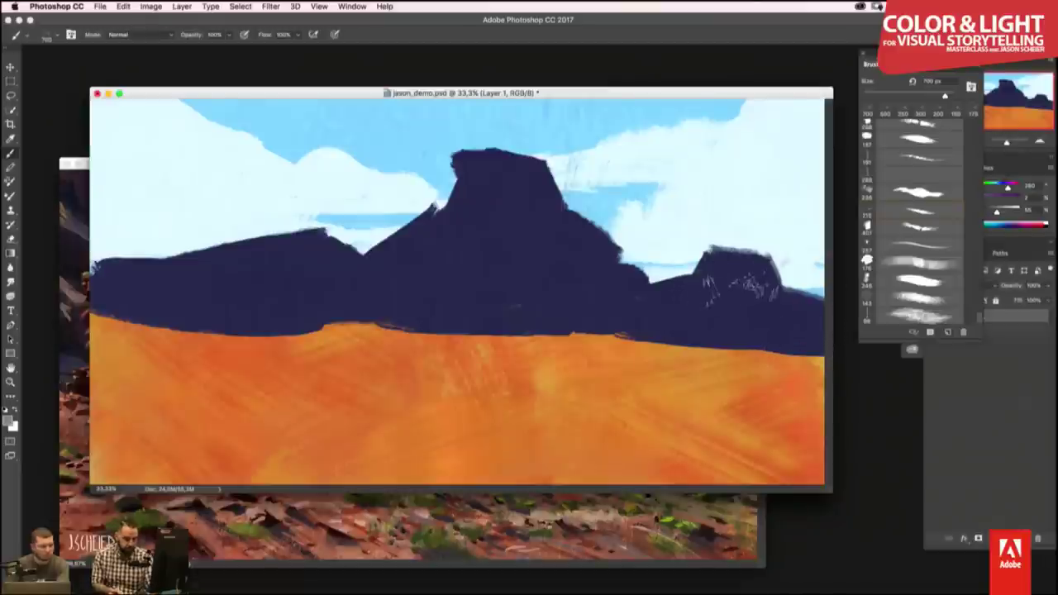
mouse_move(712, 279)
mouse_down()
mouse_move(698, 248)
mouse_move(719, 272)
mouse_move(657, 314)
mouse_move(682, 314)
mouse_move(687, 326)
mouse_move(734, 313)
mouse_up()
mouse_move(1005, 169)
mouse_down()
mouse_move(969, 170)
mouse_move(976, 189)
mouse_up()
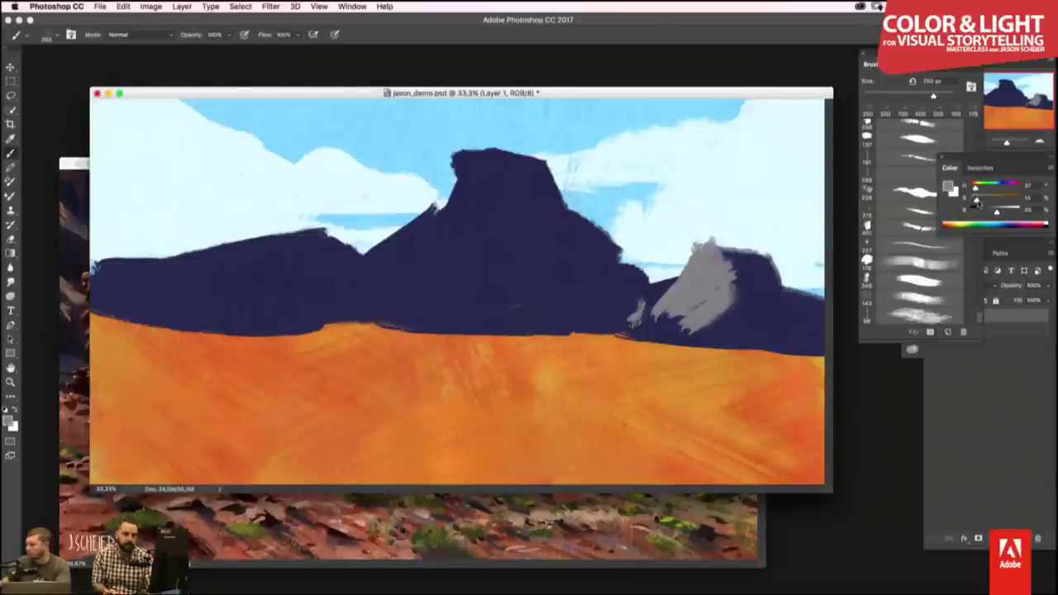
drag(709, 287, 685, 304)
drag(737, 259, 709, 294)
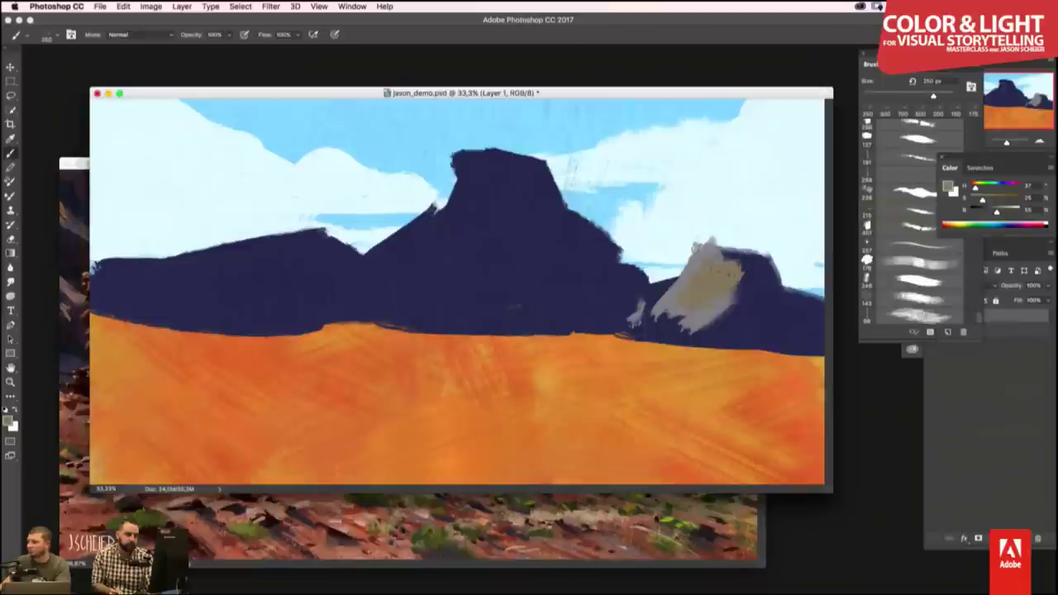
mouse_move(668, 327)
mouse_down()
mouse_move(735, 321)
mouse_move(744, 335)
mouse_up()
drag(749, 298, 756, 274)
- Paint the central mesa's summit and left flank tan down to its base
mouse_move(492, 171)
mouse_down()
mouse_move(476, 178)
mouse_move(467, 157)
mouse_move(430, 244)
mouse_up()
key(bracketright)
key(bracketright)
key(bracketright)
drag(496, 190, 389, 289)
drag(438, 202, 355, 289)
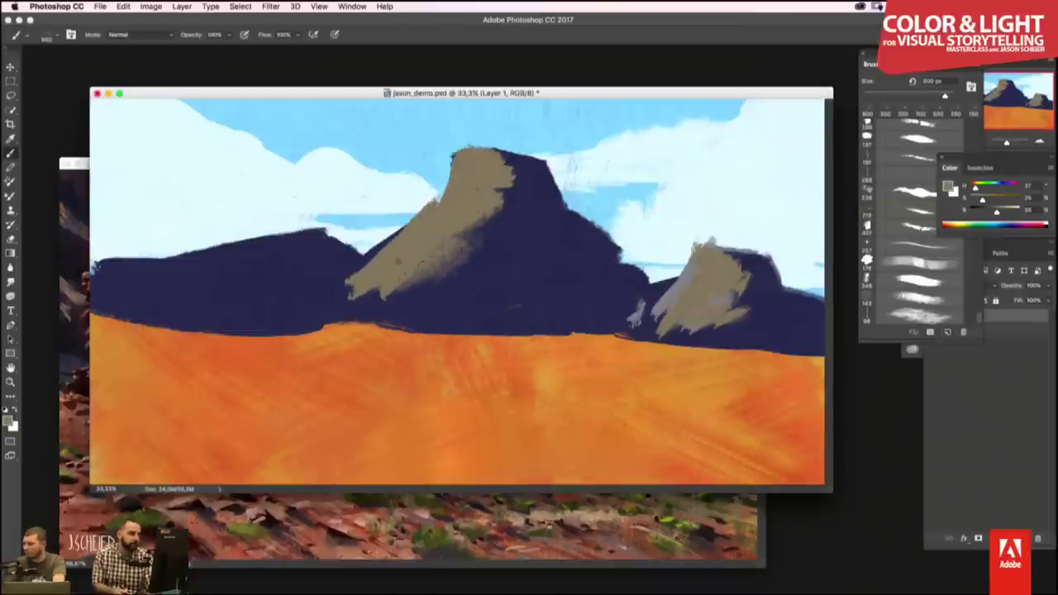
drag(418, 236, 331, 318)
drag(425, 302, 509, 272)
- Blend tan over the central mesa's lower and right flanks and along its base
drag(446, 285, 377, 313)
key(bracketleft)
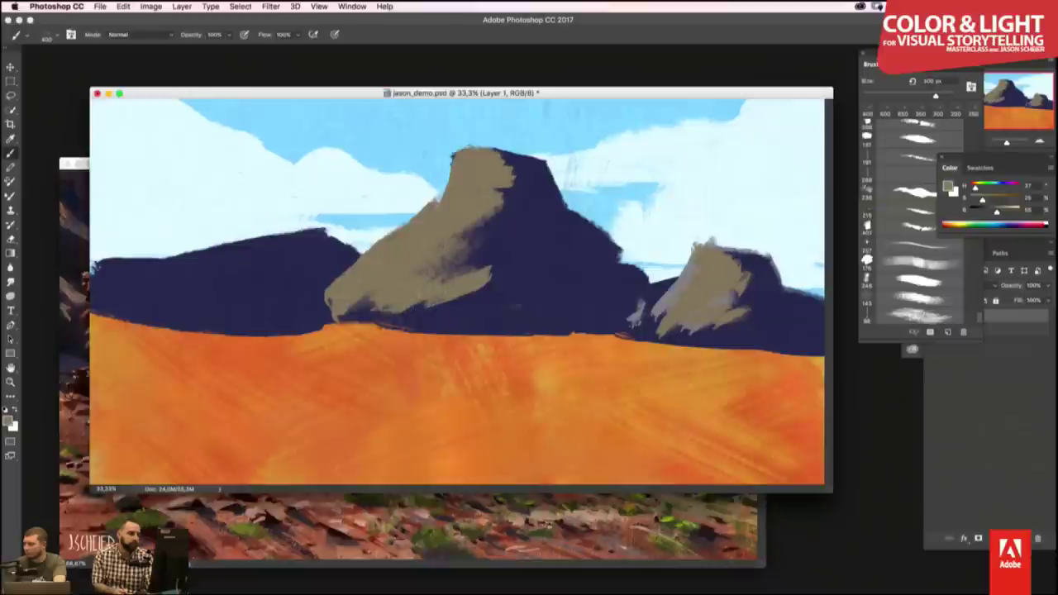
drag(455, 314, 397, 330)
key(bracketleft)
mouse_move(477, 252)
mouse_down()
mouse_move(521, 222)
mouse_move(443, 278)
mouse_up()
mouse_move(519, 252)
mouse_down()
mouse_move(461, 281)
mouse_move(489, 291)
mouse_move(428, 329)
mouse_move(385, 319)
mouse_up()
drag(491, 331, 305, 327)
- Cover the left mesa with tan light from its top to its far end and bottom band
drag(276, 248, 197, 290)
mouse_move(304, 233)
mouse_down()
mouse_move(162, 278)
mouse_move(124, 306)
mouse_up()
drag(221, 288, 147, 314)
drag(271, 307, 167, 331)
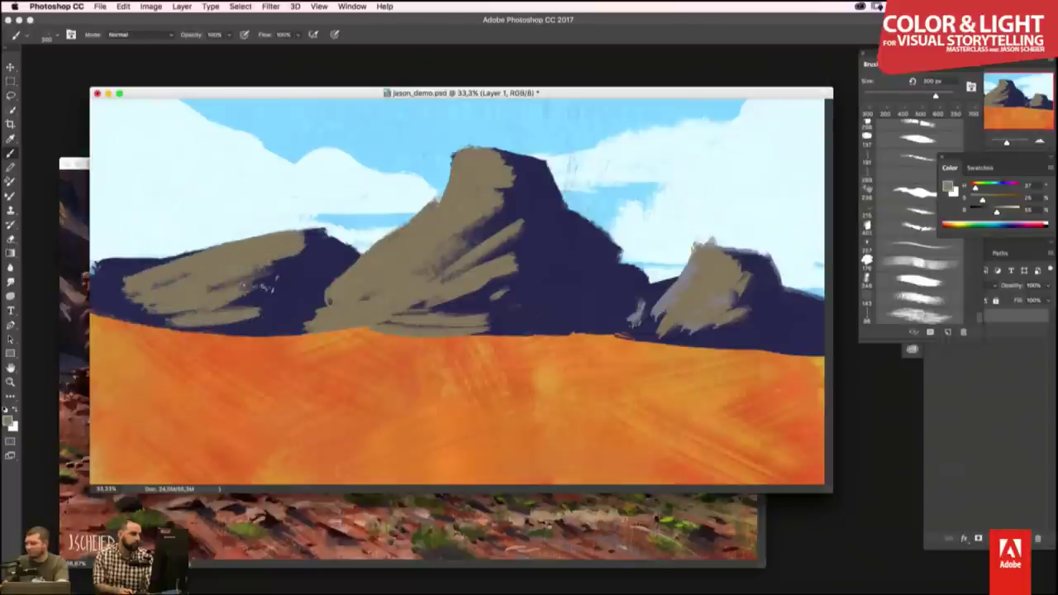
drag(279, 273, 208, 304)
drag(313, 265, 213, 311)
drag(276, 312, 233, 334)
drag(134, 297, 95, 316)
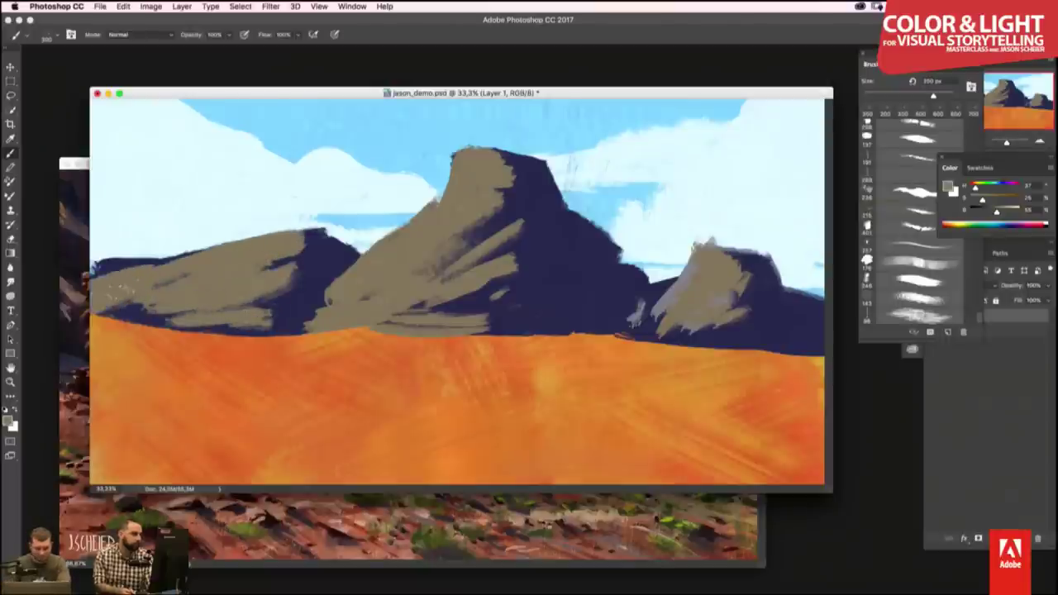
drag(166, 258, 91, 278)
drag(248, 307, 116, 320)
drag(231, 329, 99, 313)
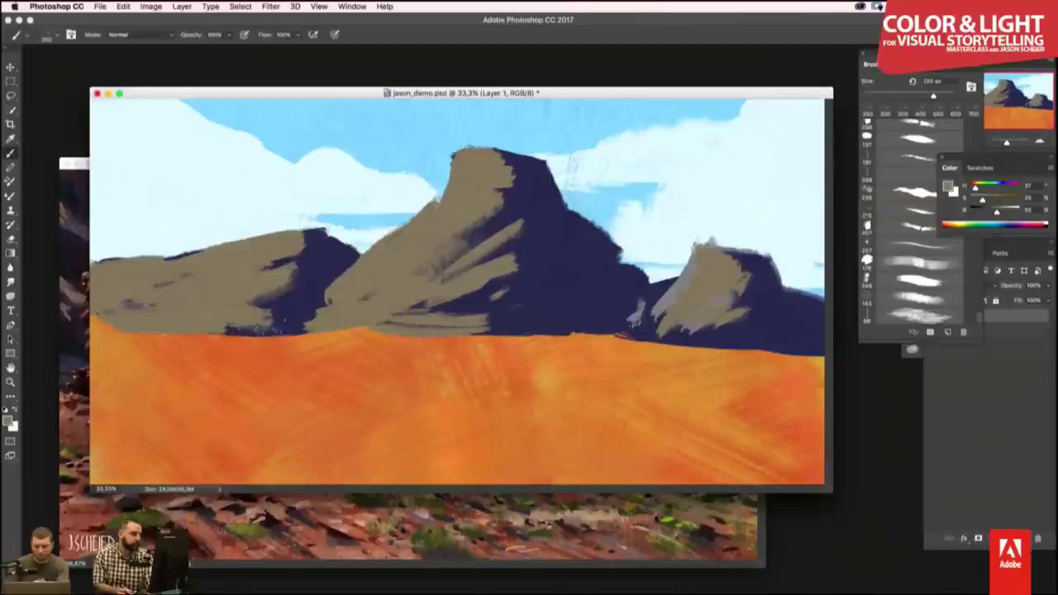
key(bracketleft)
key(bracketleft)
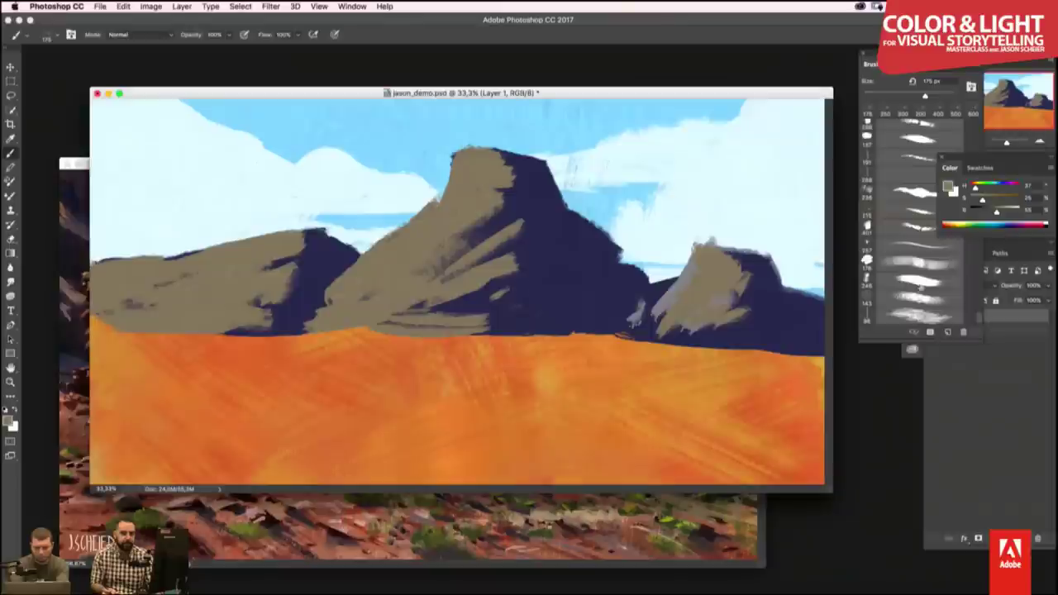
- Make Layer 1 active and erase a patch of paint on the central mesa with the Eraser
click(992, 348)
key(e)
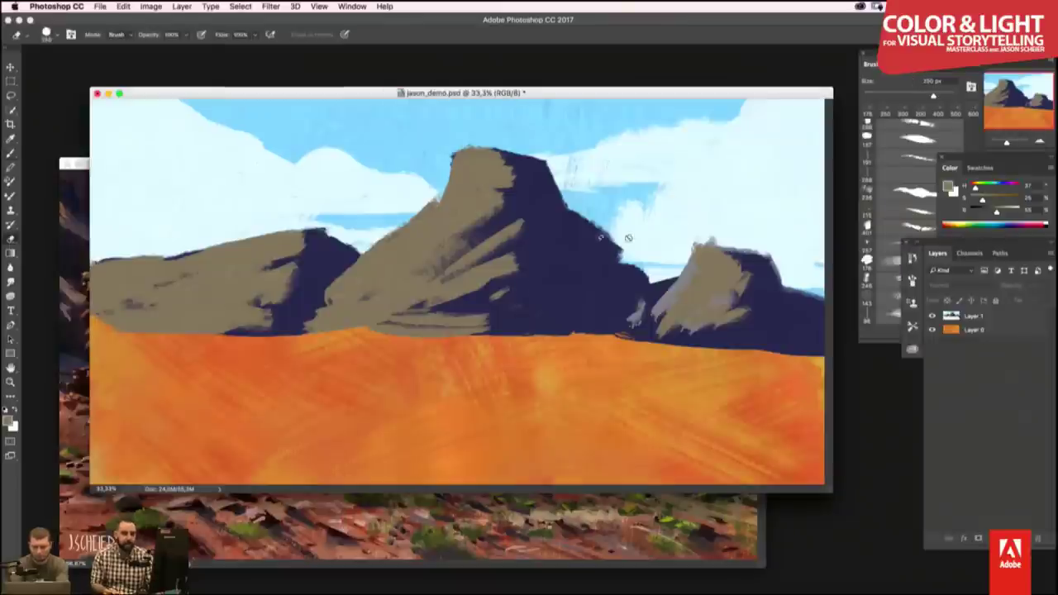
click(974, 317)
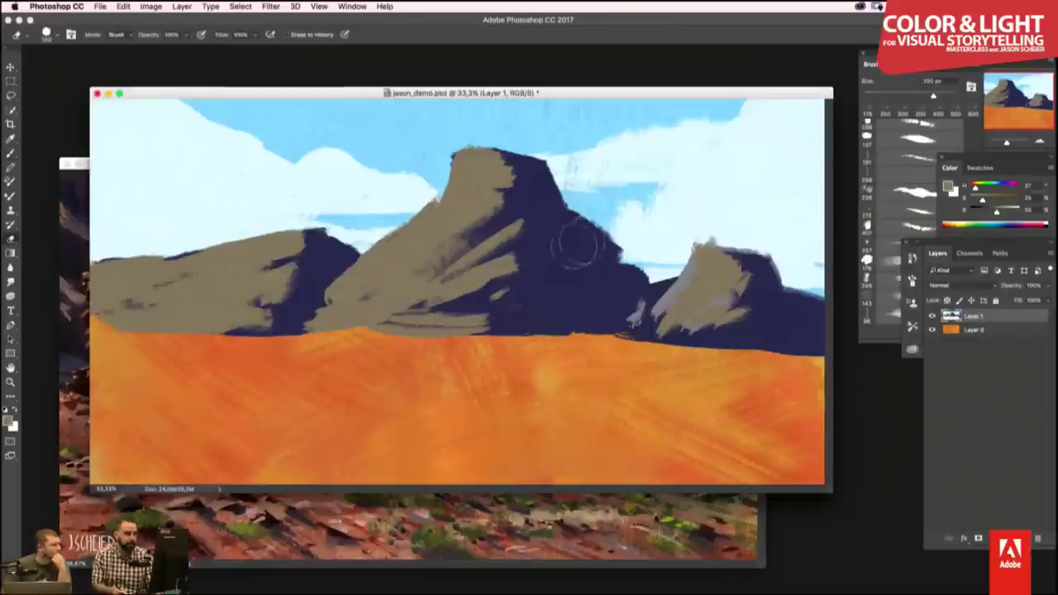
click(469, 228)
key(bracketright)
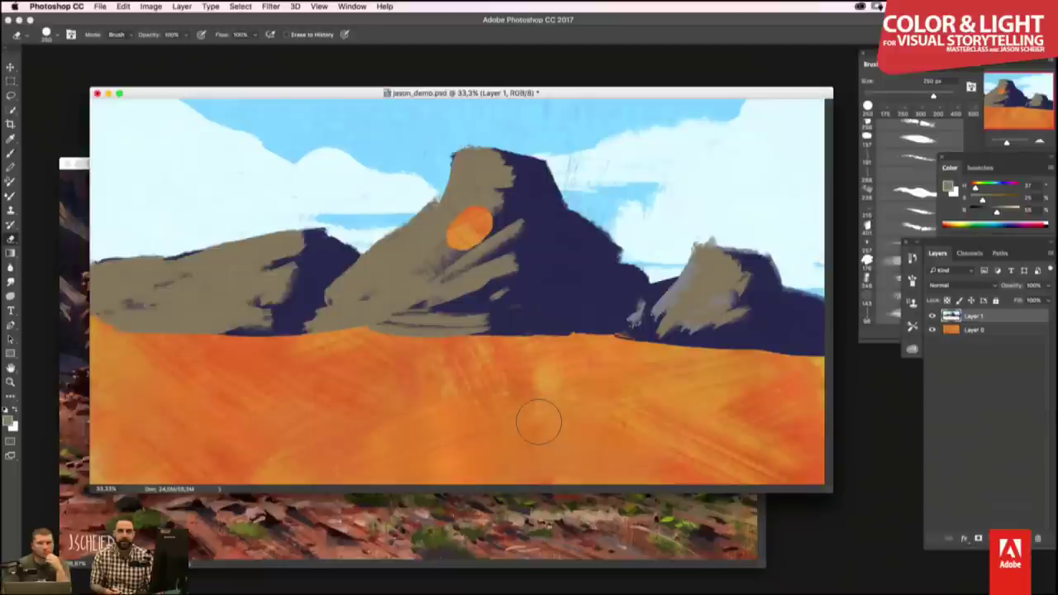
- Undo the erased oval on the central mesa and switch to a different textured brush preset
key(ctrl+z)
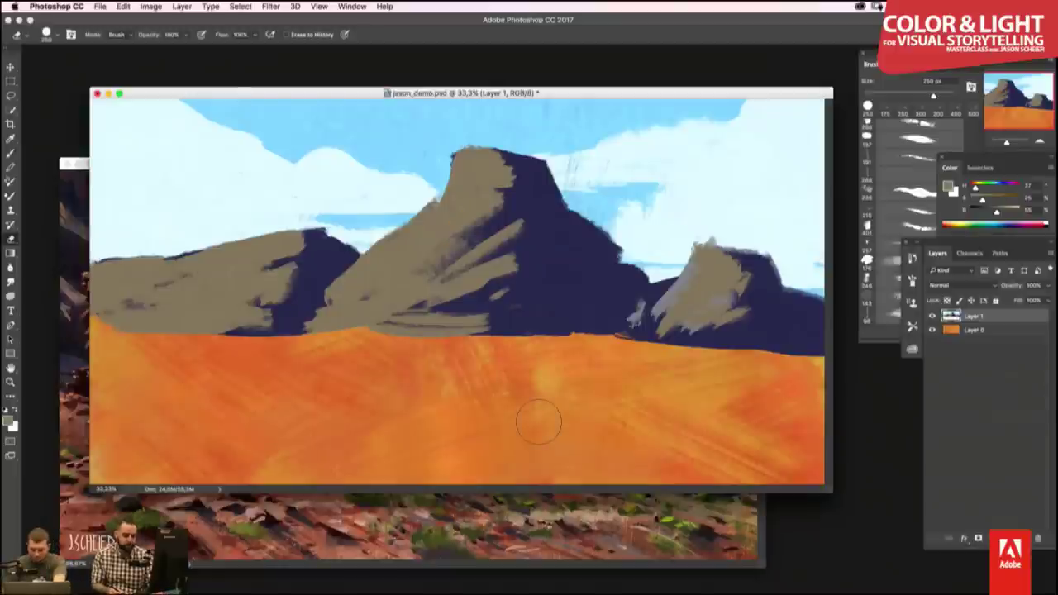
key(bracketleft)
key(bracketleft)
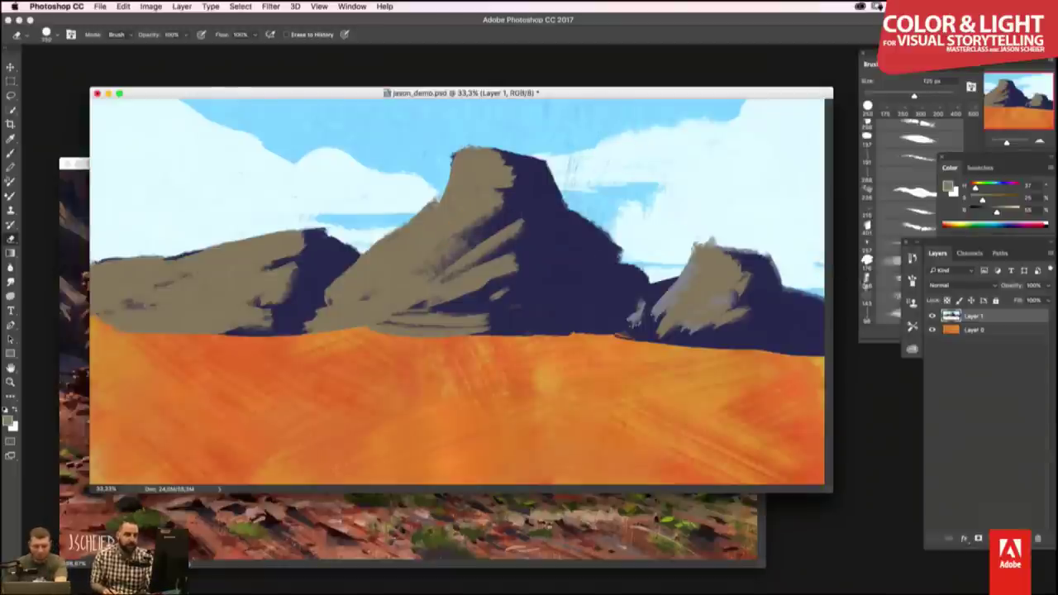
click(881, 304)
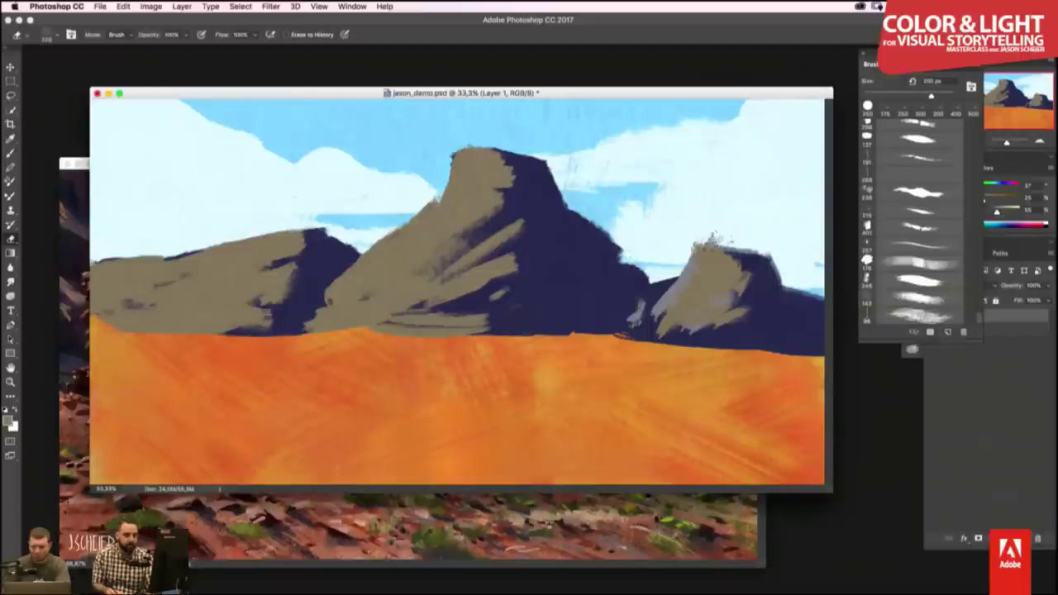
- Paint orange light on the right mesa and the top of the central mesa
key(bracketright)
key(bracketright)
key(bracketright)
mouse_move(709, 250)
mouse_down()
mouse_move(693, 290)
mouse_move(703, 294)
mouse_move(689, 283)
mouse_move(653, 318)
mouse_up()
drag(703, 289, 649, 327)
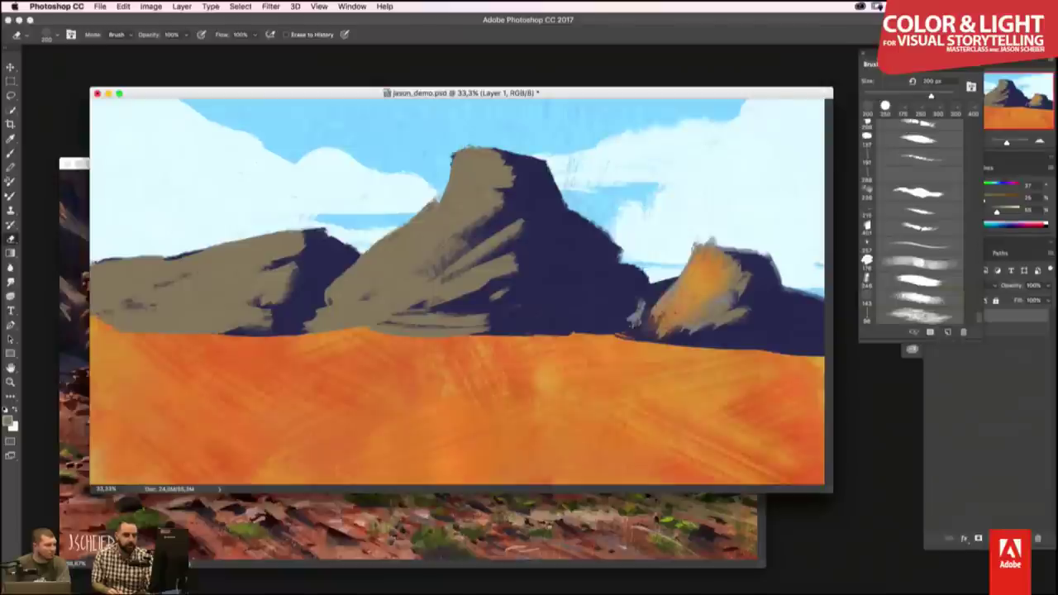
mouse_move(504, 157)
mouse_down()
mouse_move(487, 191)
mouse_move(463, 175)
mouse_move(447, 197)
mouse_up()
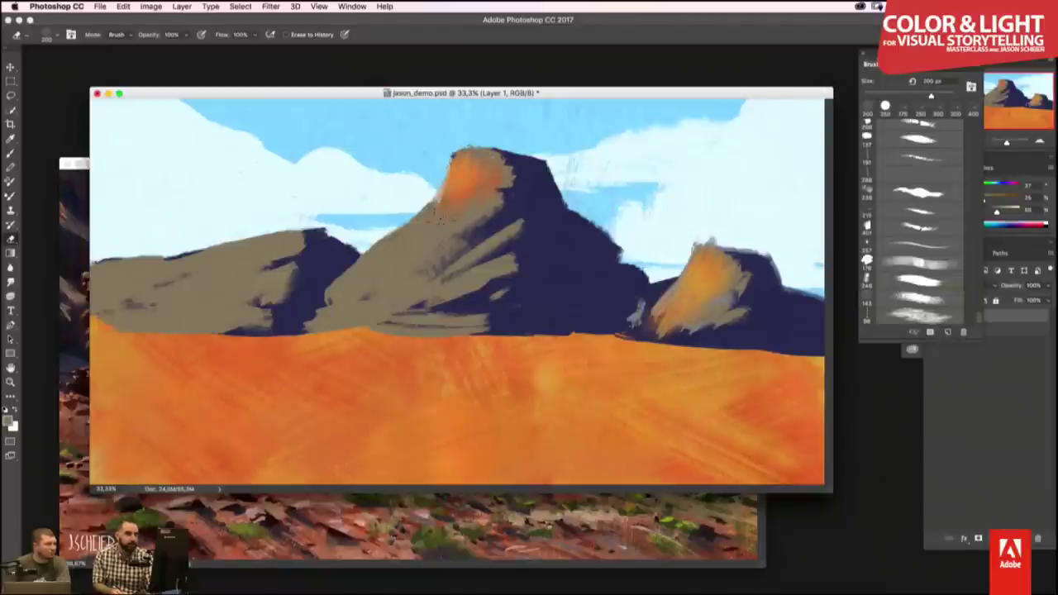
key(bracketright)
key(bracketright)
key(bracketright)
mouse_move(467, 240)
mouse_down()
mouse_move(521, 186)
mouse_move(413, 265)
mouse_move(414, 281)
mouse_move(388, 272)
mouse_move(359, 314)
mouse_up()
key(bracketleft)
key(bracketleft)
- Cover the central mesa's grey lower face with orange, then bring the reference photo forward
drag(397, 248, 347, 314)
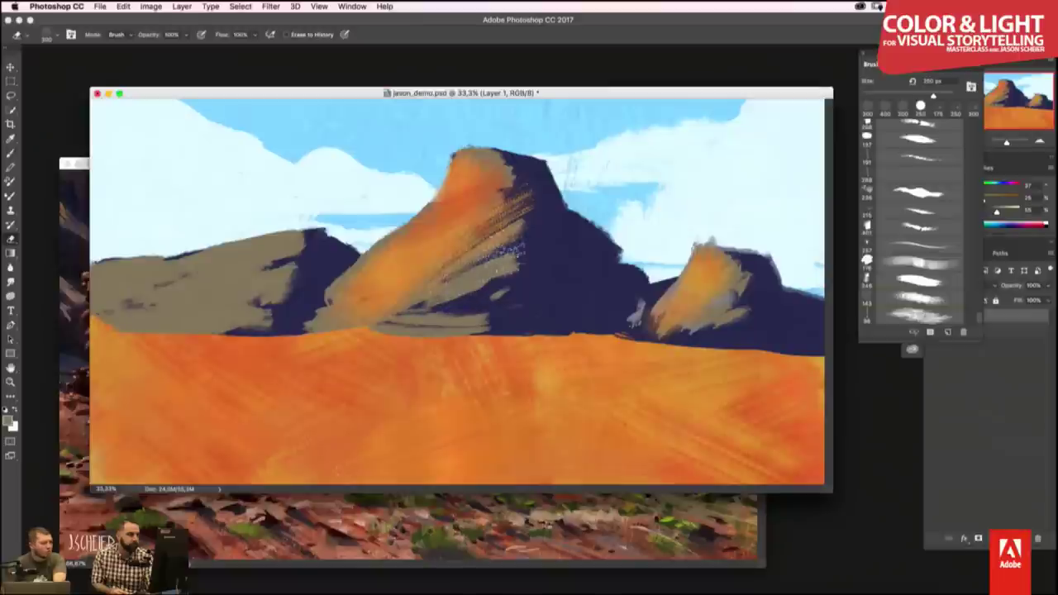
drag(488, 260, 446, 306)
drag(513, 244, 414, 310)
key(bracketright)
drag(480, 273, 426, 323)
drag(483, 297, 413, 326)
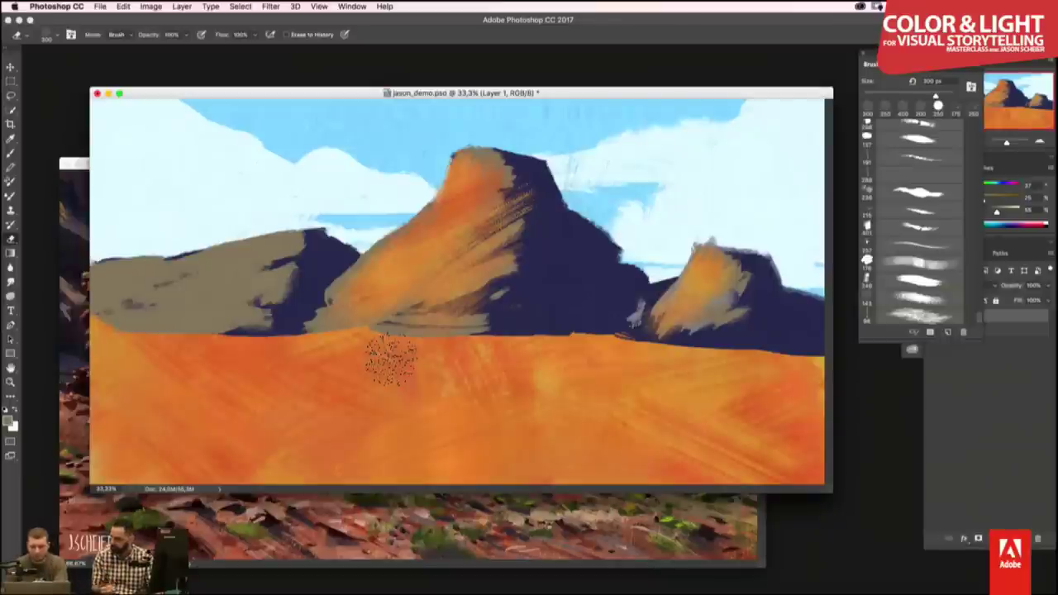
key(b)
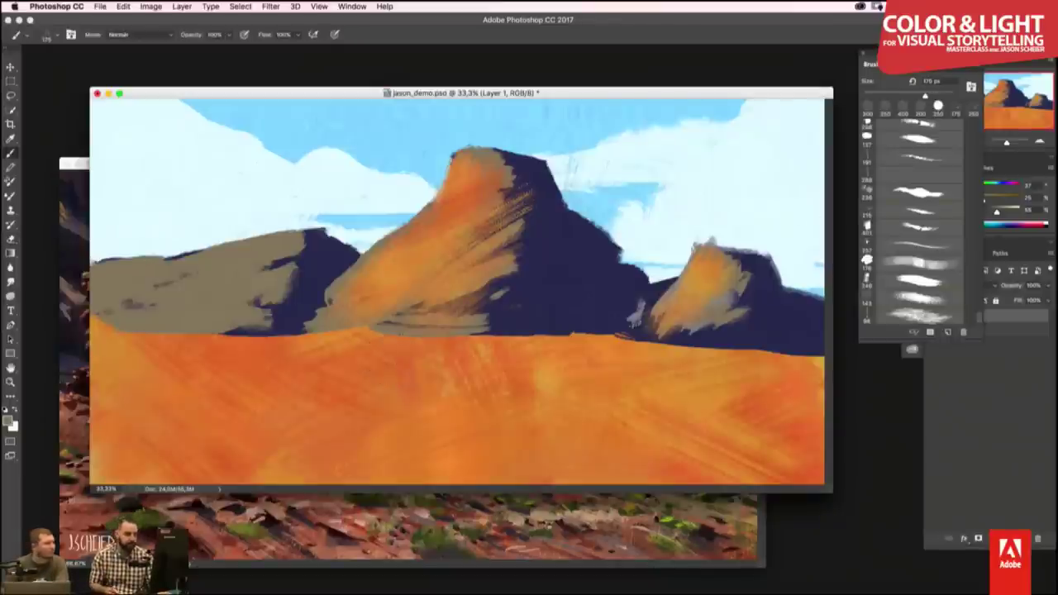
key(ctrl+Tab)
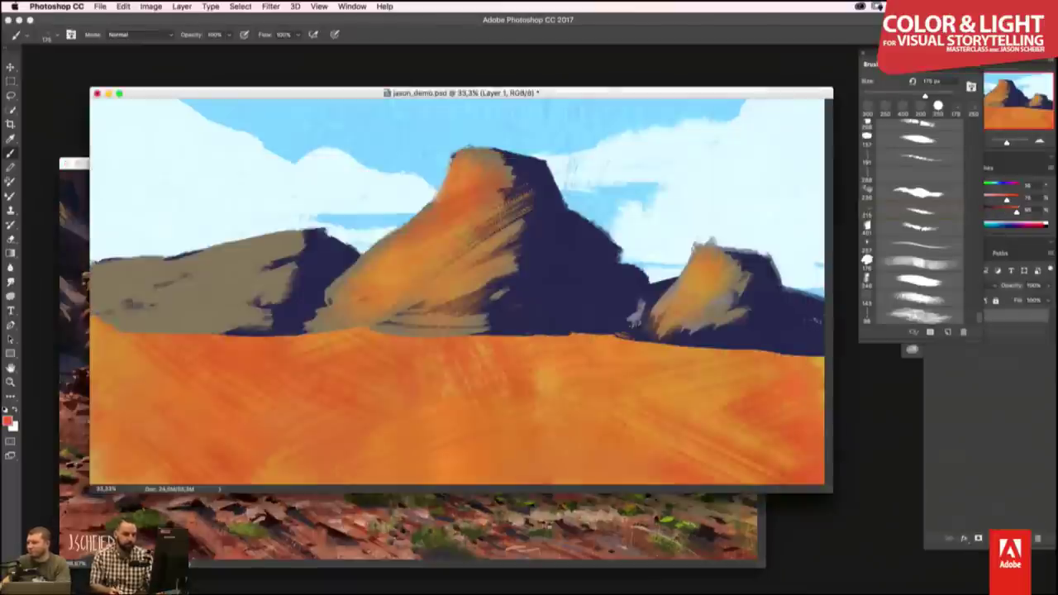
- Sample a red rock colour from the reference photo and paint a red streak on the right mesa
click(814, 321)
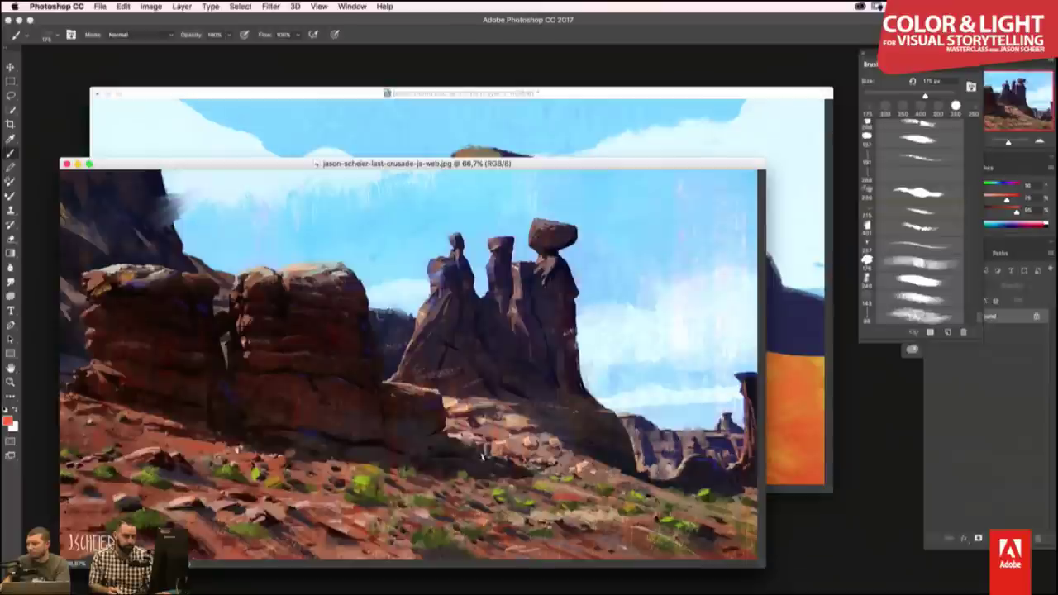
key(ctrl+Tab)
alt+click(719, 447)
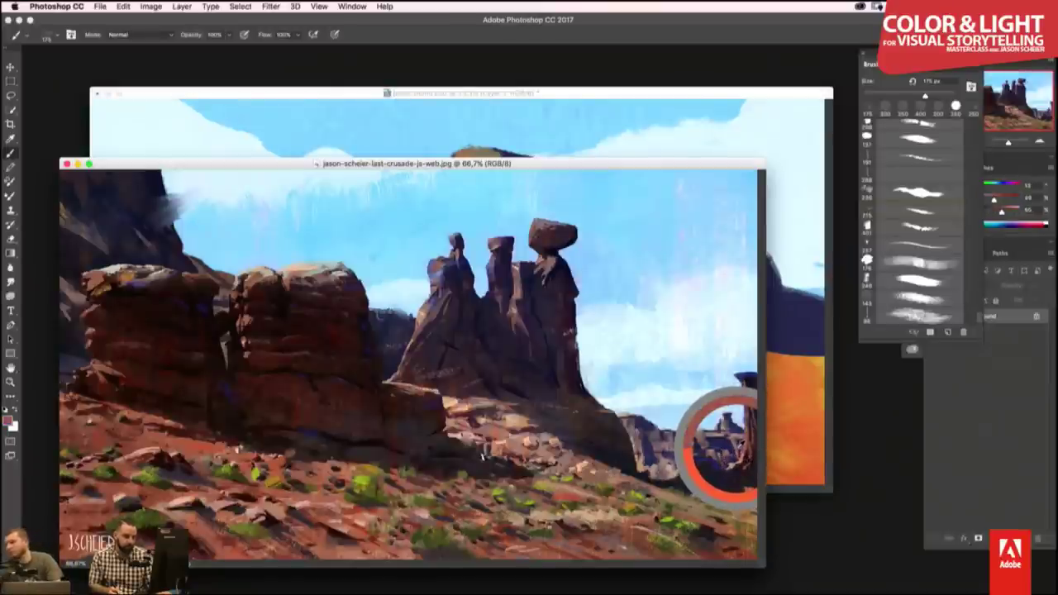
click(798, 352)
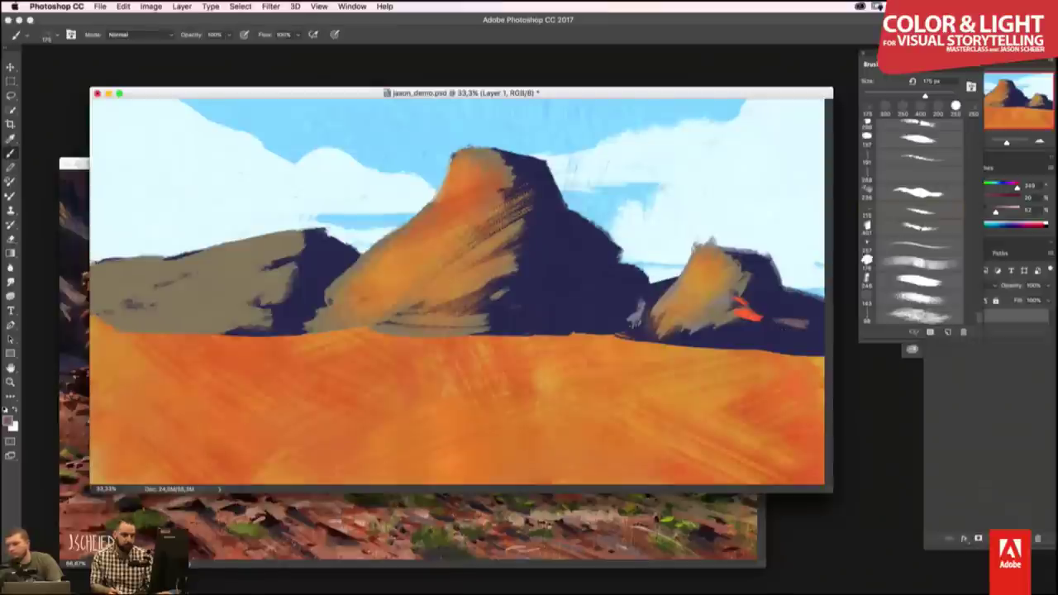
mouse_move(778, 321)
mouse_down()
mouse_move(709, 255)
mouse_move(725, 253)
mouse_up()
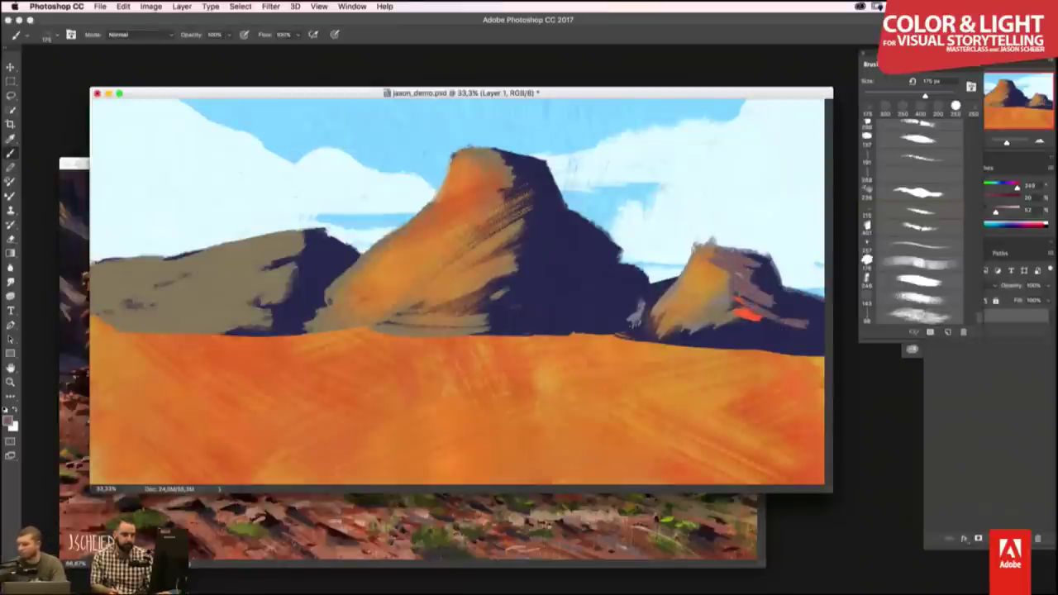
- Paint grey-mauve along the right mesa's base and a mauve stroke on the central mesa
mouse_move(777, 329)
mouse_down()
mouse_move(731, 310)
mouse_move(698, 339)
mouse_up()
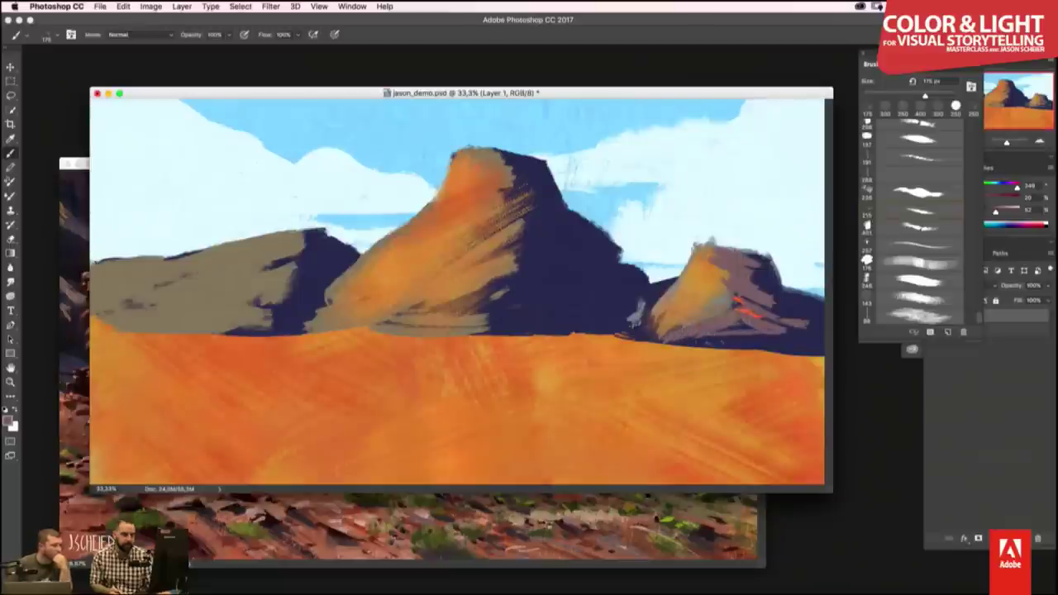
mouse_move(511, 244)
mouse_down()
mouse_move(446, 307)
mouse_move(402, 317)
mouse_move(571, 329)
mouse_up()
key(bracketright)
key(bracketright)
key(bracketright)
key(bracketleft)
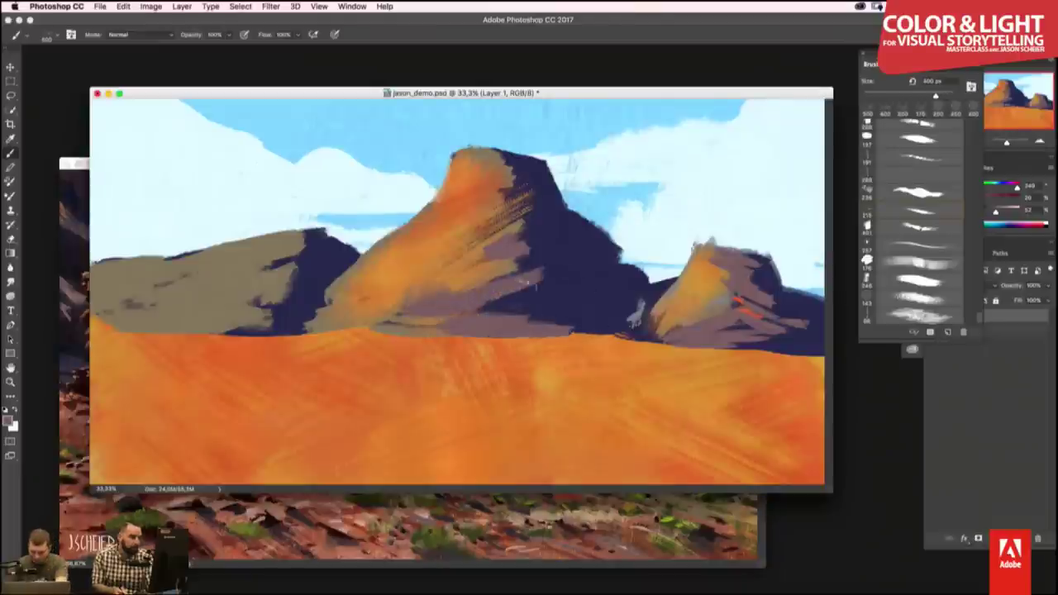
key(bracketleft)
key(bracketleft)
key(bracketleft)
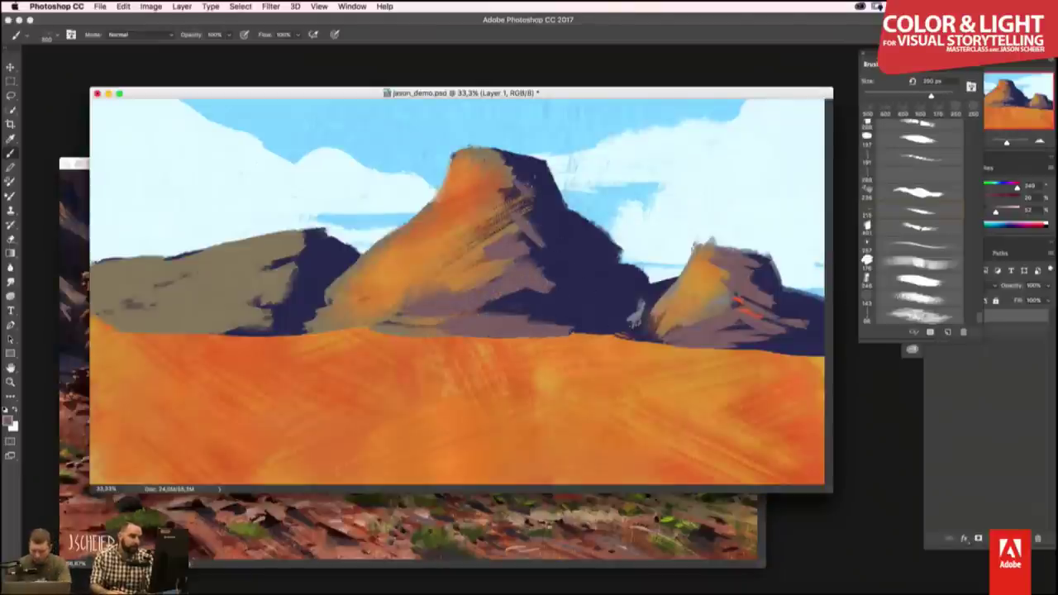
- Brush dark navy and grey-mauve over the central and left mesas' shadow sides, then show the reference photo
drag(524, 195, 501, 154)
key(bracketright)
key(bracketright)
key(bracketright)
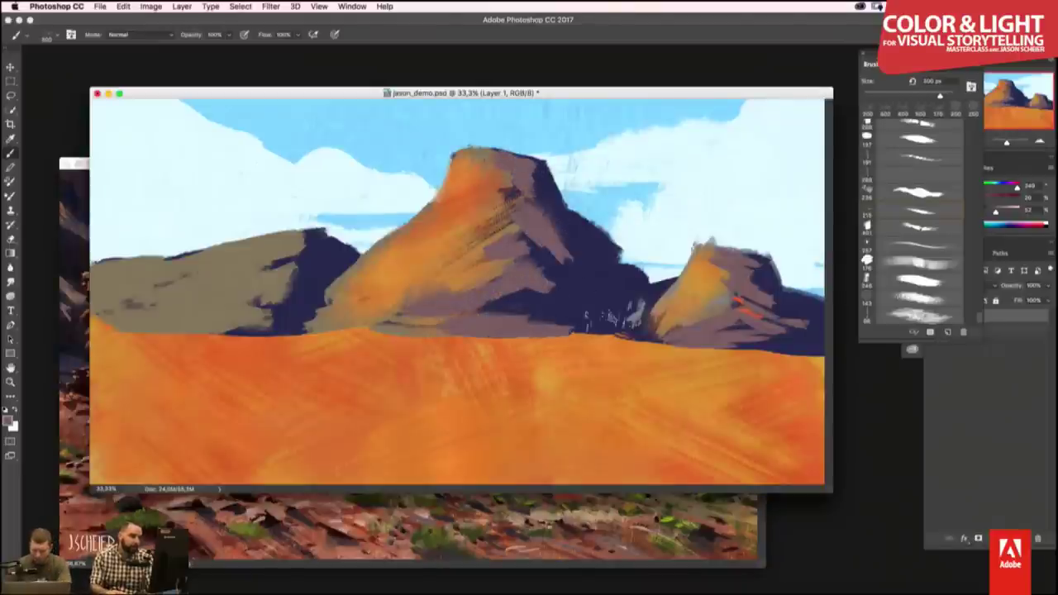
drag(537, 198, 542, 248)
key(bracketleft)
key(bracketleft)
key(bracketleft)
mouse_move(330, 291)
mouse_down()
mouse_move(297, 281)
mouse_move(327, 240)
mouse_move(343, 273)
mouse_move(317, 307)
mouse_move(257, 339)
mouse_up()
key(bracketright)
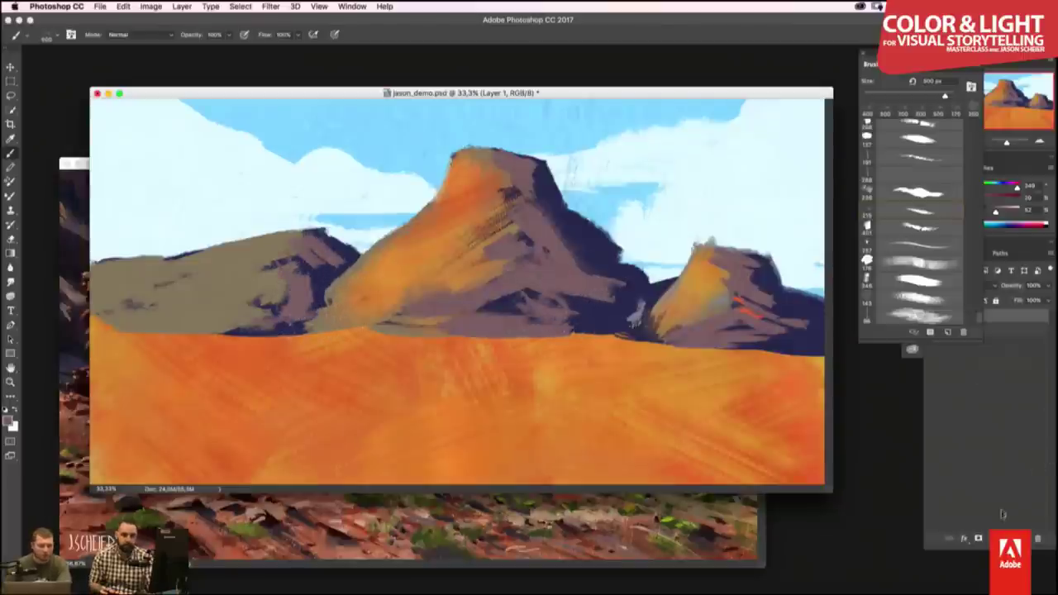
key(F7)
key(ctrl+Tab)
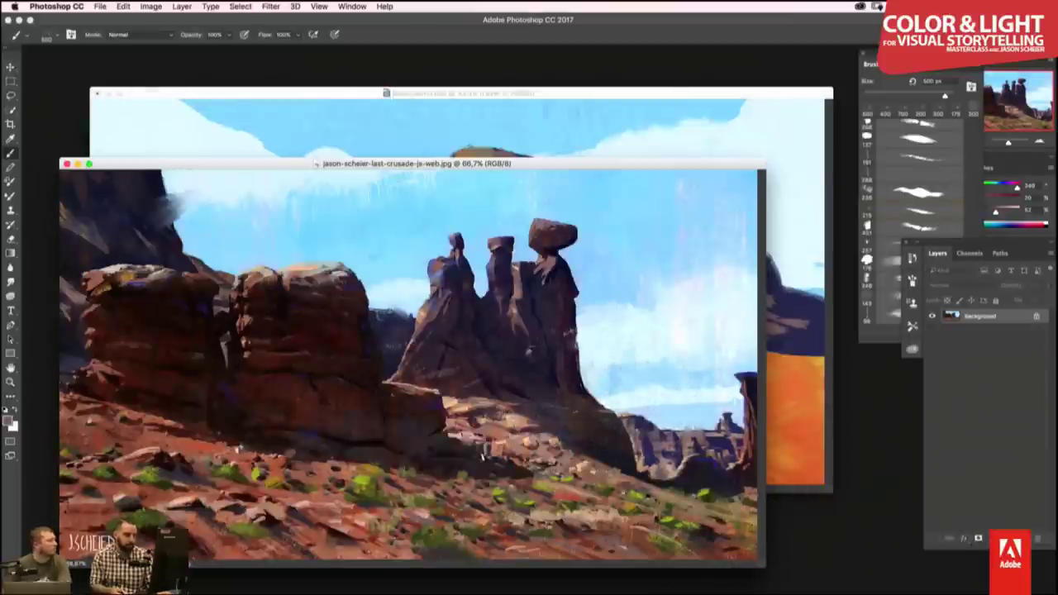
- Sample a dark rock colour from the reference and paint dark shadow across the orange foreground, full screen
alt+click(523, 353)
key(ctrl+Tab)
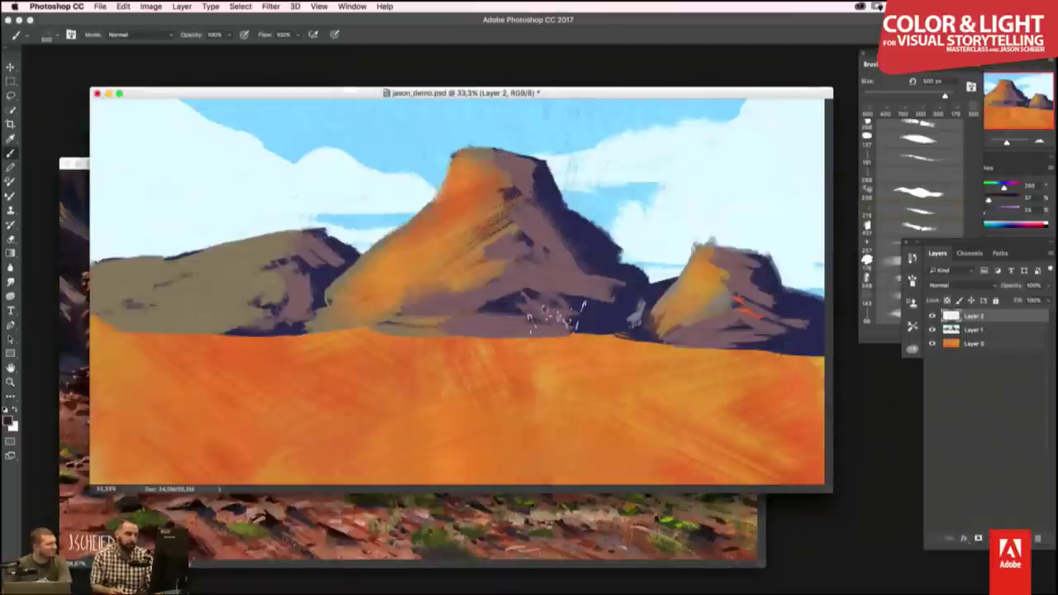
key(f)
drag(606, 357, 670, 365)
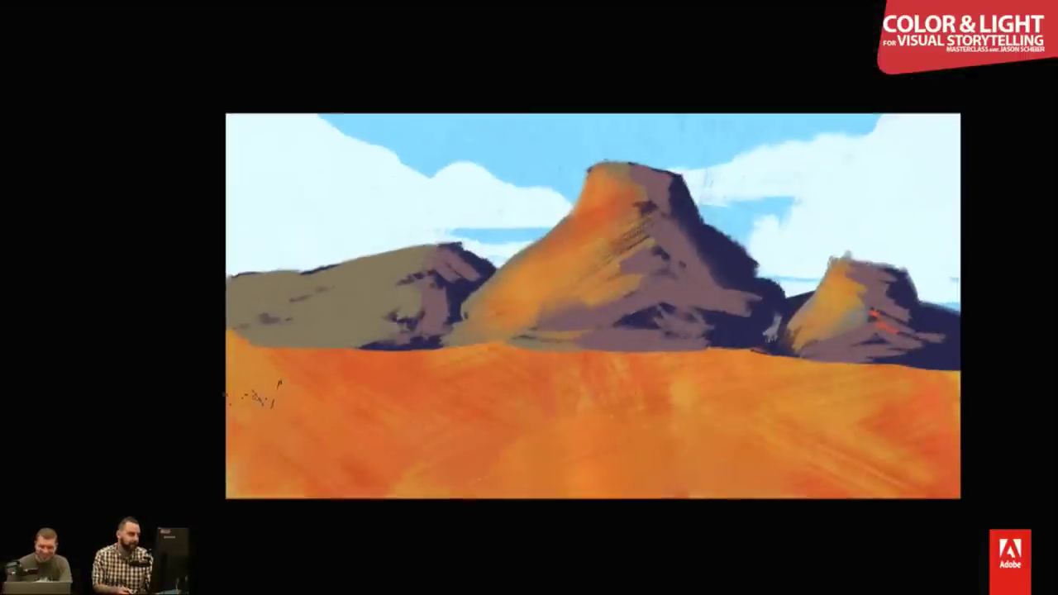
drag(248, 395, 616, 376)
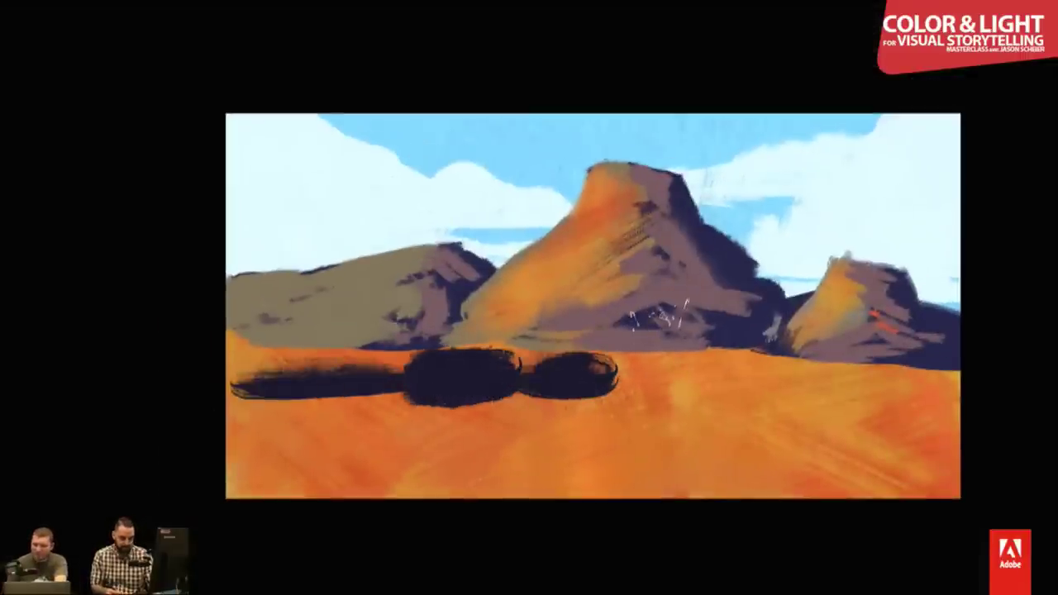
- Paint a large dark diagonal mass from the sky down to the ground, extending to the left edge
drag(483, 115, 514, 210)
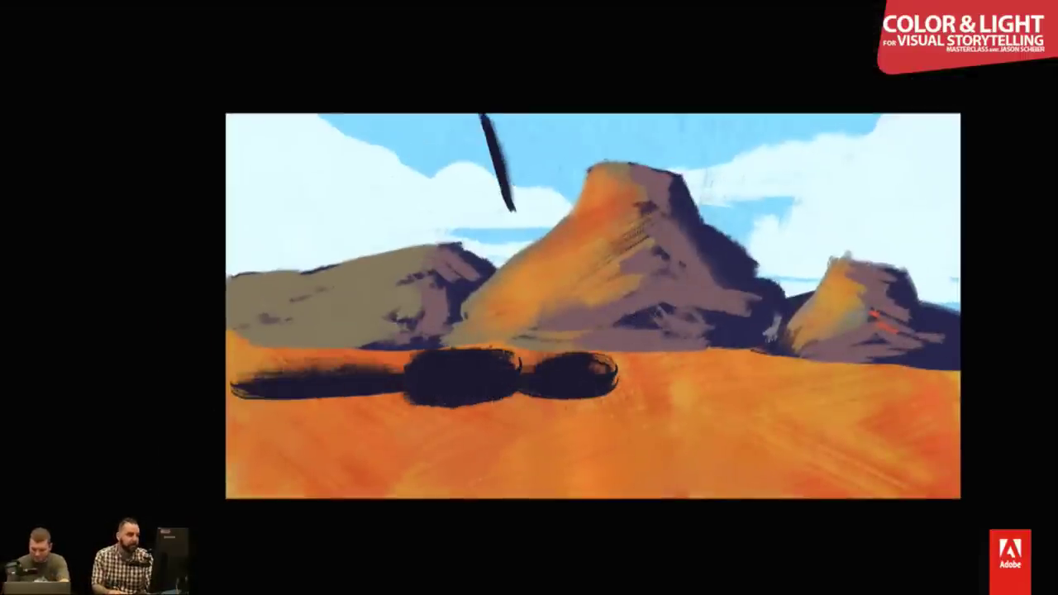
drag(483, 116, 556, 313)
mouse_move(537, 215)
mouse_down()
mouse_move(570, 248)
mouse_move(633, 376)
mouse_up()
mouse_move(552, 252)
mouse_down()
mouse_move(607, 372)
mouse_move(579, 362)
mouse_up()
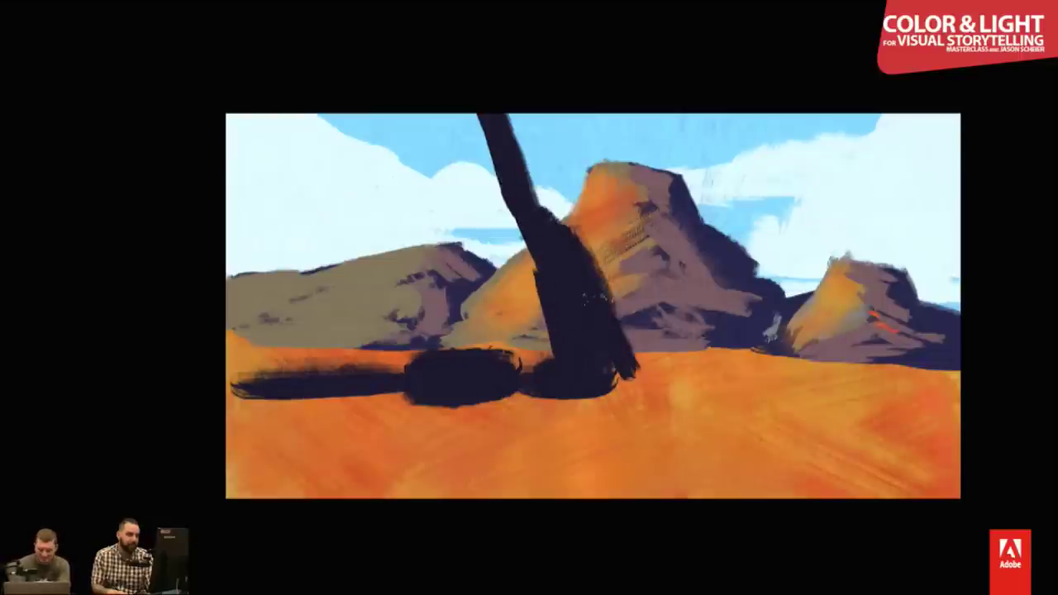
mouse_move(463, 116)
mouse_down()
mouse_move(521, 273)
mouse_move(513, 281)
mouse_up()
drag(372, 116, 463, 277)
drag(323, 108, 410, 240)
drag(281, 116, 368, 235)
mouse_move(227, 116)
mouse_down()
mouse_move(331, 297)
mouse_move(290, 285)
mouse_up()
drag(235, 232, 286, 322)
drag(244, 264, 273, 341)
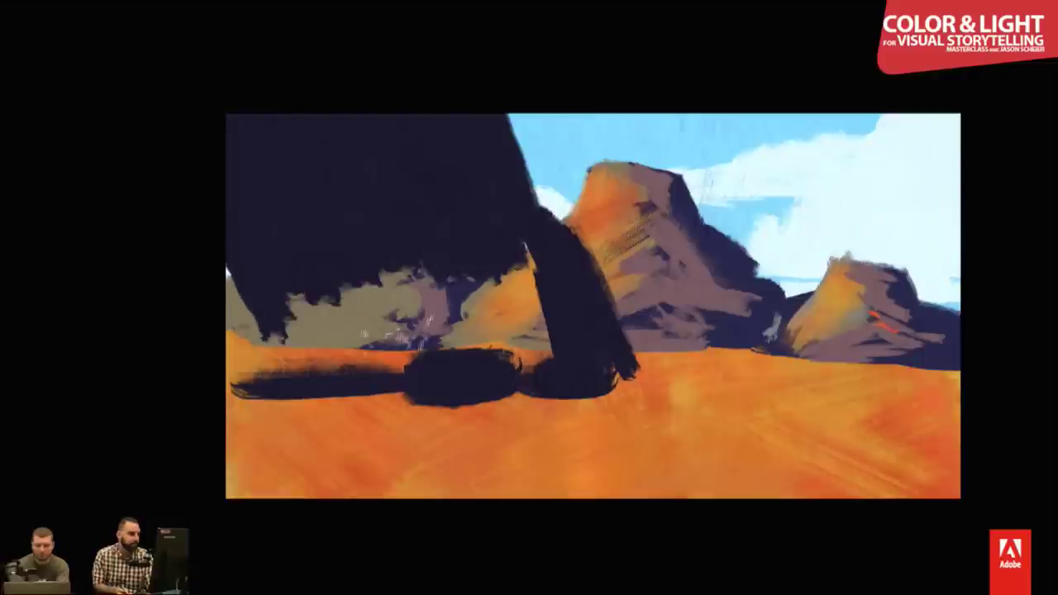
- Fill and flatten the dark mass's lower edge across the ground, adding a tapering tail
mouse_move(439, 332)
mouse_down()
mouse_move(331, 298)
mouse_move(496, 338)
mouse_up()
mouse_move(480, 248)
mouse_down()
mouse_move(533, 298)
mouse_move(451, 347)
mouse_up()
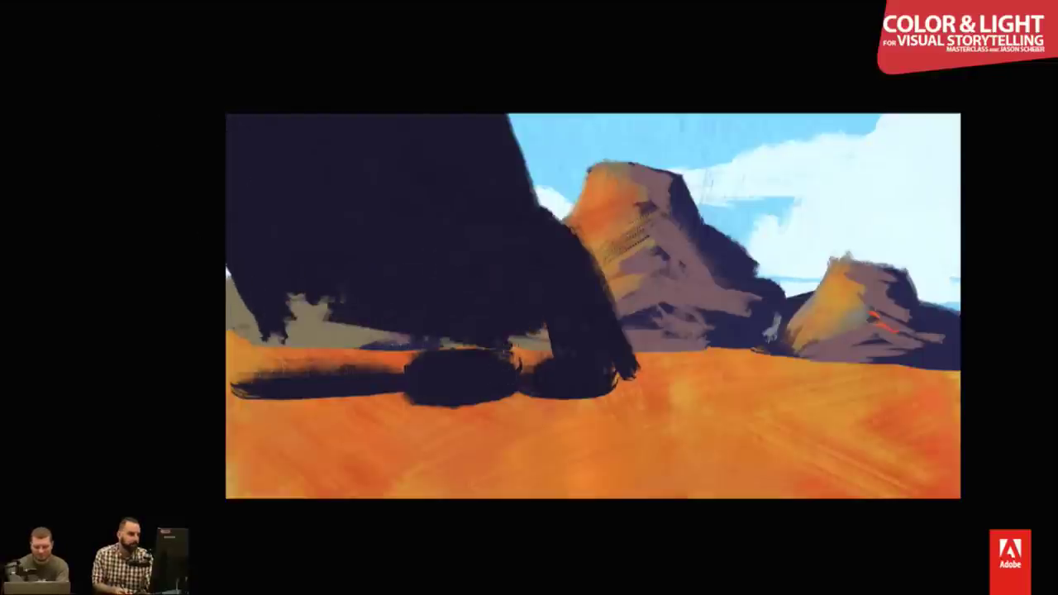
mouse_move(549, 355)
mouse_down()
mouse_move(334, 348)
mouse_move(228, 364)
mouse_up()
mouse_move(330, 314)
mouse_down()
mouse_move(227, 318)
mouse_move(230, 286)
mouse_up()
mouse_move(417, 353)
mouse_down()
mouse_move(312, 393)
mouse_move(225, 390)
mouse_up()
drag(310, 404, 645, 401)
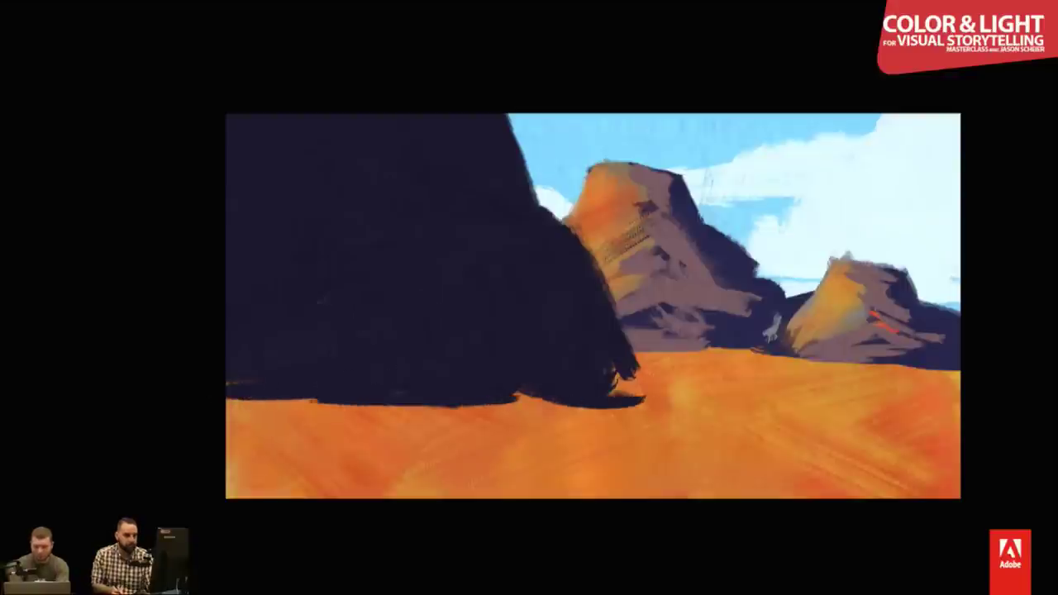
drag(628, 364, 720, 393)
mouse_move(612, 382)
mouse_down()
mouse_move(719, 395)
mouse_move(517, 402)
mouse_move(637, 378)
mouse_up()
mouse_move(538, 391)
mouse_down()
mouse_move(613, 403)
mouse_move(641, 423)
mouse_move(635, 430)
mouse_move(774, 405)
mouse_up()
drag(709, 391, 771, 404)
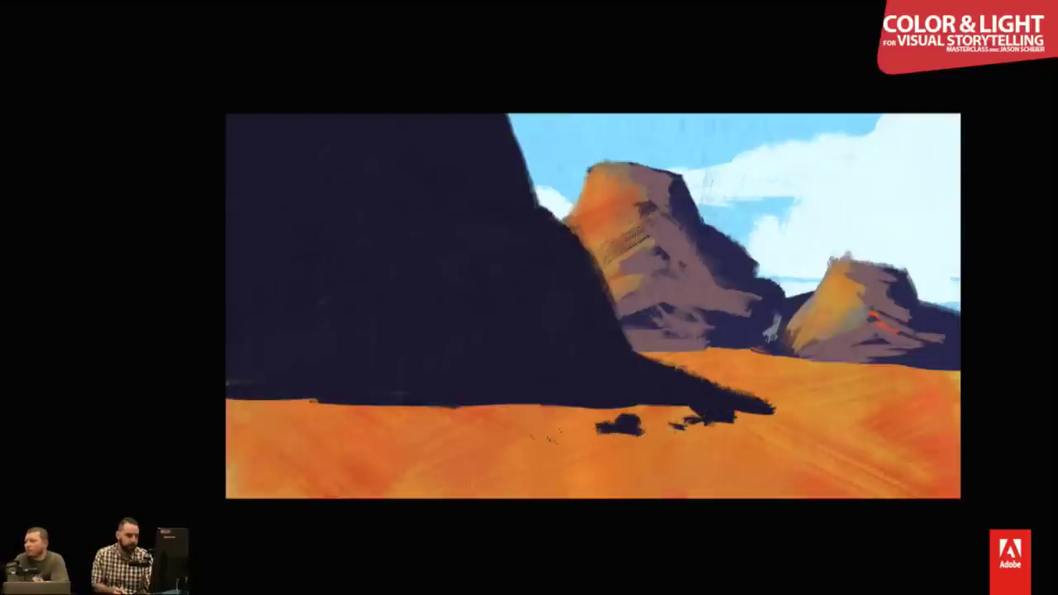
- Paint a dark rock on the ground and a thick shadow reaching the right canvas edge
mouse_move(552, 423)
mouse_down()
mouse_move(468, 428)
mouse_move(554, 439)
mouse_move(466, 440)
mouse_up()
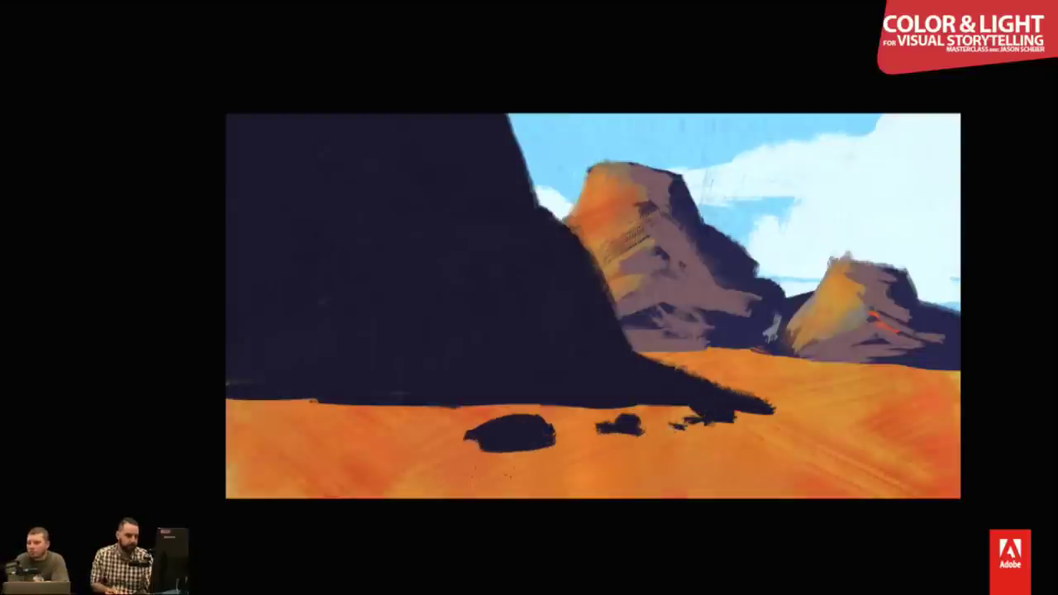
drag(856, 415, 937, 420)
drag(873, 414, 960, 418)
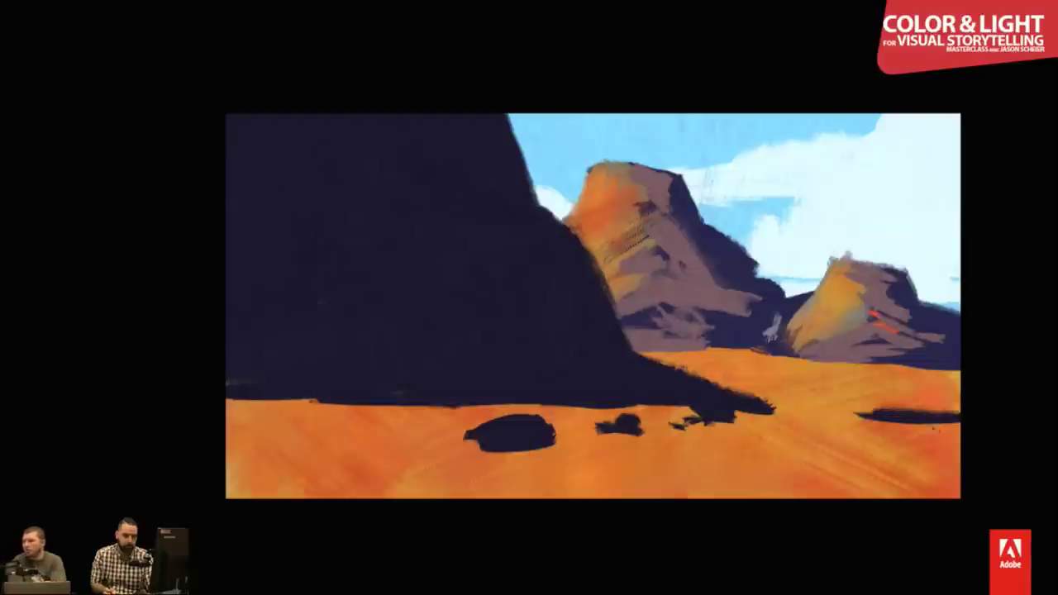
mouse_move(896, 426)
mouse_down()
mouse_move(961, 443)
mouse_move(928, 432)
mouse_up()
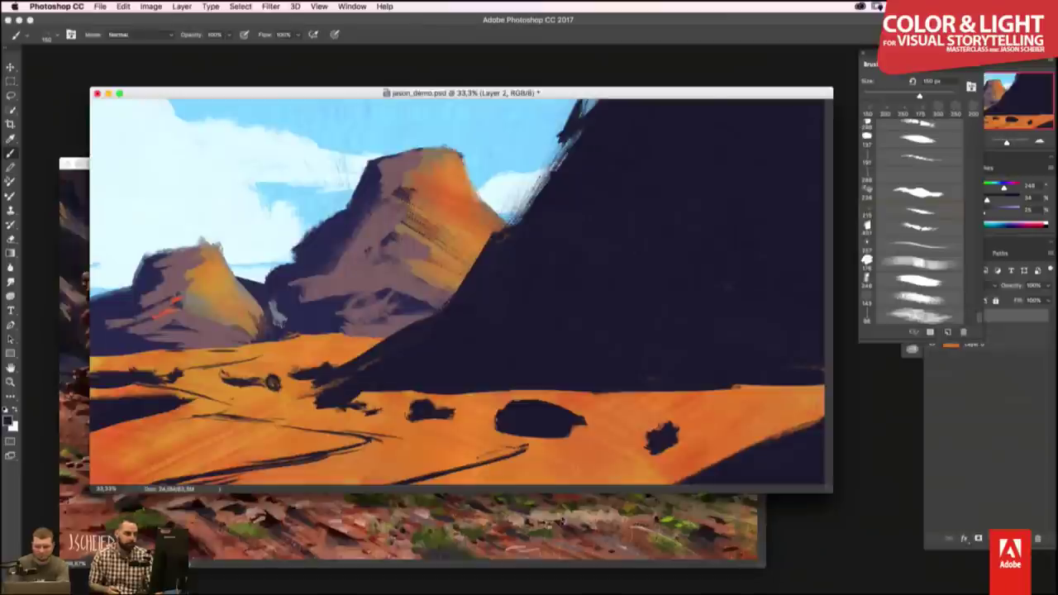
- Check the reference photo, then sweep broad dark-red strokes across the foreground cliff
click(563, 522)
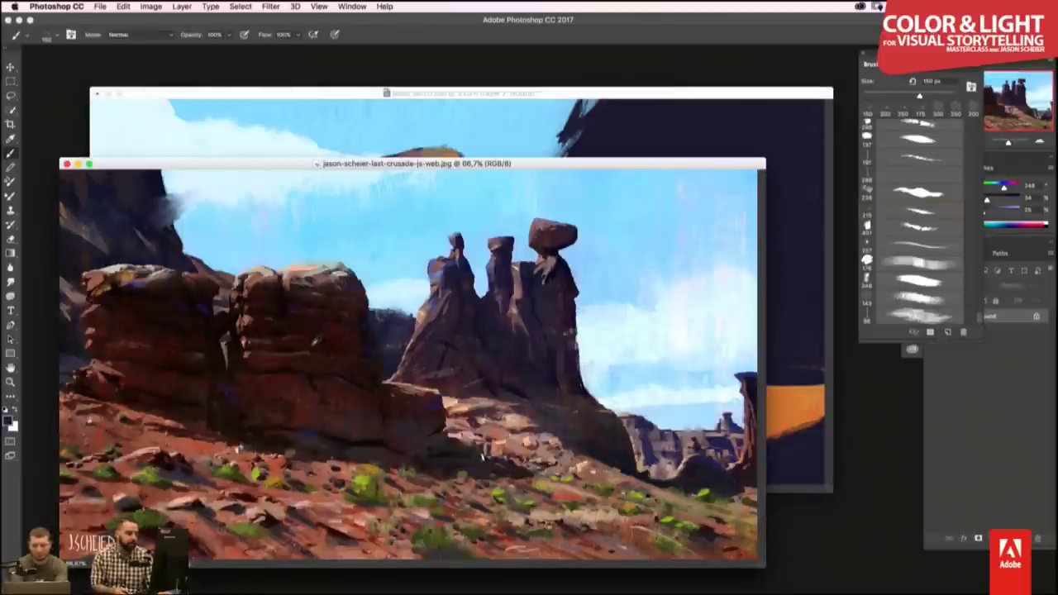
click(773, 156)
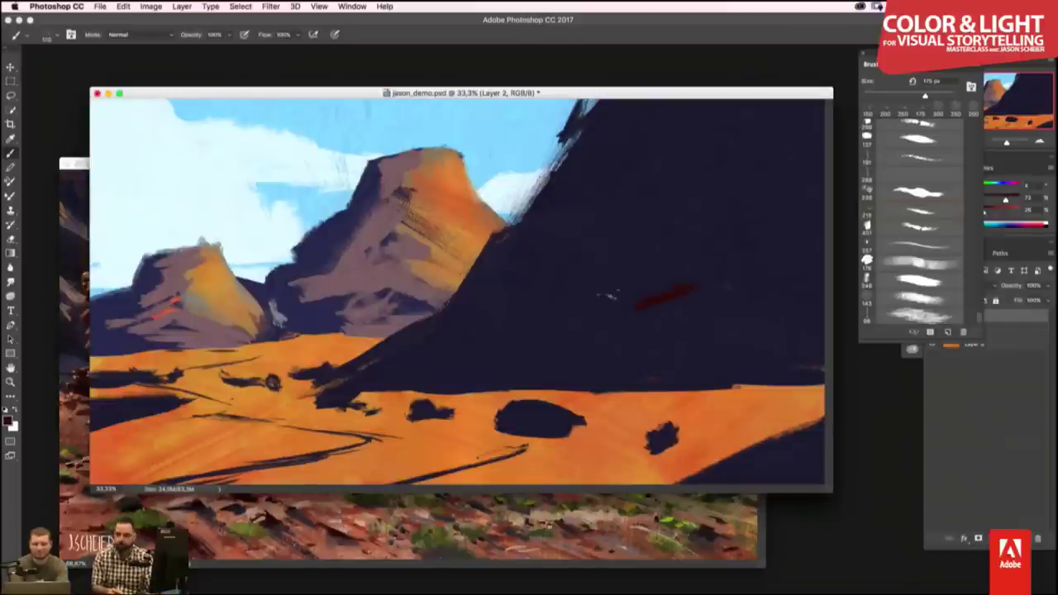
key(bracketright)
key(bracketright)
key(bracketright)
drag(599, 339, 670, 285)
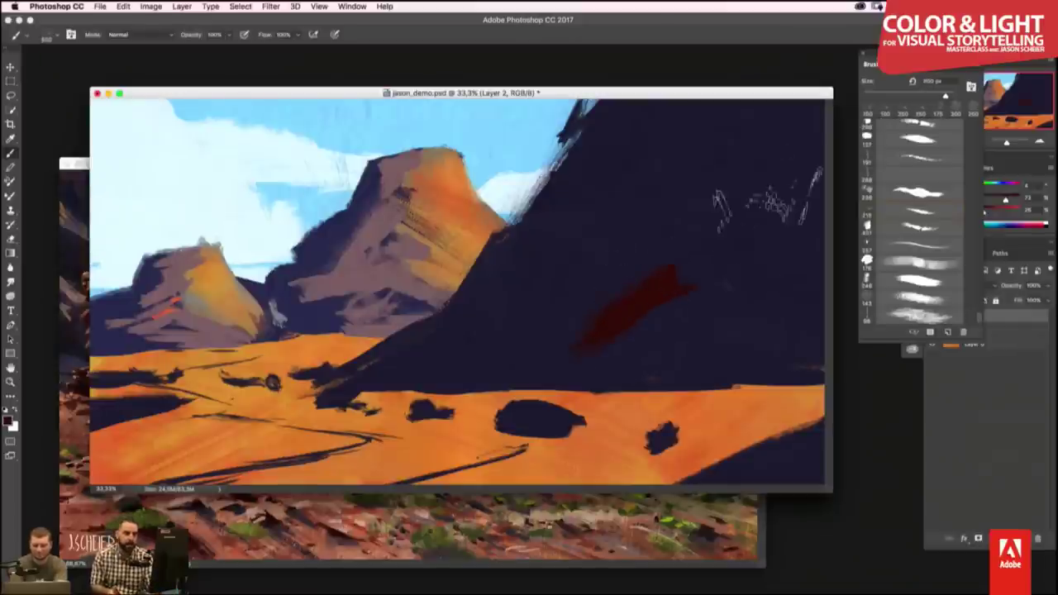
drag(761, 199, 611, 265)
key(bracketright)
key(bracketright)
key(bracketright)
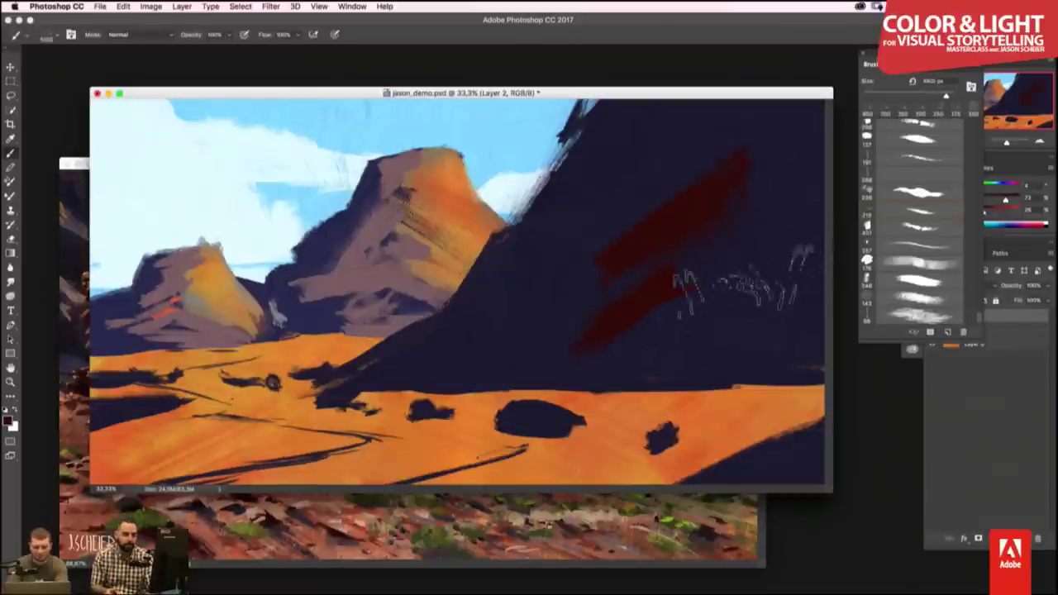
mouse_move(814, 256)
mouse_down()
mouse_move(645, 331)
mouse_move(512, 334)
mouse_move(389, 377)
mouse_up()
- Fill the upper-right cliff, the bottom-right corner and the small rock with dark red
key(bracketleft)
key(bracketleft)
key(bracketleft)
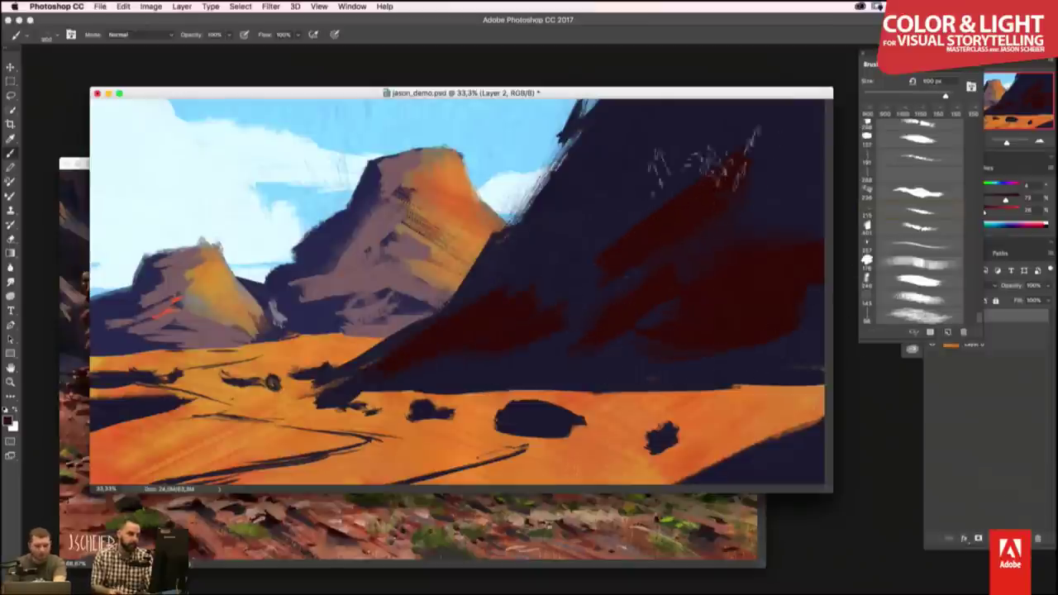
drag(710, 140, 570, 264)
key(bracketright)
key(bracketright)
key(bracketright)
drag(777, 124, 760, 199)
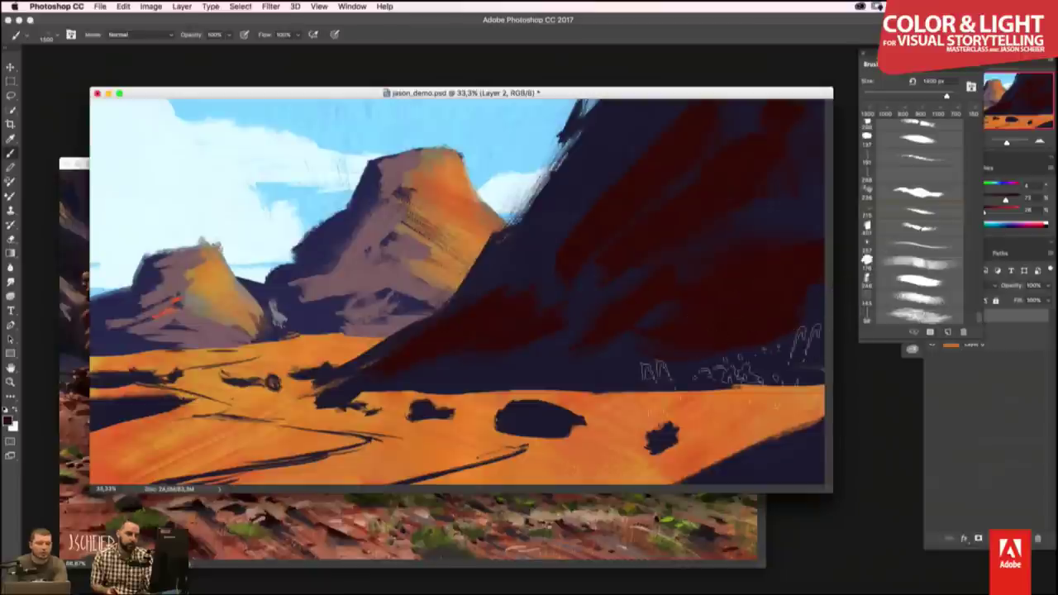
key(bracketleft)
key(bracketleft)
key(bracketleft)
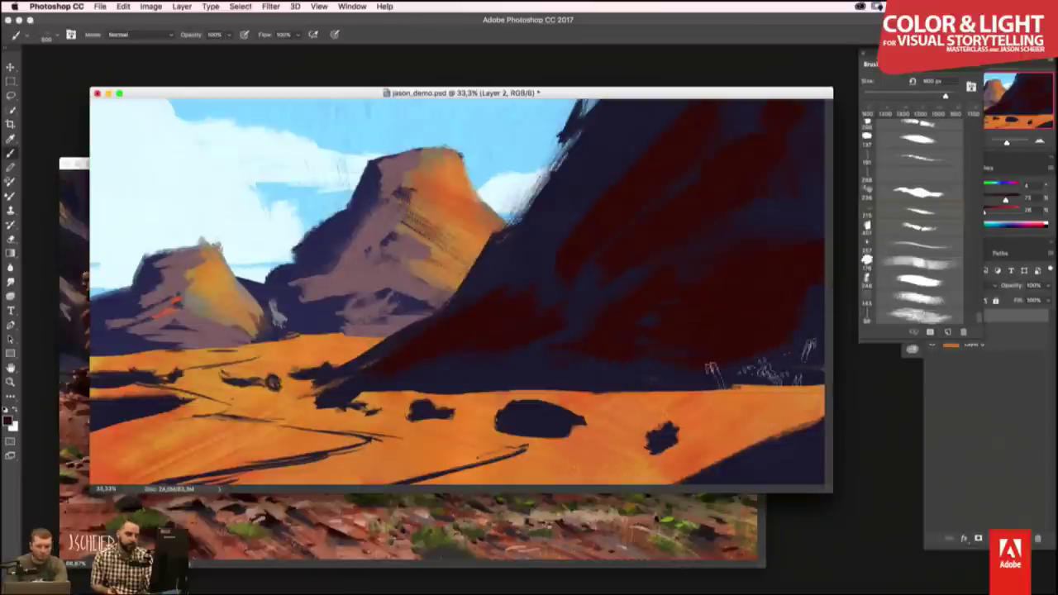
key(bracketleft)
drag(744, 463, 819, 450)
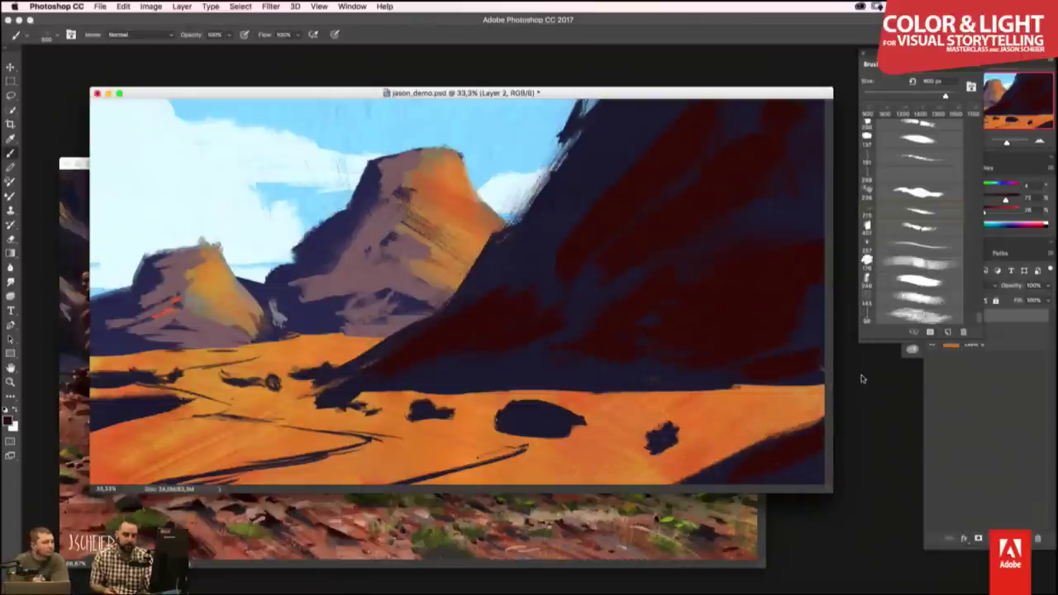
key(bracketleft)
key(bracketleft)
key(bracketleft)
mouse_move(655, 429)
mouse_down()
mouse_move(679, 445)
mouse_move(719, 423)
mouse_move(702, 435)
mouse_up()
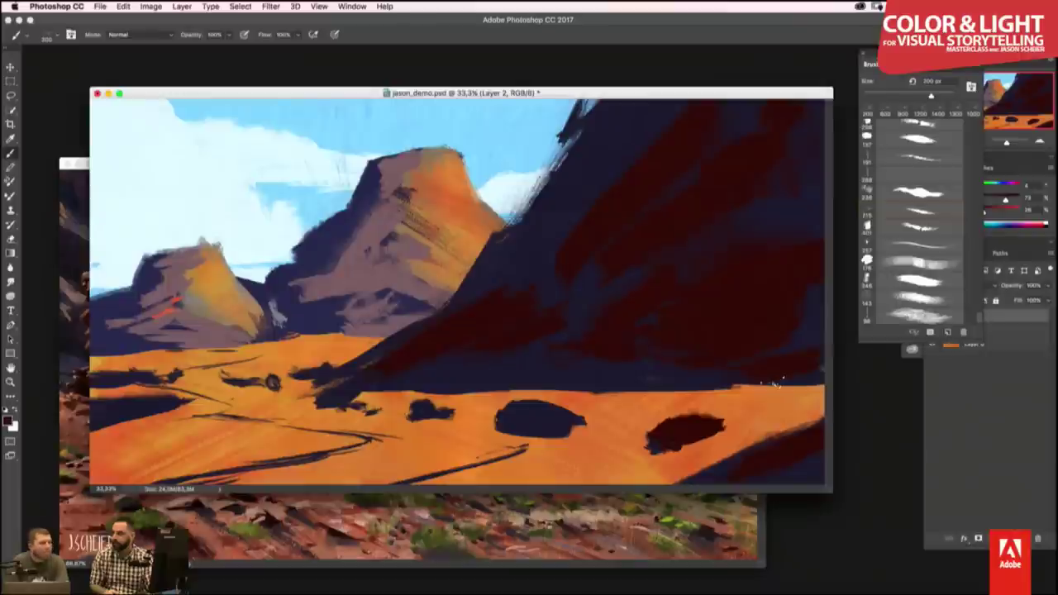
- Paint dark strokes on the left ground and grow the lower-right rock into a dark-red shadow
key(bracketleft)
key(bracketleft)
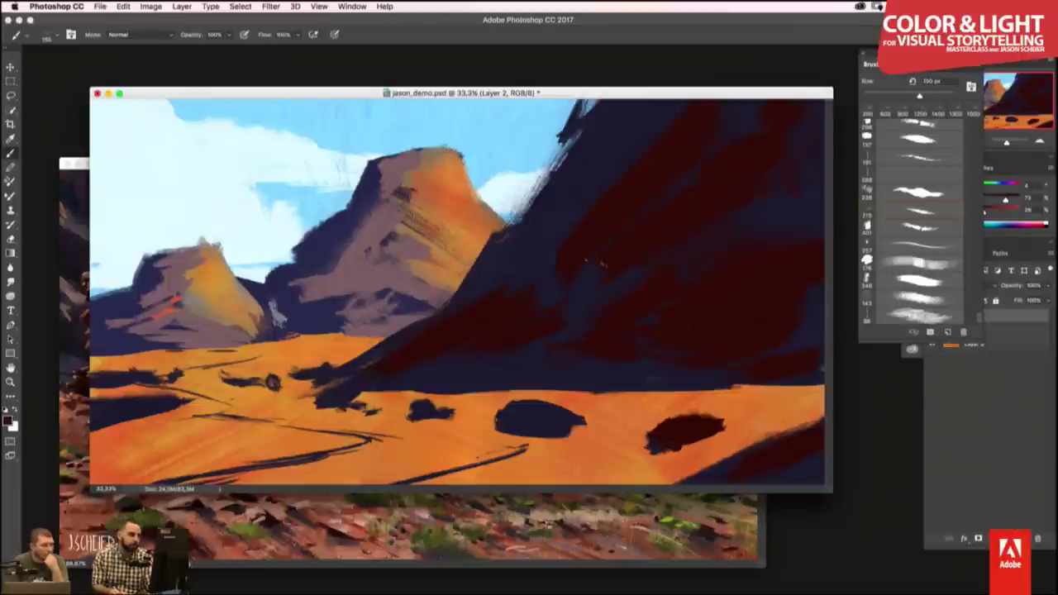
key(bracketright)
key(bracketright)
key(bracketright)
key(bracketright)
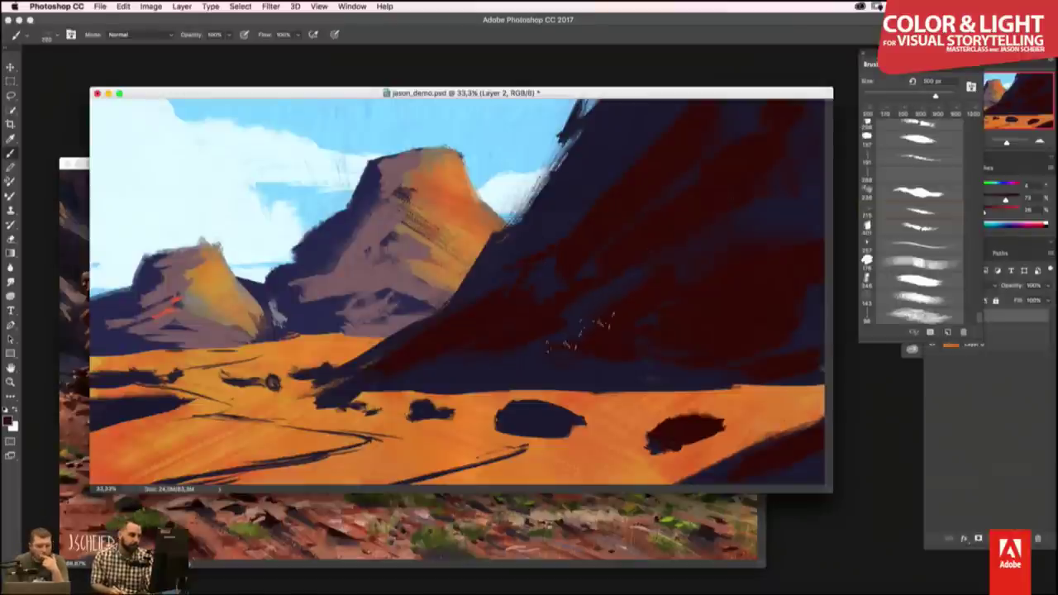
key(bracketright)
key(bracketright)
key(bracketright)
key(bracketleft)
key(bracketleft)
key(bracketleft)
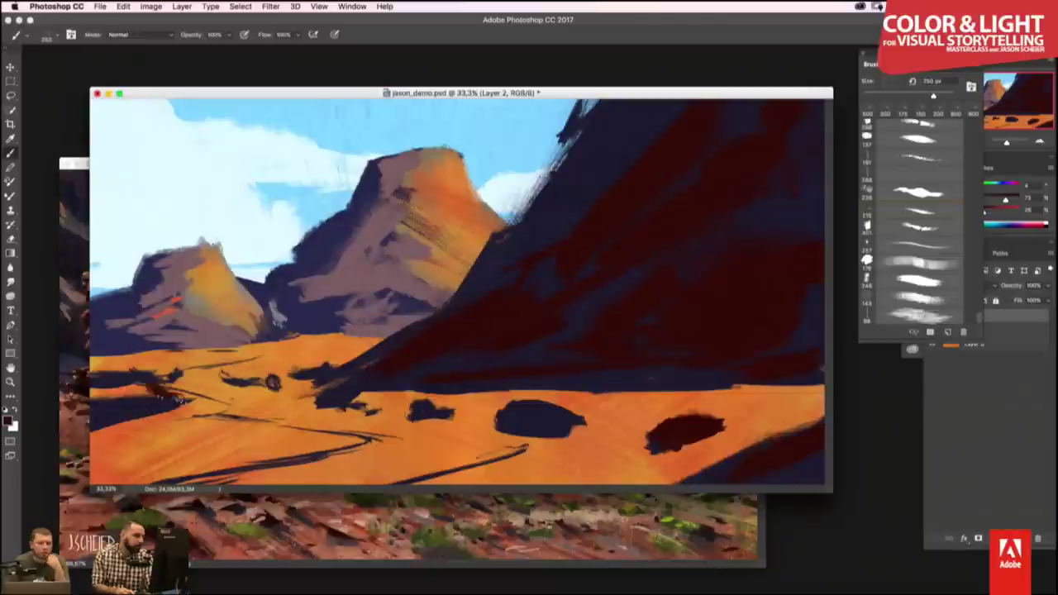
mouse_move(148, 401)
mouse_down()
mouse_move(190, 387)
mouse_move(192, 401)
mouse_move(96, 397)
mouse_move(173, 412)
mouse_up()
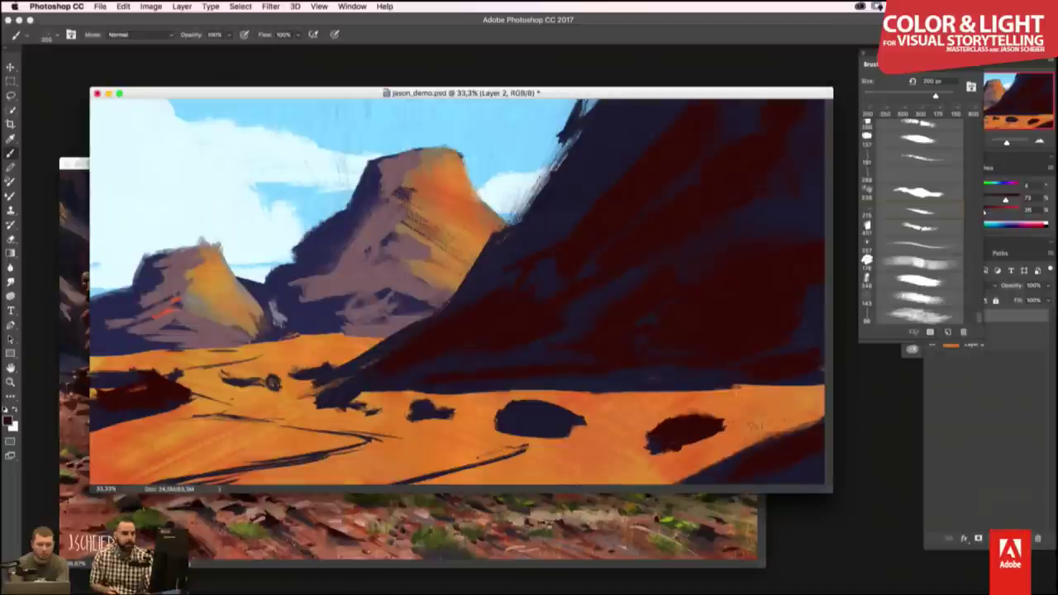
key(bracketright)
key(bracketright)
key(bracketright)
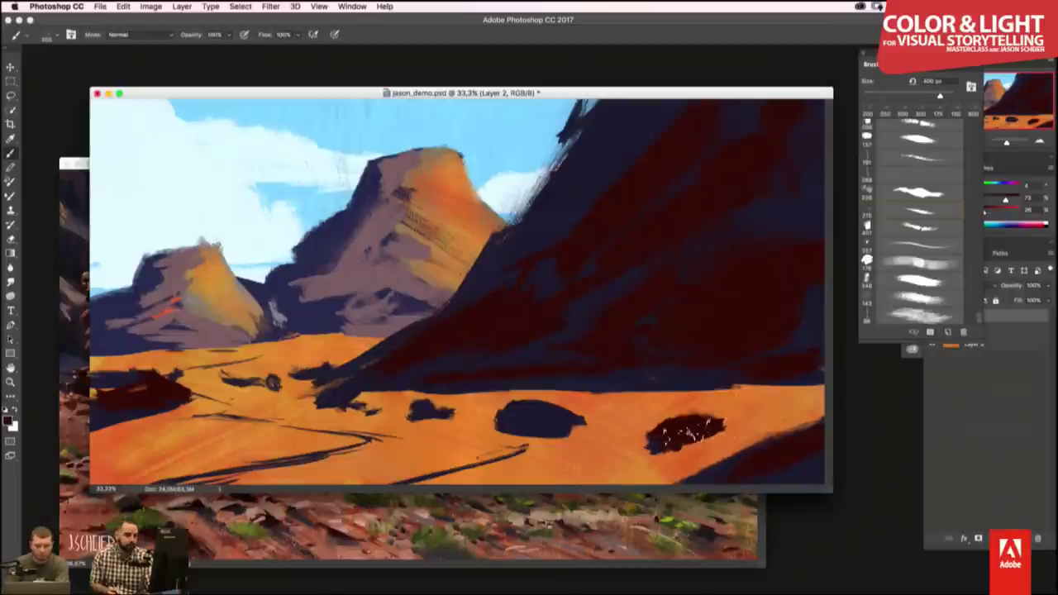
mouse_move(695, 431)
mouse_down()
mouse_move(752, 422)
mouse_move(687, 438)
mouse_move(744, 484)
mouse_move(662, 463)
mouse_up()
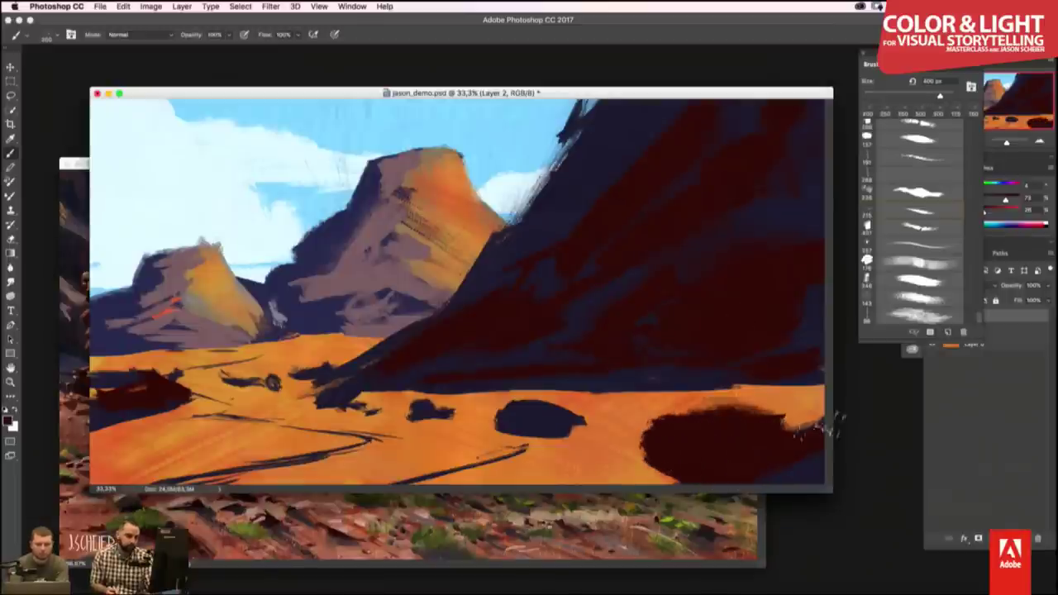
drag(760, 430, 818, 397)
- Add dark red along the bottom ground, then greyish-purple and grey-blue strokes beneath the rock
key(bracketleft)
key(bracketleft)
key(bracketleft)
drag(516, 473, 413, 489)
drag(547, 470, 469, 489)
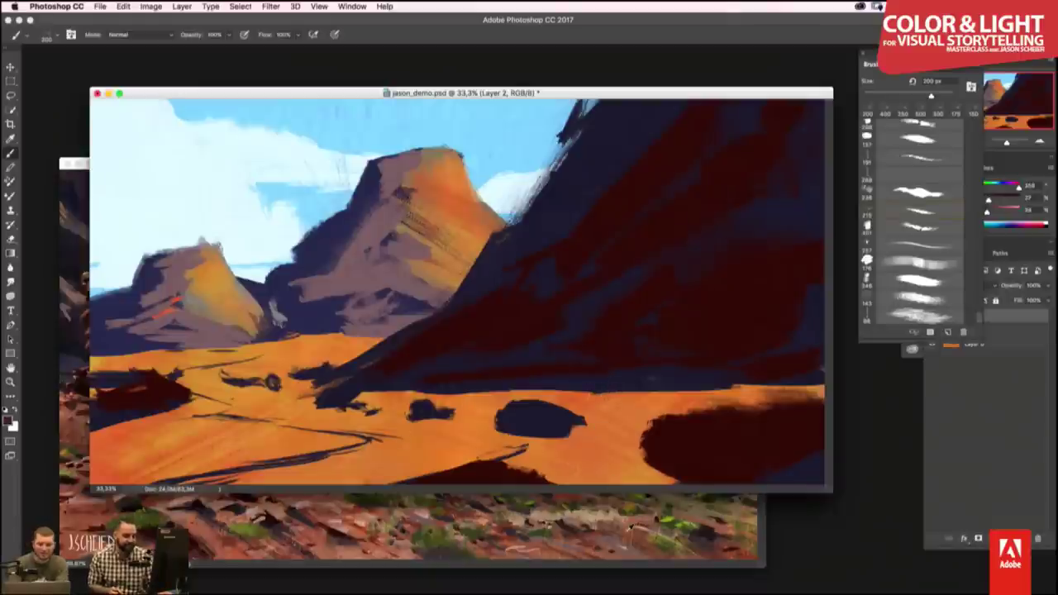
alt+click(597, 428)
drag(621, 437, 467, 431)
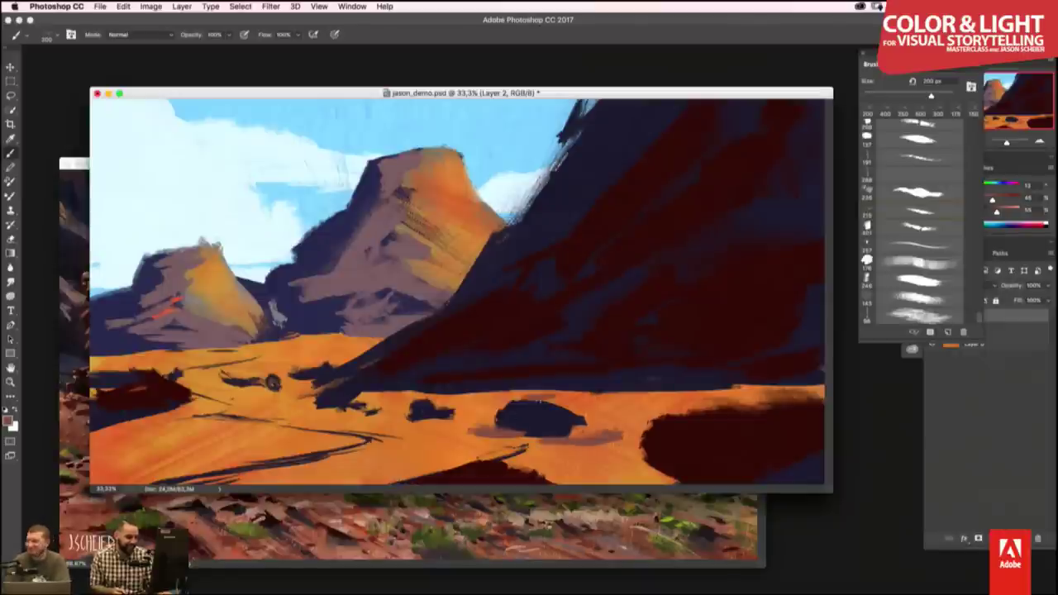
drag(493, 390, 677, 390)
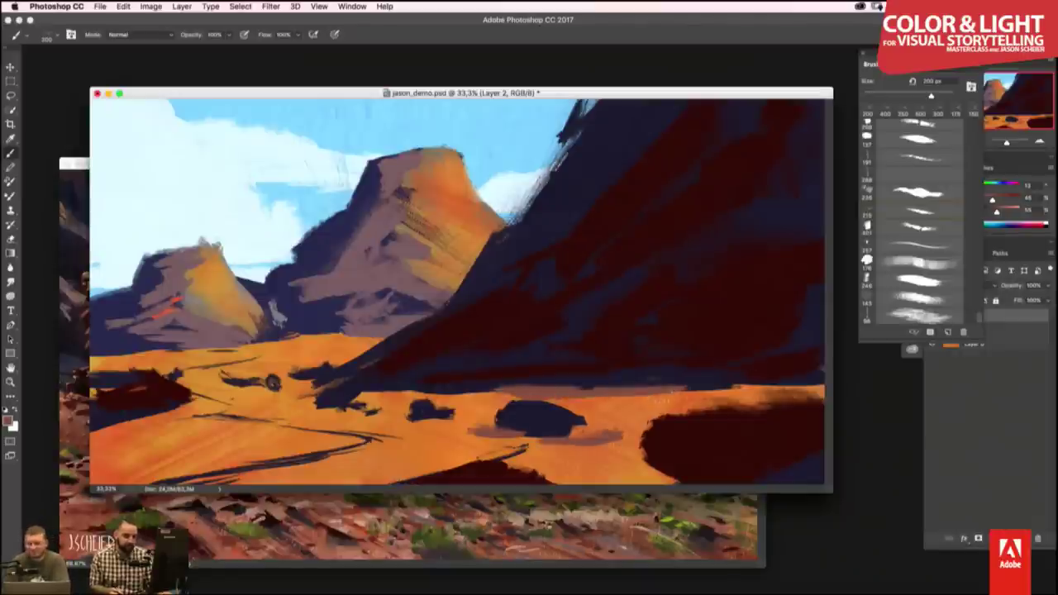
drag(1026, 170, 987, 170)
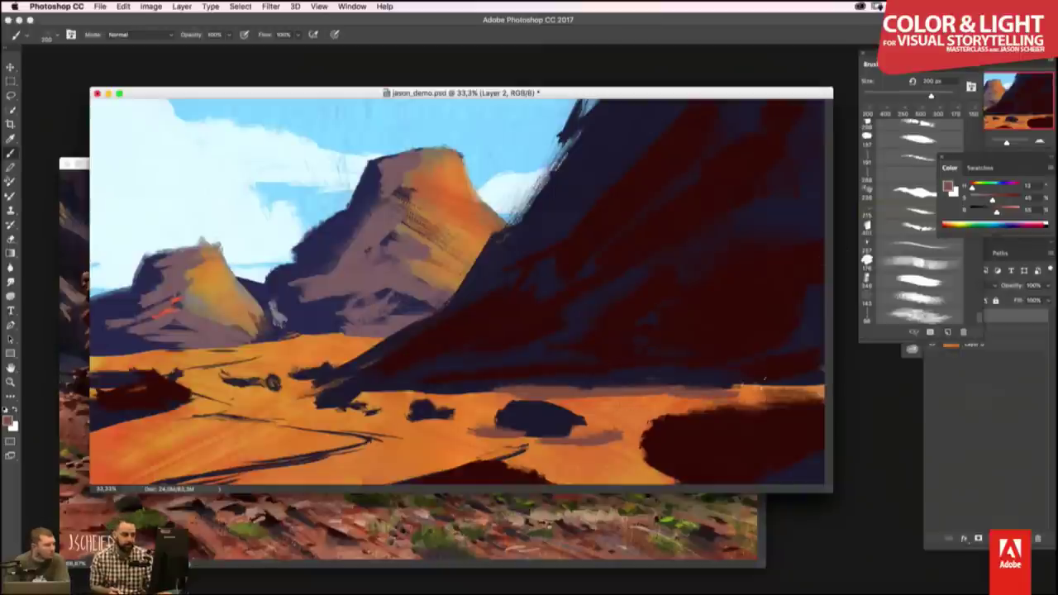
- Add light speckles on the right horizon and lay broad greyish-tan shadow over the lower sand
drag(744, 388, 814, 386)
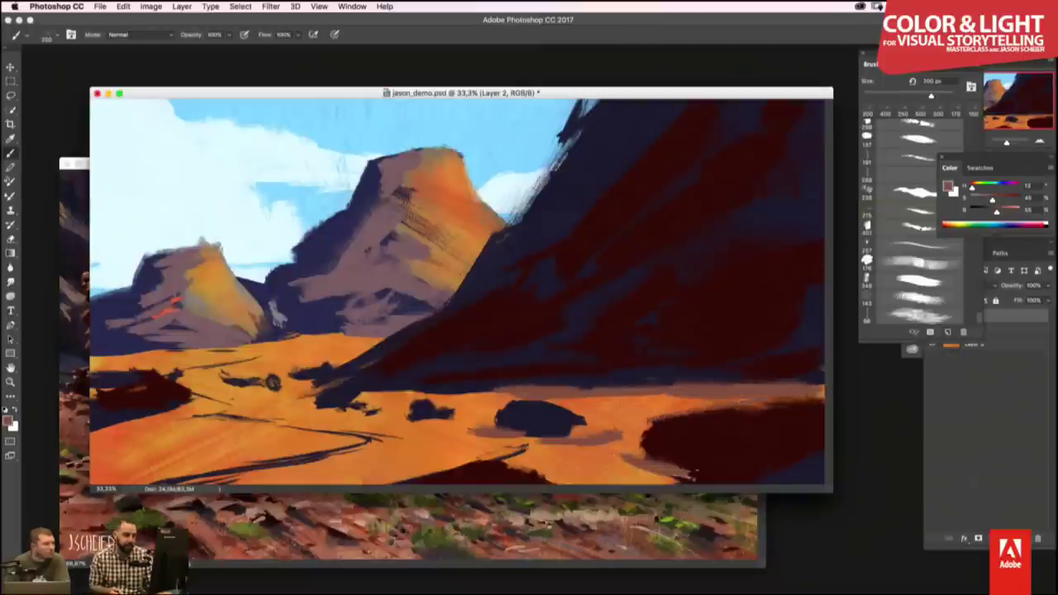
mouse_move(628, 448)
mouse_down()
mouse_move(740, 484)
mouse_move(607, 488)
mouse_up()
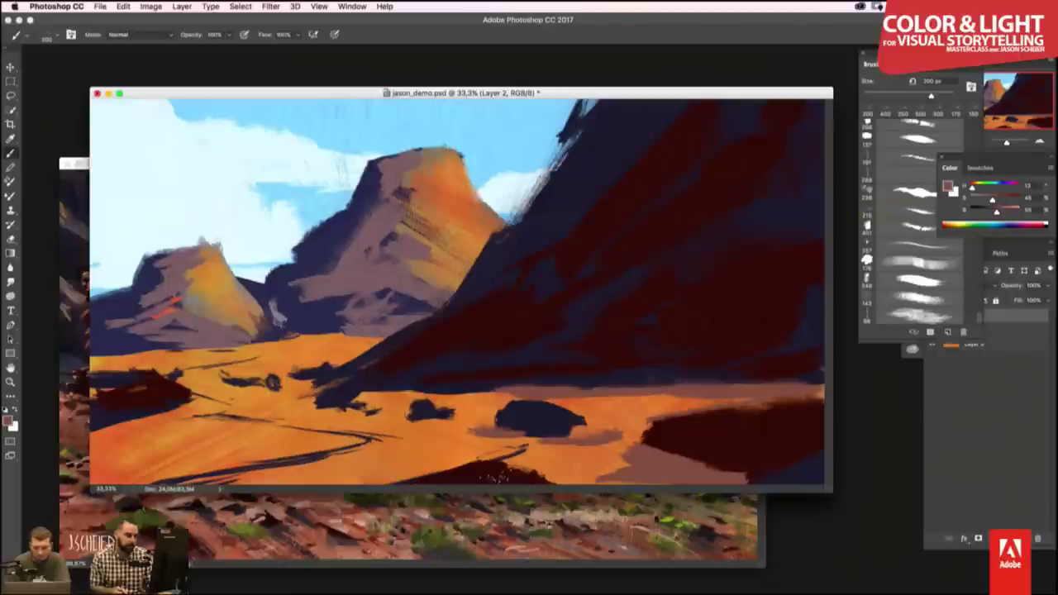
mouse_move(496, 475)
mouse_down()
mouse_move(475, 459)
mouse_move(537, 473)
mouse_up()
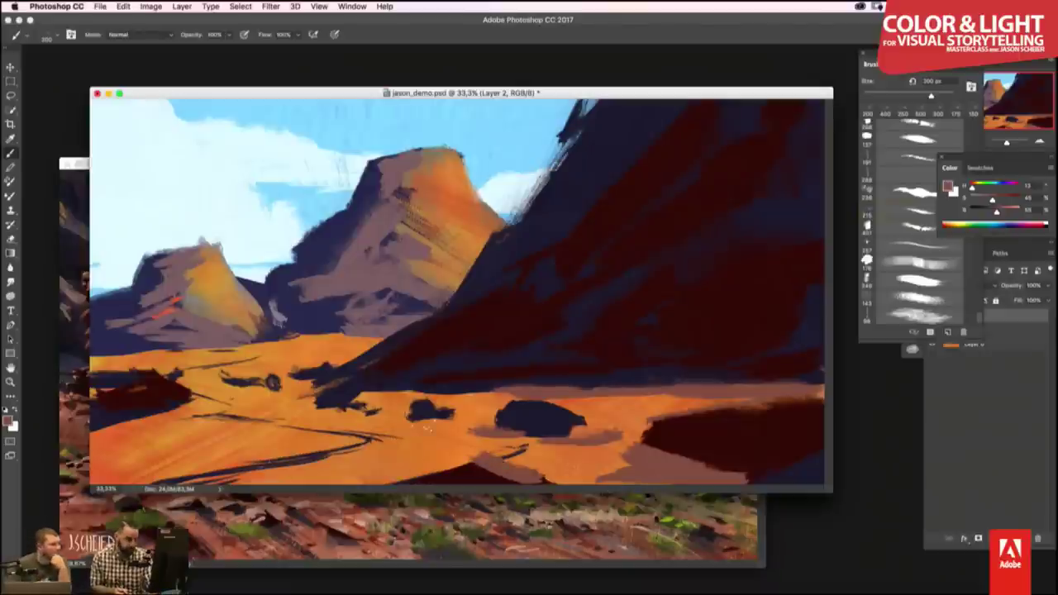
key(bracketright)
key(bracketright)
key(bracketright)
drag(364, 426, 219, 475)
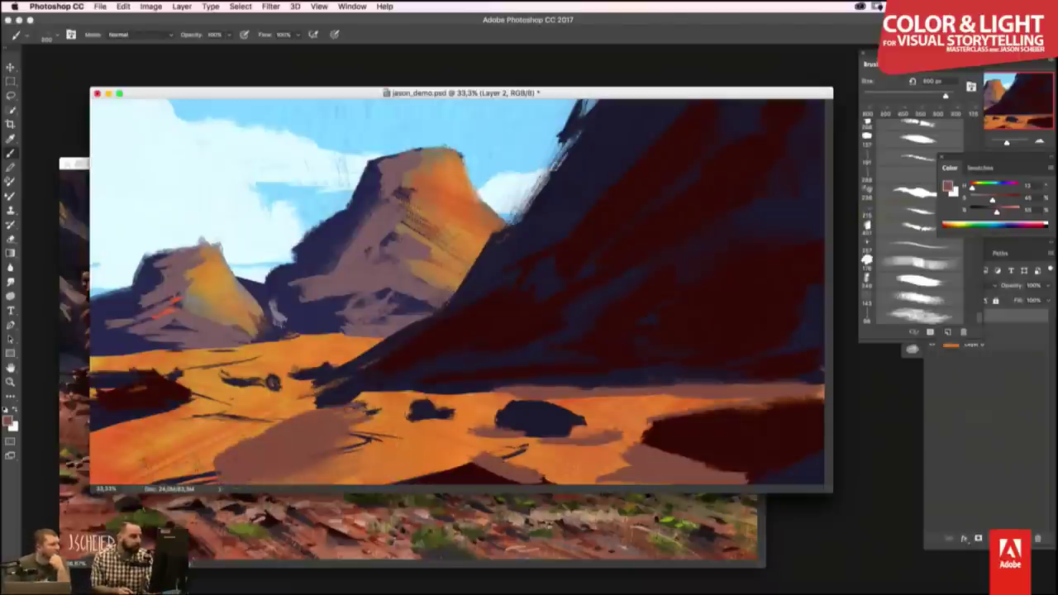
drag(219, 409, 95, 463)
drag(322, 471, 447, 430)
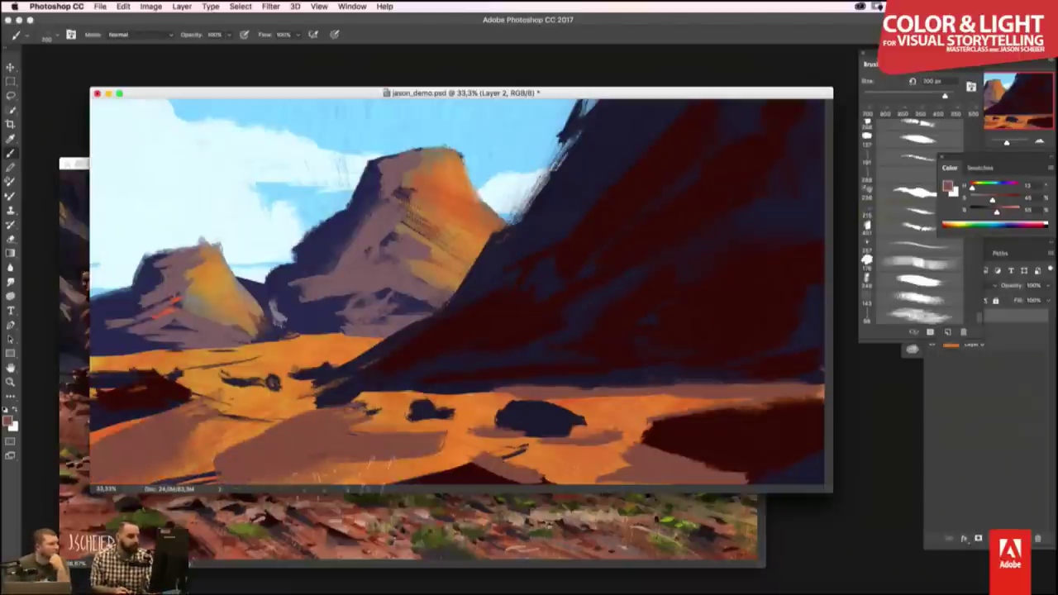
drag(297, 488, 401, 463)
drag(264, 393, 157, 438)
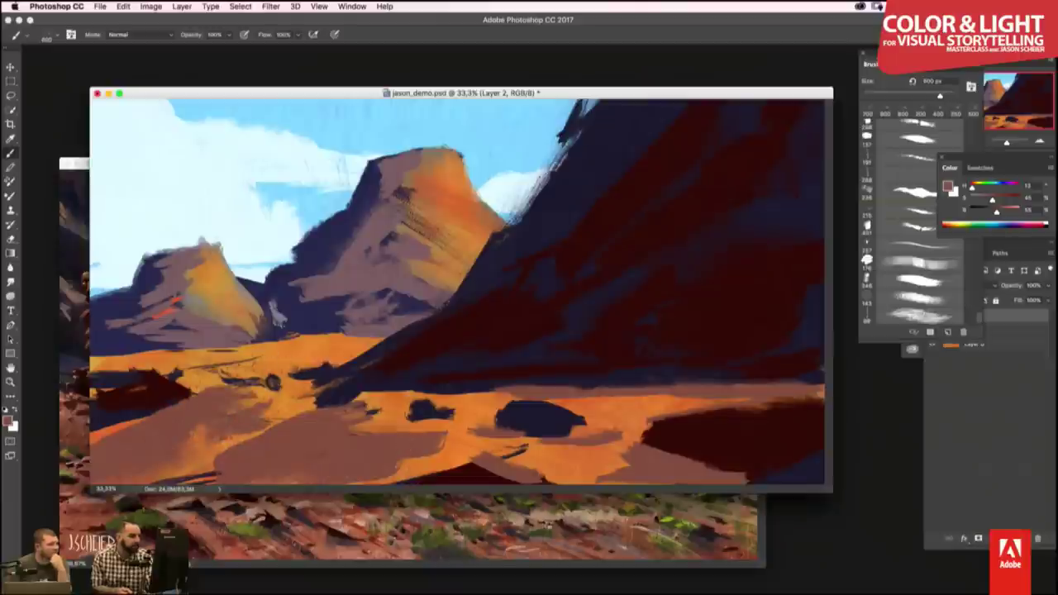
drag(281, 363, 175, 363)
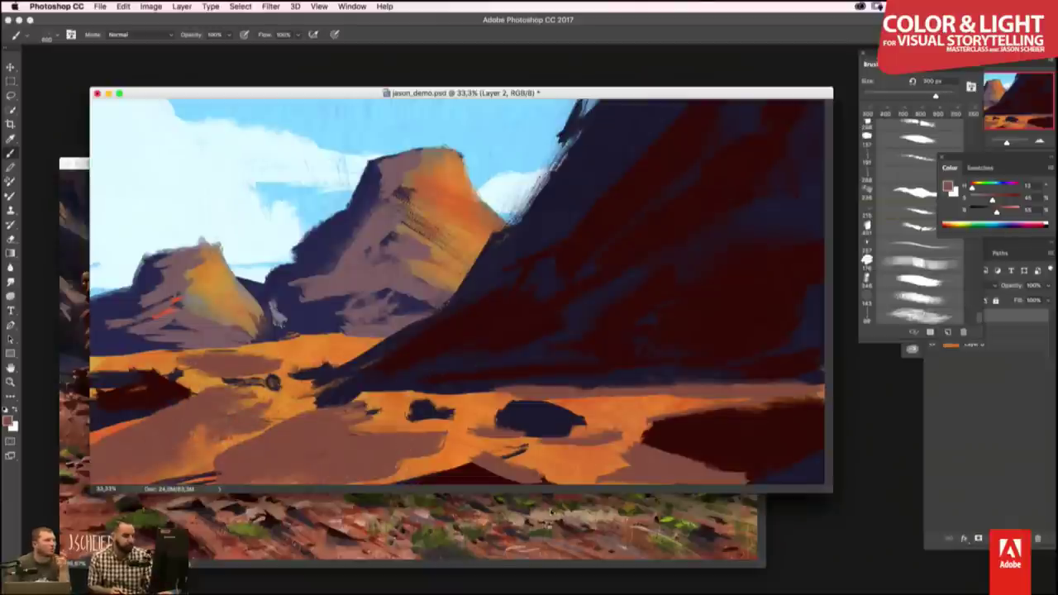
- Compare against the reference photo, then show the desert painting full screen without panels
click(552, 511)
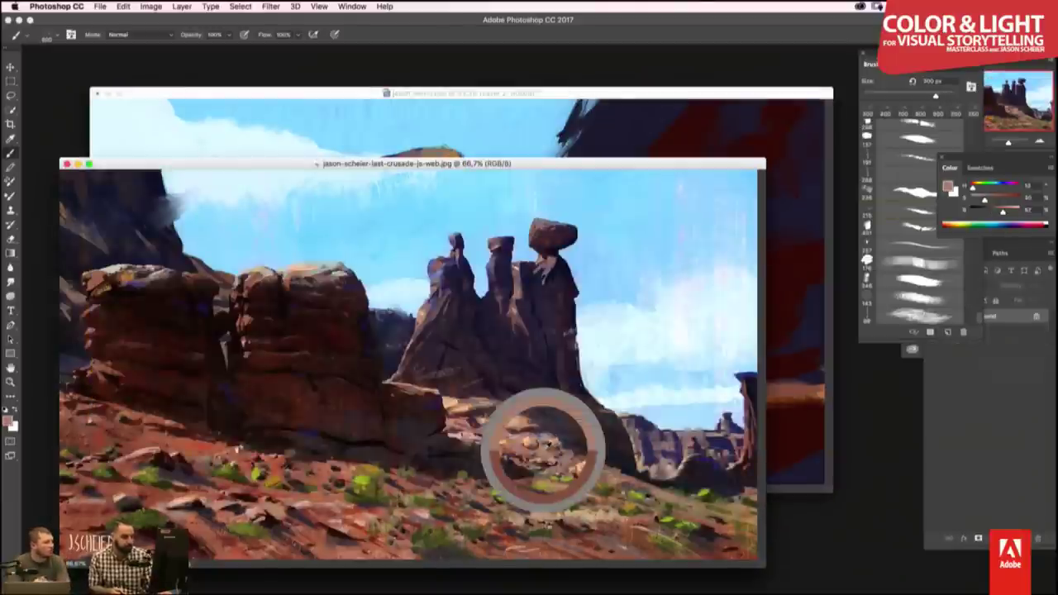
click(783, 386)
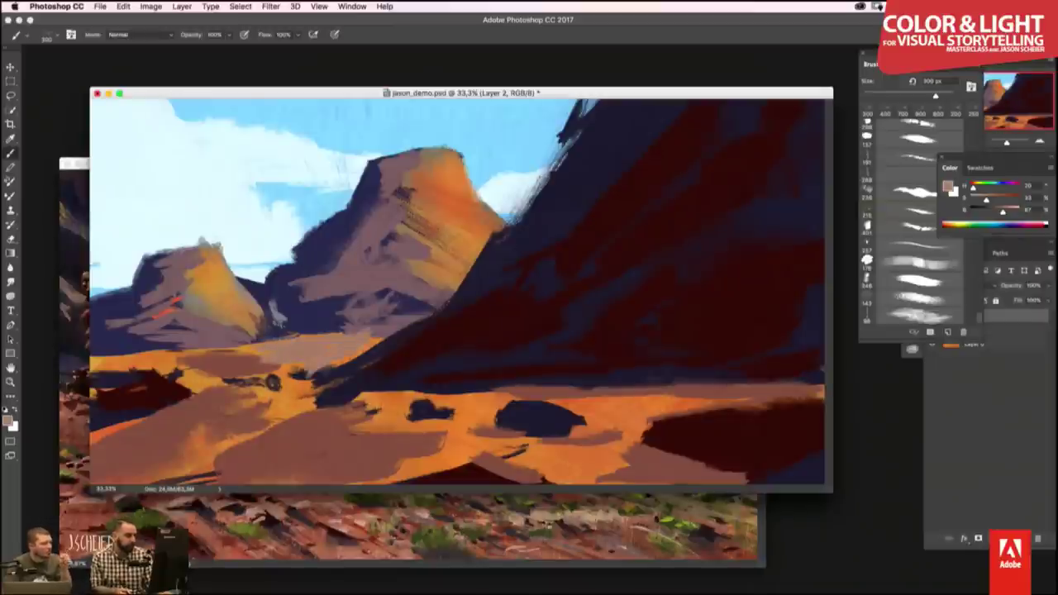
click(74, 372)
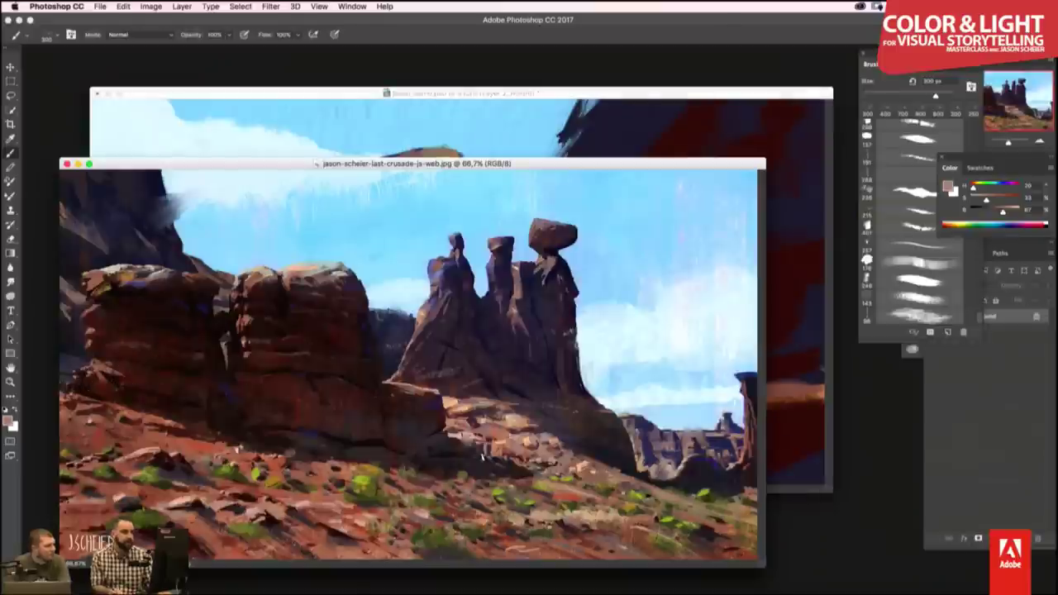
click(679, 92)
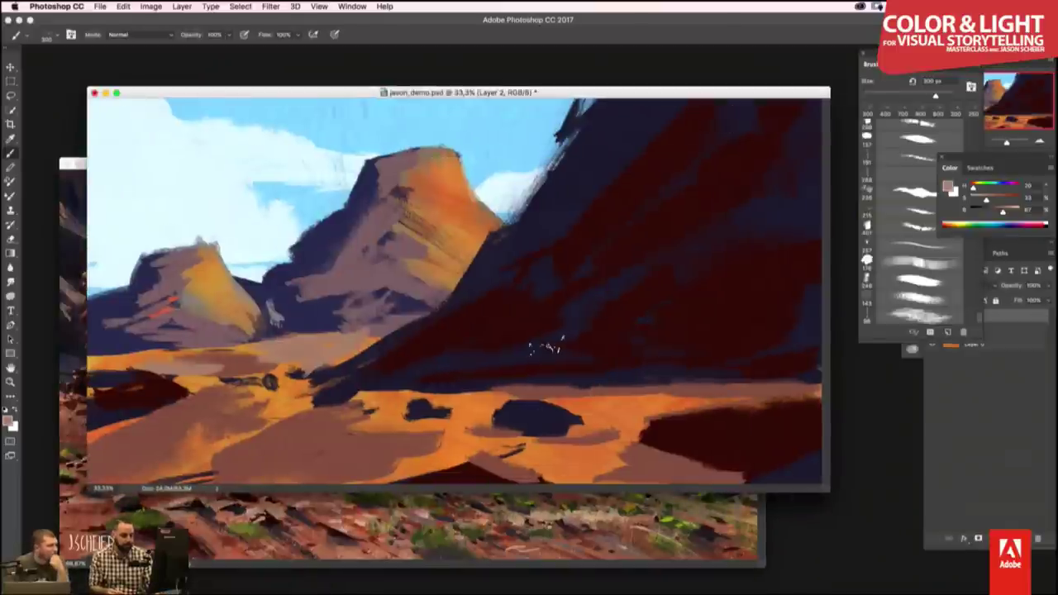
key(f)
key(f)
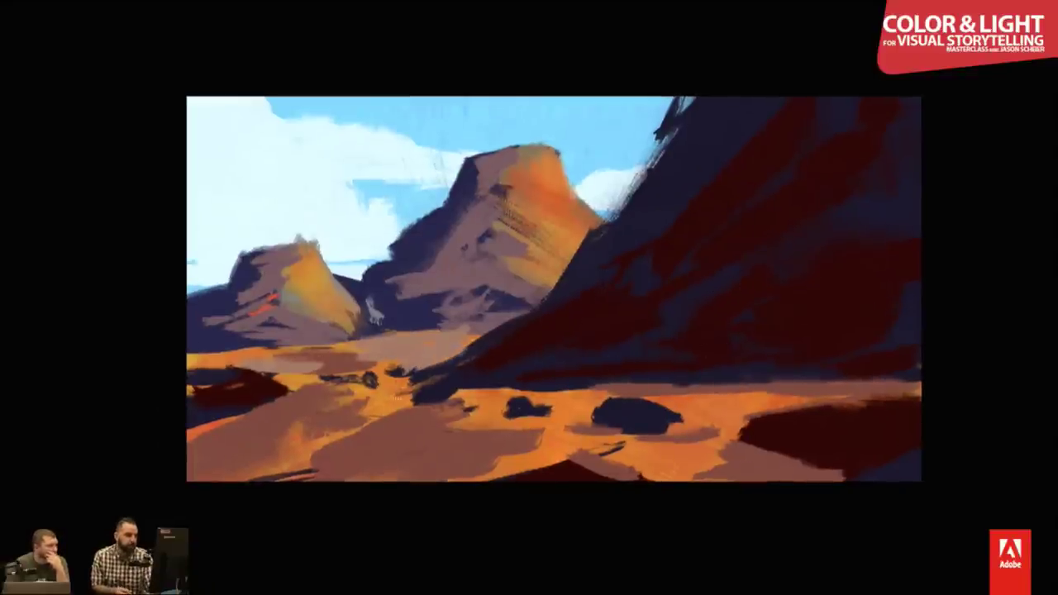
- Lighten the left and lower valley floor with mauve strokes, covering the dark ground rocks
drag(312, 354, 263, 344)
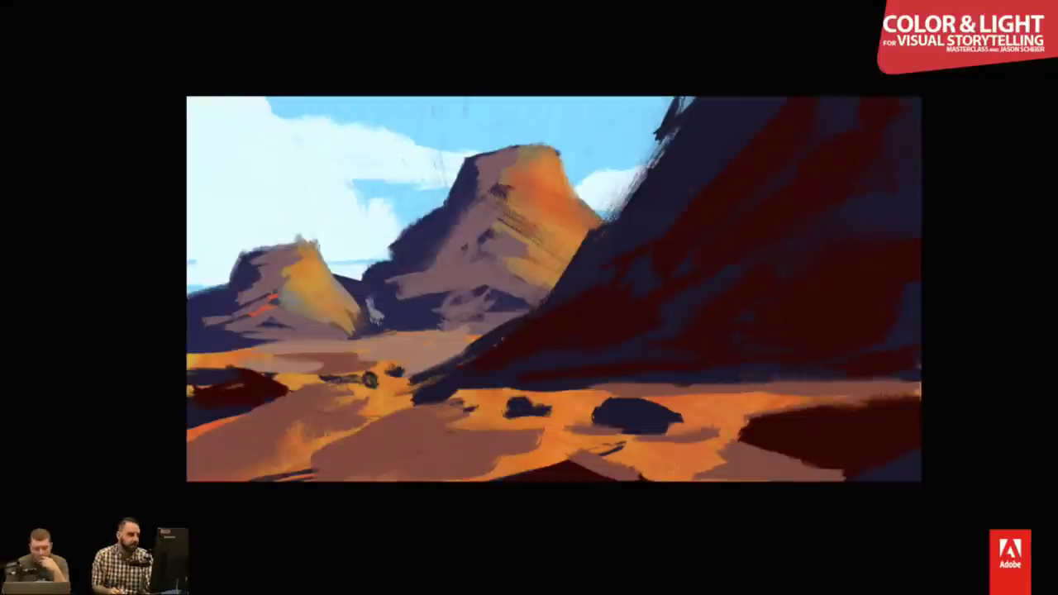
mouse_move(453, 395)
mouse_down()
mouse_move(409, 384)
mouse_move(418, 377)
mouse_up()
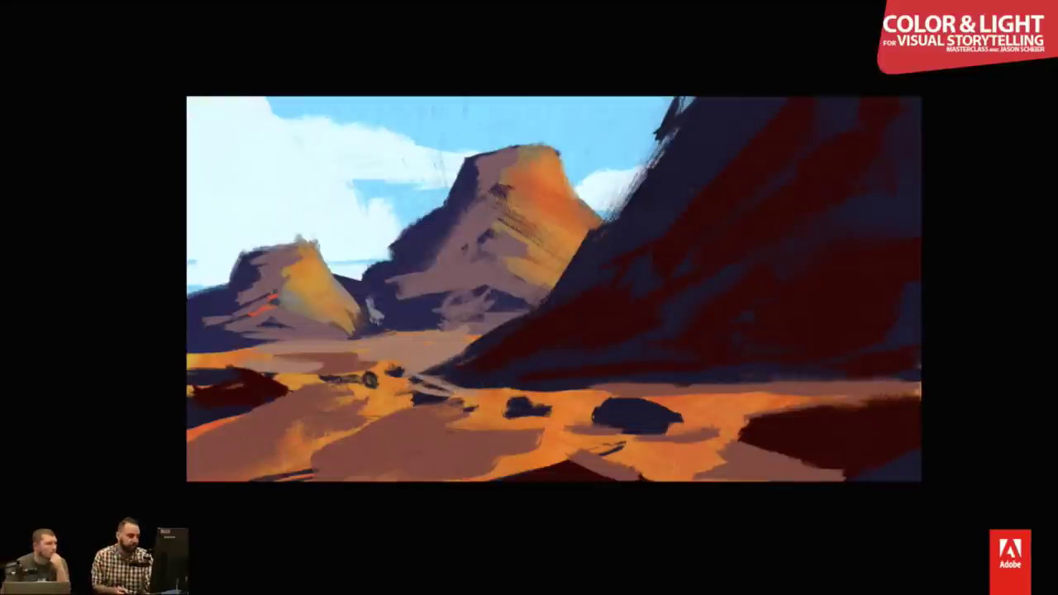
drag(377, 402, 208, 475)
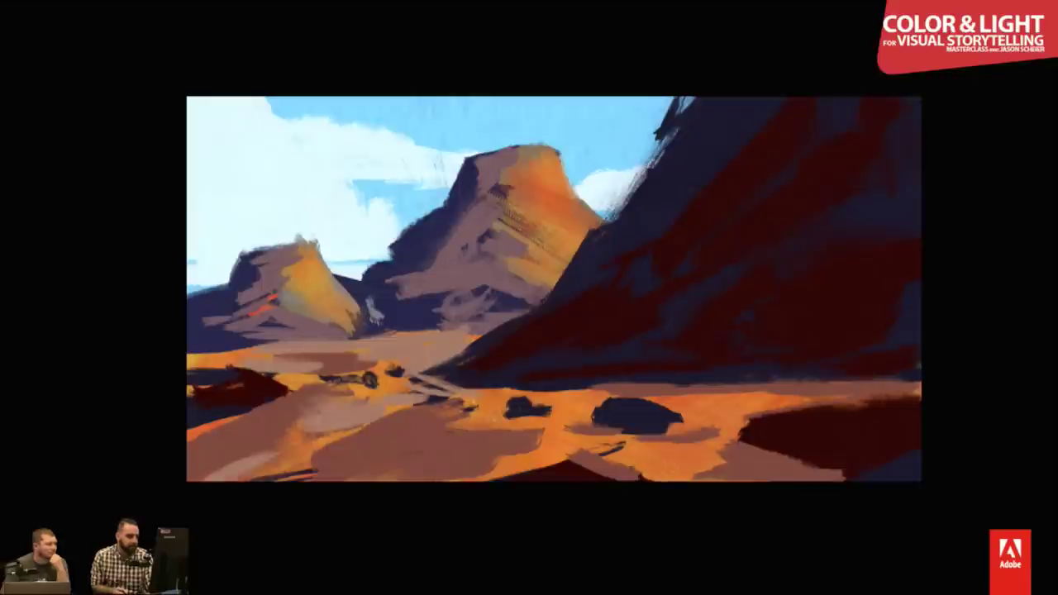
drag(471, 426, 403, 440)
drag(510, 430, 480, 443)
mouse_move(551, 403)
mouse_down()
mouse_move(508, 412)
mouse_move(482, 388)
mouse_up()
mouse_move(813, 387)
mouse_down()
mouse_move(744, 423)
mouse_move(547, 461)
mouse_up()
drag(629, 441, 564, 462)
drag(544, 429, 505, 447)
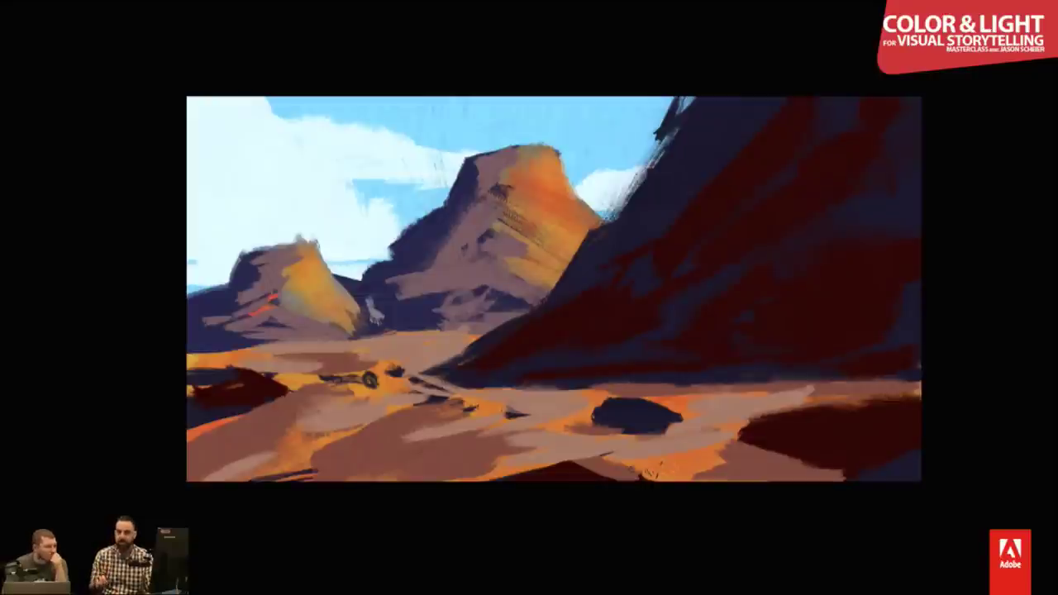
- Lighten the lower-right shadow and add tan strokes and light marks across the foreground
drag(868, 418, 727, 446)
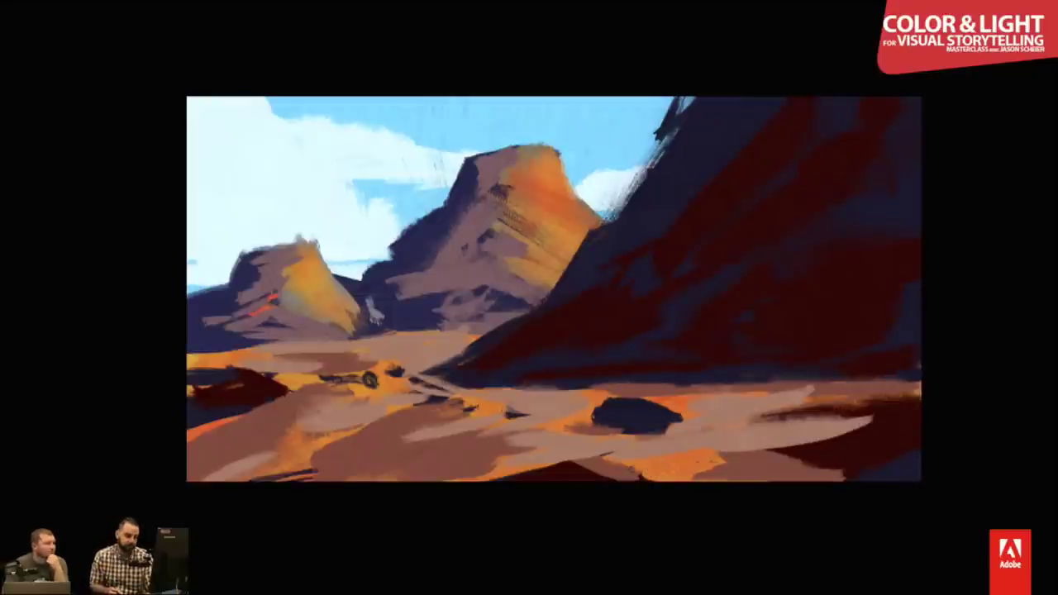
drag(810, 453, 694, 479)
drag(615, 459, 546, 460)
drag(401, 451, 528, 424)
drag(305, 471, 443, 422)
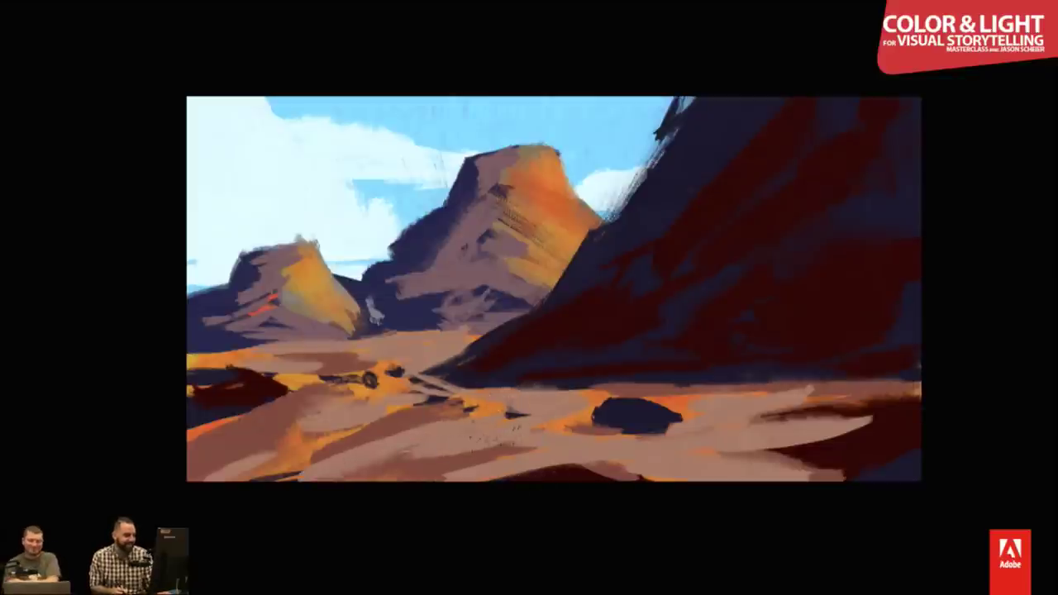
drag(354, 447, 460, 418)
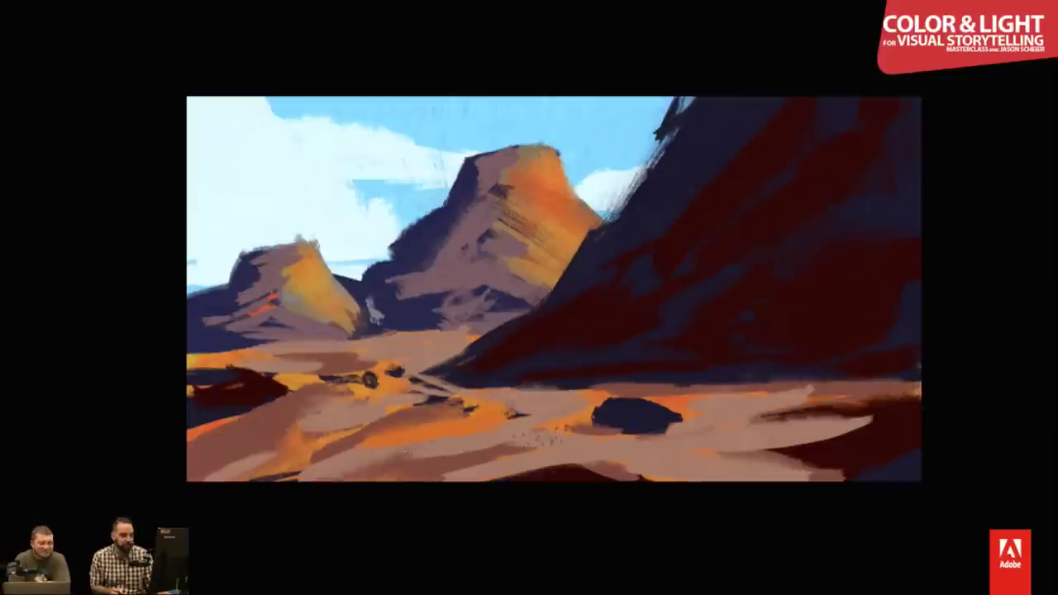
drag(607, 440, 634, 422)
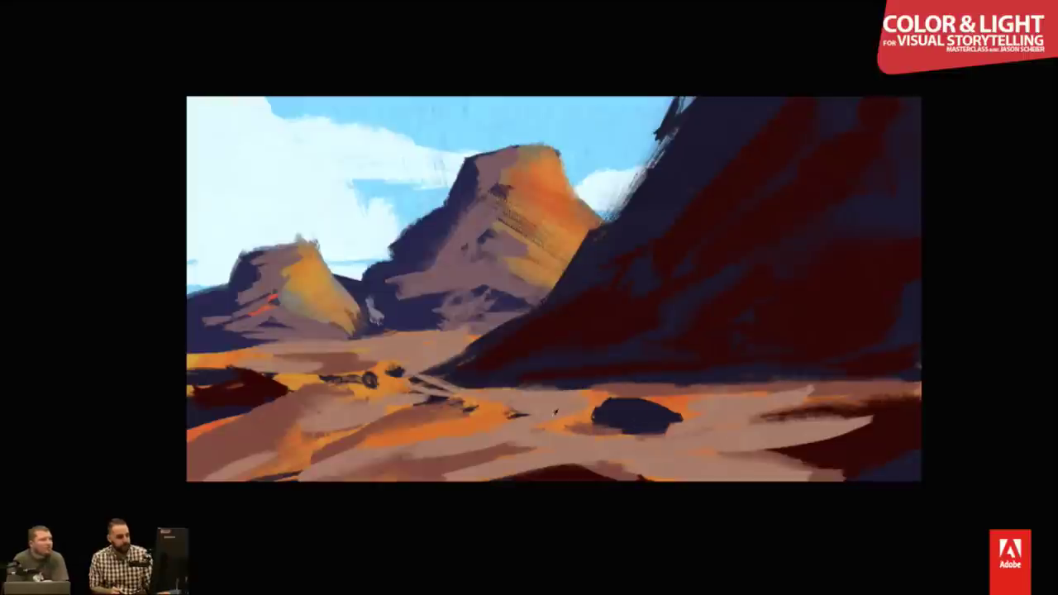
alt+click(563, 422)
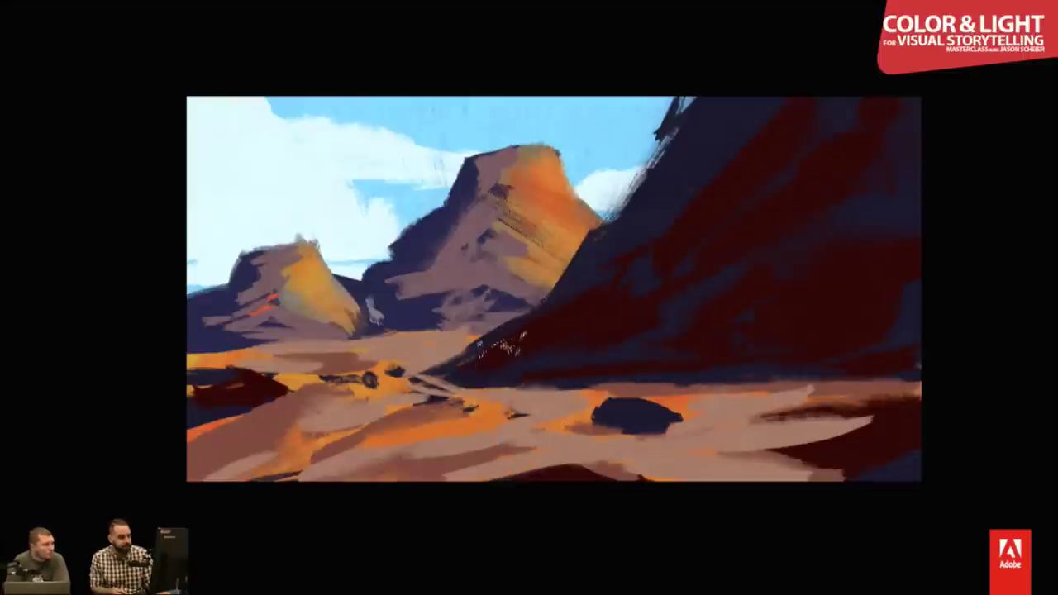
- Paint a bright orange sunlit rim along the maroon foreground cliff's upper ridge, widening it at the top
drag(500, 354, 430, 372)
mouse_move(504, 335)
mouse_down()
mouse_move(577, 303)
mouse_move(565, 313)
mouse_move(591, 281)
mouse_up()
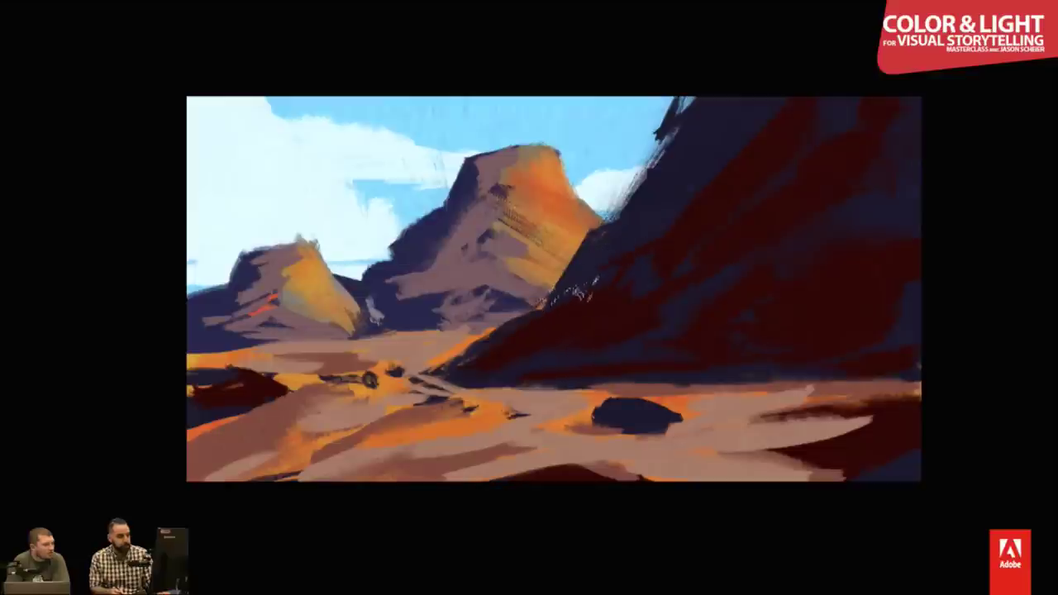
mouse_move(600, 242)
mouse_down()
mouse_move(580, 268)
mouse_move(622, 228)
mouse_up()
drag(676, 192, 664, 203)
drag(712, 124, 754, 107)
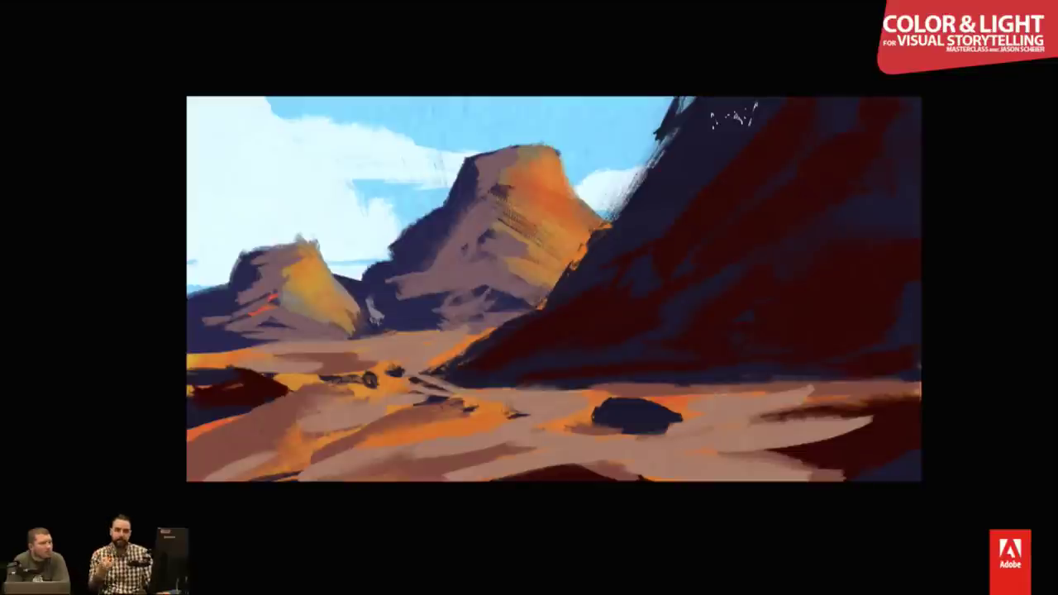
drag(713, 123, 754, 109)
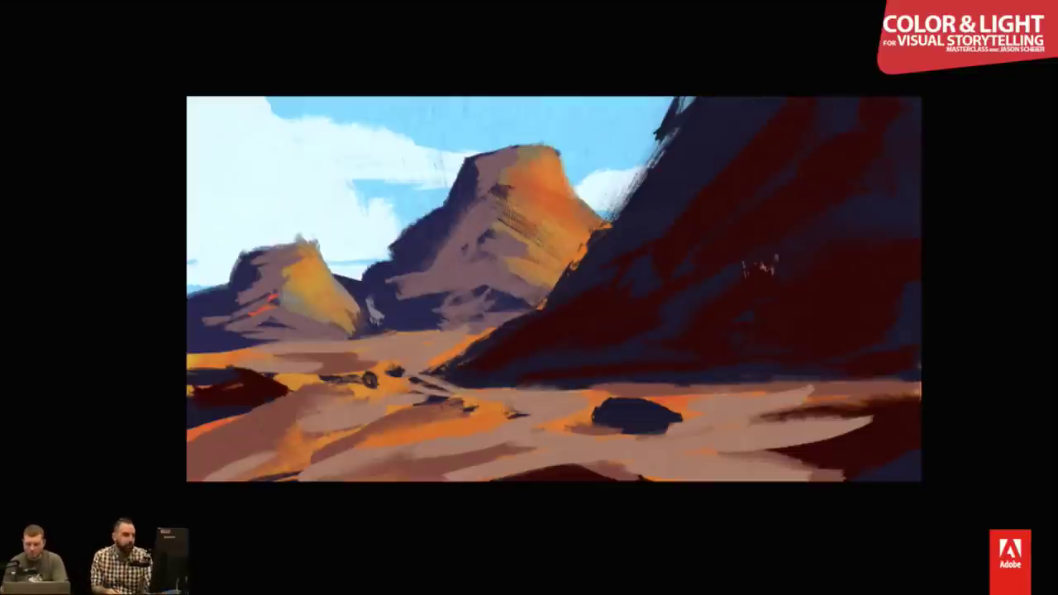
drag(679, 131, 609, 232)
drag(681, 99, 657, 139)
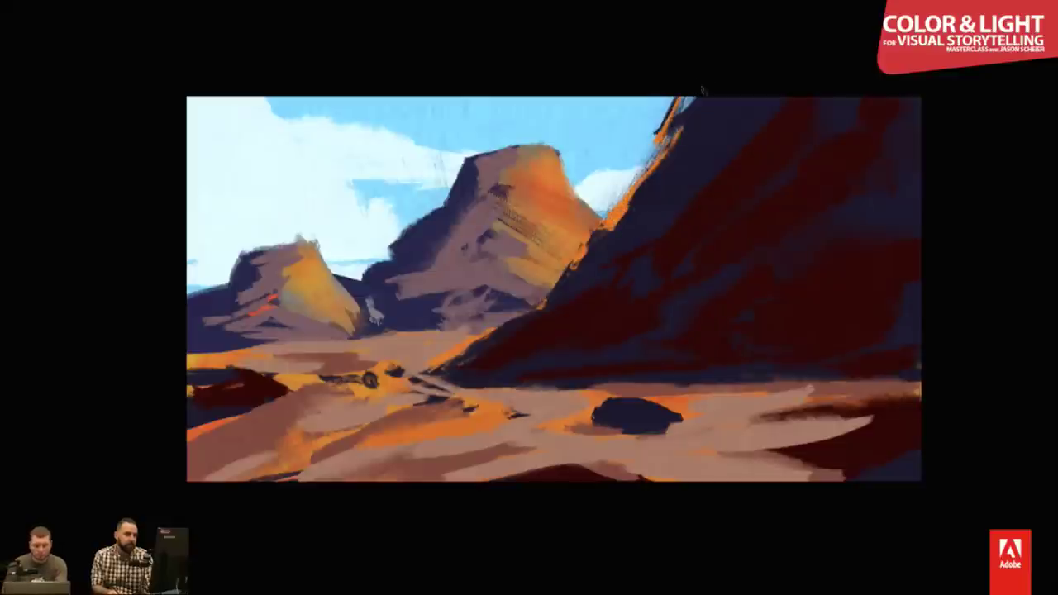
drag(699, 93, 670, 141)
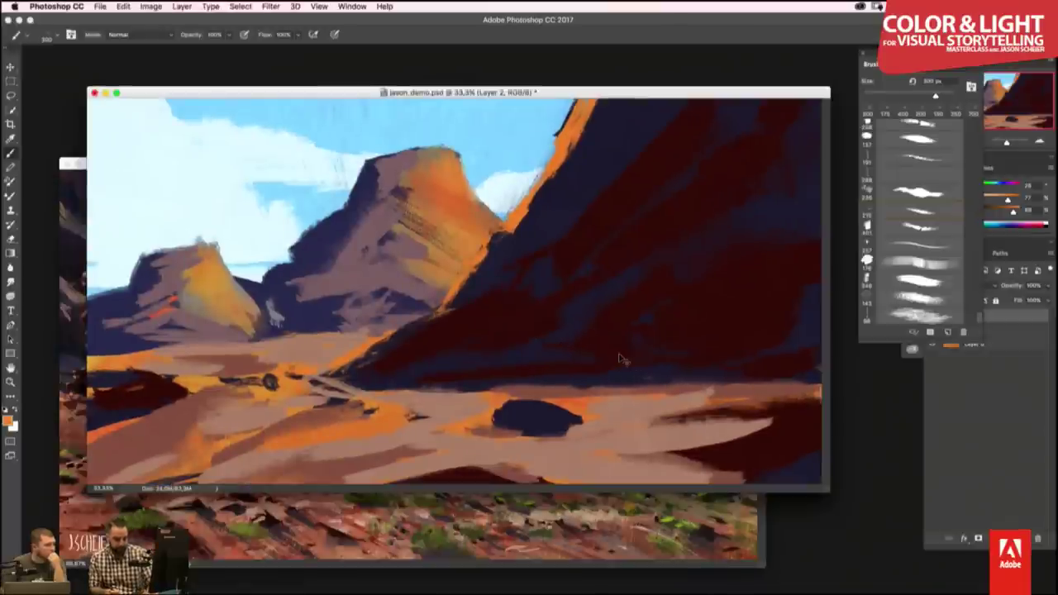
- Flip the painting horizontally and sample a light orange from the reference photo
key(h)
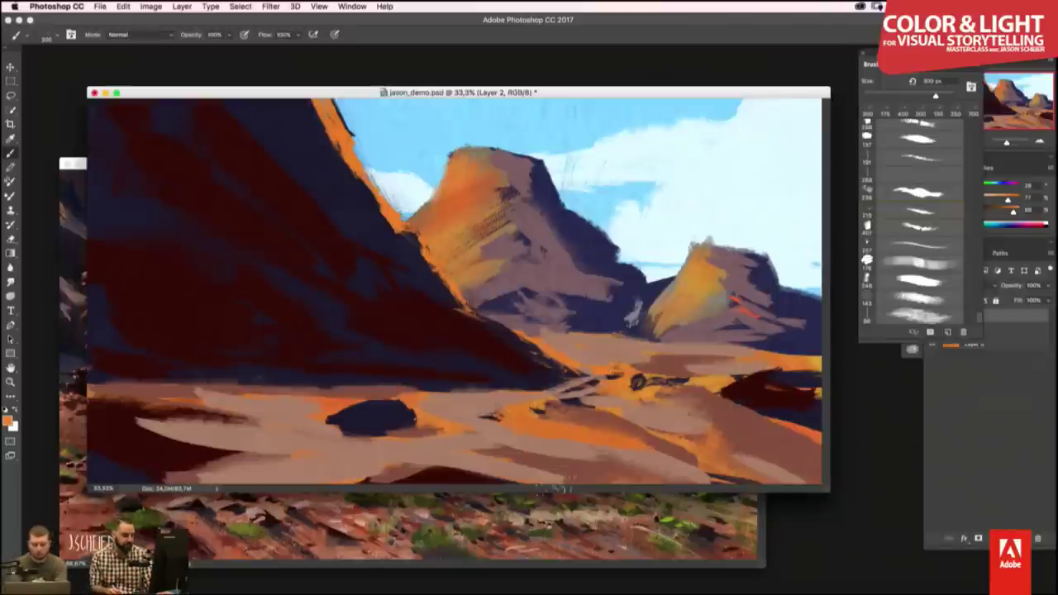
click(566, 506)
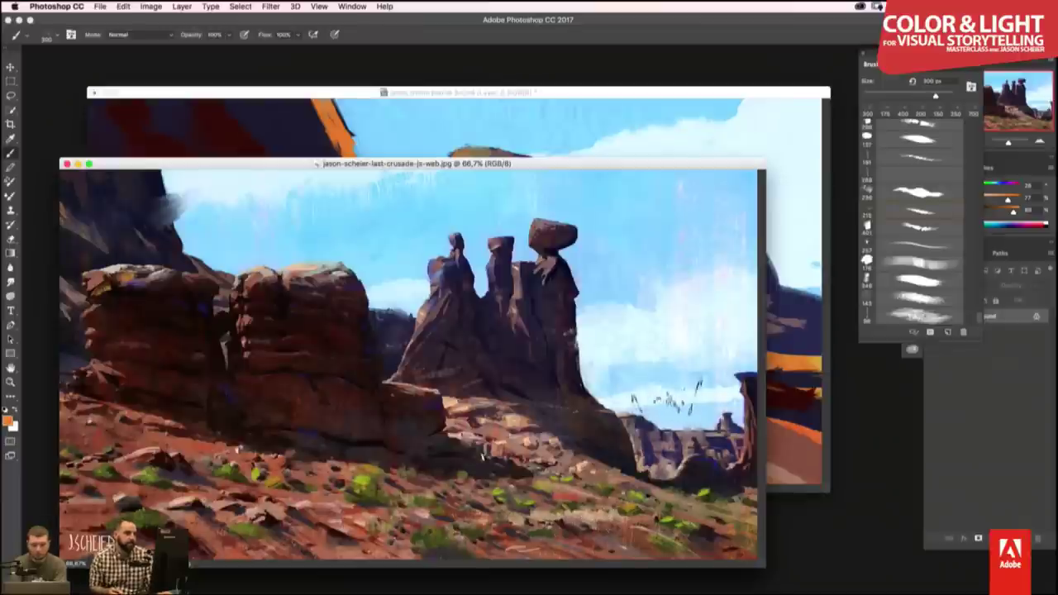
alt+click(529, 438)
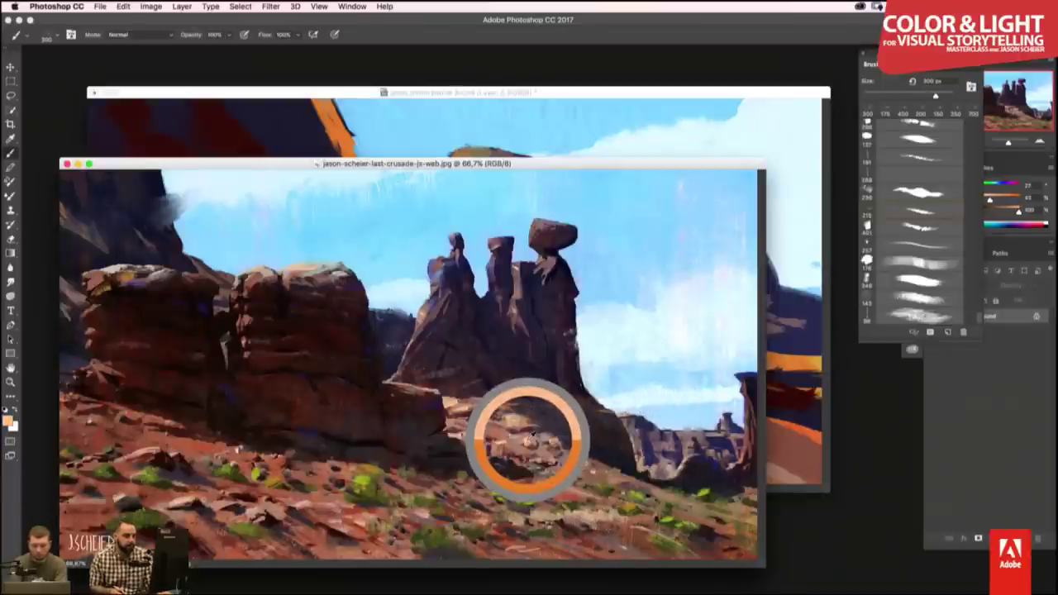
click(824, 380)
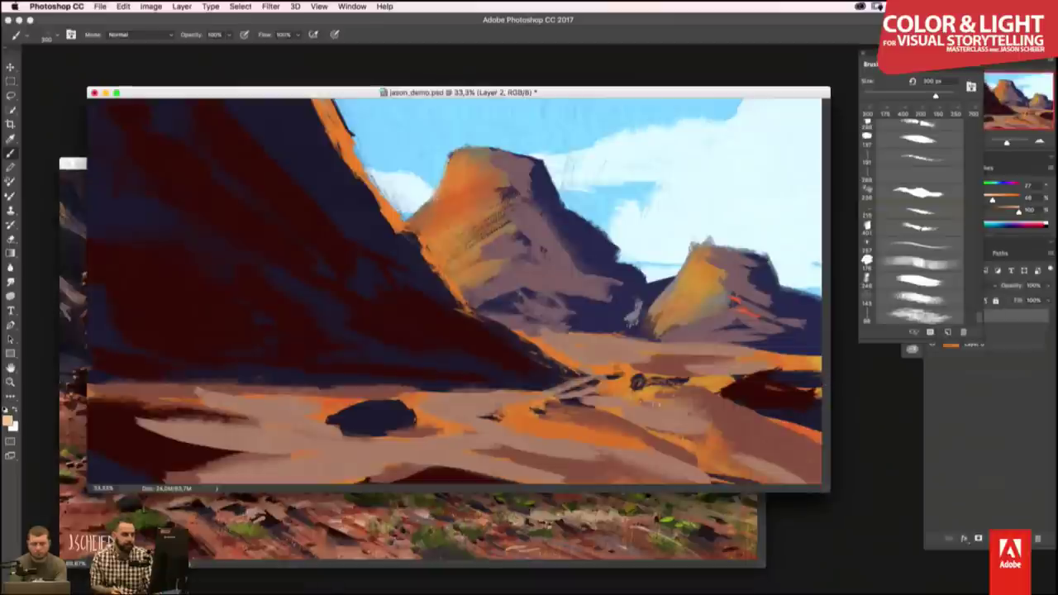
- Paint light peach strokes across the sunlit middle ground
mouse_move(599, 364)
mouse_down()
mouse_move(553, 359)
mouse_move(565, 357)
mouse_up()
key(bracketleft)
key(bracketleft)
key(bracketleft)
key(bracketright)
key(bracketright)
key(bracketright)
mouse_move(653, 361)
mouse_down()
mouse_move(575, 358)
mouse_move(804, 359)
mouse_move(820, 369)
mouse_up()
- Add peach diagonal highlights to the distant rocks
mouse_move(672, 279)
mouse_down()
mouse_move(617, 331)
mouse_move(594, 335)
mouse_up()
key(bracketright)
drag(653, 319, 625, 333)
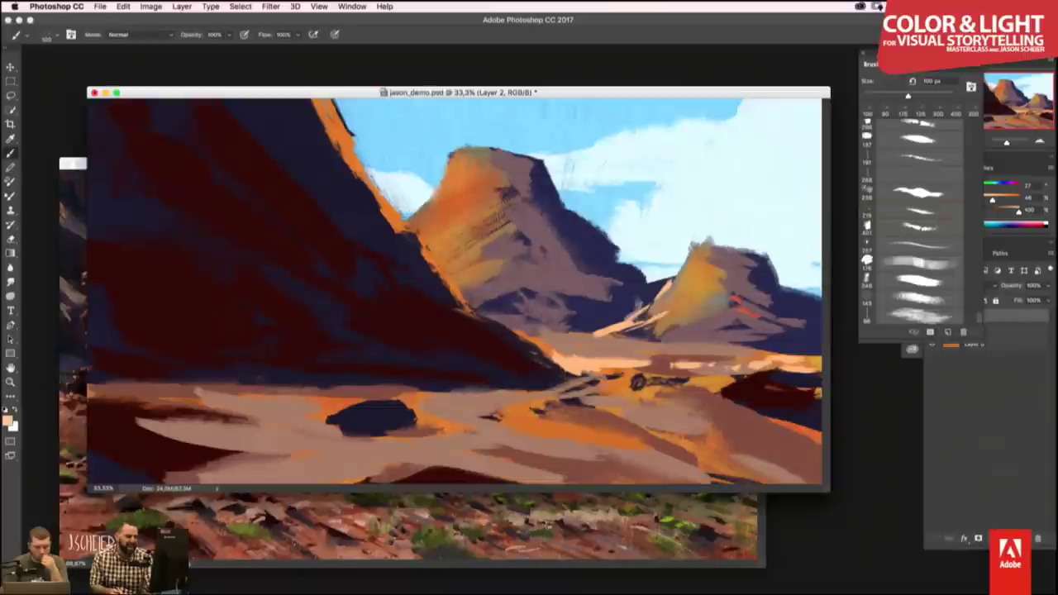
mouse_move(676, 305)
mouse_down()
mouse_move(656, 318)
mouse_move(659, 339)
mouse_move(630, 329)
mouse_move(661, 331)
mouse_up()
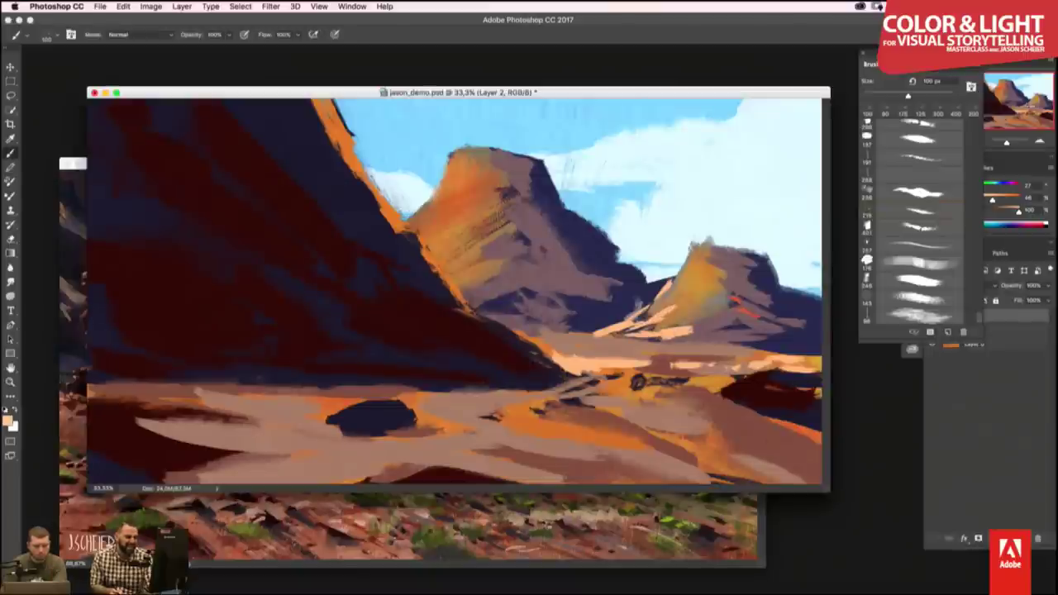
mouse_move(683, 297)
mouse_down()
mouse_move(659, 307)
mouse_move(663, 299)
mouse_up()
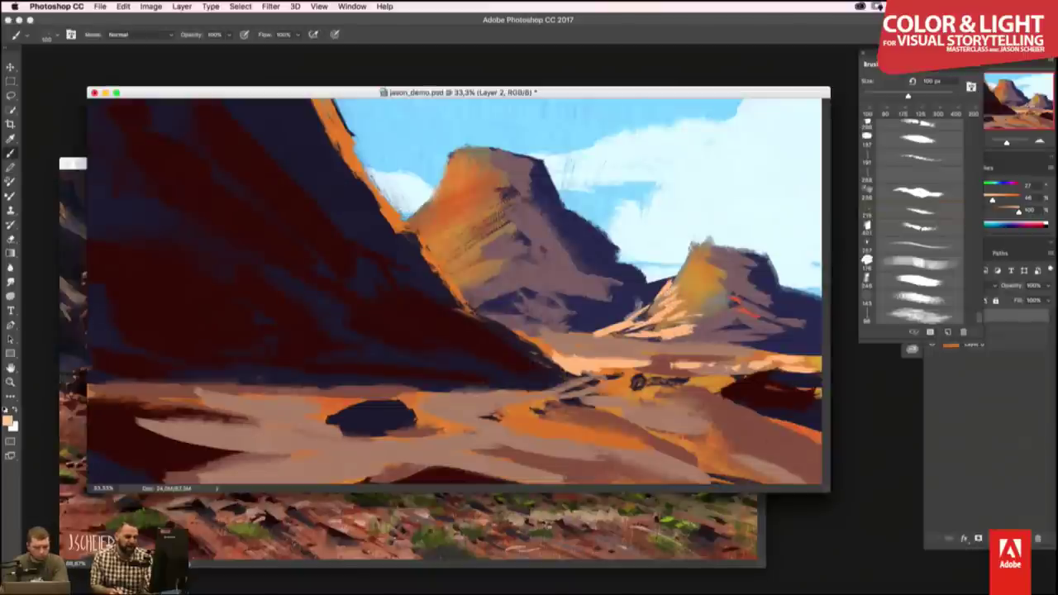
drag(716, 333, 673, 343)
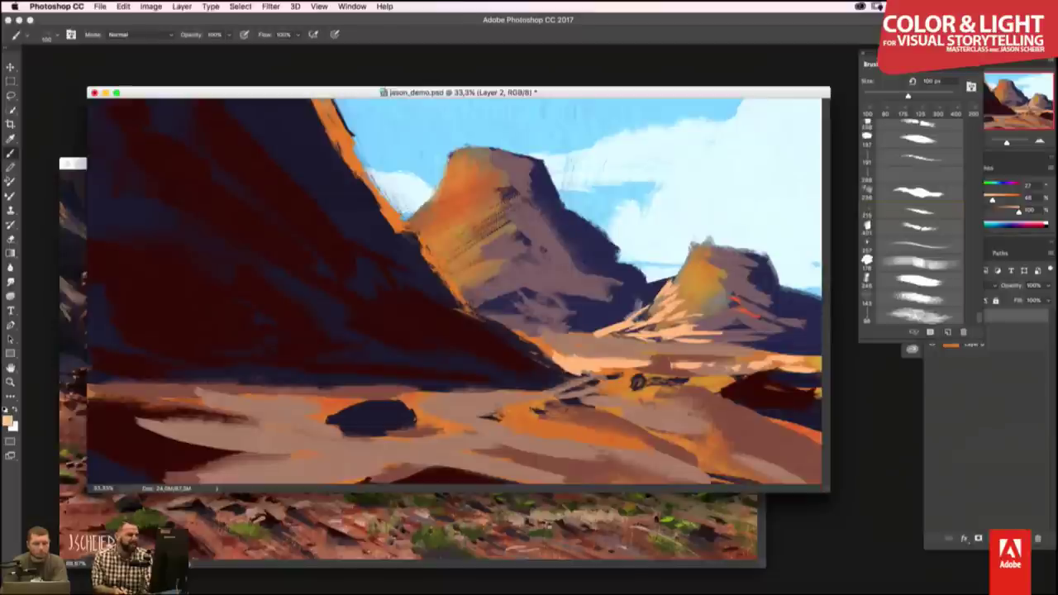
- Light the central mesa's sunlit face and lower part with peach strokes
mouse_move(480, 242)
mouse_down()
mouse_move(419, 253)
mouse_move(454, 189)
mouse_move(417, 235)
mouse_up()
mouse_move(446, 190)
mouse_down()
mouse_move(409, 237)
mouse_move(419, 246)
mouse_up()
mouse_move(492, 265)
mouse_down()
mouse_move(428, 280)
mouse_move(450, 278)
mouse_up()
- With a 175 px brush, brighten the central mesa's lit face from top to bottom
key(bracketright)
drag(522, 271, 459, 303)
key(bracketright)
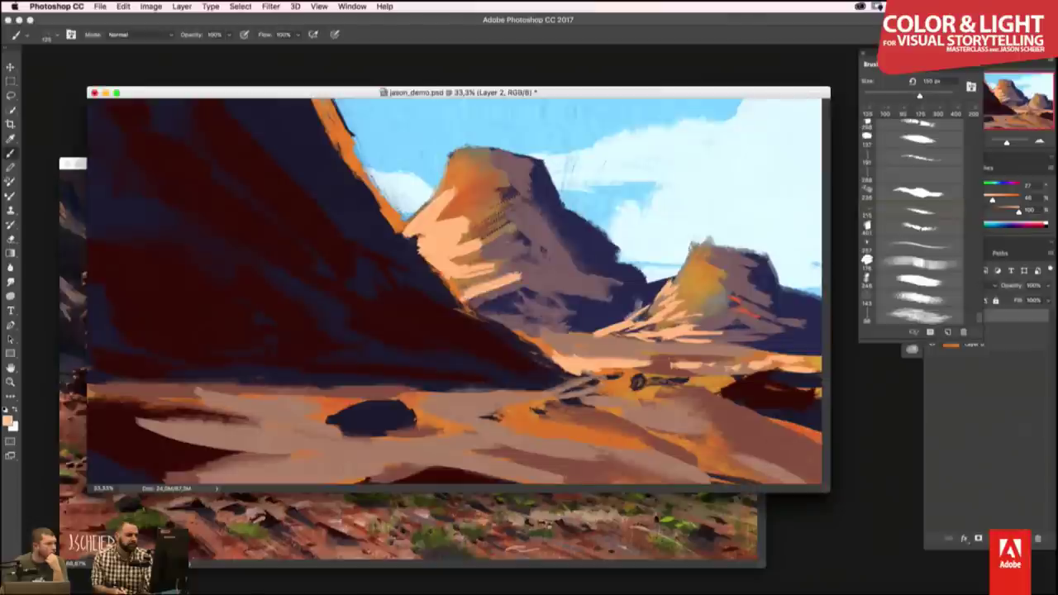
key(bracketright)
mouse_move(492, 228)
mouse_down()
mouse_move(463, 260)
mouse_move(473, 266)
mouse_up()
drag(471, 179, 438, 225)
drag(461, 157, 422, 210)
mouse_move(526, 271)
mouse_down()
mouse_move(494, 258)
mouse_move(462, 215)
mouse_up()
drag(529, 253, 476, 317)
drag(486, 286, 458, 309)
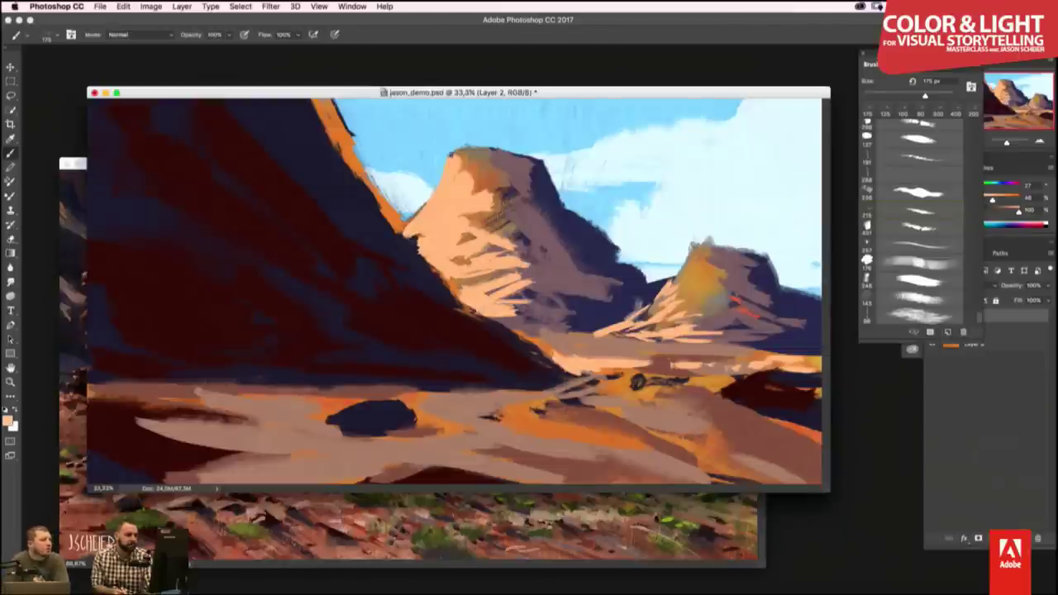
mouse_move(522, 314)
mouse_down()
mouse_move(497, 320)
mouse_move(511, 337)
mouse_up()
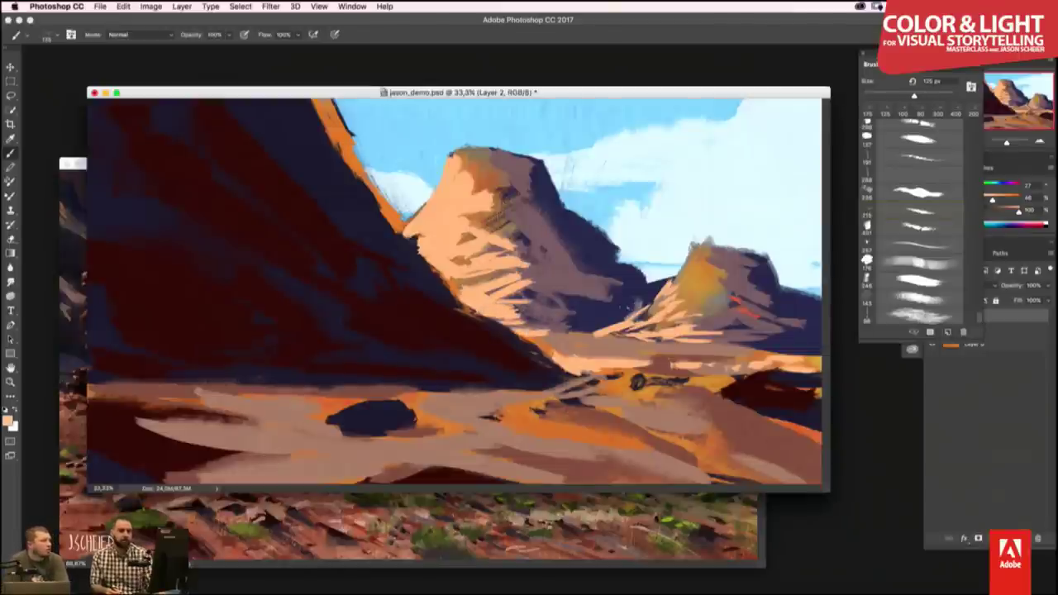
- At 125 px, sample a darker brown and add dark accents to the central mesa's face
key(bracketleft)
key(bracketleft)
alt+click(534, 267)
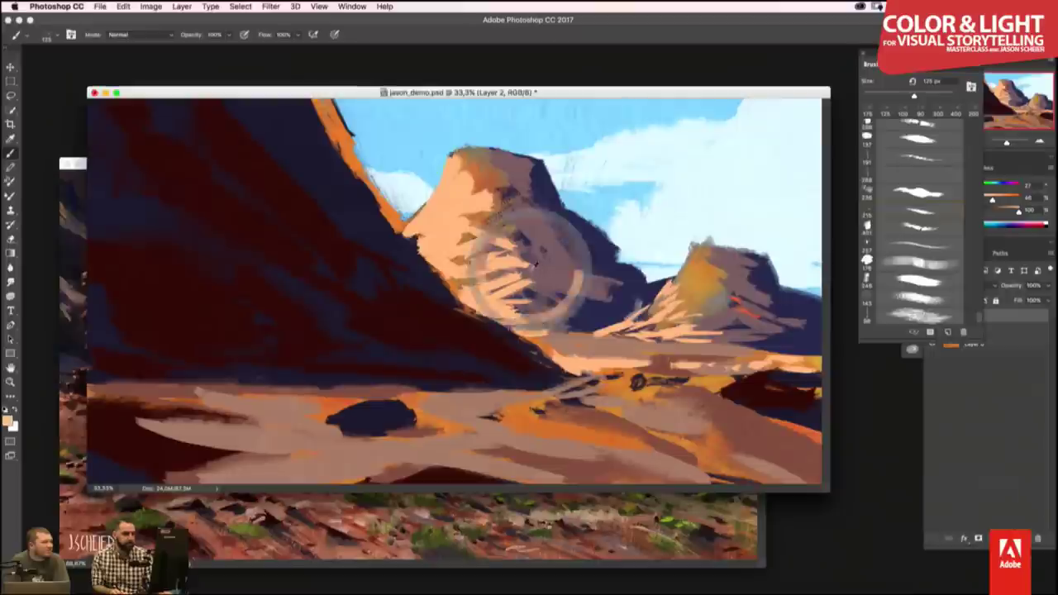
drag(488, 253, 471, 278)
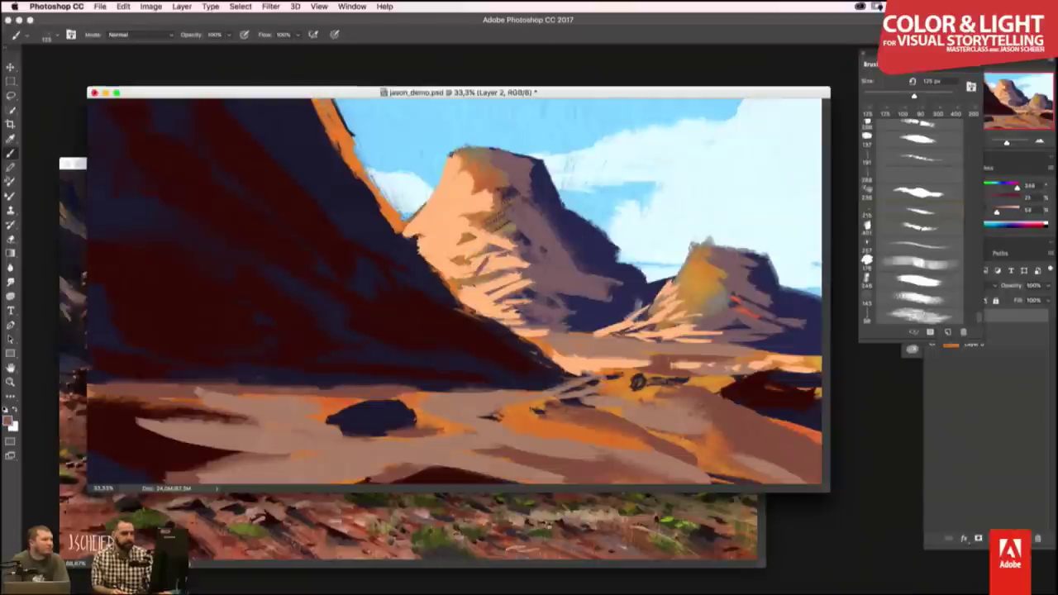
drag(529, 259, 490, 283)
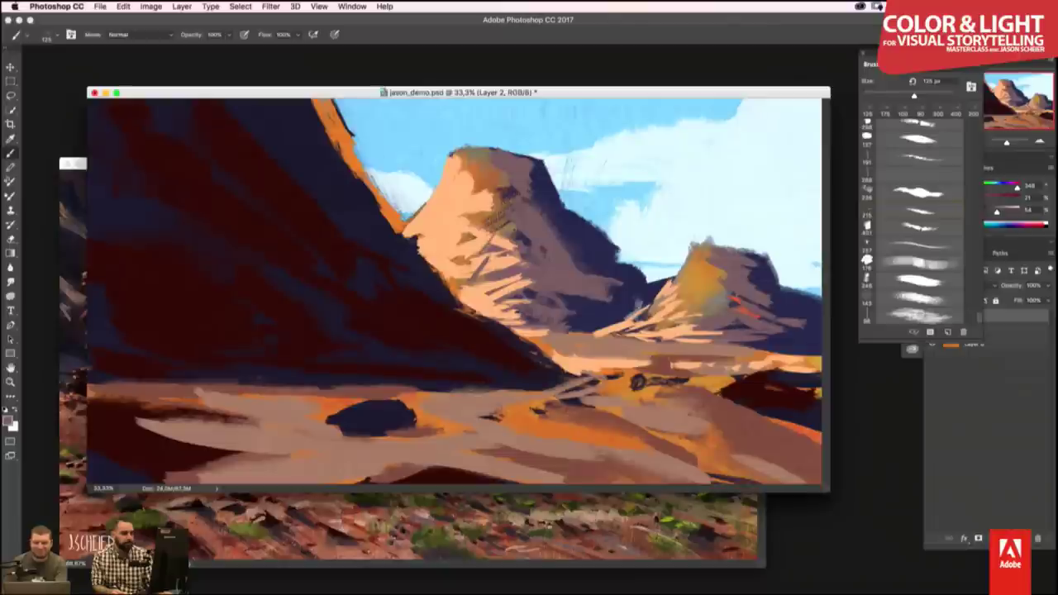
drag(486, 236, 511, 248)
mouse_move(480, 191)
mouse_down()
mouse_move(465, 223)
mouse_move(496, 194)
mouse_up()
- Add orange-red mesa strokes, a soft pale sky cloud and blue sky marks, then save
alt+click(498, 170)
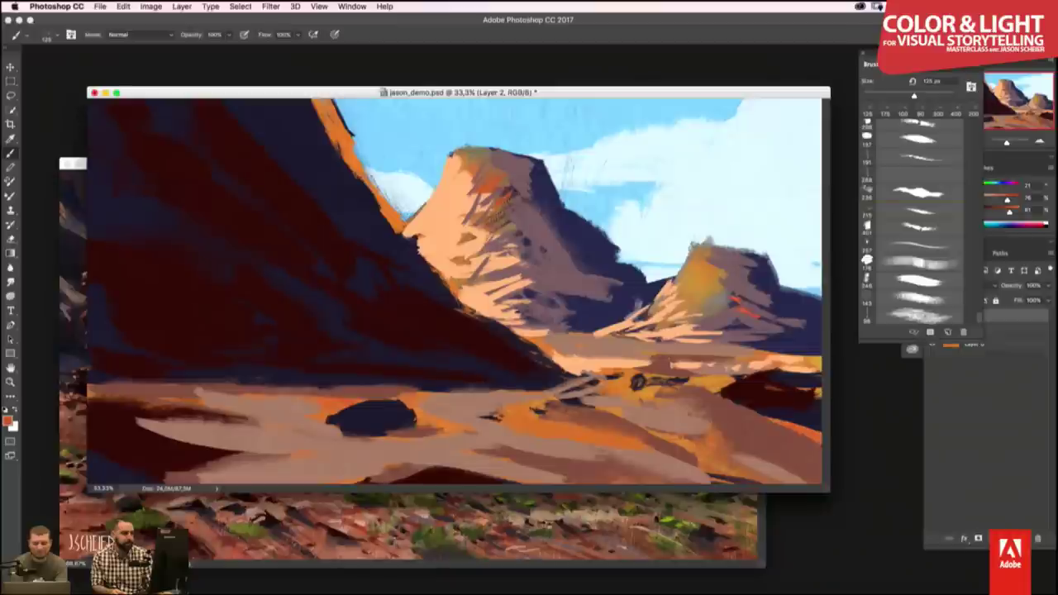
drag(481, 271, 521, 259)
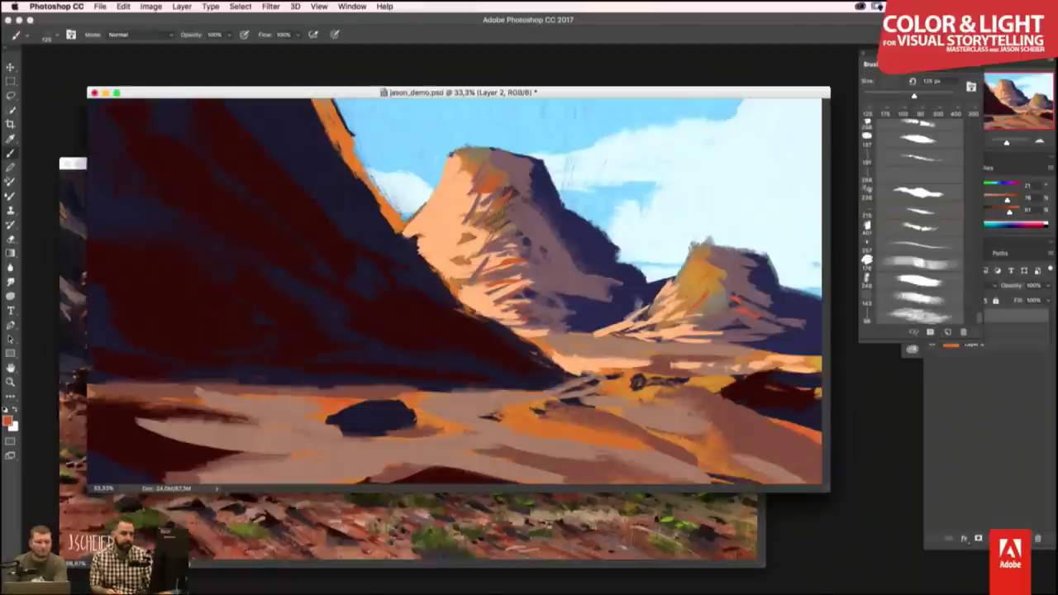
drag(550, 170, 632, 161)
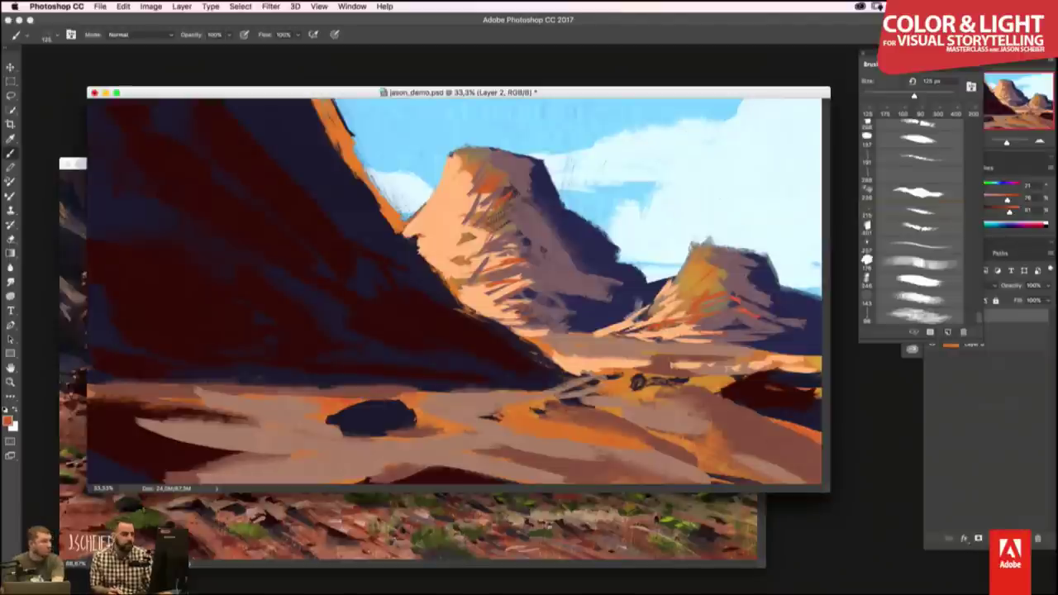
drag(609, 327, 507, 323)
drag(591, 169, 641, 203)
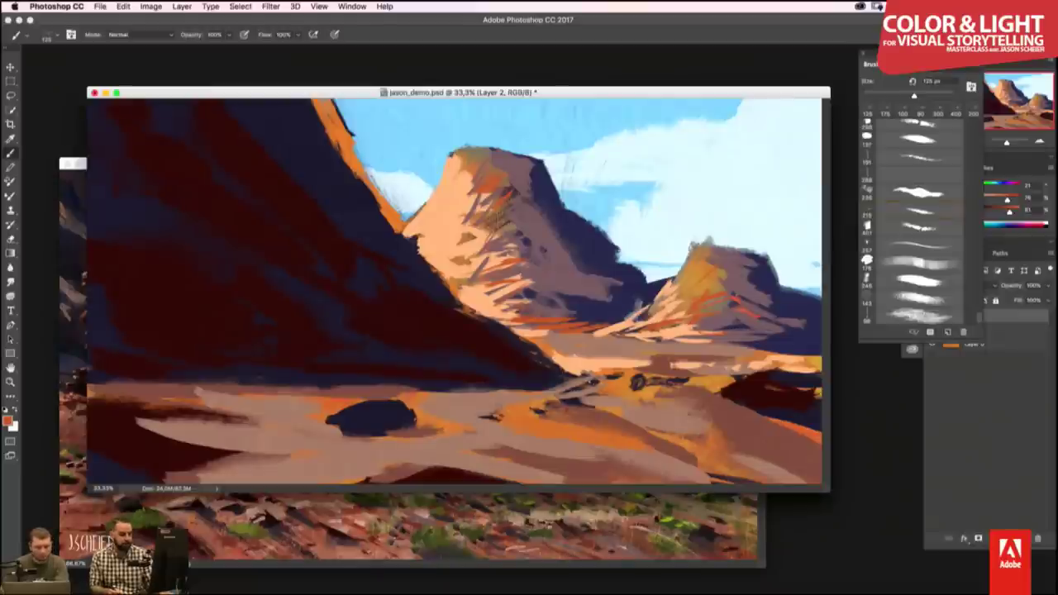
key(ctrl+s)
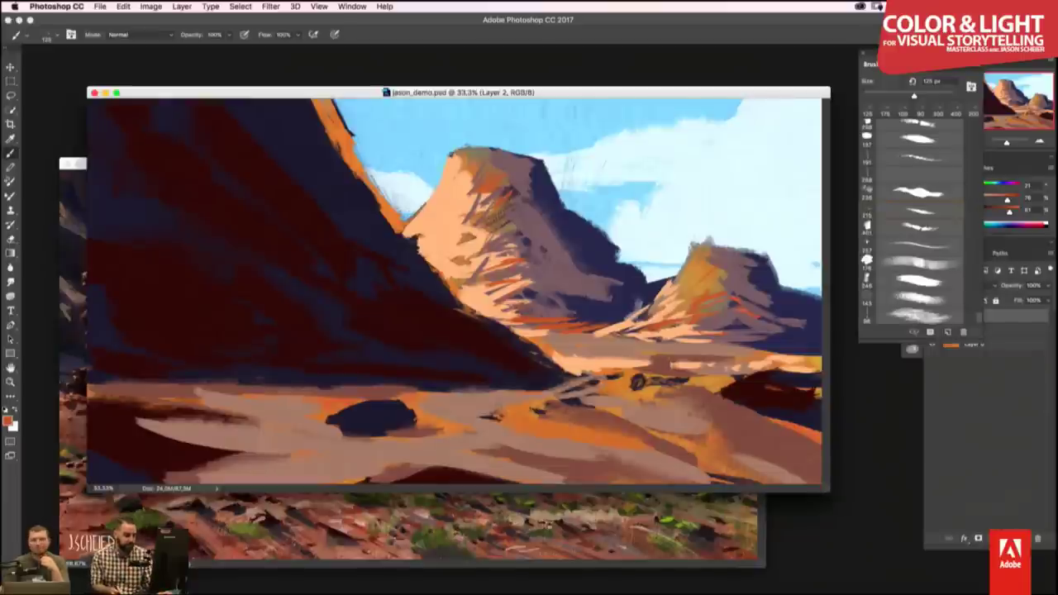
- Sample dark navy and paint a tall navy spire atop the right peak
alt+click(633, 263)
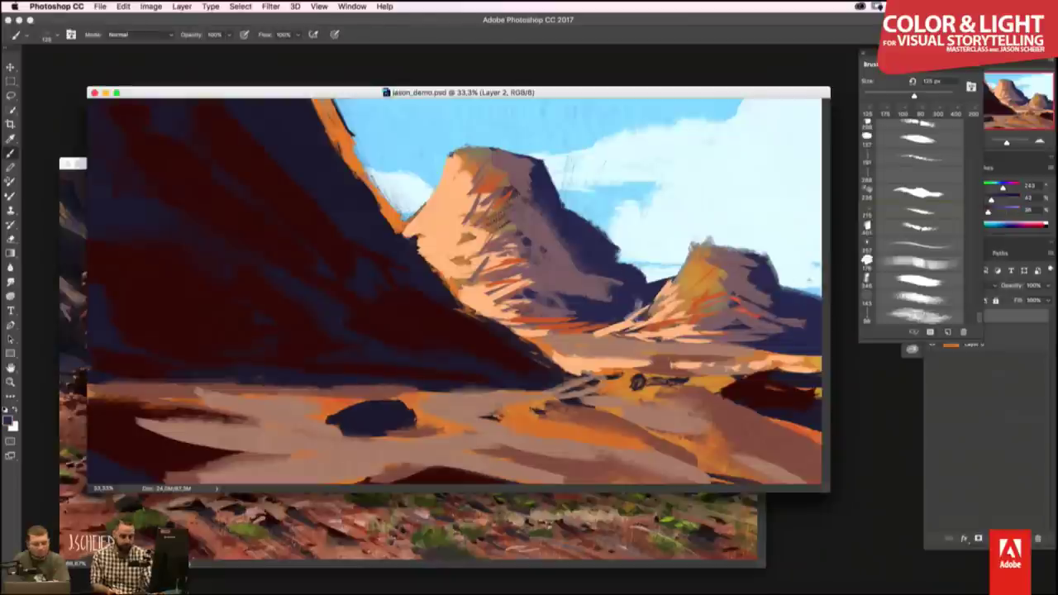
drag(701, 243, 771, 240)
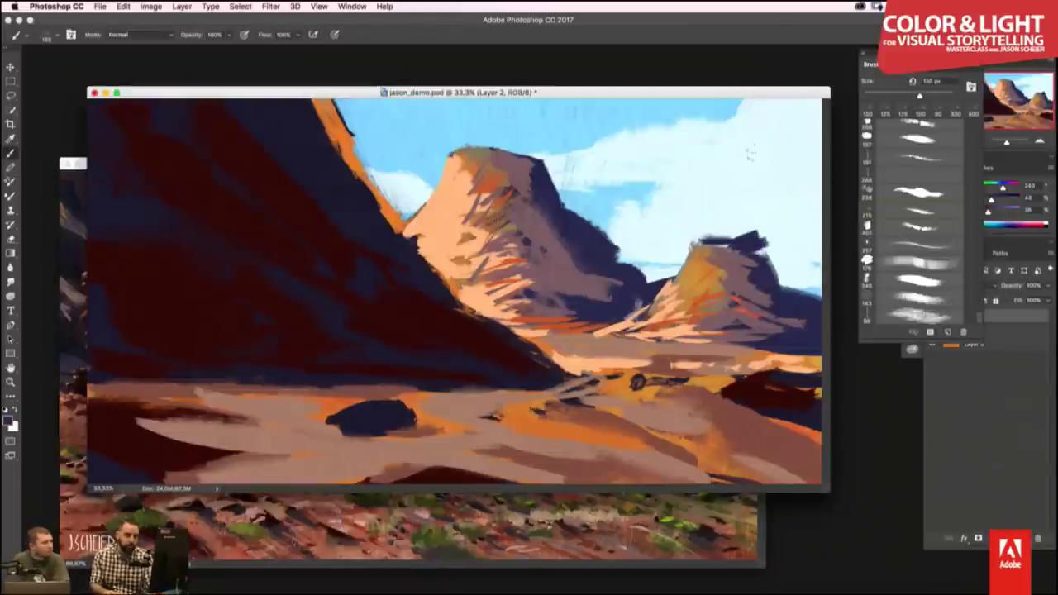
drag(744, 149, 749, 236)
- Fill and widen the navy spire into a solid tapering butte, brush between 175 and 200 px
drag(746, 174, 752, 237)
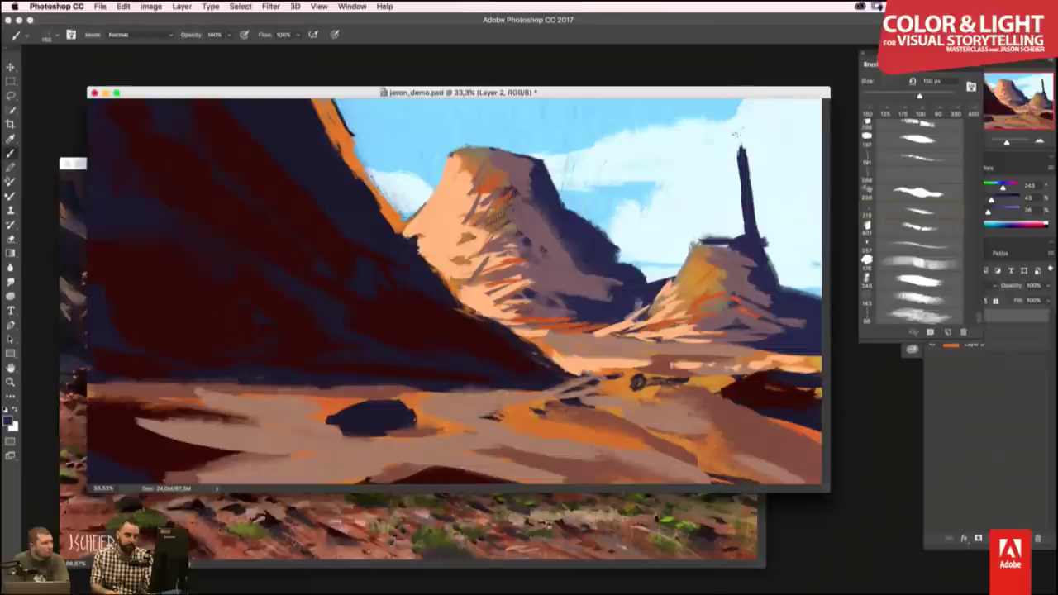
mouse_move(734, 132)
mouse_down()
mouse_move(714, 119)
mouse_move(708, 191)
mouse_move(737, 238)
mouse_up()
mouse_move(700, 181)
mouse_down()
mouse_move(700, 236)
mouse_move(727, 240)
mouse_move(728, 253)
mouse_up()
drag(701, 114, 701, 169)
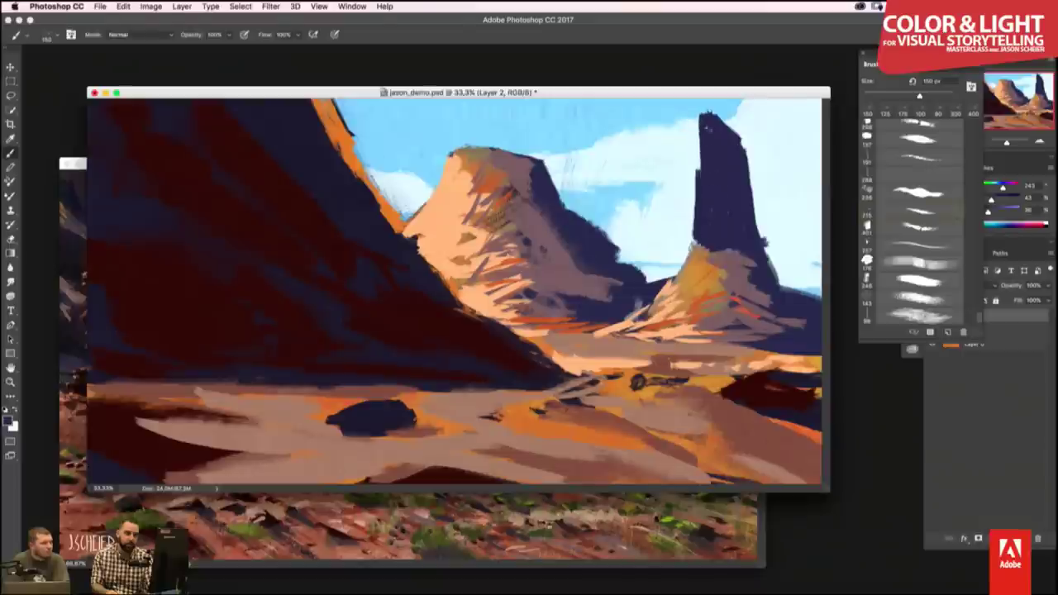
drag(696, 119, 697, 211)
drag(695, 175, 689, 241)
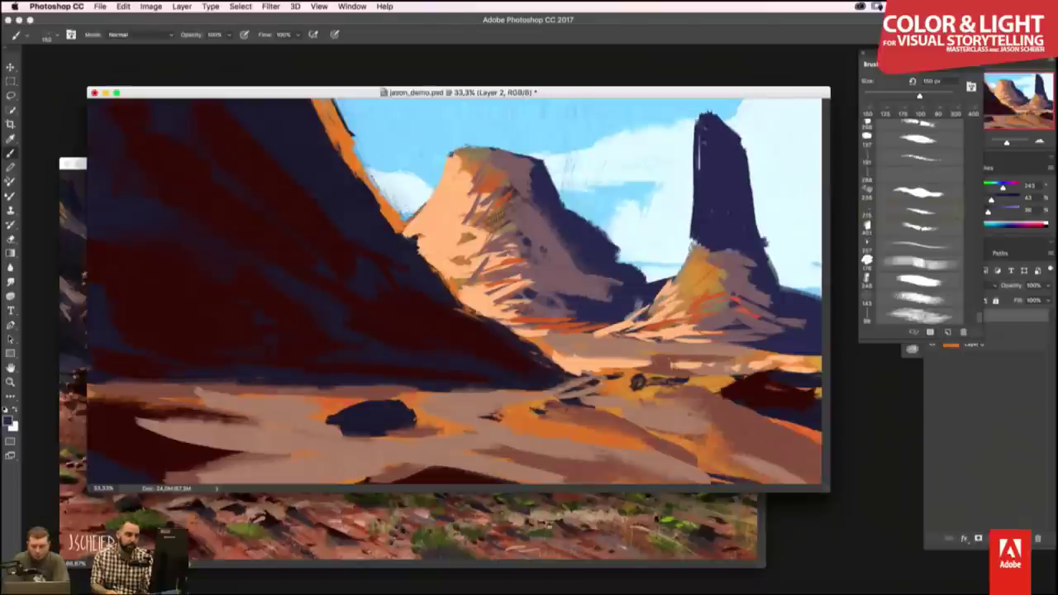
drag(703, 141, 700, 172)
drag(691, 225, 678, 286)
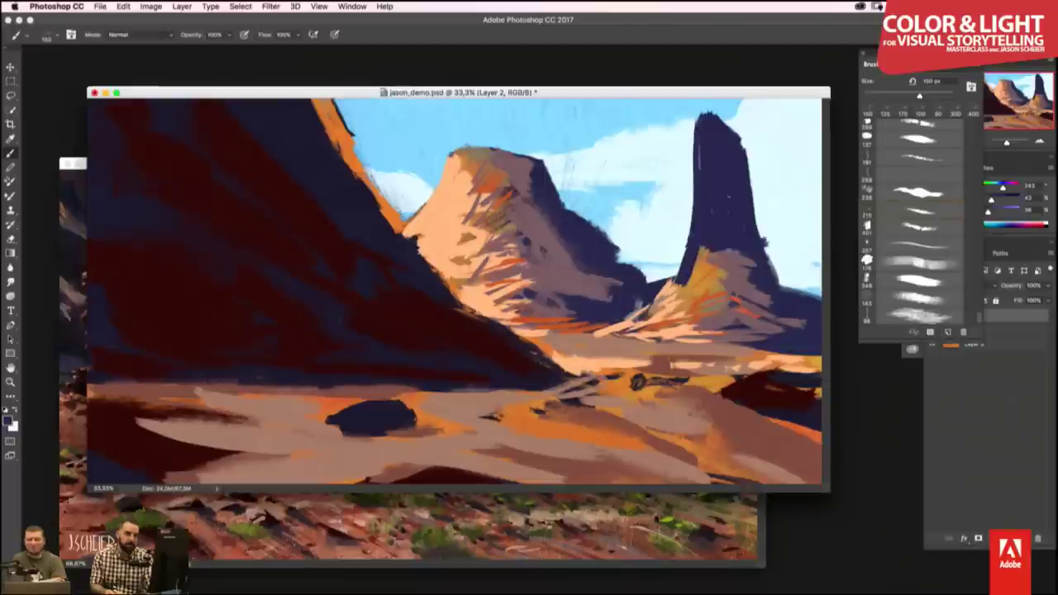
key(bracketright)
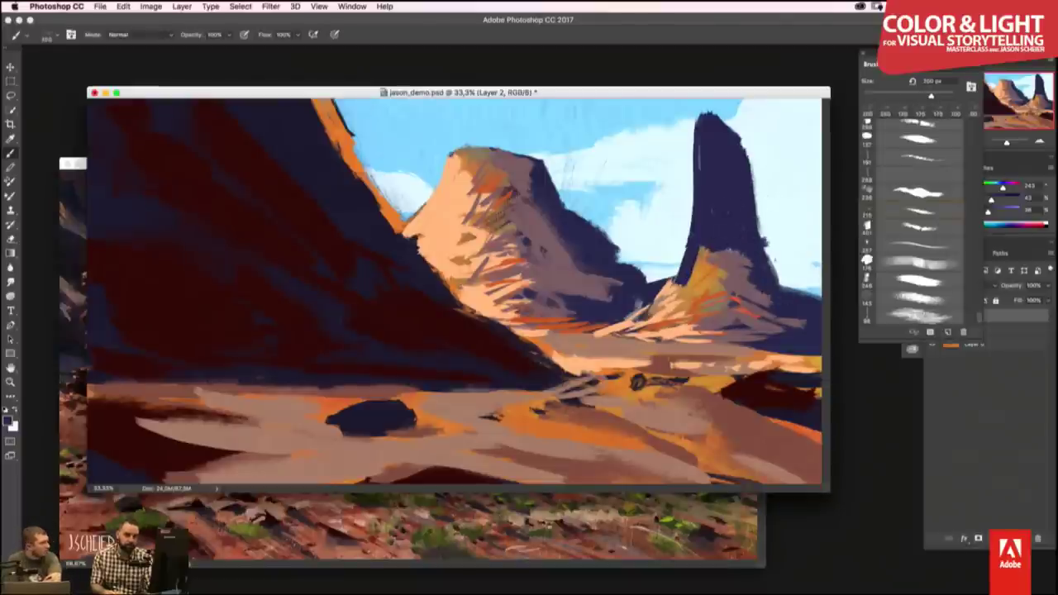
key(bracketleft)
key(bracketleft)
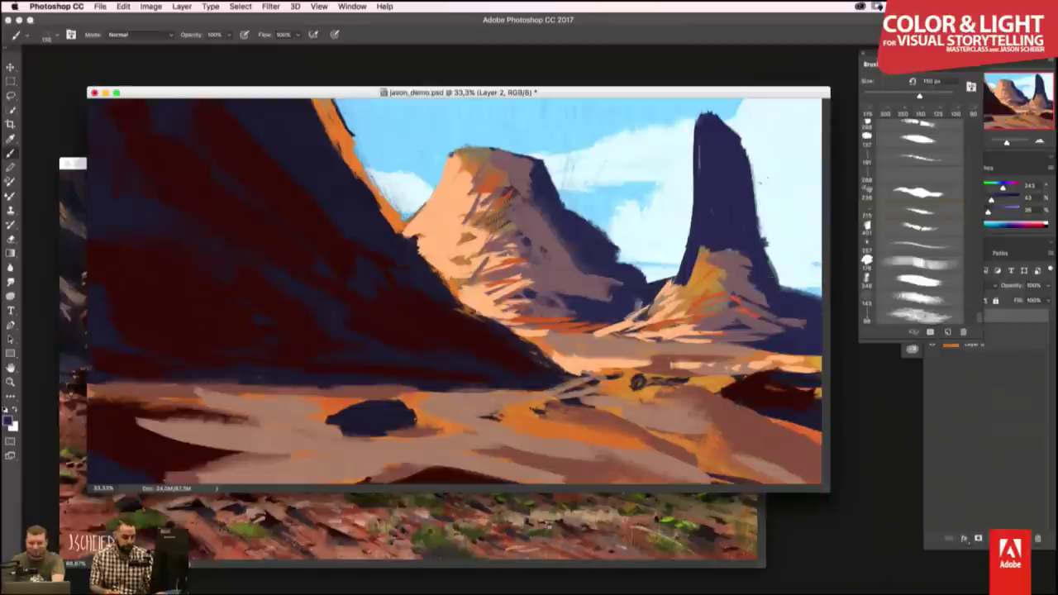
- Sample yellow and paint sunlight on the tall spire's left side and the middle mesa's left face
alt+click(709, 294)
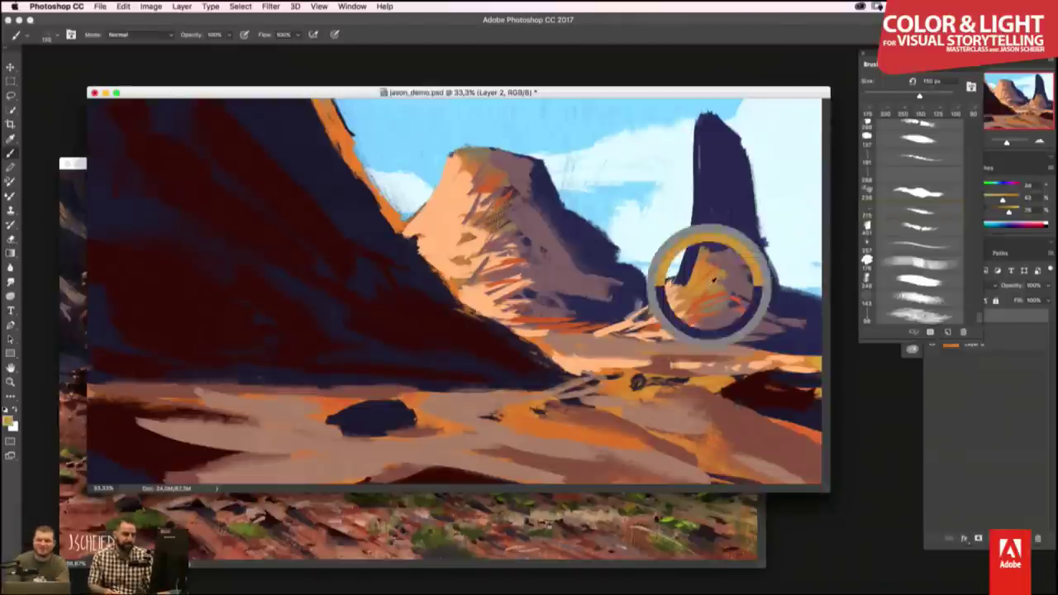
mouse_move(707, 225)
mouse_down()
mouse_move(690, 277)
mouse_move(678, 248)
mouse_up()
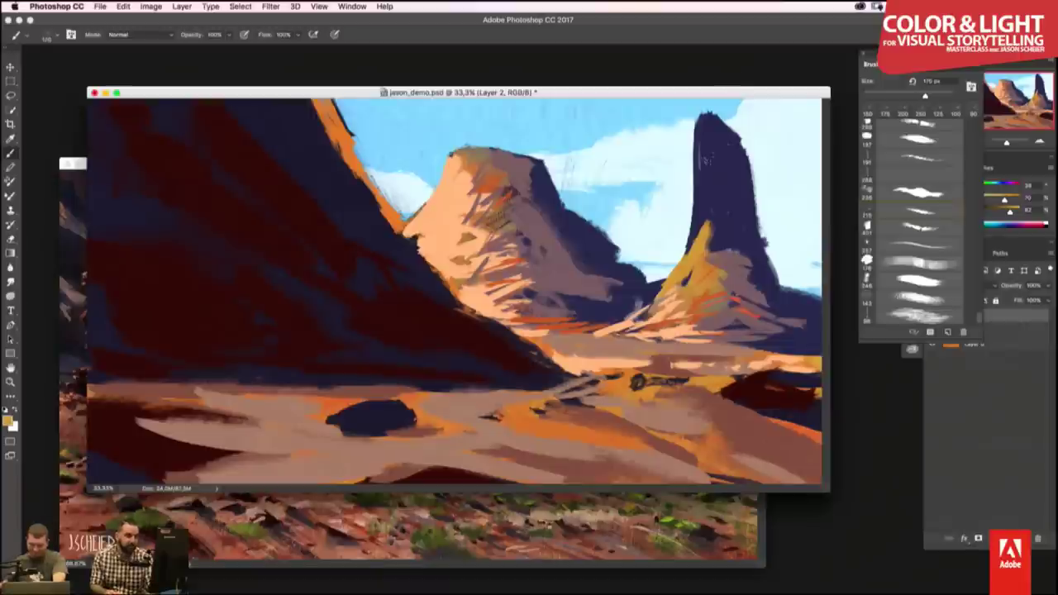
key(bracketright)
key(bracketright)
mouse_move(695, 196)
mouse_down()
mouse_move(696, 128)
mouse_move(698, 253)
mouse_move(719, 248)
mouse_up()
drag(731, 207, 727, 260)
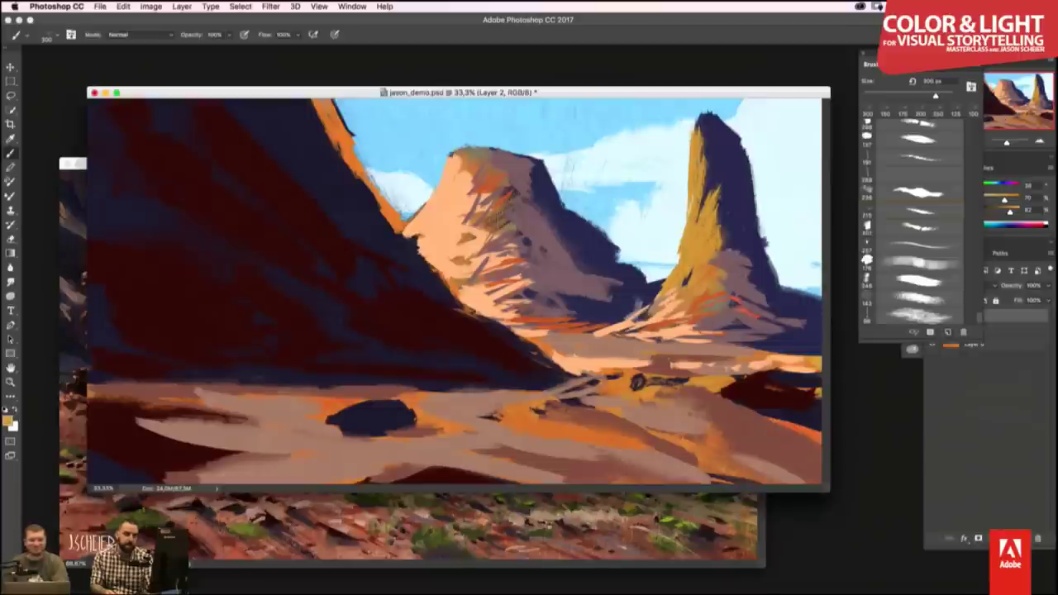
mouse_move(705, 223)
mouse_down()
mouse_move(712, 161)
mouse_move(699, 113)
mouse_up()
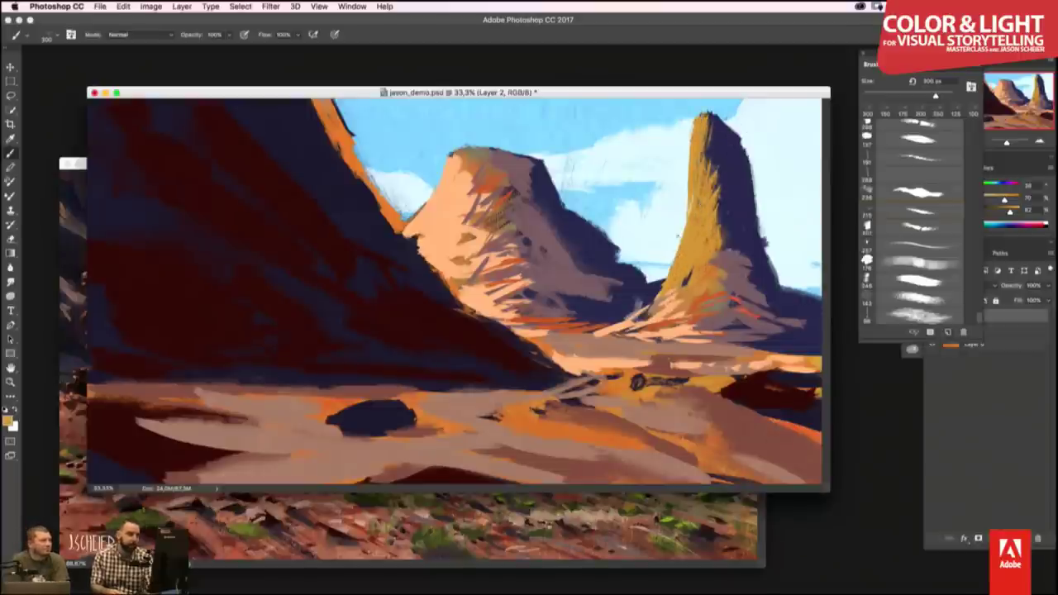
mouse_move(511, 199)
mouse_down()
mouse_move(473, 241)
mouse_move(481, 266)
mouse_up()
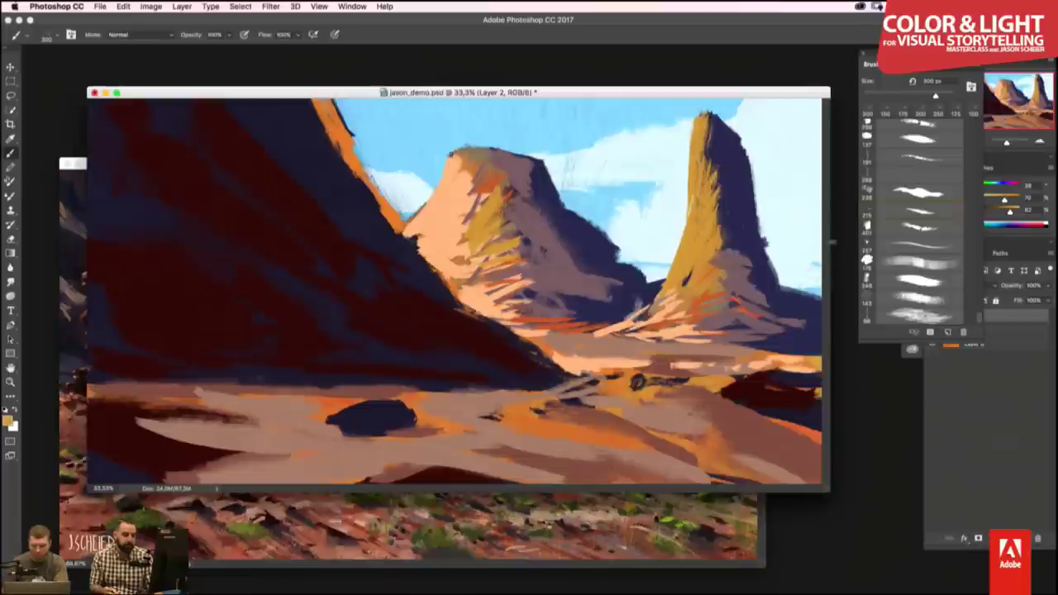
click(633, 500)
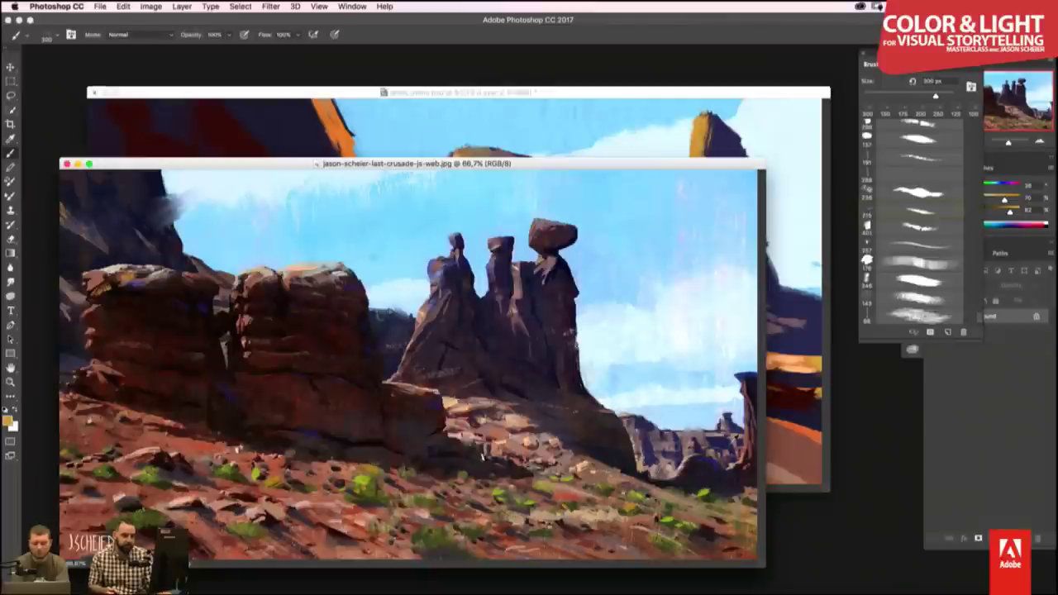
- Sample dark and light blues from the reference and paint the spire's shaded side blue
alt+click(711, 441)
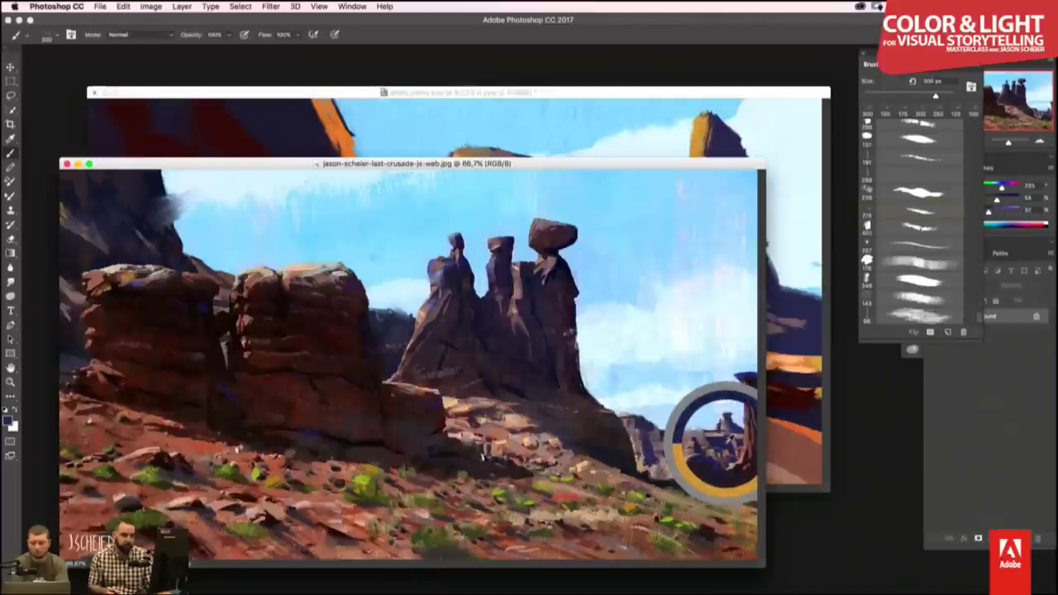
alt+click(431, 263)
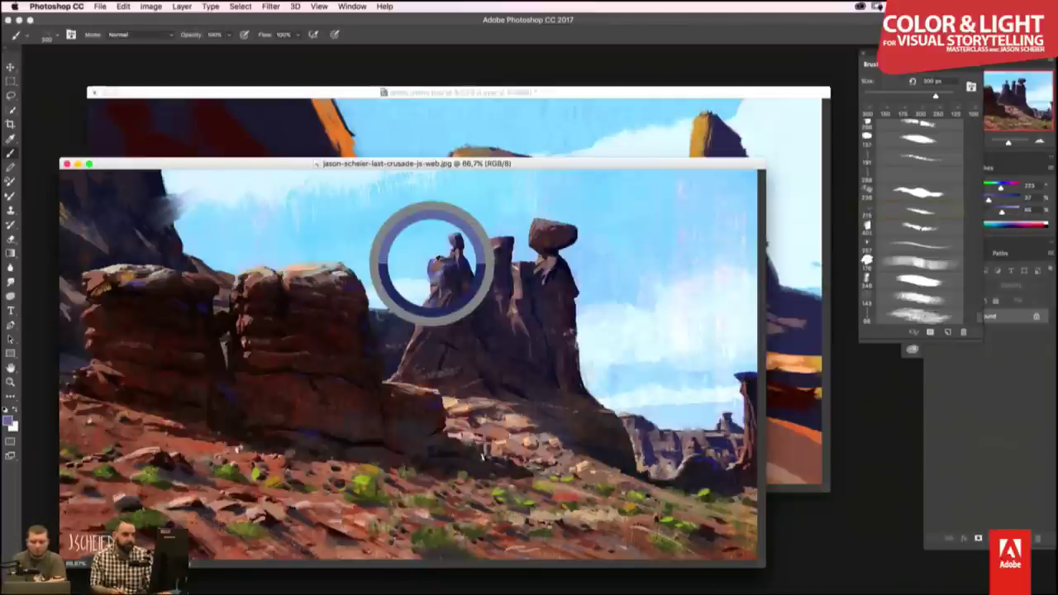
click(778, 188)
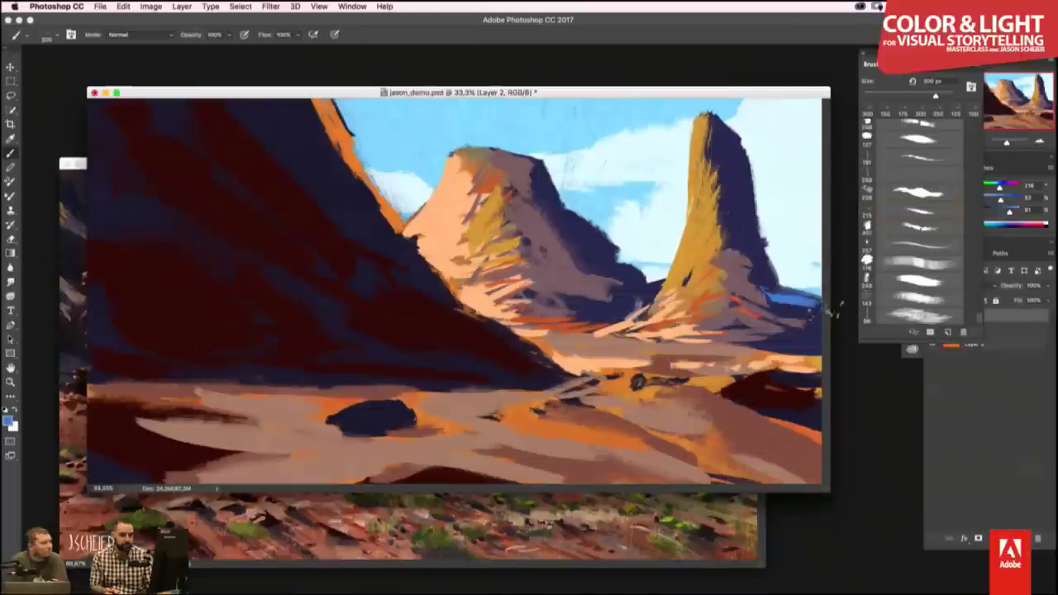
drag(781, 291, 818, 304)
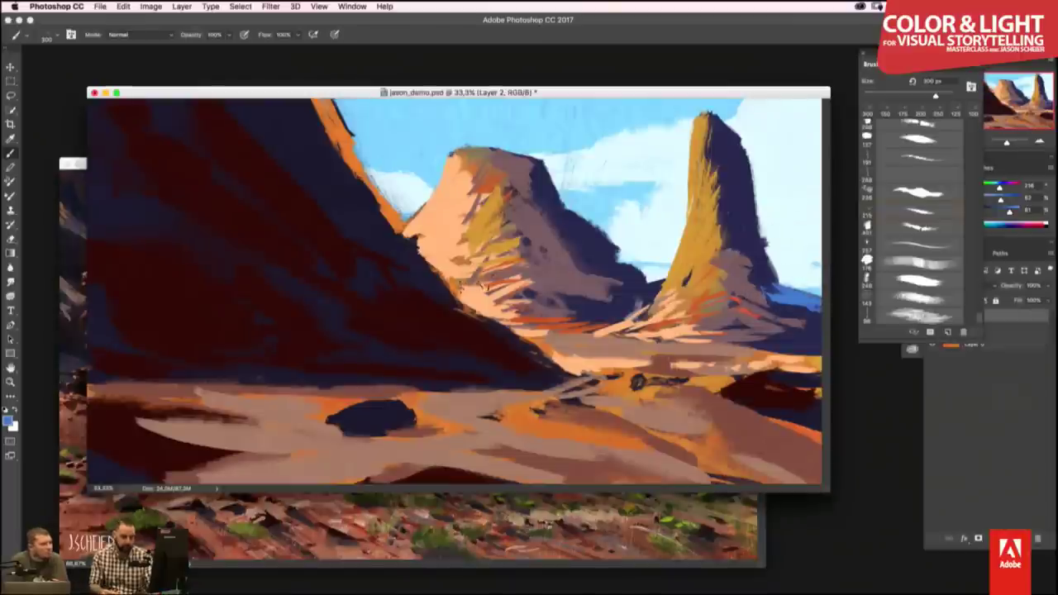
key(bracketleft)
key(bracketleft)
key(bracketleft)
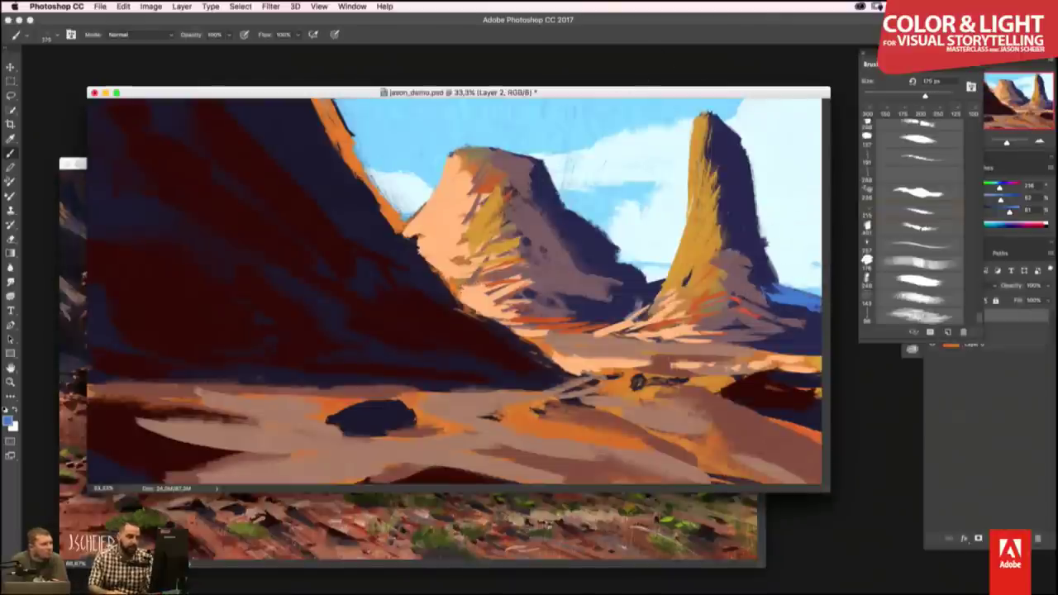
key(bracketright)
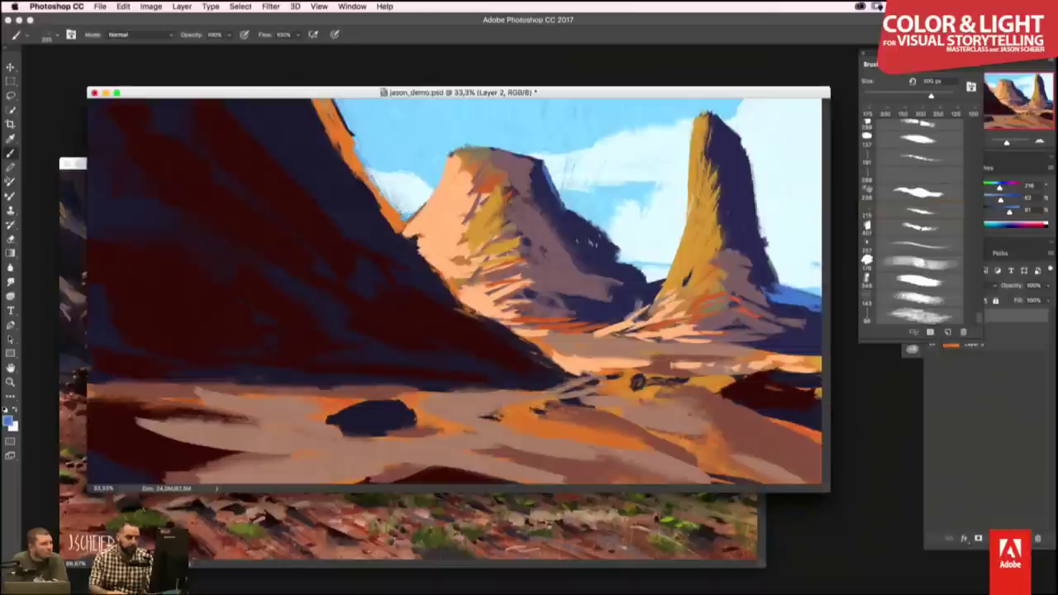
key(bracketright)
key(bracketright)
drag(562, 213, 661, 297)
mouse_move(611, 240)
mouse_down()
mouse_move(666, 293)
mouse_move(669, 314)
mouse_up()
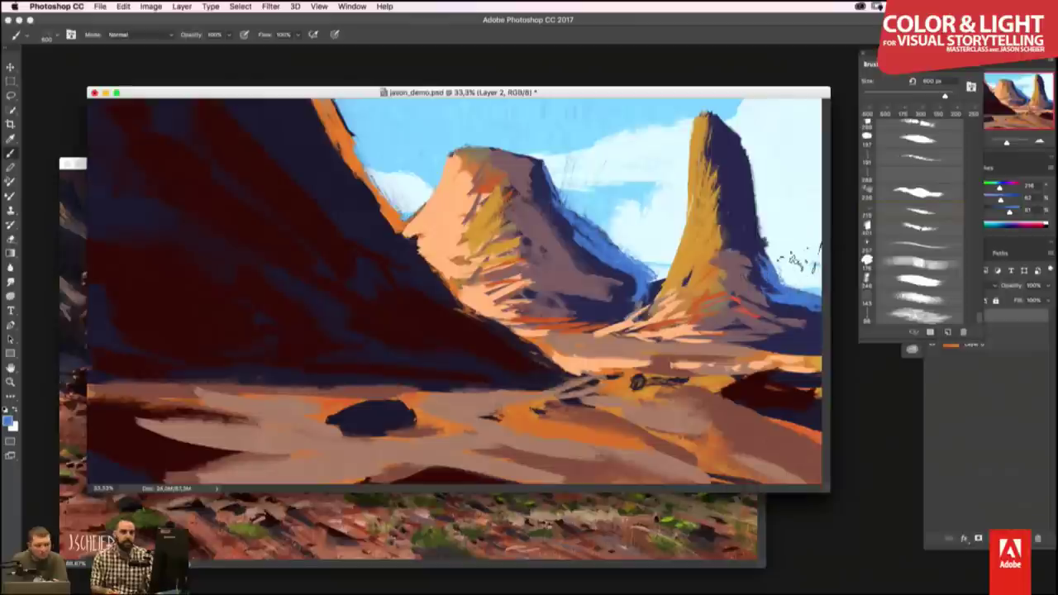
- Erase a horizontal band across the tall spire back to sky
key(e)
drag(753, 189, 761, 191)
mouse_move(690, 203)
mouse_down()
mouse_move(761, 190)
mouse_move(720, 129)
mouse_up()
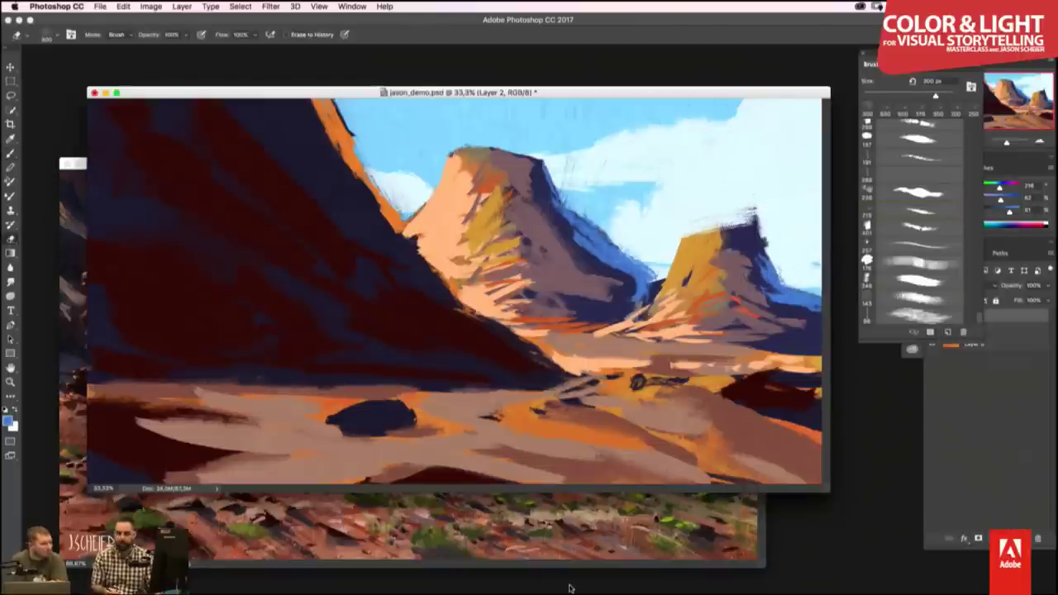
- Erase the spire's top to sky, then cap it and its left slope with blue strokes
drag(761, 221, 720, 217)
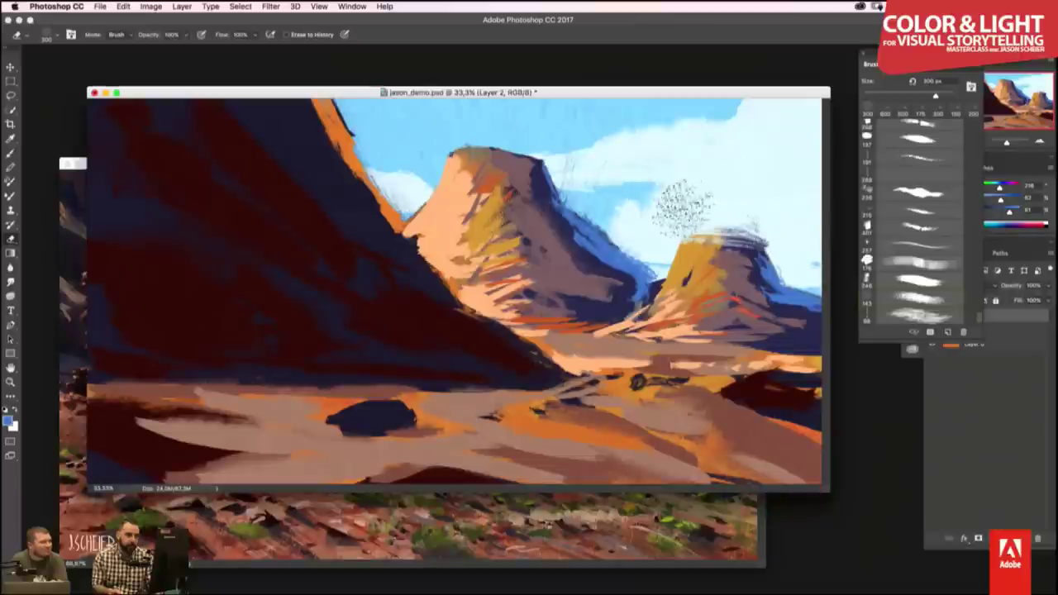
key(b)
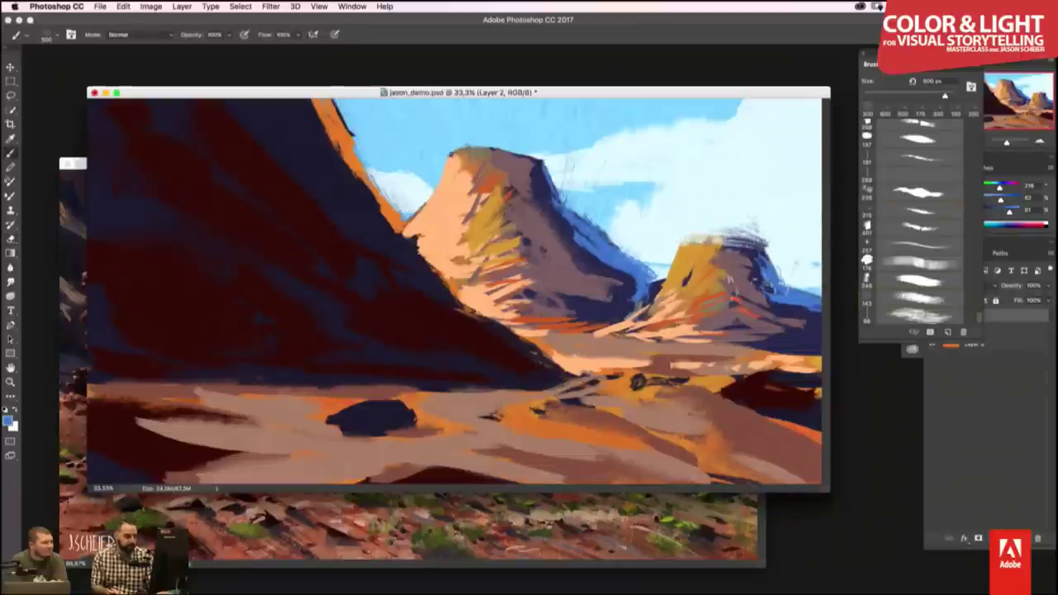
key(bracketleft)
key(bracketleft)
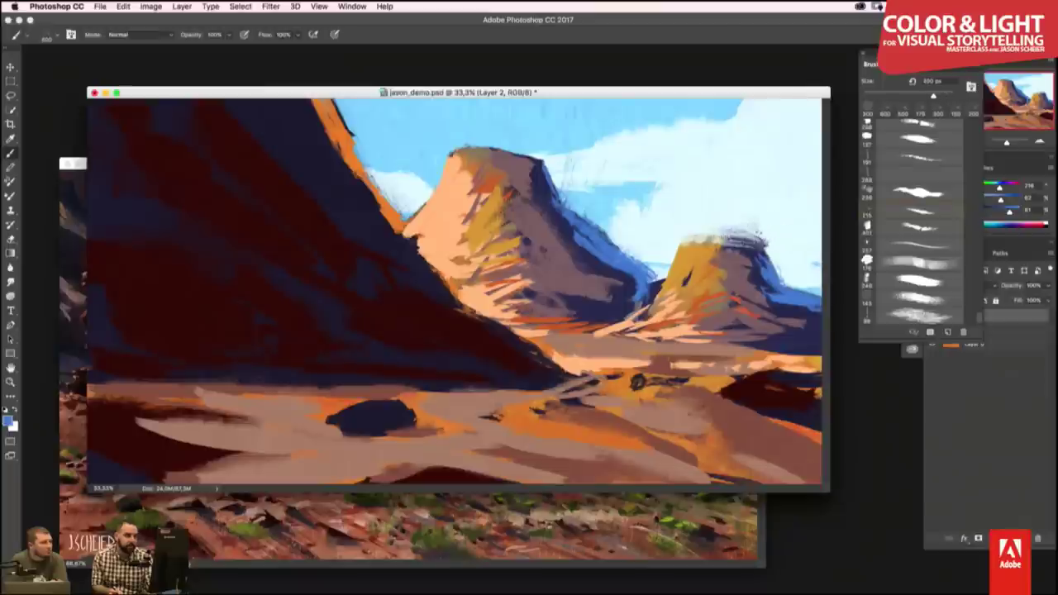
drag(740, 234, 763, 235)
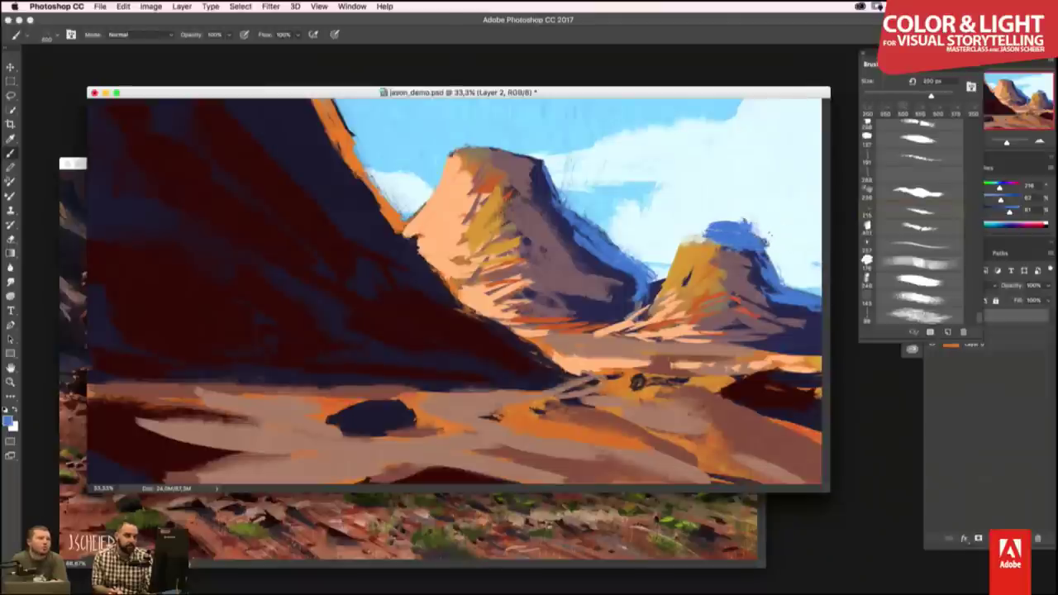
key(bracketleft)
key(bracketleft)
key(bracketleft)
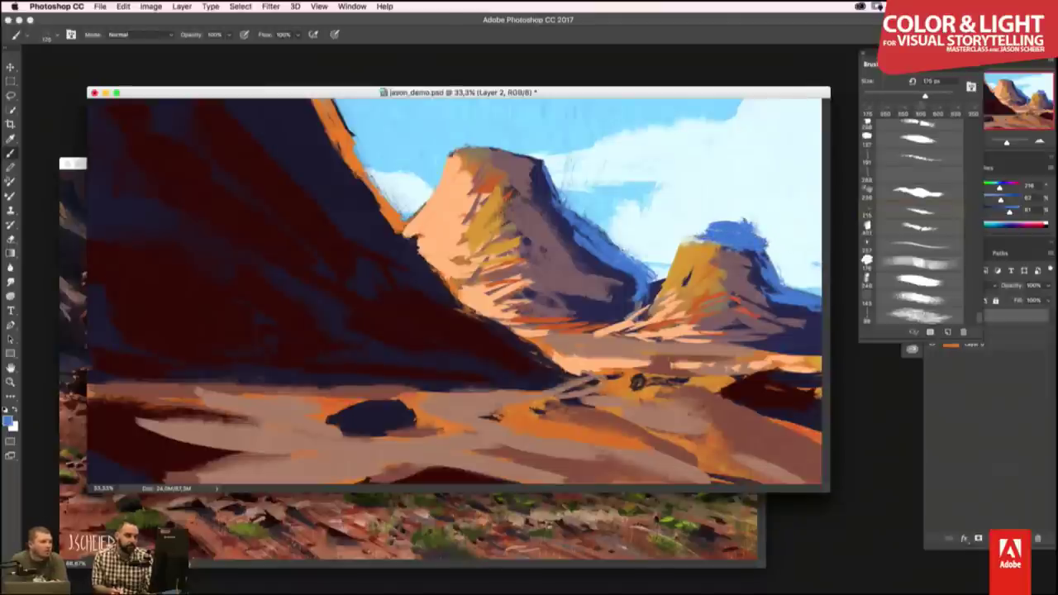
mouse_move(612, 240)
mouse_down()
mouse_move(672, 258)
mouse_move(664, 288)
mouse_up()
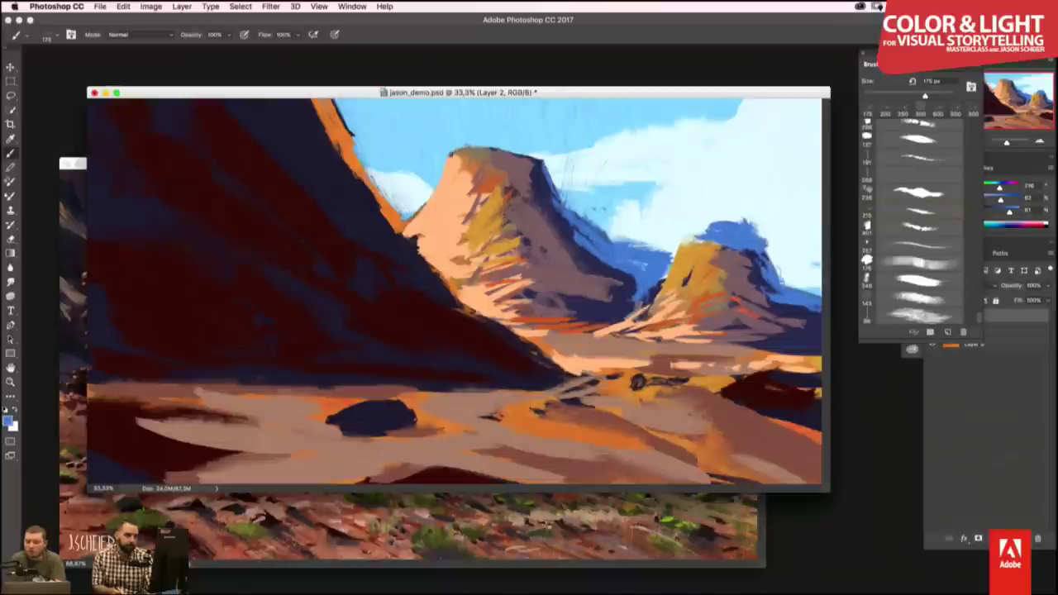
key(bracketright)
key(bracketright)
key(bracketright)
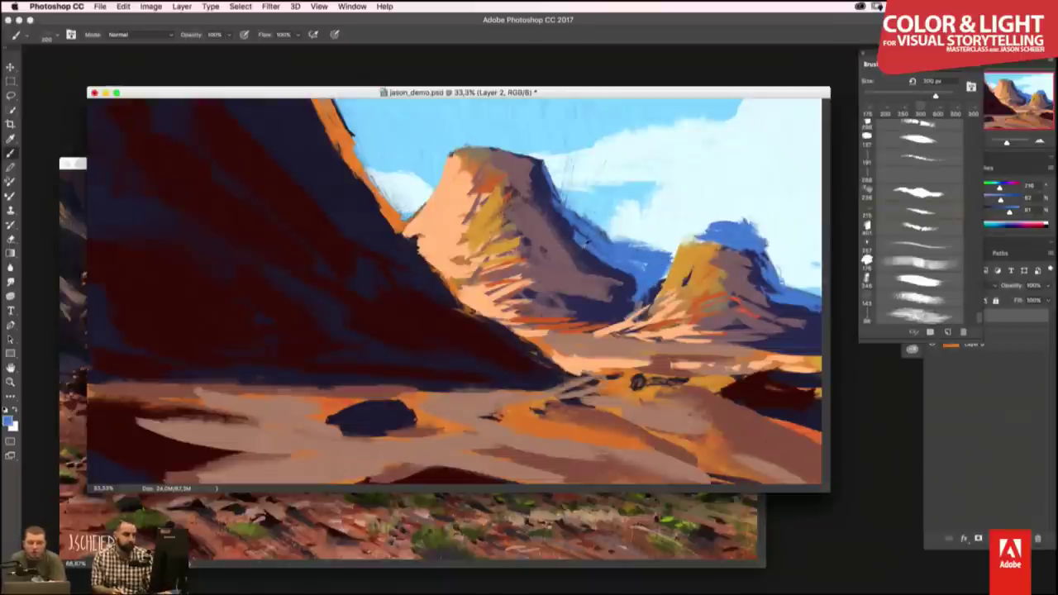
- With a 300 px brush, paint a dark purple rock mass rising into a peak over the sky
mouse_move(528, 142)
mouse_down()
mouse_move(665, 177)
mouse_move(665, 252)
mouse_up()
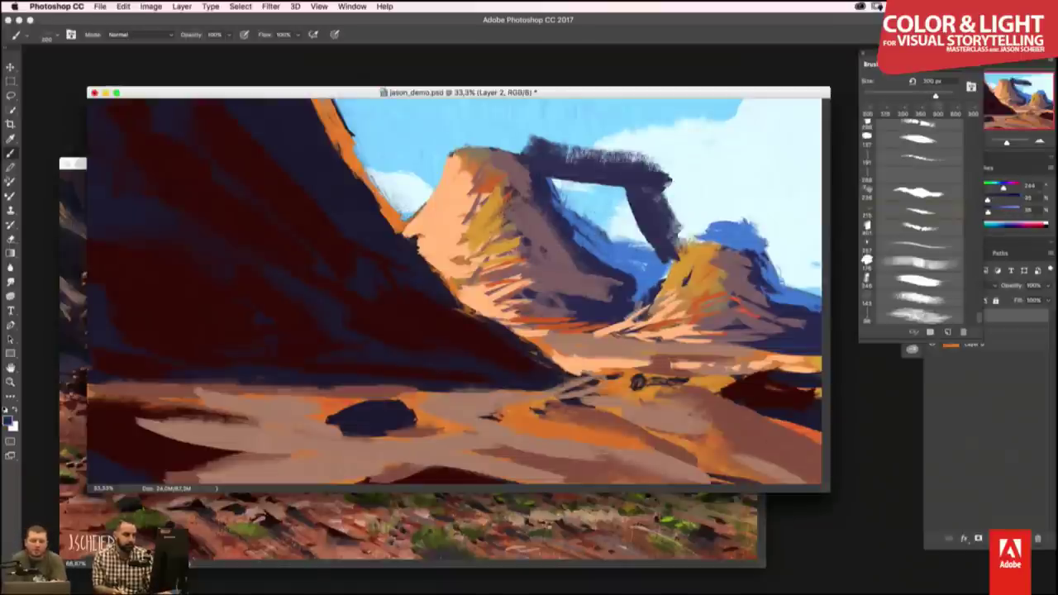
drag(562, 182, 637, 248)
mouse_move(546, 206)
mouse_down()
mouse_move(603, 252)
mouse_move(686, 289)
mouse_up()
drag(636, 265, 640, 314)
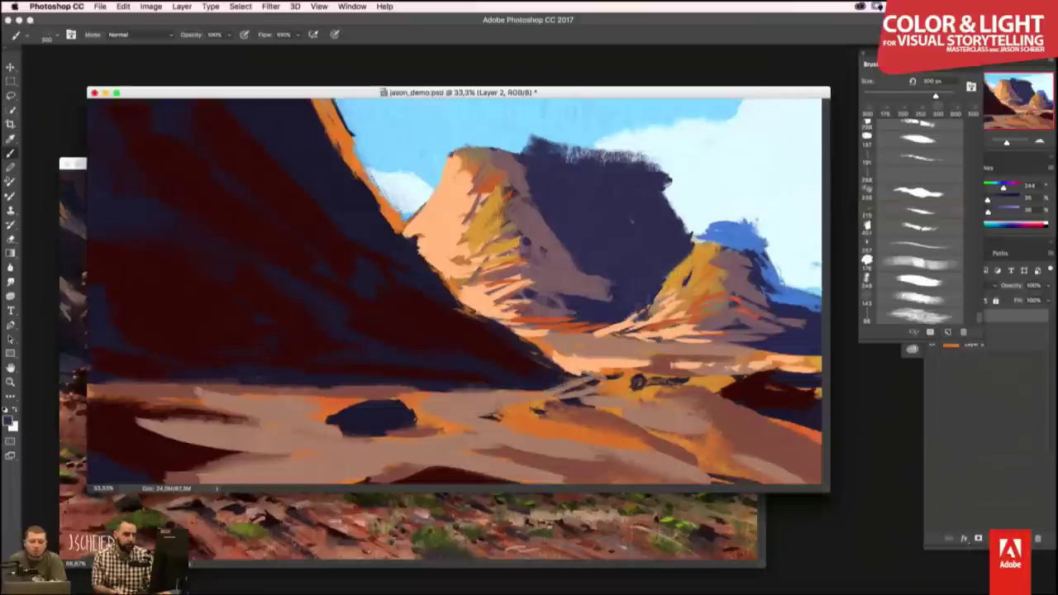
mouse_move(635, 157)
mouse_down()
mouse_move(603, 130)
mouse_move(618, 117)
mouse_move(678, 157)
mouse_move(719, 231)
mouse_up()
drag(702, 158, 711, 244)
drag(661, 190, 673, 214)
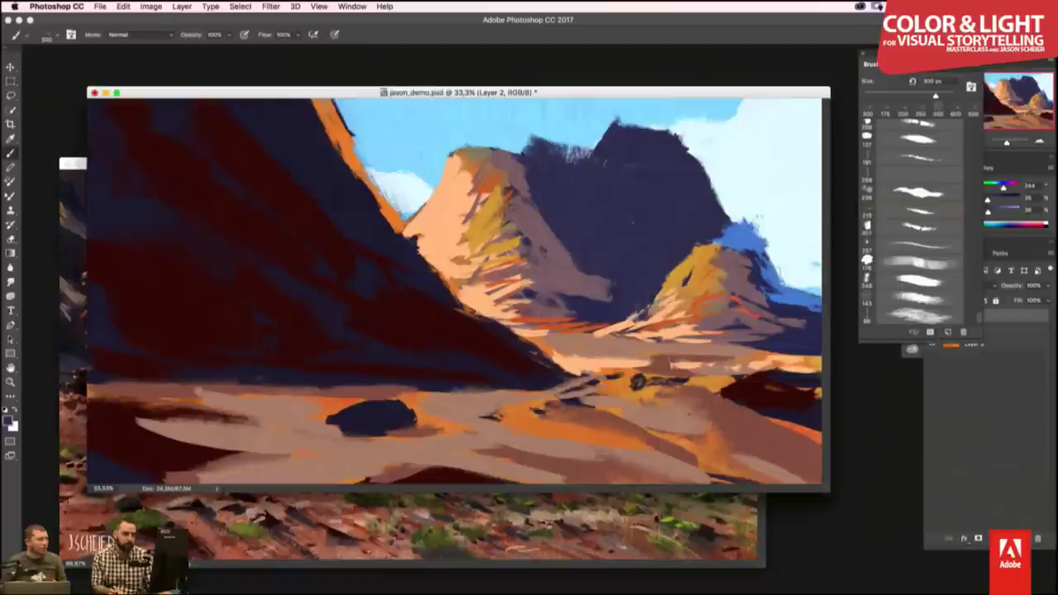
drag(737, 223, 725, 232)
- Sample blue and paint light along the purple peak's top, right ridge, ledges and upper-left edge
alt+click(734, 236)
mouse_move(611, 132)
mouse_down()
mouse_move(686, 148)
mouse_move(702, 165)
mouse_up()
drag(663, 134, 740, 232)
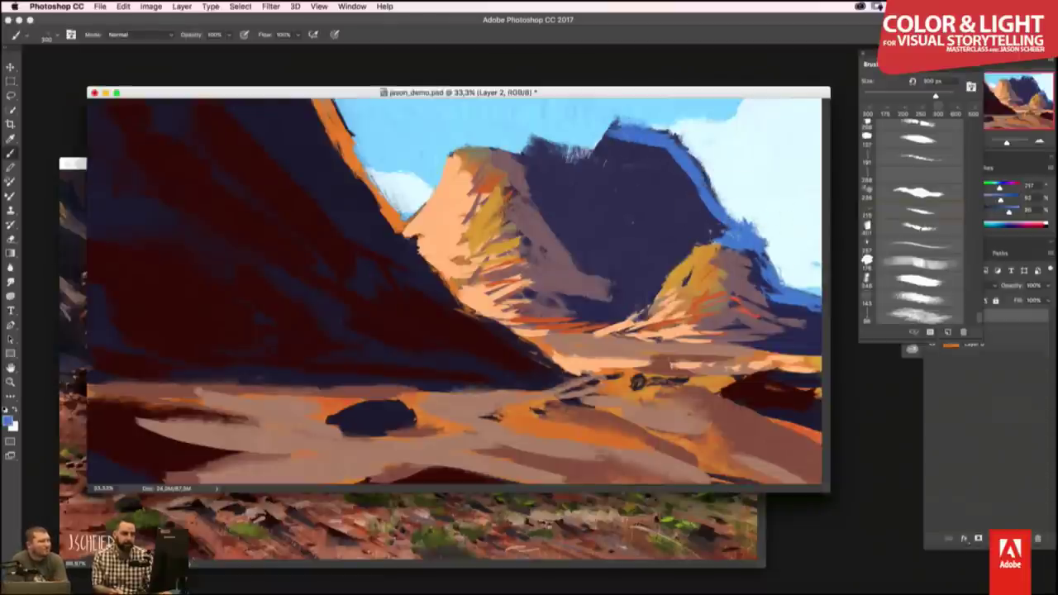
drag(669, 213, 724, 228)
drag(584, 158, 674, 192)
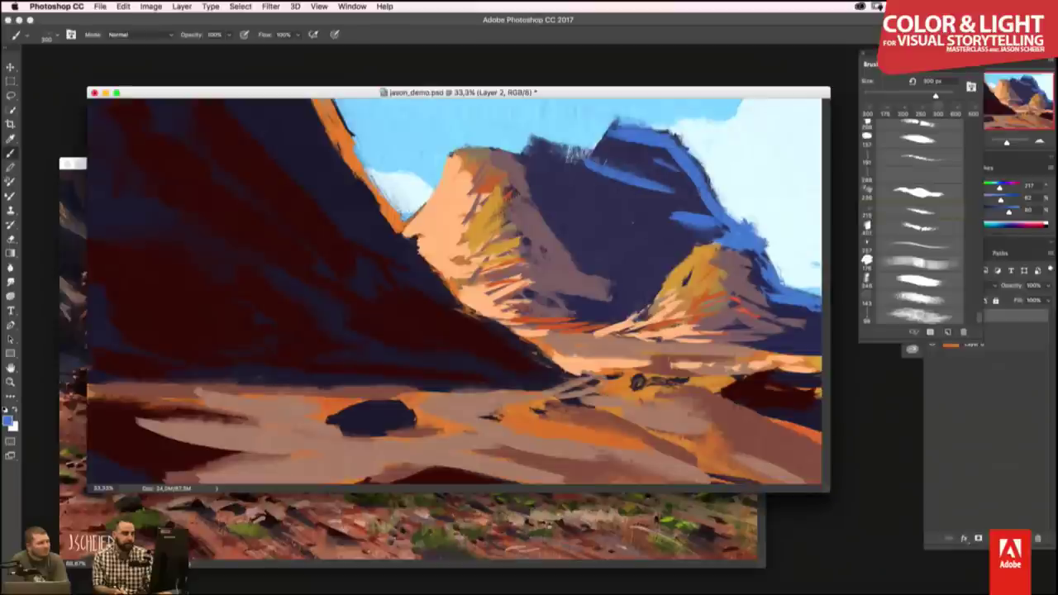
drag(514, 151, 584, 175)
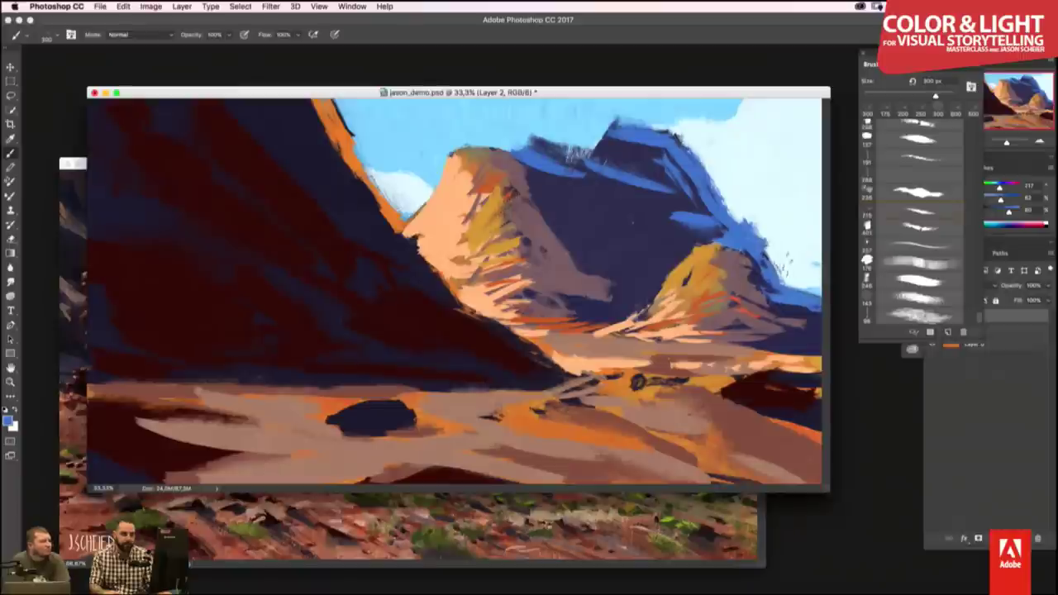
- Extend the right mountain's blue edge and add small light strokes on the dark peak
drag(783, 263, 780, 282)
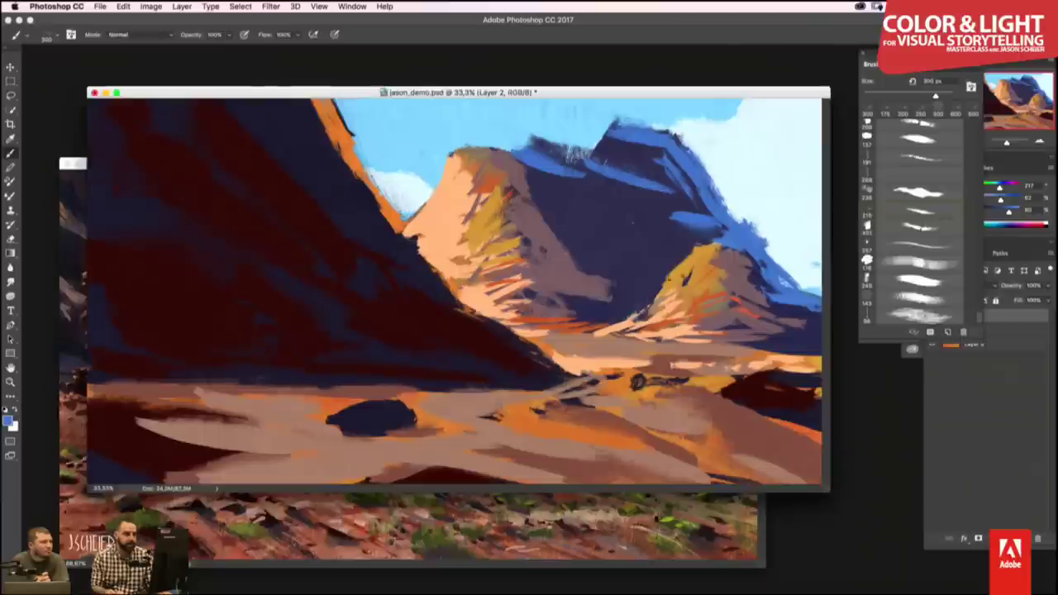
alt+click(725, 256)
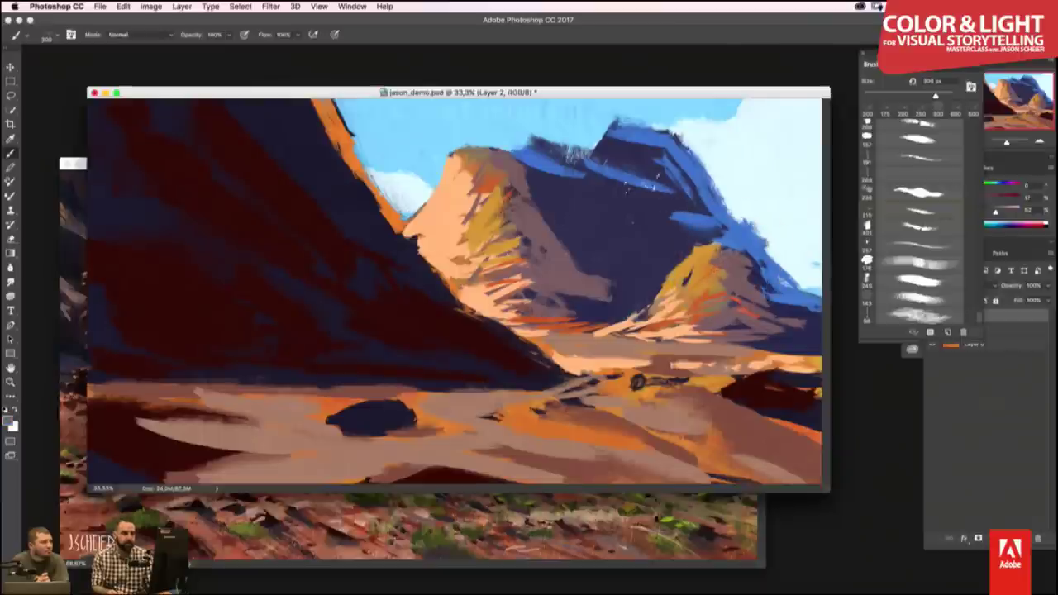
drag(627, 221, 655, 211)
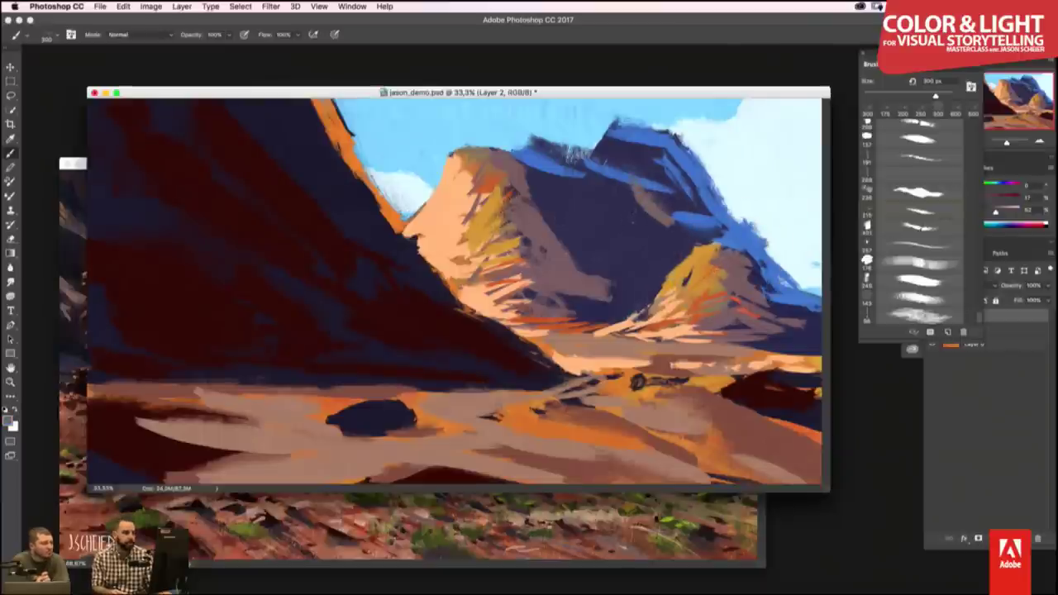
alt+click(490, 177)
- Paint a dark-orange stroke across the sunlit middle peak's face
drag(499, 195, 442, 228)
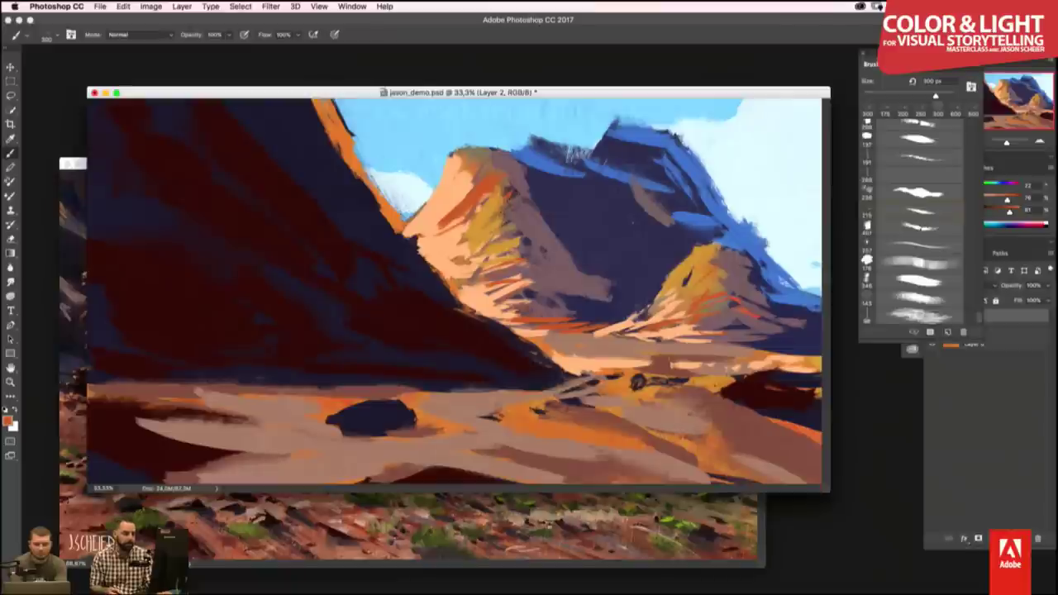
- Choose bright red and paint accents on the right mountain base and middle peak's face
drag(1007, 199, 1015, 199)
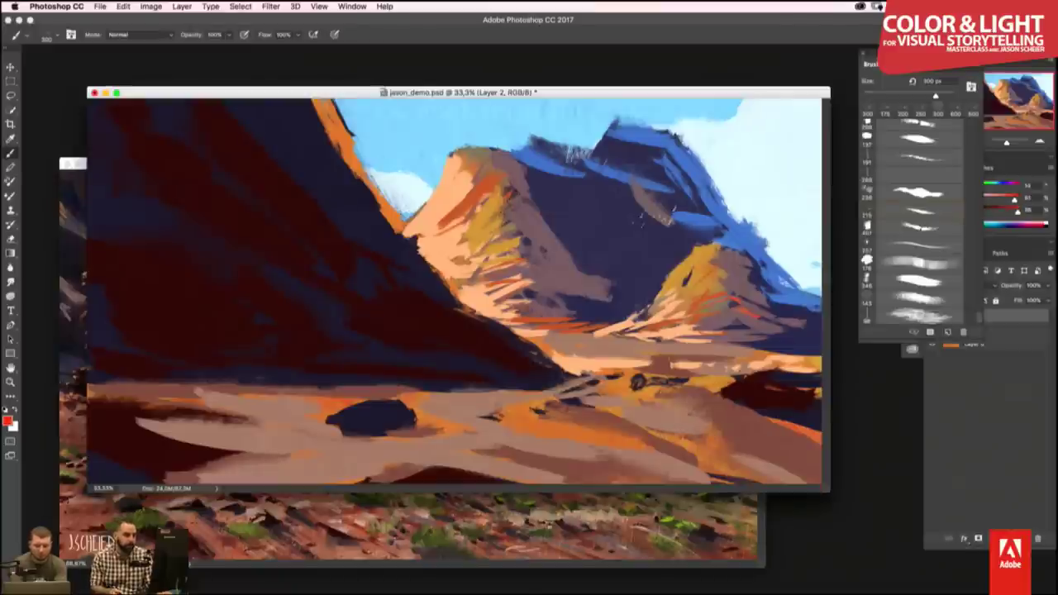
click(618, 242)
mouse_move(665, 286)
mouse_down()
mouse_move(643, 320)
mouse_move(605, 319)
mouse_up()
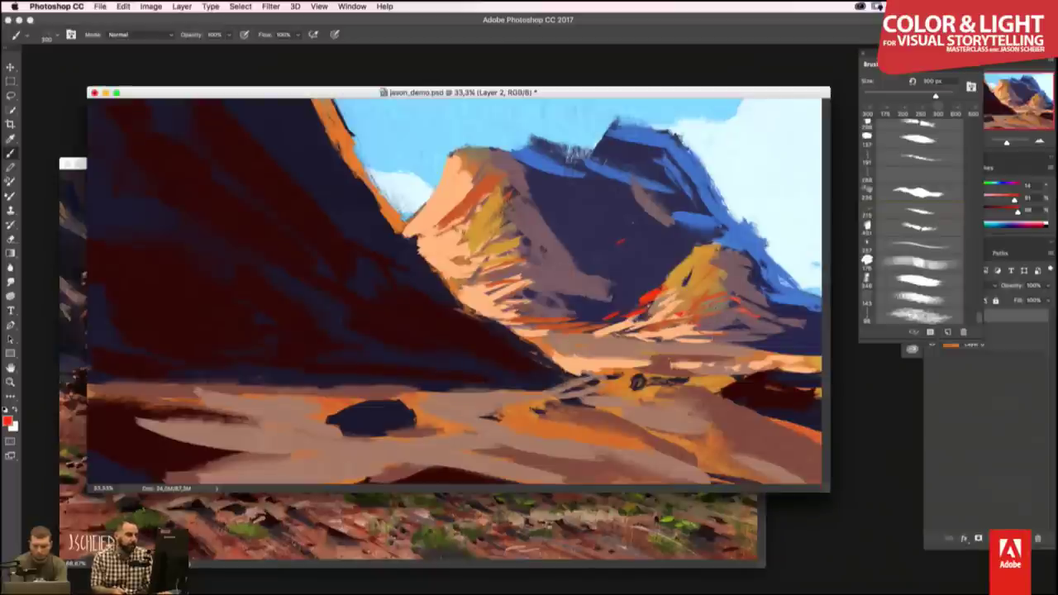
drag(446, 213, 431, 229)
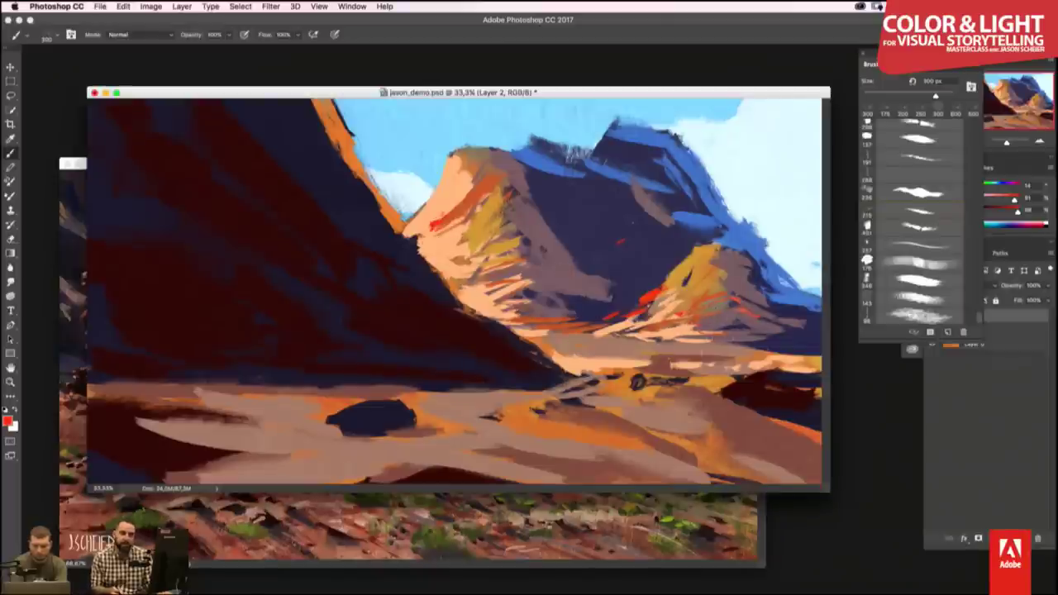
- Shrink the brush to 150 then 125 px and add thin red streaks along the right mountain base
key(bracketleft)
key(bracketleft)
key(bracketleft)
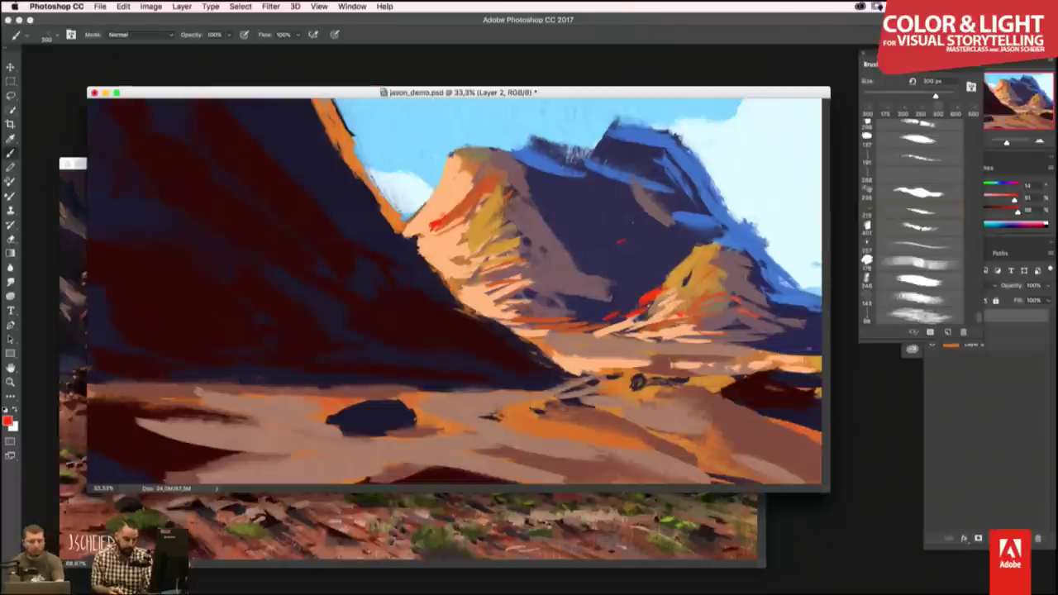
drag(678, 340, 736, 344)
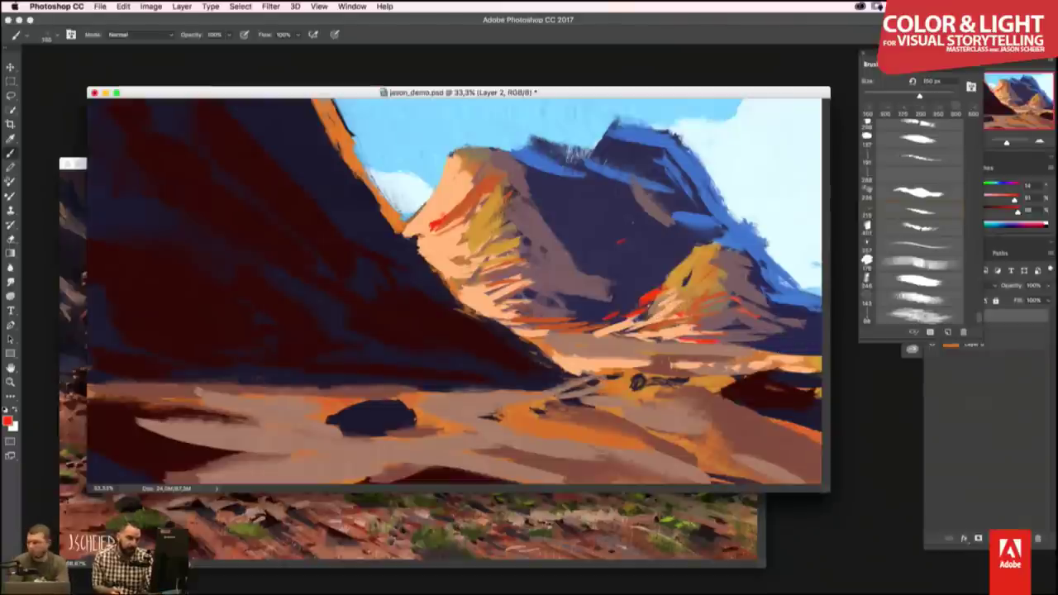
key(bracketleft)
drag(662, 339, 582, 335)
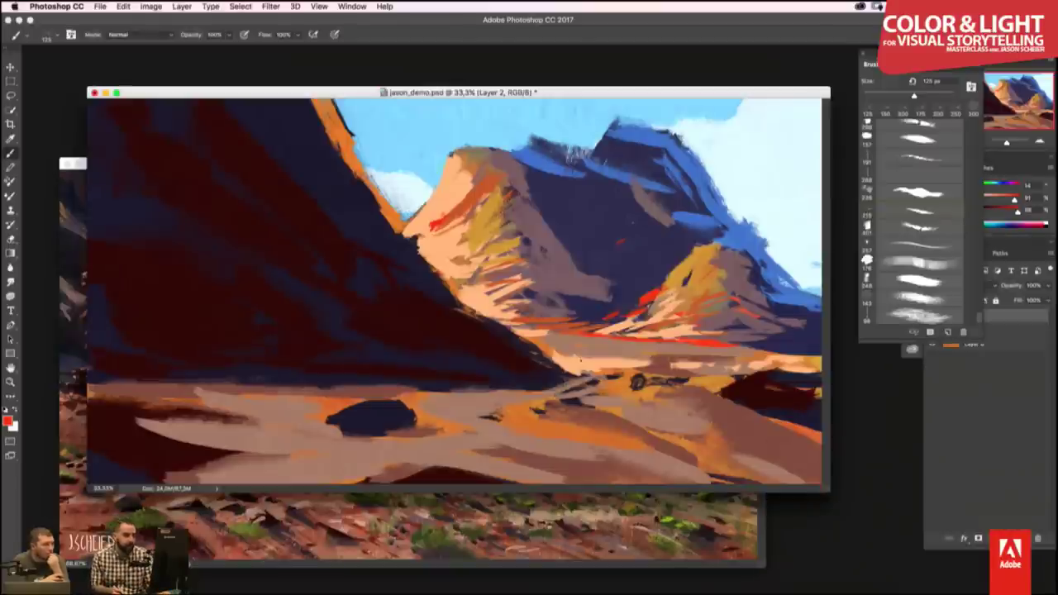
alt+click(586, 359)
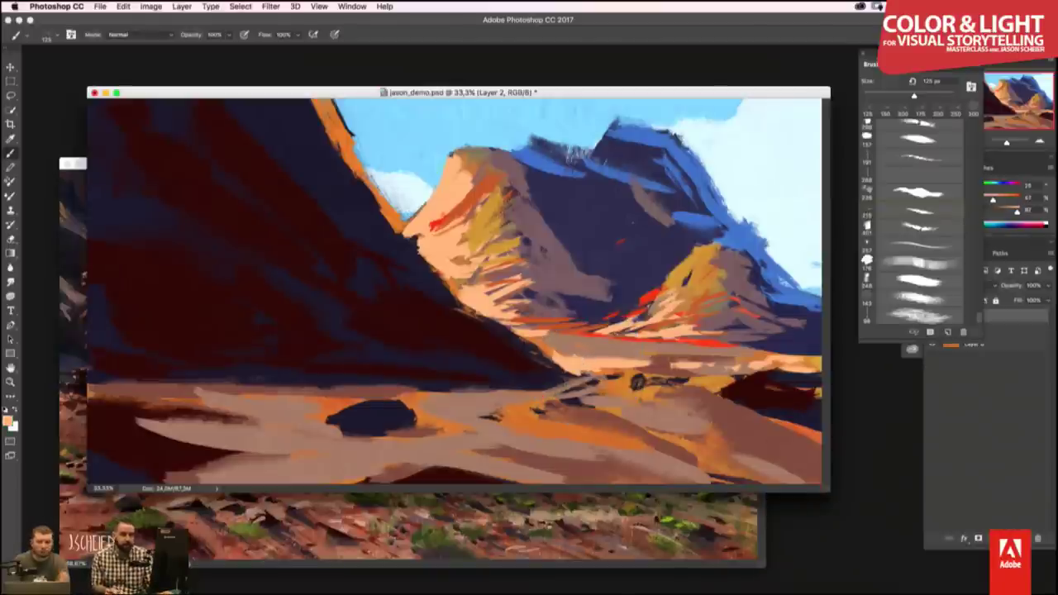
- Paint pale peach strokes on the valley floor along the red streak, then shrink the brush
click(1010, 173)
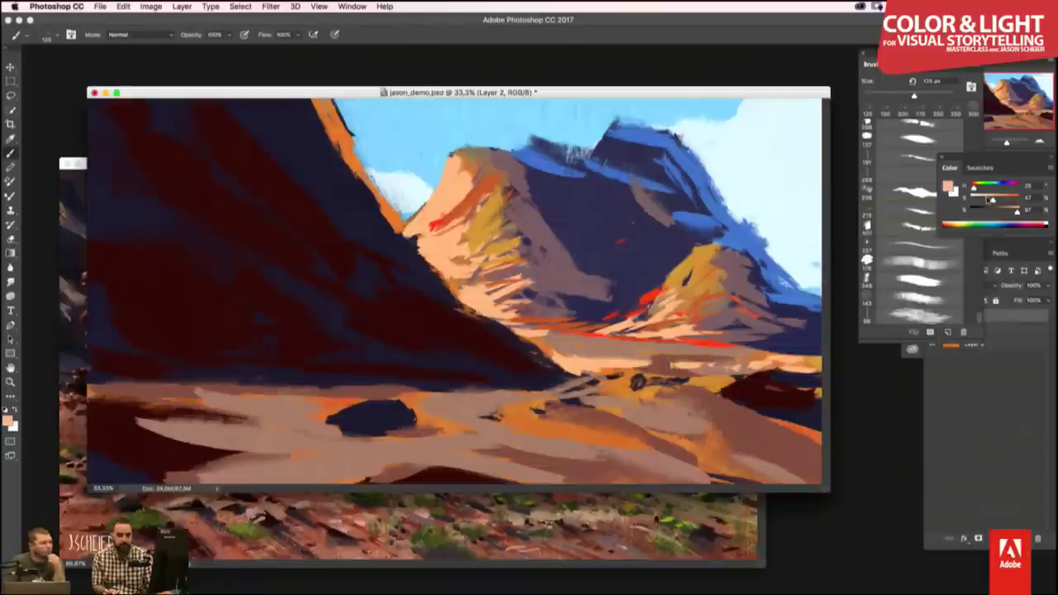
mouse_move(1018, 213)
mouse_down()
mouse_move(1025, 220)
mouse_move(984, 202)
mouse_up()
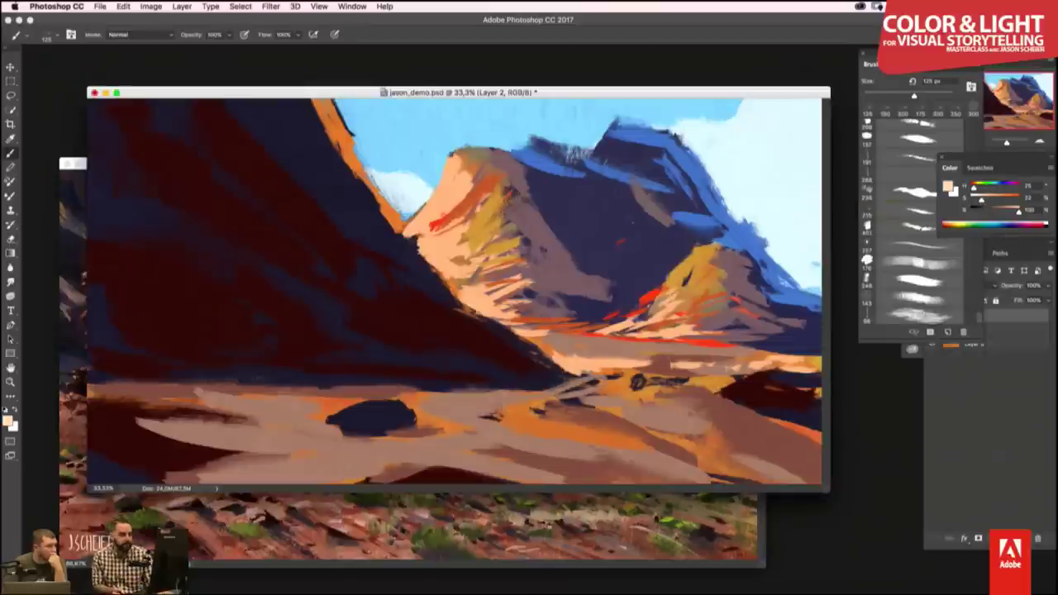
mouse_move(550, 357)
mouse_down()
mouse_move(648, 360)
mouse_move(657, 338)
mouse_up()
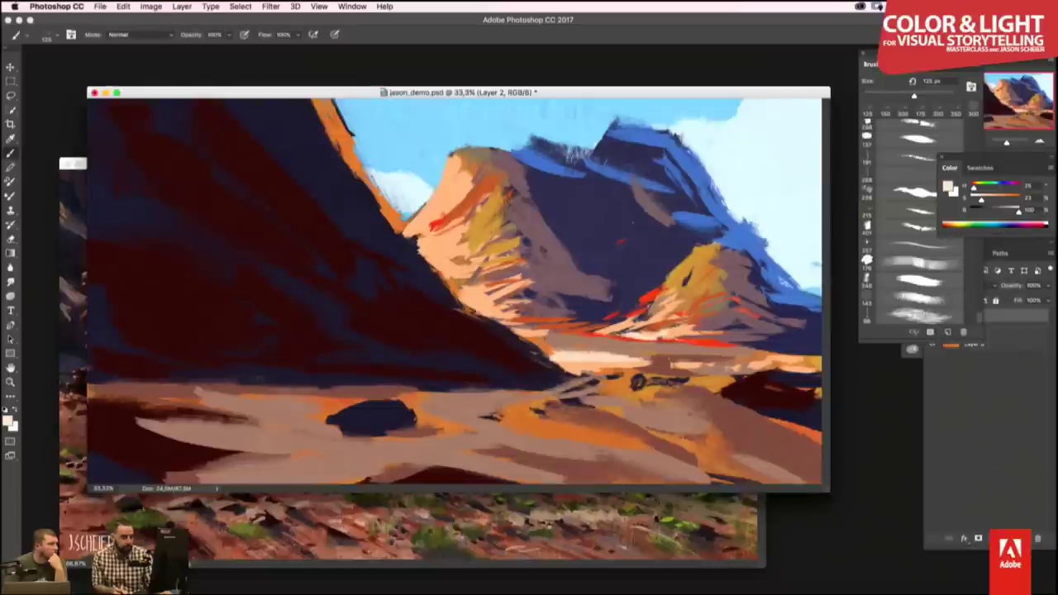
drag(524, 341, 640, 334)
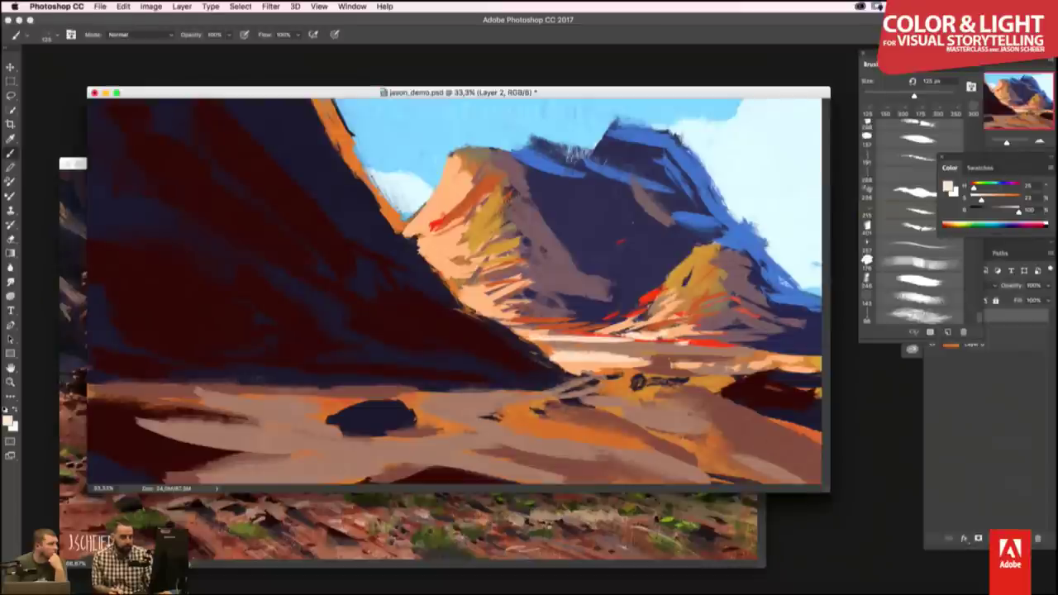
key(bracketleft)
key(bracketleft)
key(bracketleft)
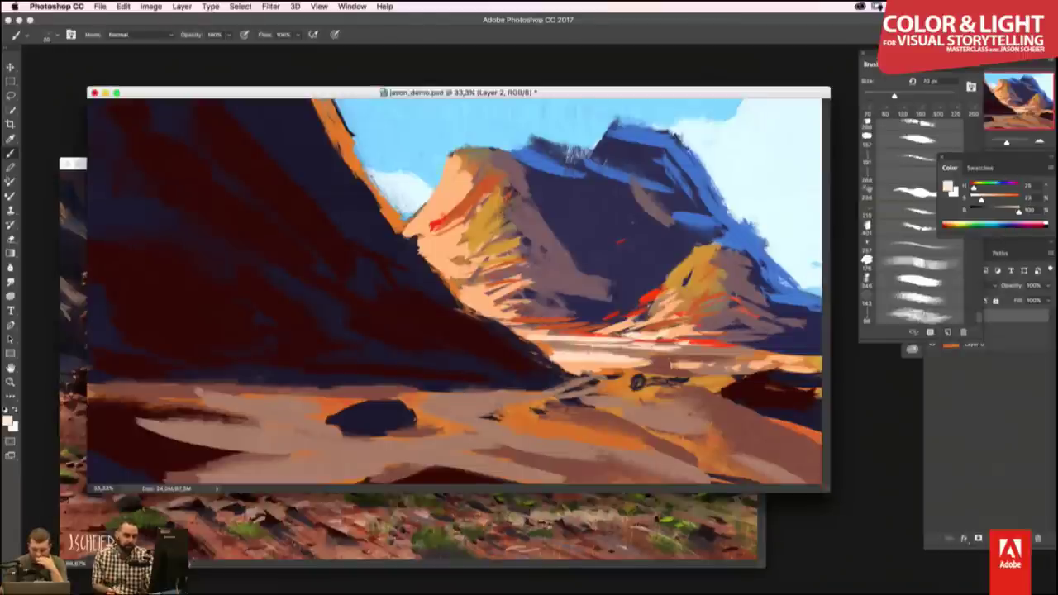
- Add saturated orange strokes along the pale ground band
alt+click(661, 314)
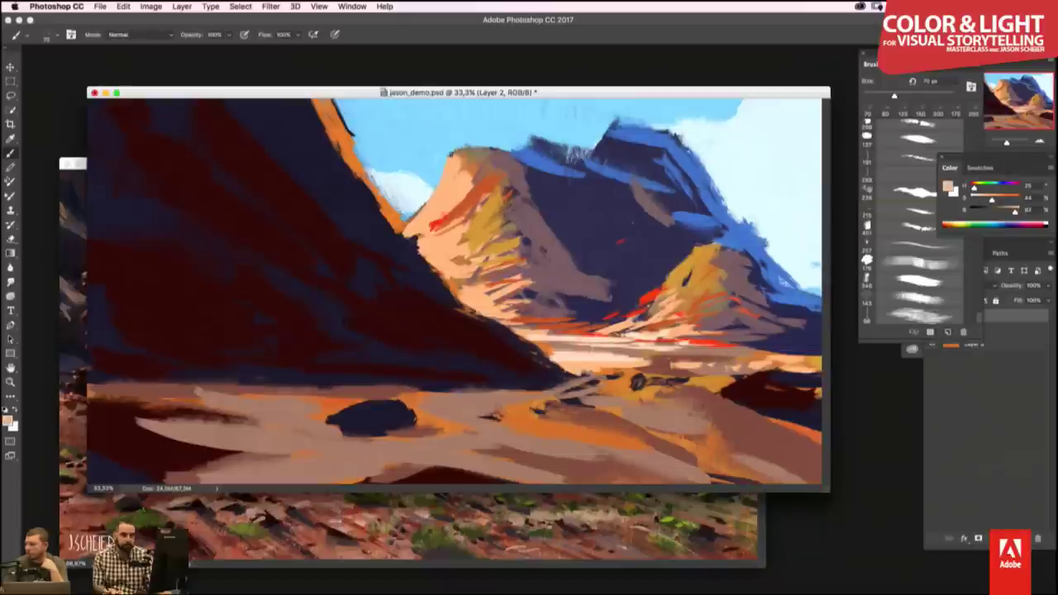
drag(993, 201, 1000, 201)
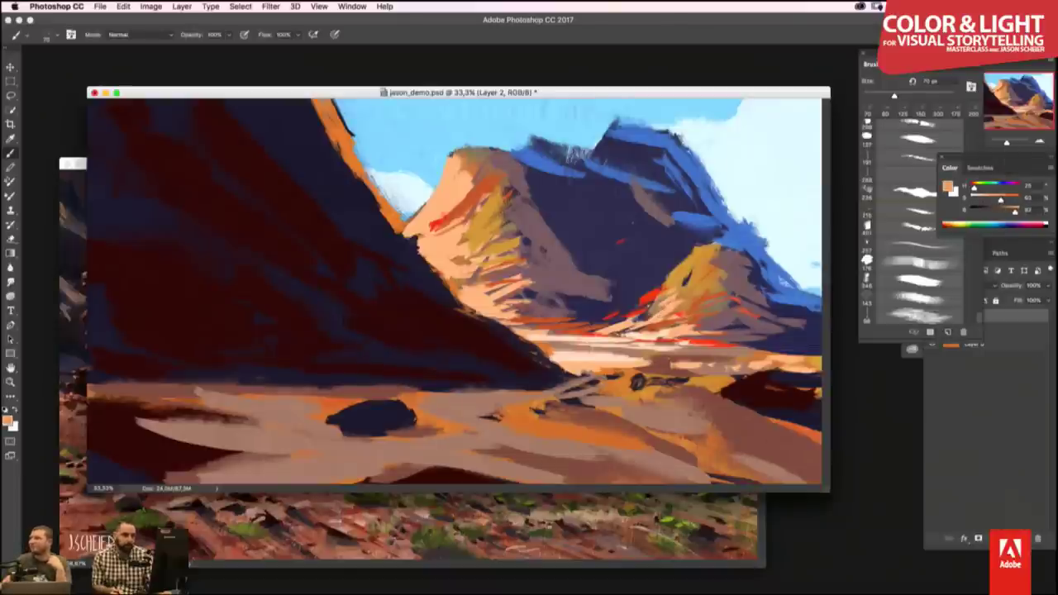
drag(605, 355, 757, 351)
drag(652, 354, 771, 357)
- Add thin dark red-brown strokes across the lit ground
alt+click(696, 348)
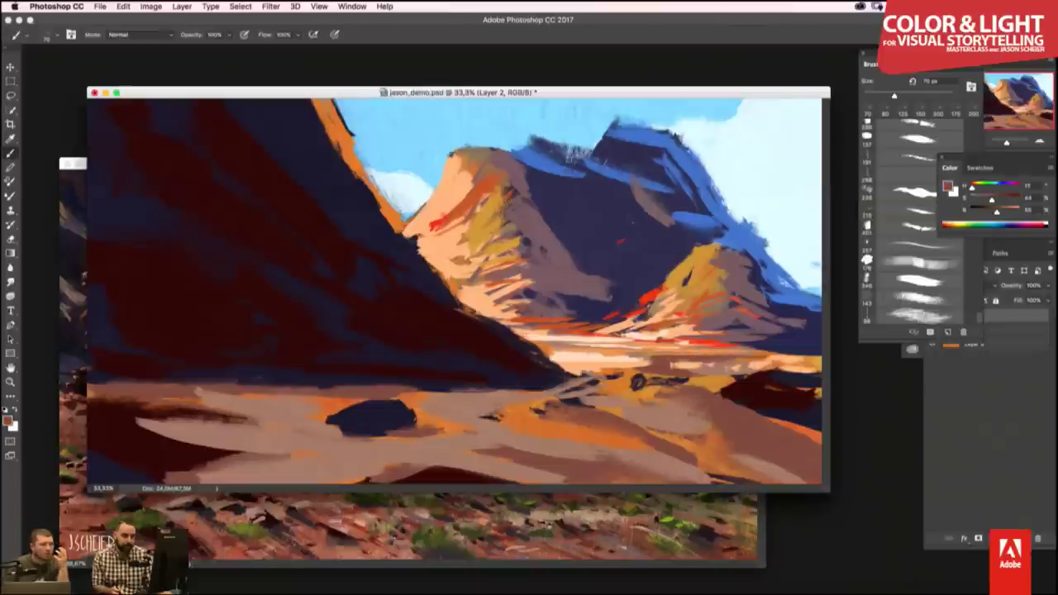
drag(616, 354, 642, 354)
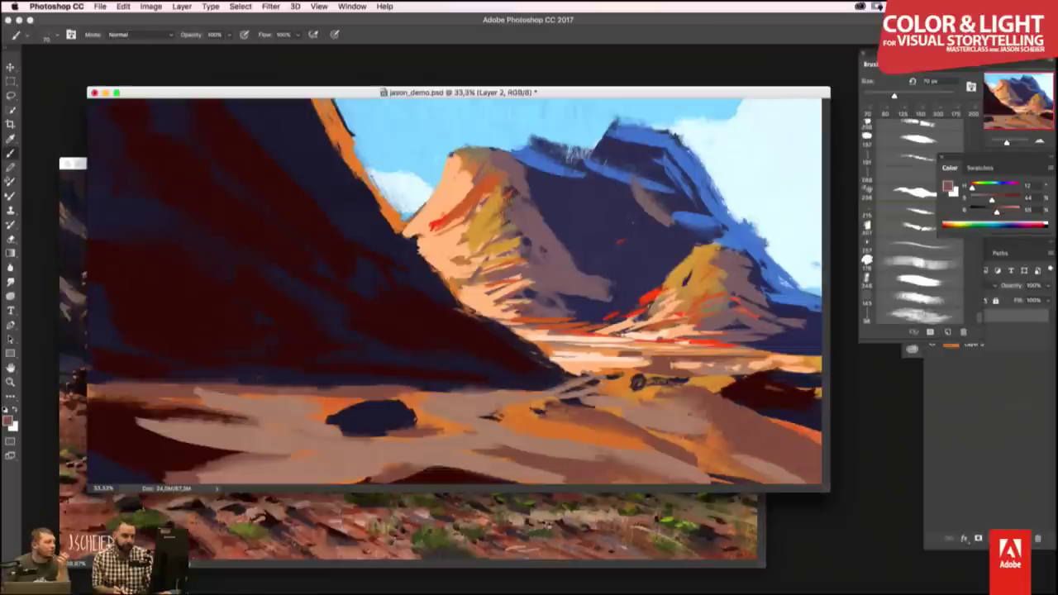
drag(550, 356, 622, 350)
drag(543, 345, 567, 344)
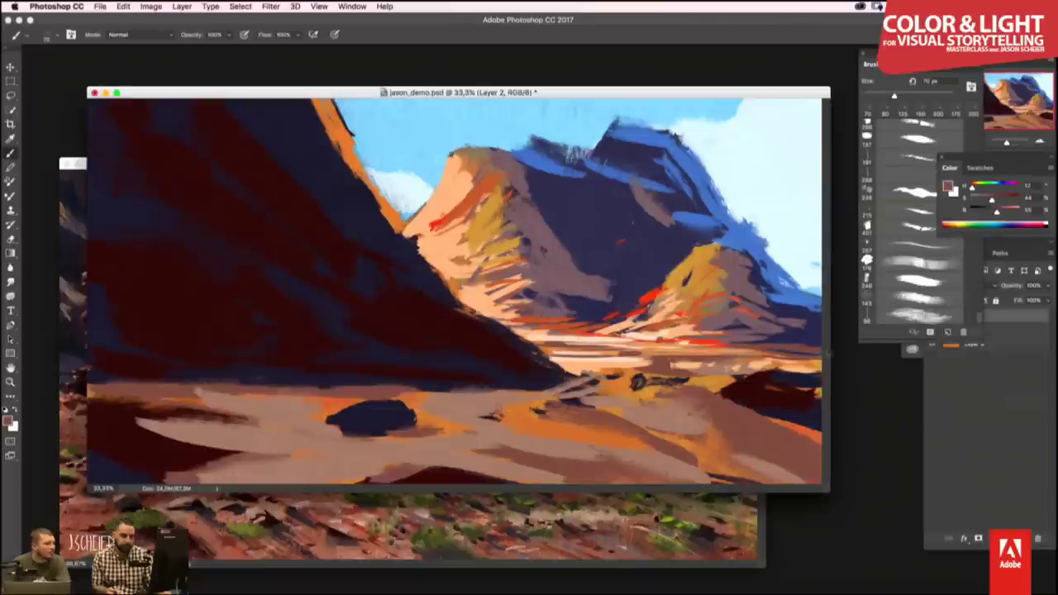
- Sample a warm orange-brown from the canvas and bring the reference photo forward
alt+click(815, 357)
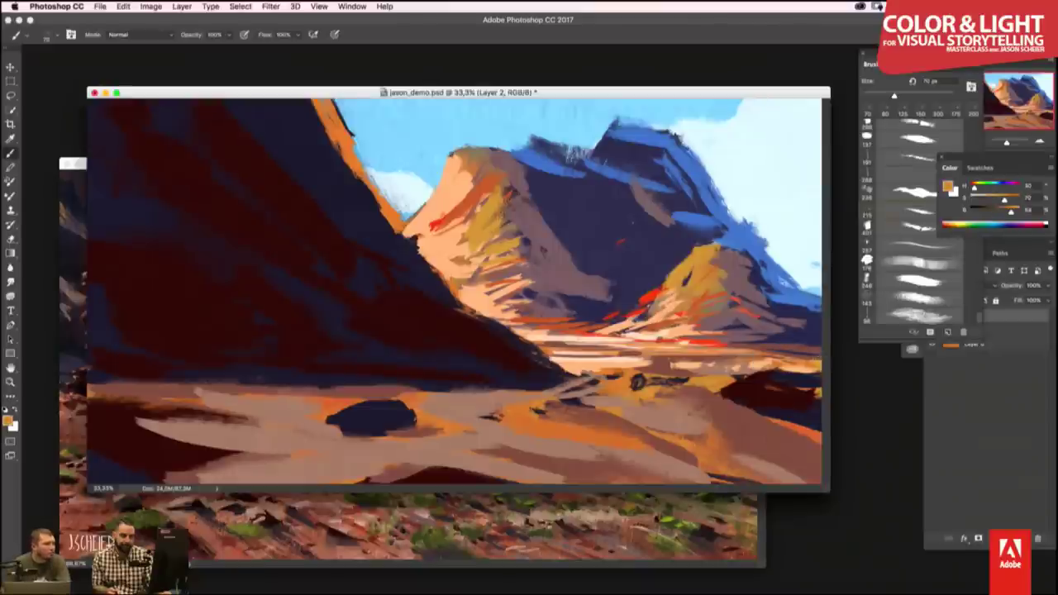
alt+click(823, 363)
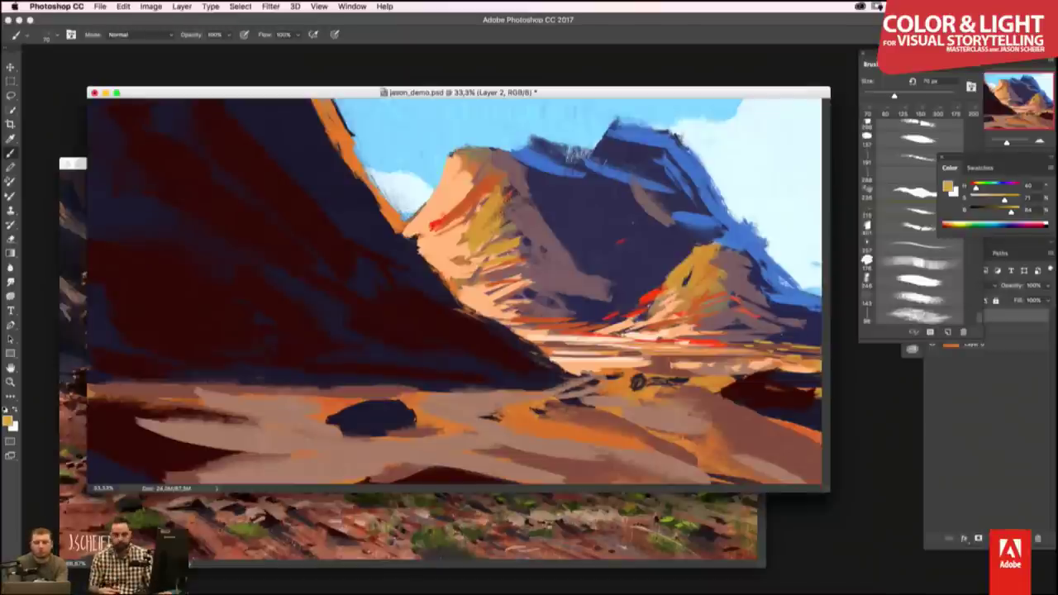
click(558, 522)
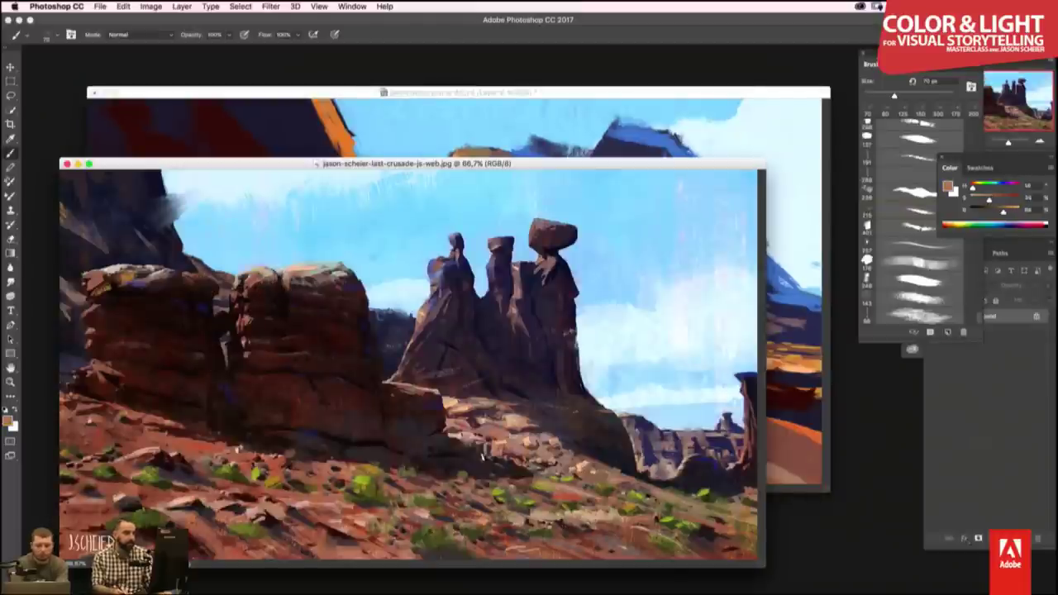
- Paint long thin light strata lines across the dark red foreground cliff
click(501, 116)
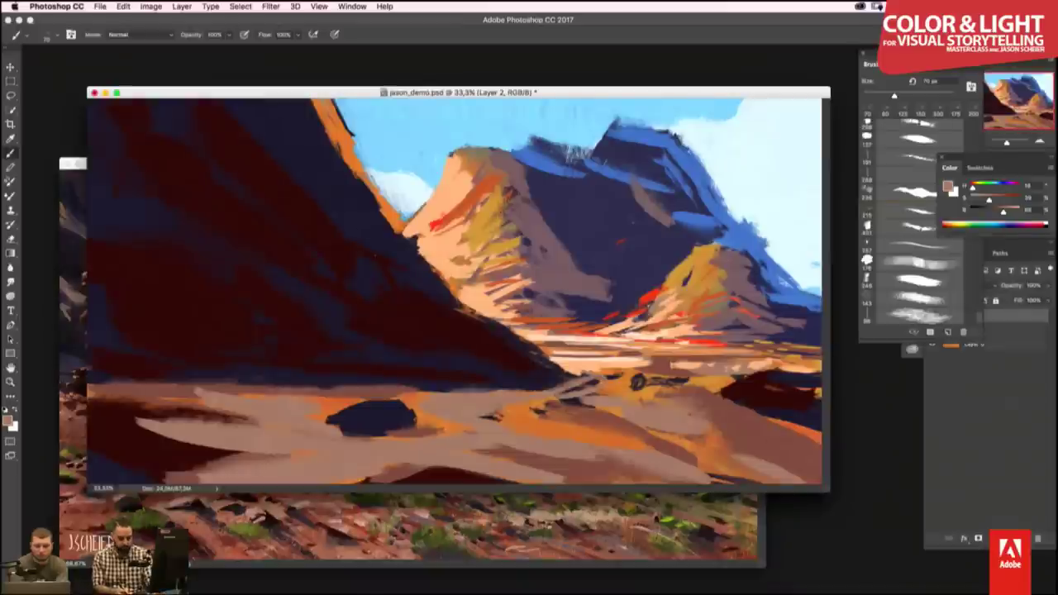
key(bracketright)
key(bracketright)
key(bracketright)
key(bracketright)
key(bracketright)
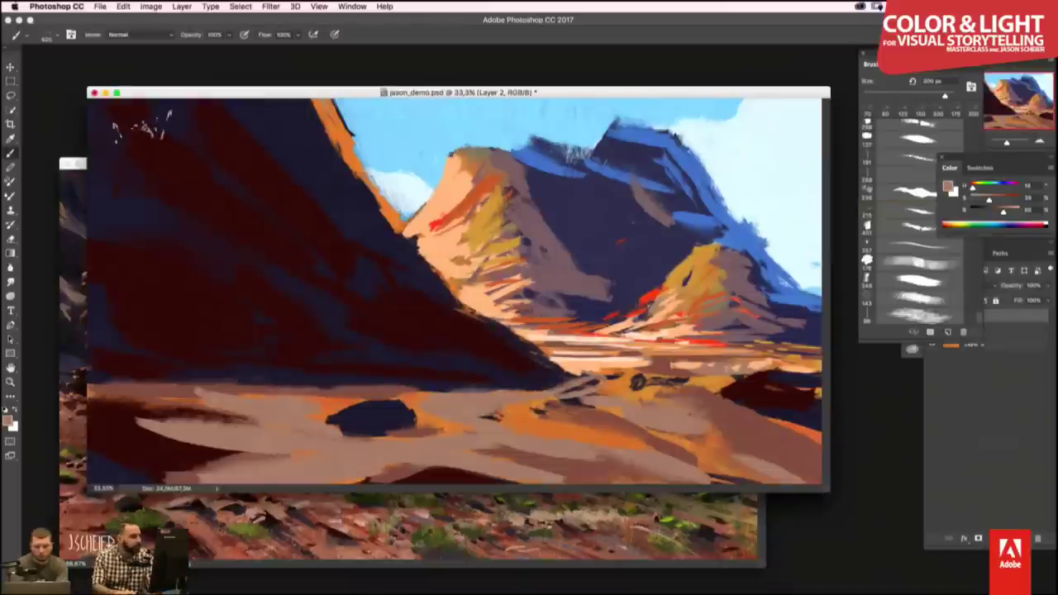
mouse_move(132, 116)
mouse_down()
mouse_move(356, 240)
mouse_move(388, 285)
mouse_move(446, 298)
mouse_move(509, 343)
mouse_up()
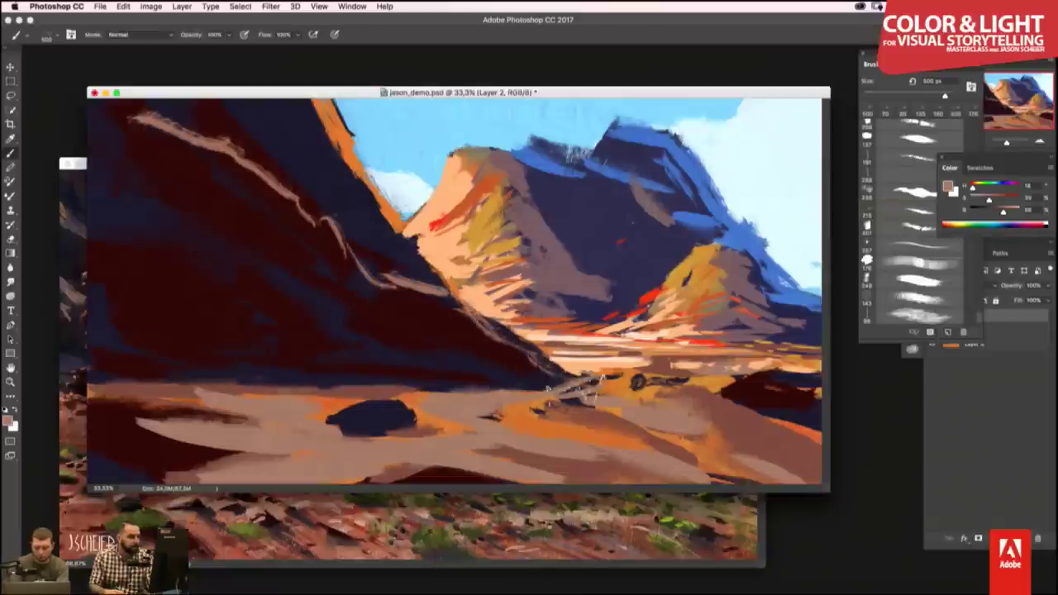
key(bracketleft)
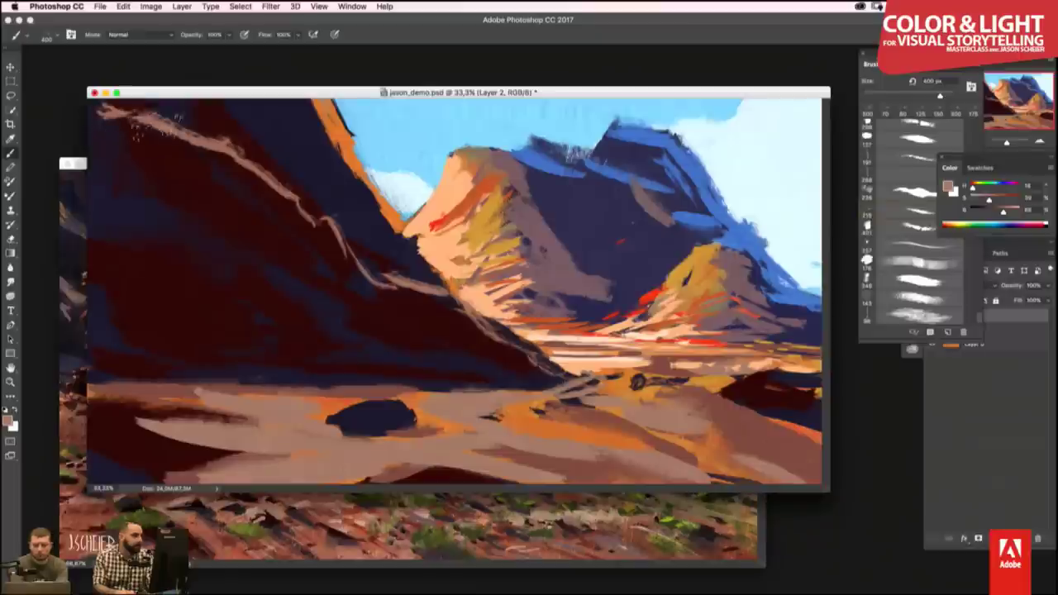
mouse_move(202, 151)
mouse_down()
mouse_move(318, 253)
mouse_move(413, 364)
mouse_up()
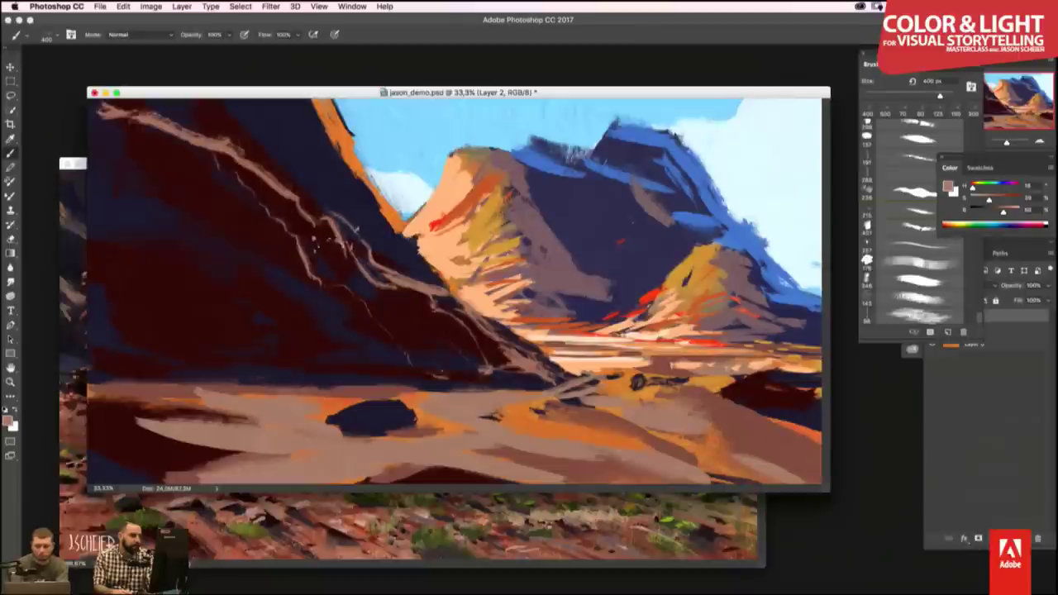
drag(339, 241, 217, 99)
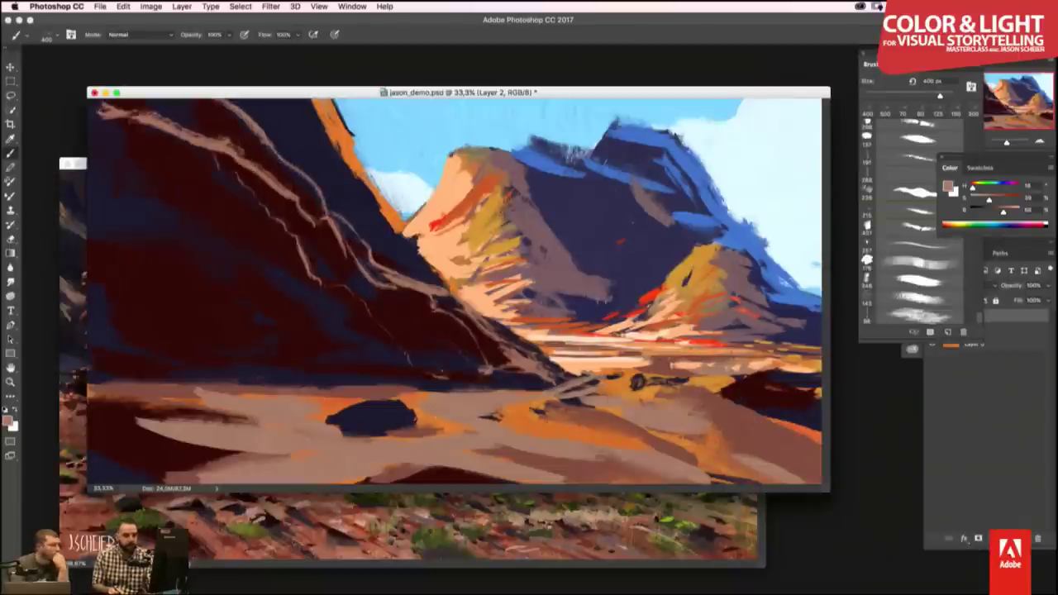
mouse_move(426, 258)
mouse_down()
mouse_move(382, 246)
mouse_move(252, 98)
mouse_up()
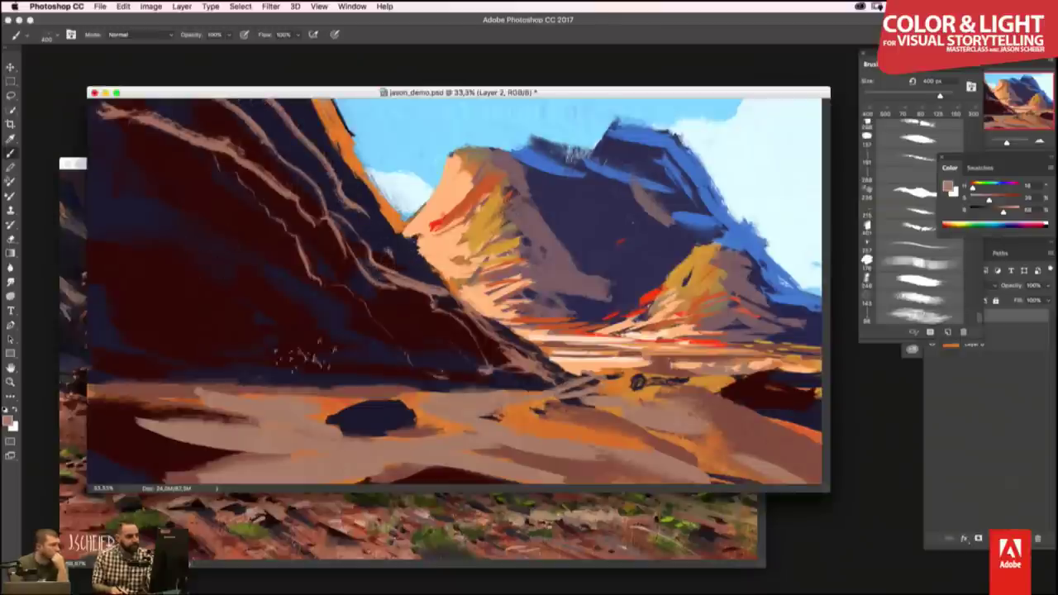
mouse_move(434, 384)
mouse_down()
mouse_move(170, 307)
mouse_move(87, 234)
mouse_up()
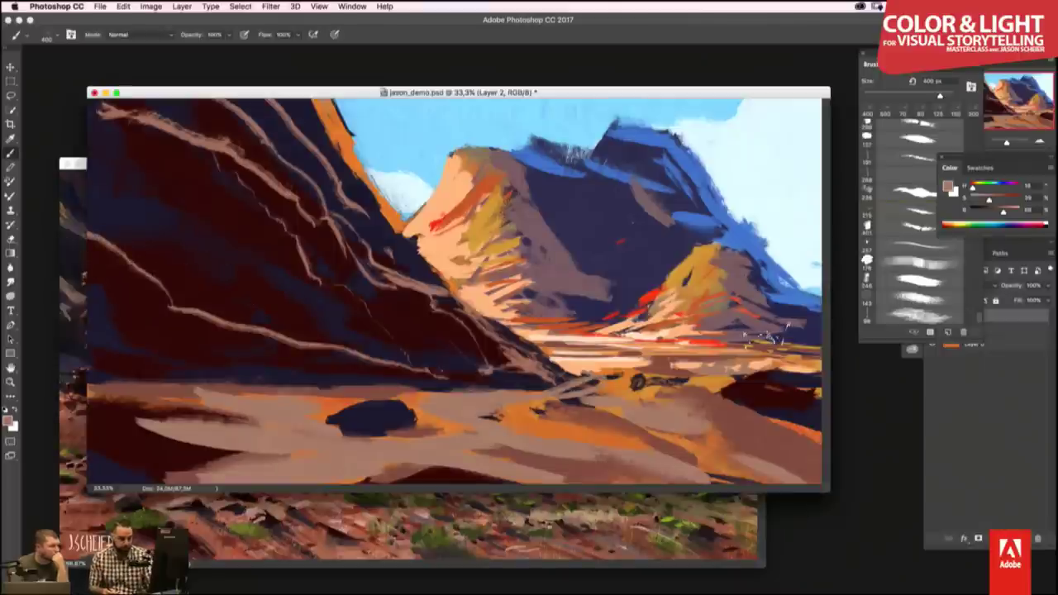
- Flip the canvas horizontally with Ctrl+Shift+H and resize the brush
key(ctrl+shift+h)
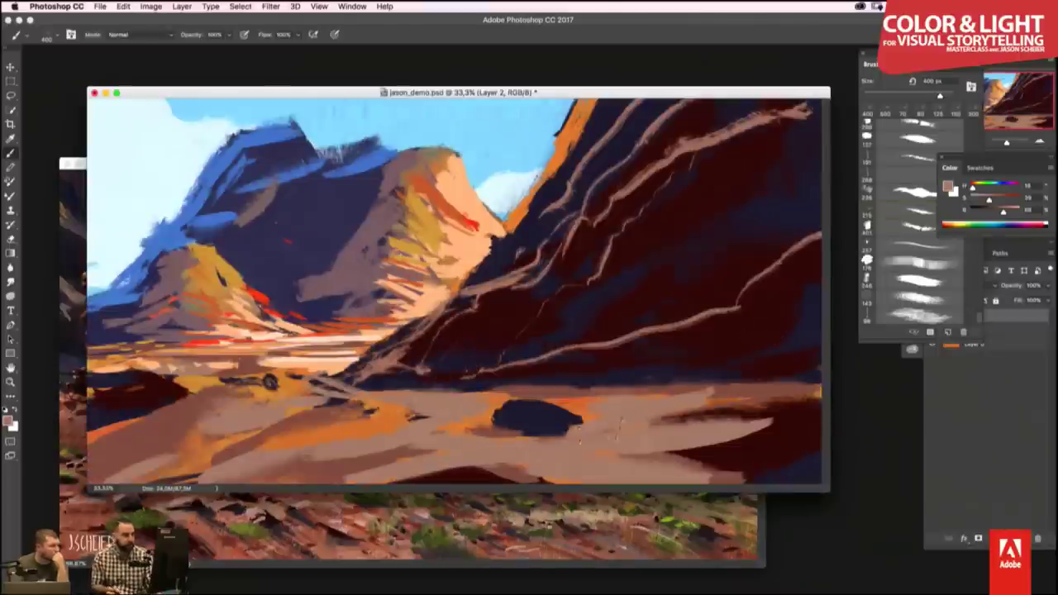
key(bracketleft)
key(bracketleft)
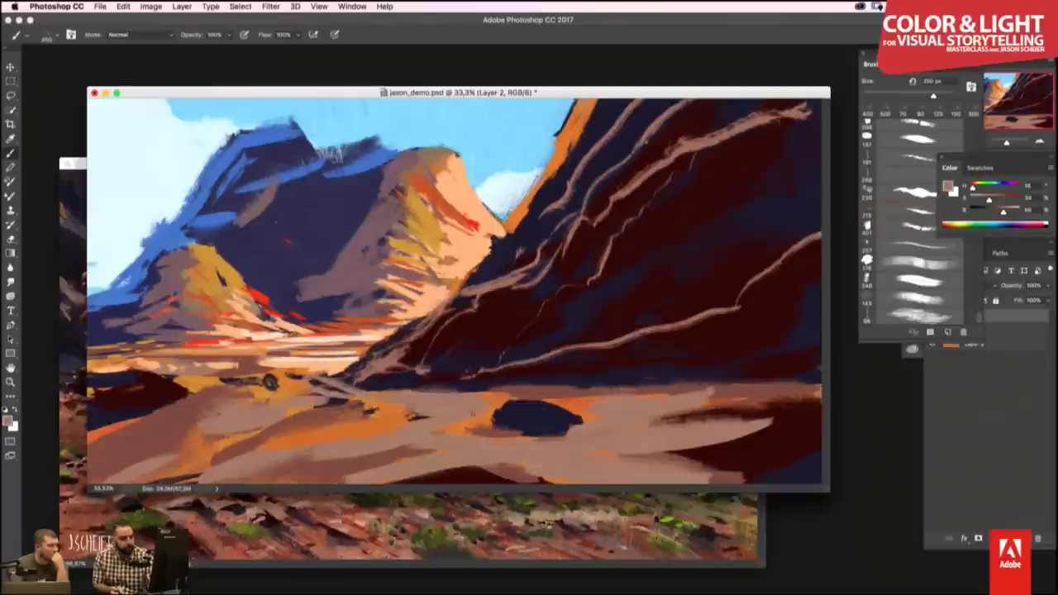
key(bracketleft)
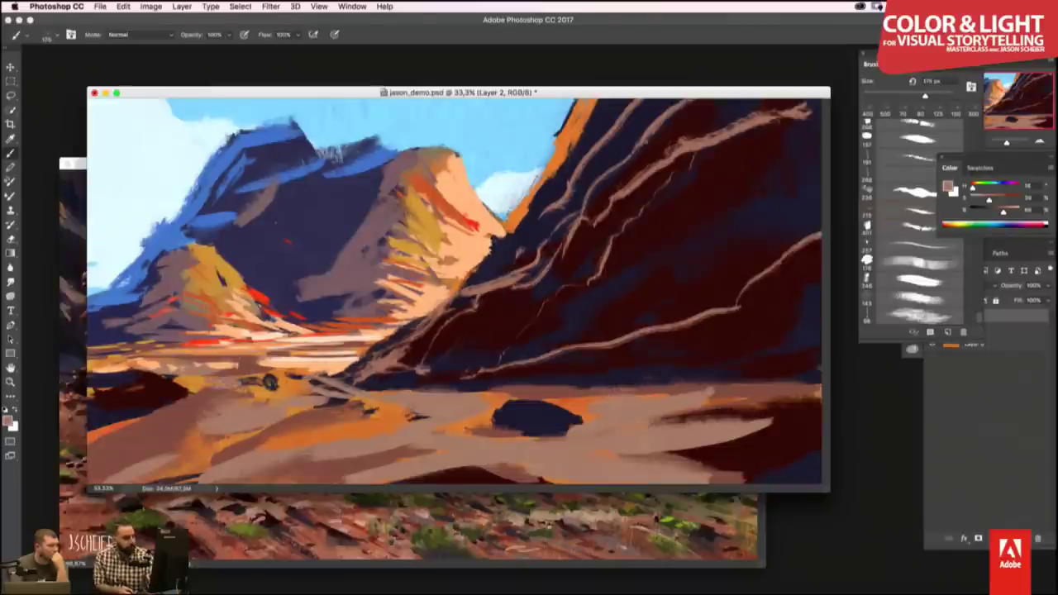
key(bracketleft)
key(bracketleft)
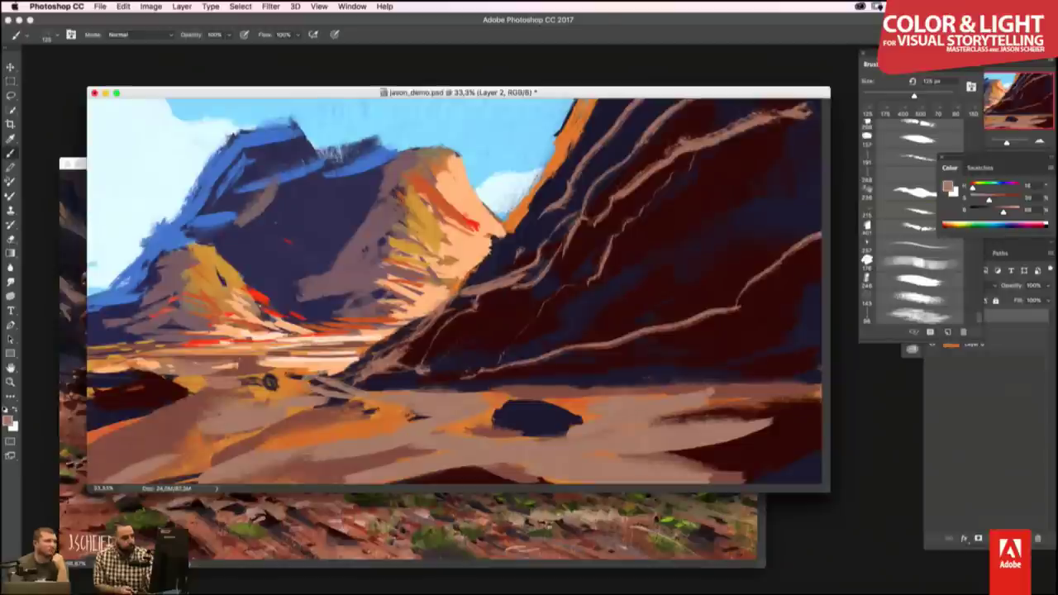
key(bracketleft)
key(bracketleft)
key(bracketleft)
key(bracketleft)
key(bracketleft)
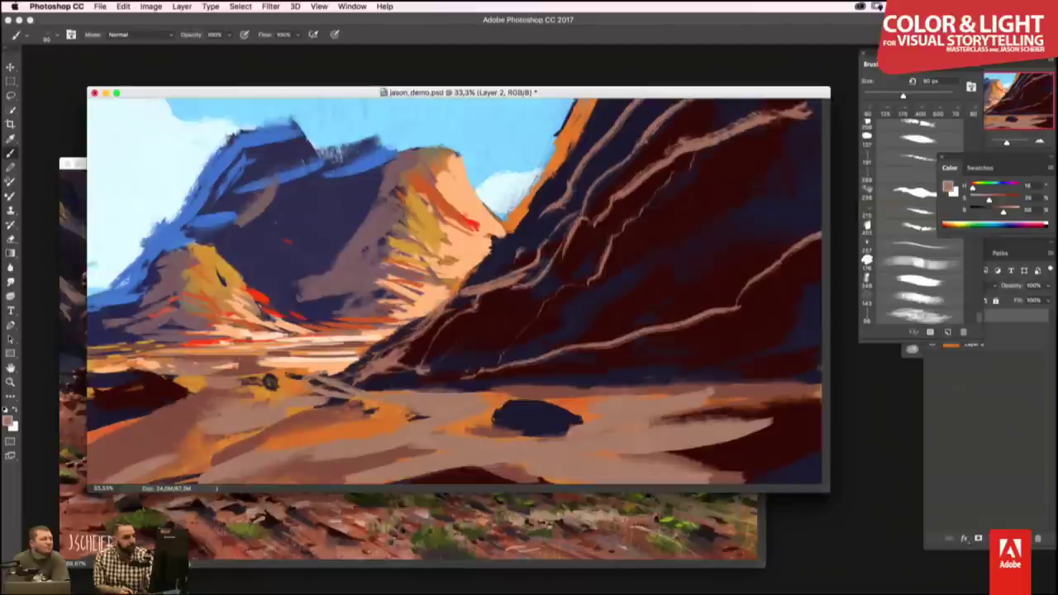
key(bracketright)
key(bracketright)
key(bracketright)
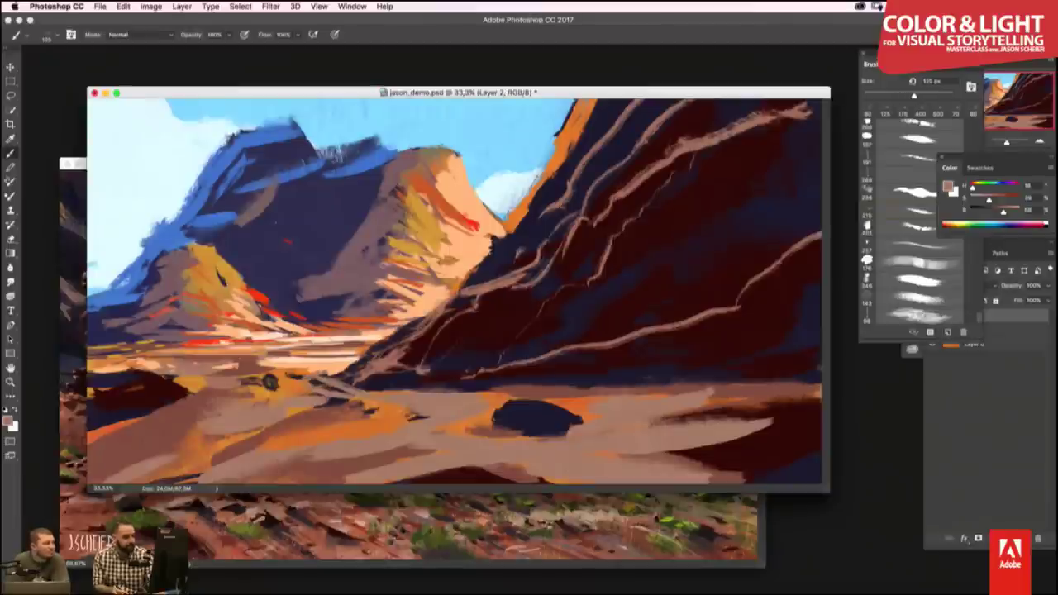
- Brush near-white light-blue clouds beside the central peak, upper-left sky, and along the cliff edge
alt+click(162, 159)
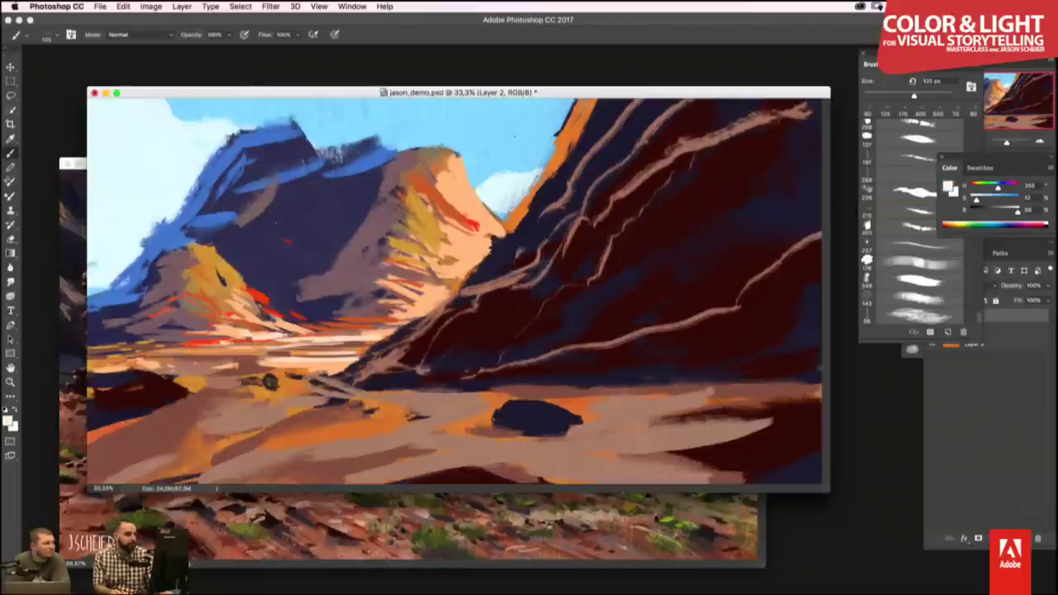
mouse_move(463, 156)
mouse_down()
mouse_move(491, 129)
mouse_move(466, 137)
mouse_move(537, 104)
mouse_up()
drag(488, 133, 552, 101)
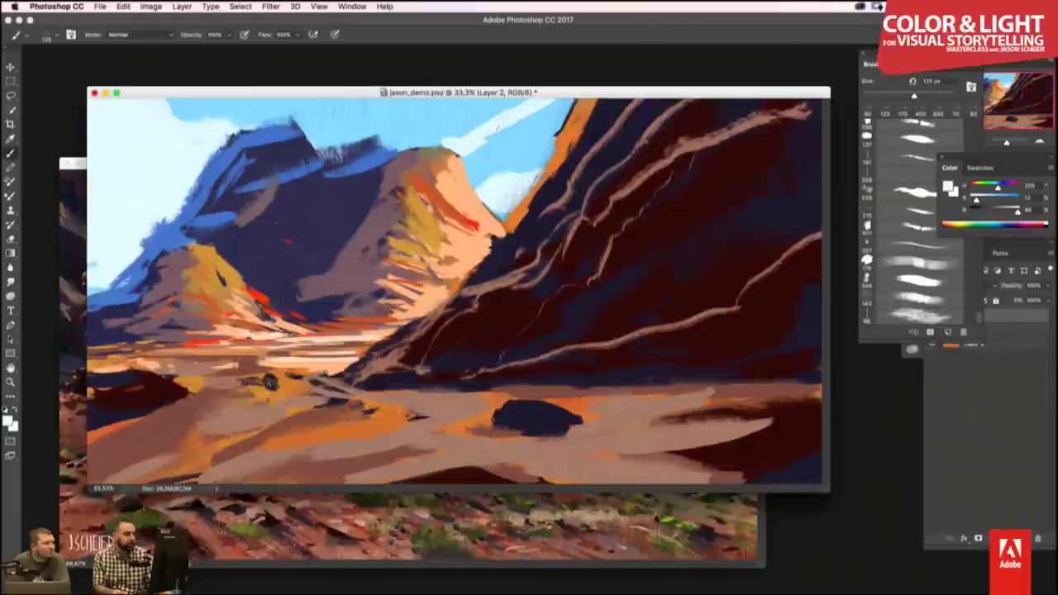
drag(427, 148, 475, 124)
drag(463, 134, 529, 98)
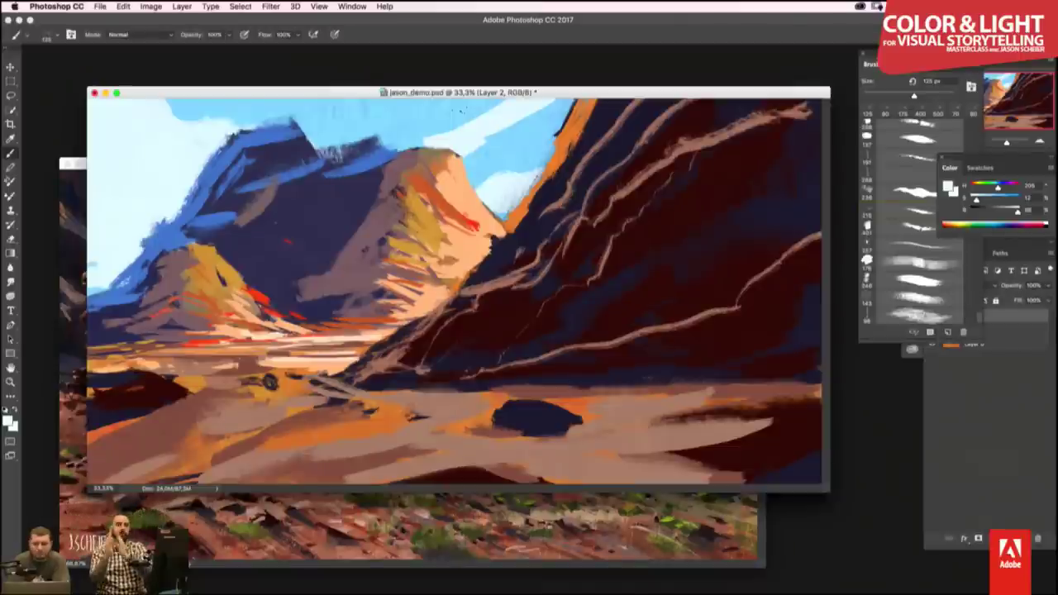
drag(187, 117, 174, 106)
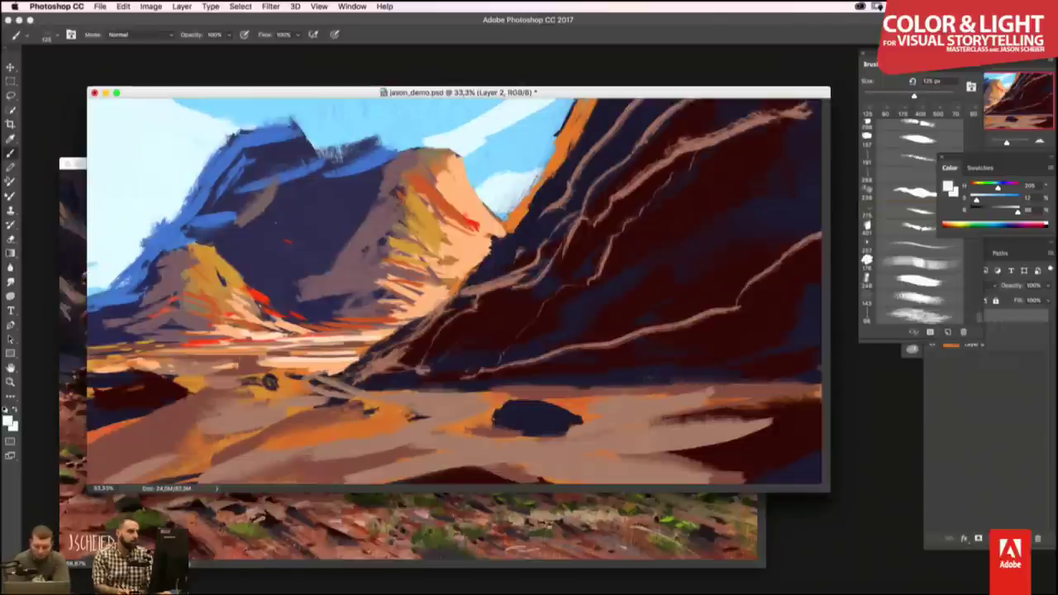
drag(430, 142, 489, 106)
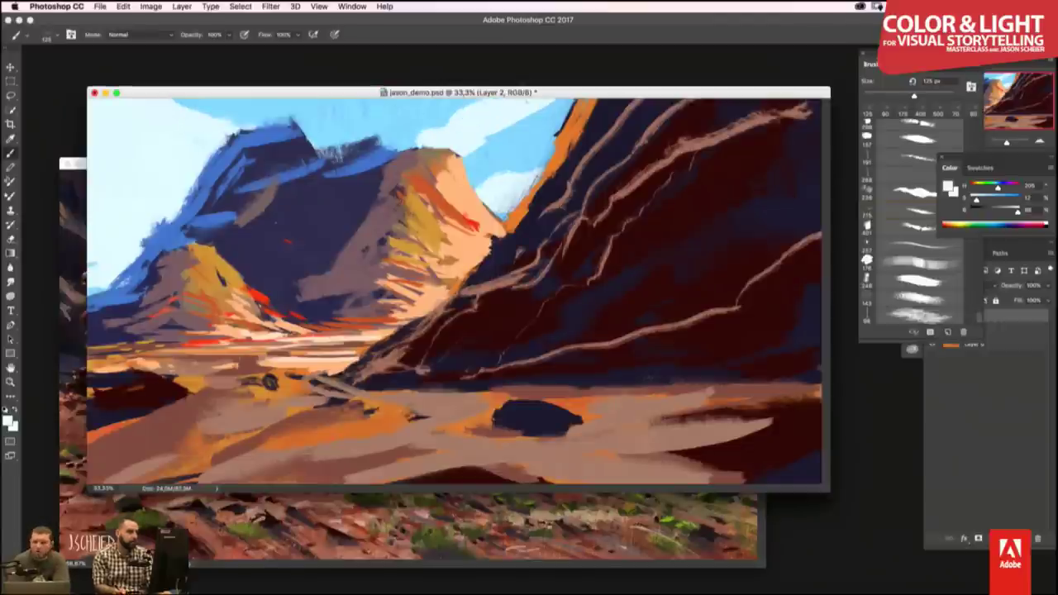
mouse_move(525, 175)
mouse_down()
mouse_move(529, 137)
mouse_move(552, 126)
mouse_move(550, 149)
mouse_move(519, 147)
mouse_move(565, 123)
mouse_up()
drag(494, 165, 502, 178)
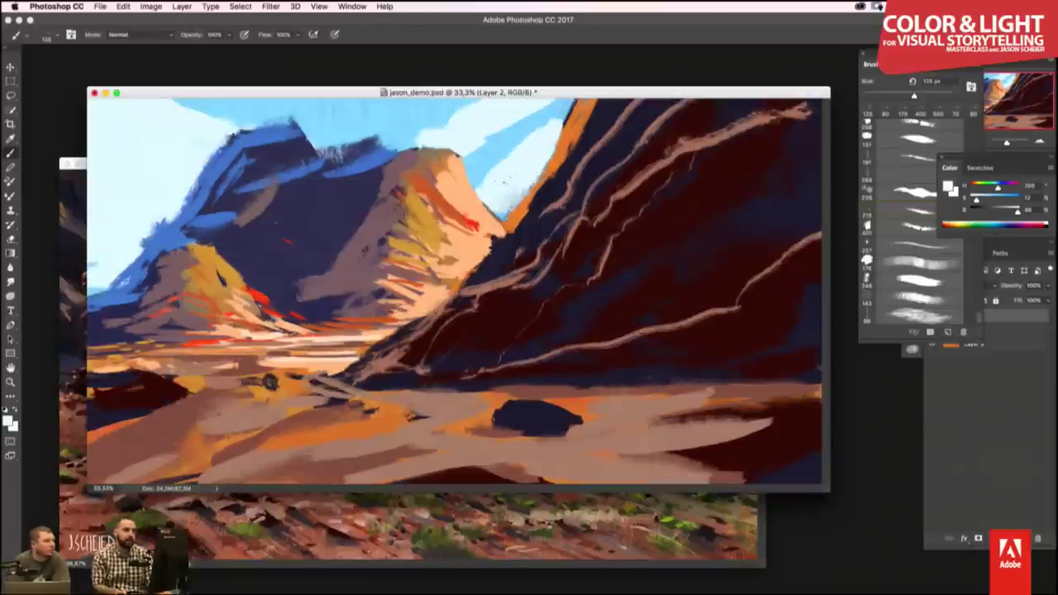
drag(504, 217, 521, 193)
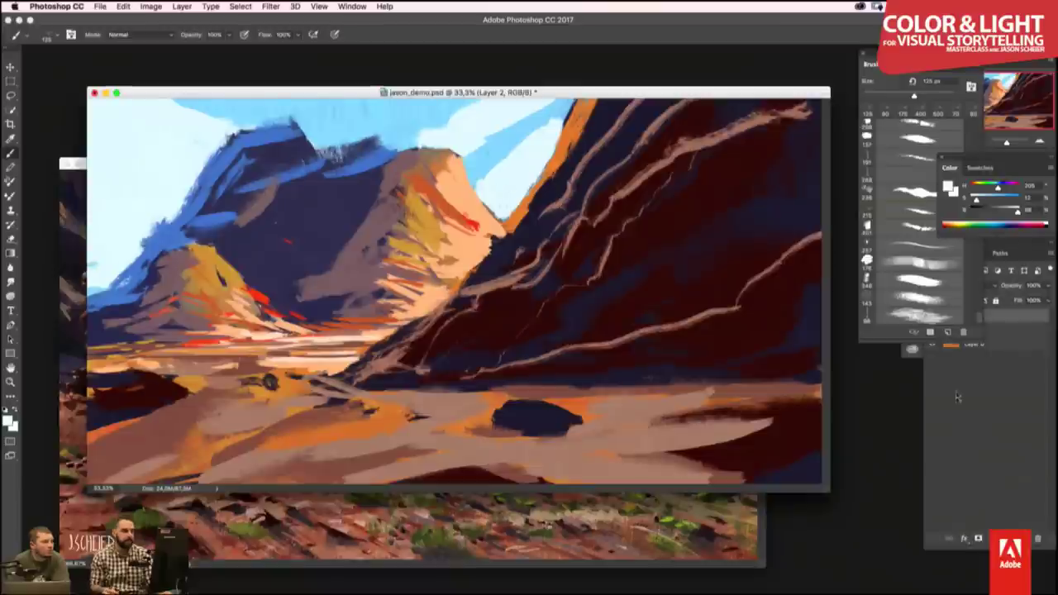
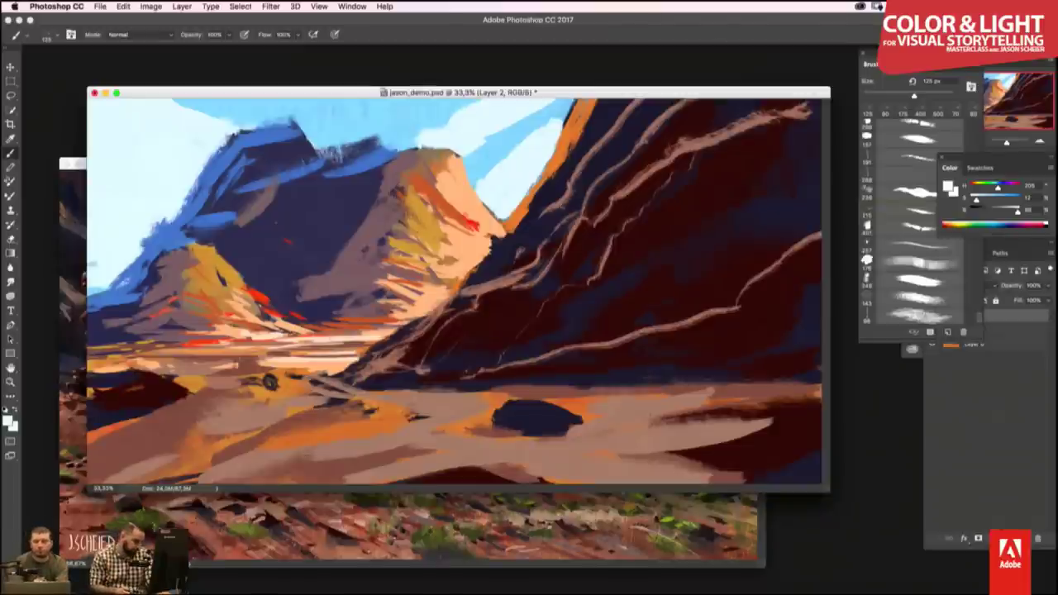
- Paint dark olive-green scrub patches across the lower-right and left ground
alt+click(584, 354)
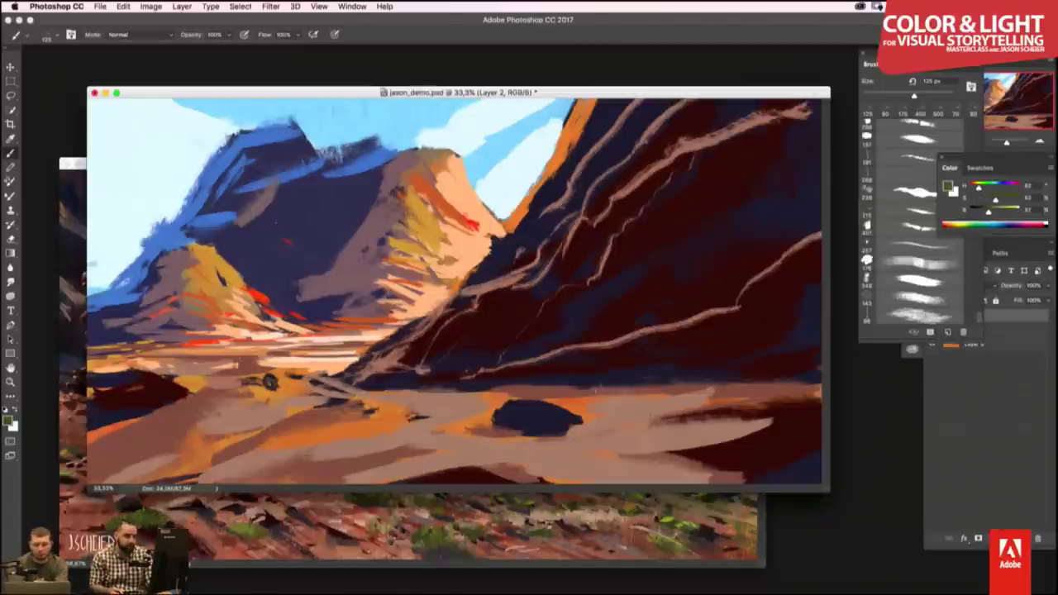
drag(608, 385, 680, 381)
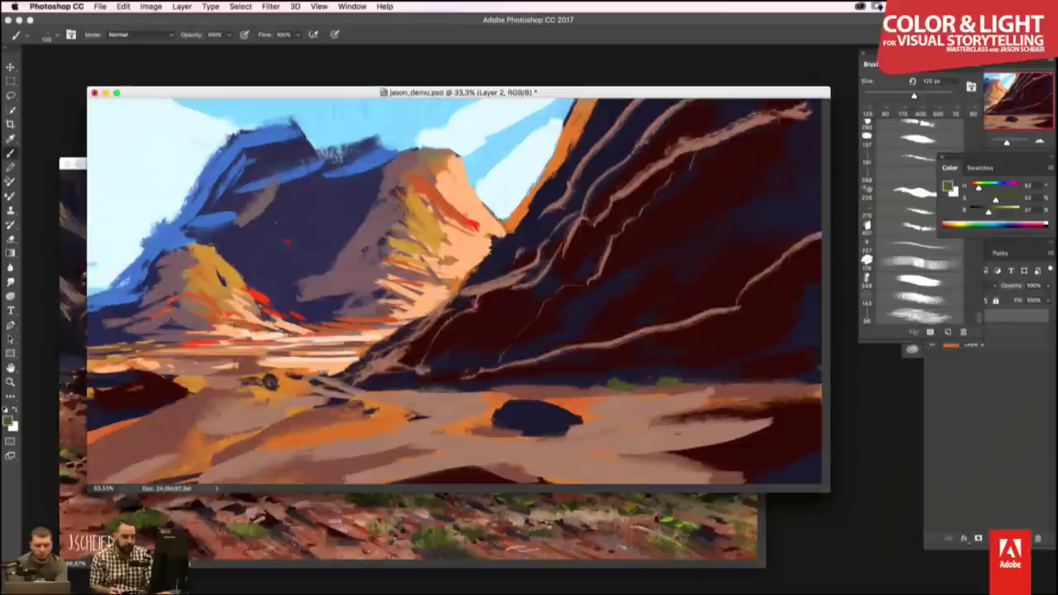
mouse_move(674, 428)
mouse_down()
mouse_move(717, 425)
mouse_move(653, 456)
mouse_up()
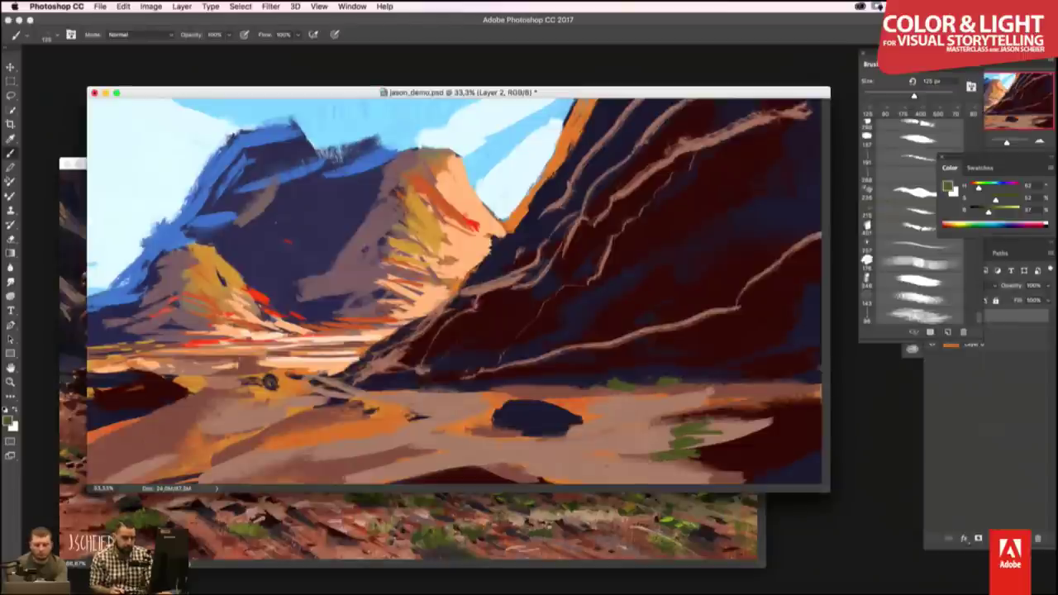
mouse_move(585, 466)
mouse_down()
mouse_move(525, 471)
mouse_move(566, 459)
mouse_move(579, 475)
mouse_move(571, 459)
mouse_up()
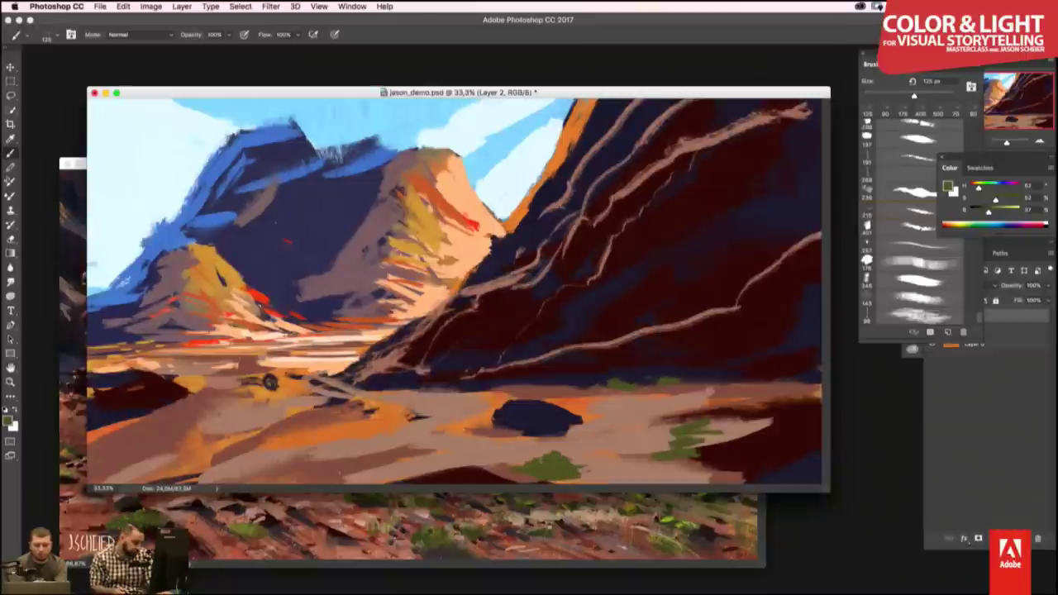
mouse_move(212, 453)
mouse_down()
mouse_move(173, 468)
mouse_move(212, 454)
mouse_move(205, 445)
mouse_move(224, 450)
mouse_move(163, 479)
mouse_up()
drag(144, 409, 117, 421)
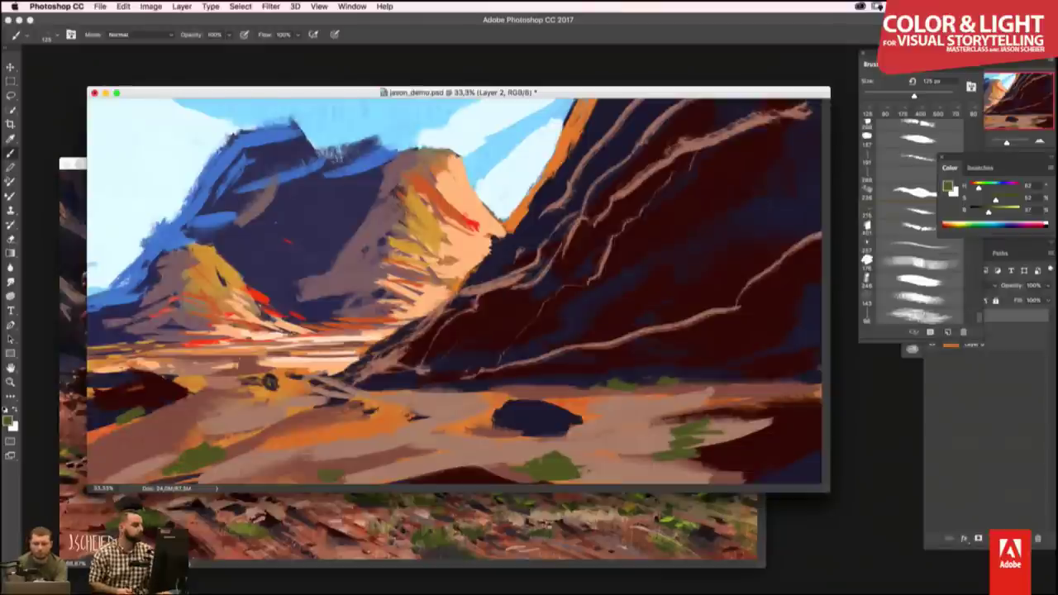
drag(98, 371, 124, 364)
drag(170, 393, 196, 382)
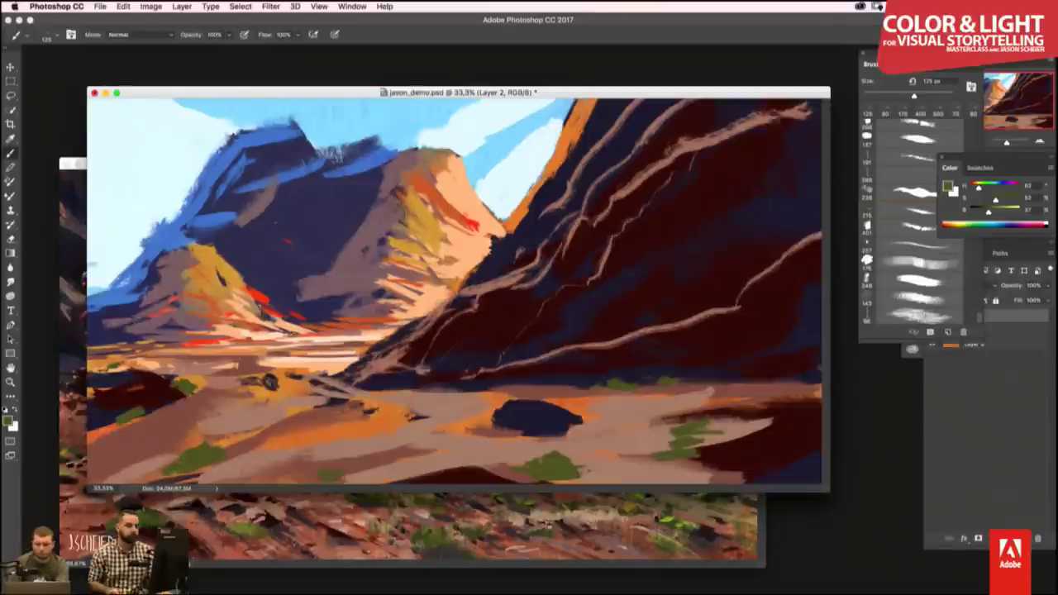
- Add pale yellow highlights on the left ground
alt+click(259, 306)
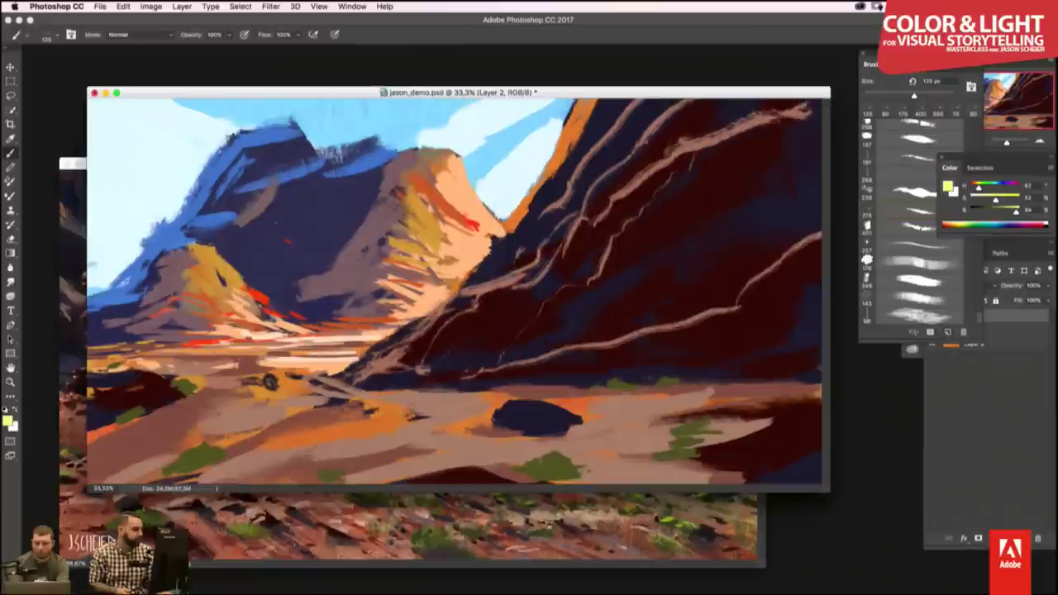
mouse_move(124, 368)
mouse_down()
mouse_move(147, 363)
mouse_move(128, 364)
mouse_up()
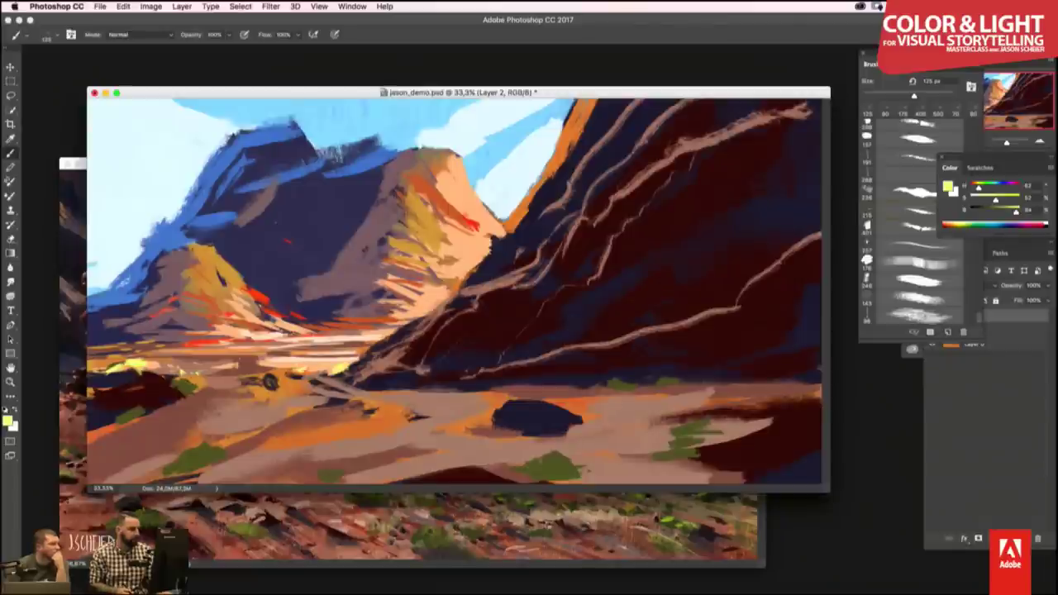
drag(175, 355, 197, 352)
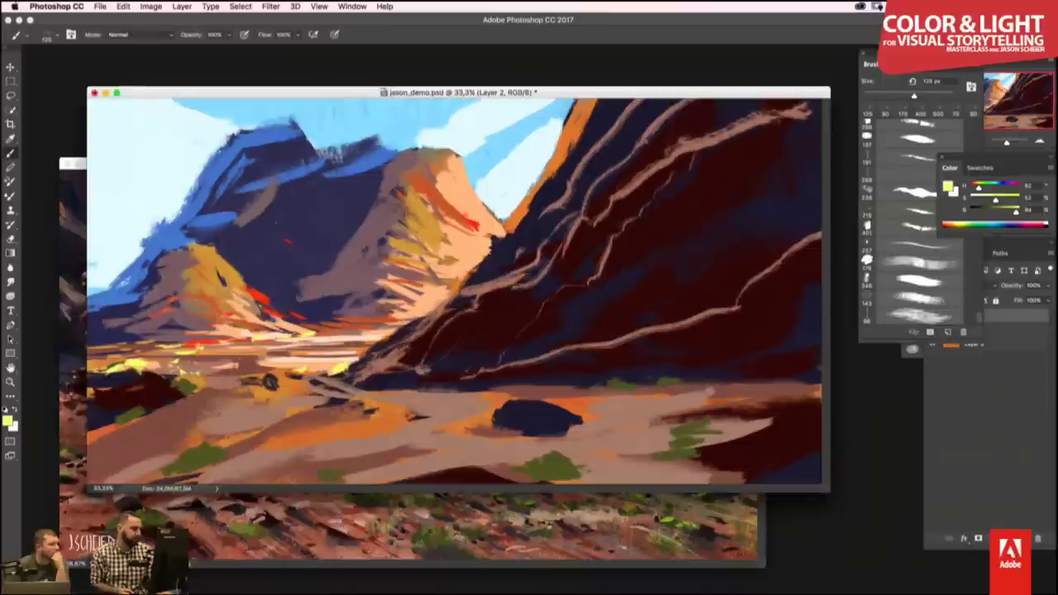
mouse_move(124, 374)
mouse_down()
mouse_move(146, 372)
mouse_move(104, 376)
mouse_move(134, 370)
mouse_up()
- Paint dark brown strokes across the ground and around the dark rock's edges
alt+click(132, 387)
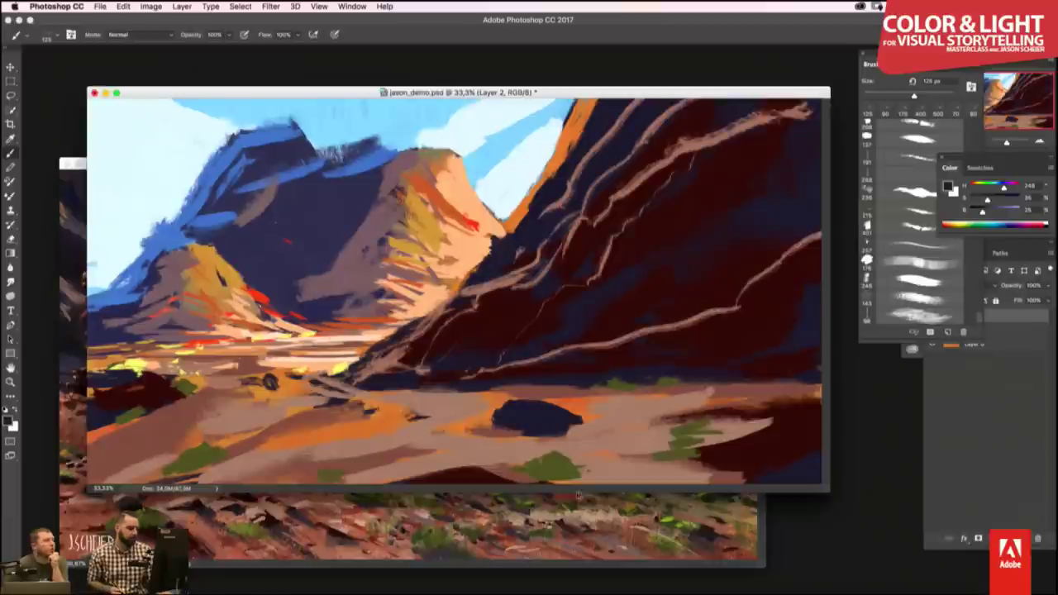
alt+click(282, 405)
drag(273, 407, 313, 403)
mouse_move(496, 422)
mouse_down()
mouse_move(455, 439)
mouse_move(567, 446)
mouse_move(582, 420)
mouse_move(516, 457)
mouse_move(471, 448)
mouse_move(519, 434)
mouse_move(422, 450)
mouse_up()
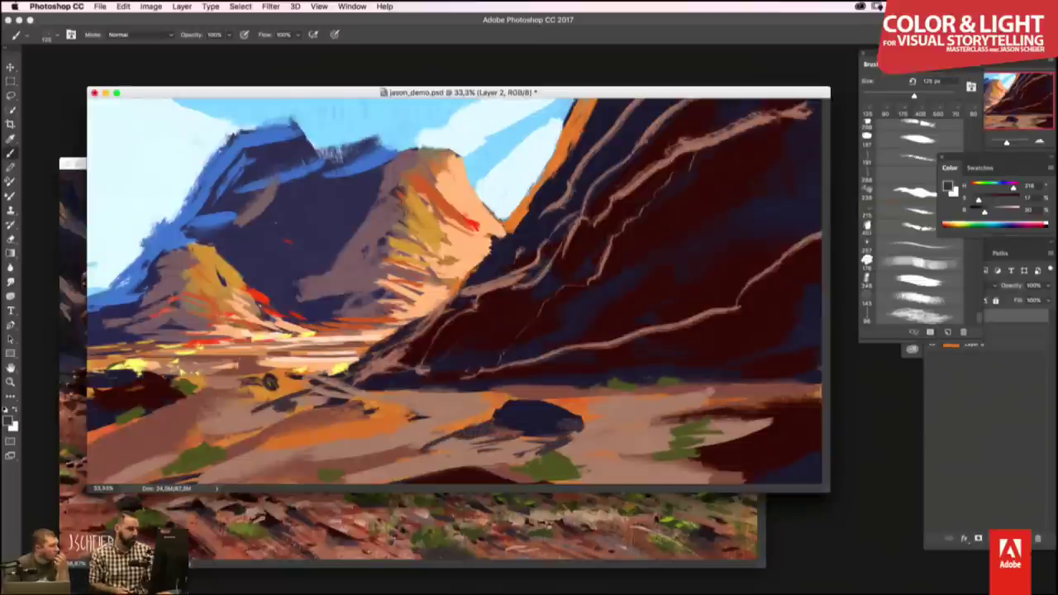
drag(259, 453, 210, 470)
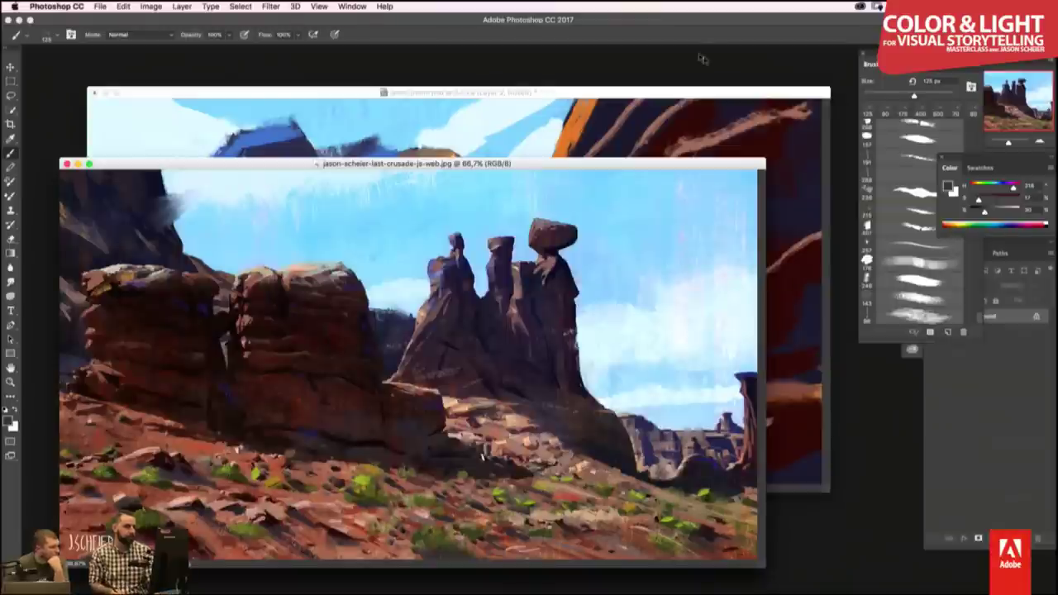
- Show the canvas full screen and flip it horizontally to check the composition
key(f)
key(f)
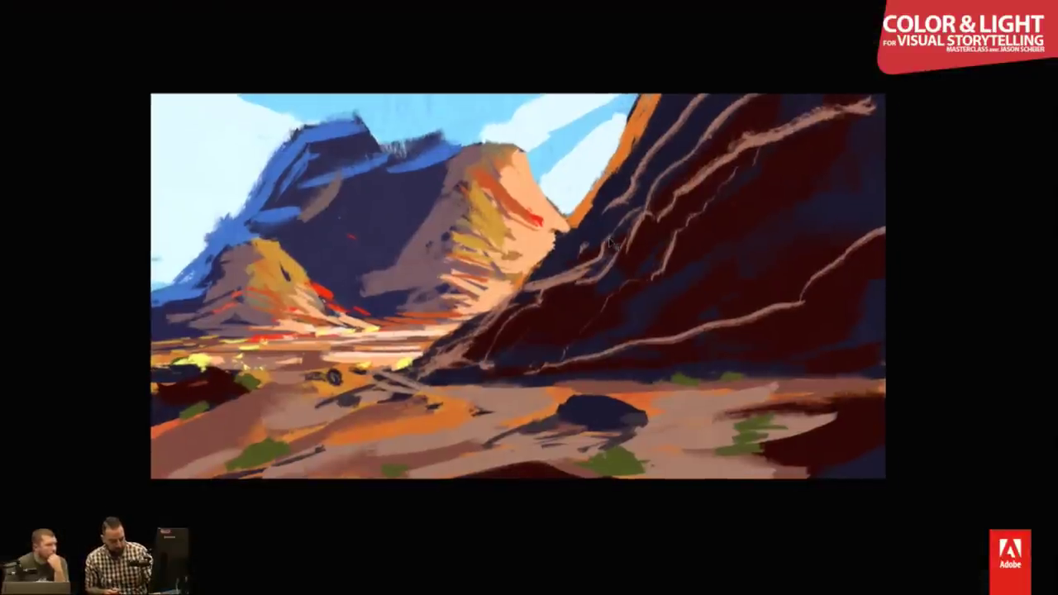
key(h)
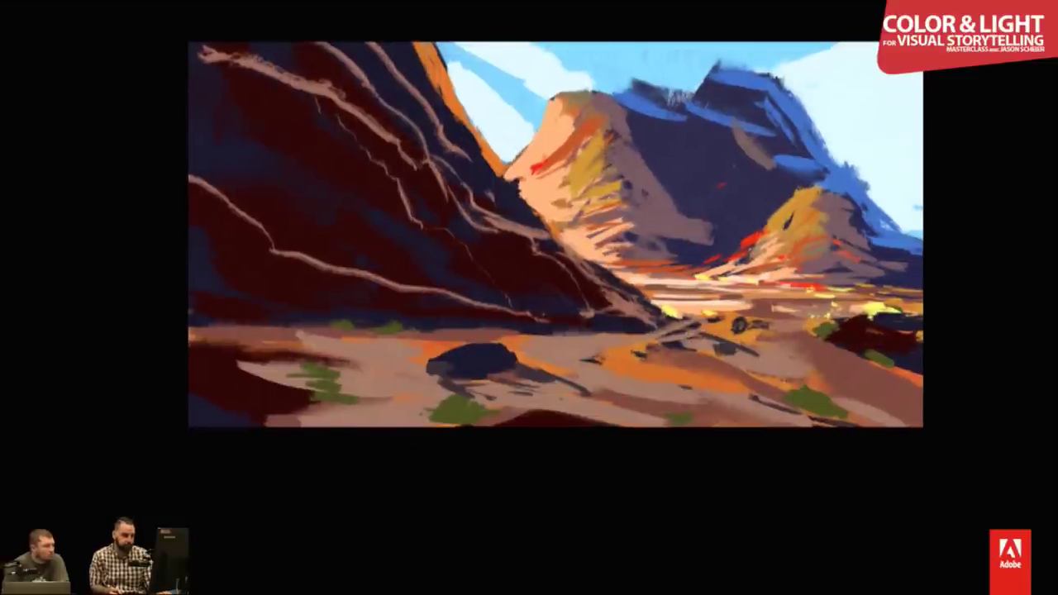
- Add thin dark strokes across the lower-right ground and canyon floor, brightening the right sky edge
drag(818, 361, 860, 371)
mouse_move(854, 370)
mouse_down()
mouse_move(891, 380)
mouse_move(881, 398)
mouse_up()
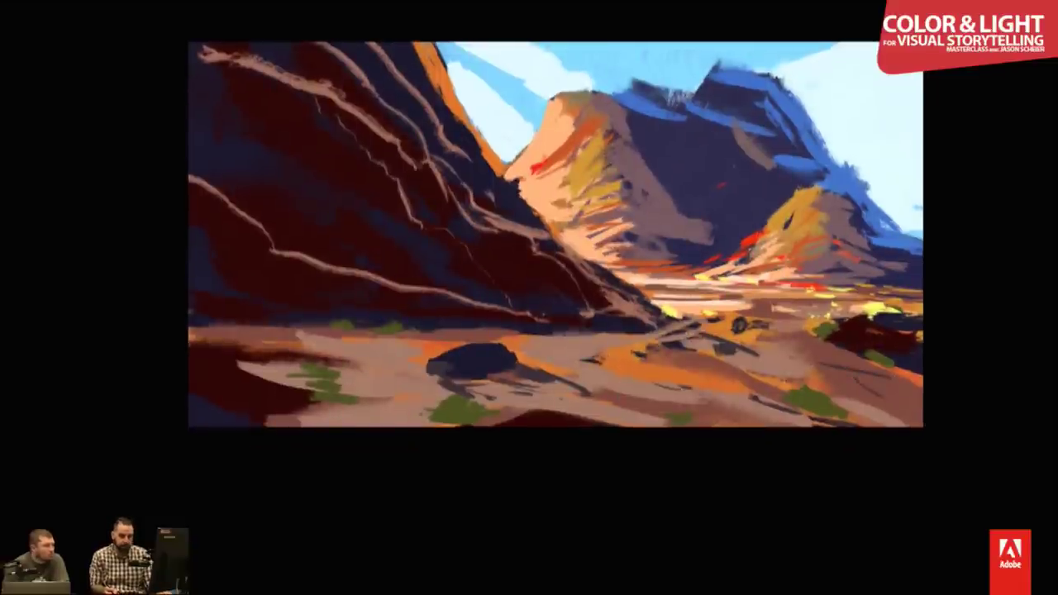
mouse_move(835, 369)
mouse_down()
mouse_move(917, 396)
mouse_move(921, 416)
mouse_up()
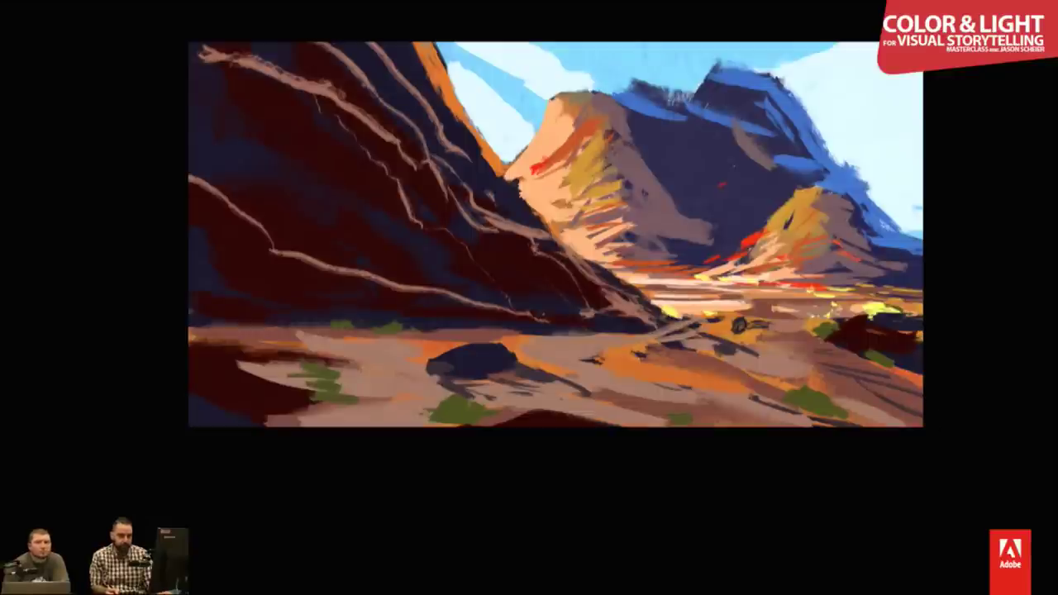
drag(818, 337, 775, 334)
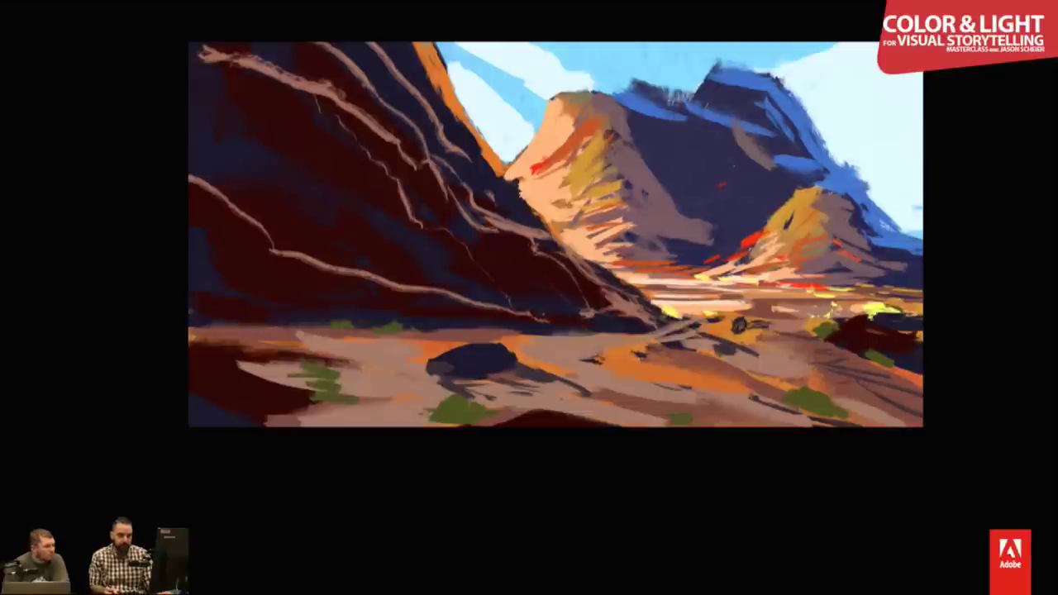
drag(870, 195, 923, 76)
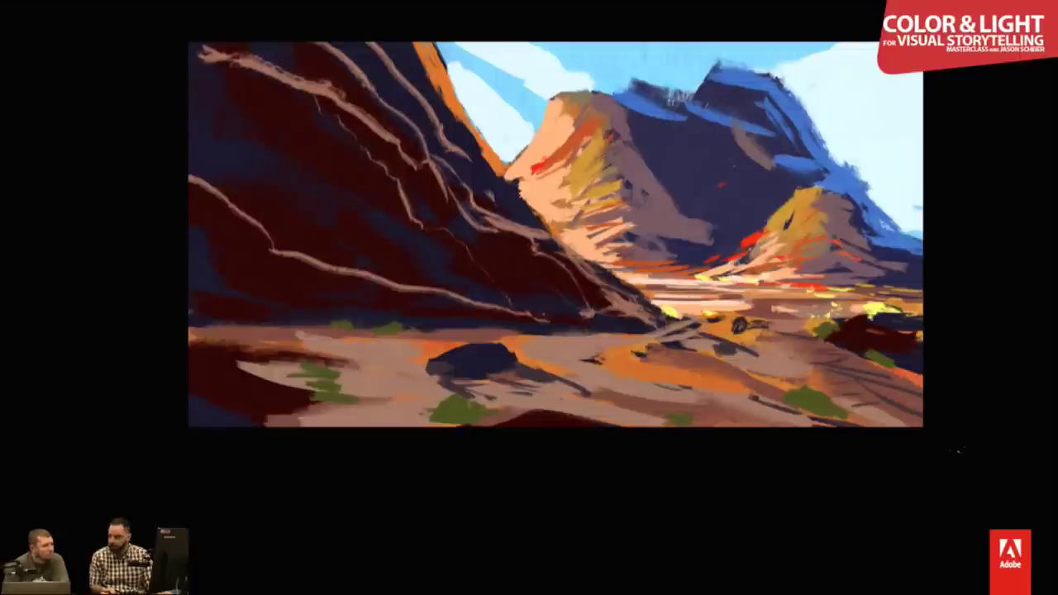
drag(633, 331, 509, 349)
drag(590, 339, 537, 351)
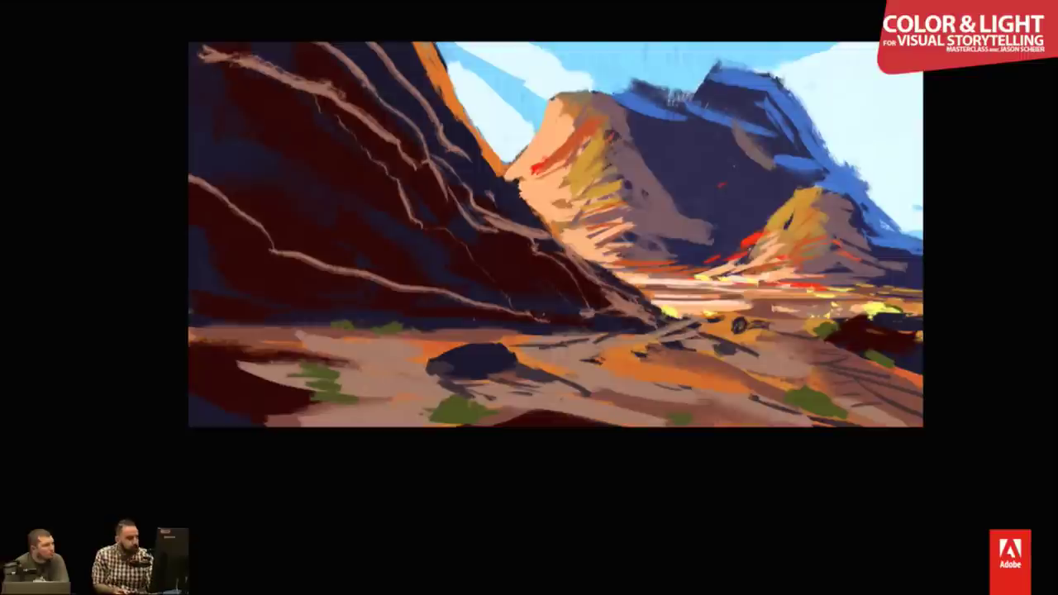
mouse_move(463, 335)
mouse_down()
mouse_move(318, 357)
mouse_move(226, 347)
mouse_up()
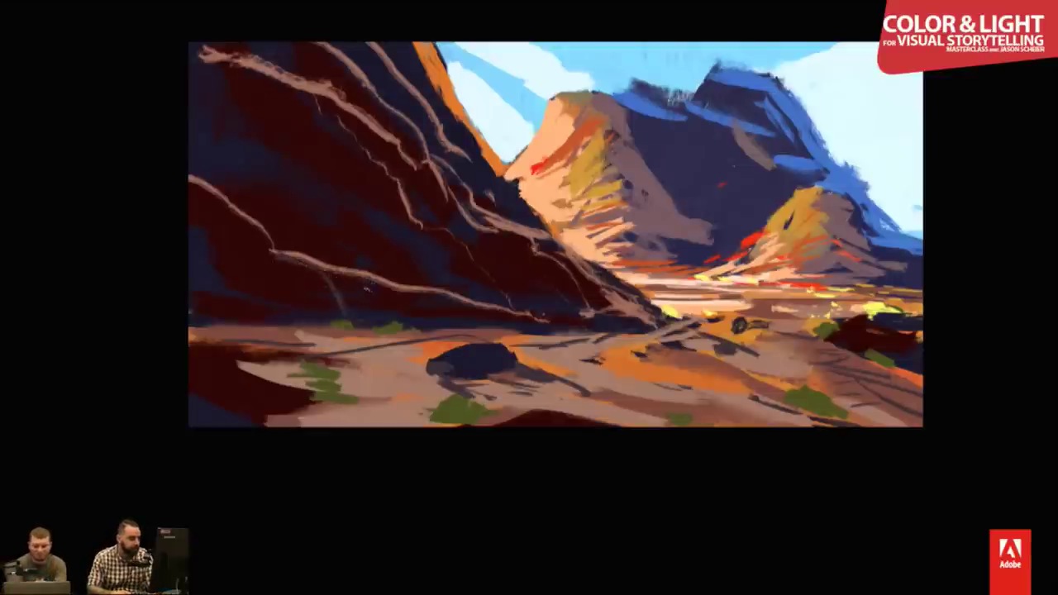
- Add light speckled texture, streaks and a crack line on the dark cliff and ridge
mouse_move(367, 290)
mouse_down()
mouse_move(381, 318)
mouse_move(408, 303)
mouse_up()
drag(241, 266, 179, 184)
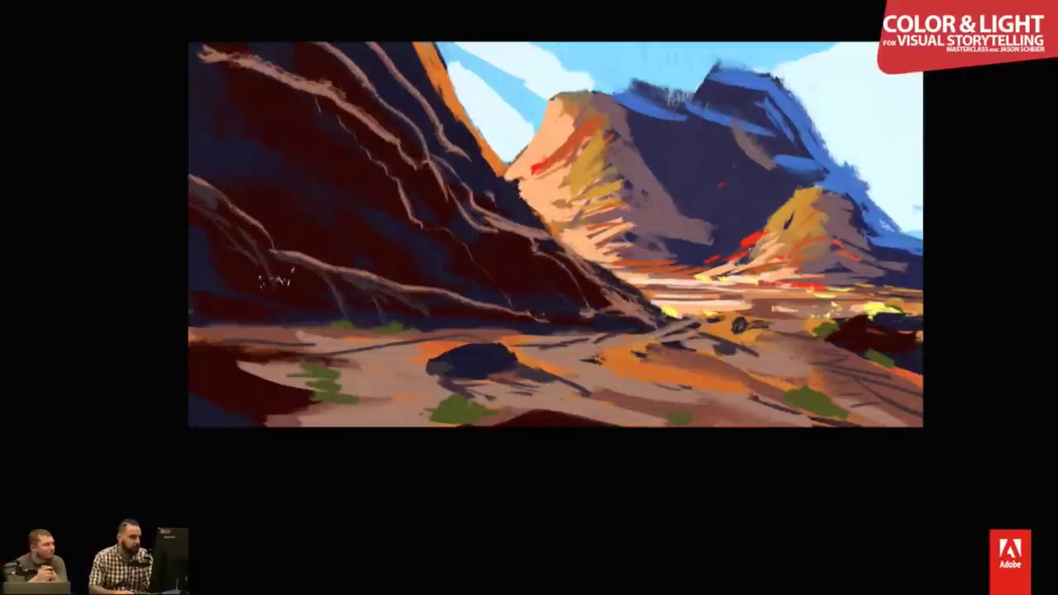
drag(243, 272, 205, 281)
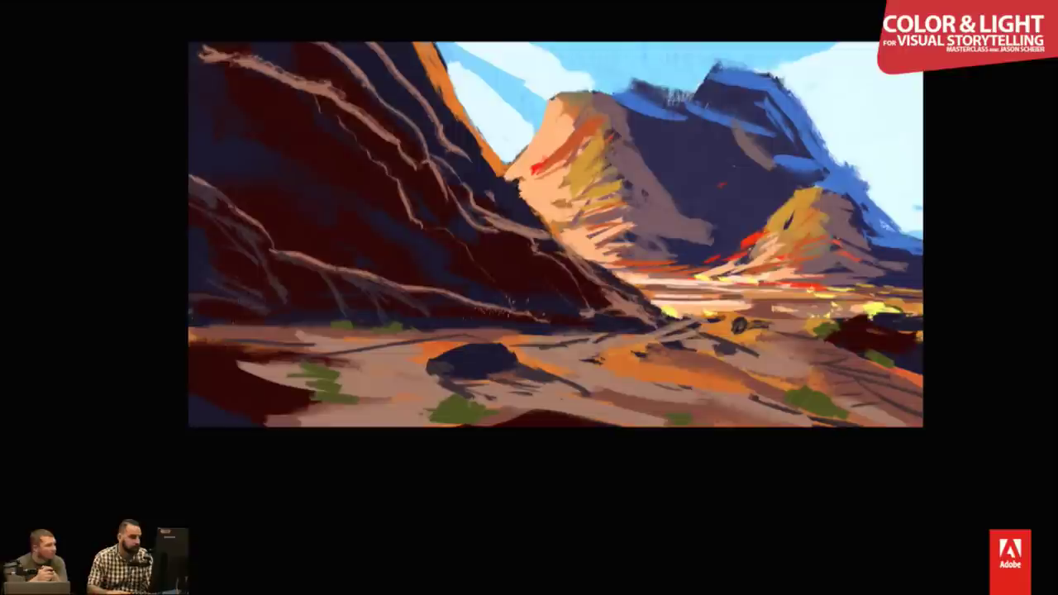
drag(459, 314, 421, 319)
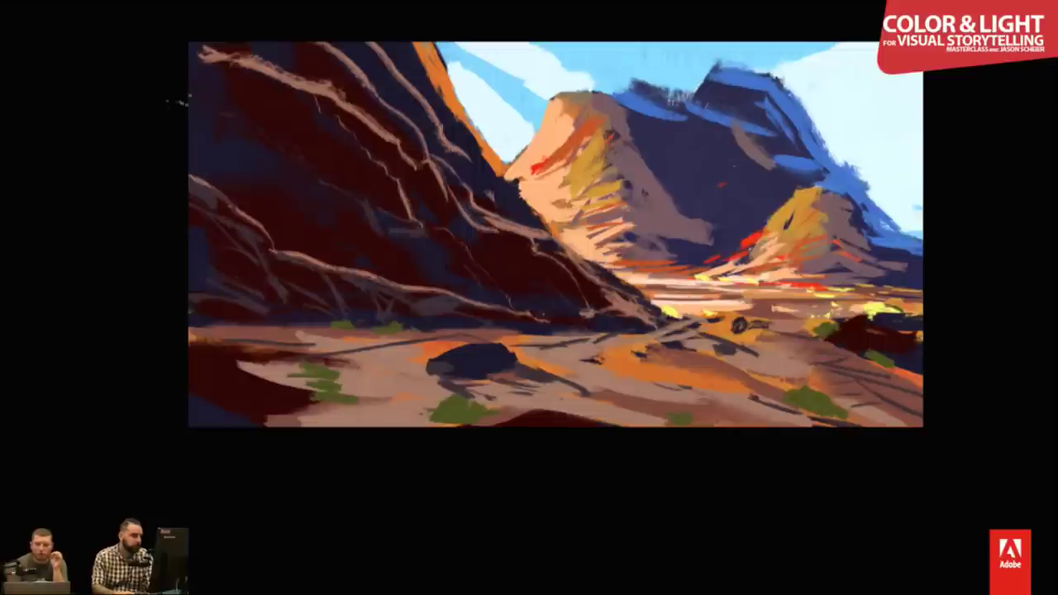
mouse_move(282, 146)
mouse_down()
mouse_move(317, 223)
mouse_move(364, 263)
mouse_up()
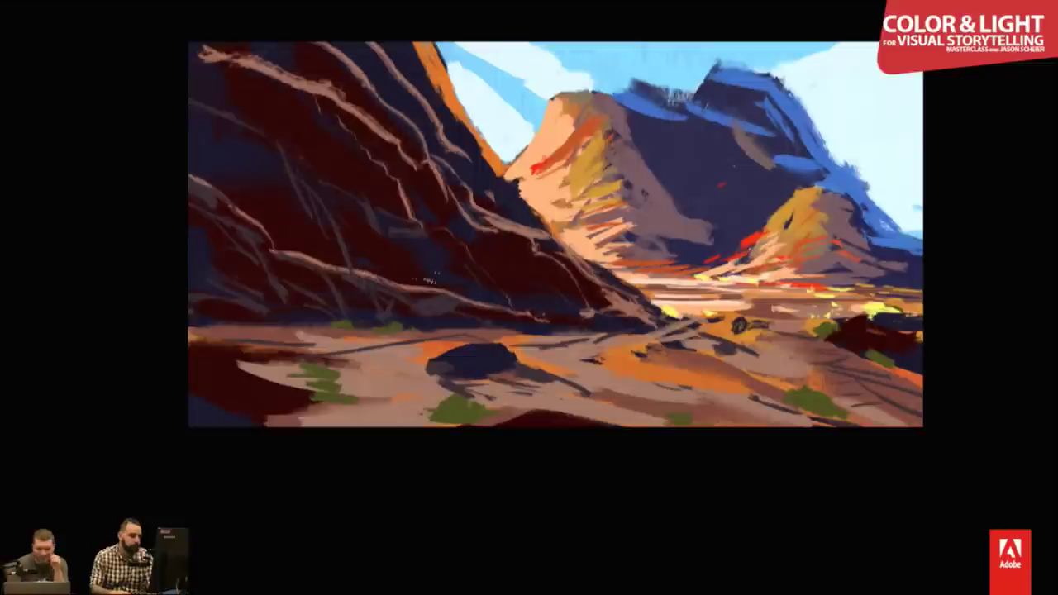
drag(469, 252, 510, 268)
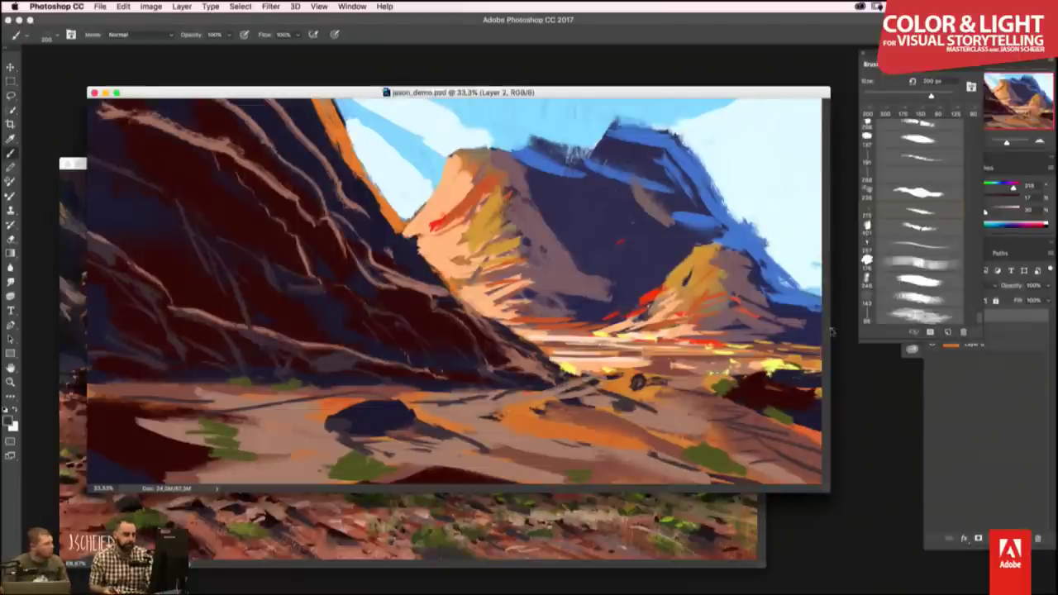
- Sample a rock colour from the reference painting, then show jason_demo.psd full screen again
click(73, 163)
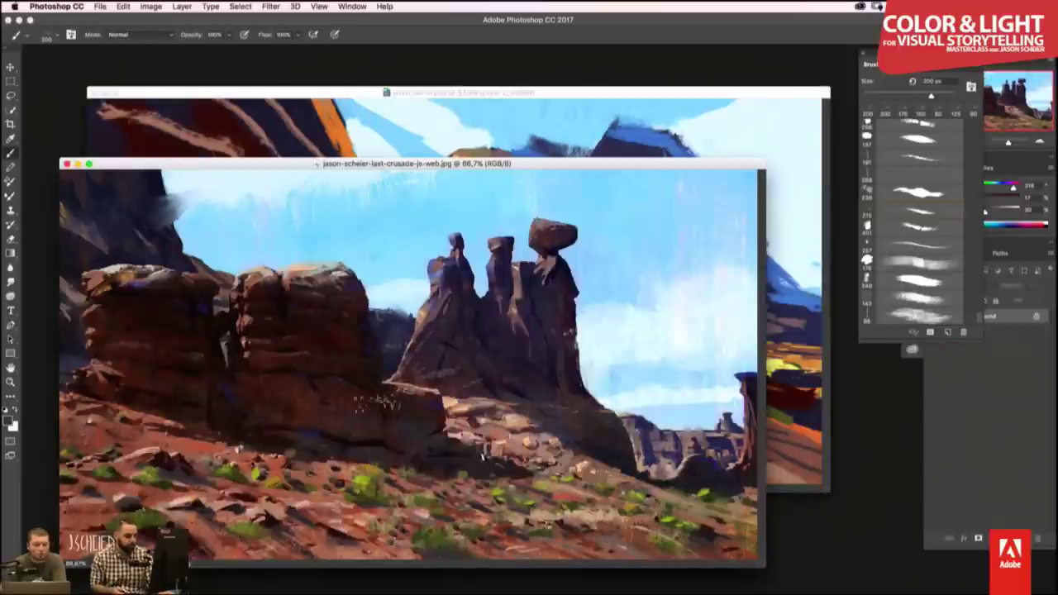
alt+click(366, 430)
click(641, 98)
key(f)
key(f)
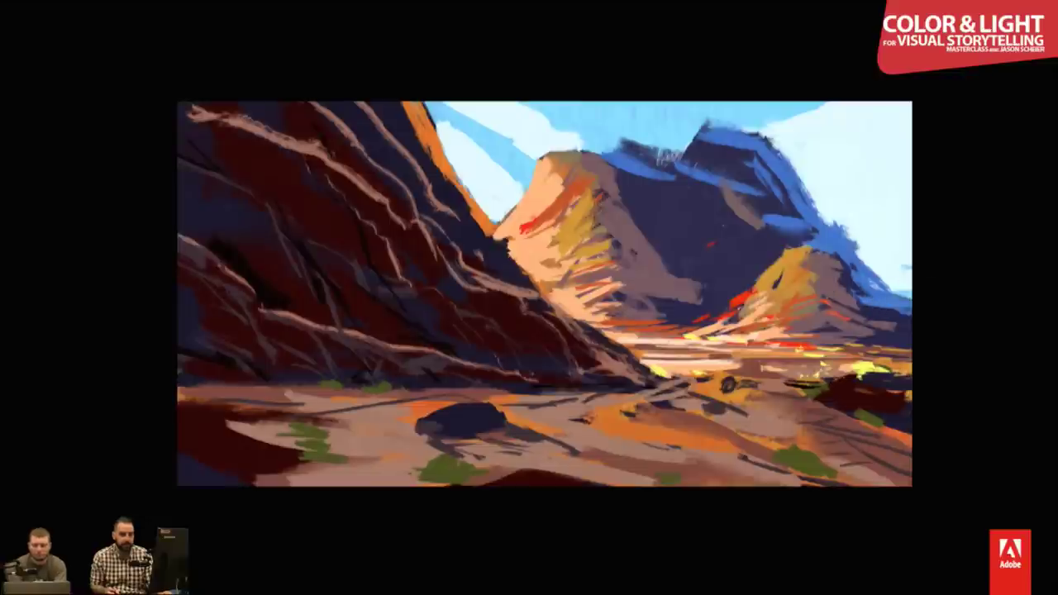
- Add a short dark stroke on the right side of the ground
drag(823, 378, 881, 376)
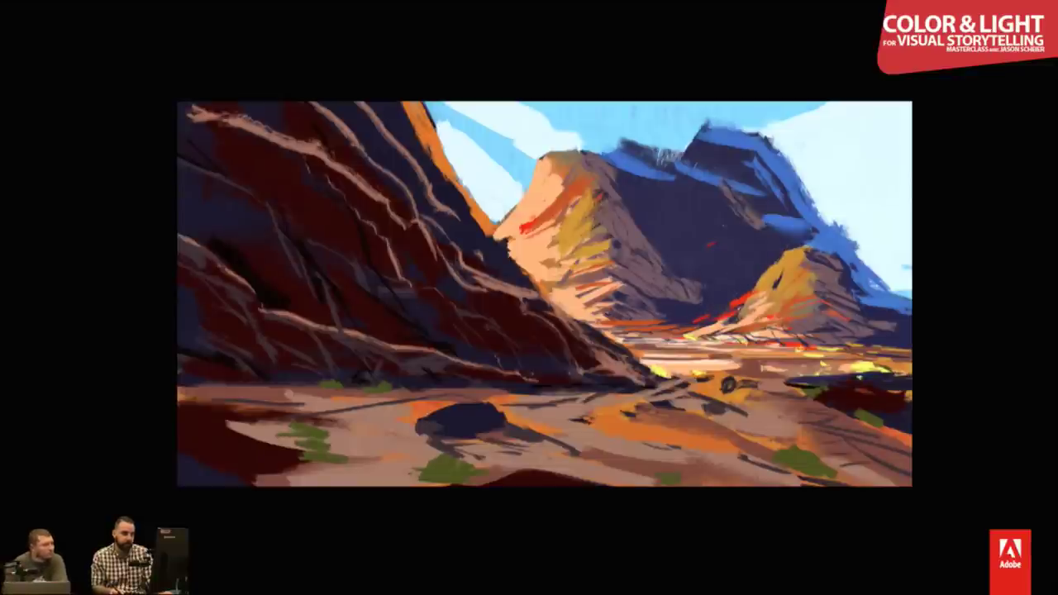
- Paint orange-red and lighter strokes on the small right mountain and the central mountain's base
alt+click(572, 189)
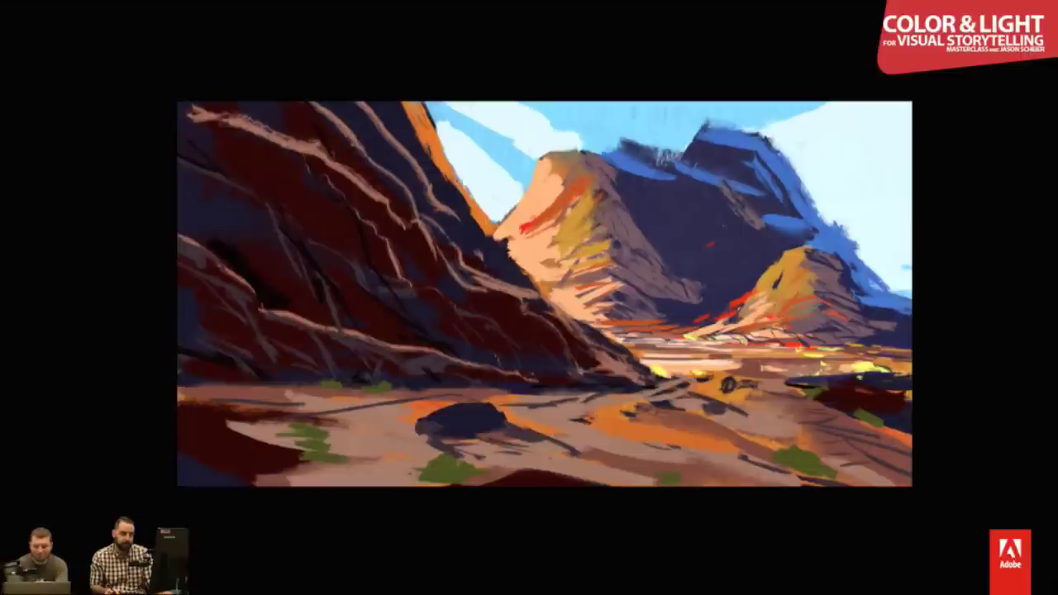
mouse_move(740, 296)
mouse_down()
mouse_move(781, 257)
mouse_move(767, 274)
mouse_up()
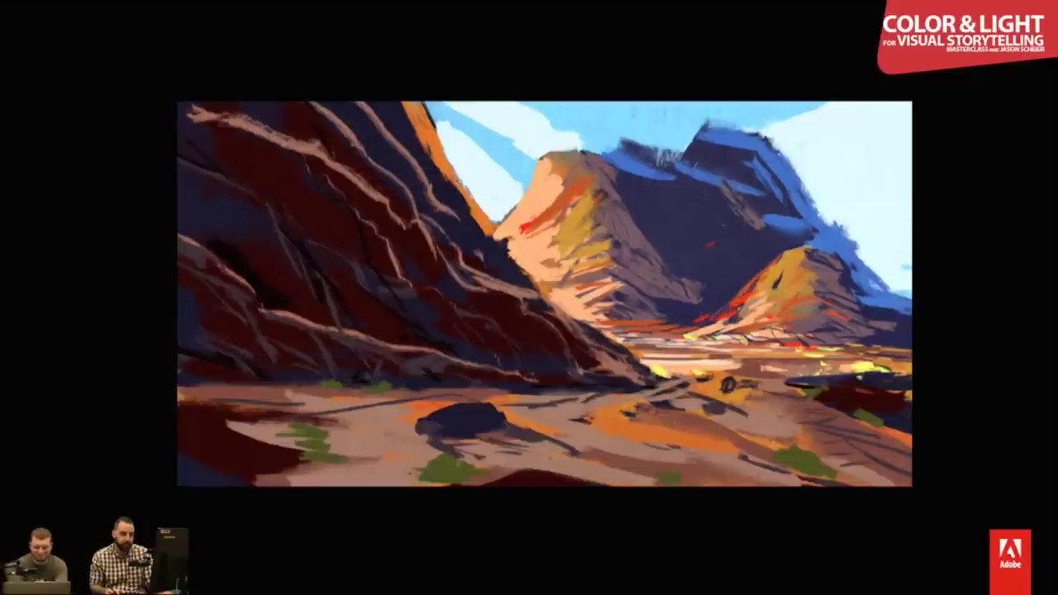
mouse_move(707, 307)
mouse_down()
mouse_move(772, 261)
mouse_move(711, 312)
mouse_up()
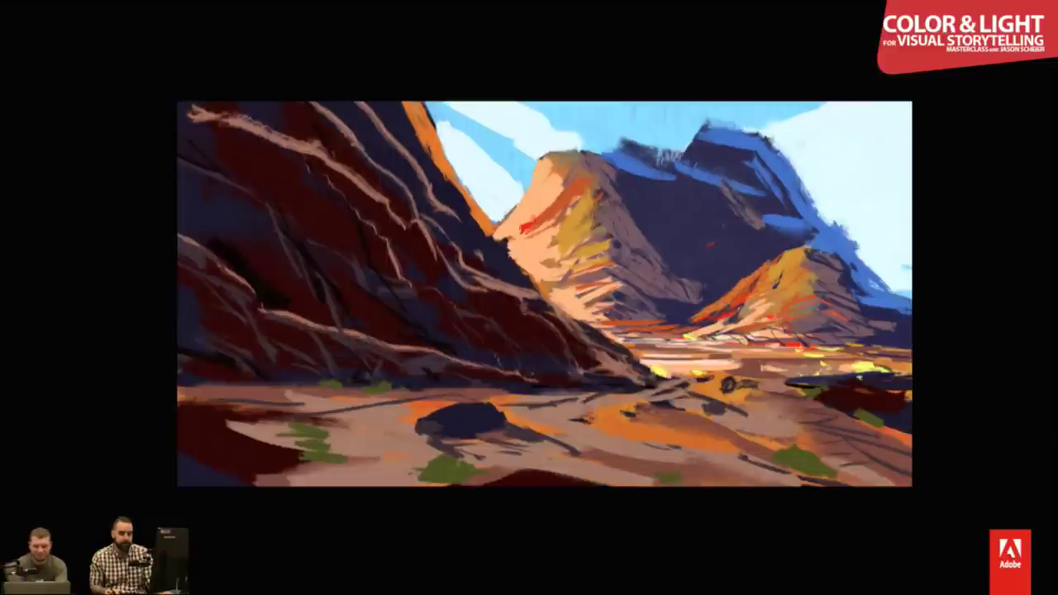
drag(772, 261, 799, 252)
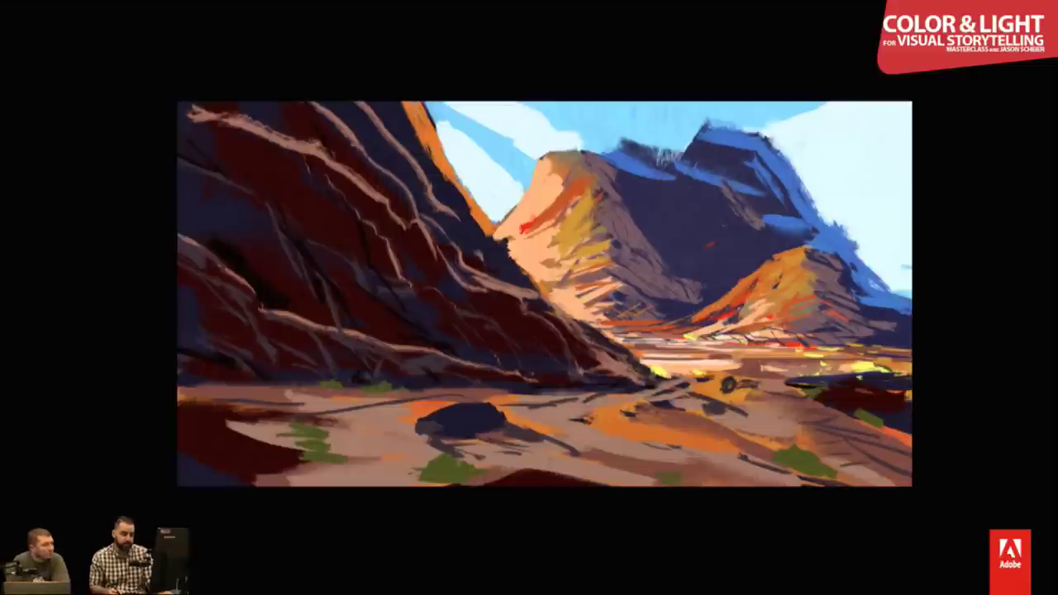
drag(641, 313, 615, 296)
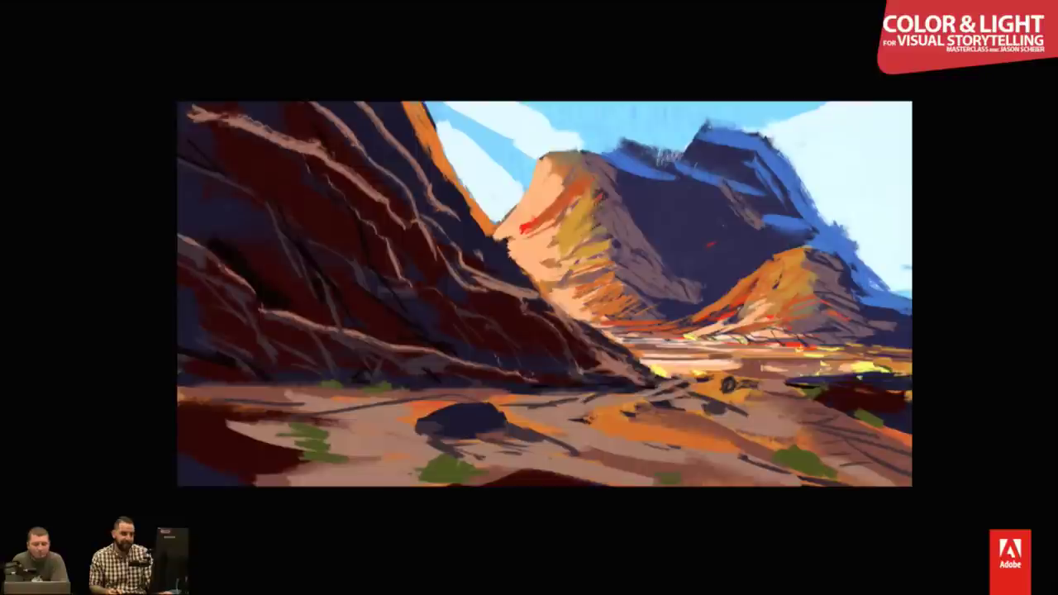
mouse_move(671, 311)
mouse_down()
mouse_move(649, 314)
mouse_move(659, 311)
mouse_move(663, 324)
mouse_move(682, 308)
mouse_up()
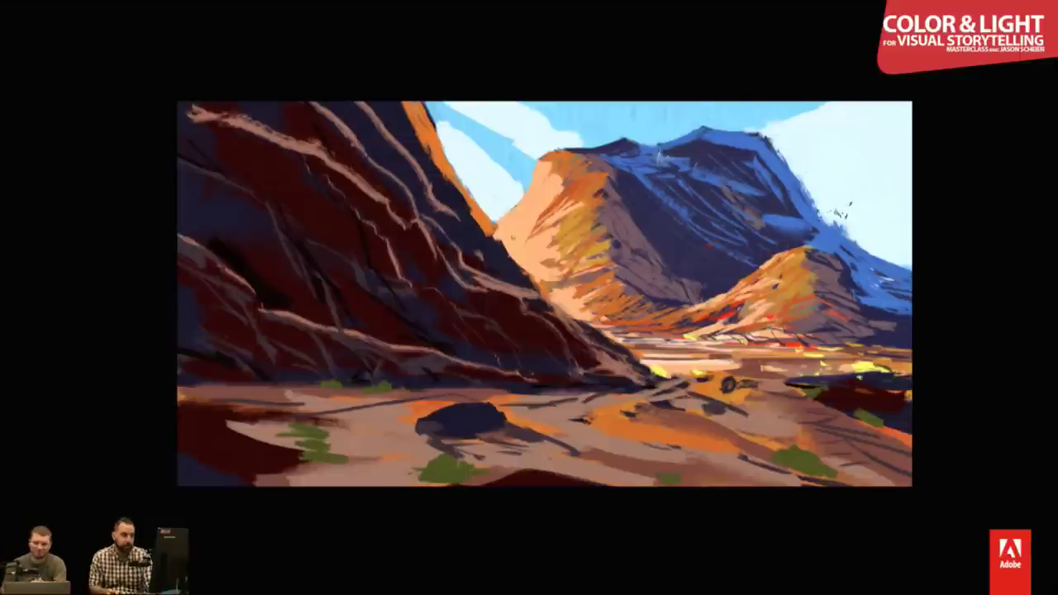
- Paint light-blue strokes across the right sky, mirror the canvas, and exit full screen
mouse_move(844, 205)
mouse_down()
mouse_move(822, 217)
mouse_move(856, 207)
mouse_move(900, 213)
mouse_move(874, 200)
mouse_move(910, 175)
mouse_move(832, 178)
mouse_move(911, 151)
mouse_up()
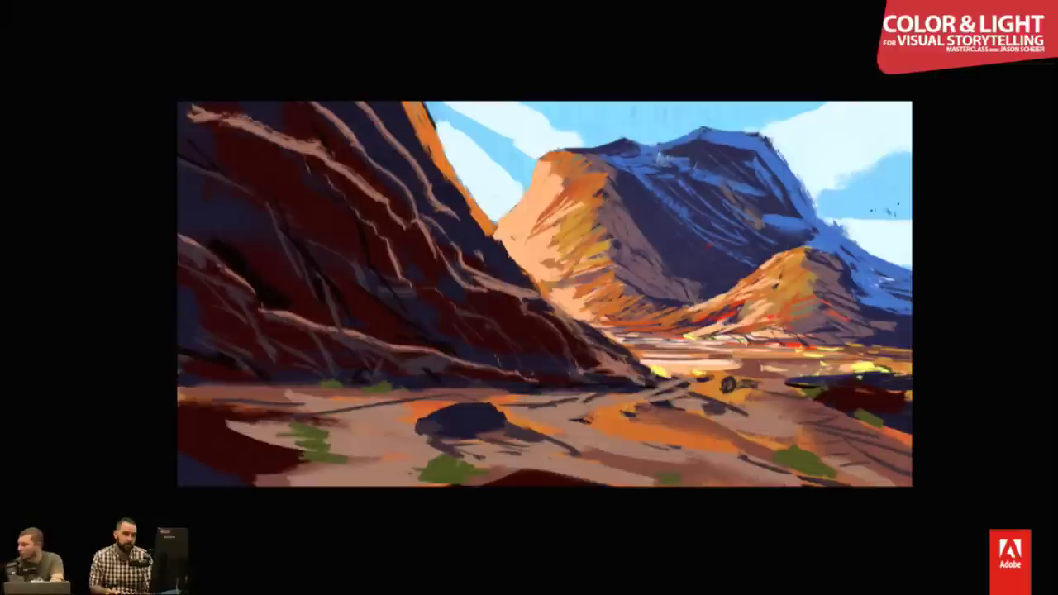
mouse_move(905, 239)
mouse_down()
mouse_move(859, 247)
mouse_move(911, 248)
mouse_up()
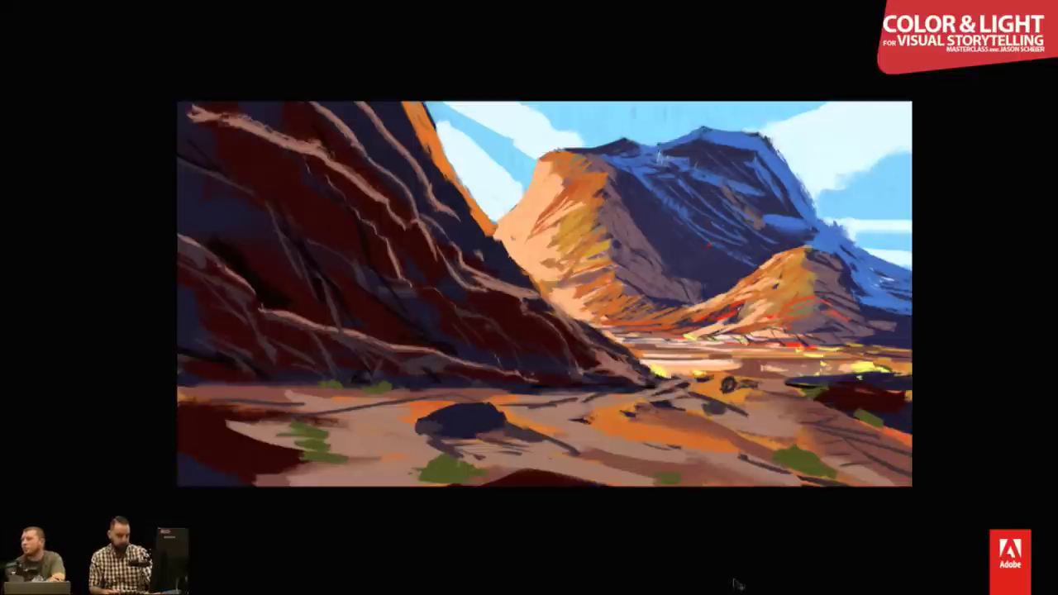
key(ctrl+shift+h)
key(ctrl+shift+h)
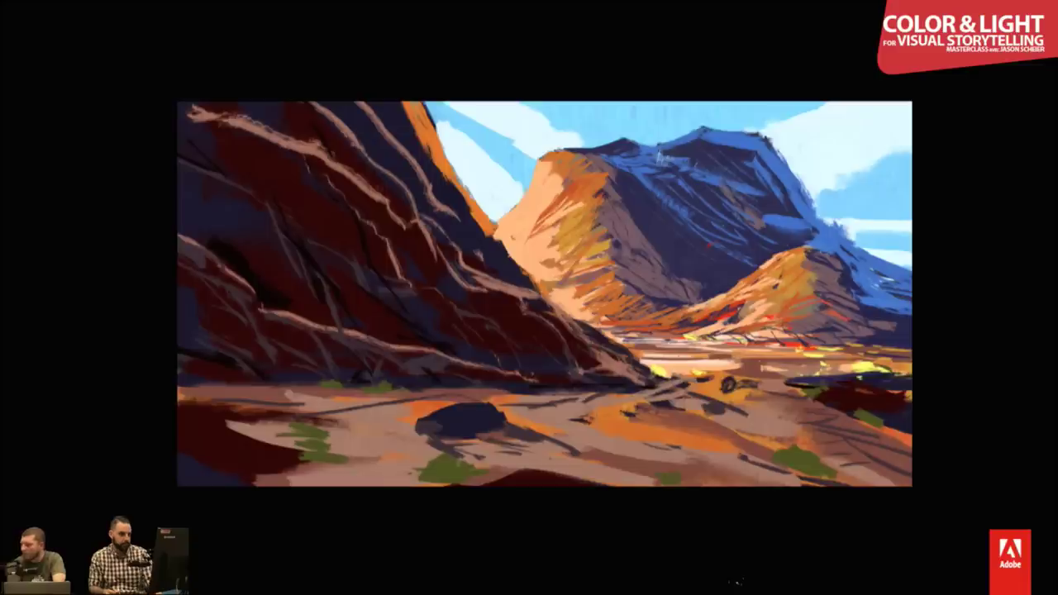
key(f)
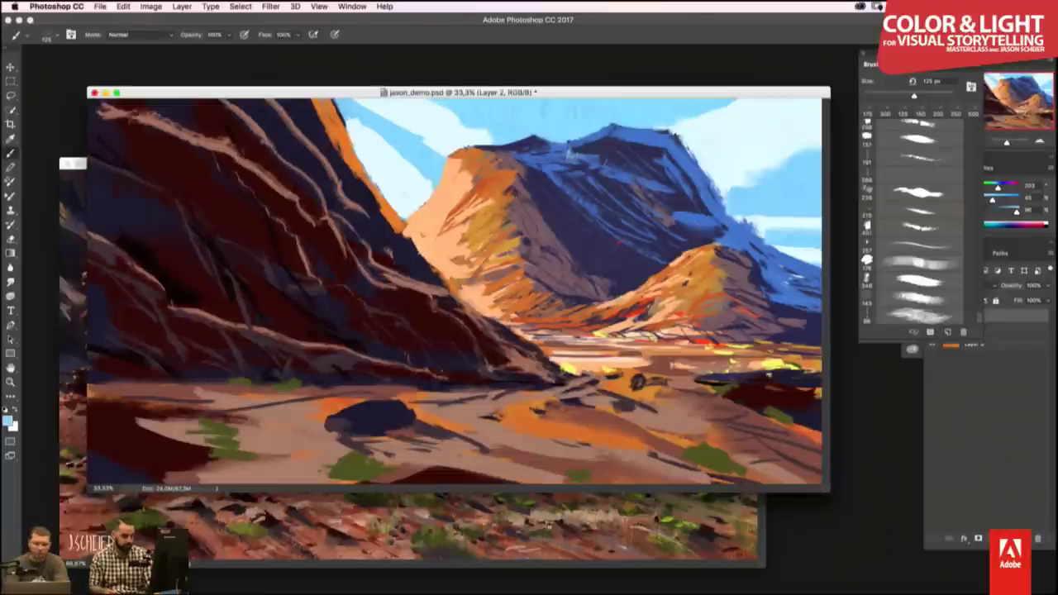
- Sample a red-brown from the reference rock and return to jason_demo.psd full screen with panels showing
click(526, 549)
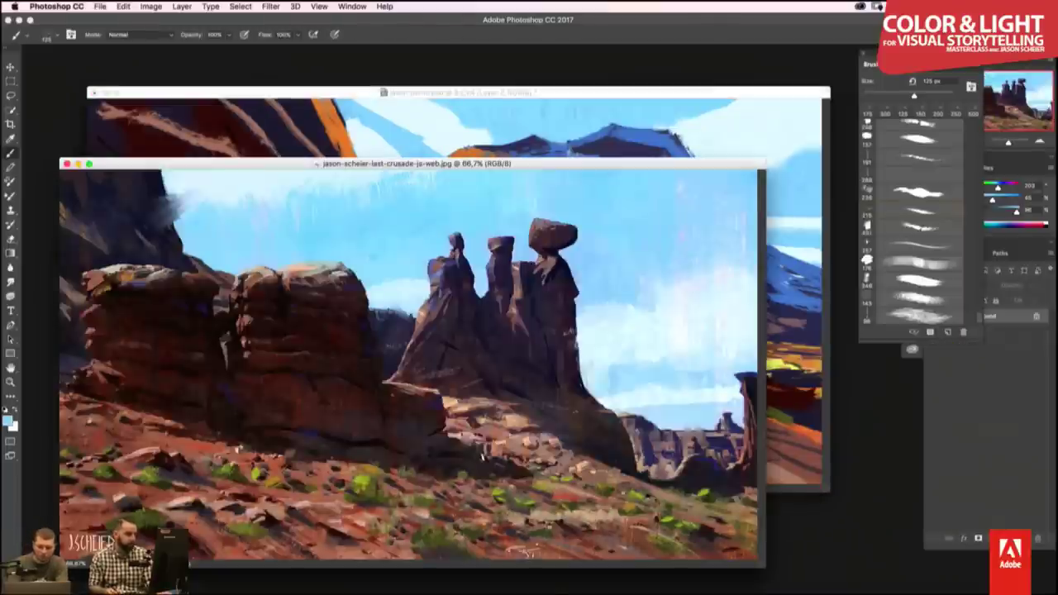
alt+click(339, 320)
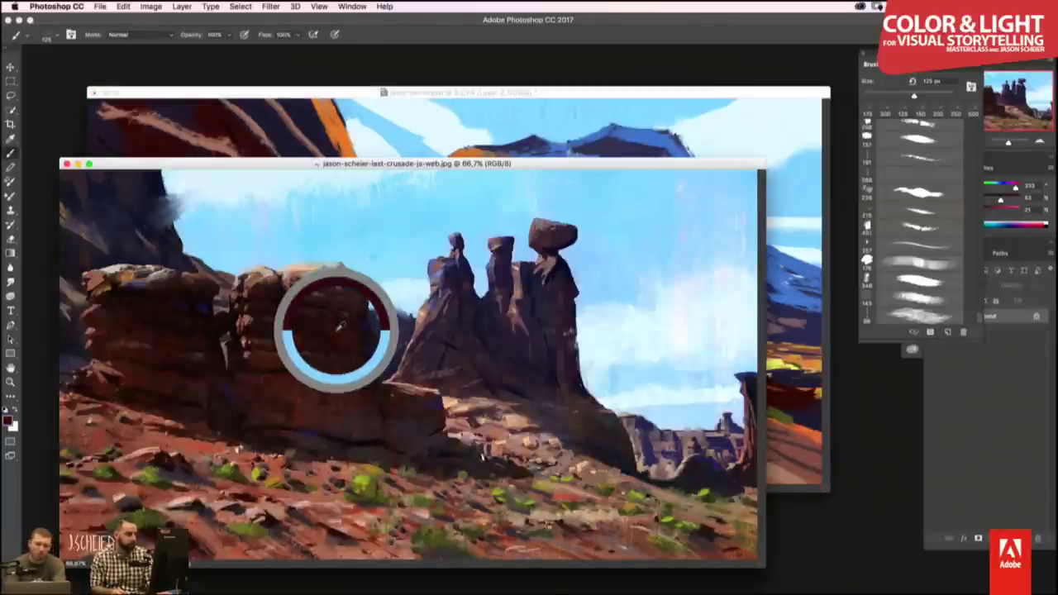
click(584, 121)
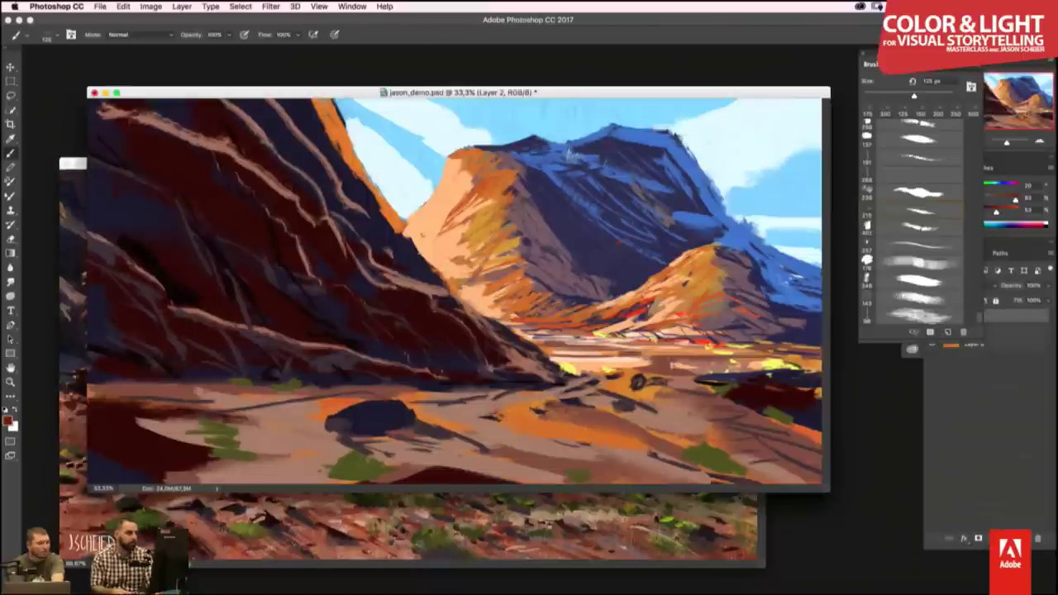
key(f)
key(f)
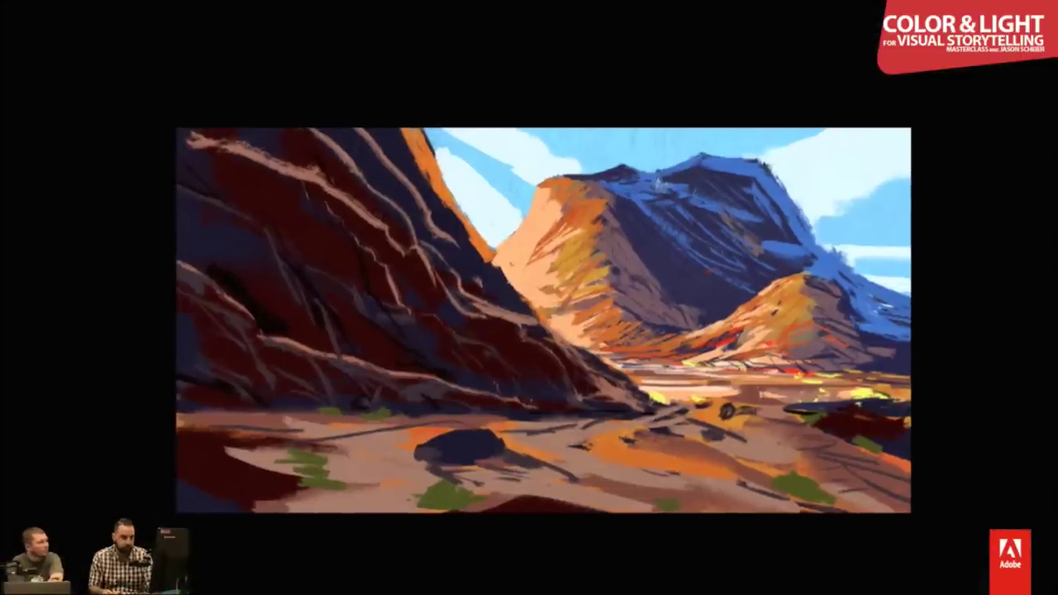
key(Tab)
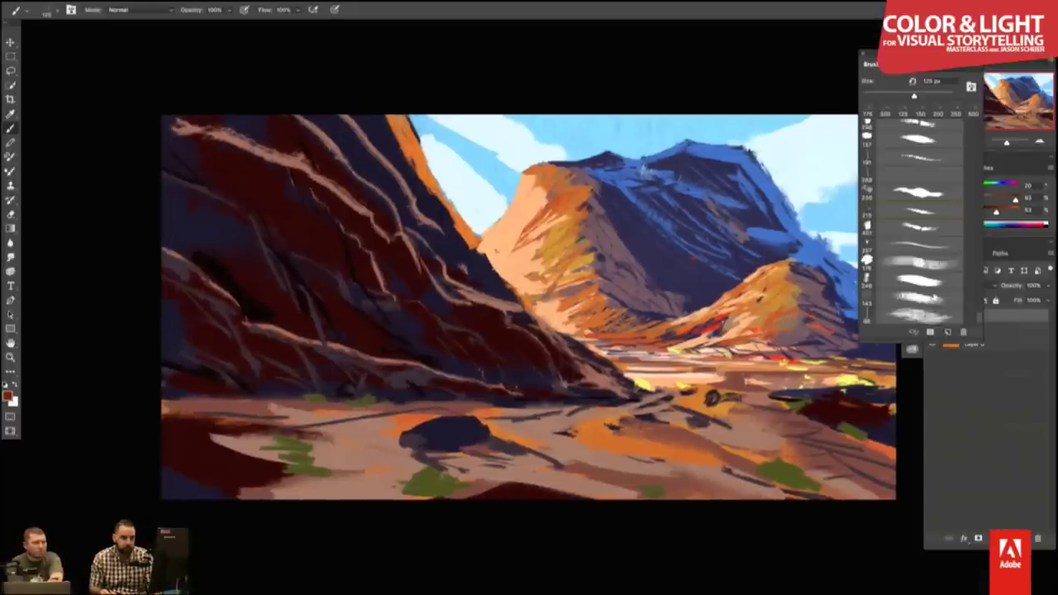
- With a larger textured brush around 400 px, paint an orange-red glow and texture on the left cliff
click(918, 297)
mouse_move(347, 202)
mouse_down()
mouse_move(327, 220)
mouse_move(385, 219)
mouse_move(361, 240)
mouse_up()
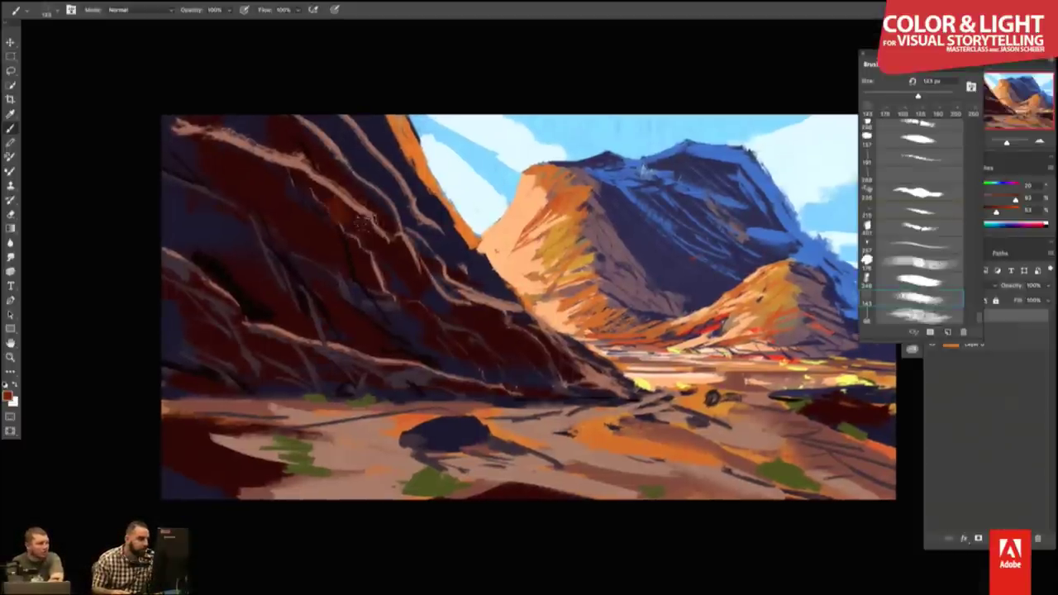
key(bracketleft)
key(bracketleft)
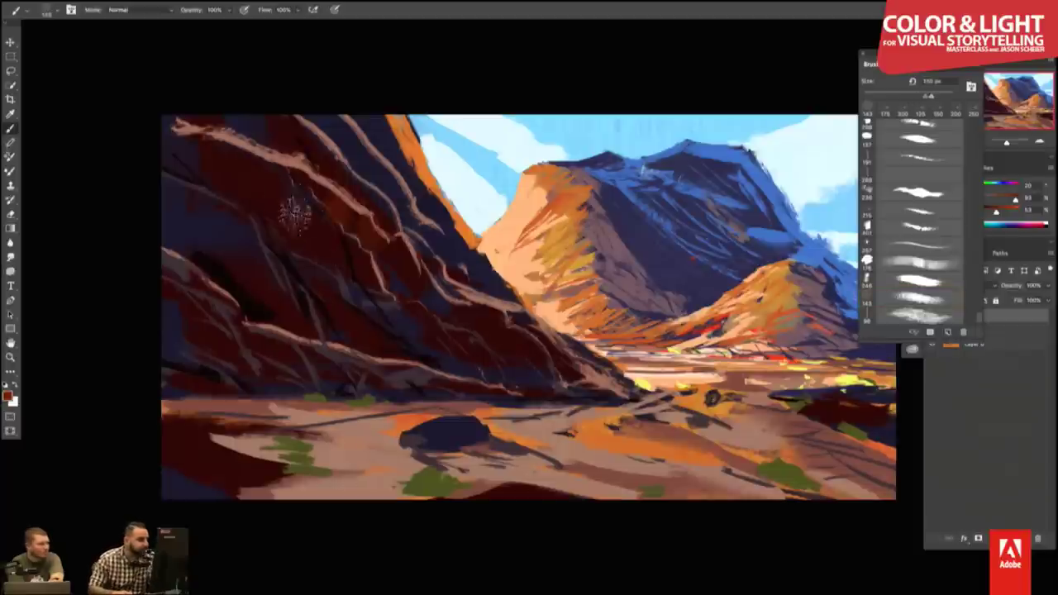
key(bracketright)
key(bracketright)
key(bracketright)
drag(319, 272, 284, 236)
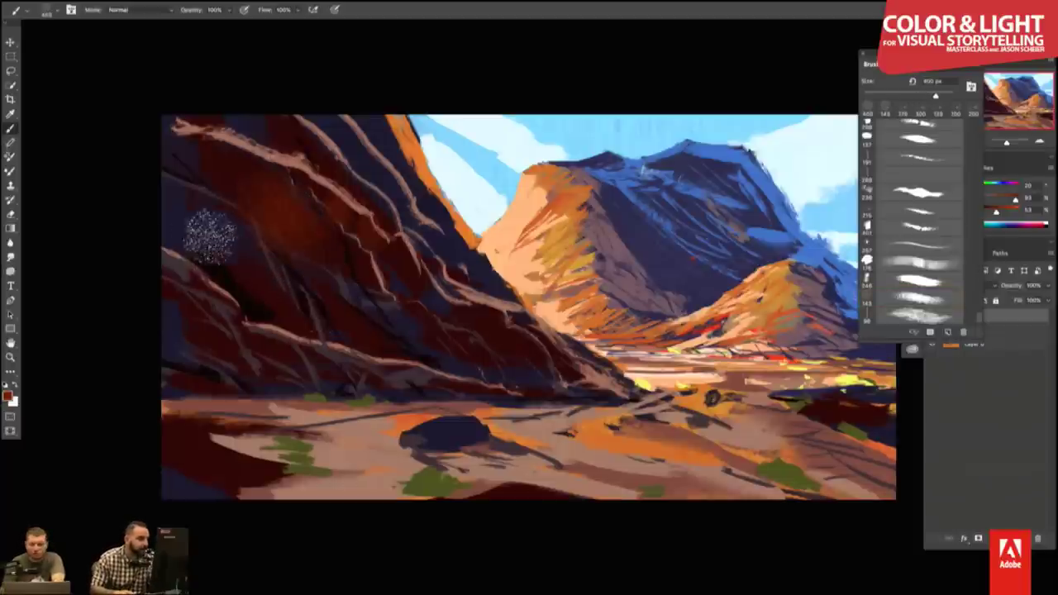
key(bracketleft)
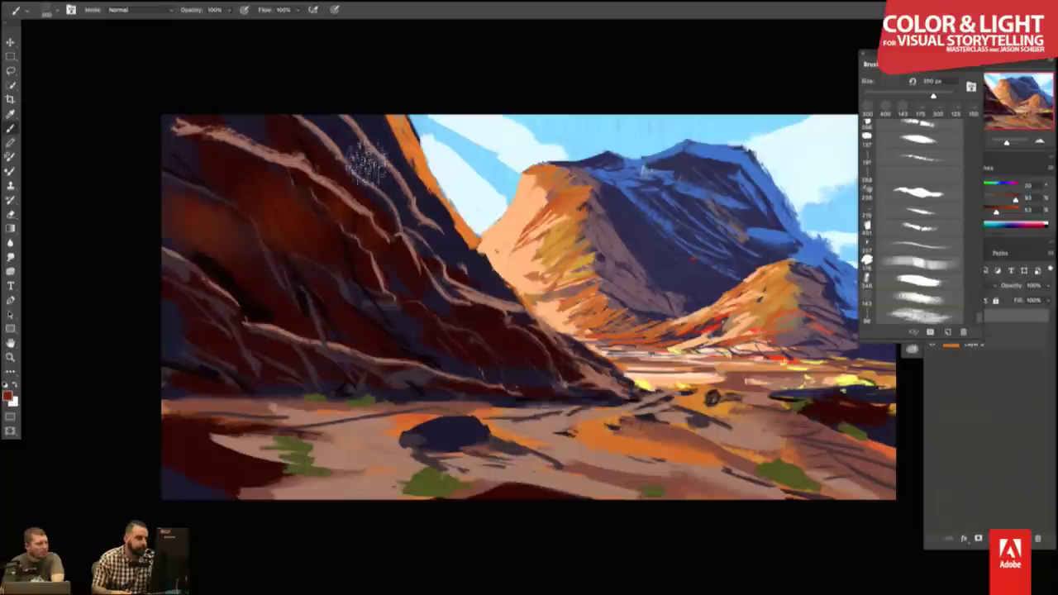
key(bracketleft)
key(bracketleft)
key(bracketleft)
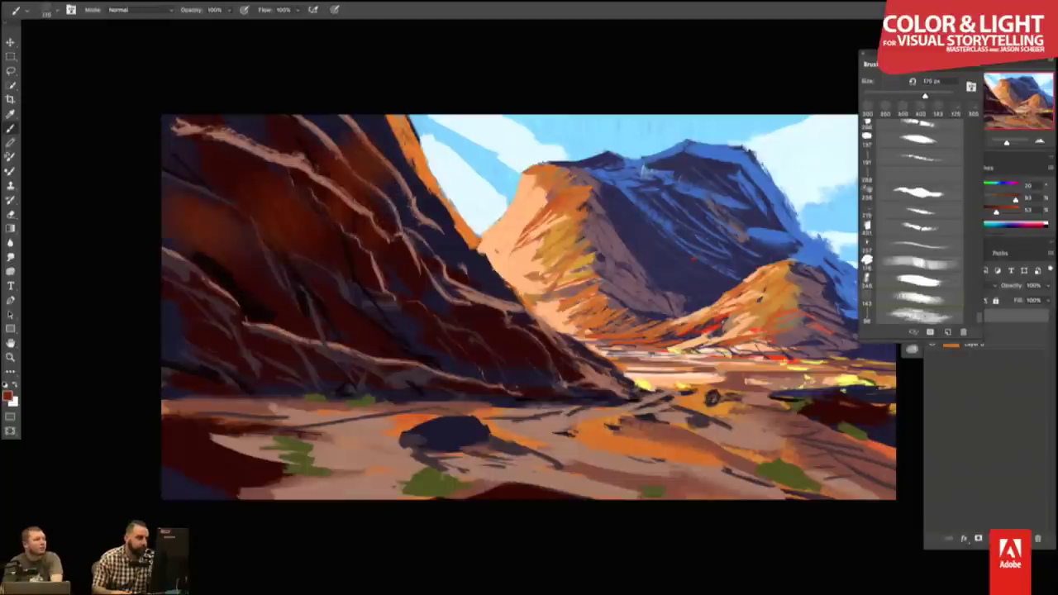
key(bracketright)
key(bracketright)
key(bracketright)
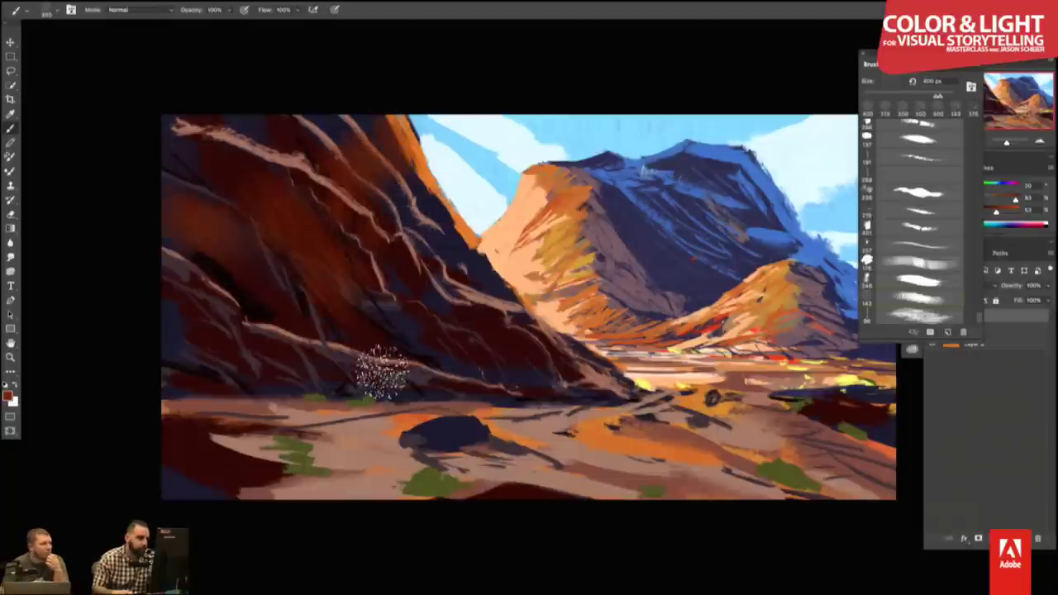
key(bracketleft)
key(bracketleft)
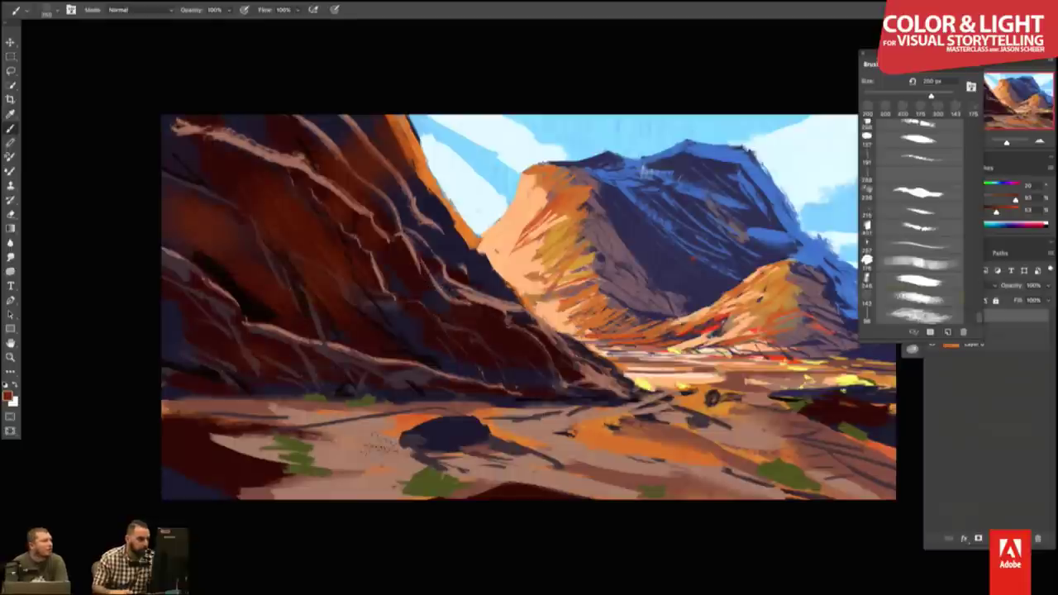
key(bracketright)
key(bracketright)
- Texture the lower ground with brown strokes, then set a 238 px brush and exit full screen
drag(232, 471, 372, 475)
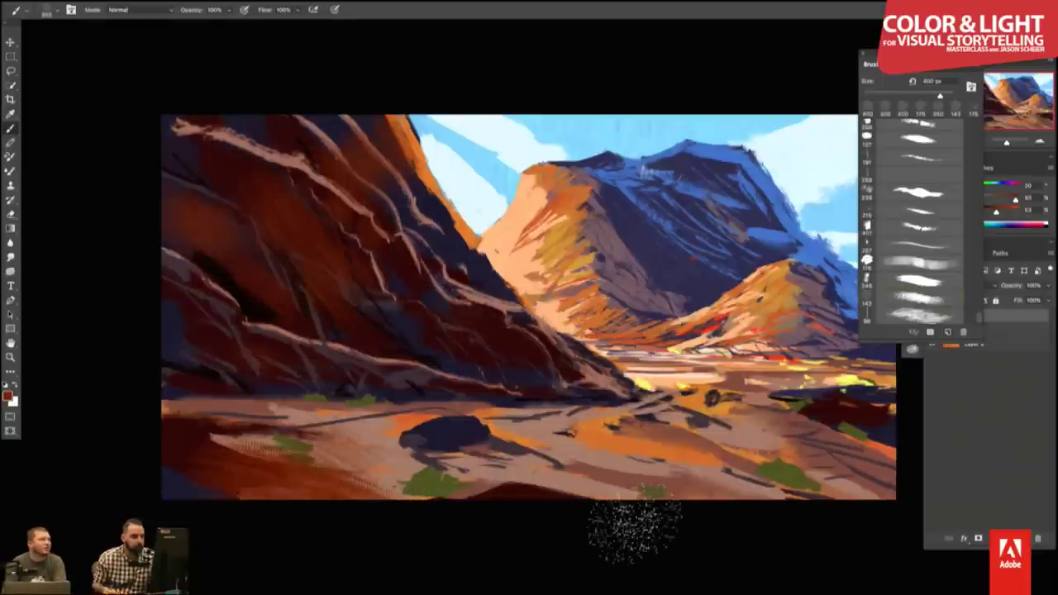
key(bracketleft)
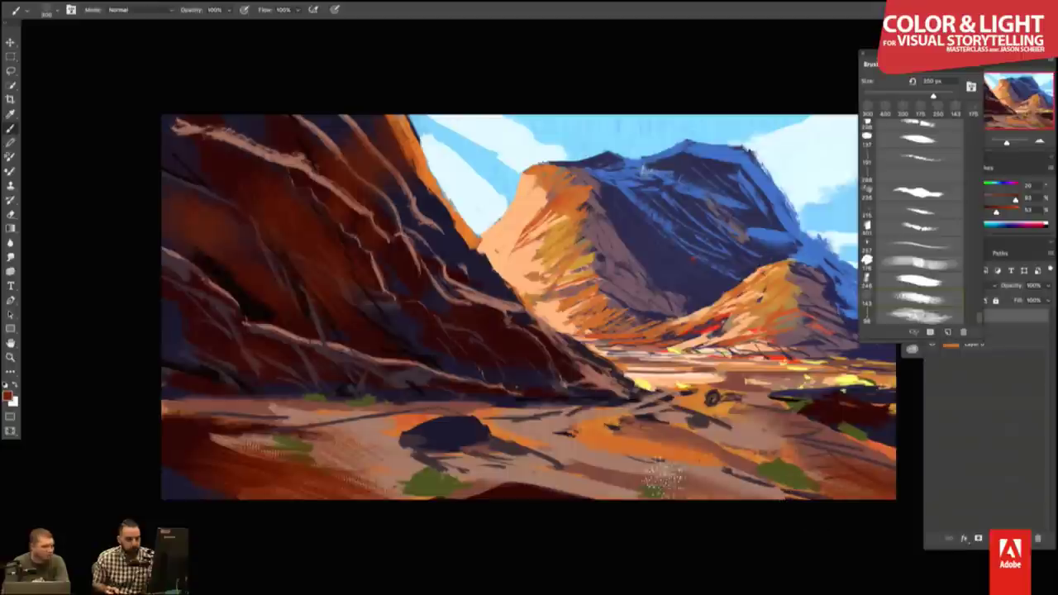
drag(662, 475, 744, 479)
key(bracketleft)
mouse_move(637, 467)
mouse_down()
mouse_move(570, 463)
mouse_move(599, 453)
mouse_up()
key(bracketleft)
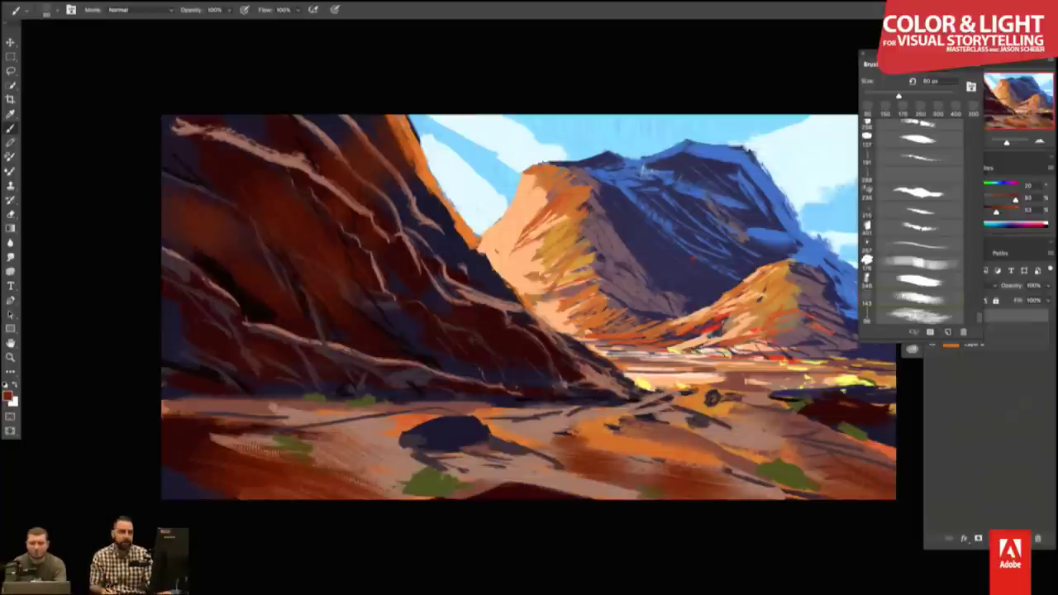
click(917, 193)
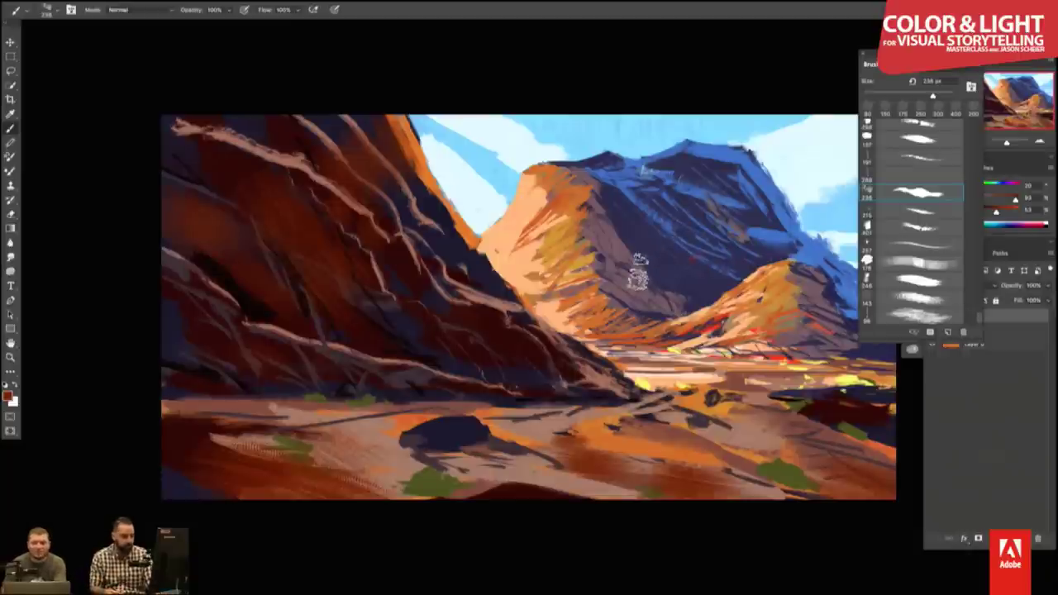
key(f)
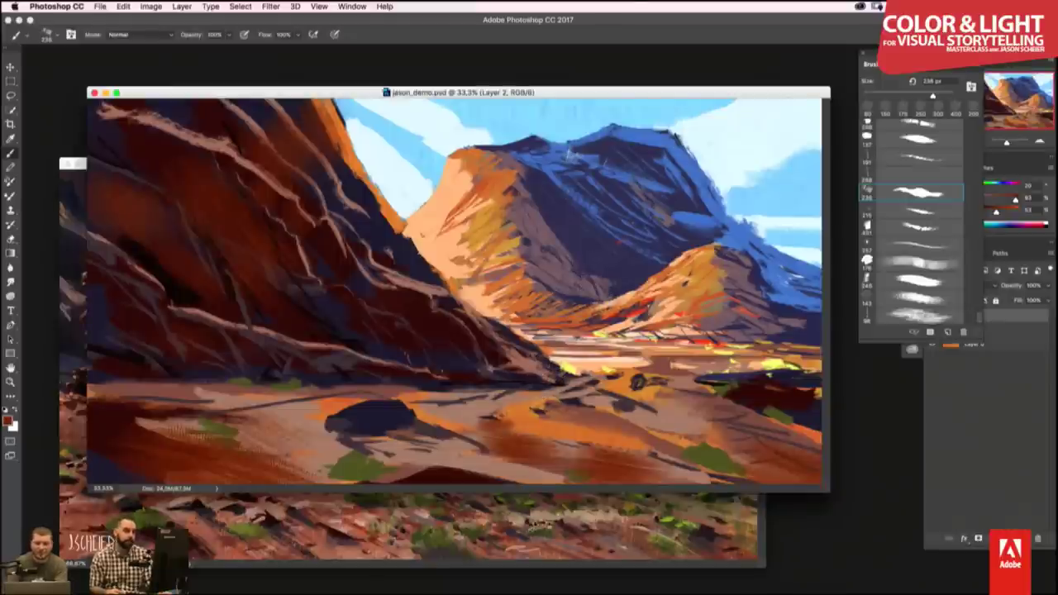
- Bring the reference painting forward and sample a peach tone from it
click(533, 527)
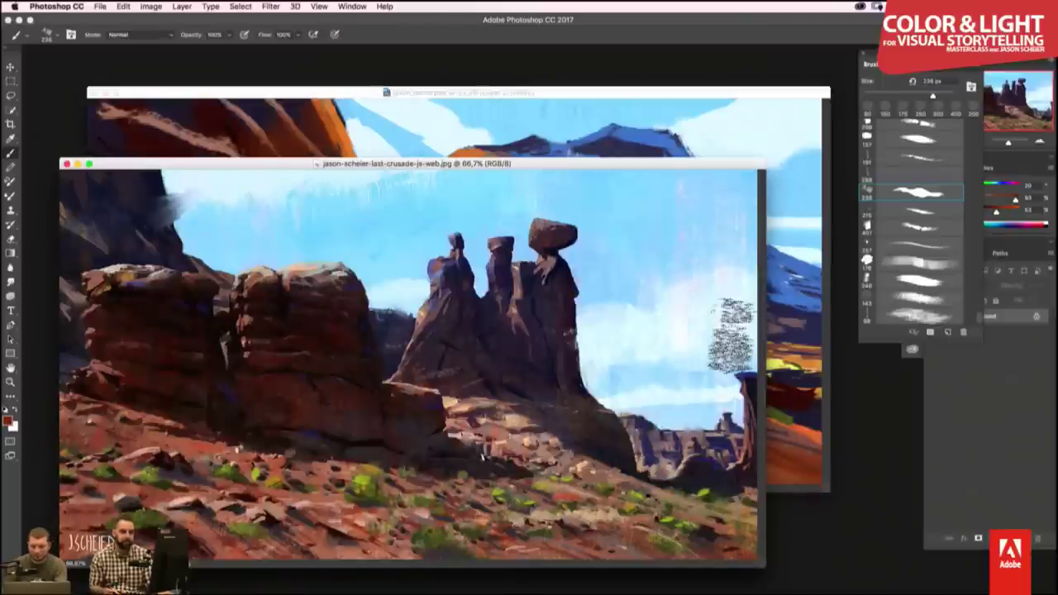
alt+click(587, 504)
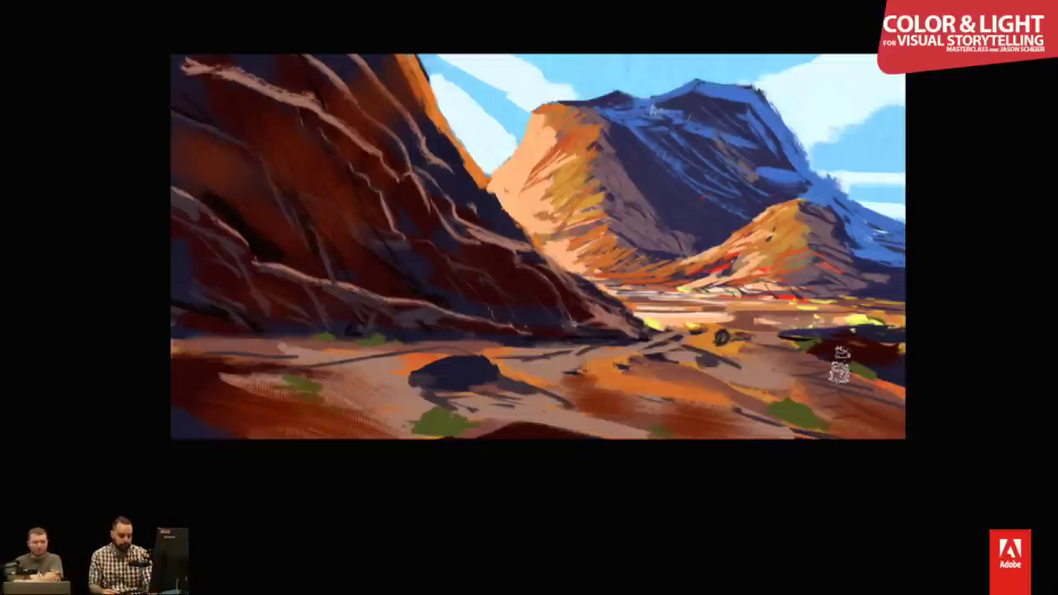
- Flip the canvas horizontally four times to compare orientations, then nudge the painting right
key(h)
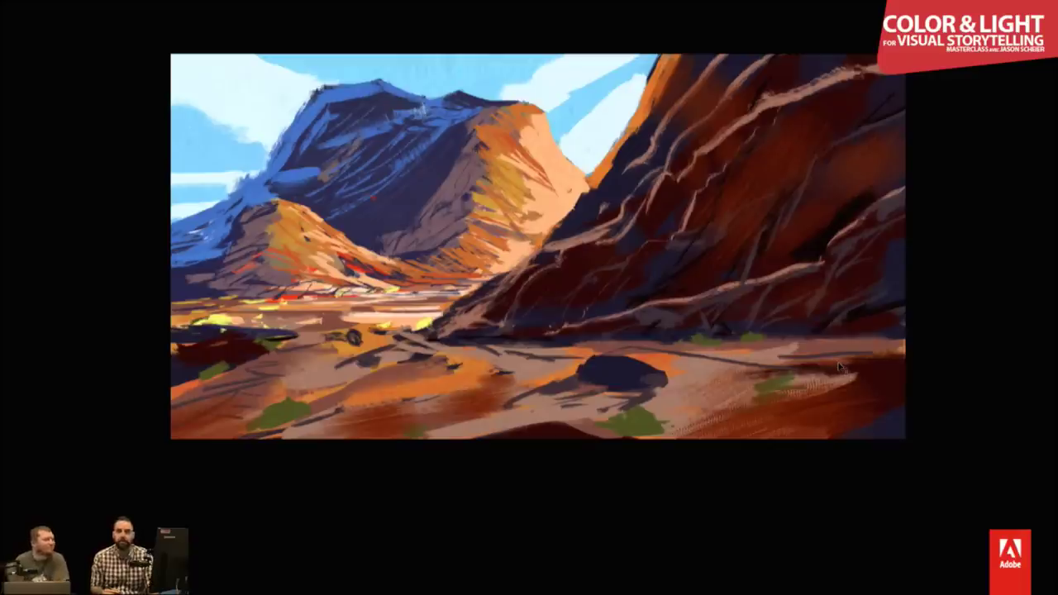
key(h)
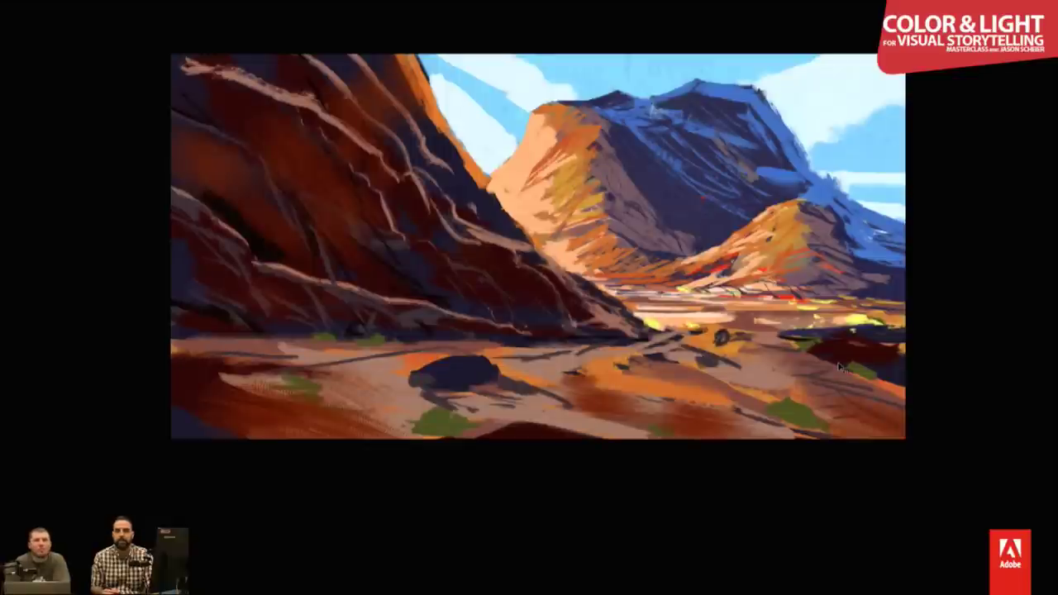
key(h)
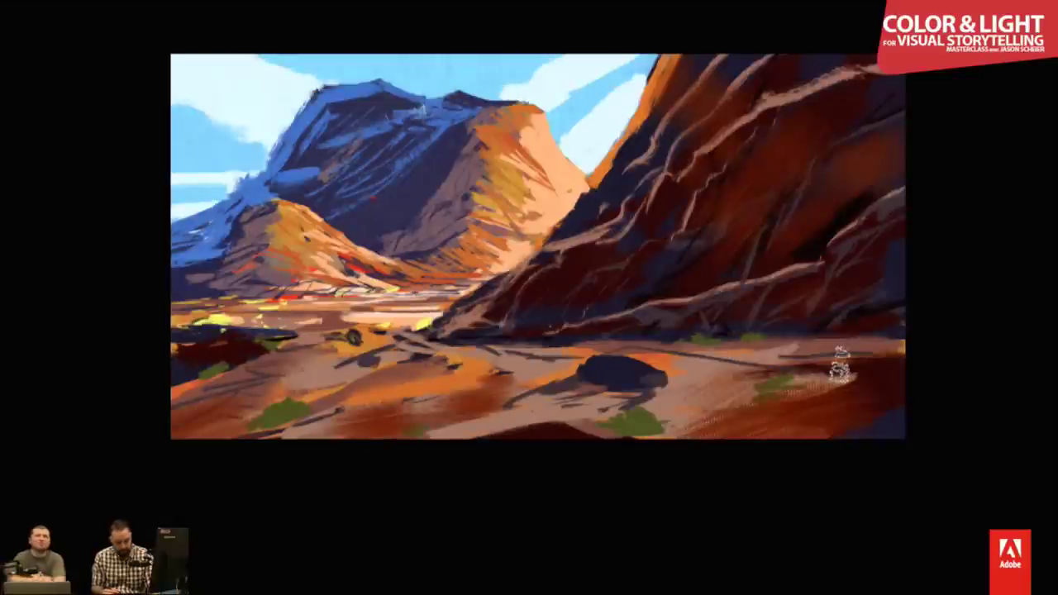
key(h)
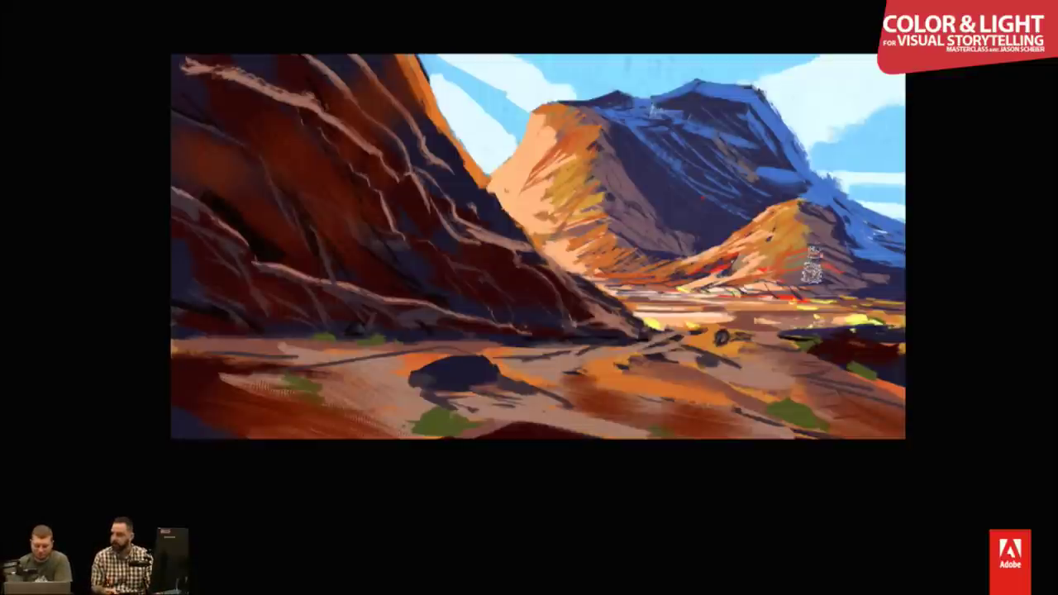
drag(696, 294, 716, 295)
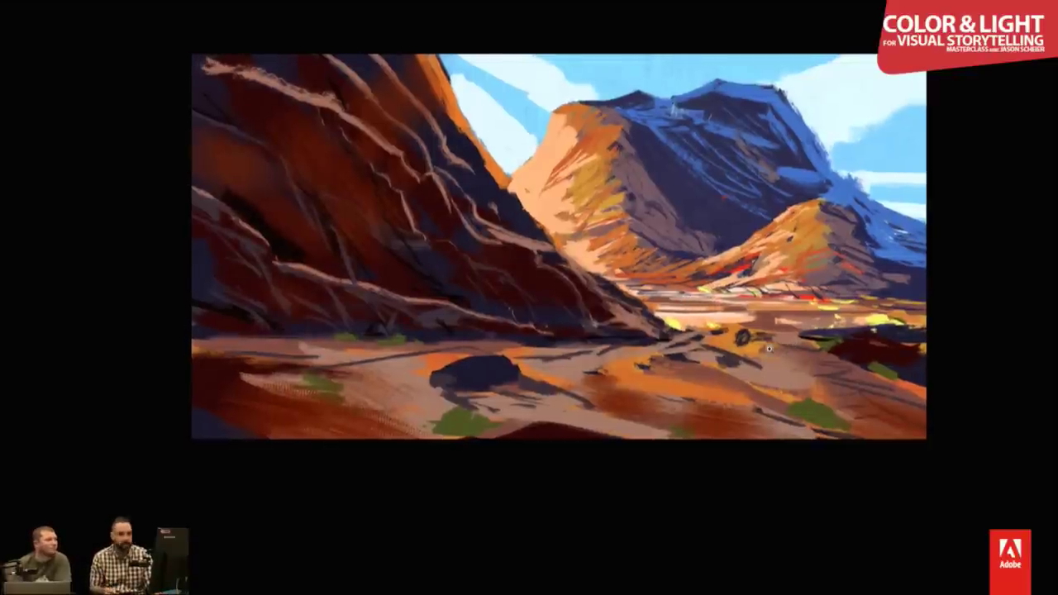
- Add light orange and pale blue highlights along the mid-ground hilltops and right slope
scroll(759, 319, up, 2)
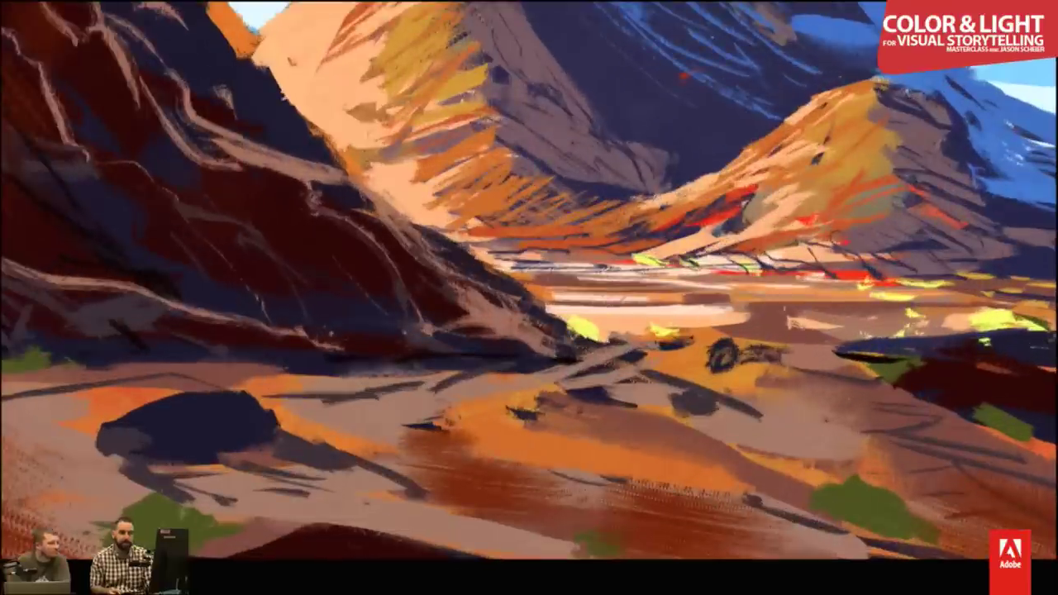
scroll(719, 360, down, 2)
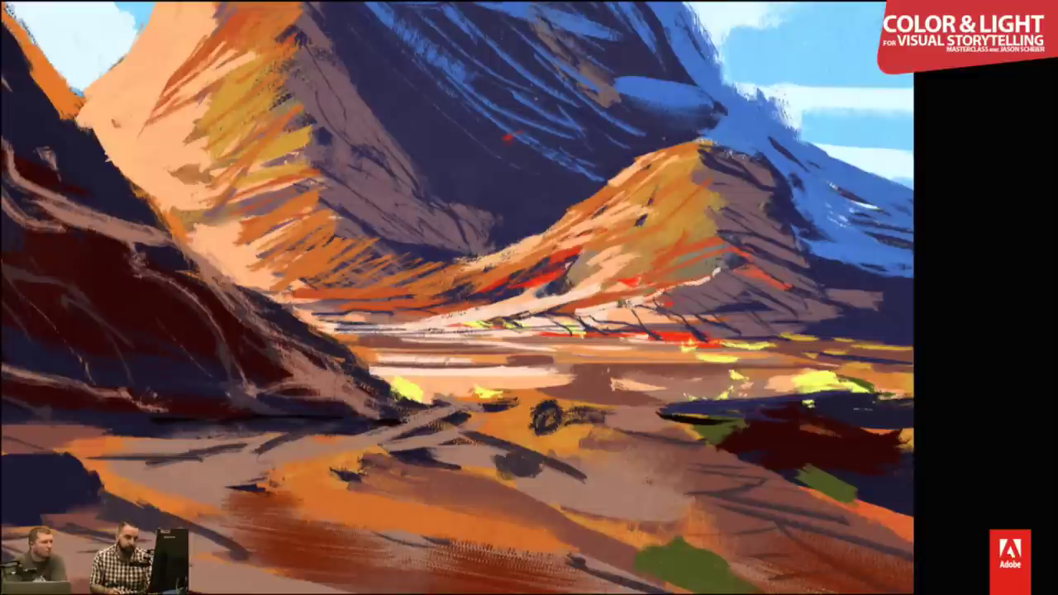
drag(717, 257, 716, 265)
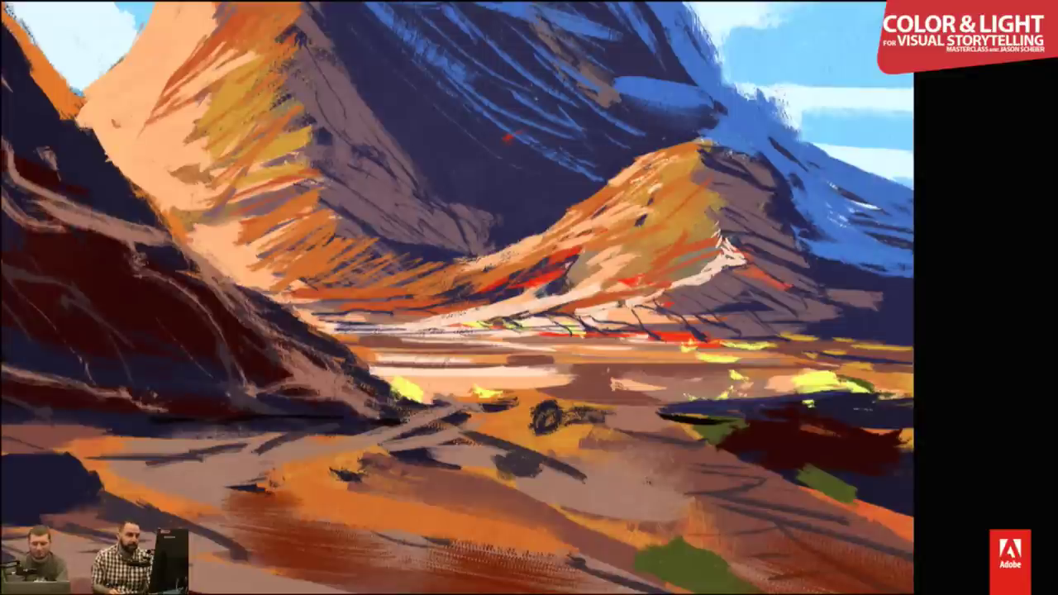
drag(641, 162, 610, 201)
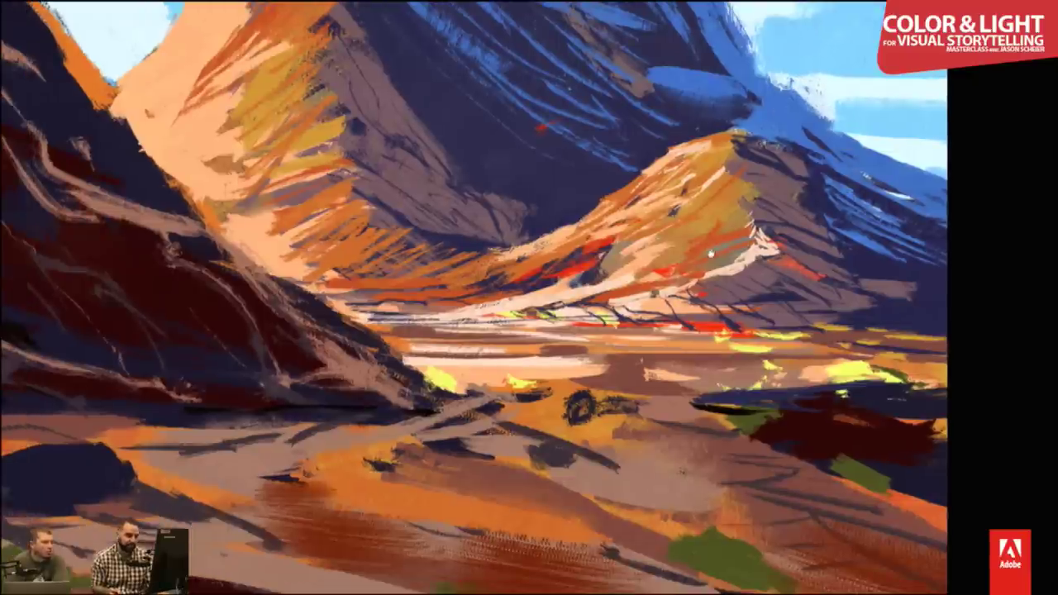
drag(589, 293, 618, 282)
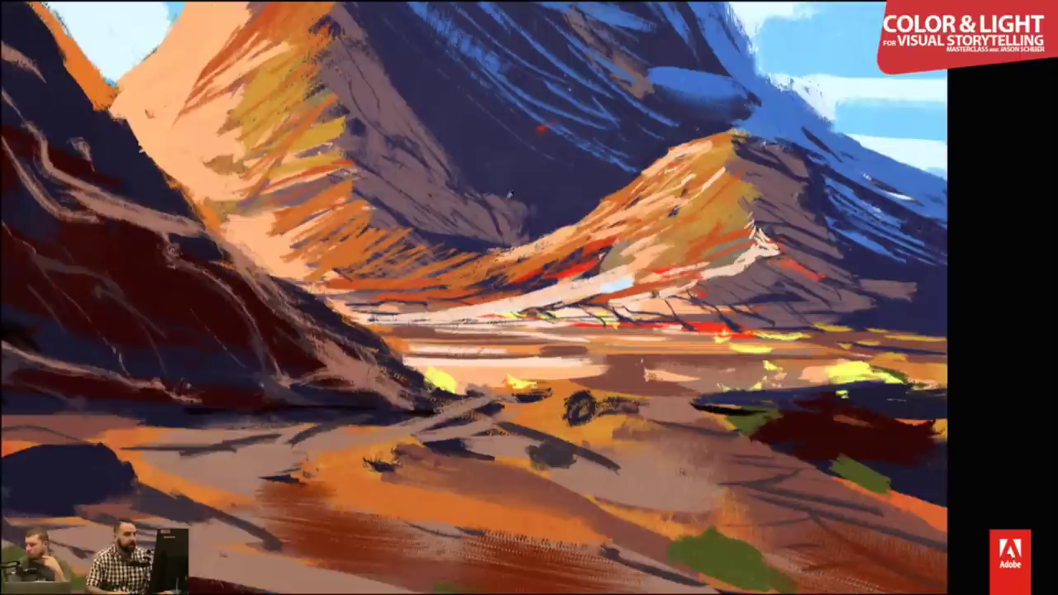
- Sample a colour and paint grey speckled texture blending into mauve on the dark mountain
alt+click(506, 195)
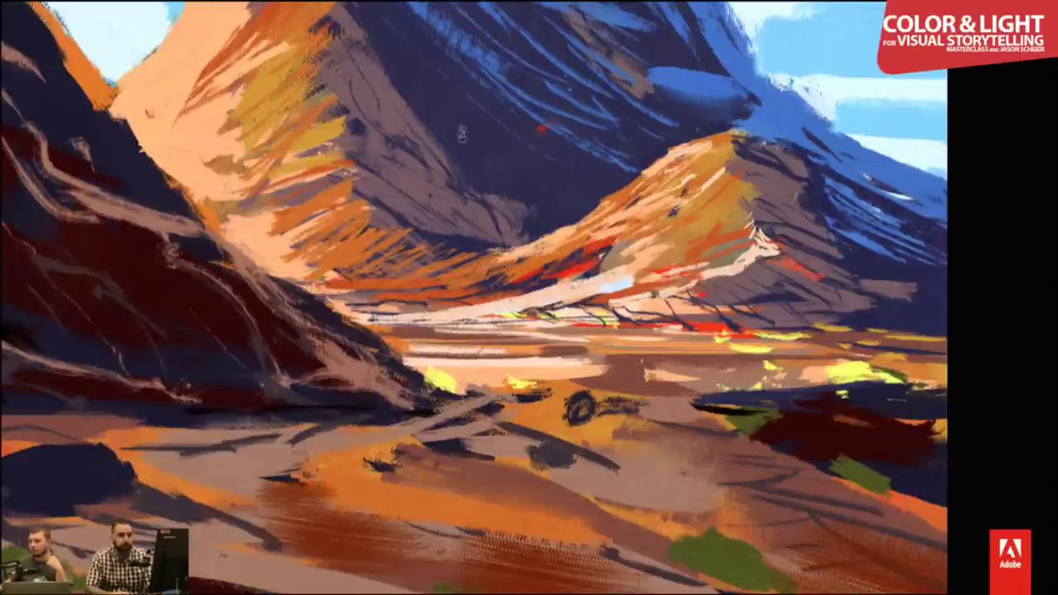
drag(444, 141, 383, 56)
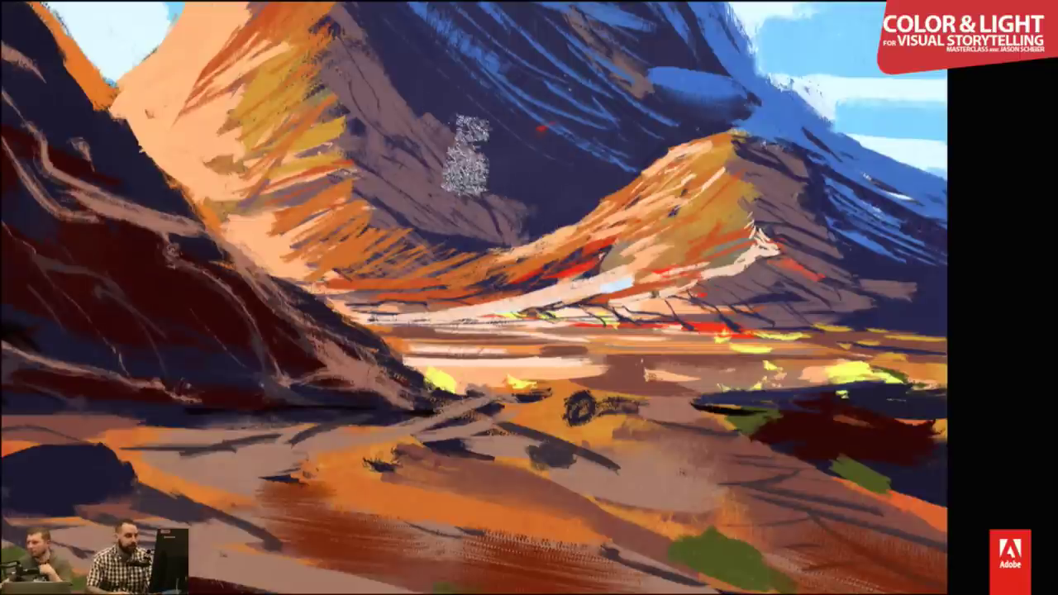
drag(413, 103, 506, 327)
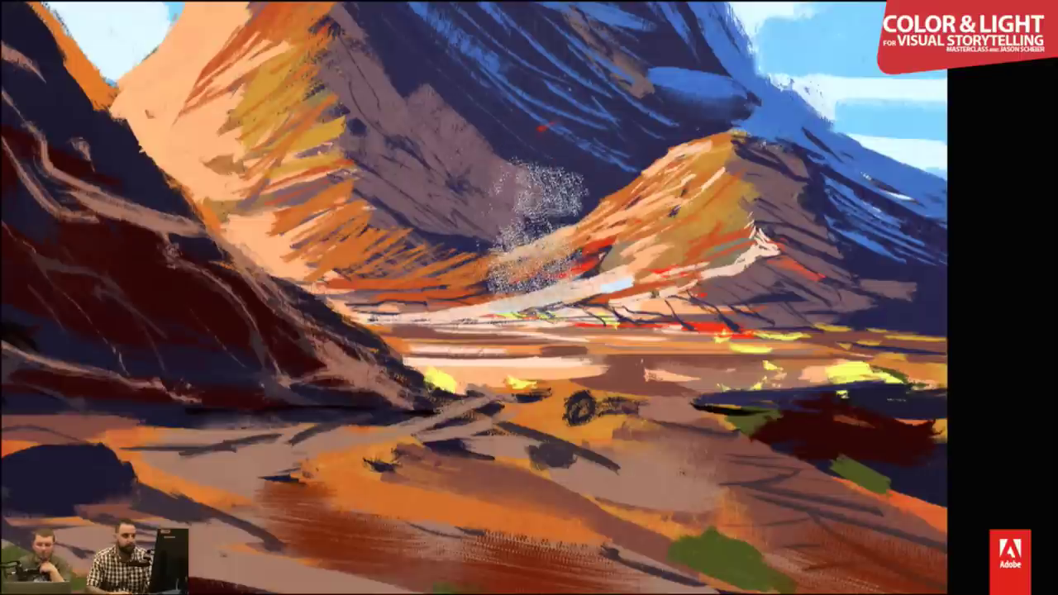
mouse_move(472, 118)
mouse_down()
mouse_move(567, 142)
mouse_move(508, 141)
mouse_move(541, 136)
mouse_move(372, 66)
mouse_move(553, 190)
mouse_move(597, 198)
mouse_up()
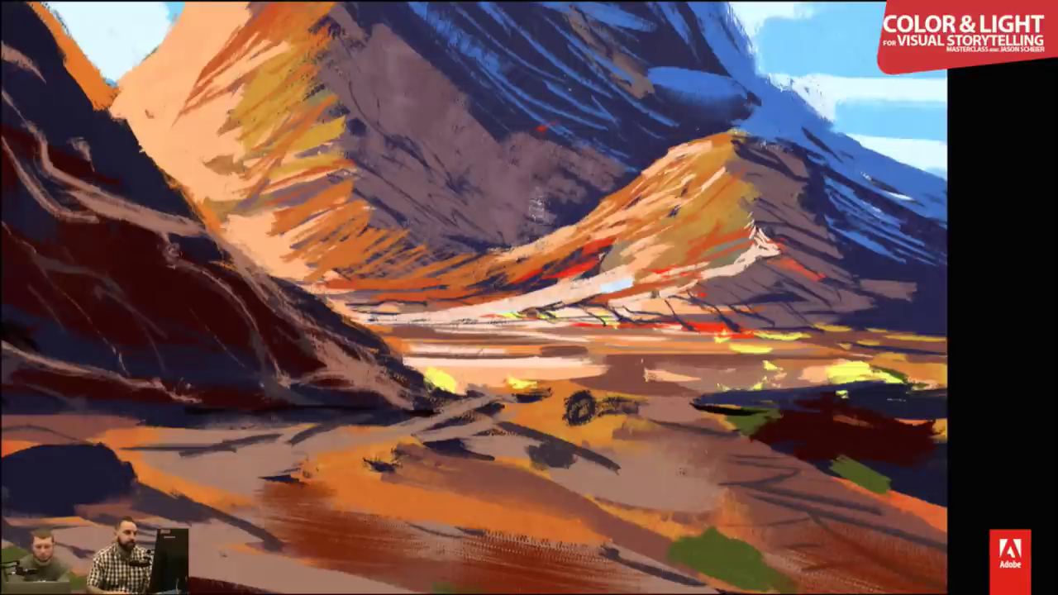
- Paint diagonal brown strokes across the big mountain's blue slope
drag(521, 142, 624, 303)
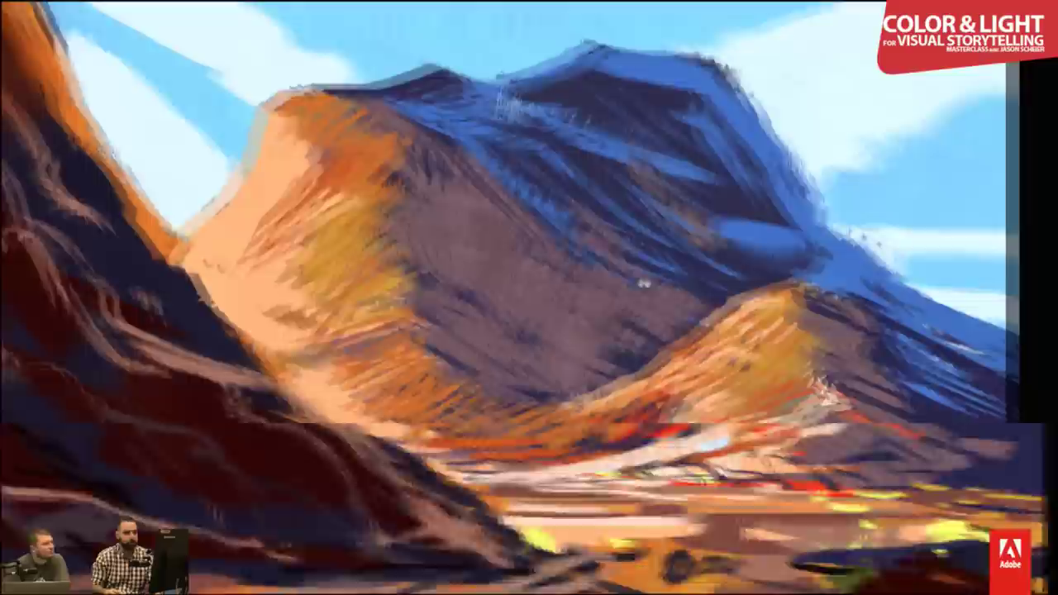
mouse_move(728, 314)
mouse_down()
mouse_move(616, 285)
mouse_move(658, 283)
mouse_up()
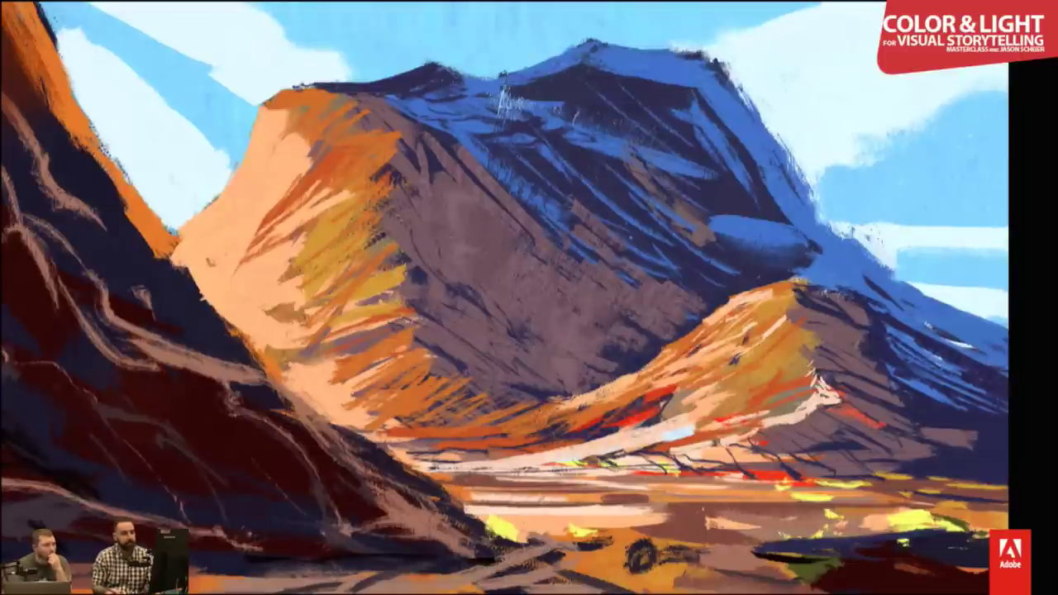
drag(679, 190, 642, 196)
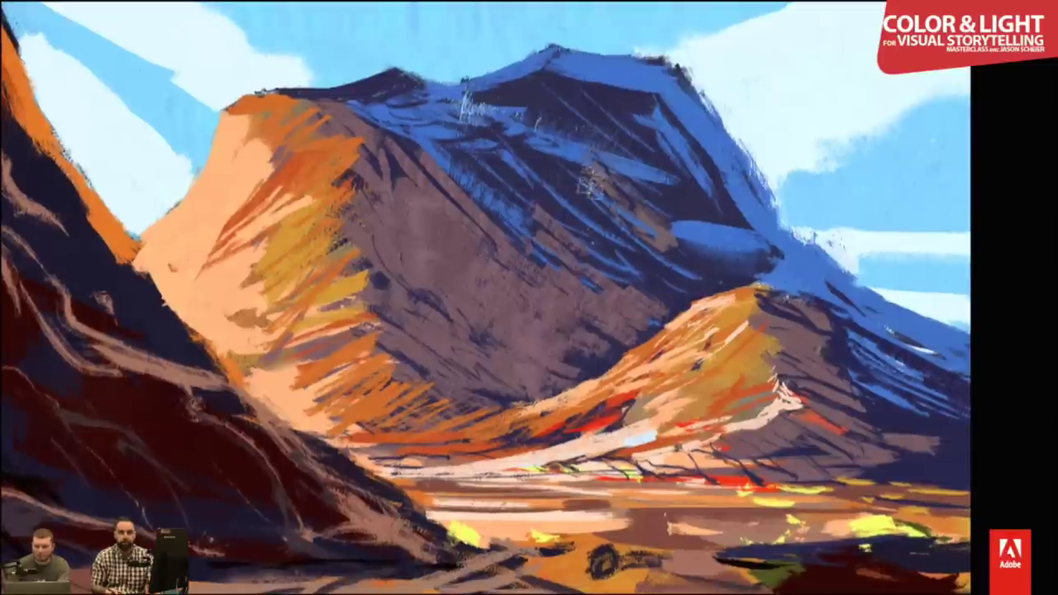
drag(685, 187, 697, 158)
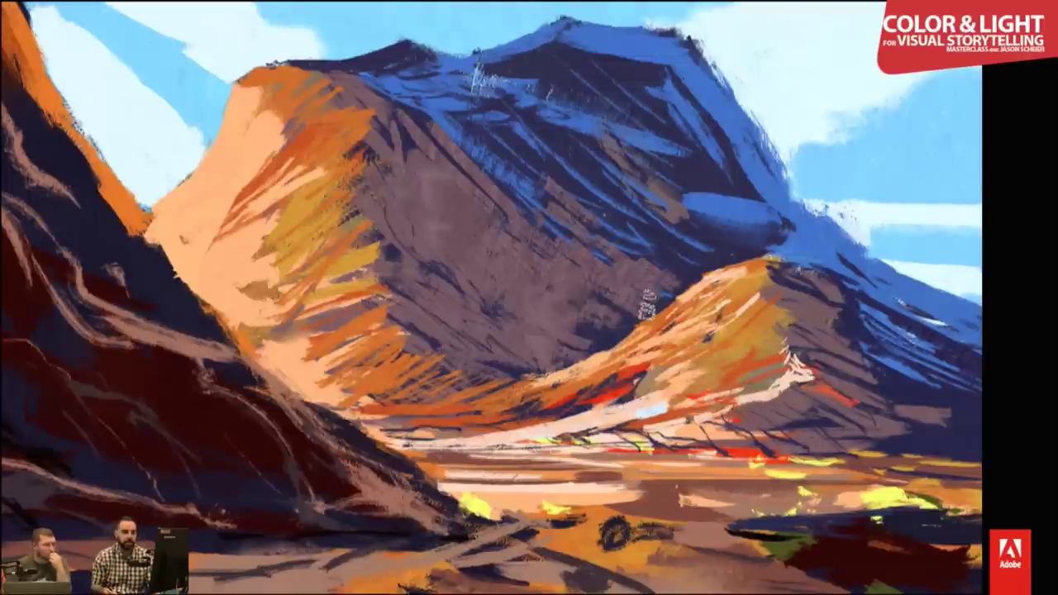
drag(647, 304, 580, 294)
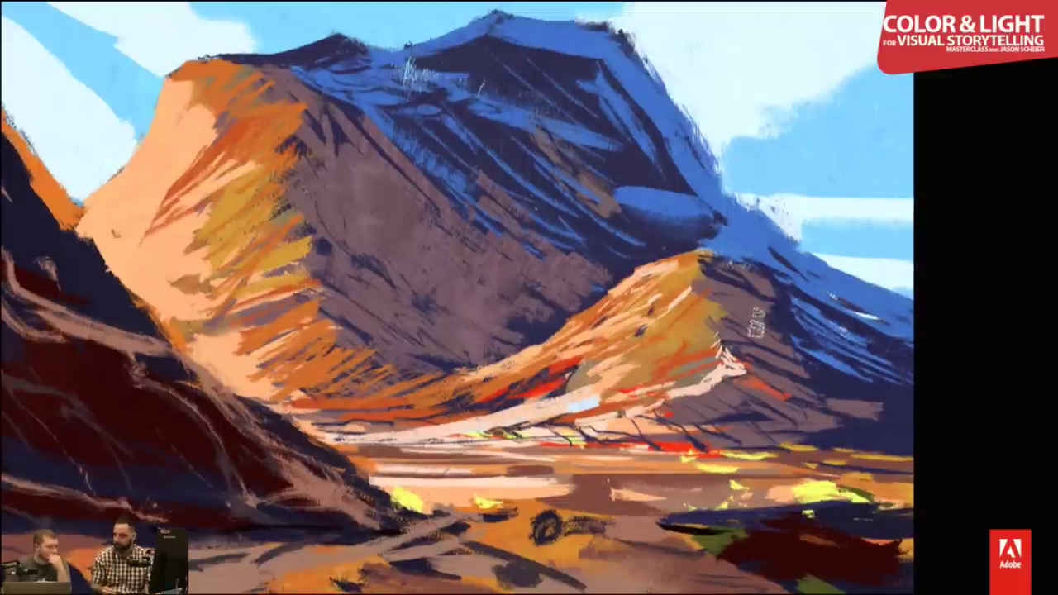
drag(542, 294, 585, 286)
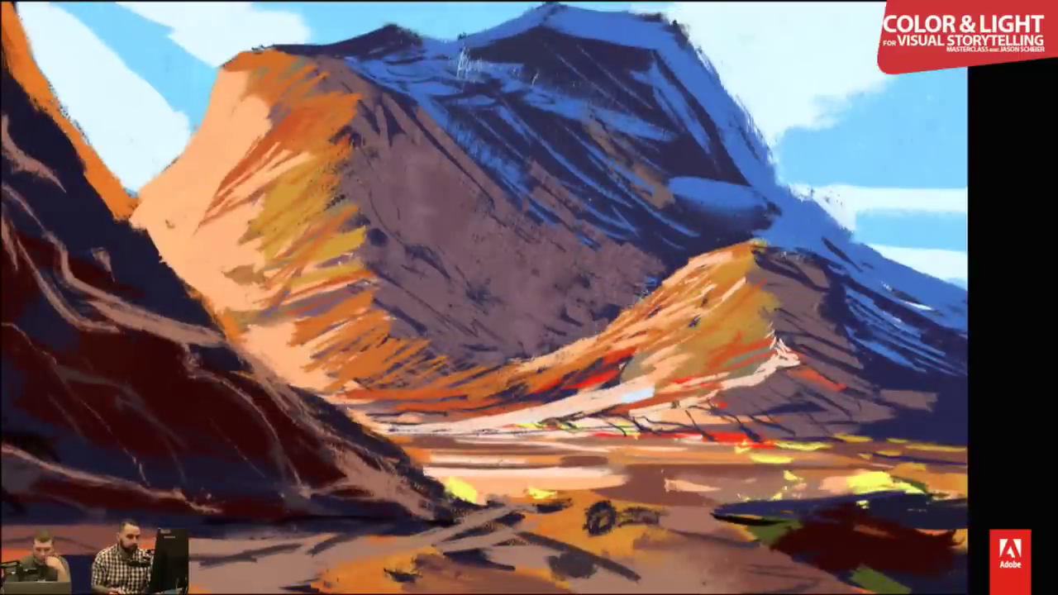
drag(494, 103, 592, 204)
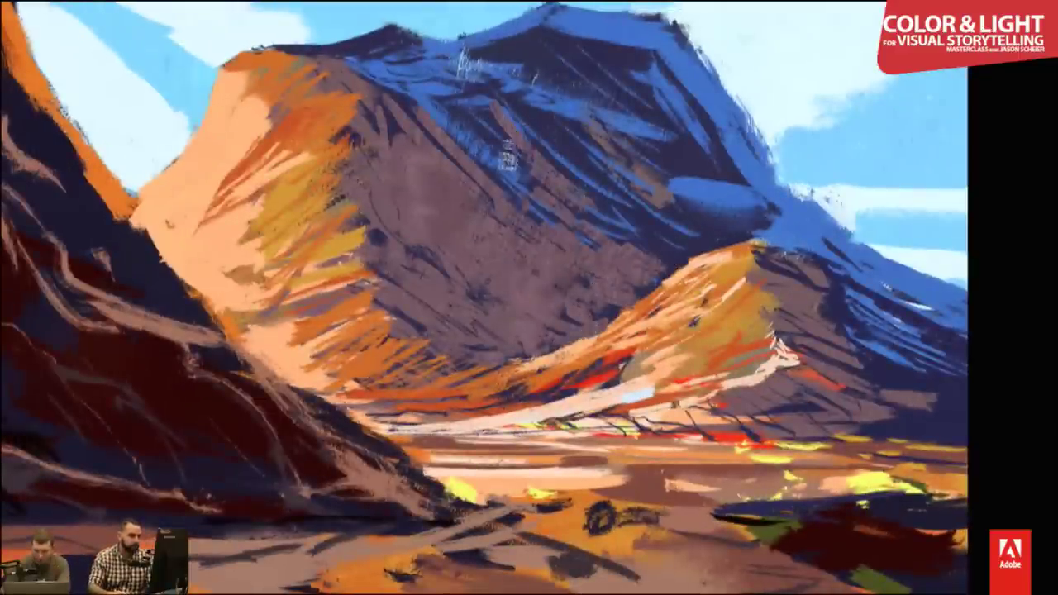
drag(540, 119, 640, 219)
mouse_move(564, 147)
mouse_down()
mouse_move(640, 200)
mouse_move(616, 213)
mouse_up()
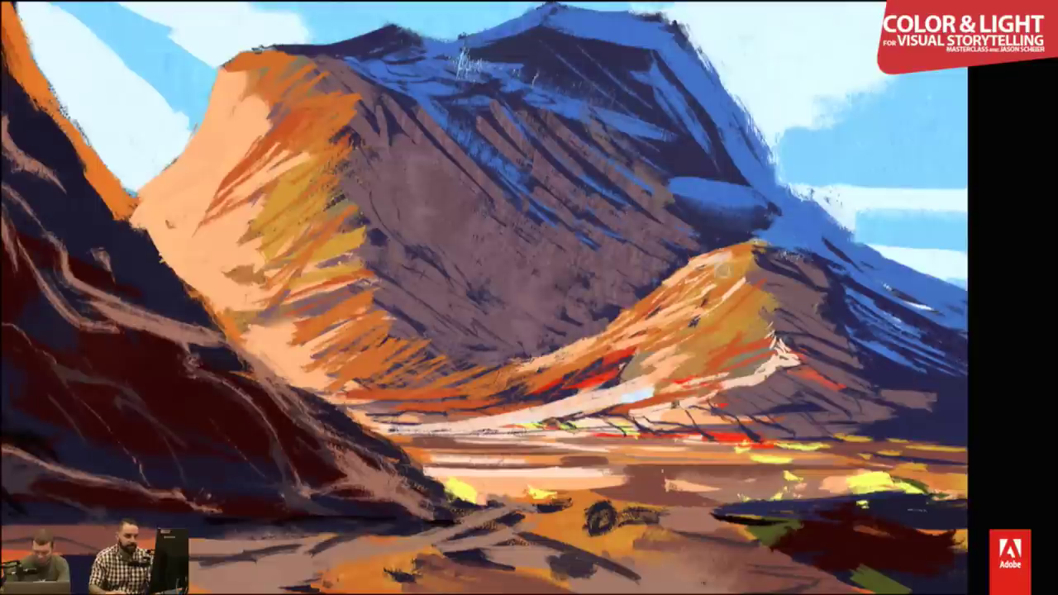
- Dab speckled texture higher up the mountain and near the right edge, undoing misplaced patches
mouse_move(653, 115)
mouse_down()
mouse_move(672, 165)
mouse_move(668, 188)
mouse_move(645, 91)
mouse_move(651, 124)
mouse_up()
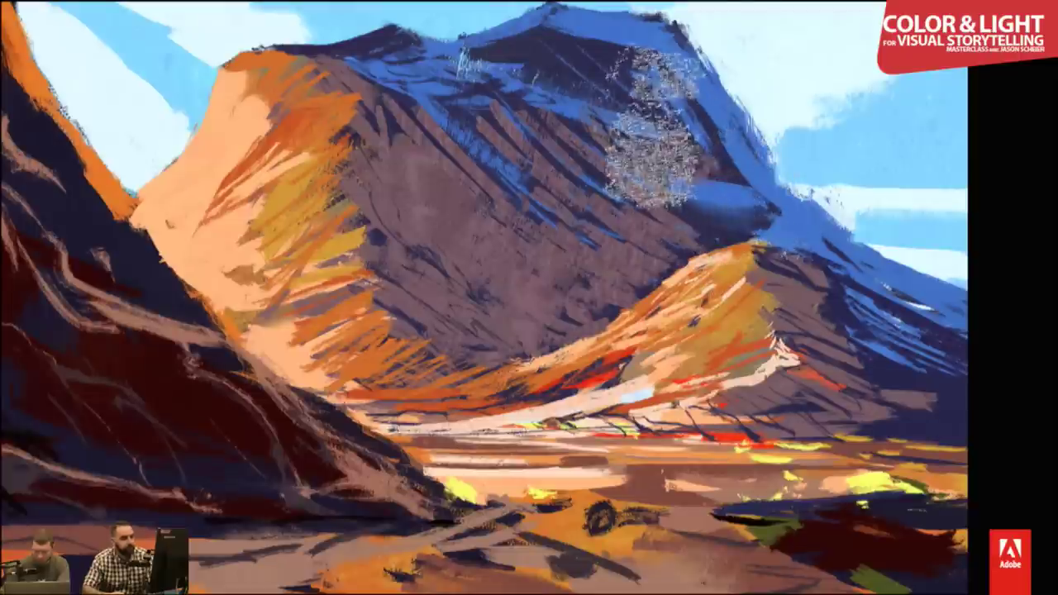
key(ctrl+z)
mouse_move(570, 166)
mouse_down()
mouse_move(553, 25)
mouse_move(538, 8)
mouse_up()
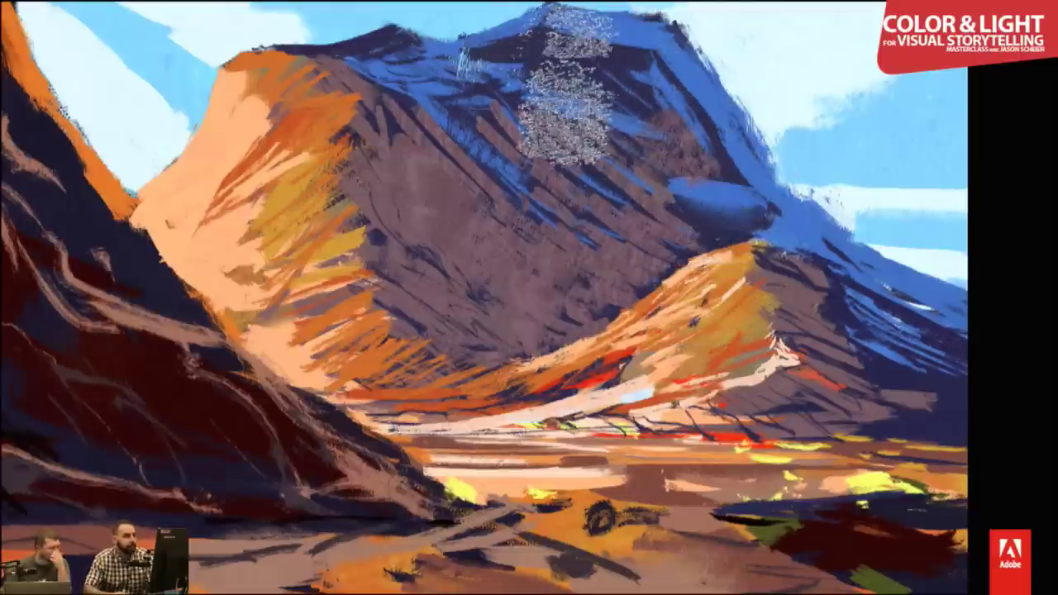
mouse_move(566, 83)
mouse_down()
mouse_move(669, 165)
mouse_move(529, 86)
mouse_up()
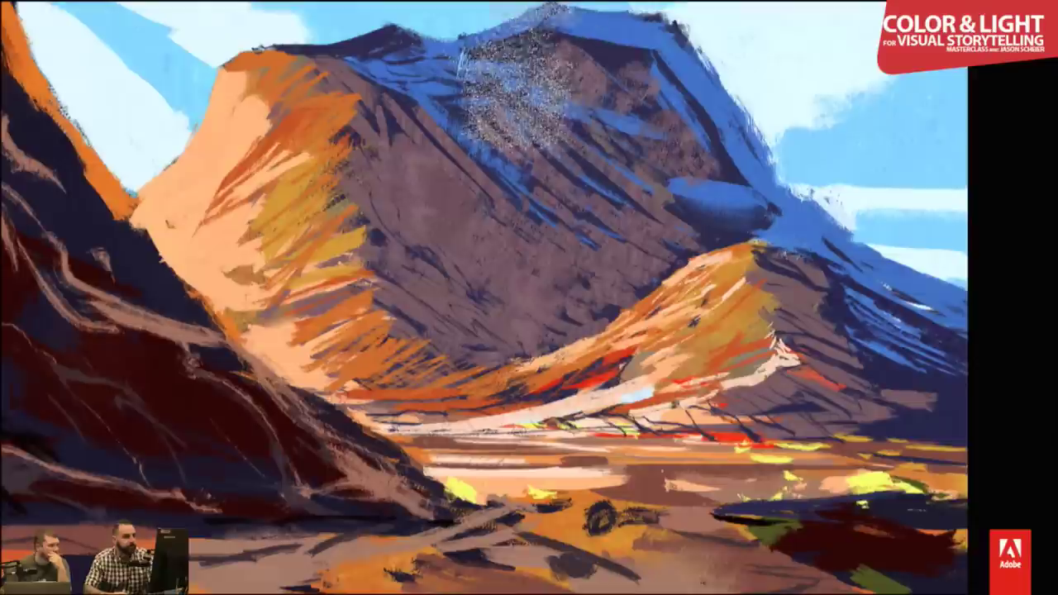
key(ctrl+z)
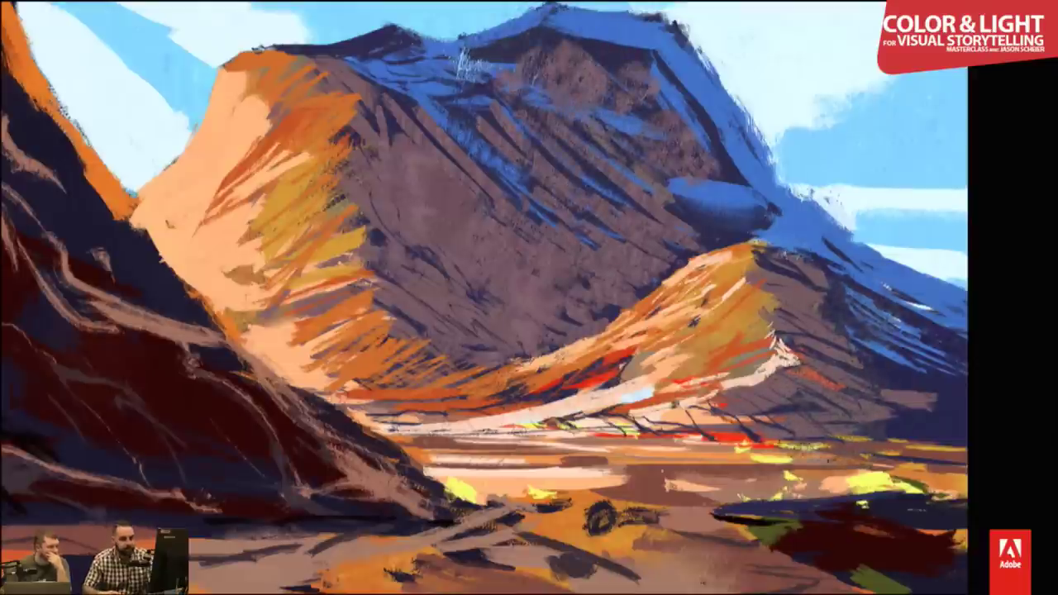
mouse_move(942, 426)
mouse_down()
mouse_move(901, 413)
mouse_move(1004, 446)
mouse_move(897, 381)
mouse_move(959, 434)
mouse_move(885, 372)
mouse_move(971, 430)
mouse_move(682, 120)
mouse_move(777, 281)
mouse_move(725, 311)
mouse_move(669, 232)
mouse_move(615, 111)
mouse_move(631, 150)
mouse_move(703, 173)
mouse_up()
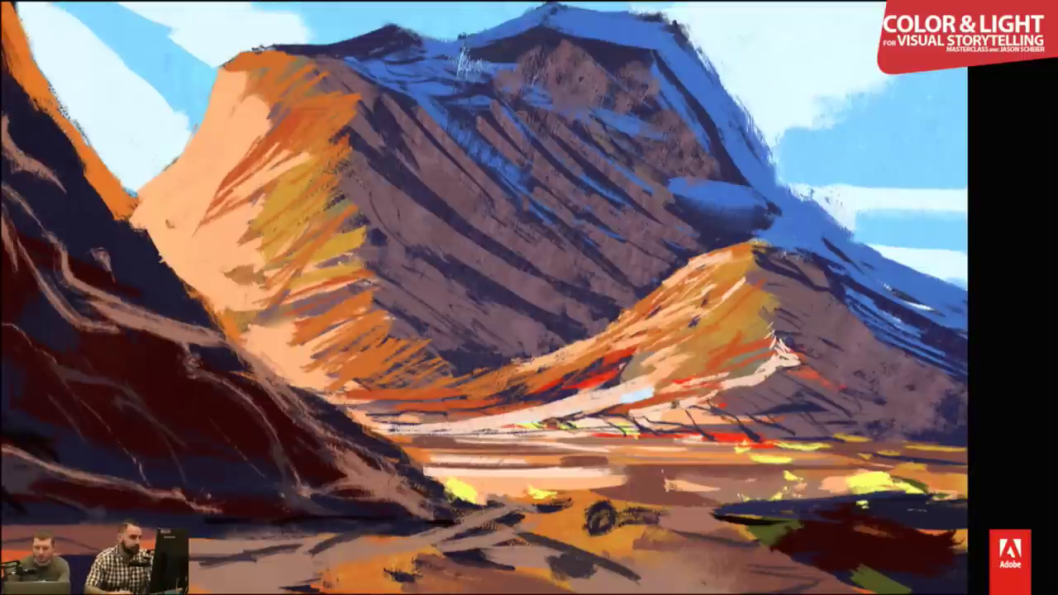
- Paint faint dark diagonal striations on the central mountain face
drag(425, 294, 502, 329)
drag(385, 251, 420, 291)
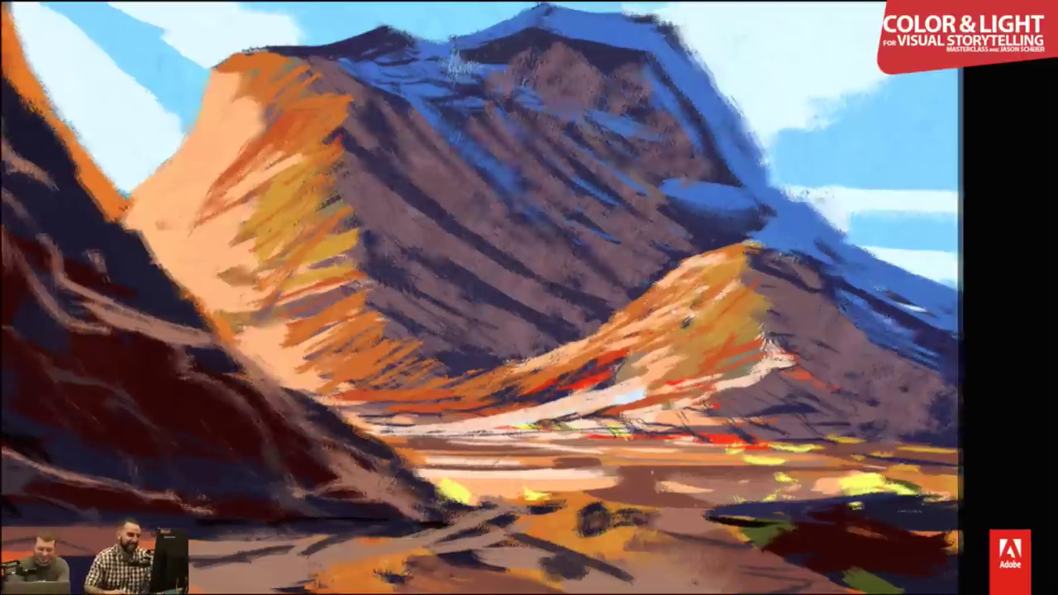
drag(843, 263, 628, 233)
mouse_move(594, 313)
mouse_down()
mouse_move(584, 309)
mouse_move(673, 352)
mouse_move(605, 388)
mouse_up()
- Darken the right slope with purple strokes and add a dark stroke across the midground
drag(706, 331, 591, 397)
drag(673, 360, 611, 390)
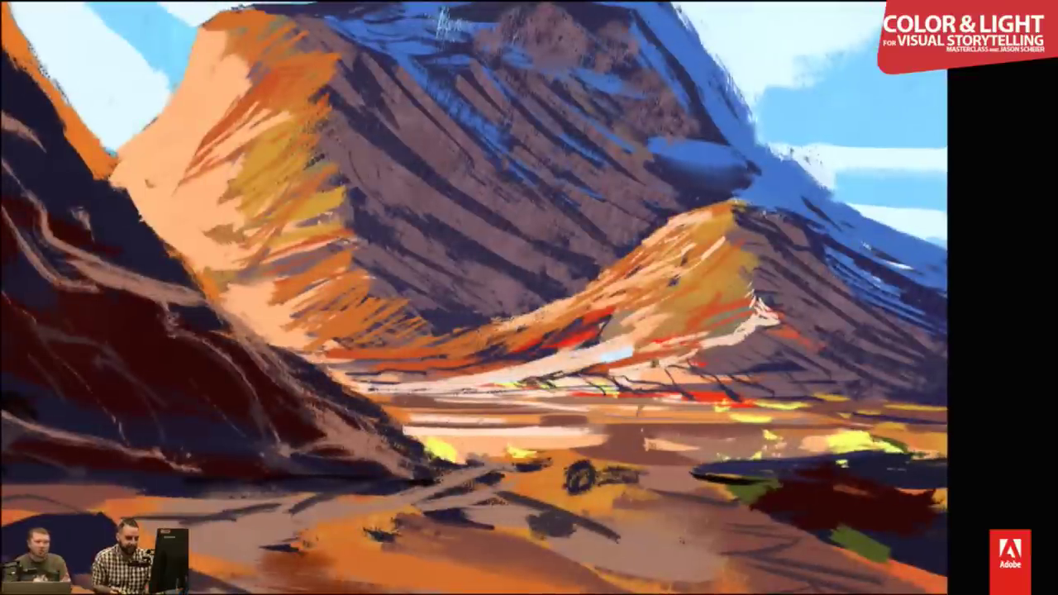
drag(650, 415, 748, 437)
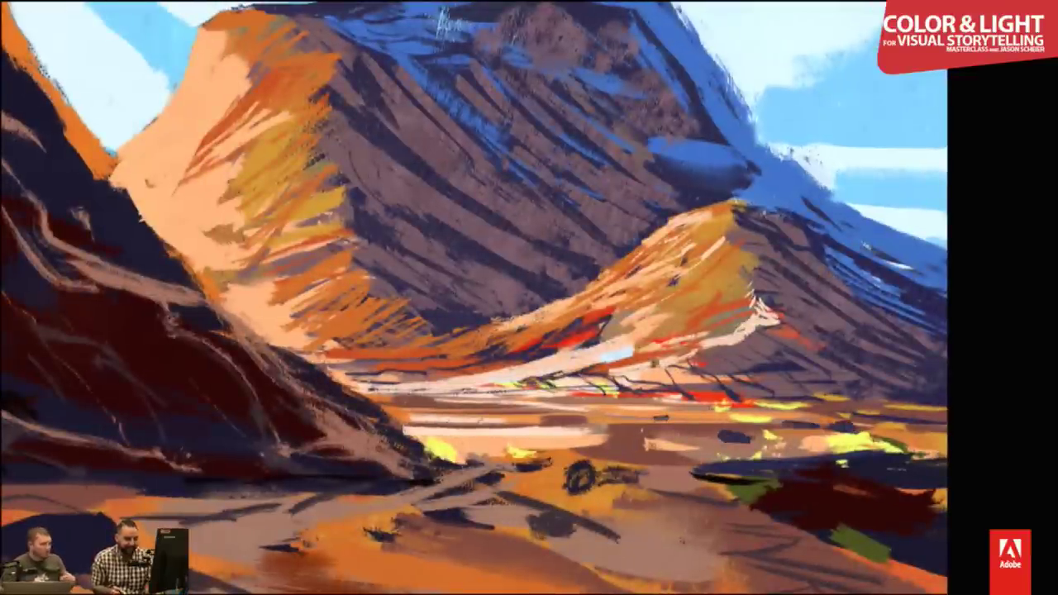
drag(445, 429, 511, 429)
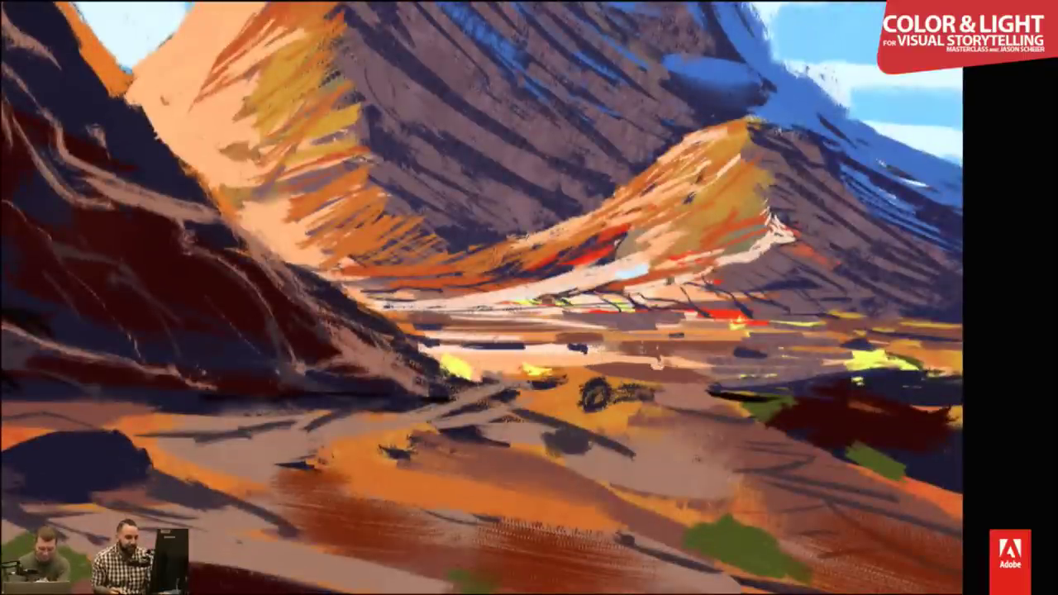
- Lay pale horizontal strokes across the valley floor, extending them leftward
mouse_move(623, 348)
mouse_down()
mouse_move(784, 344)
mouse_move(792, 333)
mouse_up()
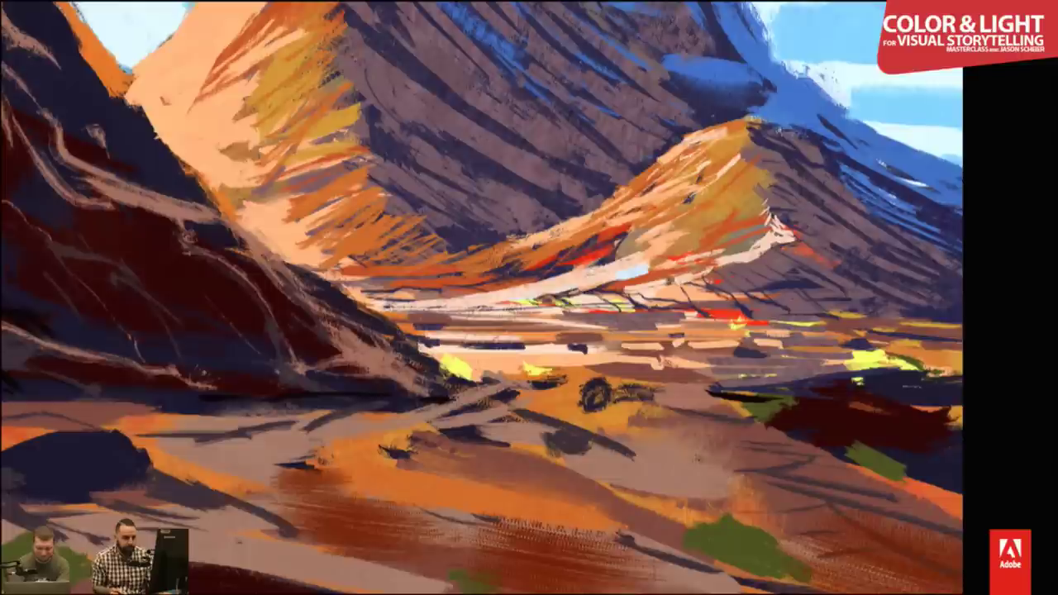
drag(602, 341, 650, 342)
drag(524, 335, 612, 335)
drag(464, 335, 513, 335)
drag(421, 326, 473, 327)
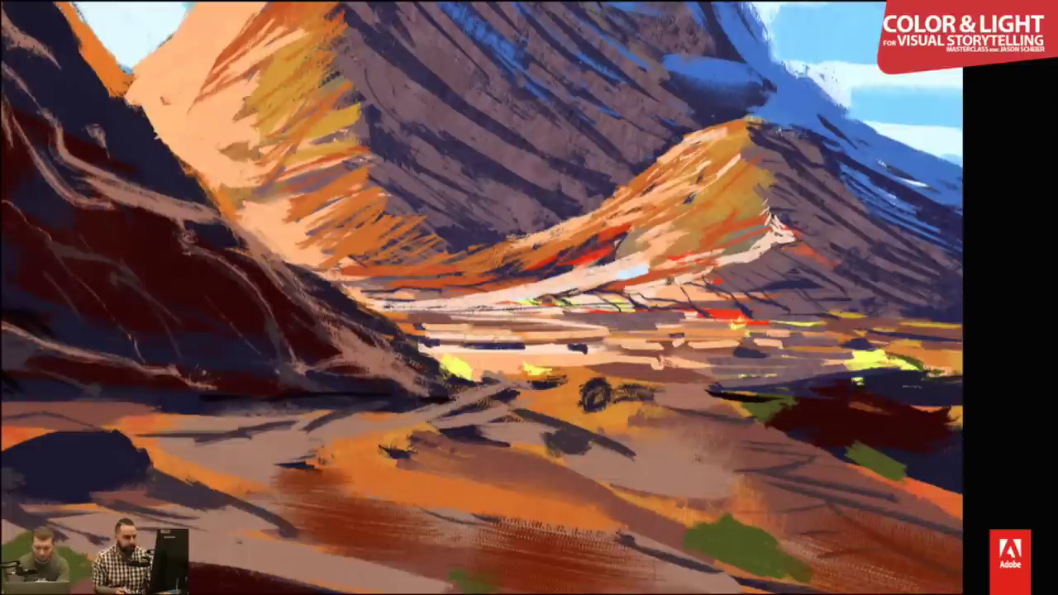
drag(386, 324, 452, 319)
drag(448, 306, 486, 304)
drag(794, 311, 725, 306)
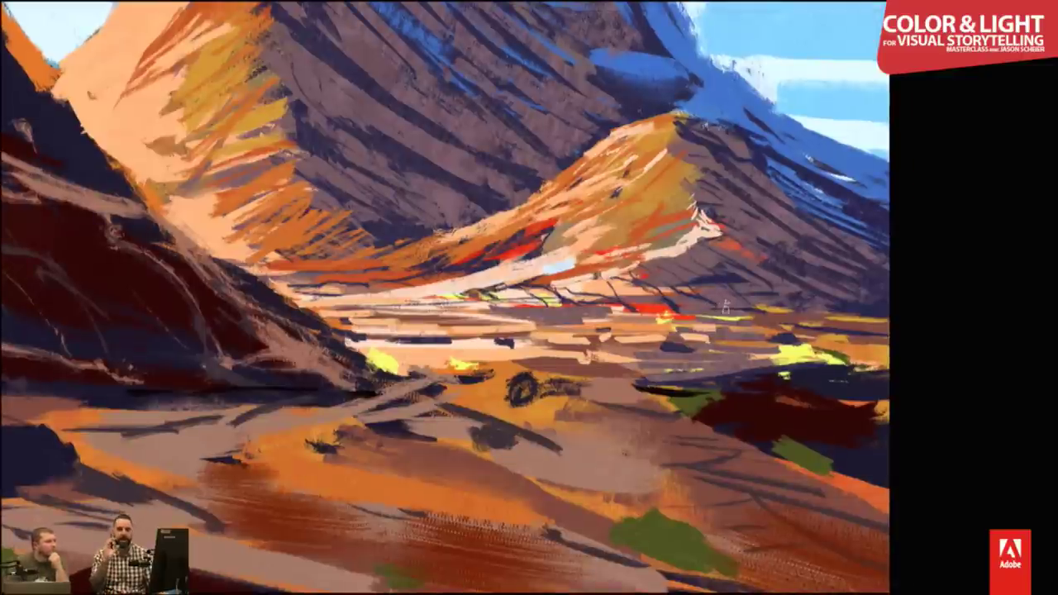
- Zoom out to a small thumbnail to review the painting, then zoom back in
key(ctrl+minus)
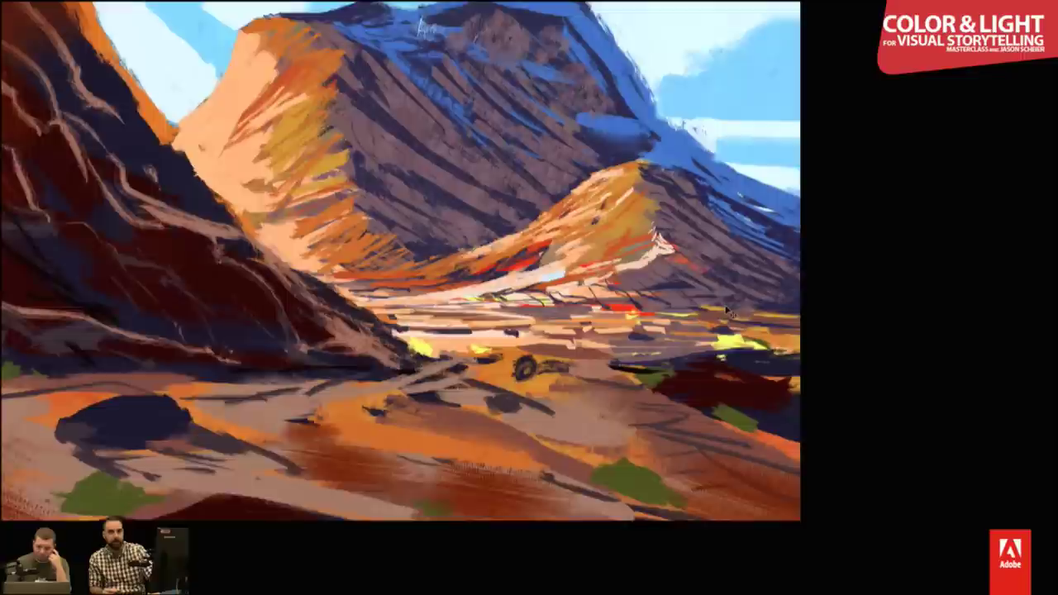
key(ctrl+minus)
key(ctrl+minus)
key(ctrl+minus)
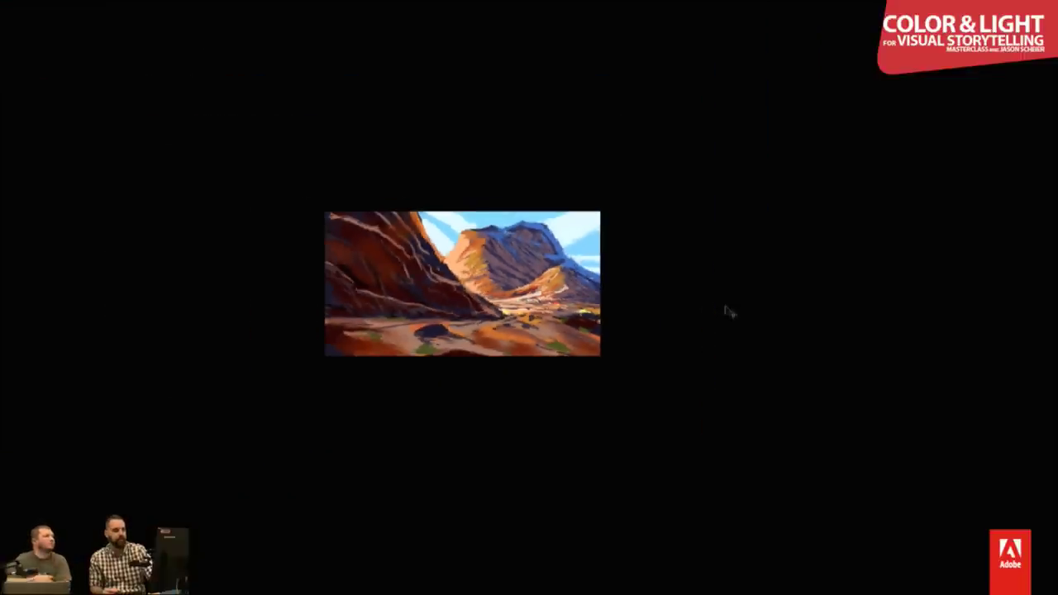
key(ctrl+minus)
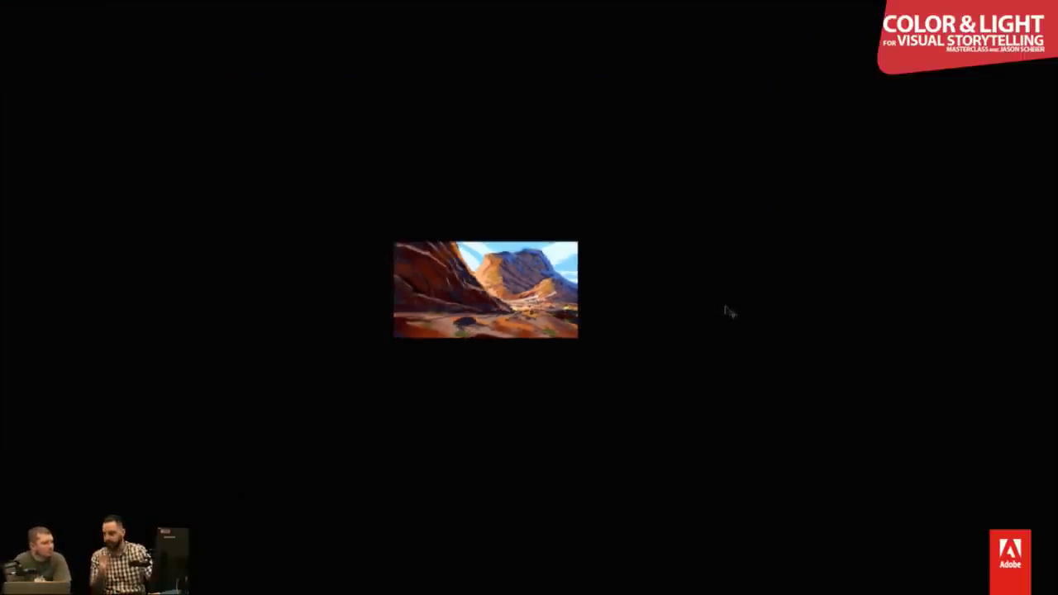
key(ctrl+plus)
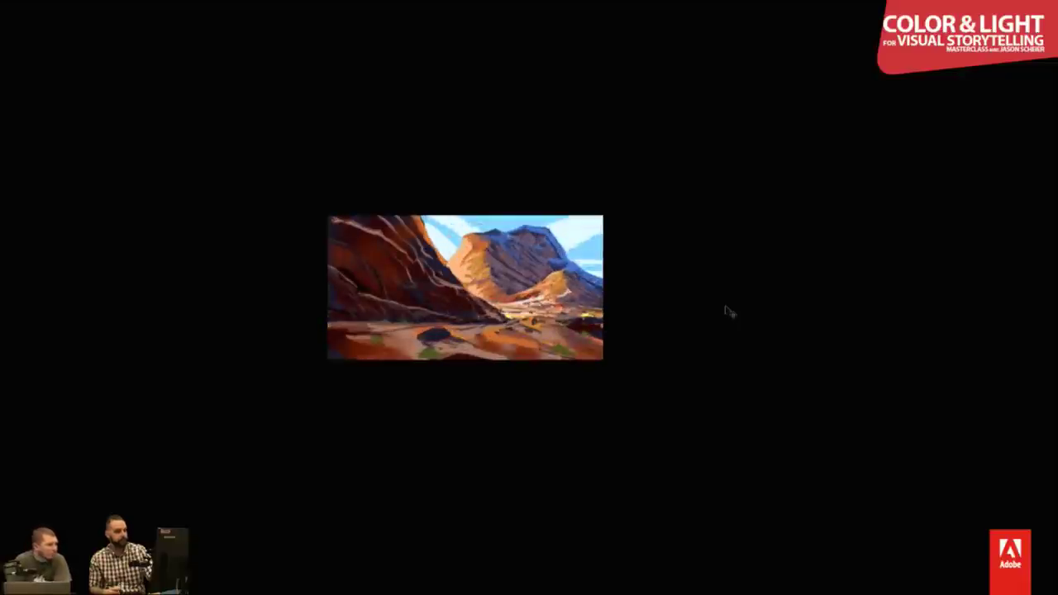
key(ctrl+plus)
key(ctrl+plus)
key(ctrl+plus)
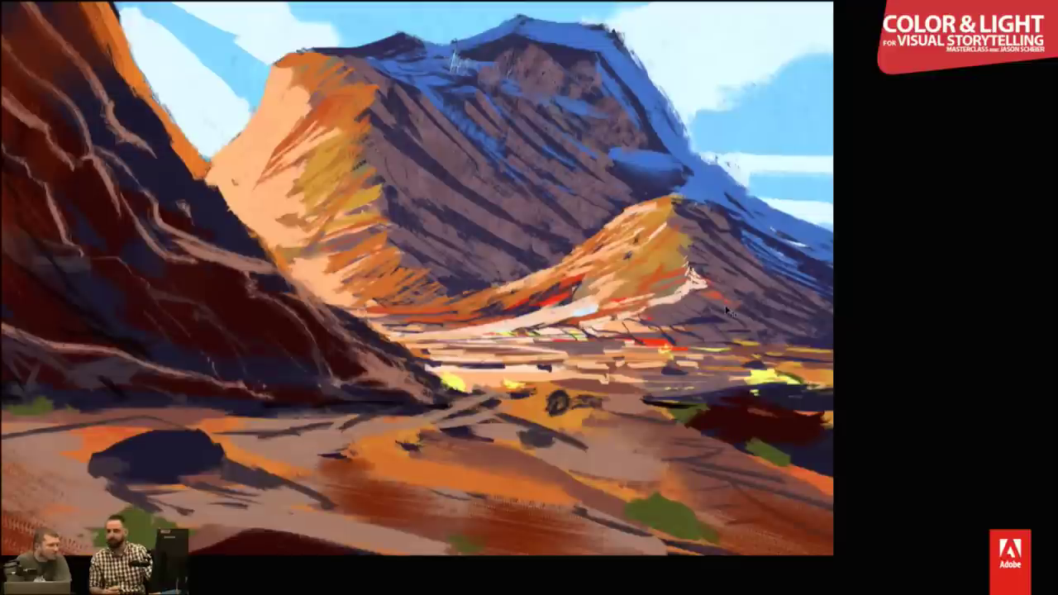
key(ctrl+plus)
key(ctrl+plus)
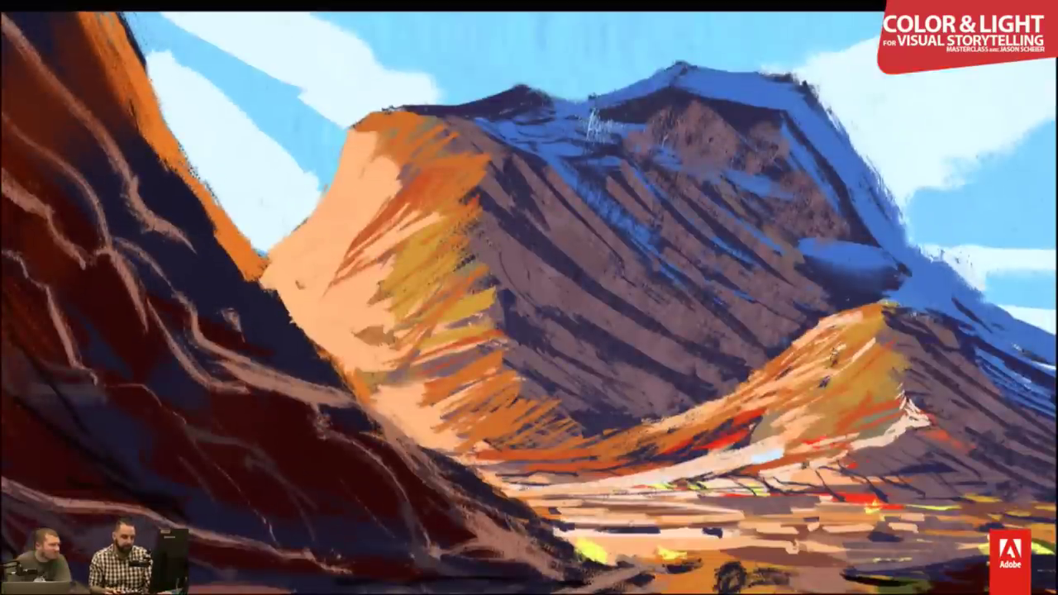
- Paint bright yellow and warm light strokes across the right hill's sunlit slope
drag(860, 343, 833, 356)
mouse_move(870, 324)
mouse_down()
mouse_move(822, 355)
mouse_move(823, 343)
mouse_move(860, 332)
mouse_move(815, 395)
mouse_up()
mouse_move(898, 366)
mouse_down()
mouse_move(847, 382)
mouse_move(795, 428)
mouse_up()
mouse_move(888, 393)
mouse_down()
mouse_move(821, 420)
mouse_move(777, 454)
mouse_up()
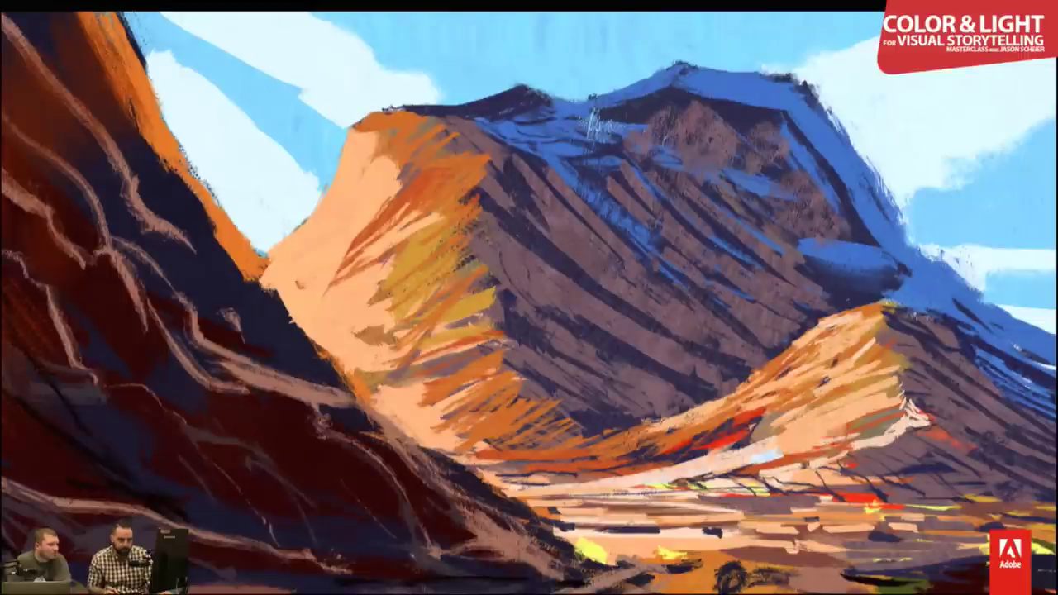
drag(913, 410, 778, 458)
drag(909, 492, 786, 368)
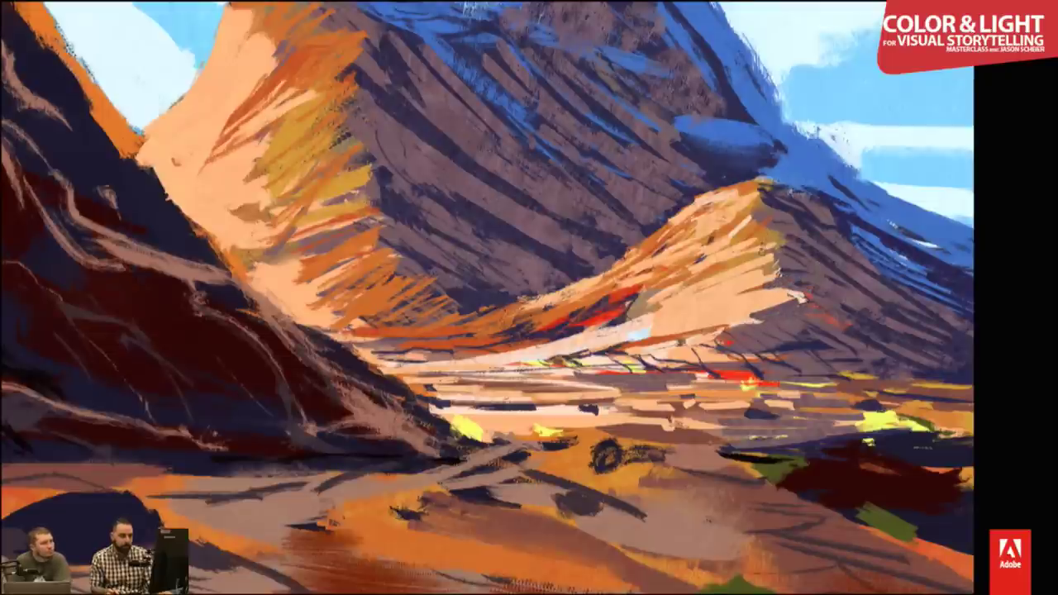
- Darken the ridge's shadow side with brown strokes and a small dark purple accent
drag(777, 233, 724, 273)
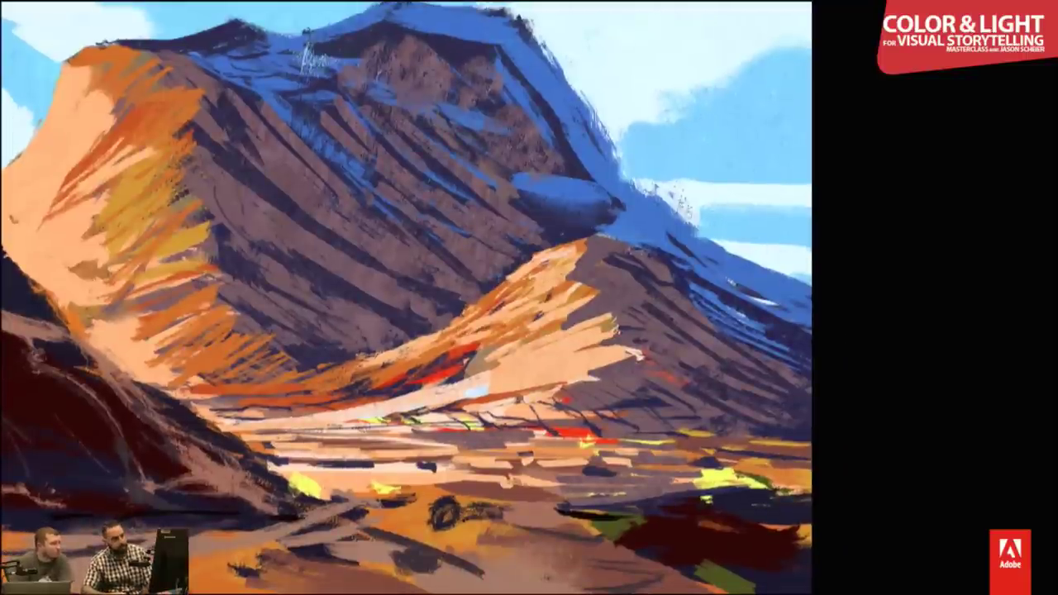
alt+click(680, 204)
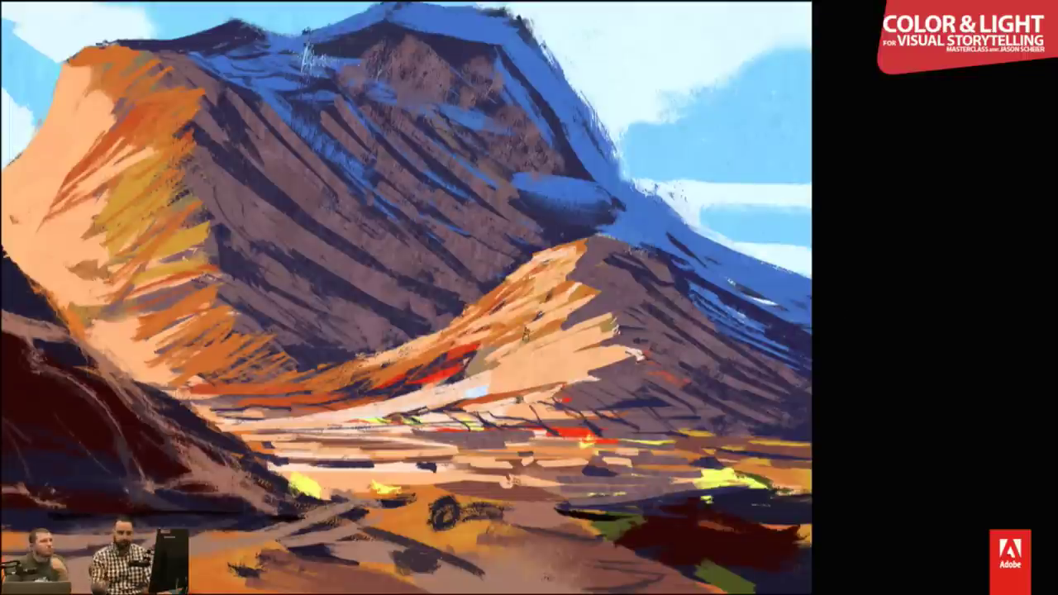
drag(524, 334, 554, 247)
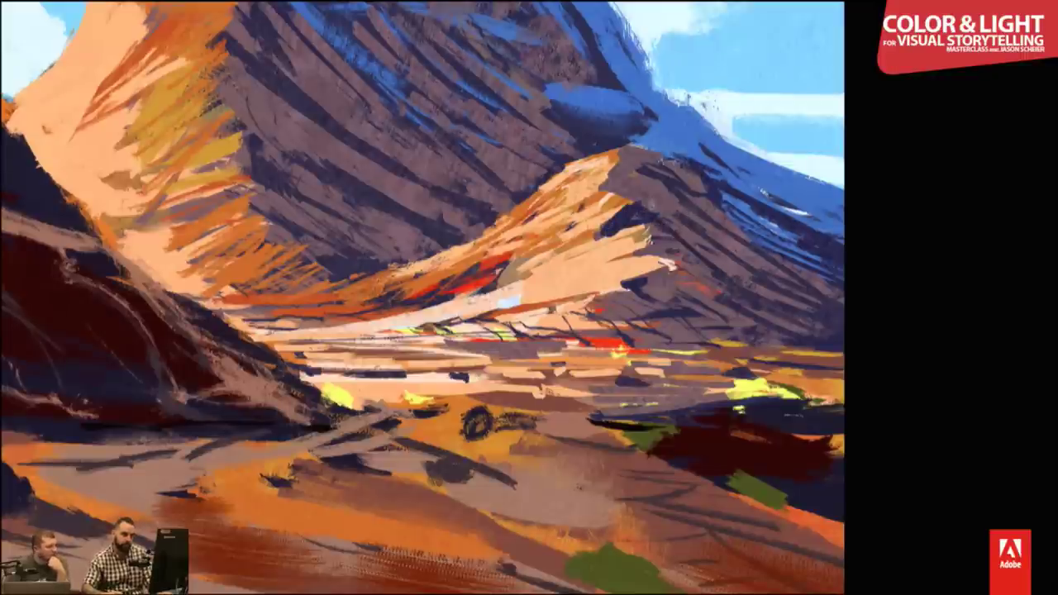
mouse_move(632, 165)
mouse_down()
mouse_move(618, 172)
mouse_move(736, 240)
mouse_up()
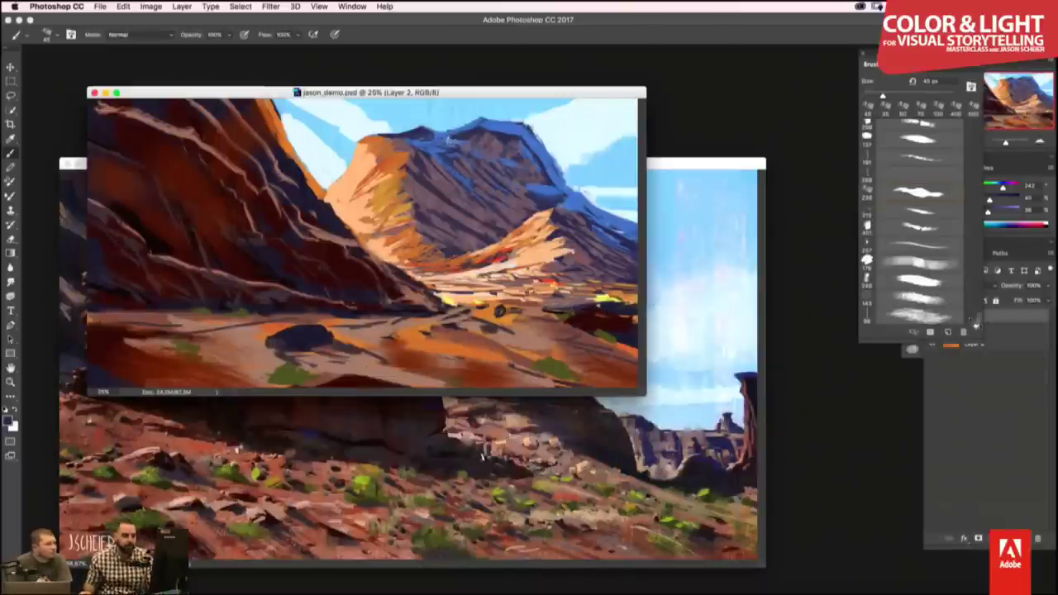
- Create a new 200 × 200 pixel document and float it in its own window
click(106, 6)
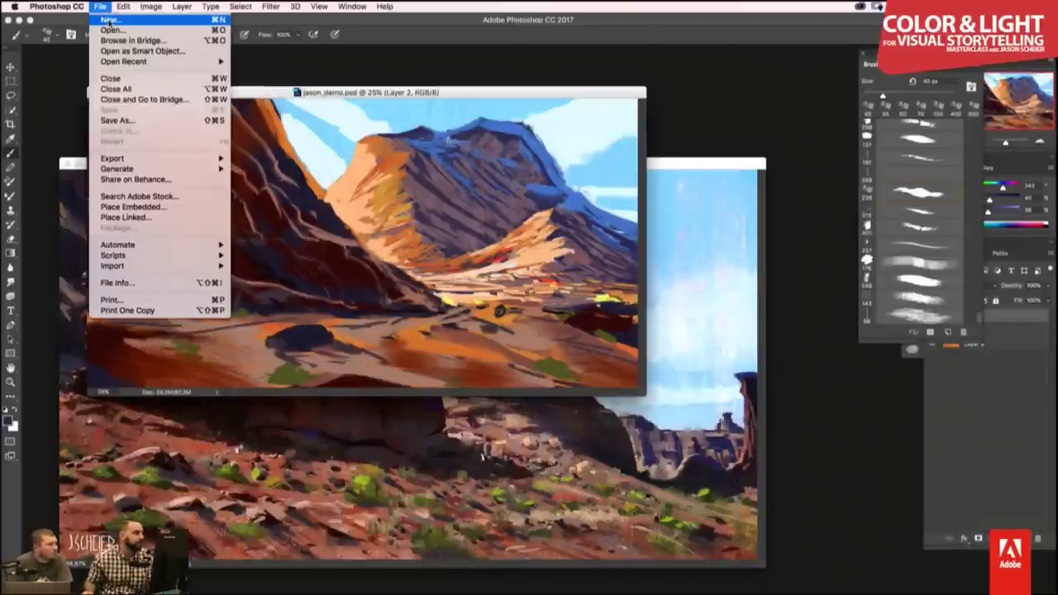
click(109, 19)
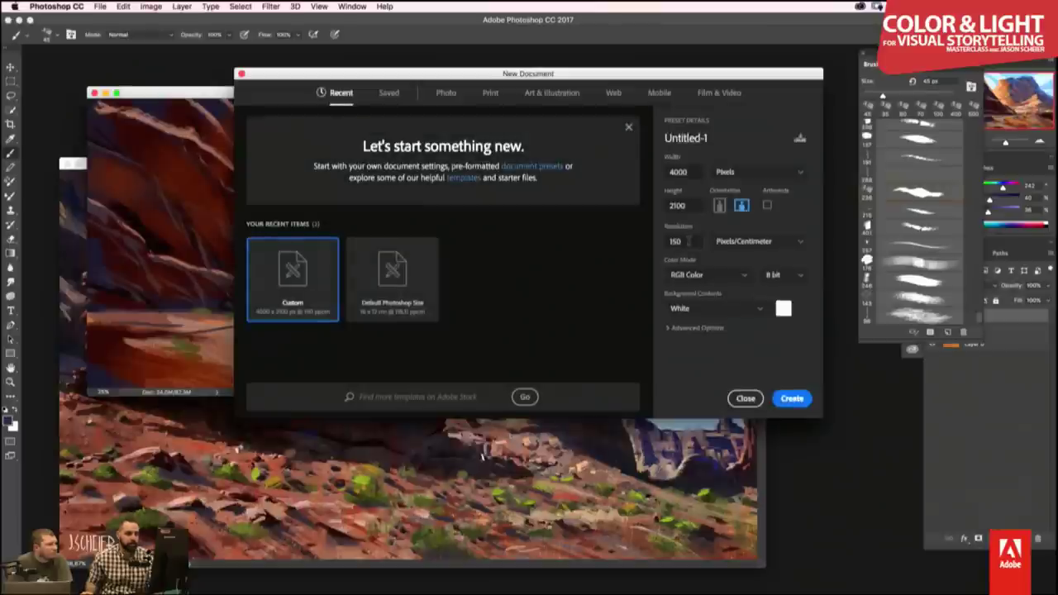
double_click(696, 174)
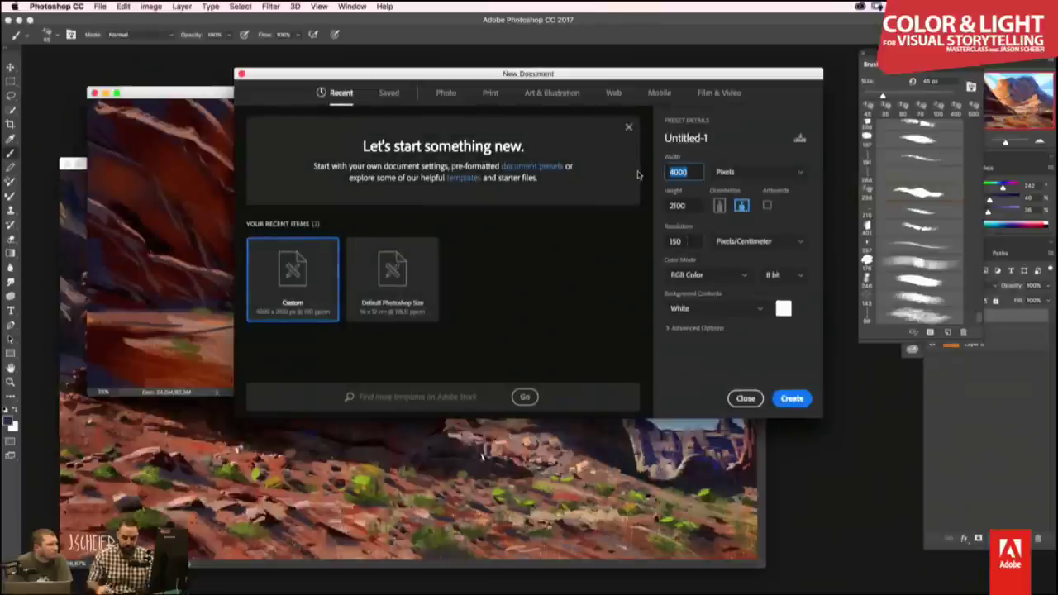
text(20)
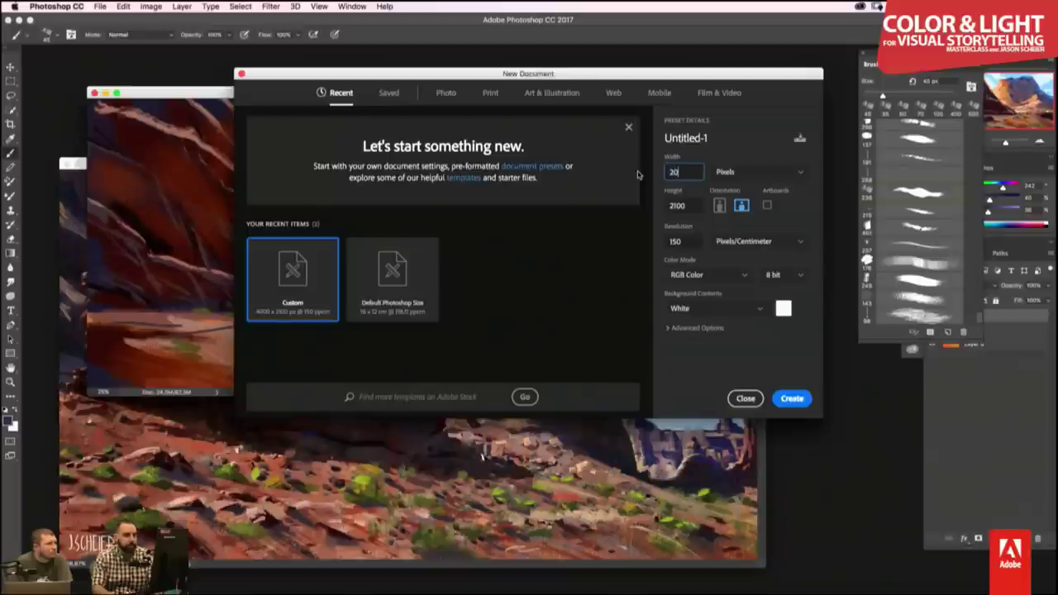
key(Tab)
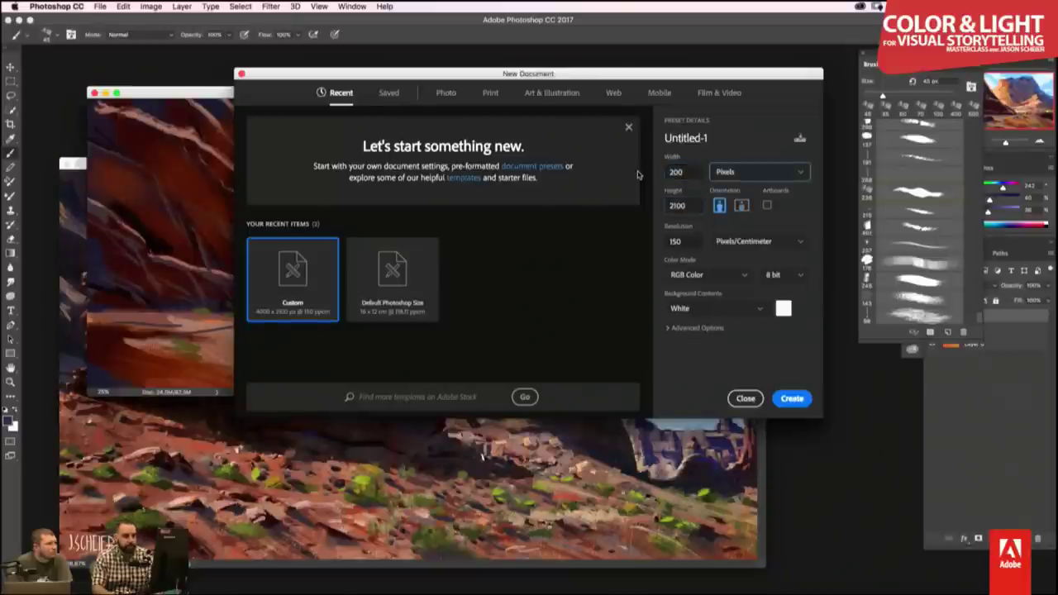
key(Tab)
text(200)
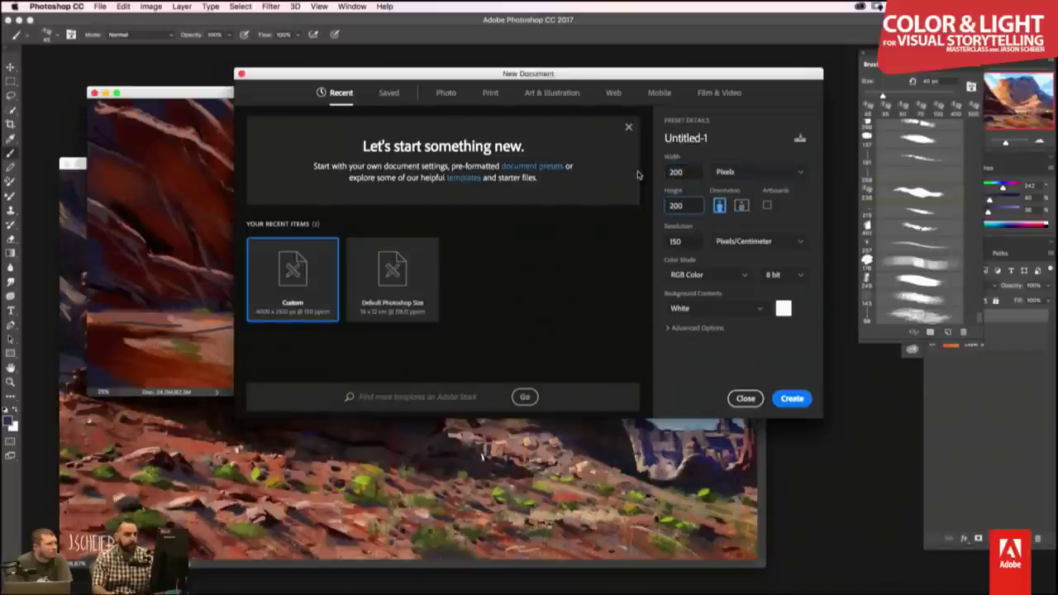
key(Return)
mouse_move(298, 108)
mouse_down()
mouse_move(391, 186)
mouse_move(473, 220)
mouse_up()
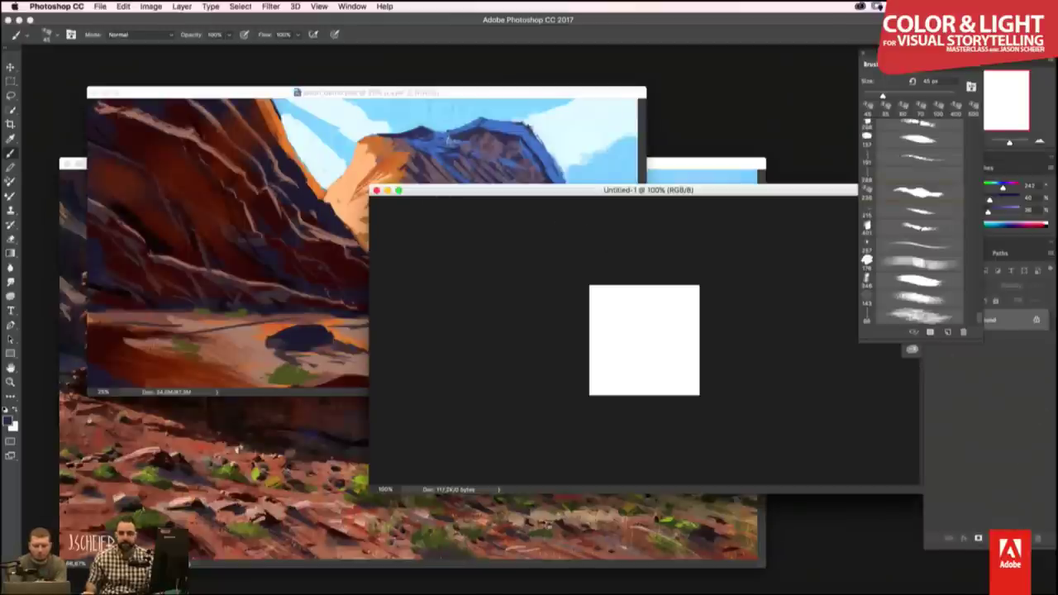
- Show the new canvas full screen, zoomed in, with the panels visible
key(f)
key(f)
key(z)
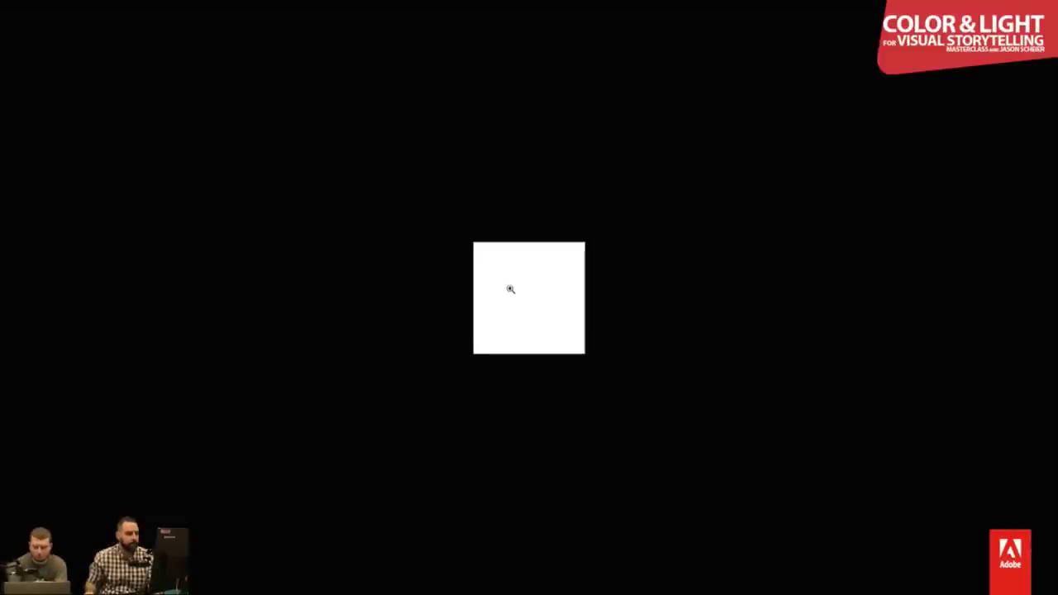
click(509, 290)
key(Tab)
- Select the Brush tool with the first preset and shrink it to about 5 px
key(b)
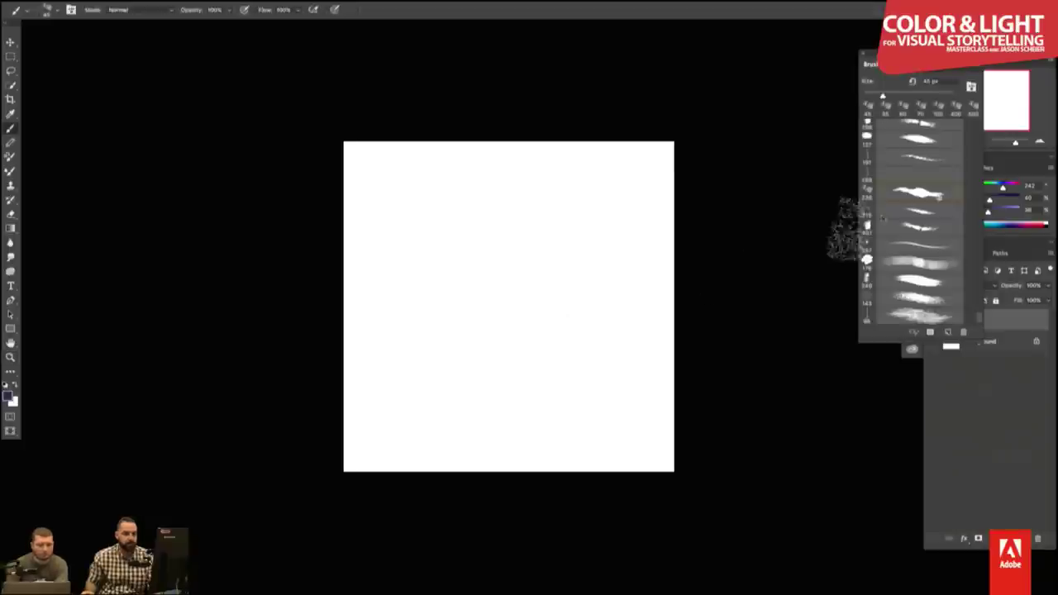
drag(980, 318, 984, 121)
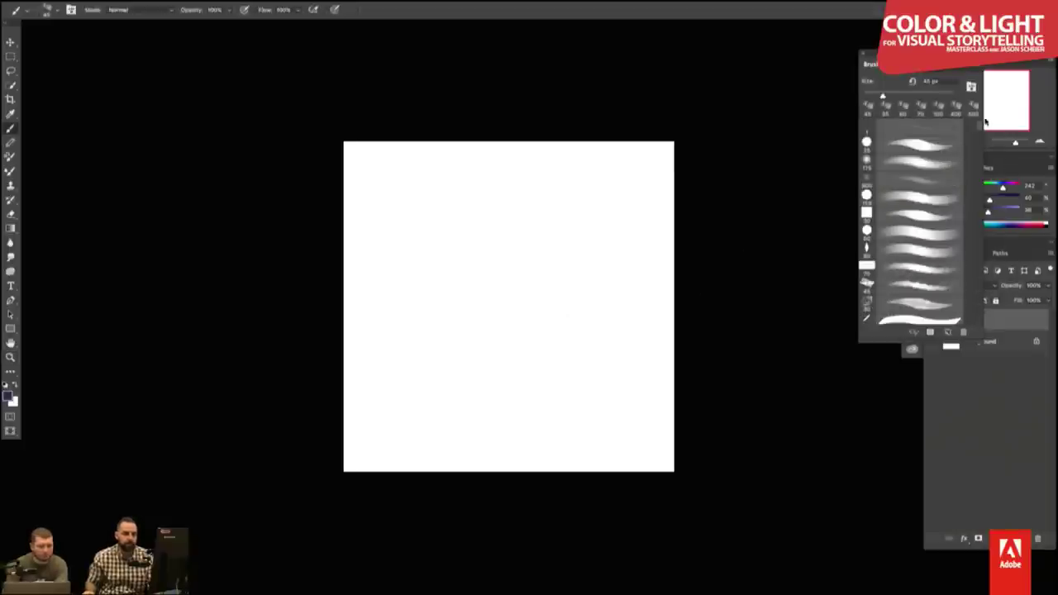
click(917, 145)
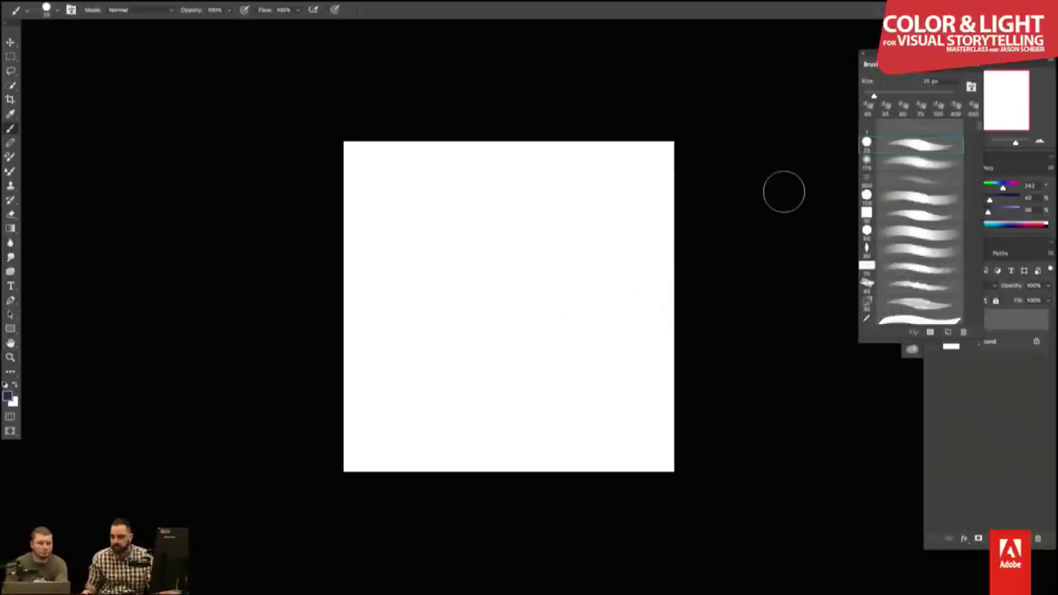
drag(984, 213, 941, 213)
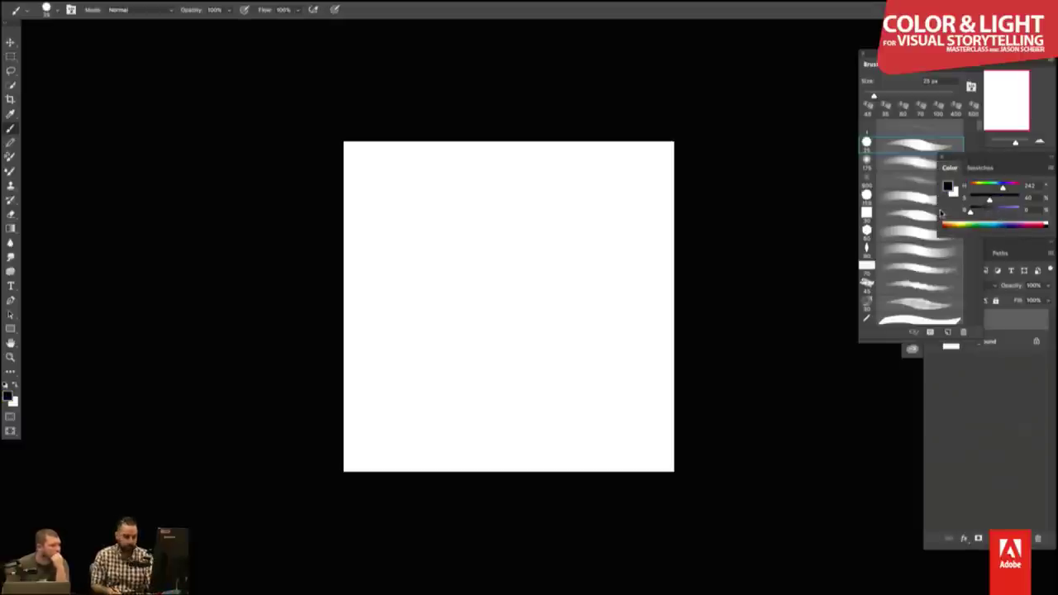
key(bracketleft)
key(bracketleft)
- Paint thin crisscrossing diagonal and near-vertical strokes radiating from the canvas centre
drag(529, 234, 486, 366)
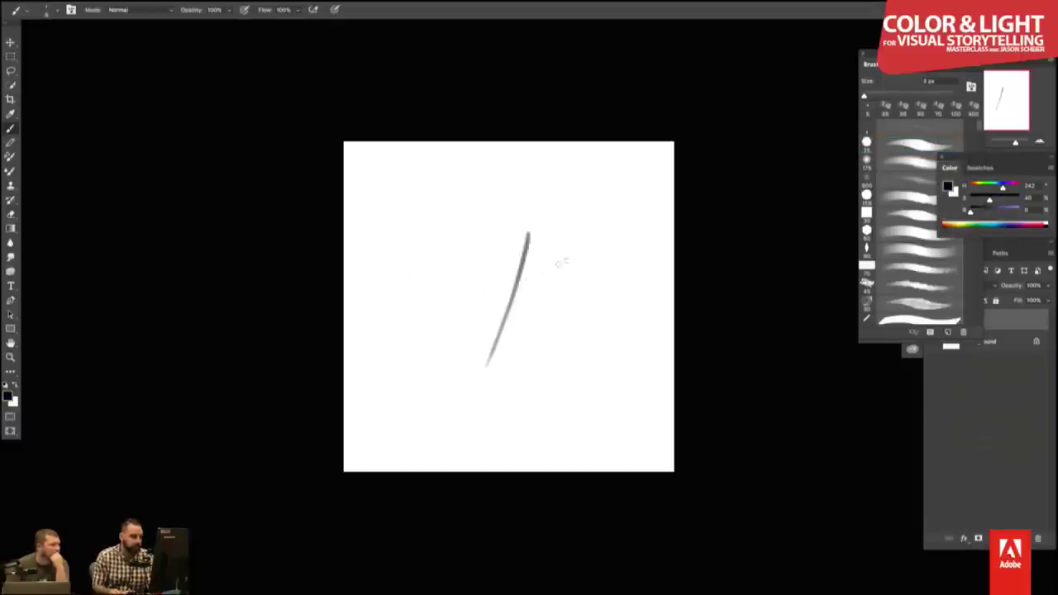
drag(540, 213, 458, 438)
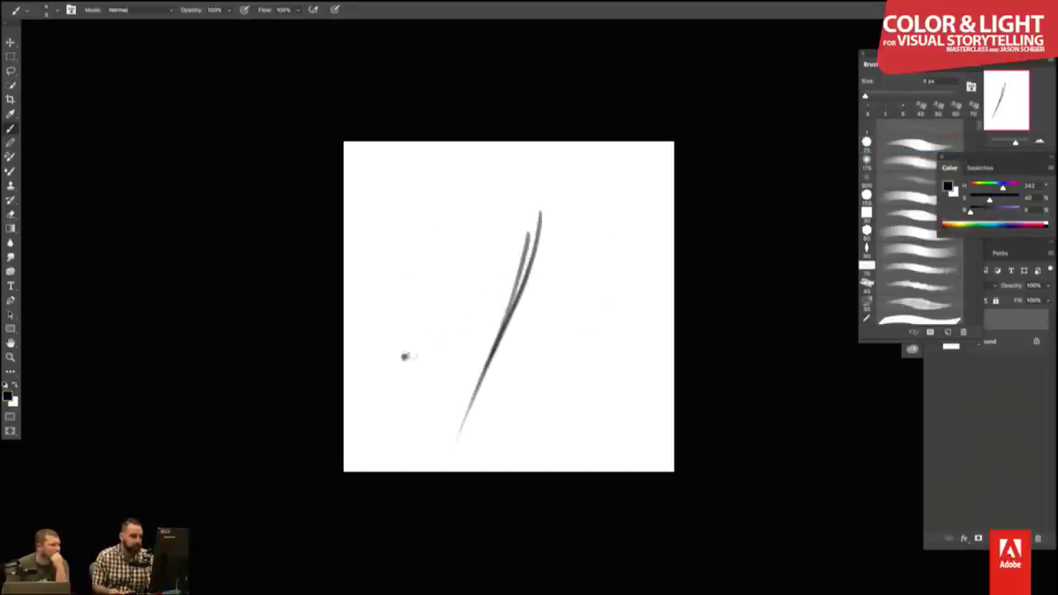
drag(404, 356, 593, 273)
drag(501, 224, 522, 380)
mouse_move(447, 300)
mouse_down()
mouse_move(585, 286)
mouse_move(604, 252)
mouse_up()
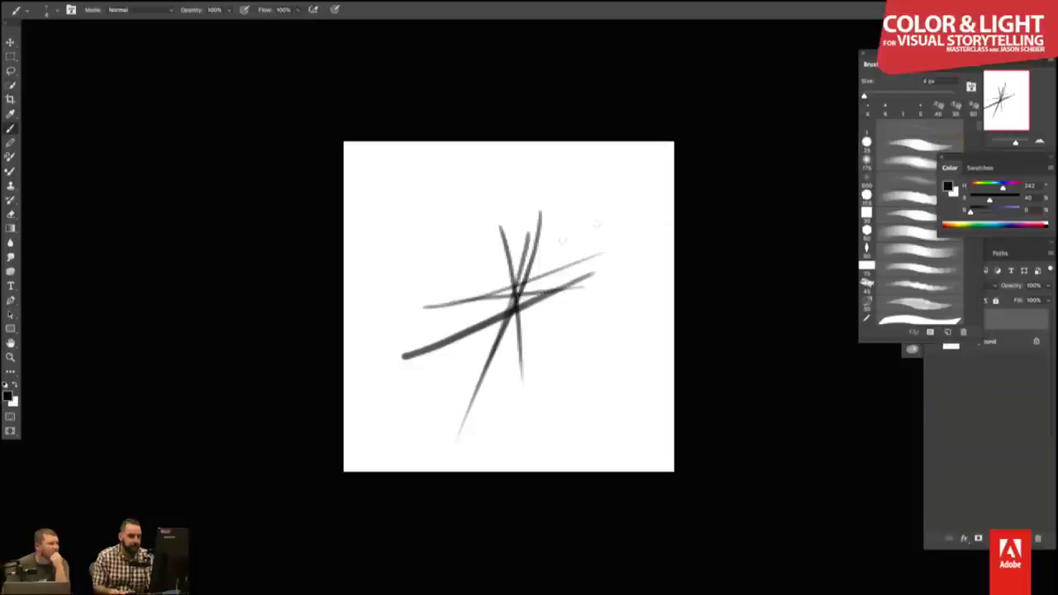
drag(603, 203, 468, 372)
drag(568, 250, 537, 309)
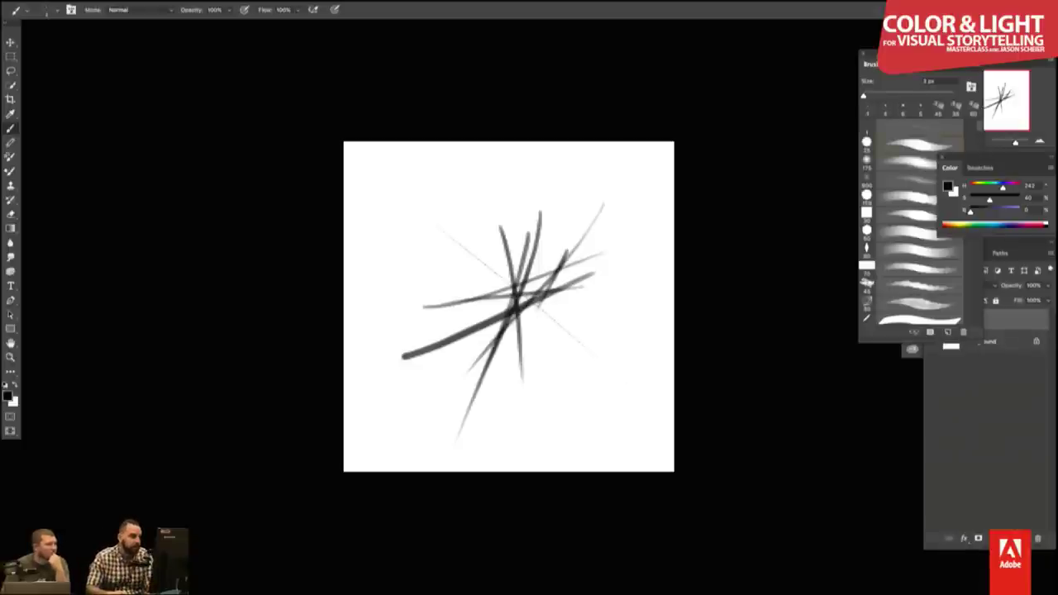
drag(509, 198, 535, 360)
drag(439, 240, 600, 352)
drag(513, 213, 551, 373)
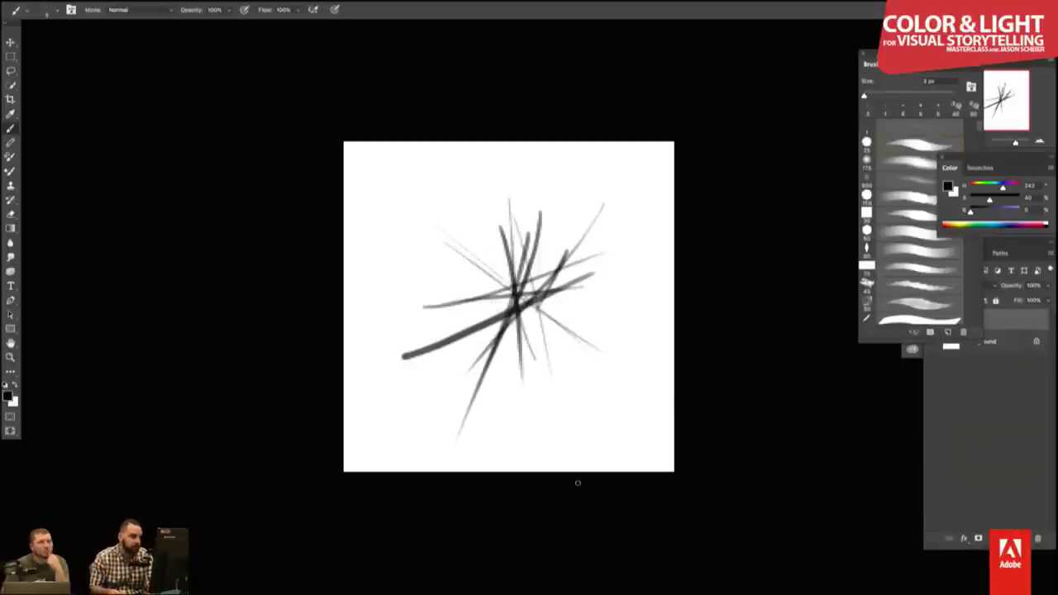
drag(626, 205, 465, 329)
drag(576, 206, 430, 416)
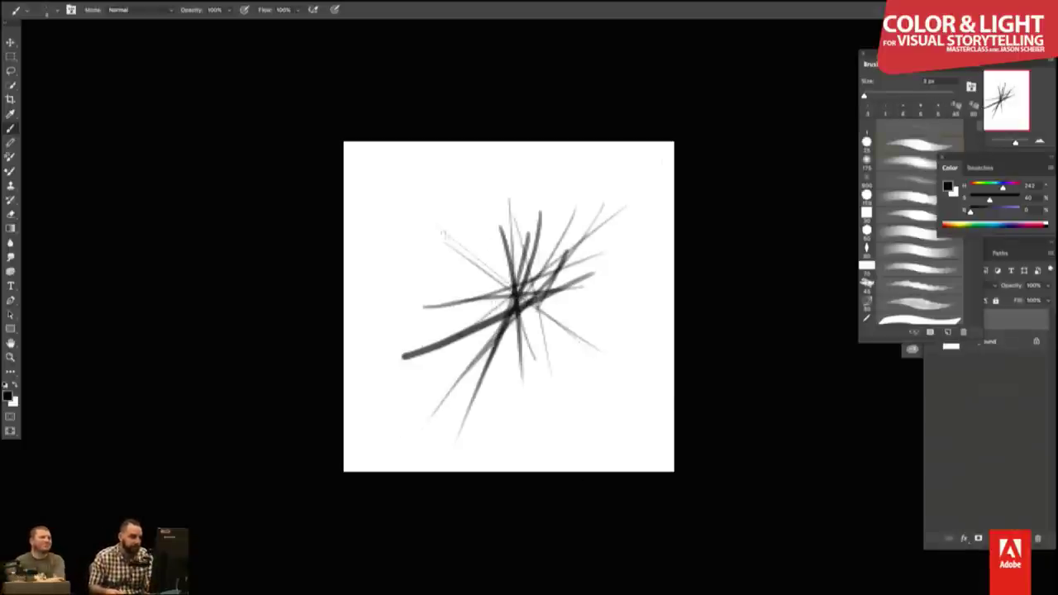
mouse_move(440, 224)
mouse_down()
mouse_move(527, 418)
mouse_move(542, 402)
mouse_up()
drag(475, 240, 544, 410)
mouse_move(430, 246)
mouse_down()
mouse_move(549, 351)
mouse_move(519, 394)
mouse_up()
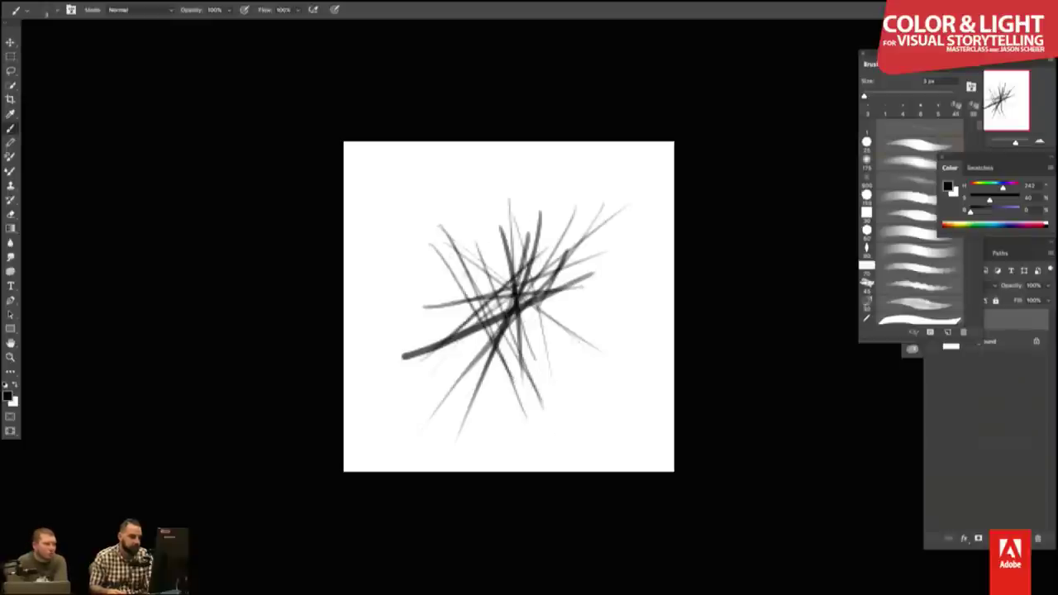
drag(448, 240, 463, 433)
drag(487, 198, 493, 414)
drag(517, 186, 523, 428)
- Add near-horizontal and up-right diagonal strokes across the middle and right side
drag(407, 307, 622, 292)
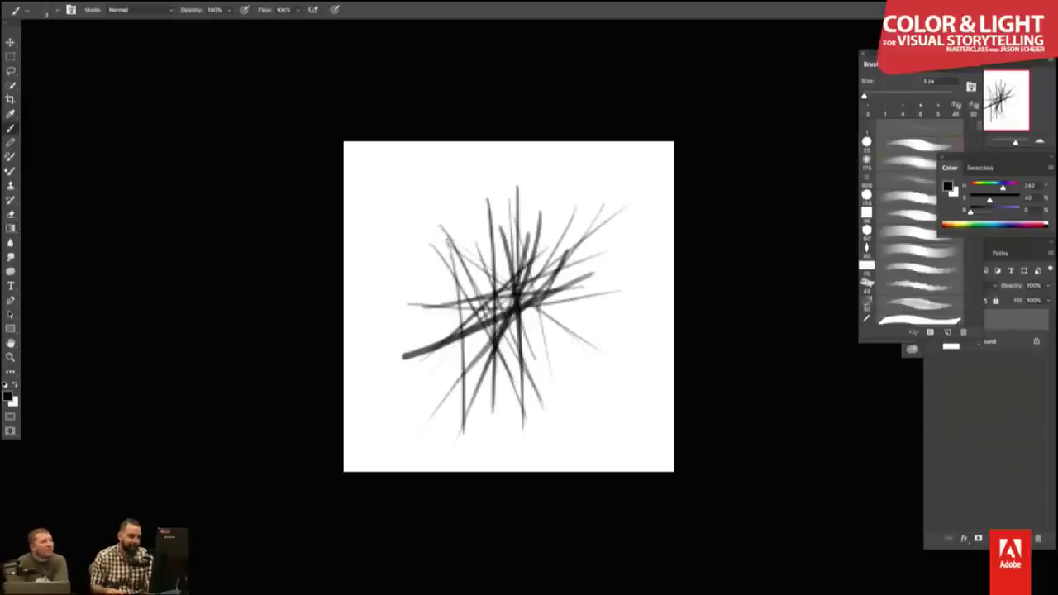
drag(401, 330, 650, 294)
mouse_move(462, 394)
mouse_down()
mouse_move(572, 220)
mouse_move(626, 221)
mouse_up()
drag(498, 360, 633, 336)
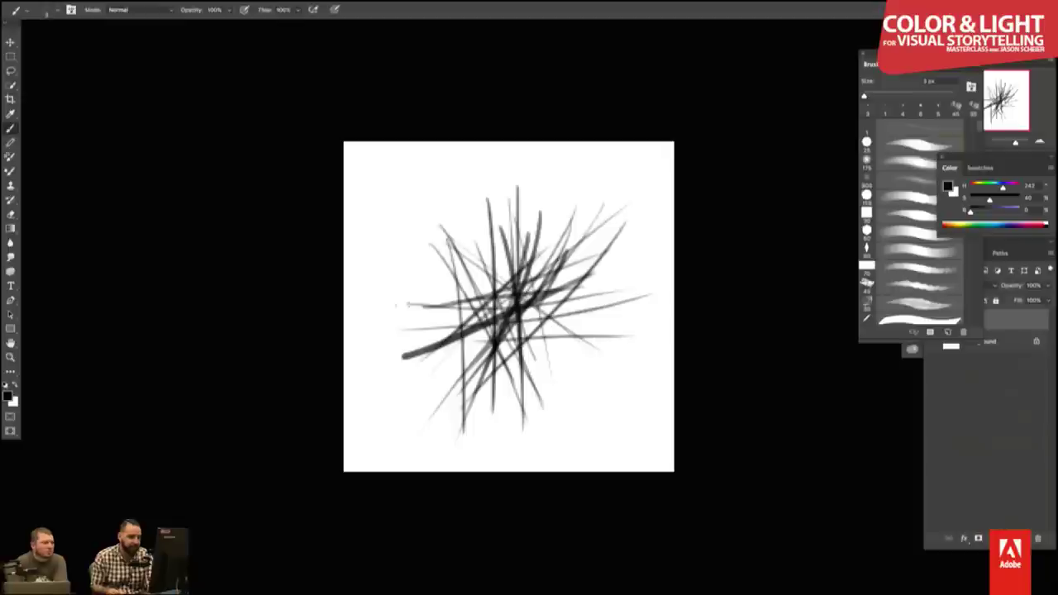
drag(406, 325, 623, 315)
drag(492, 417, 595, 243)
drag(515, 400, 631, 250)
drag(413, 247, 576, 362)
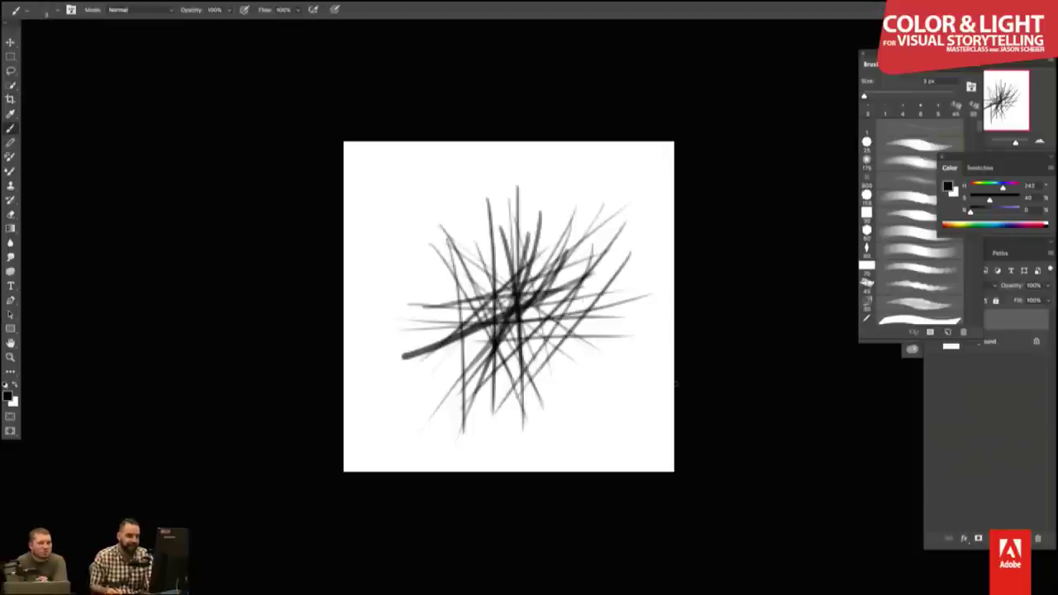
drag(527, 226, 593, 318)
drag(544, 178, 596, 320)
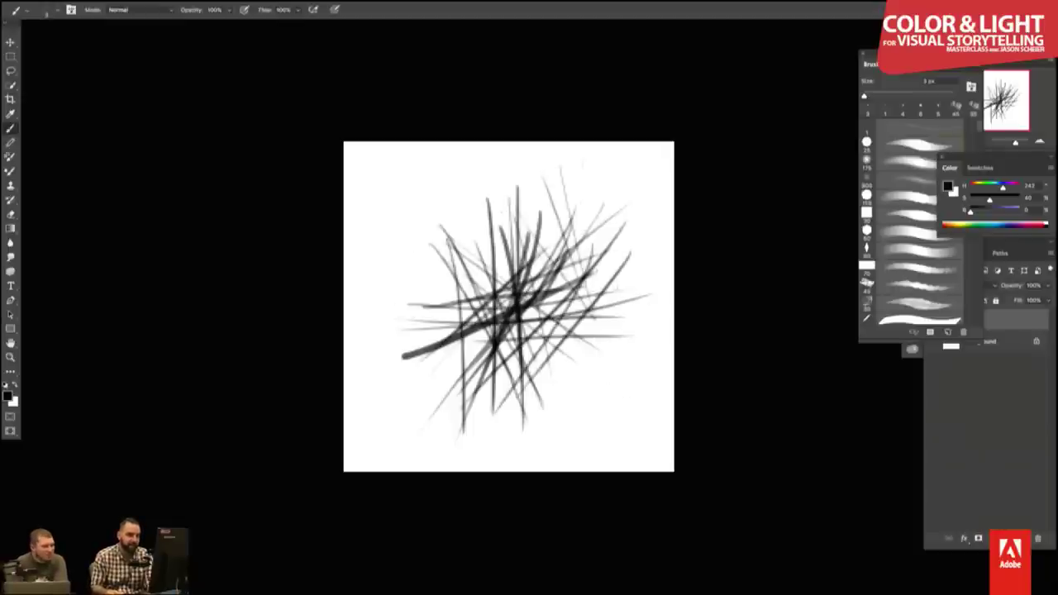
drag(588, 213, 598, 319)
drag(516, 227, 616, 177)
drag(524, 243, 627, 189)
drag(553, 235, 635, 208)
drag(533, 270, 660, 256)
mouse_move(541, 364)
mouse_down()
mouse_move(637, 226)
mouse_move(620, 291)
mouse_up()
drag(486, 410, 615, 370)
drag(504, 390, 608, 364)
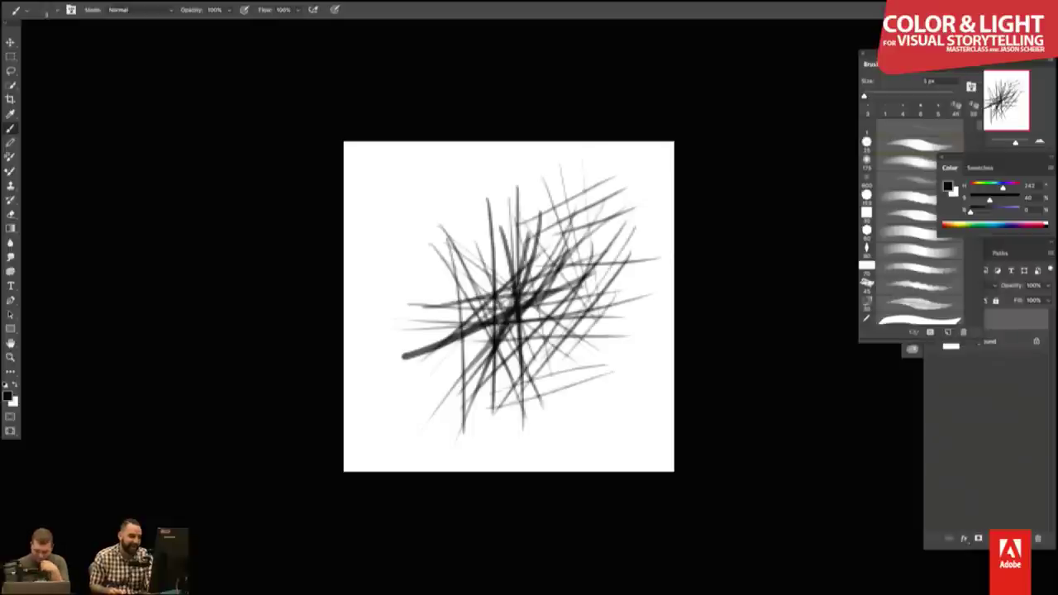
mouse_move(543, 354)
mouse_down()
mouse_move(530, 451)
mouse_move(572, 329)
mouse_up()
drag(549, 417, 605, 330)
drag(555, 409, 634, 339)
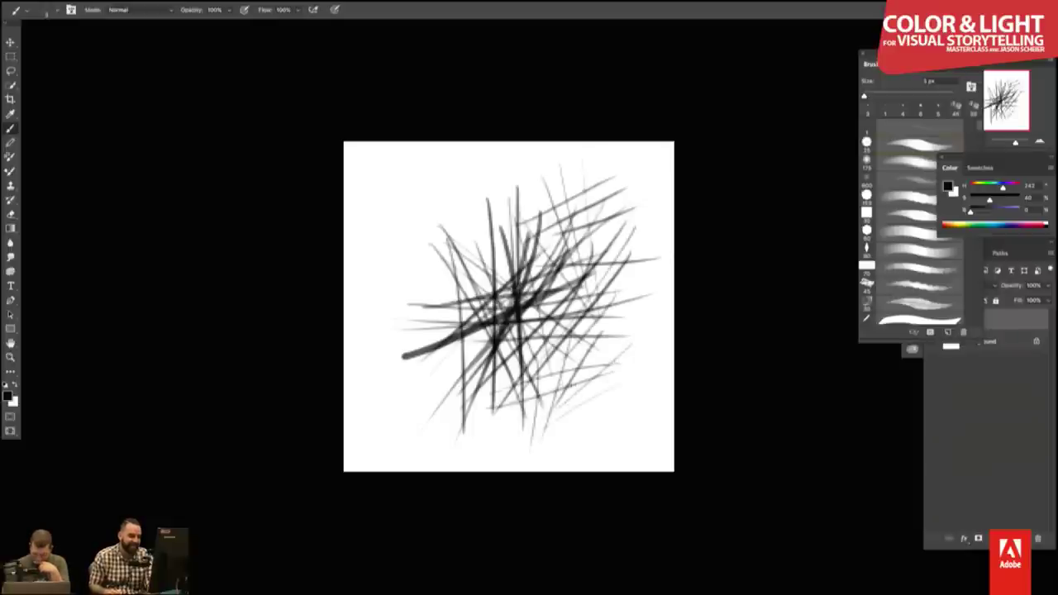
mouse_move(590, 425)
mouse_down()
mouse_move(567, 341)
mouse_move(610, 439)
mouse_up()
- Fill the upper-left and lower areas with more thin dark and faint strokes
drag(402, 334, 493, 276)
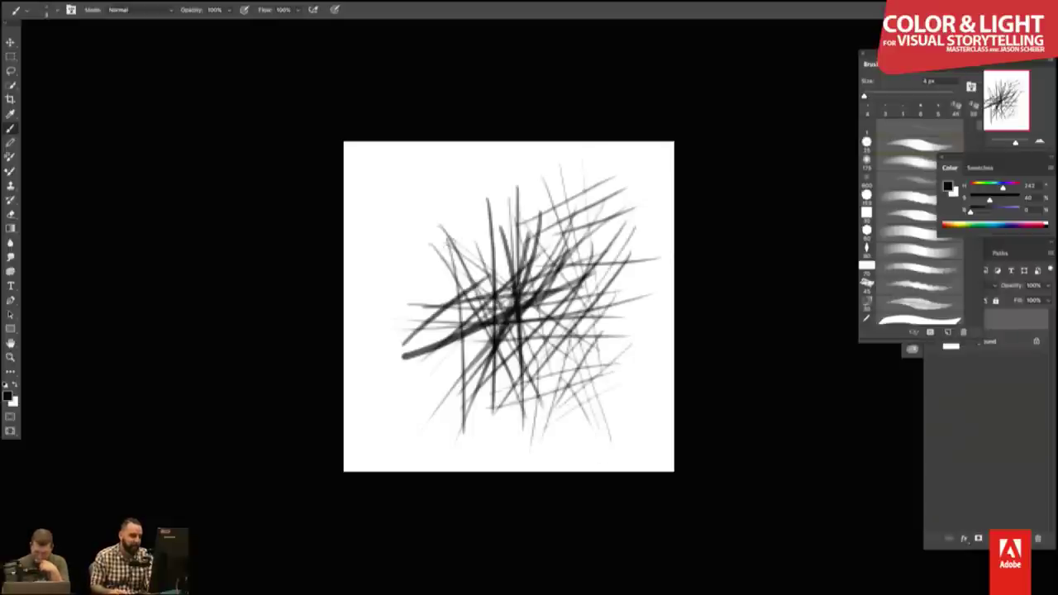
drag(404, 286, 514, 223)
drag(420, 195, 493, 319)
drag(450, 179, 494, 286)
drag(502, 158, 505, 305)
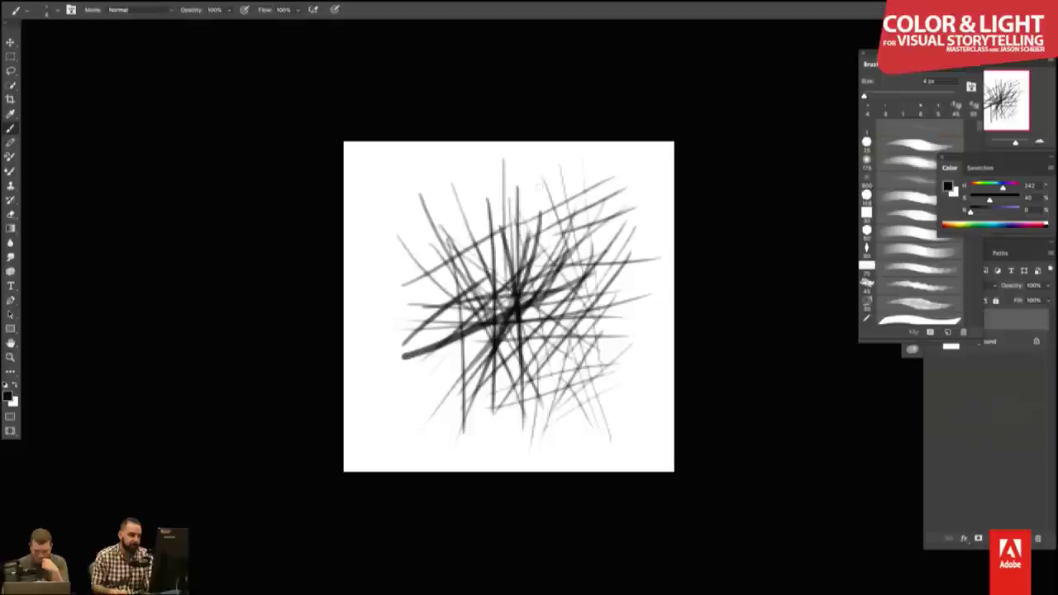
drag(537, 207, 440, 308)
drag(508, 204, 388, 323)
drag(410, 203, 486, 291)
drag(451, 179, 395, 331)
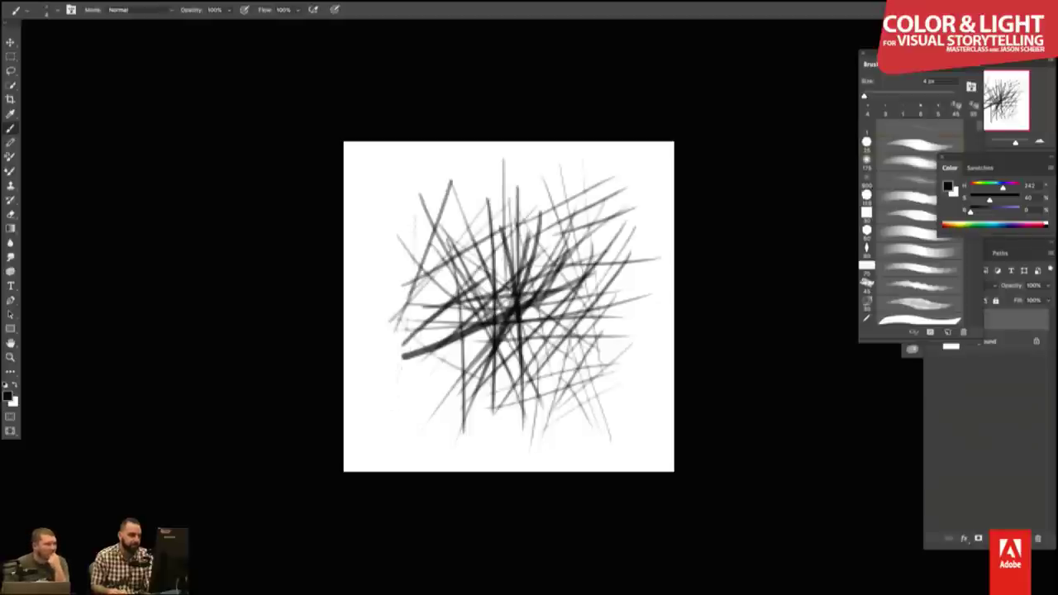
drag(413, 405, 500, 323)
drag(438, 388, 554, 314)
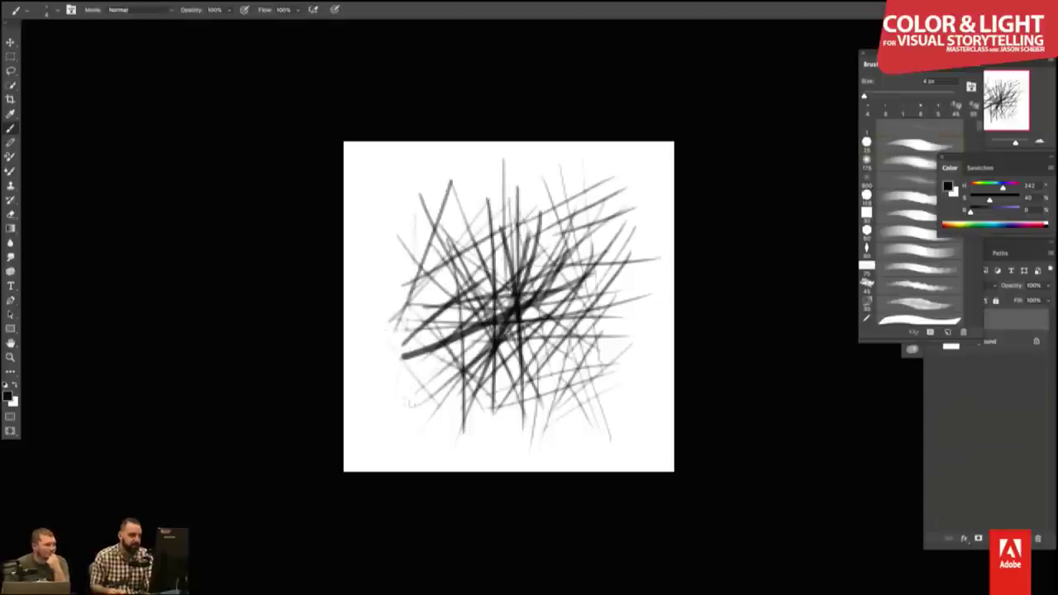
drag(414, 405, 578, 352)
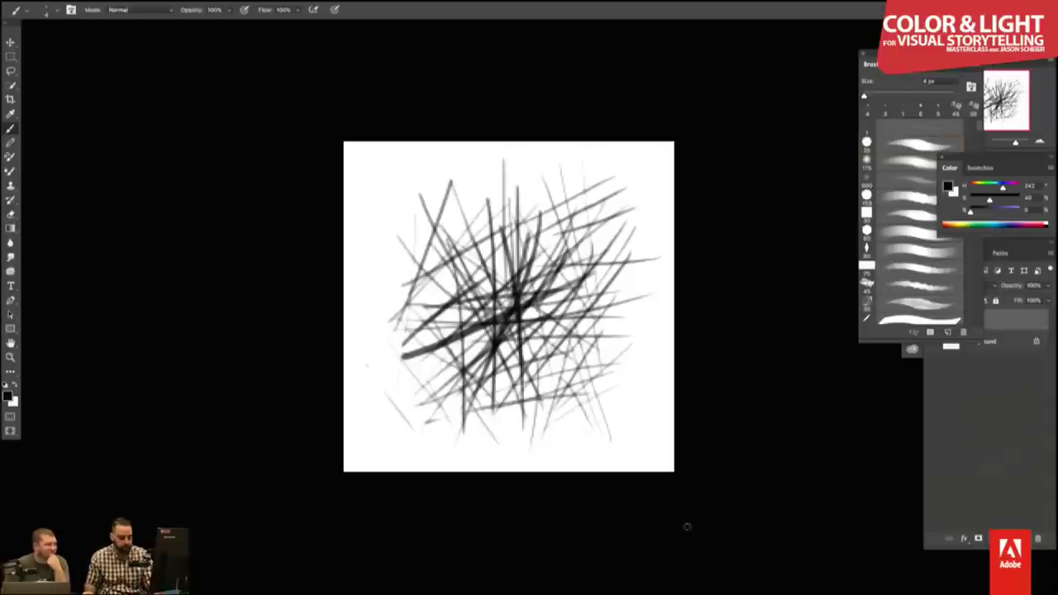
- Lasso the strokes and shift an offset copy to double them, then hide the panels
key(l)
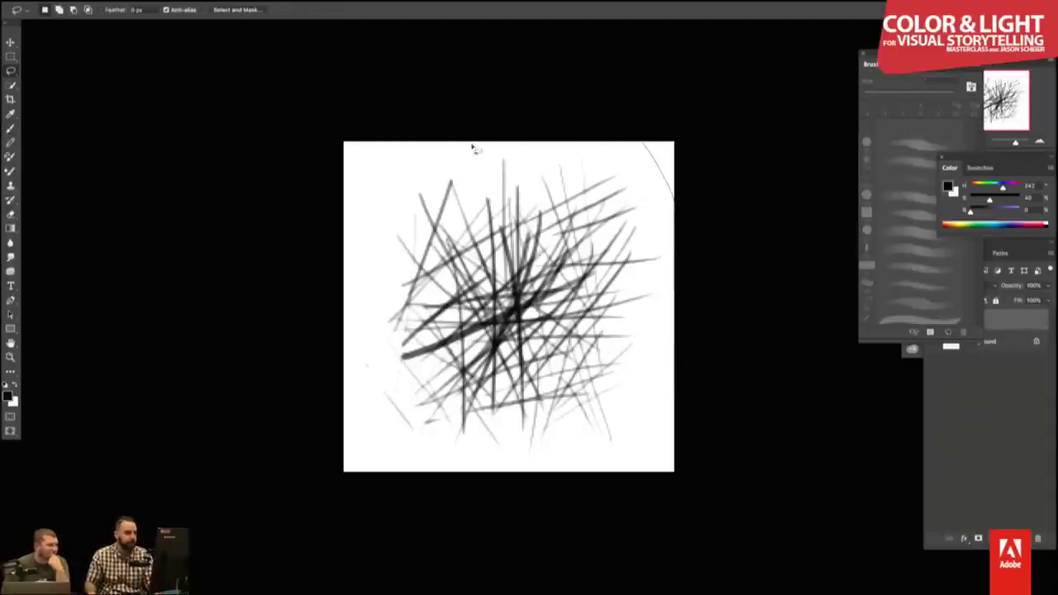
drag(529, 149, 175, 478)
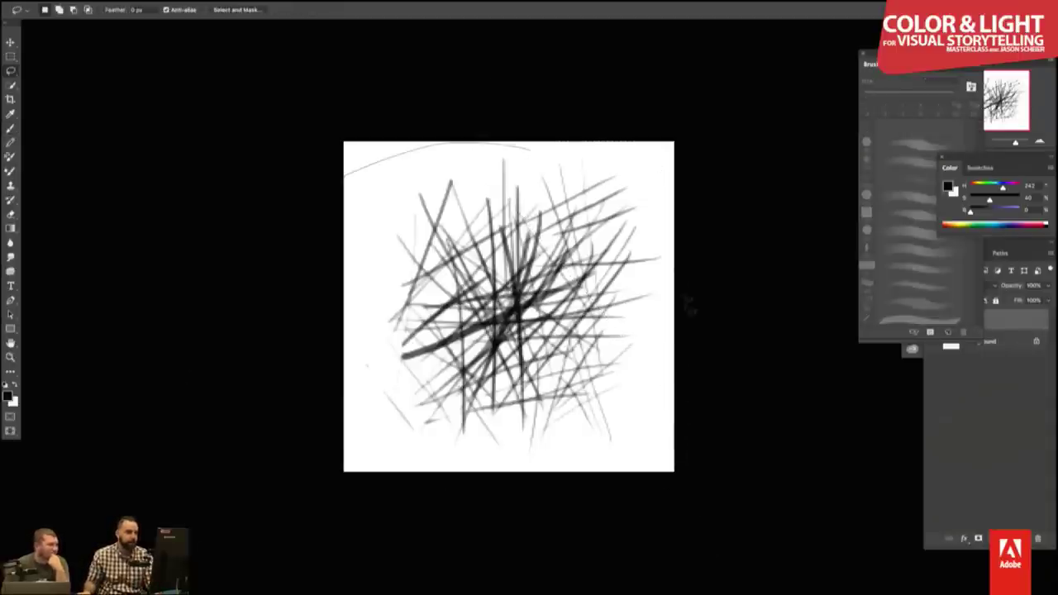
drag(690, 306, 636, 157)
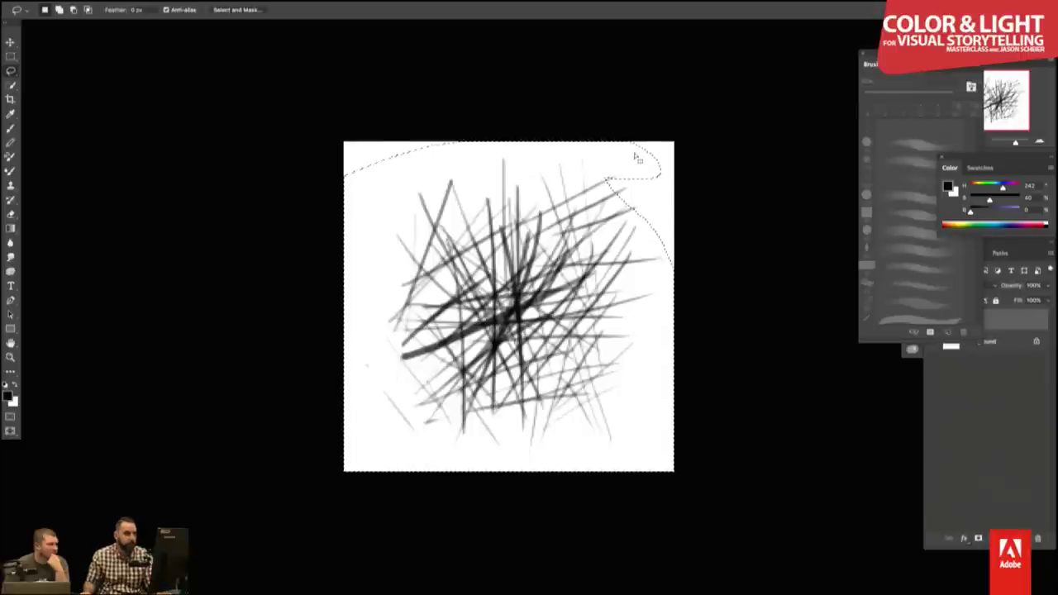
key(v)
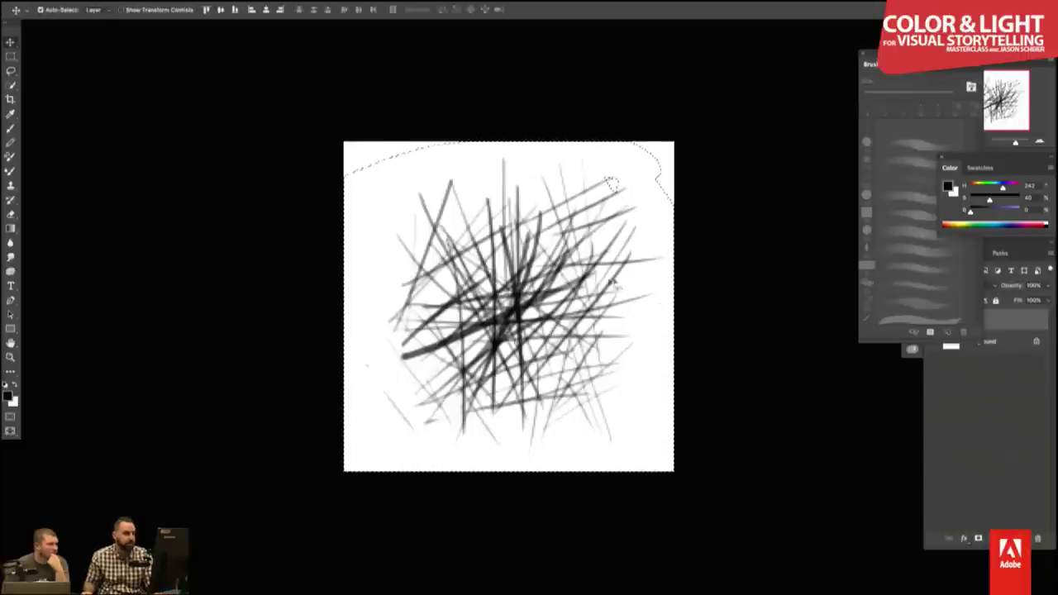
mouse_move(612, 285)
mouse_down()
mouse_move(578, 266)
mouse_move(589, 267)
mouse_up()
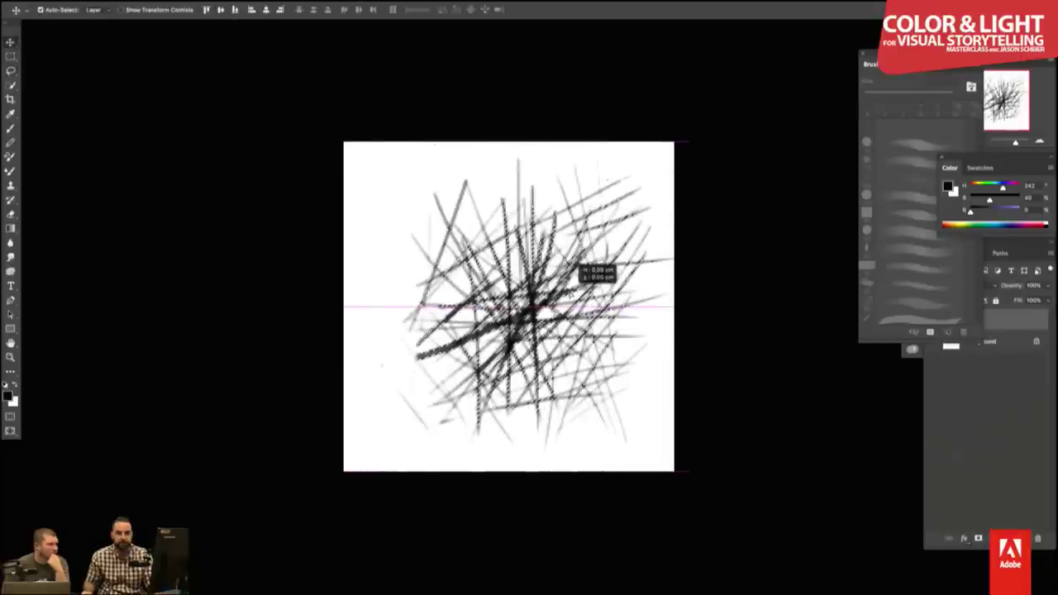
key(Tab)
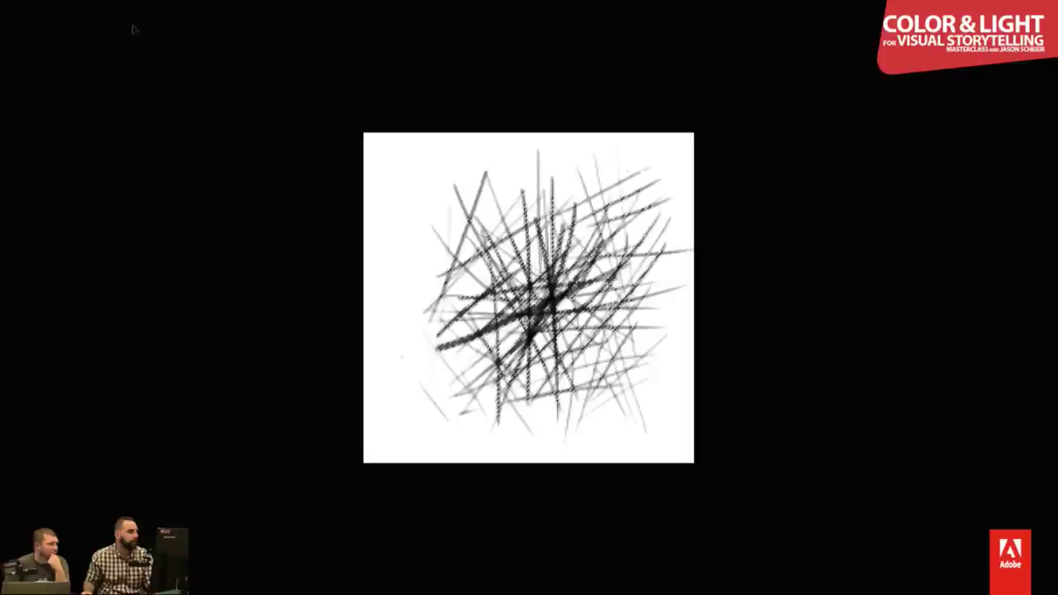
- Define a new brush preset named 'scumble' from the Untitled-1 strokes
key(f)
click(123, 6)
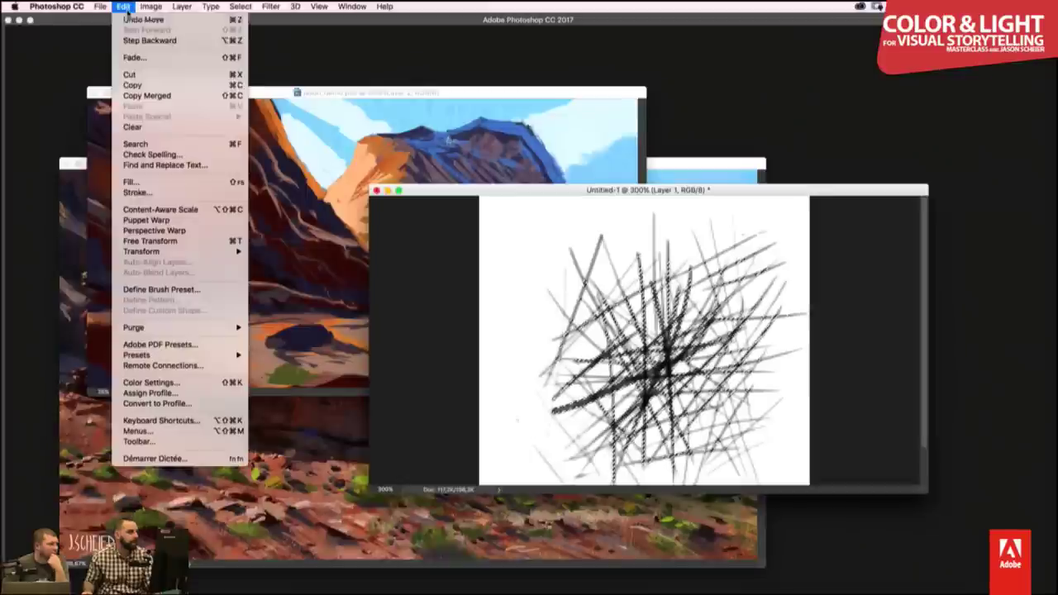
click(165, 289)
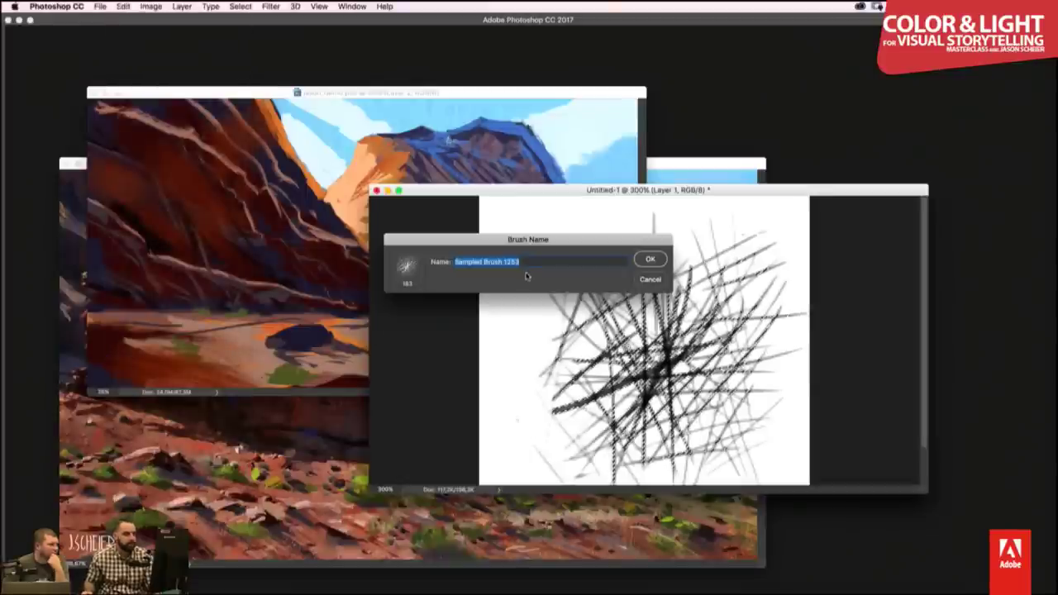
text(sc)
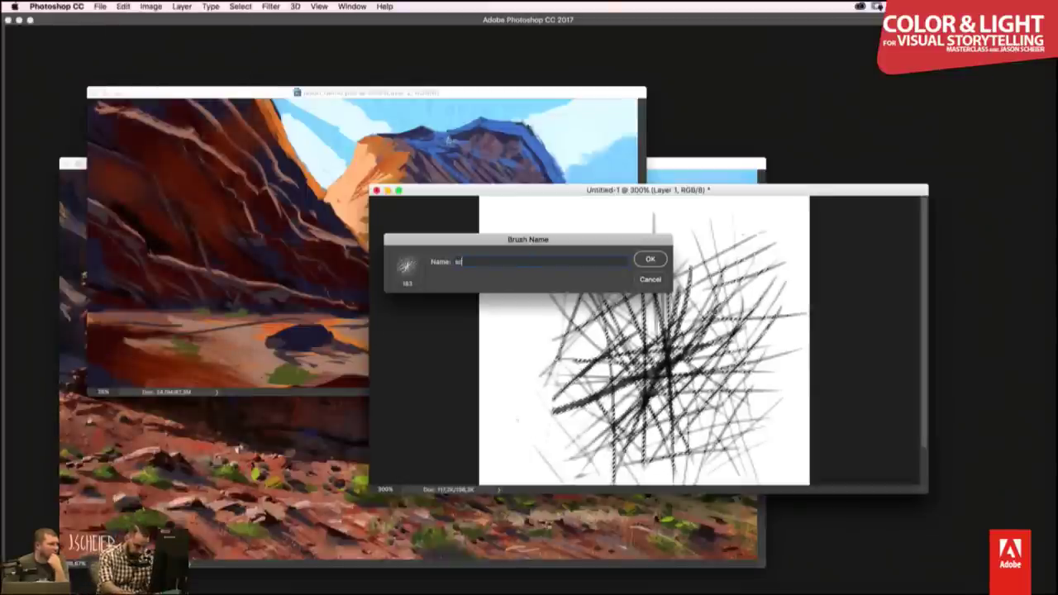
text(umble)
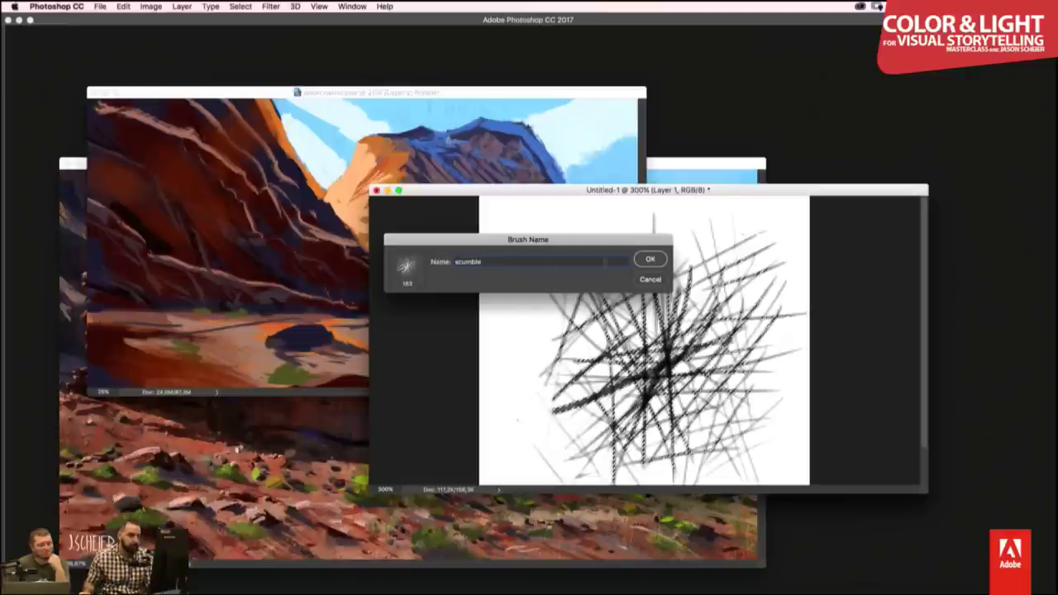
click(660, 265)
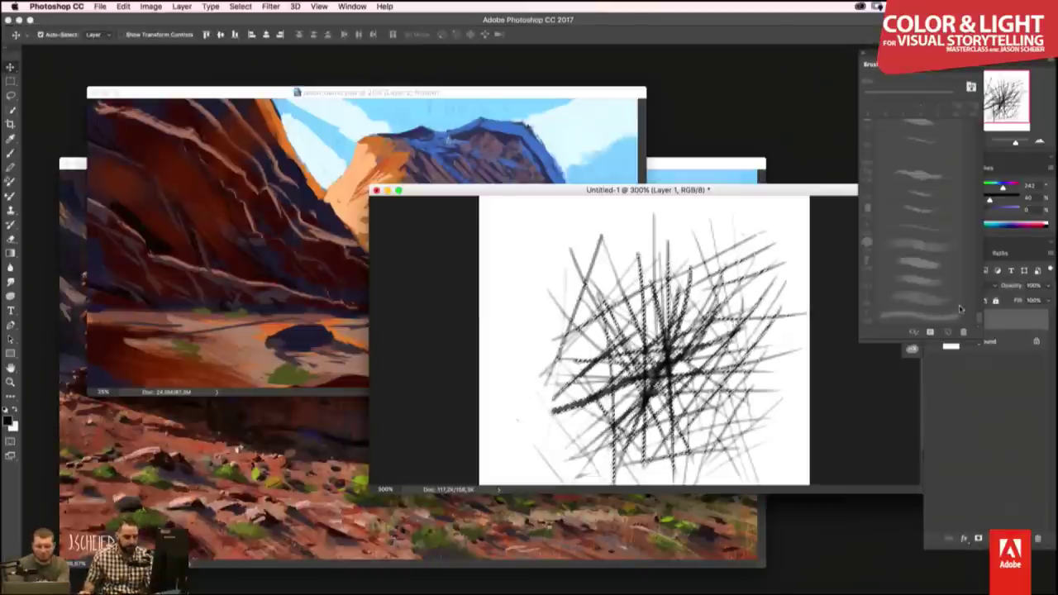
key(b)
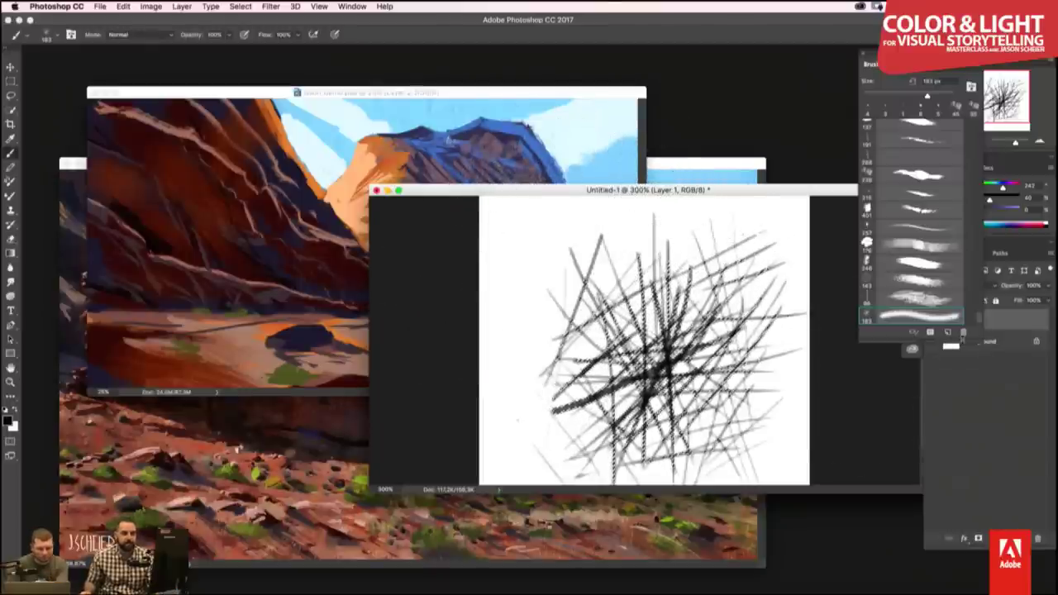
- Raise the Brush panel, set spacing to 1%, and enable Transfer with pen-pressure flow
click(972, 86)
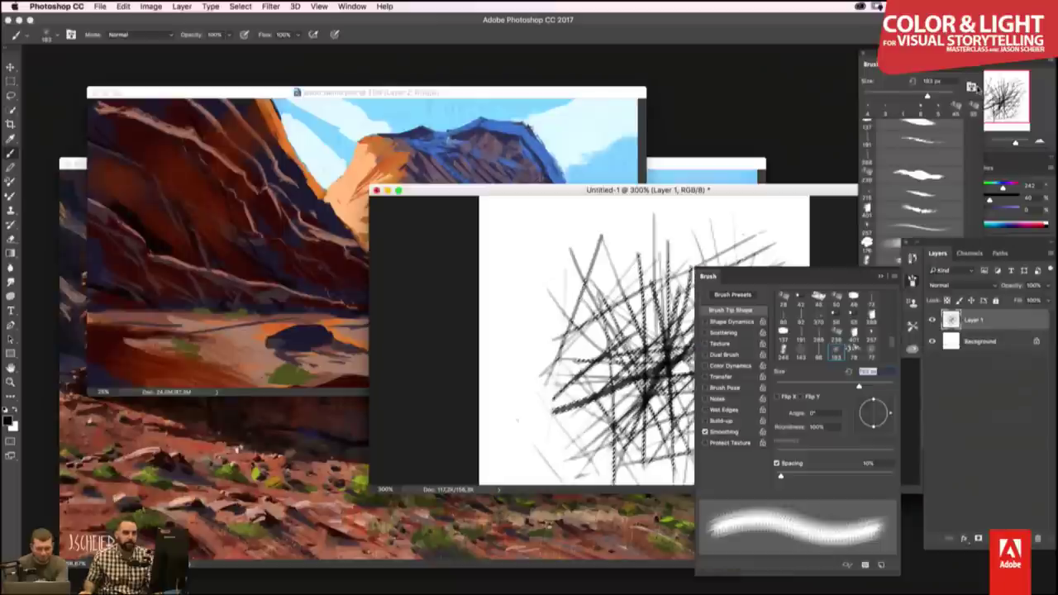
mouse_move(719, 276)
mouse_down()
mouse_move(624, 76)
mouse_move(614, 149)
mouse_up()
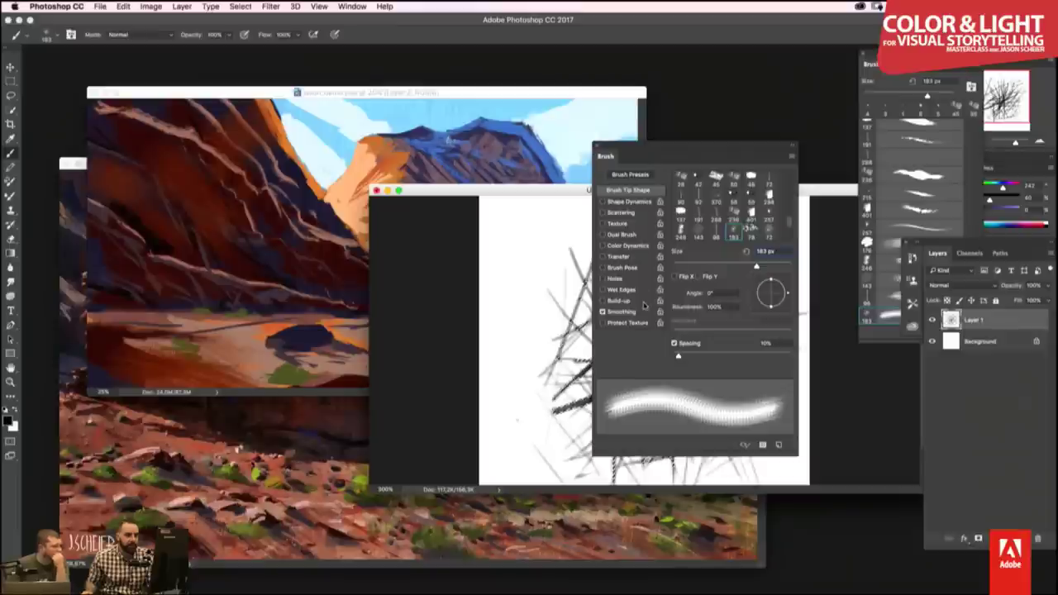
mouse_move(678, 358)
mouse_down()
mouse_move(744, 361)
mouse_move(661, 361)
mouse_up()
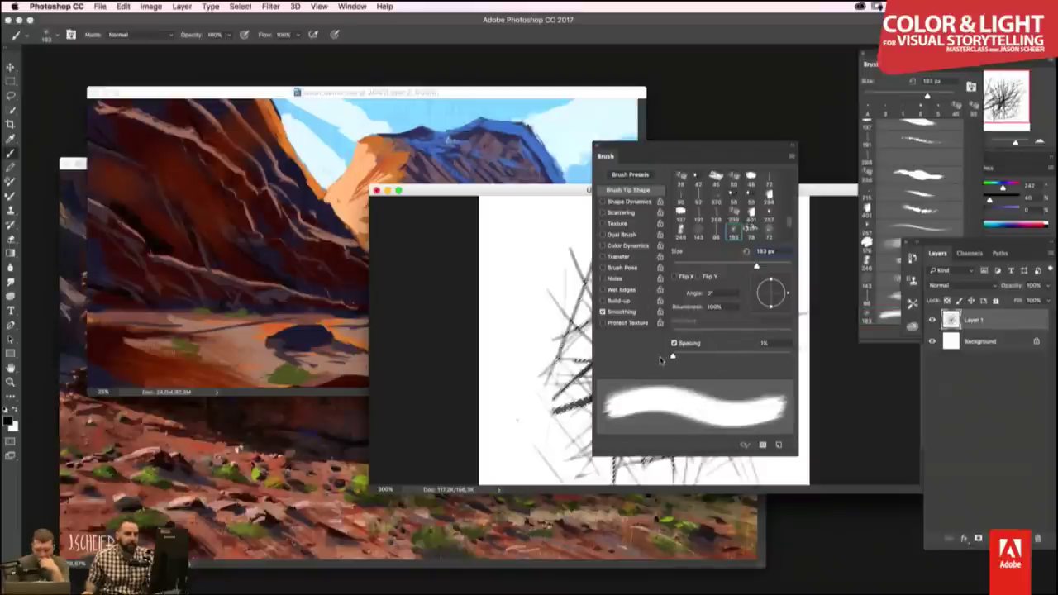
click(613, 257)
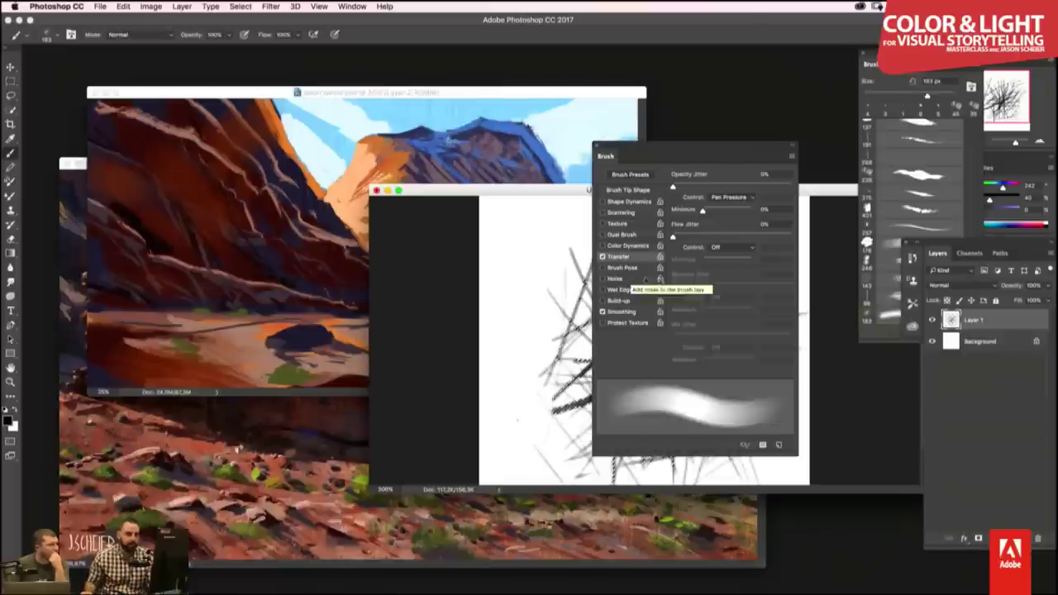
click(723, 248)
click(722, 267)
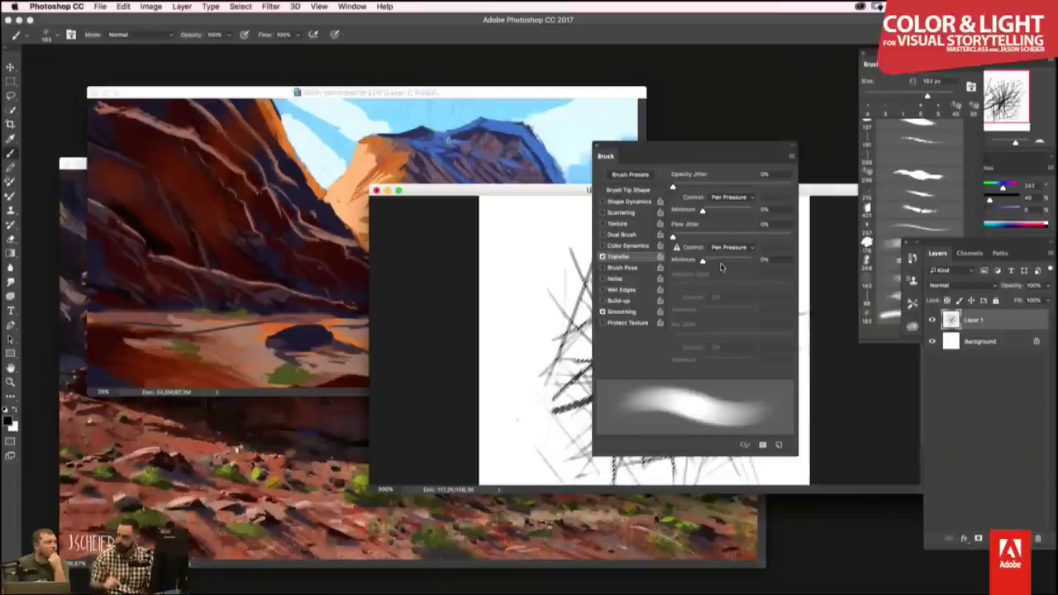
- Enable Shape Dynamics with 40% size jitter controlled by pen pressure
click(630, 202)
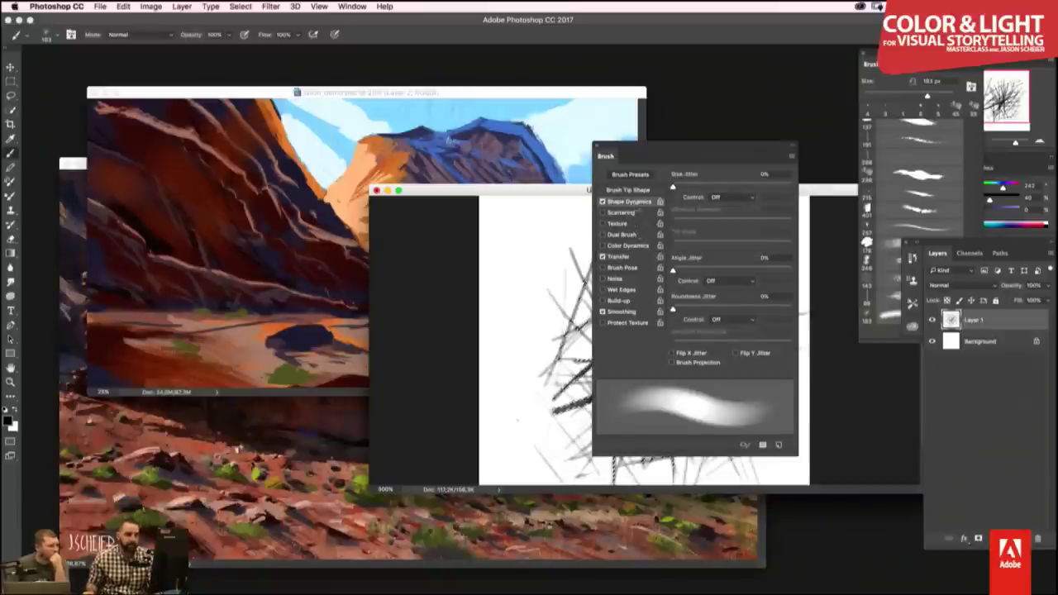
click(747, 203)
click(731, 214)
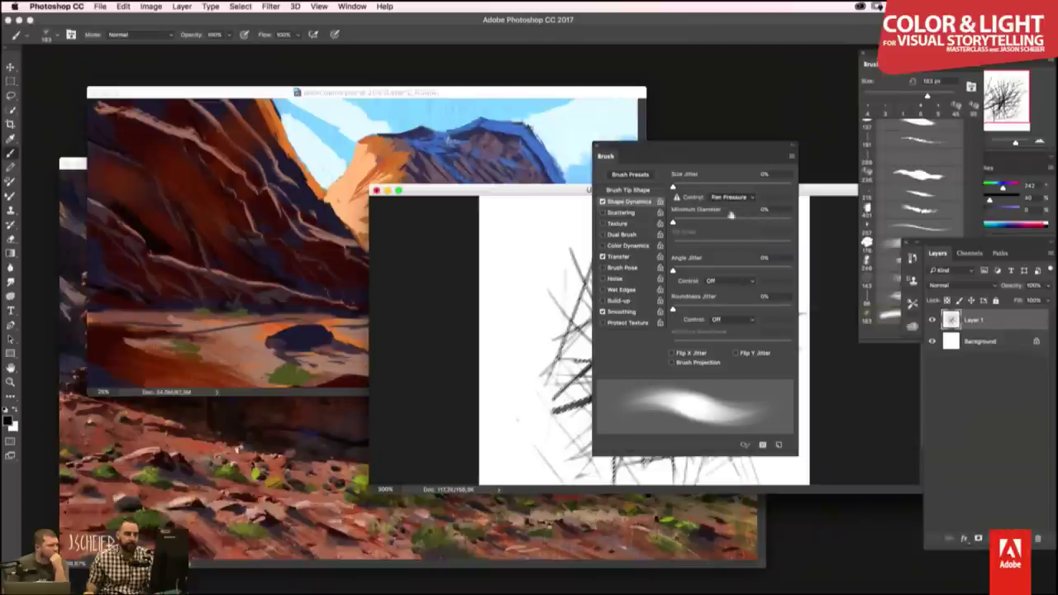
drag(687, 187, 722, 188)
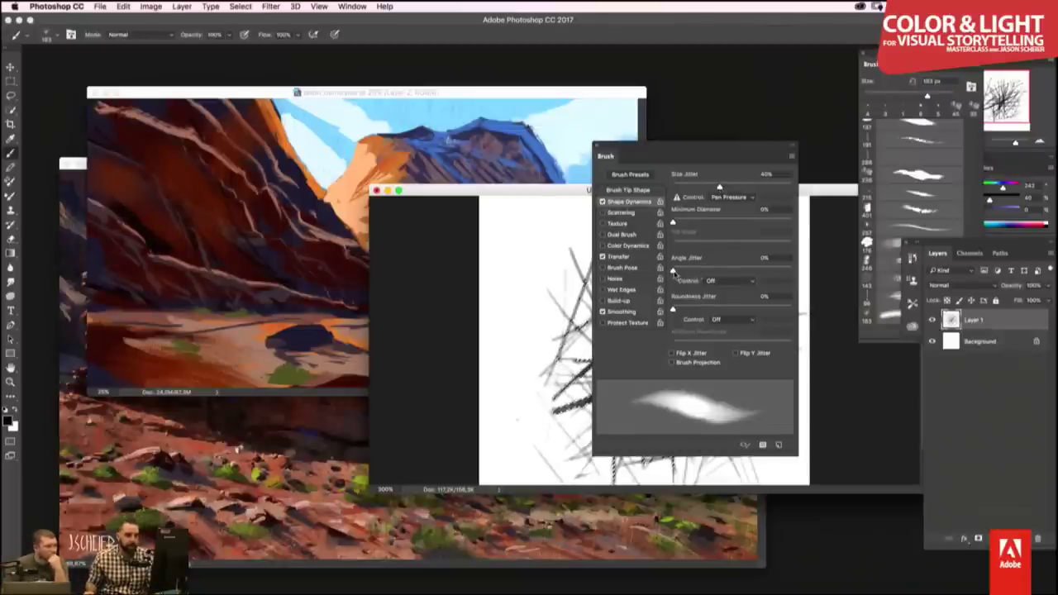
- Add about 48% pen-pressure angle jitter and show the test canvas full screen
drag(674, 271, 722, 276)
click(726, 286)
click(719, 299)
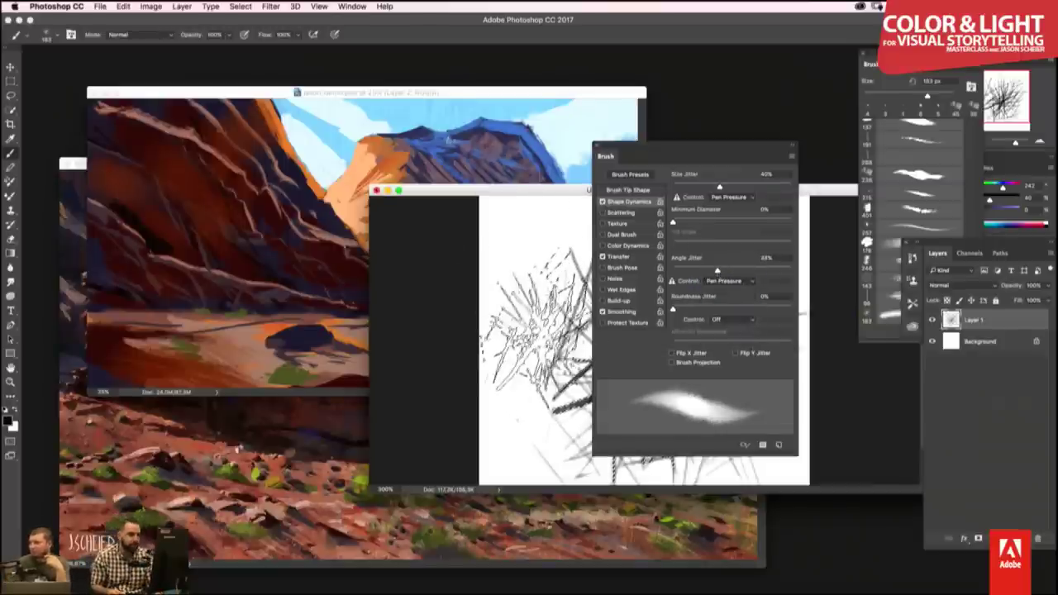
key(m)
key(f)
key(f)
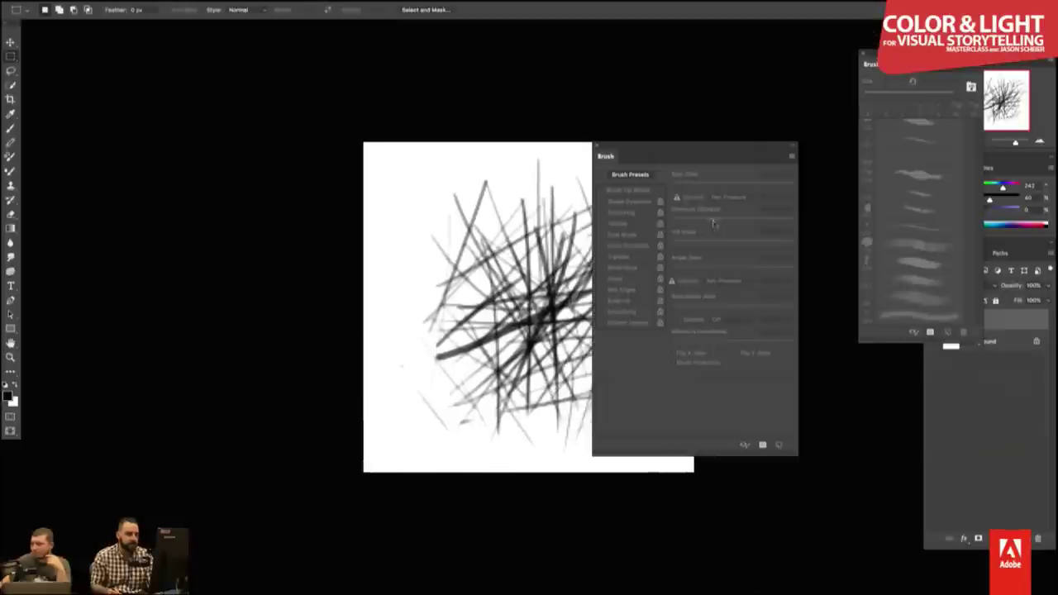
- Clear the test canvas to plain white
key(F6)
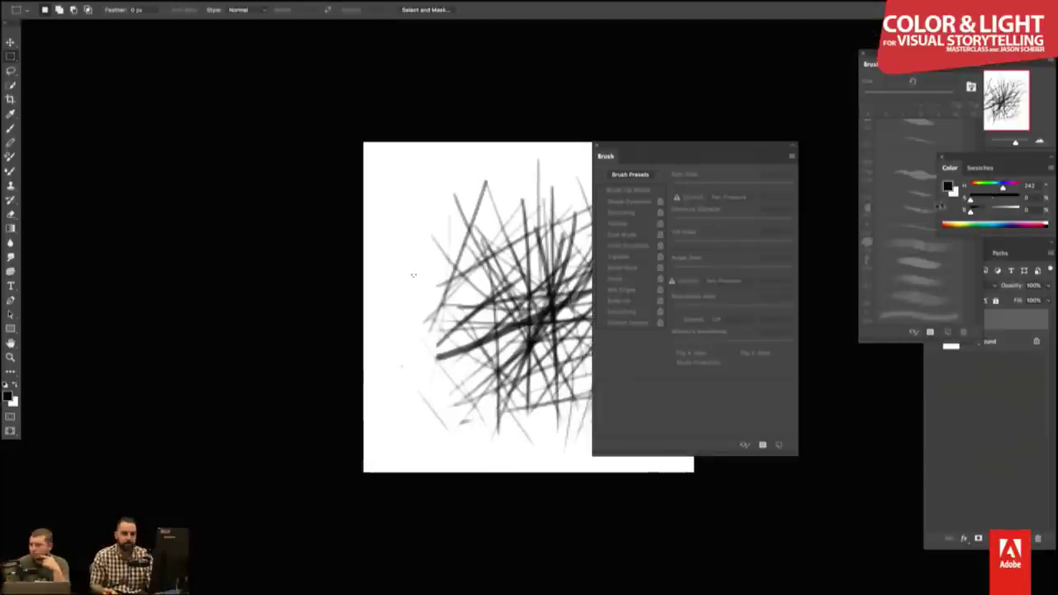
key(x)
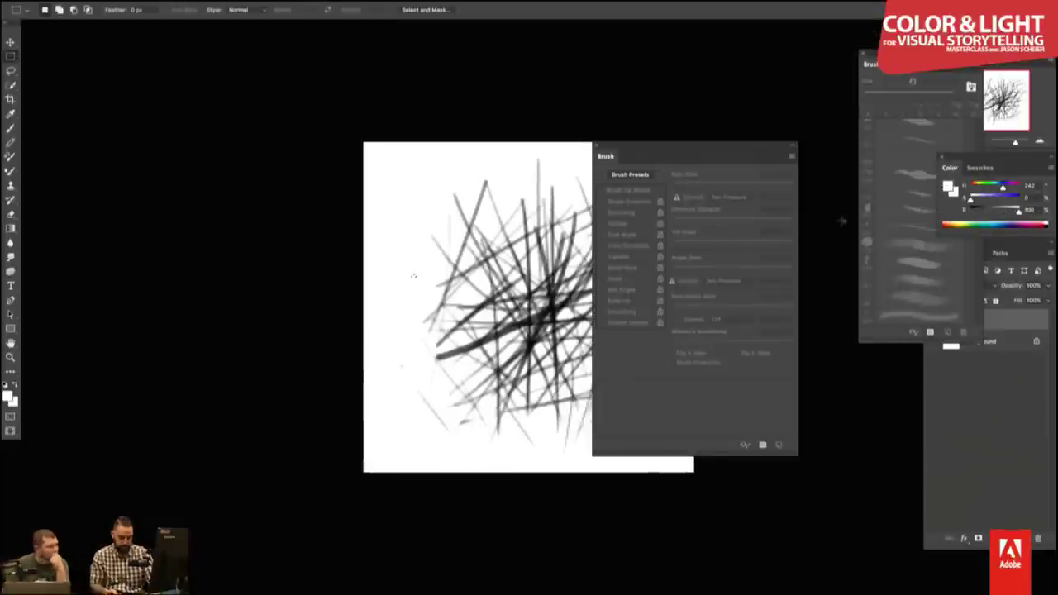
drag(413, 276, 247, 295)
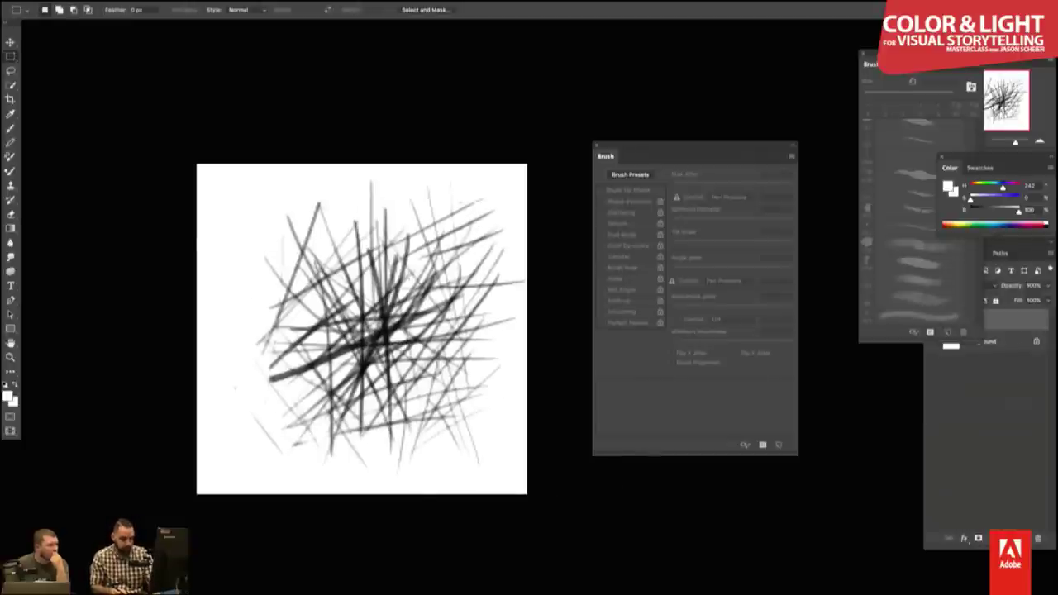
key(alt+BackSpace)
drag(371, 297, 426, 284)
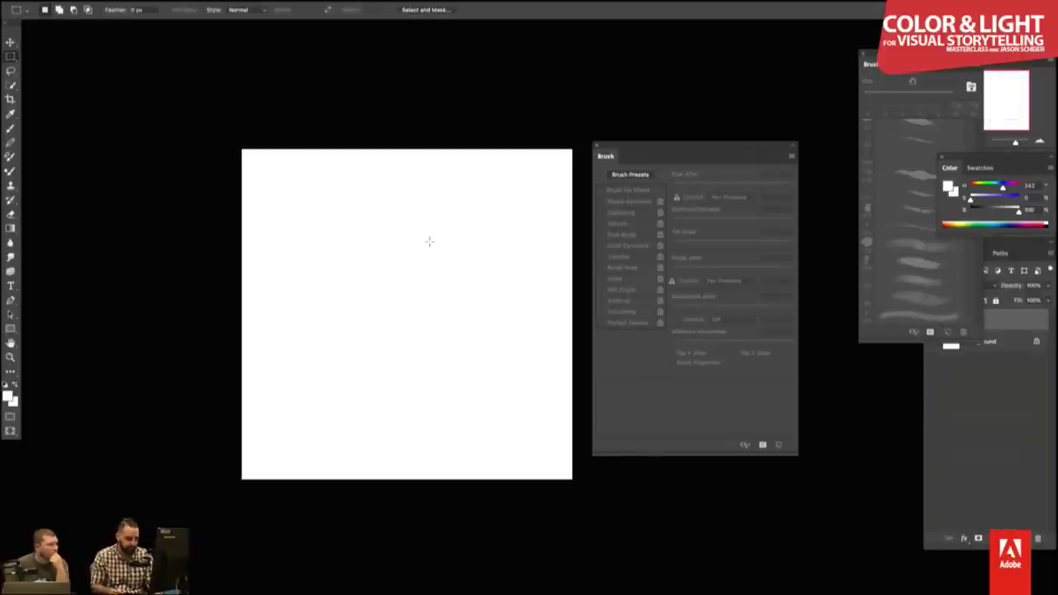
key(b)
- Paint large black test blobs with a roughly 125 px brush
click(973, 213)
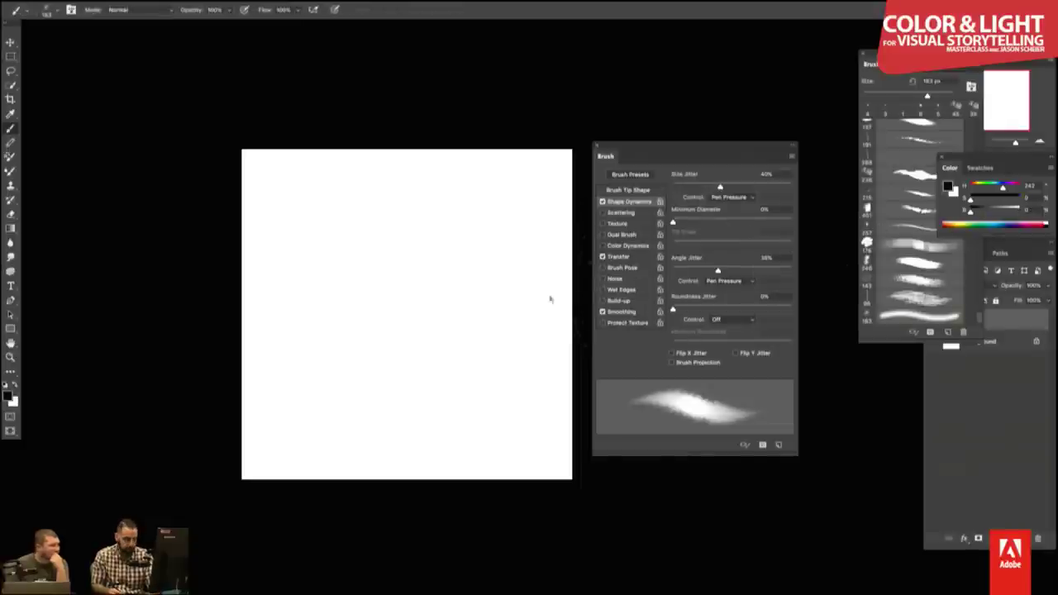
key(bracketleft)
key(bracketleft)
drag(350, 253, 520, 524)
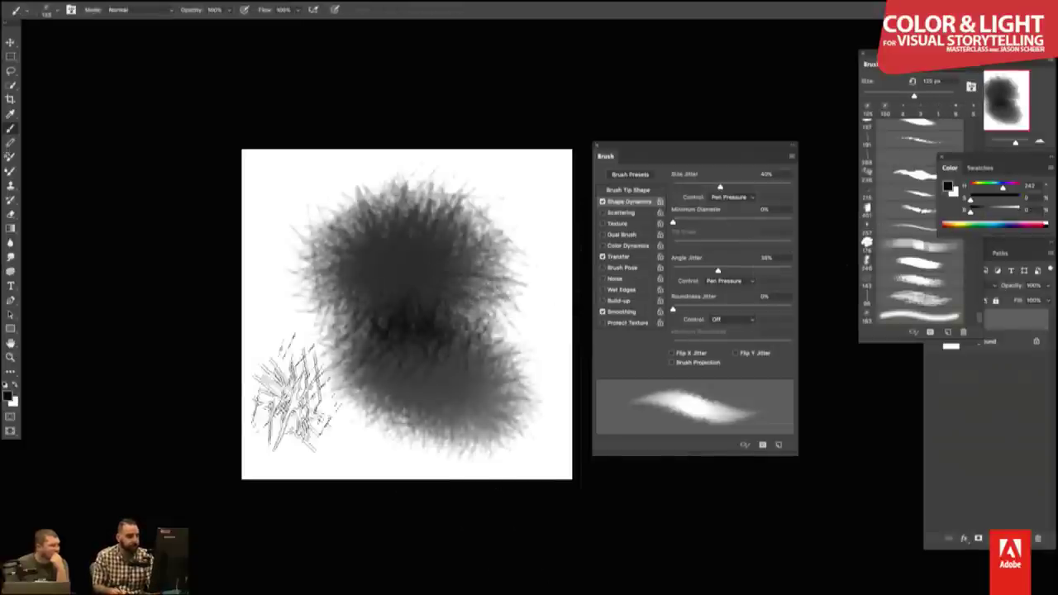
mouse_move(291, 395)
mouse_down()
mouse_move(529, 331)
mouse_move(512, 215)
mouse_move(331, 232)
mouse_move(364, 500)
mouse_up()
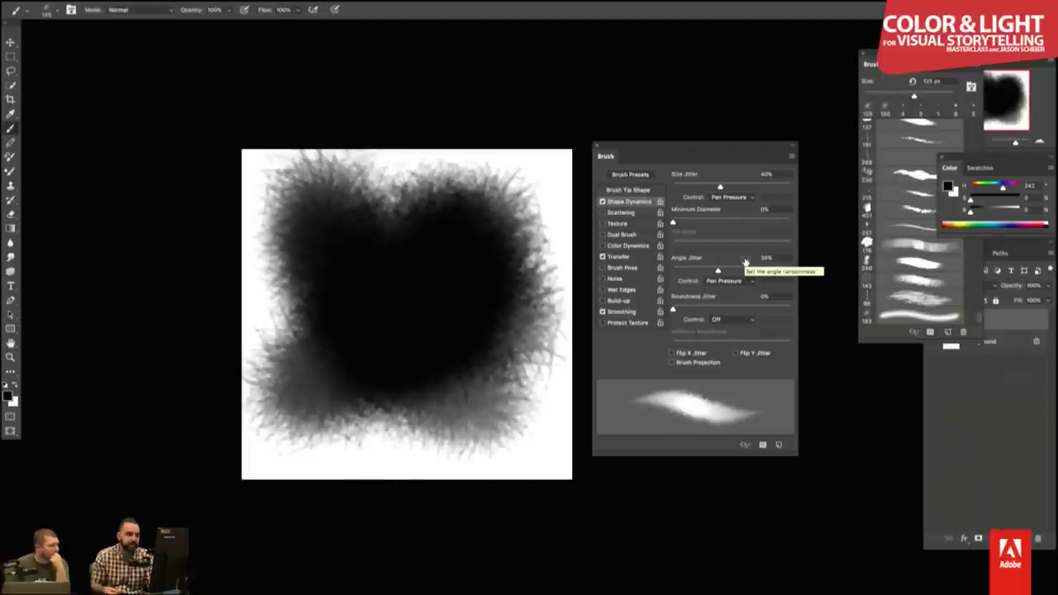
- Set brush tip spacing to 67% at 175 px and try a scratchy test stroke
click(642, 192)
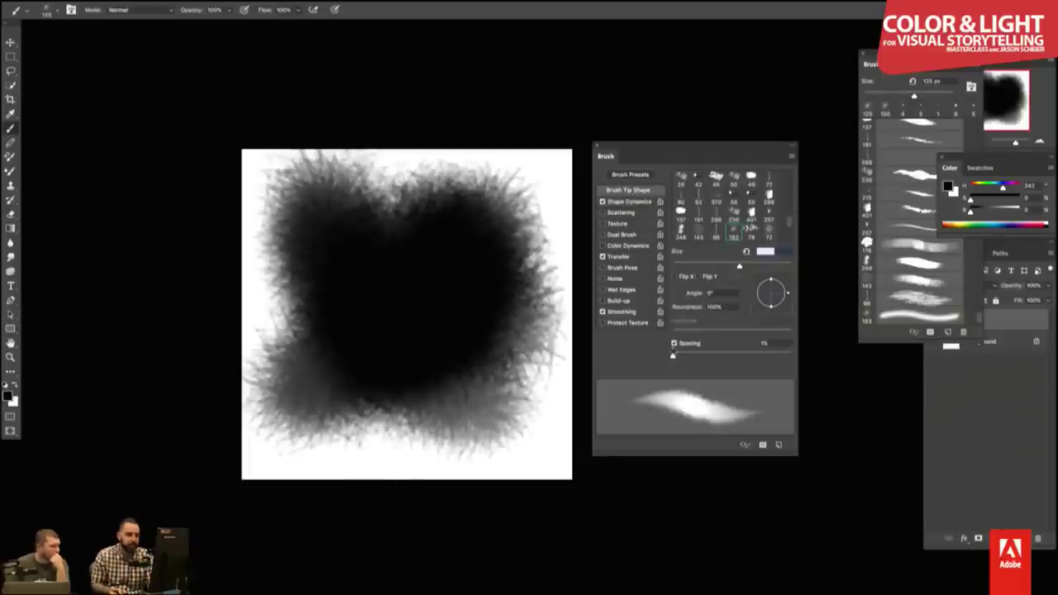
drag(684, 357, 712, 357)
key(bracketright)
key(bracketright)
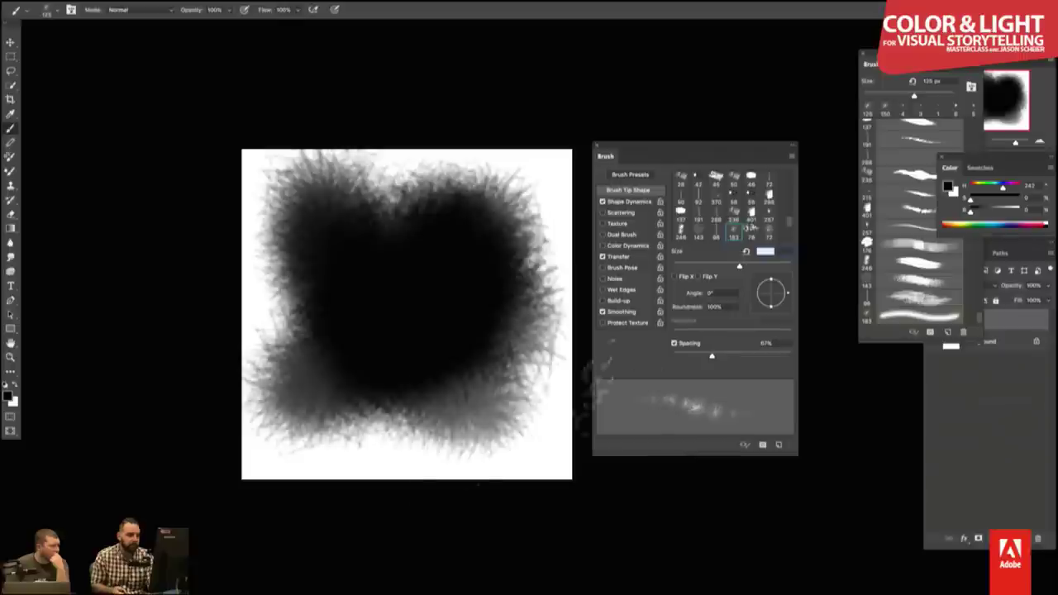
mouse_move(339, 463)
mouse_down()
mouse_move(496, 414)
mouse_move(426, 506)
mouse_move(472, 372)
mouse_move(484, 507)
mouse_move(529, 306)
mouse_move(538, 115)
mouse_move(545, 239)
mouse_up()
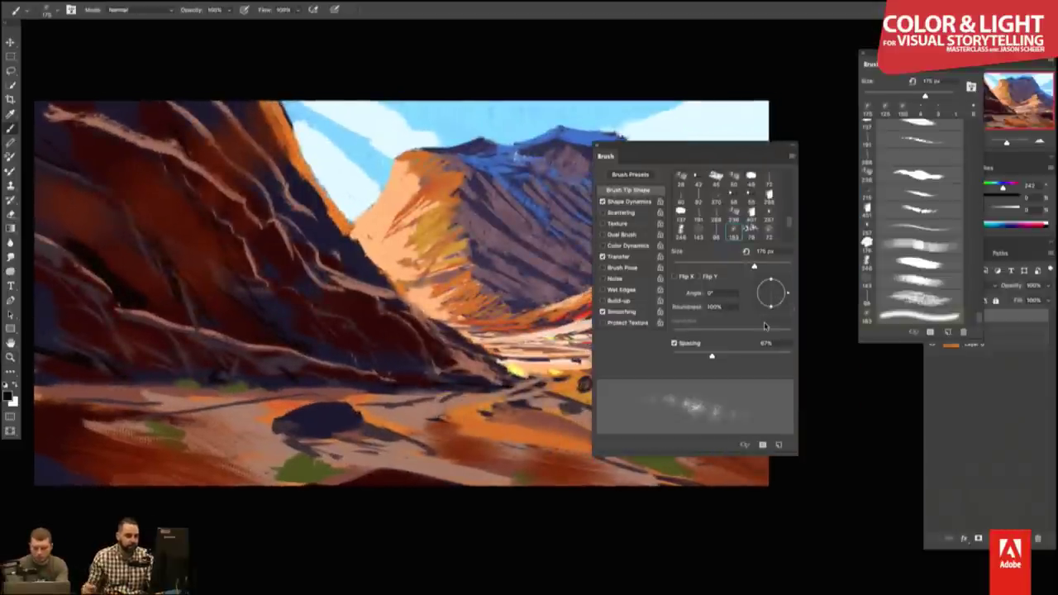
- Set Color Dynamics hue jitter to 4%, save the brush as a new preset, and close settings
click(638, 248)
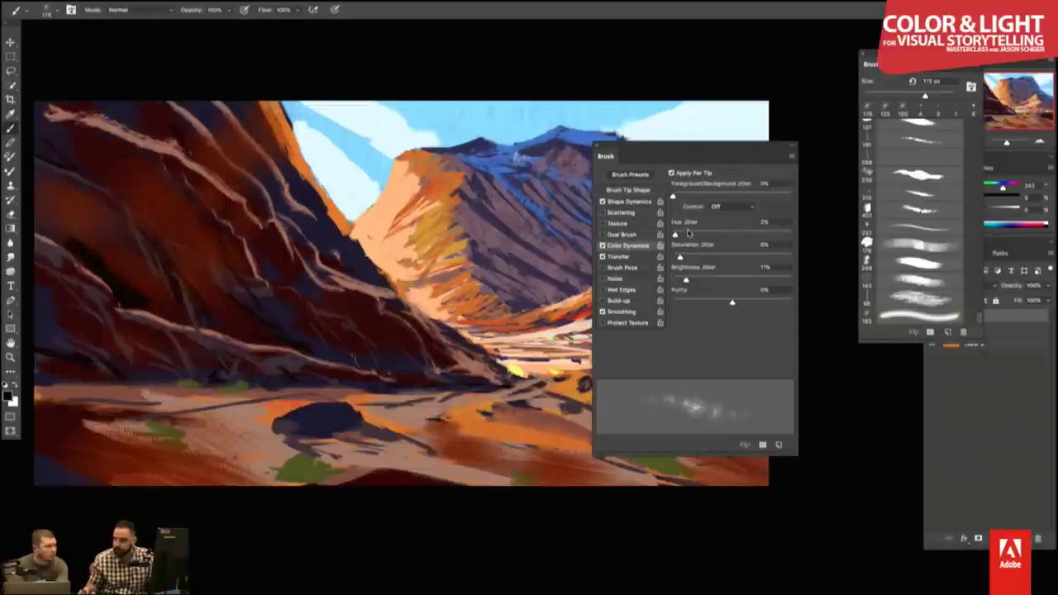
drag(683, 233, 678, 235)
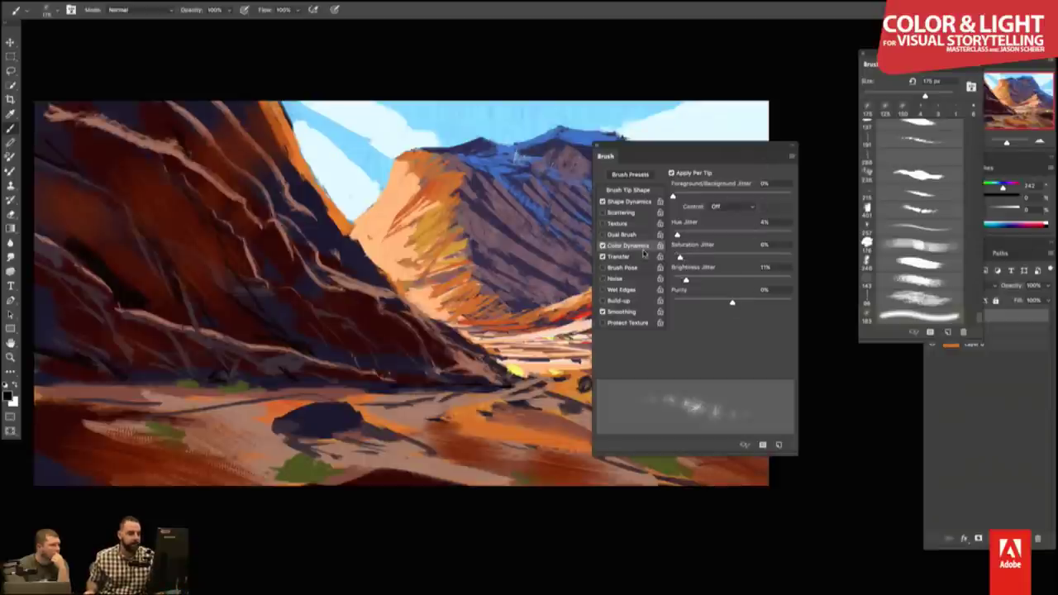
click(931, 333)
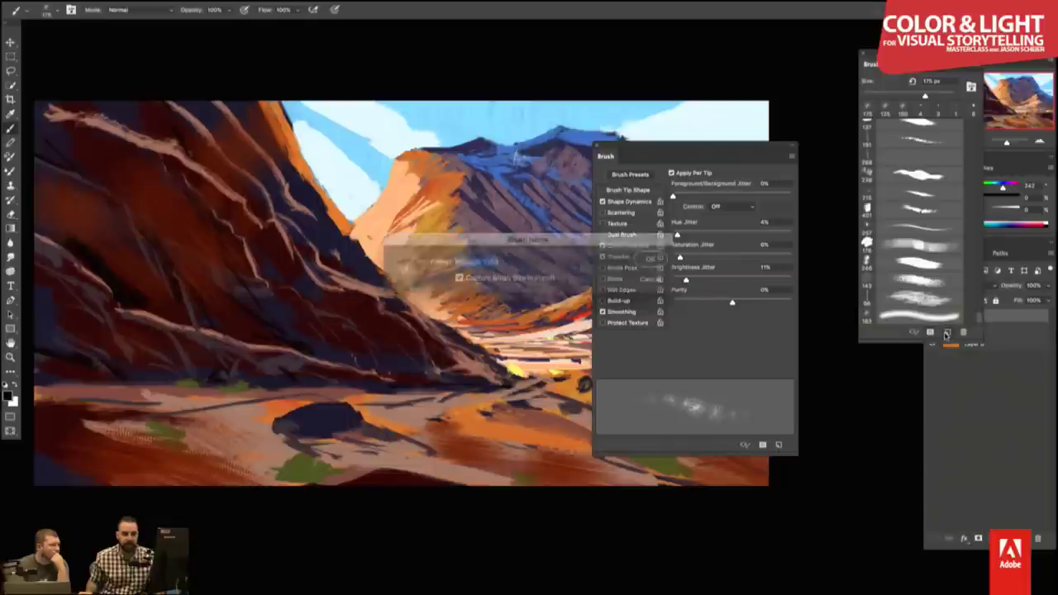
click(650, 260)
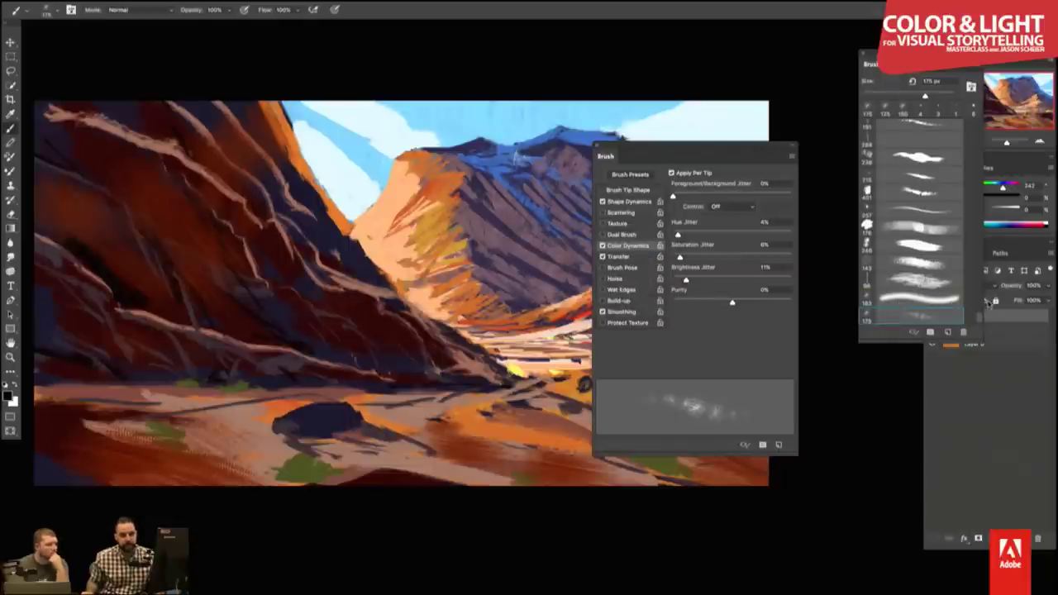
click(792, 146)
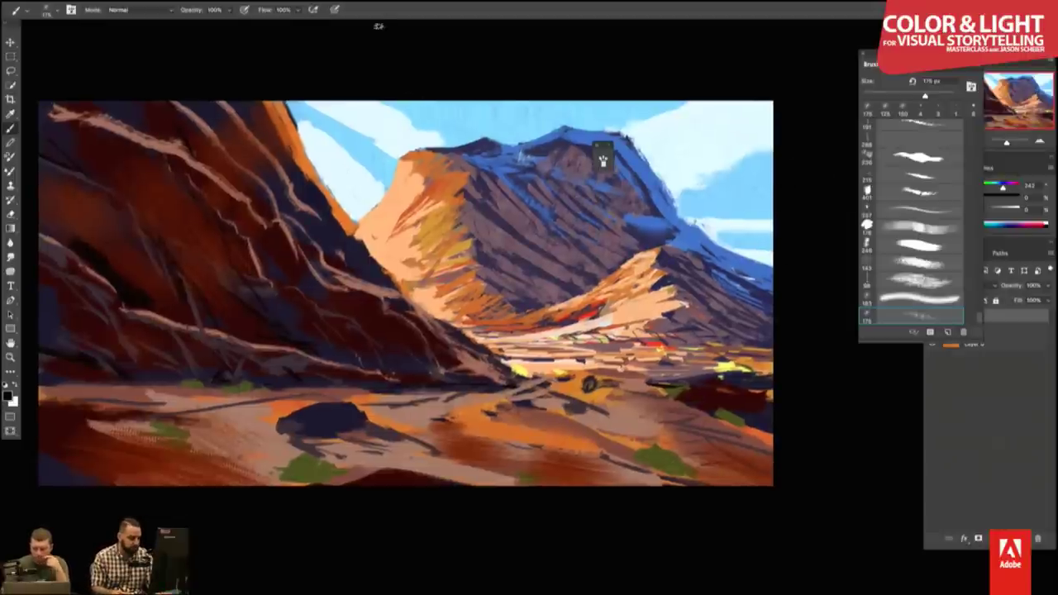
- Zoom in on the mountain peak and paint sampled pale sky colour around it at 400 px
key(z)
mouse_move(396, 105)
mouse_down()
mouse_move(476, 103)
mouse_move(501, 288)
mouse_up()
key(b)
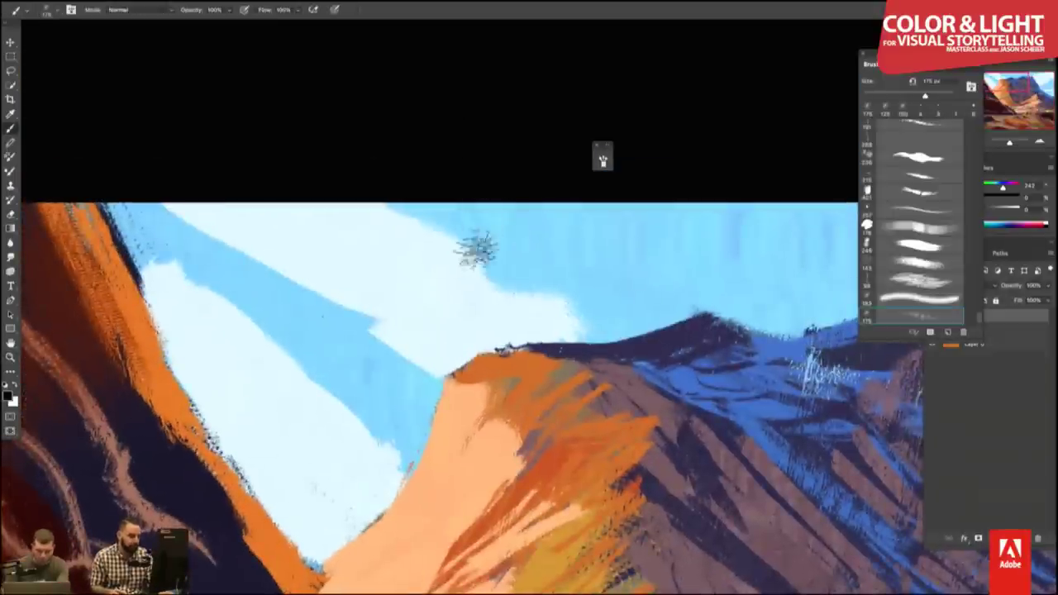
alt+click(463, 289)
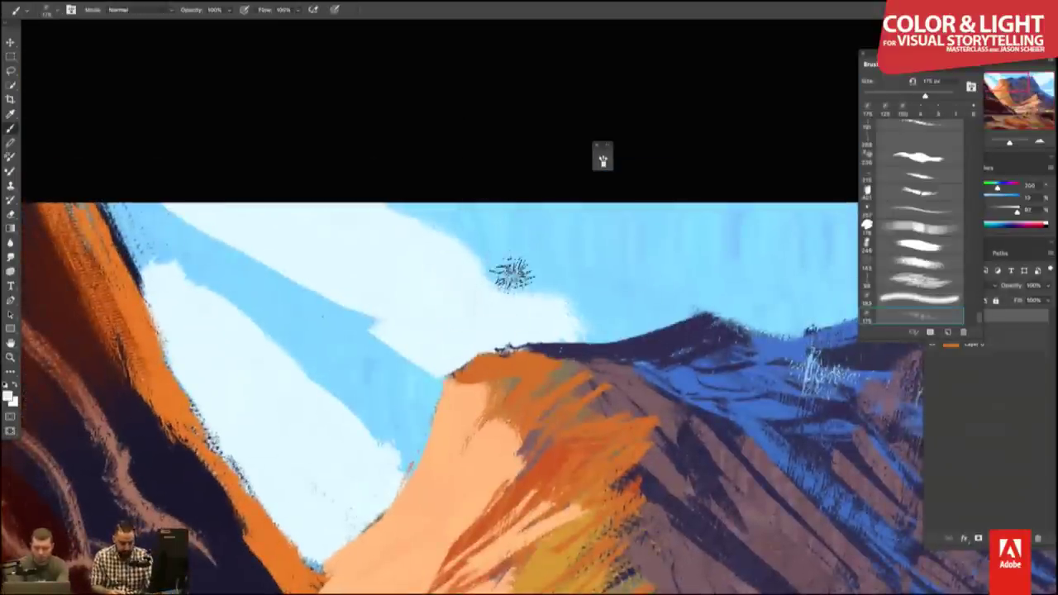
key(bracketright)
key(bracketright)
key(bracketright)
mouse_move(477, 318)
mouse_down()
mouse_move(496, 306)
mouse_move(484, 302)
mouse_move(472, 237)
mouse_up()
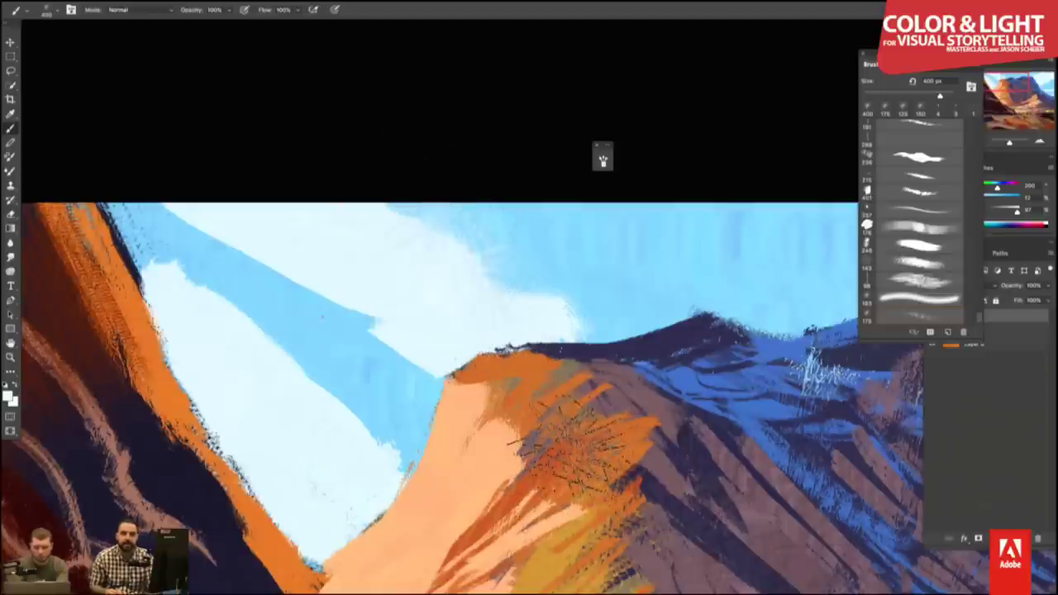
key(bracketleft)
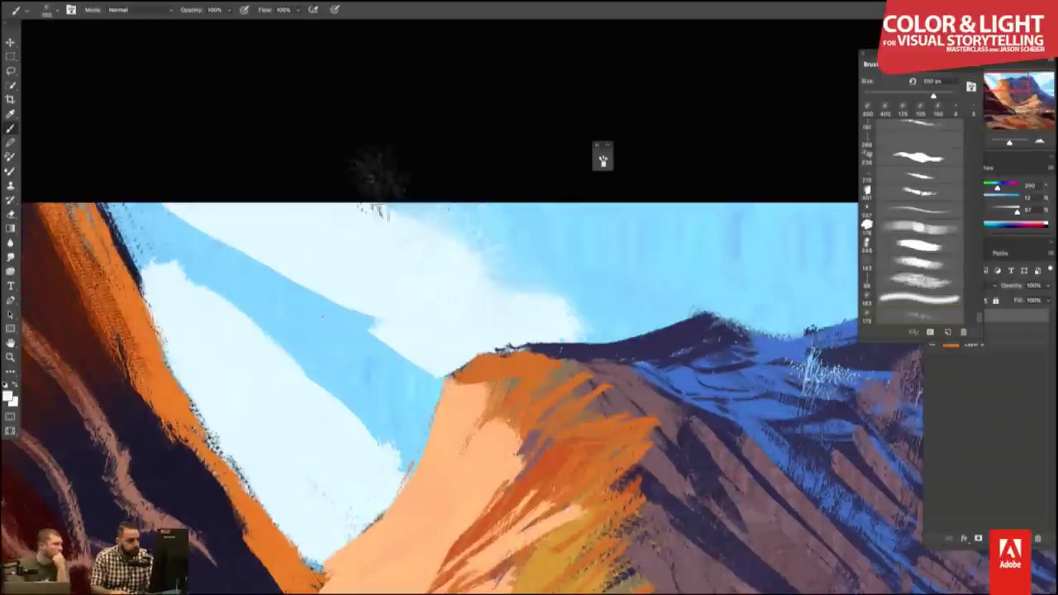
key(bracketleft)
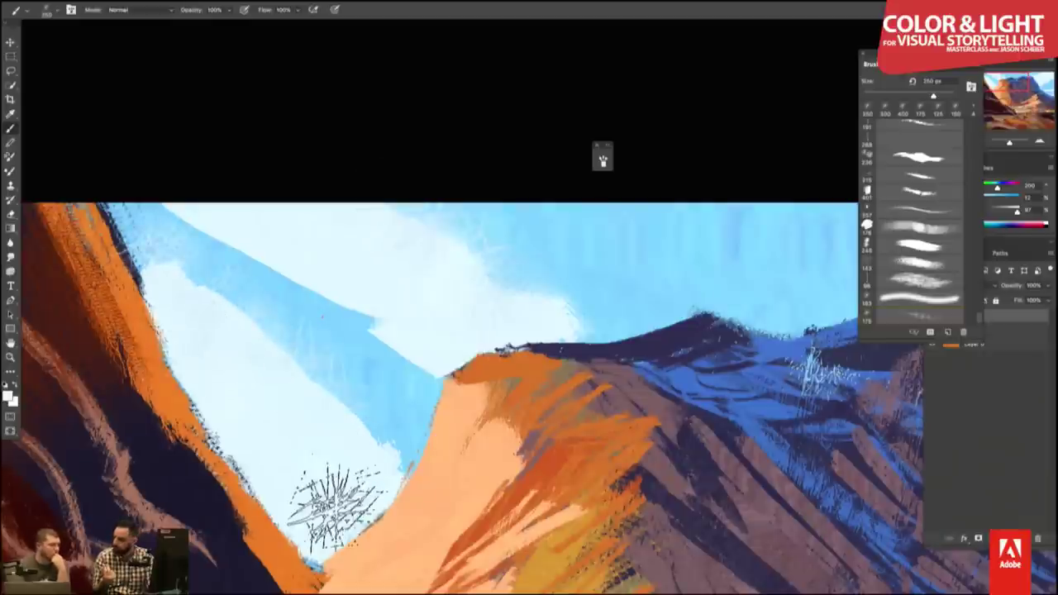
- Zoom to the blue-and-brown mountain and paint light textured sky streaks at 200 px
drag(334, 504, 229, 350)
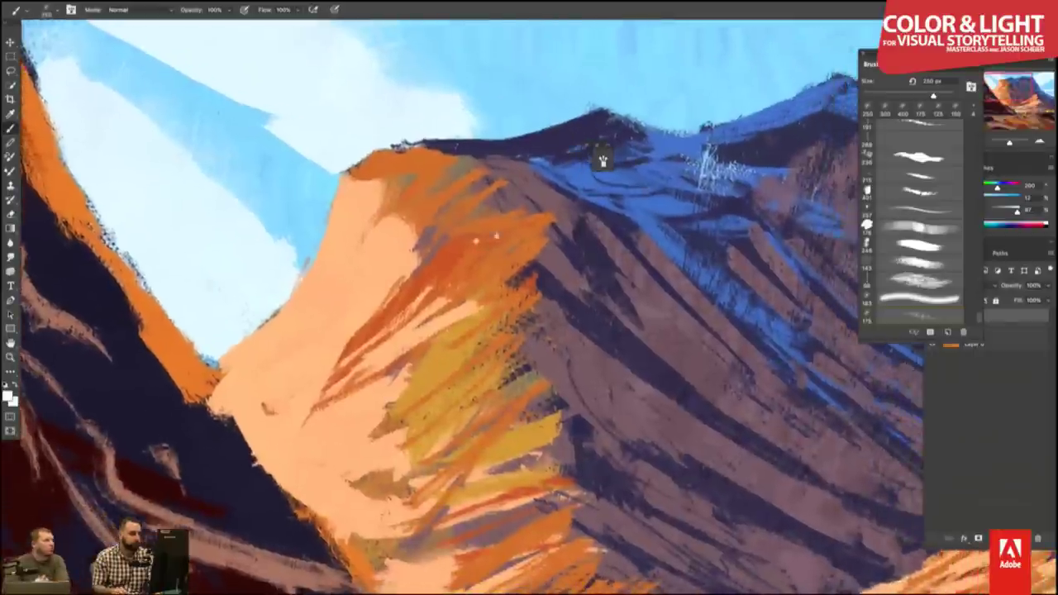
scroll(463, 331, right, 5)
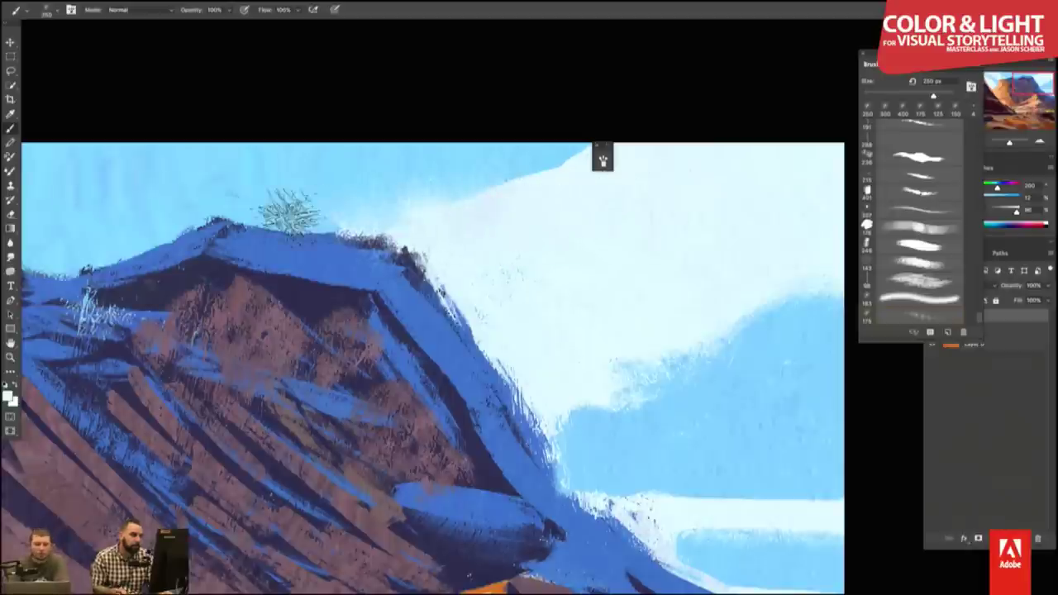
scroll(707, 410, down, 5)
scroll(707, 410, right, 4)
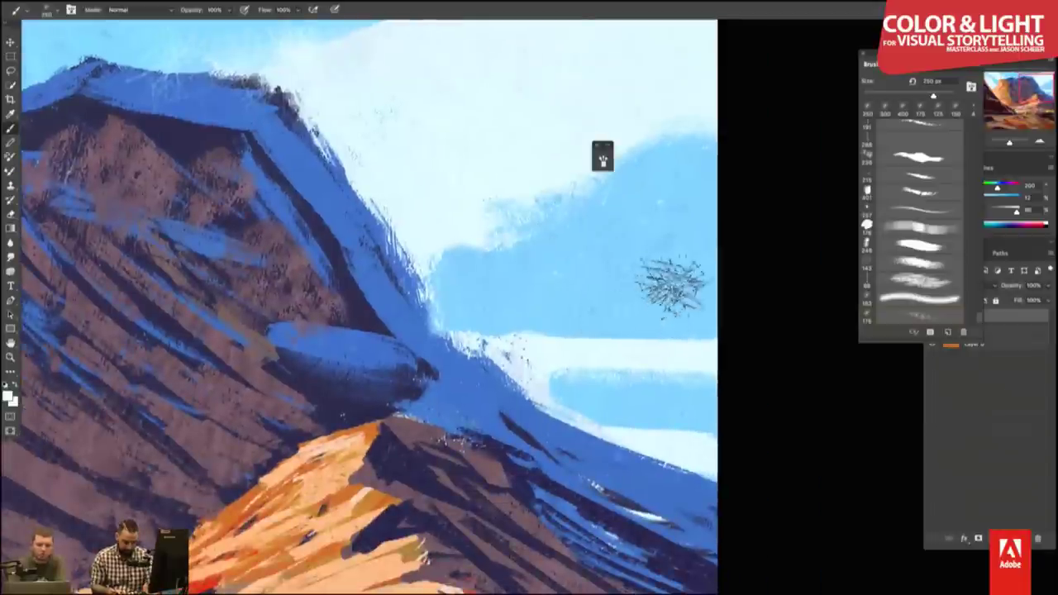
key(bracketleft)
key(bracketleft)
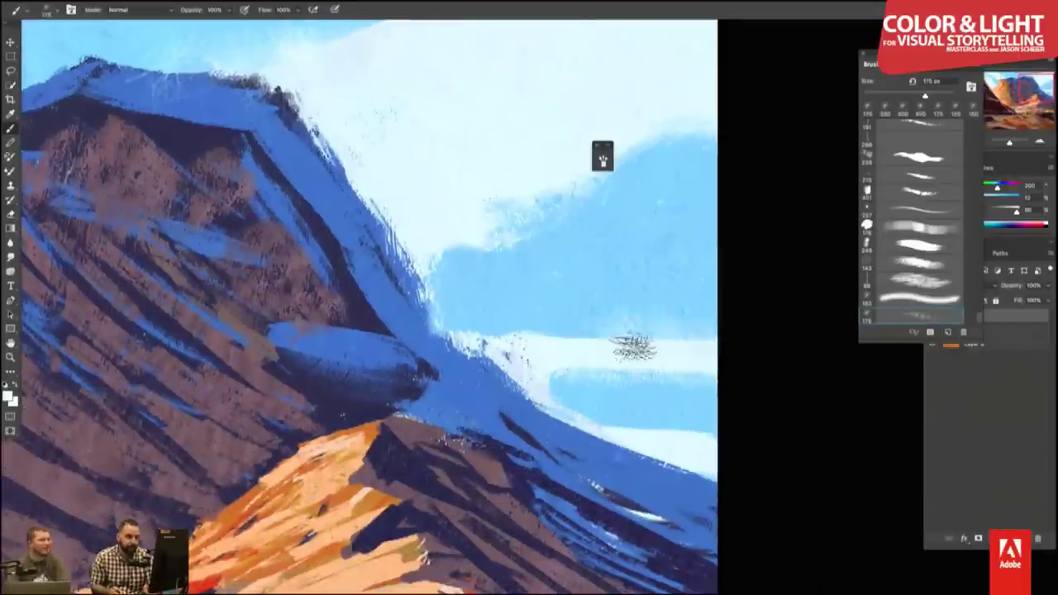
key(bracketright)
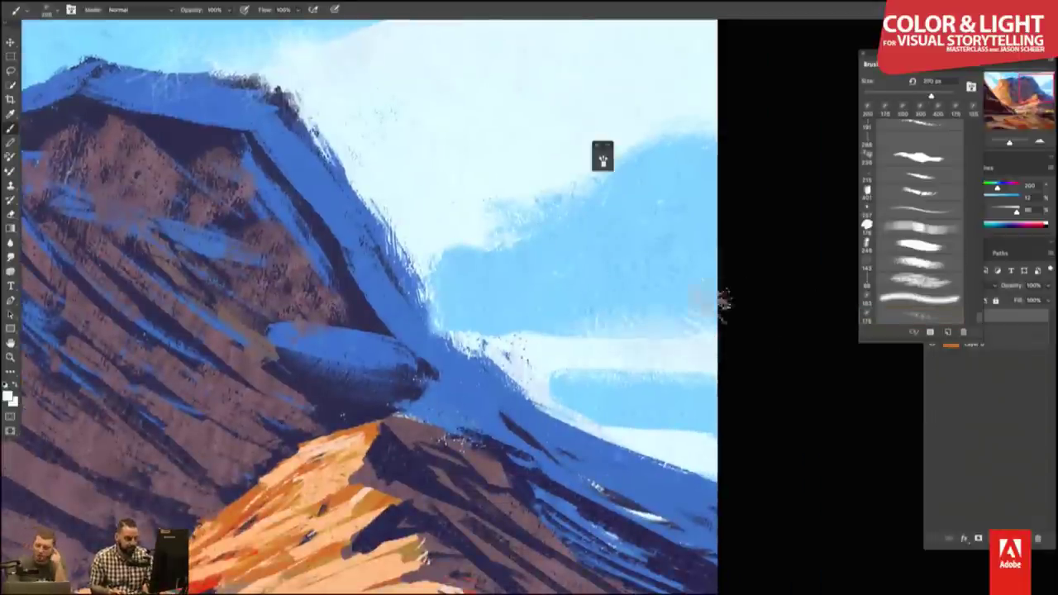
drag(615, 335, 715, 319)
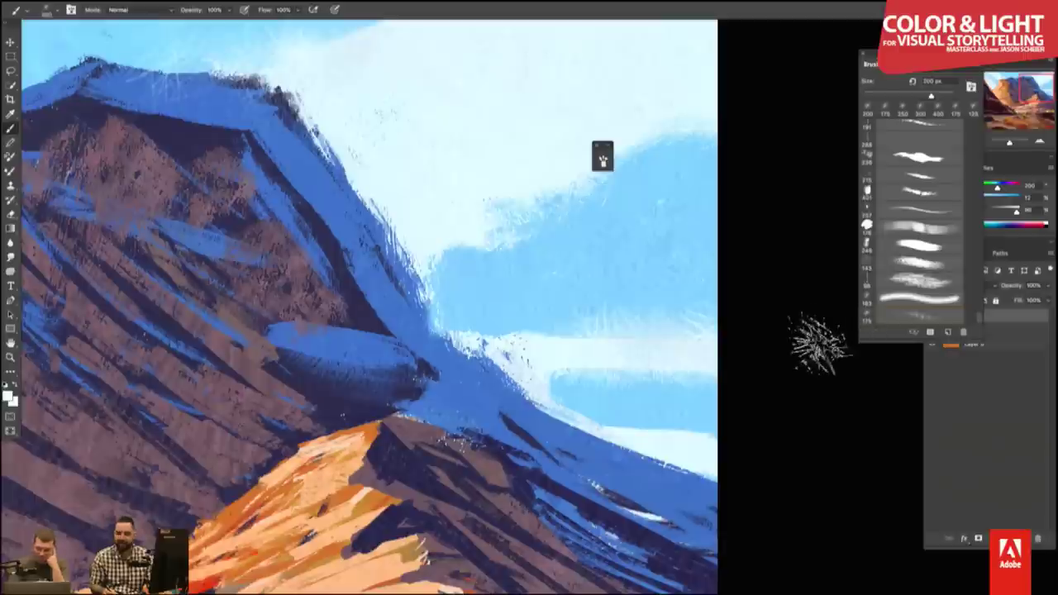
- Set the brush's brightness jitter to 0% and test it with a dab on the sky
click(972, 86)
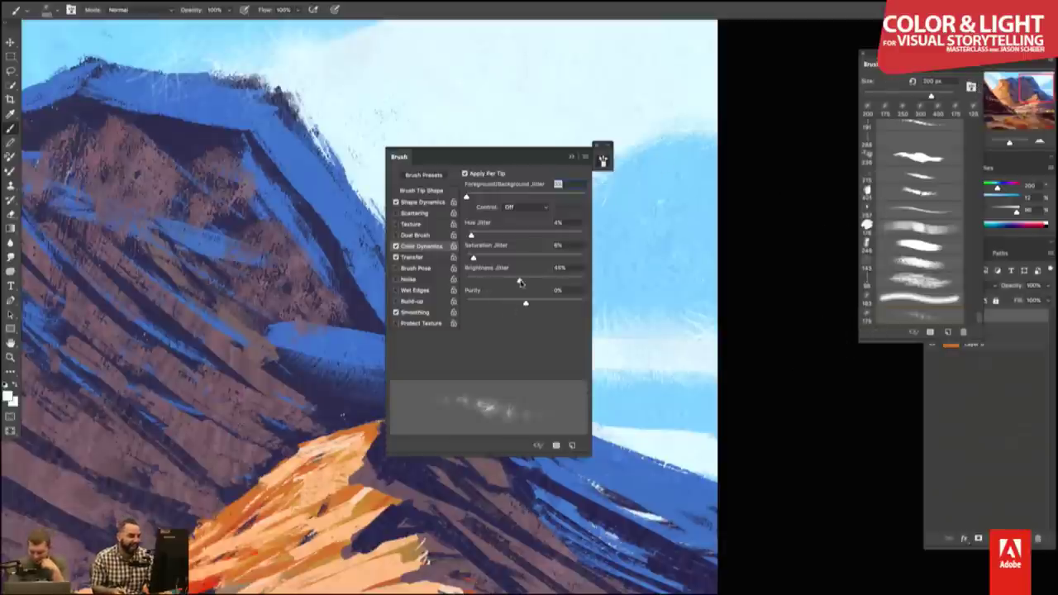
click(674, 340)
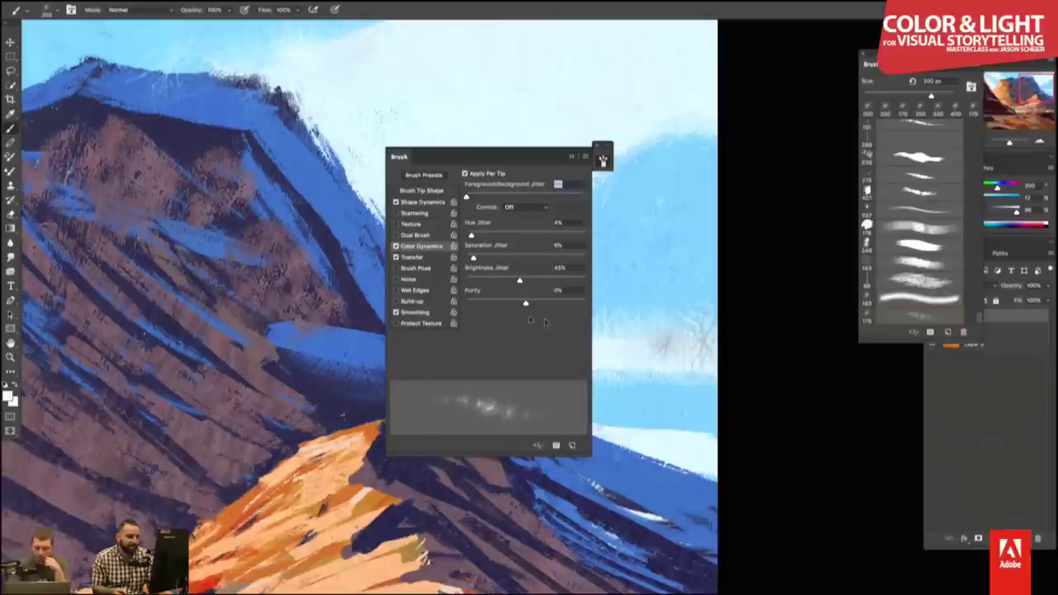
click(572, 157)
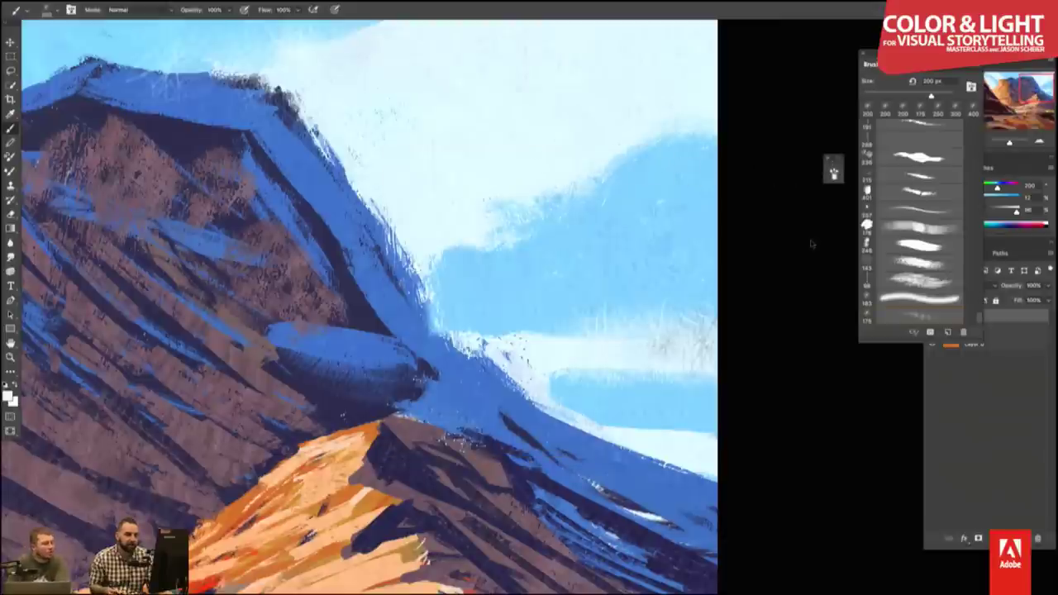
- Extend the white sky band upward near the right edge using a 90 px brush
click(920, 157)
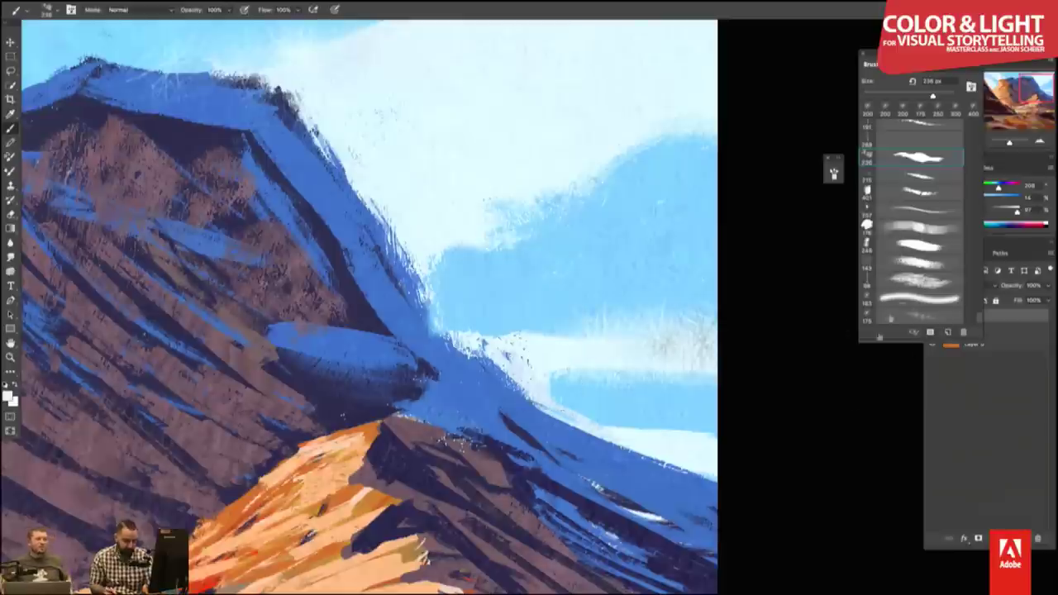
key(bracketleft)
key(bracketleft)
key(bracketleft)
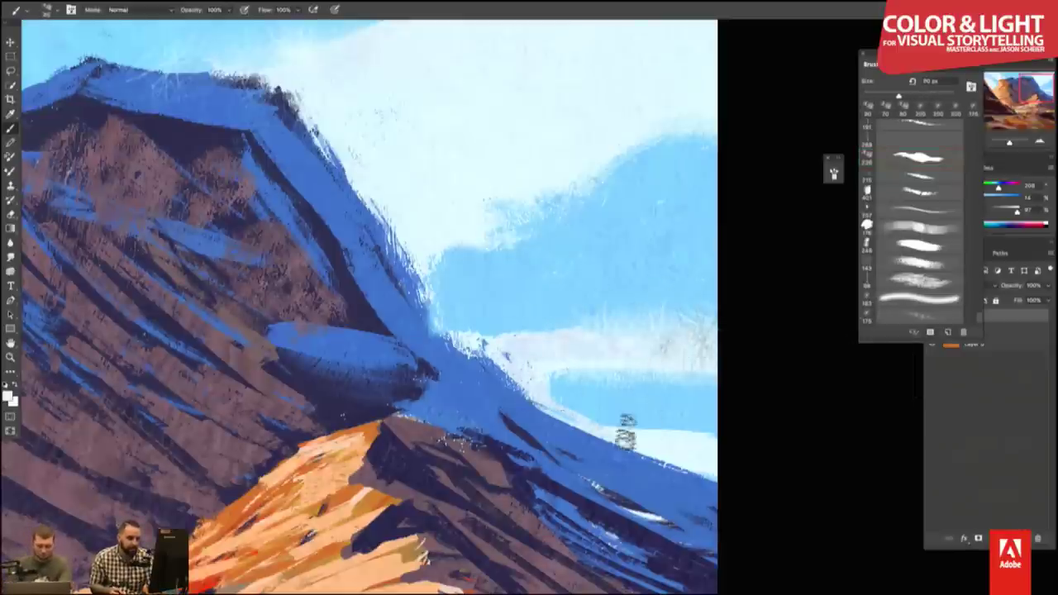
drag(673, 425, 711, 420)
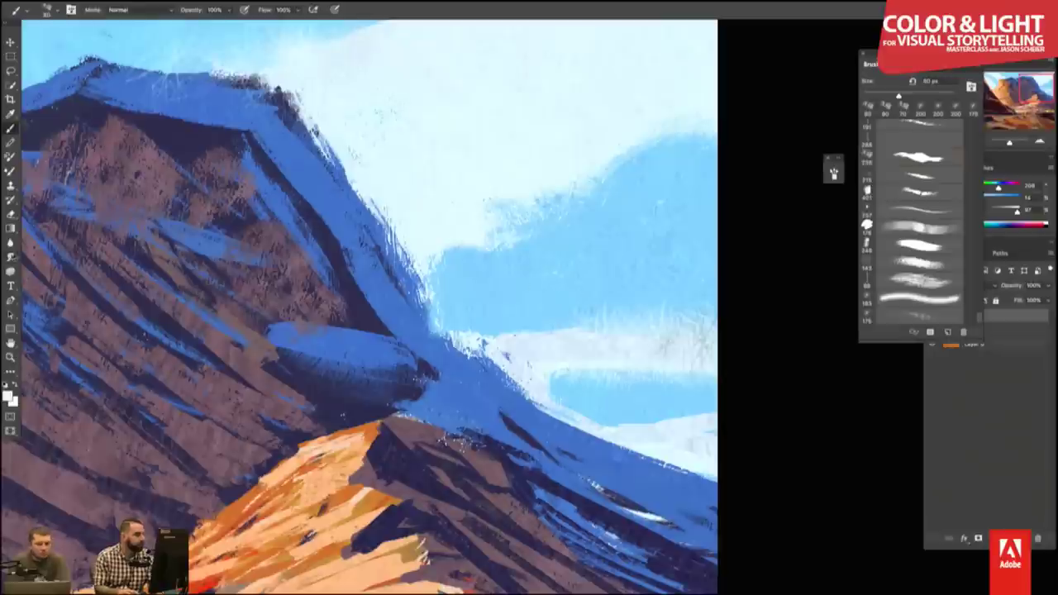
key(r)
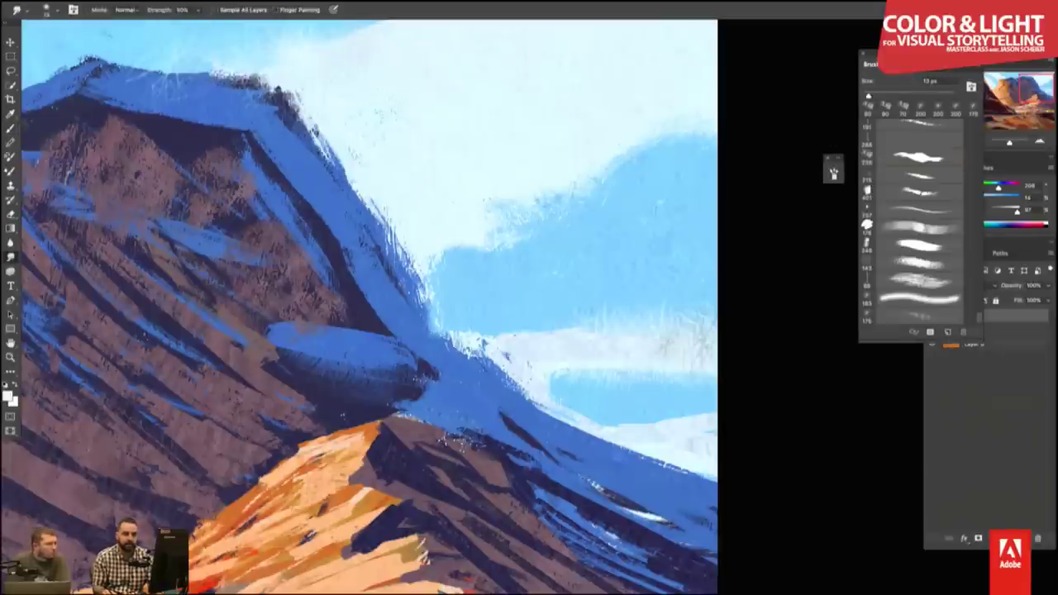
- Filter the Tool Presets list to show only smudge tool presets
key(F5)
click(914, 304)
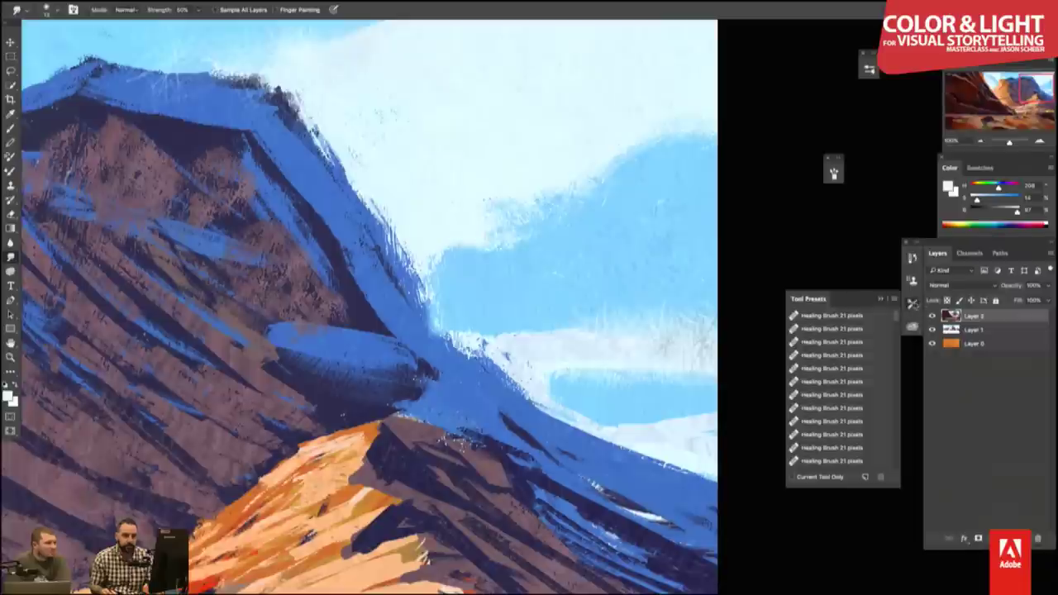
click(894, 300)
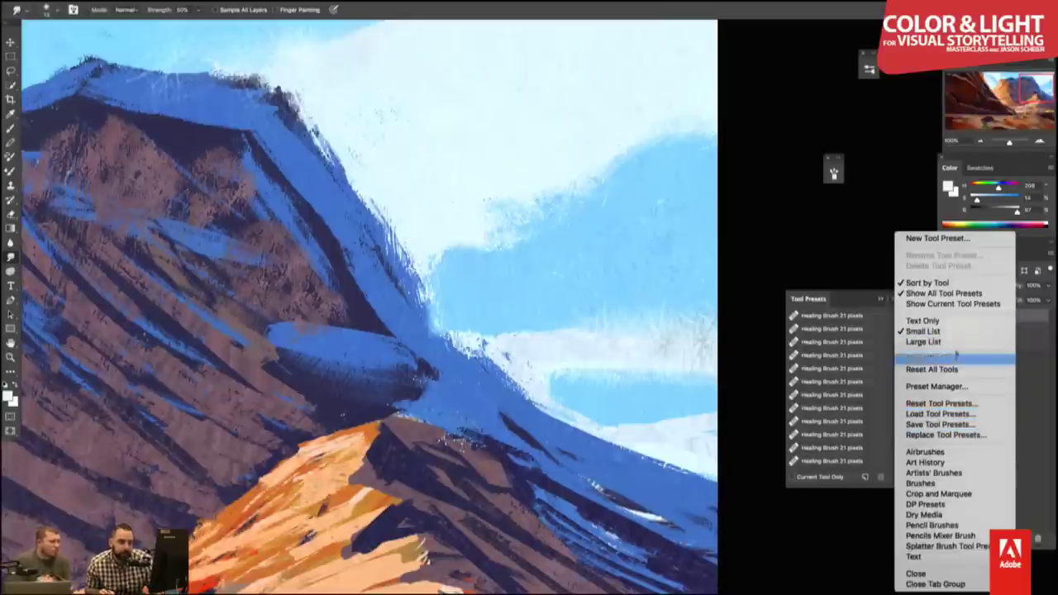
click(951, 304)
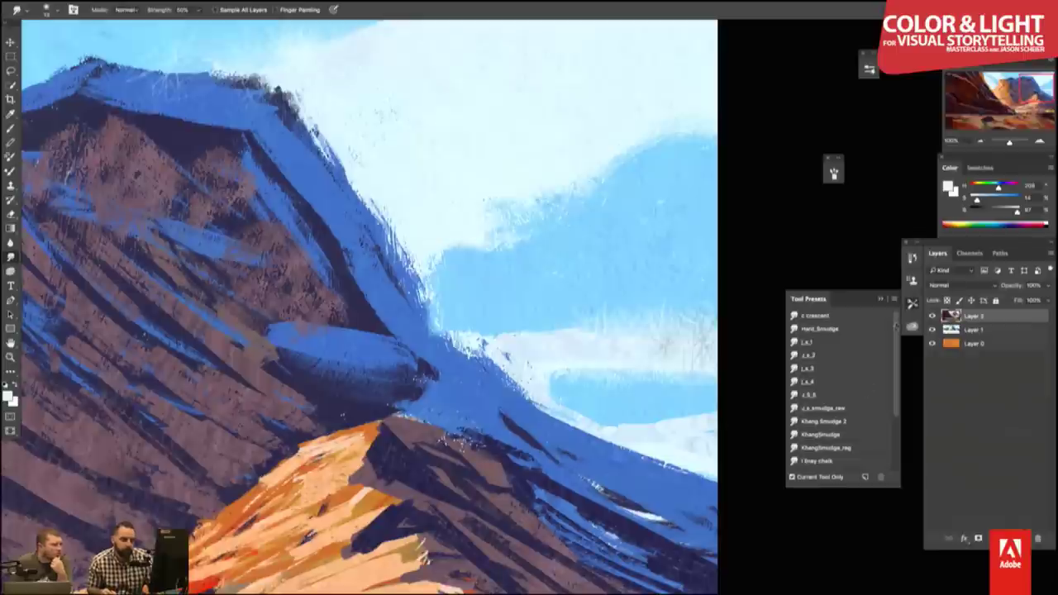
drag(898, 334, 890, 408)
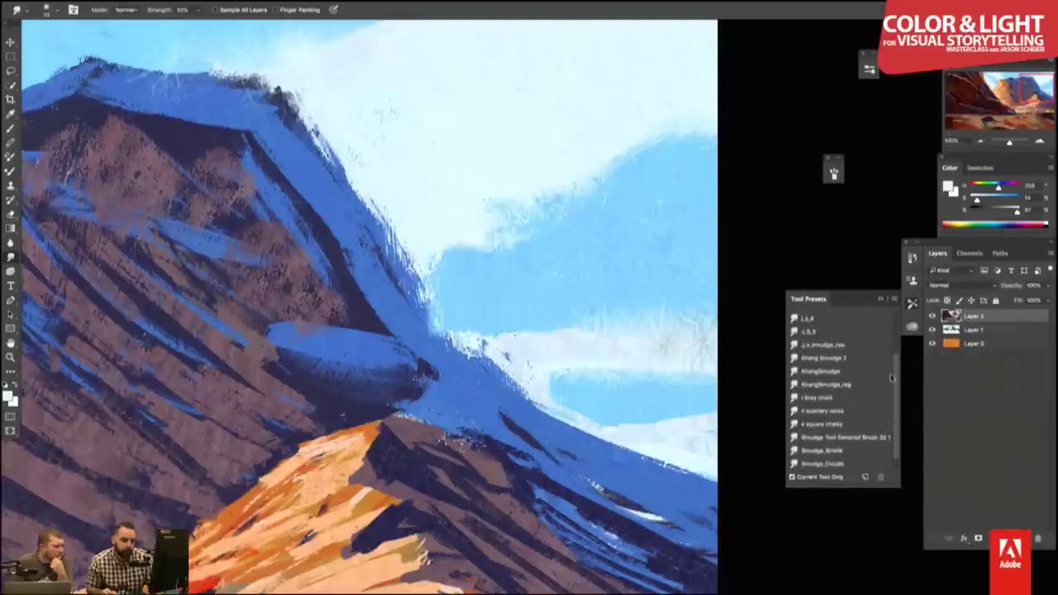
scroll(822, 376, up, 2)
scroll(820, 374, up, 2)
- Smudge the blue mountain's edge into the white sky with the _l_s_1 preset
click(819, 372)
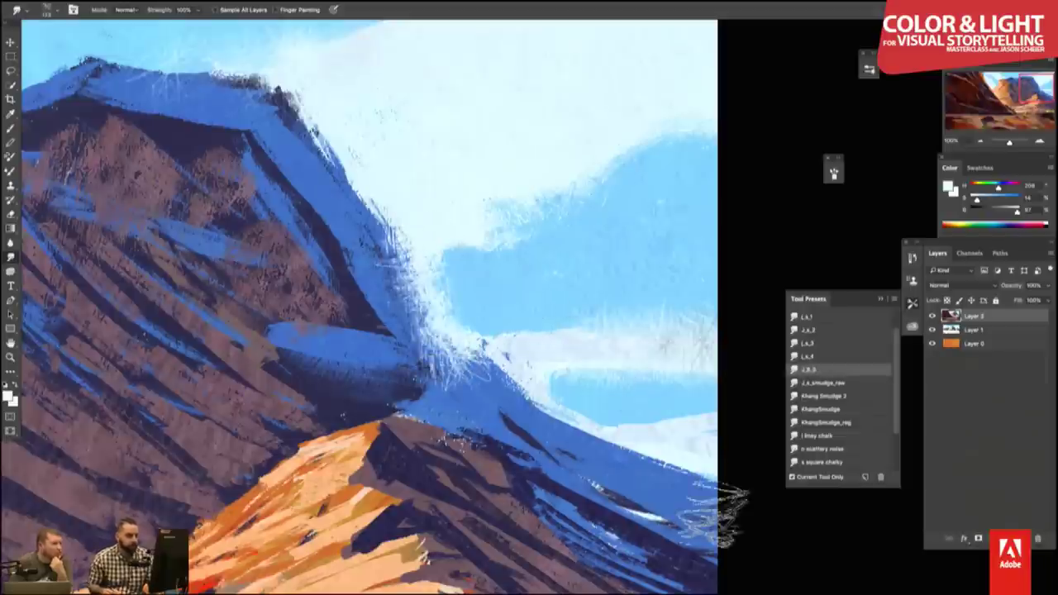
key(ctrl+z)
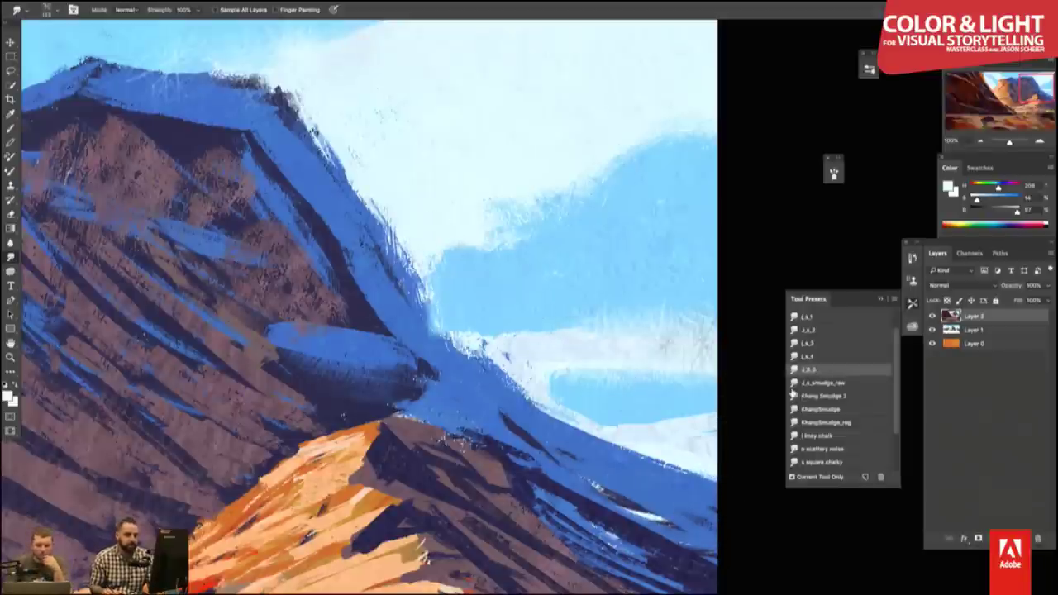
click(807, 344)
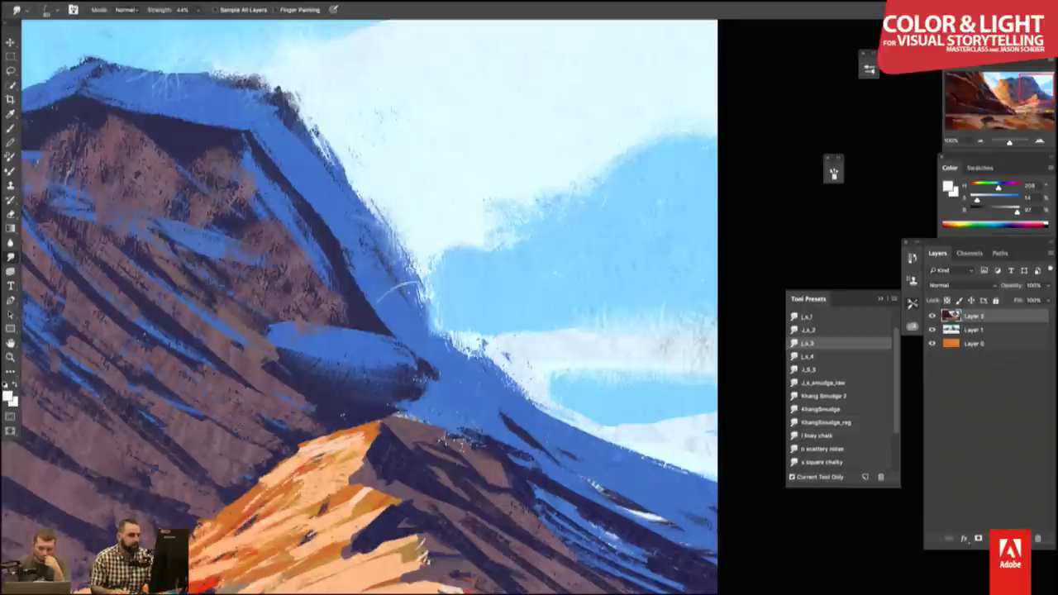
click(820, 330)
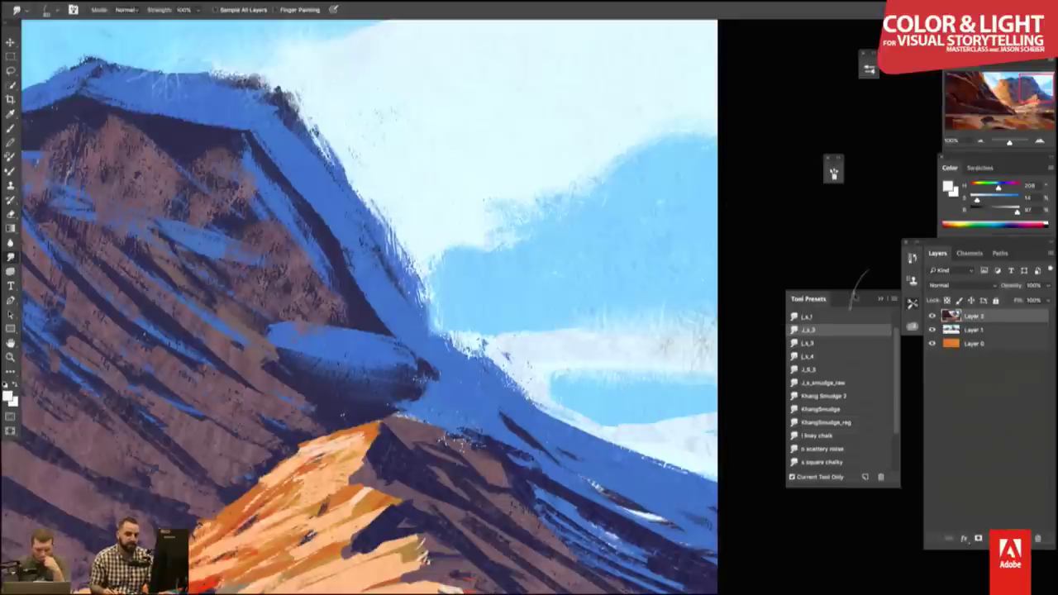
click(822, 318)
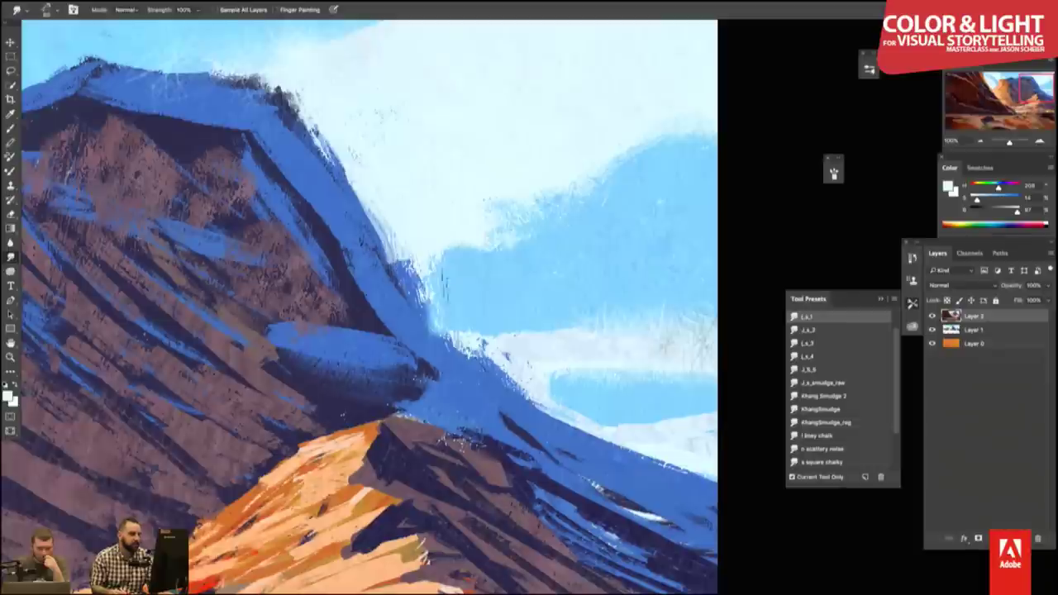
drag(450, 294, 444, 364)
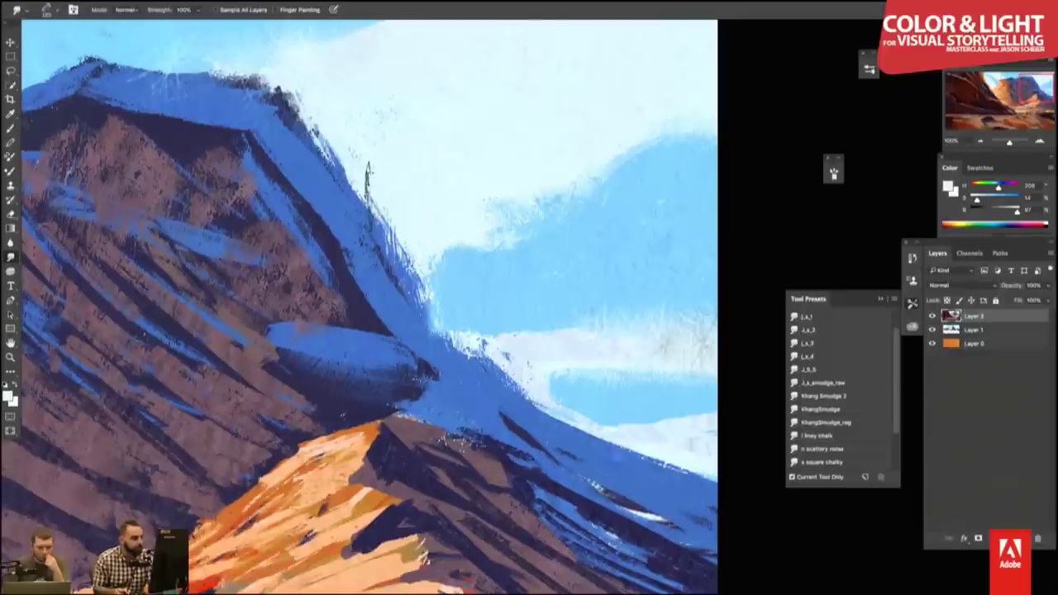
mouse_move(375, 192)
mouse_down()
mouse_move(362, 214)
mouse_move(378, 190)
mouse_move(354, 177)
mouse_move(397, 203)
mouse_up()
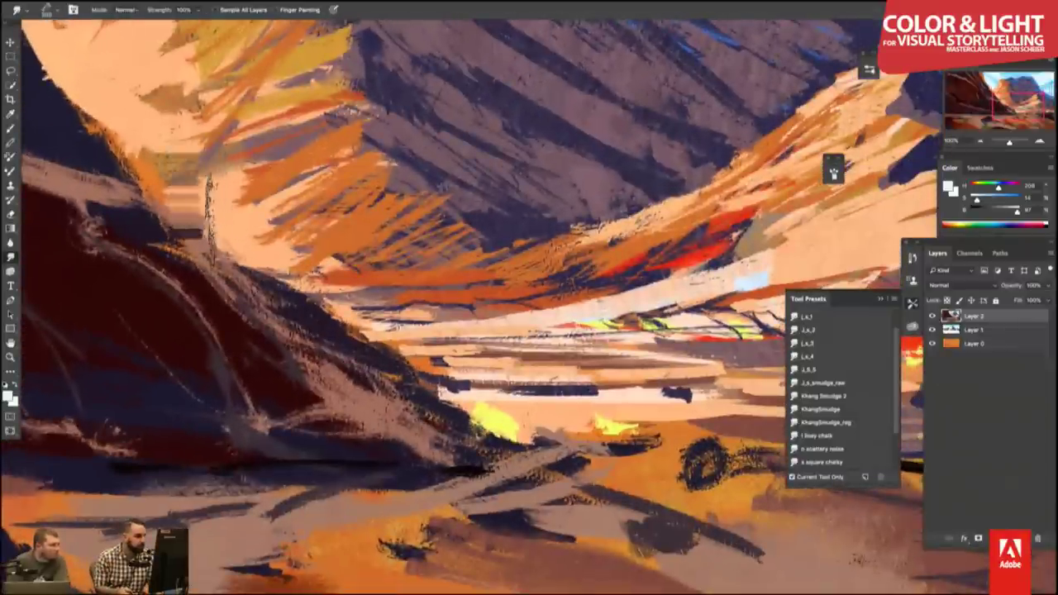
- Blend the speckled orange cliff edge into the sky, sampling all layers, with the n scattery noise preset
mouse_move(209, 219)
mouse_down()
mouse_move(237, 207)
mouse_move(157, 170)
mouse_move(159, 107)
mouse_move(136, 199)
mouse_move(132, 120)
mouse_move(124, 206)
mouse_up()
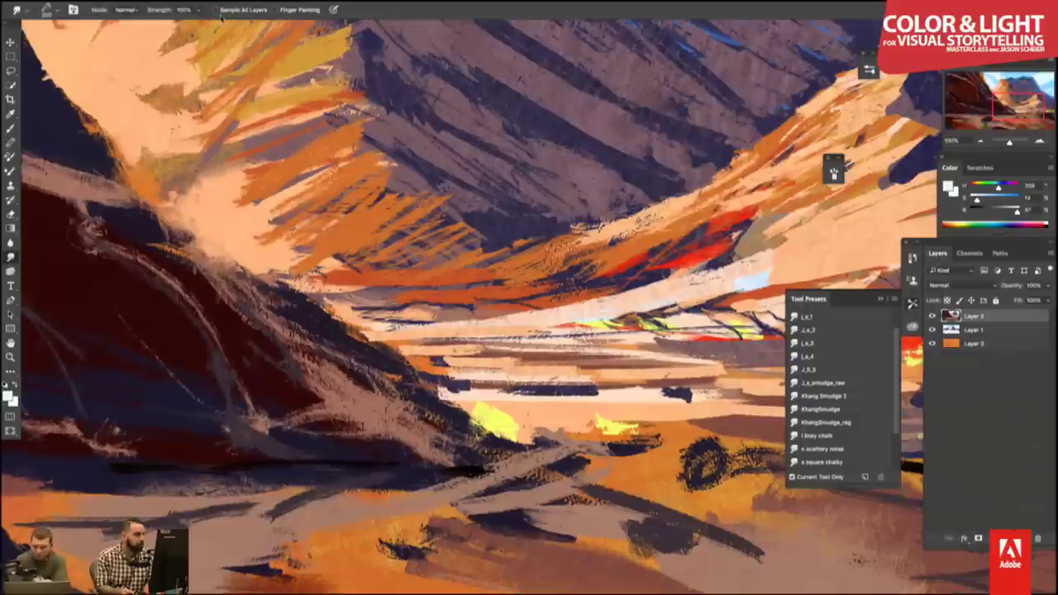
click(215, 10)
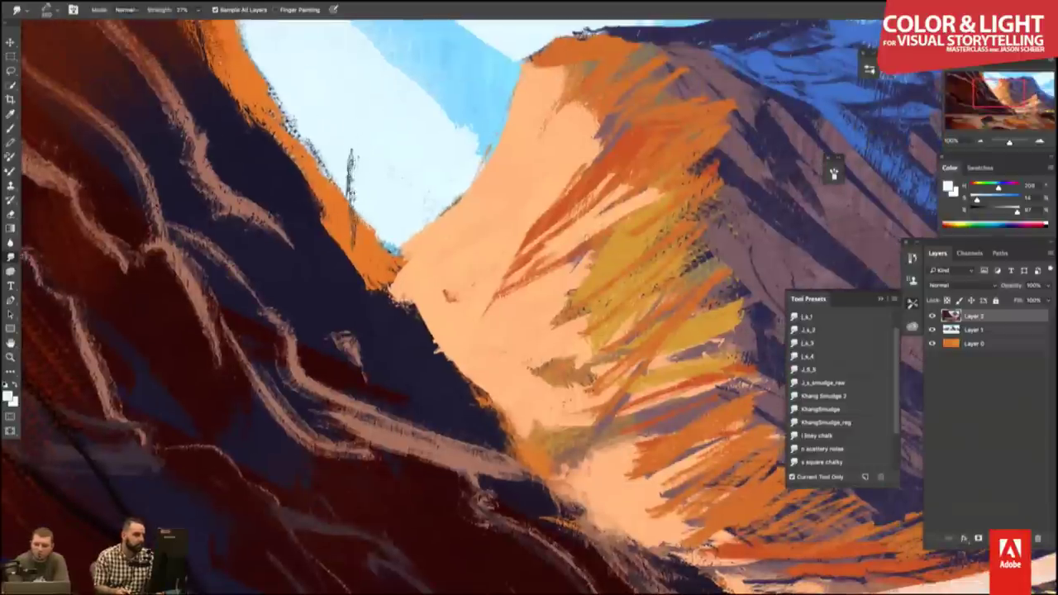
mouse_move(352, 174)
mouse_down()
mouse_move(318, 153)
mouse_move(315, 165)
mouse_up()
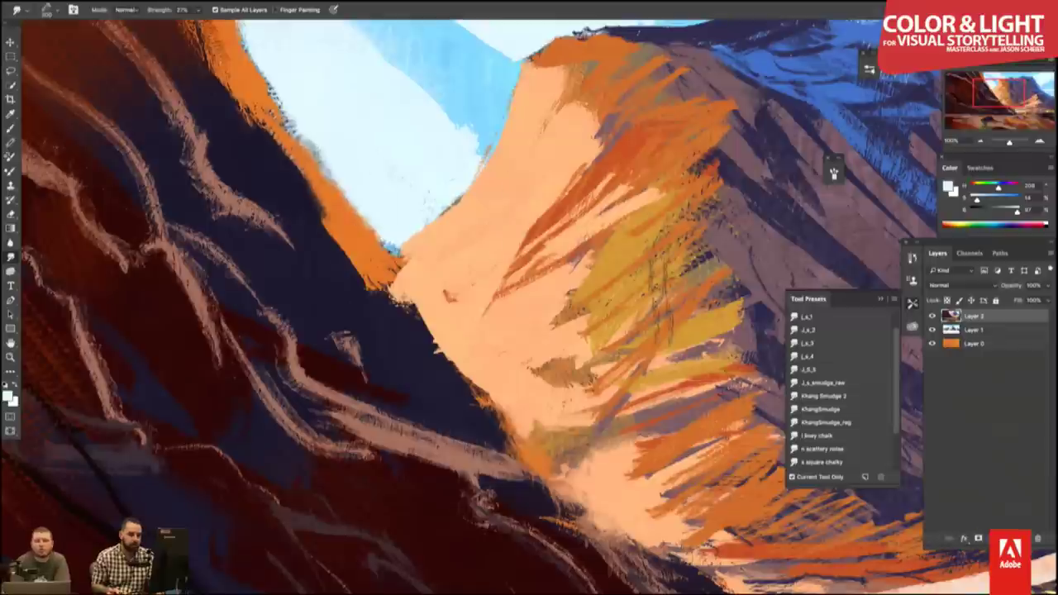
click(823, 449)
mouse_move(359, 223)
mouse_down()
mouse_move(306, 139)
mouse_move(290, 161)
mouse_up()
drag(348, 186, 310, 207)
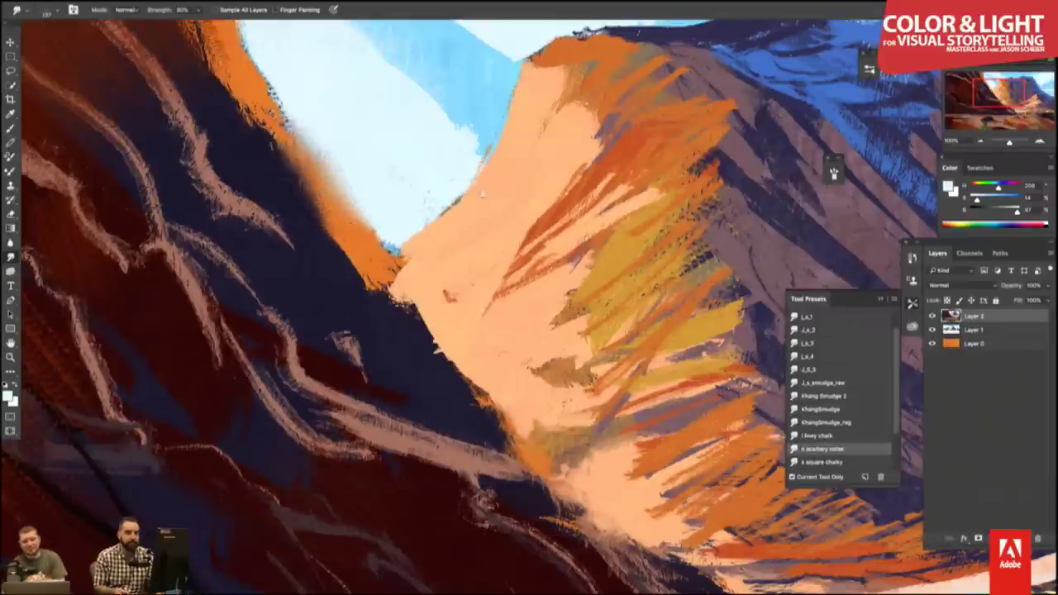
- Pan across the sky, blue ridge and left cliffs to inspect the blend
drag(430, 111, 471, 203)
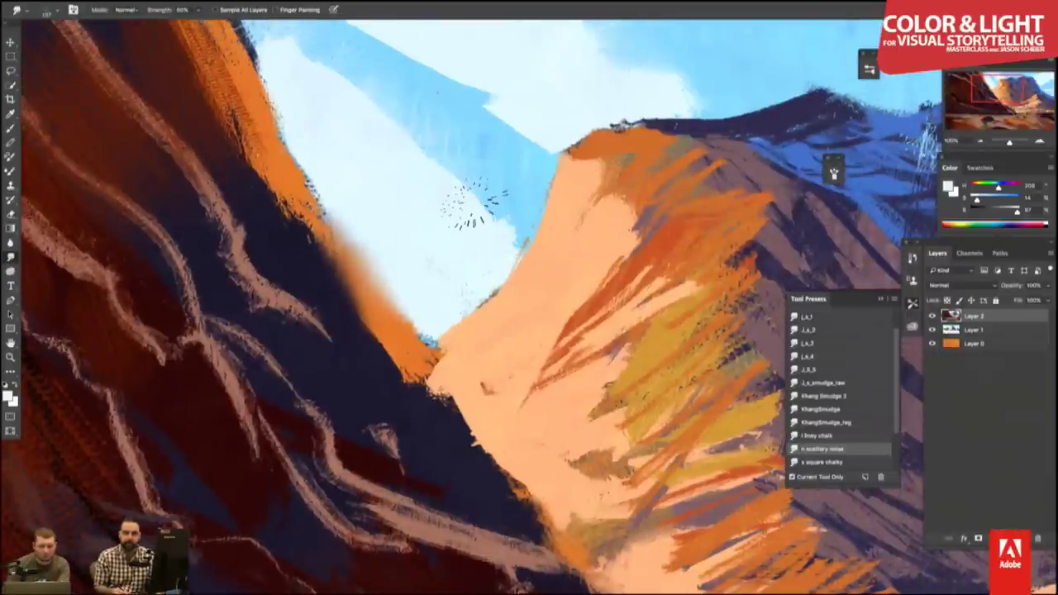
drag(397, 207, 347, 364)
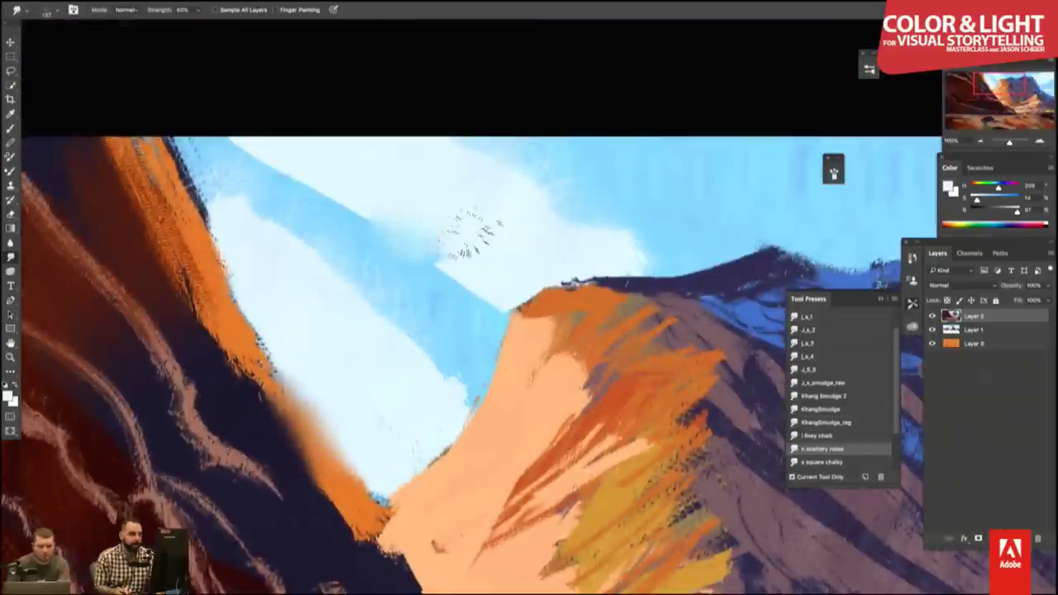
drag(616, 235, 353, 227)
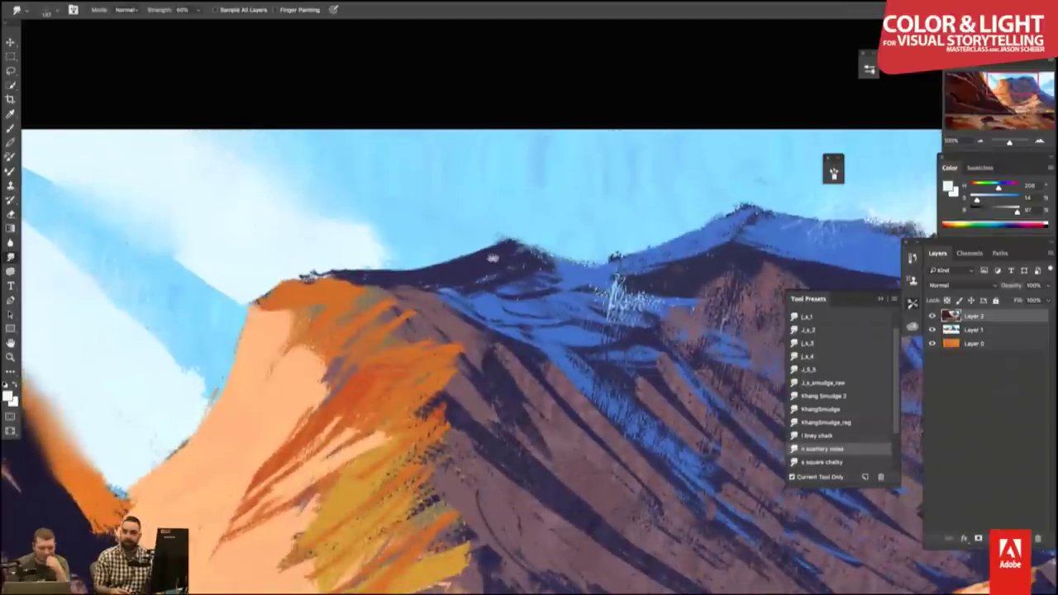
scroll(492, 258, left, 2)
drag(358, 290, 511, 214)
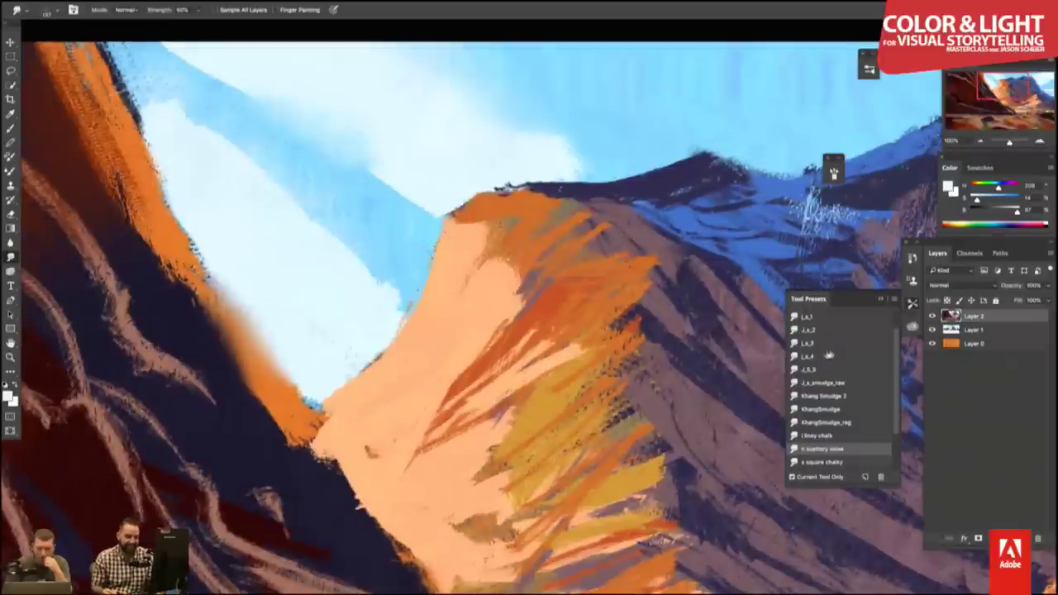
scroll(885, 408, down, 2)
scroll(851, 410, down, 2)
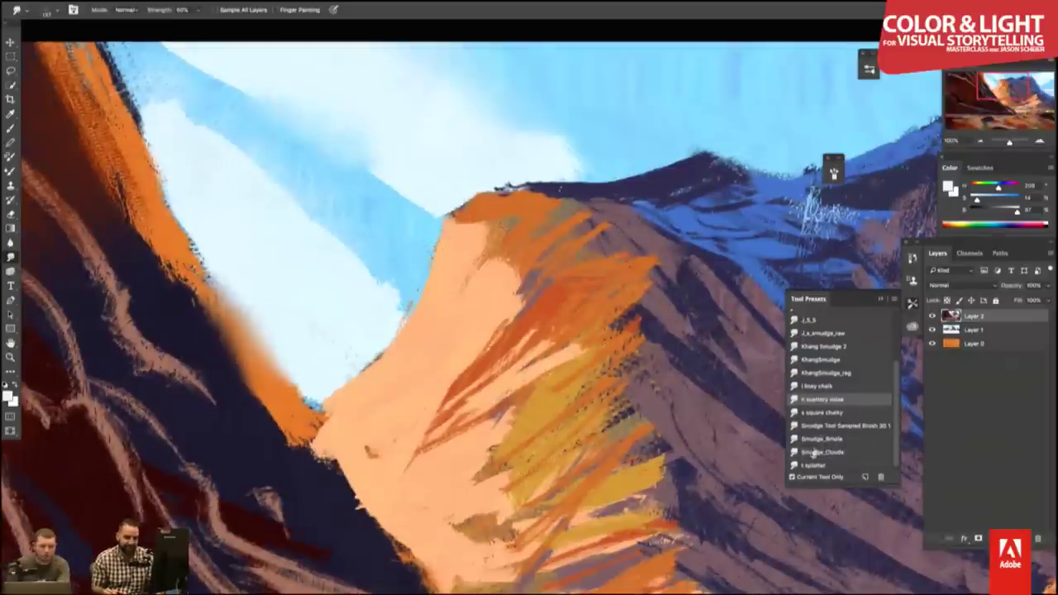
- Add splatter texture along the blue ridge edge with the t splatter smudge preset
click(808, 465)
drag(419, 149, 390, 187)
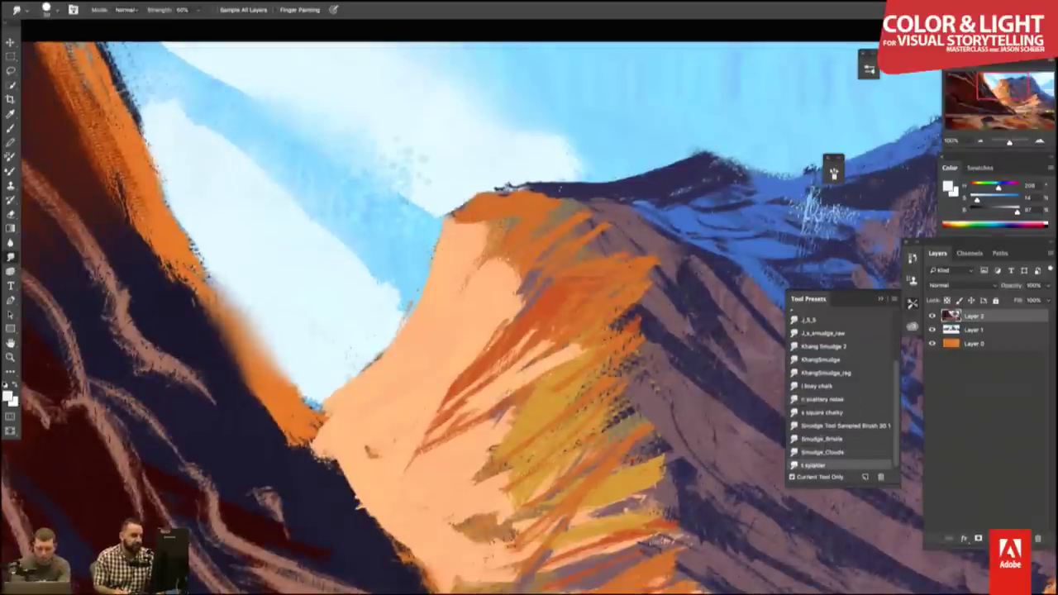
scroll(471, 331, up, 5)
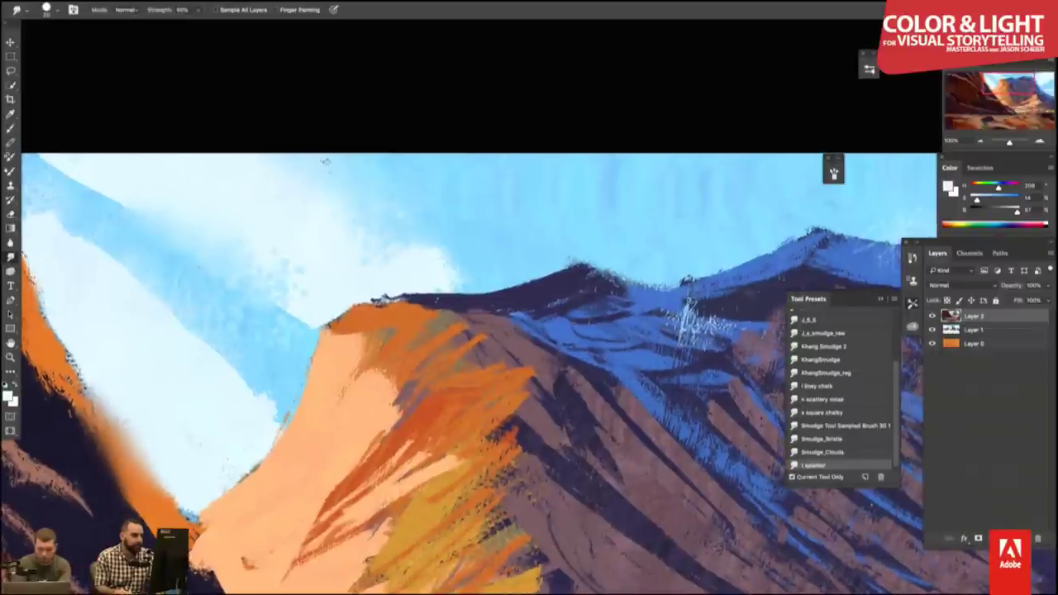
scroll(496, 372, right, 8)
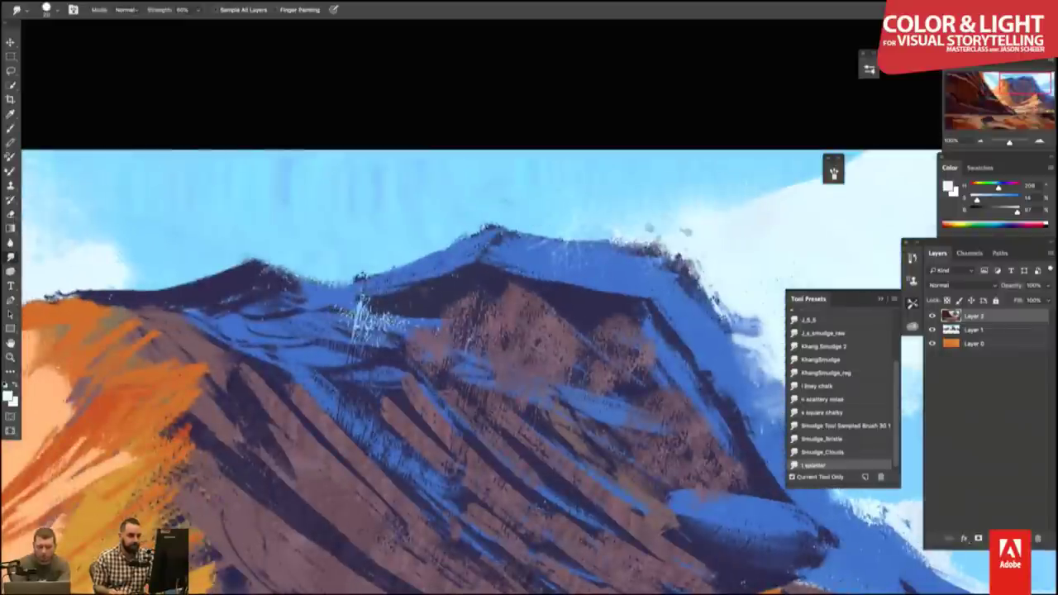
drag(649, 231, 703, 277)
scroll(496, 330, right, 5)
scroll(496, 331, down, 2)
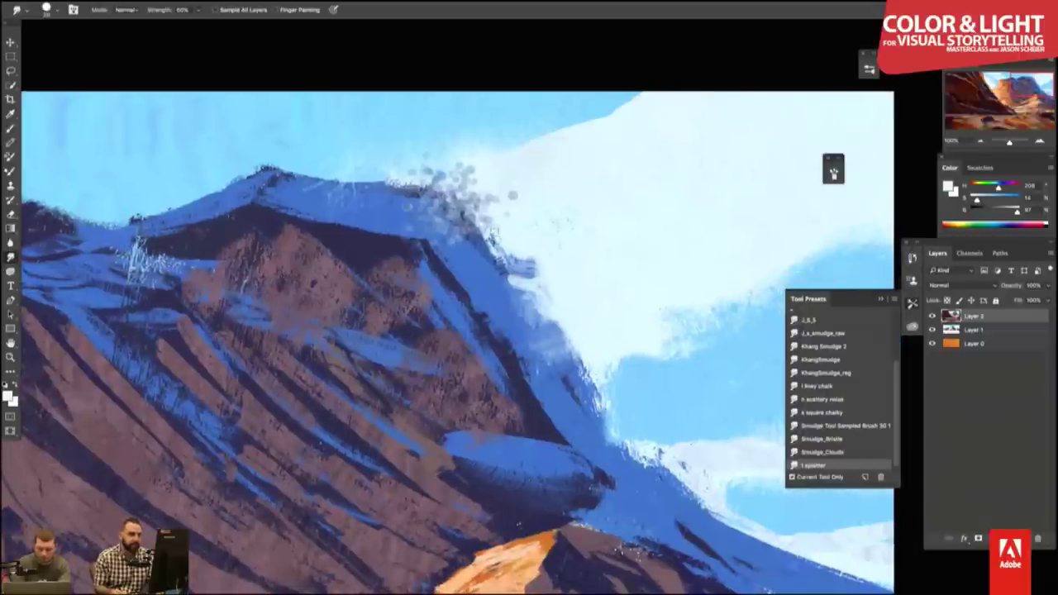
drag(476, 240, 513, 248)
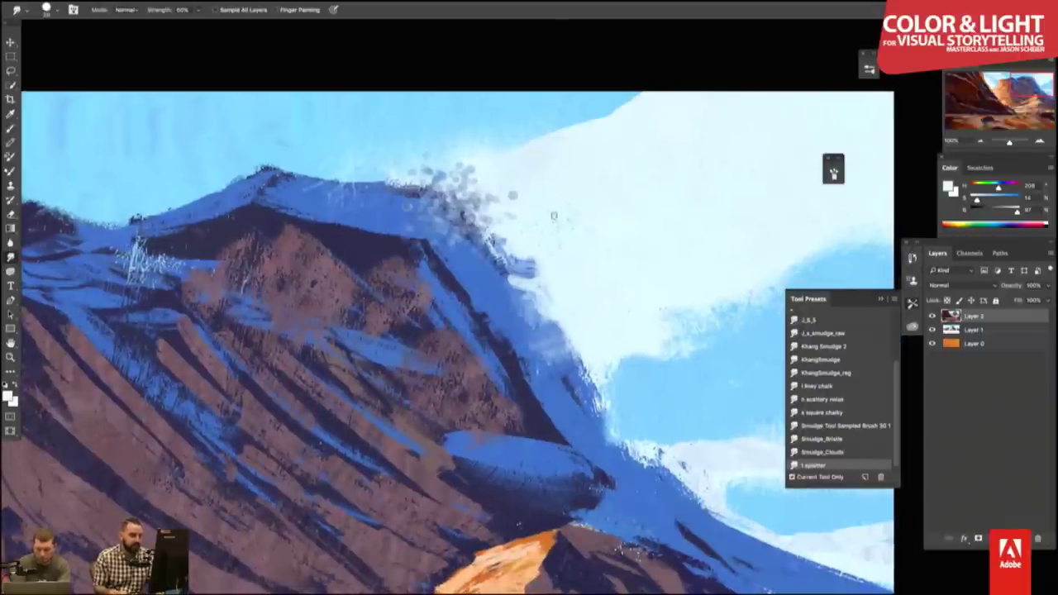
- Paint over stray grey splatter dots with light sky tone using the brush
key(b)
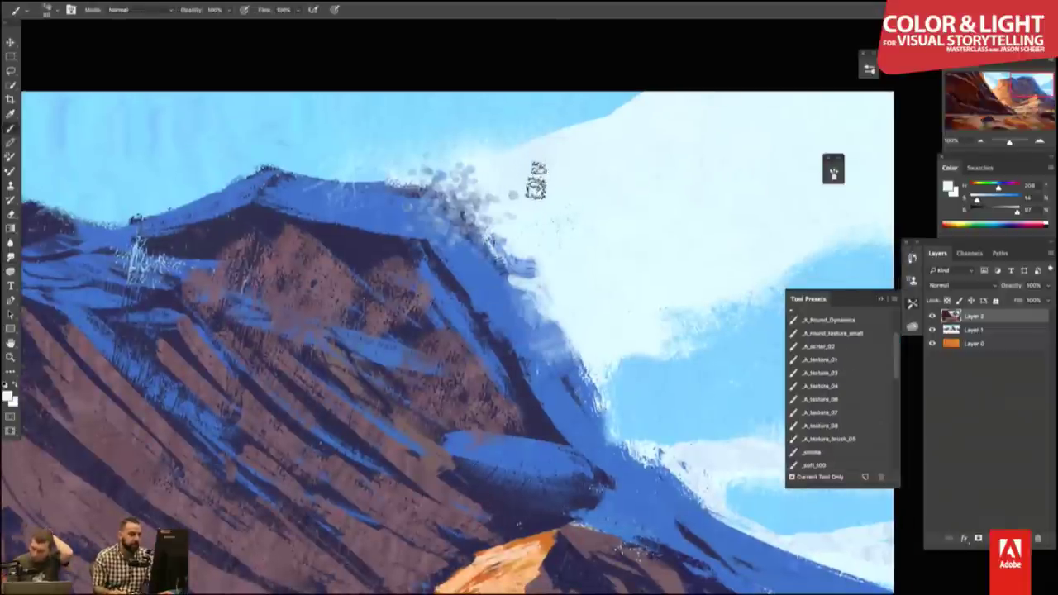
mouse_move(500, 236)
mouse_down()
mouse_move(461, 169)
mouse_move(434, 175)
mouse_up()
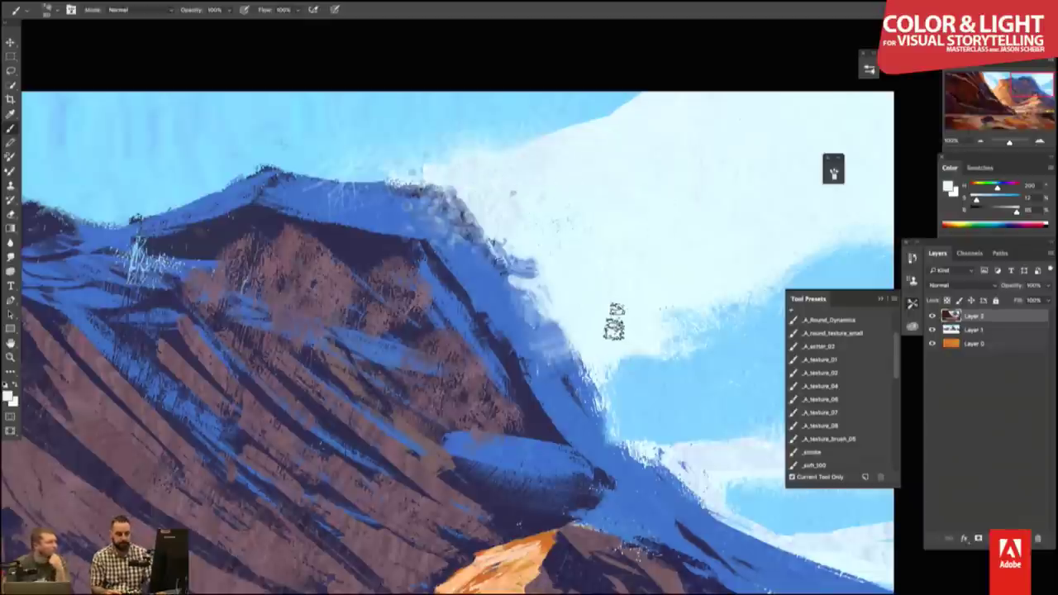
scroll(613, 322, down, 5)
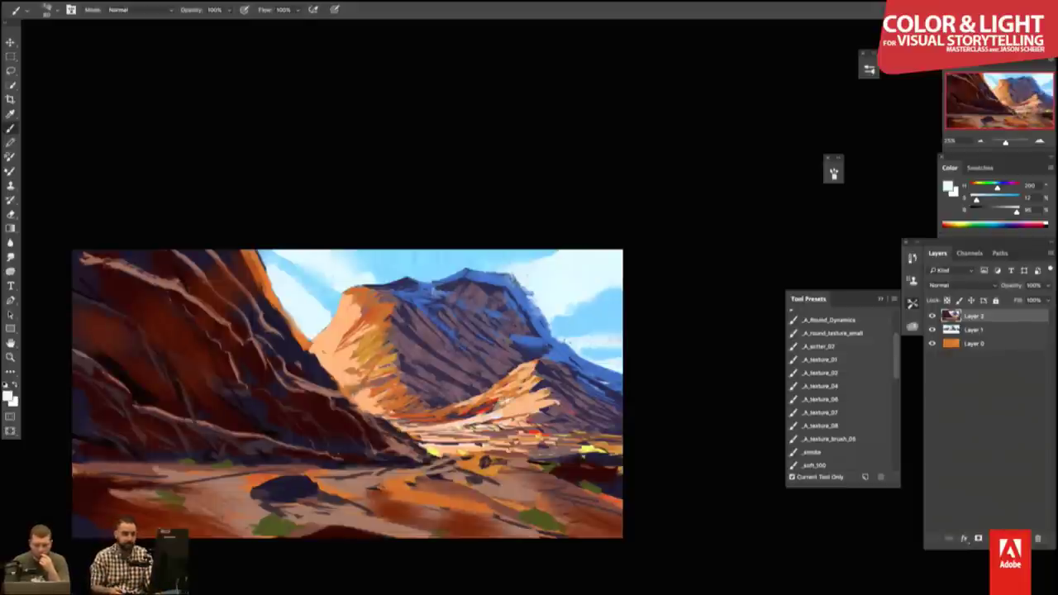
- Exit full screen to view the reference painting, then bring jason_demo.psd back to front
key(ctrl+plus)
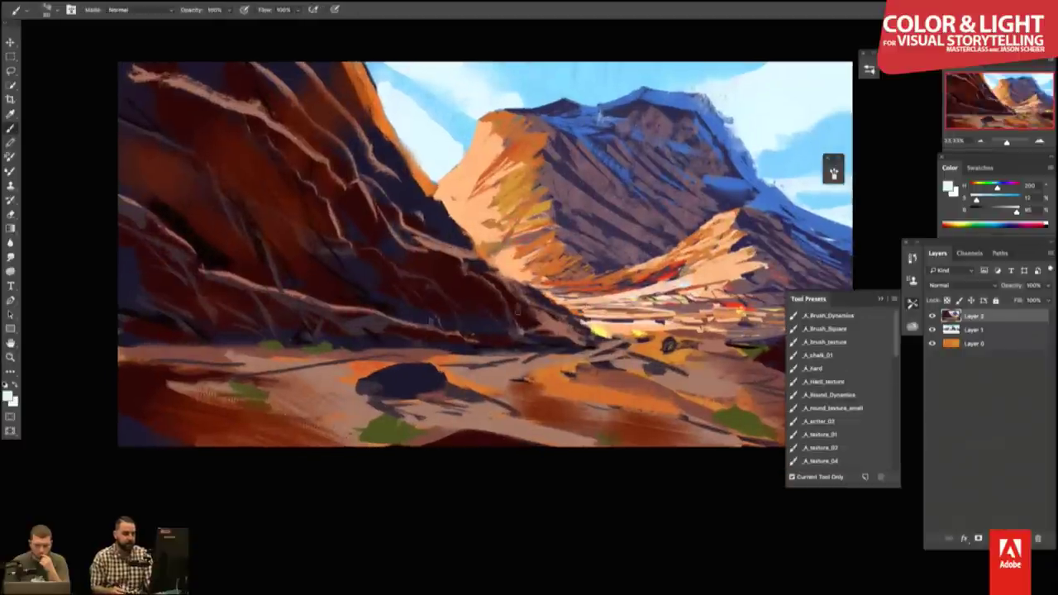
key(f)
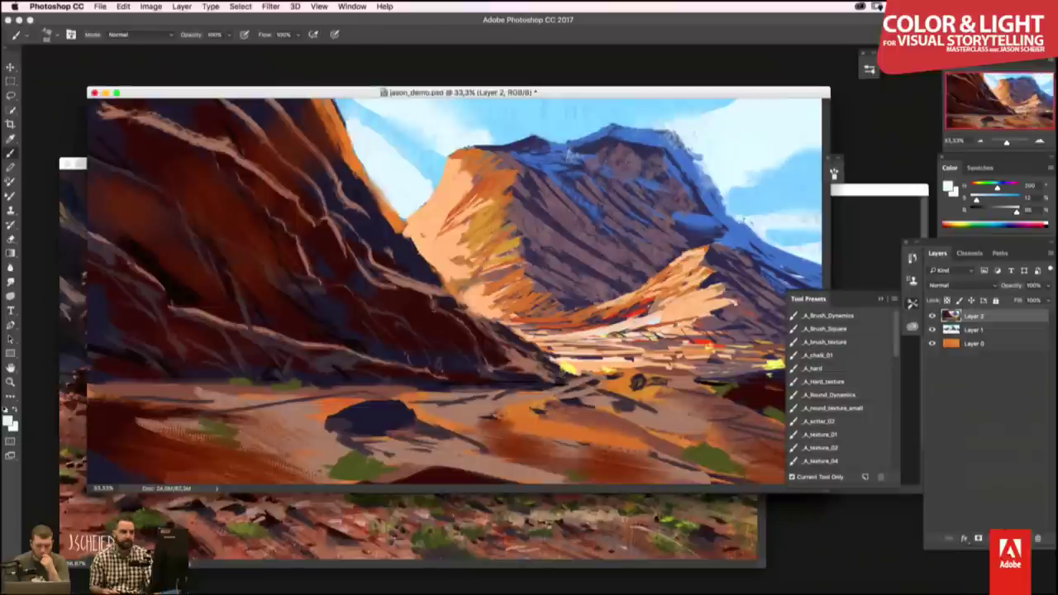
click(520, 563)
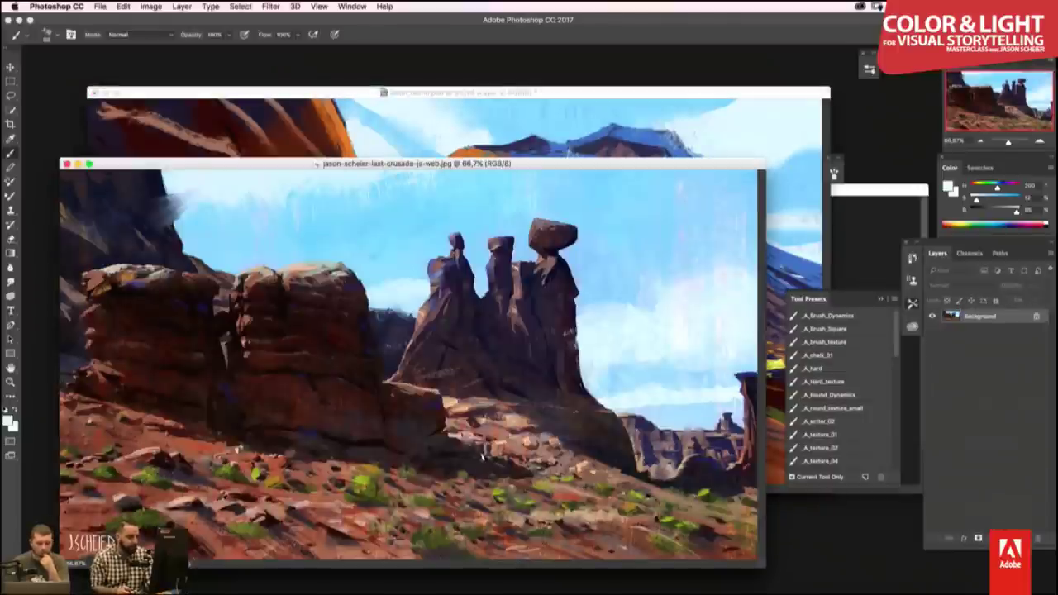
click(609, 157)
- Show the canyon painting full screen on black and lighten the foreground rock with orange and pink strokes
key(f)
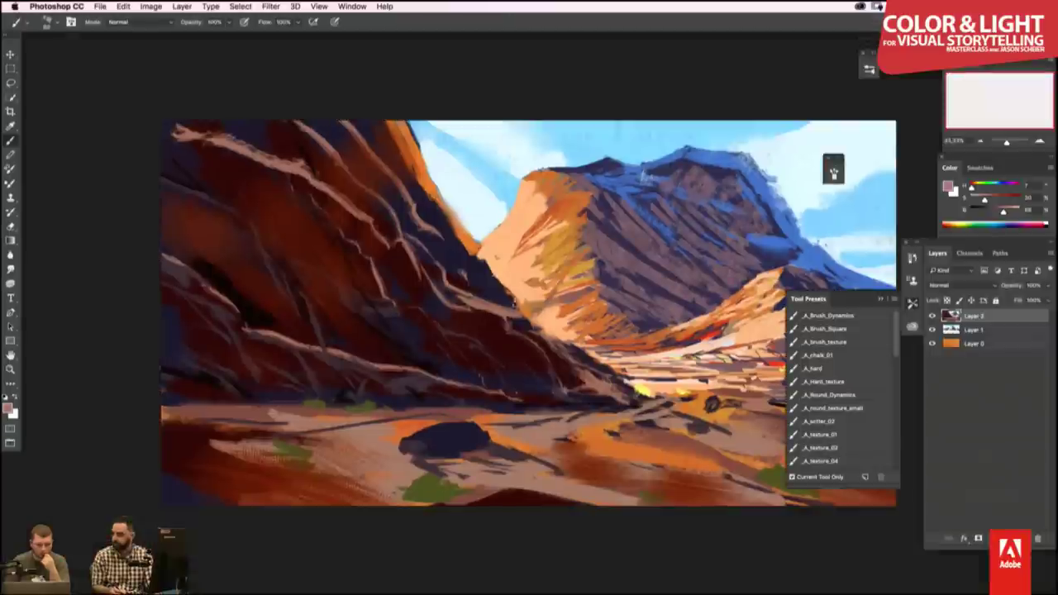
key(f)
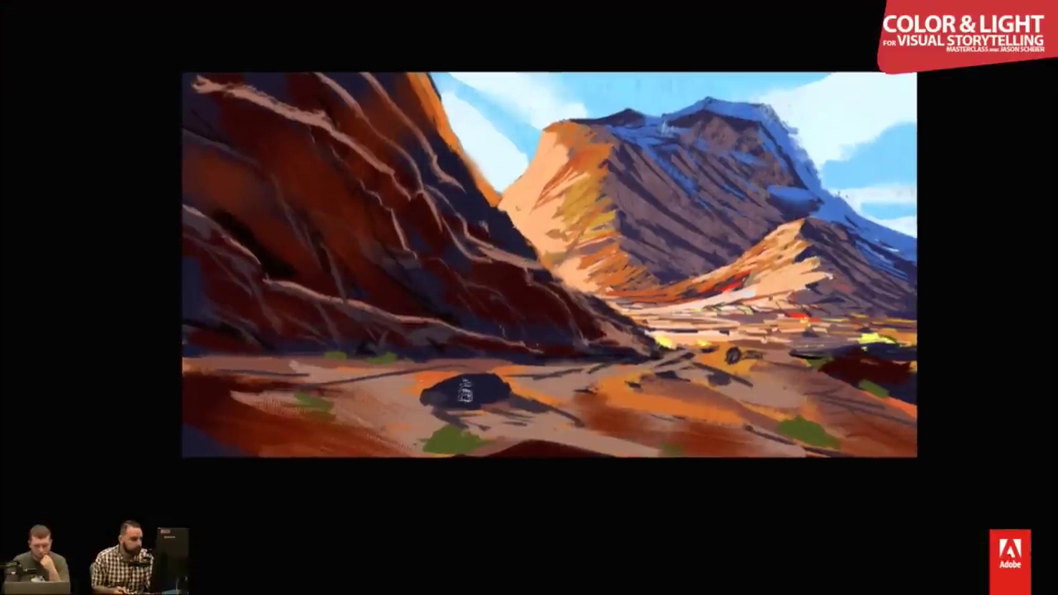
mouse_move(464, 387)
mouse_down()
mouse_move(405, 401)
mouse_move(488, 380)
mouse_move(447, 400)
mouse_move(496, 378)
mouse_up()
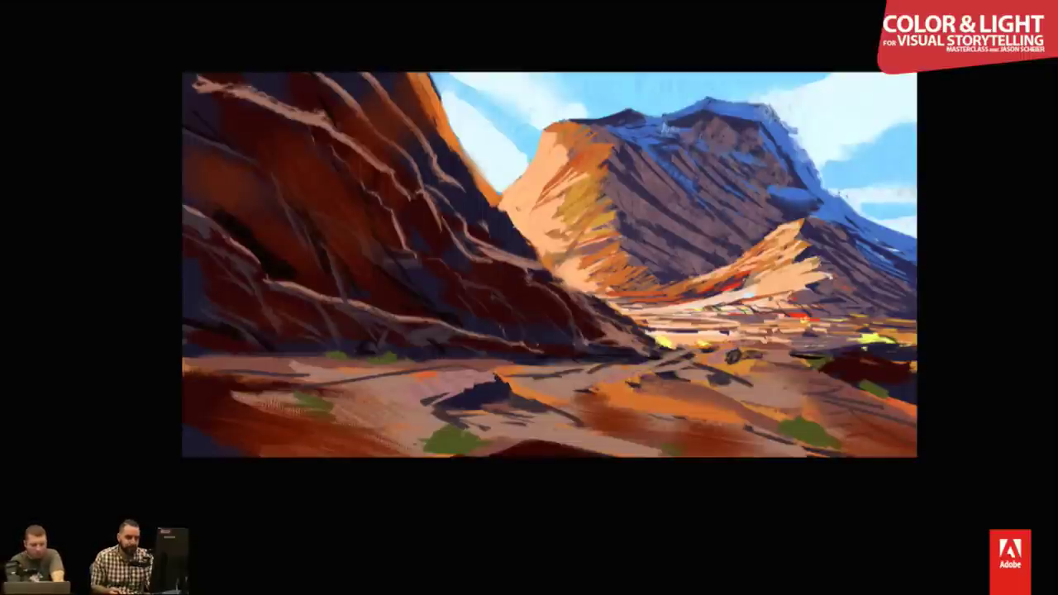
- Add a thin dark midground stroke, then light and deep red strokes across the right midground
drag(661, 341, 726, 347)
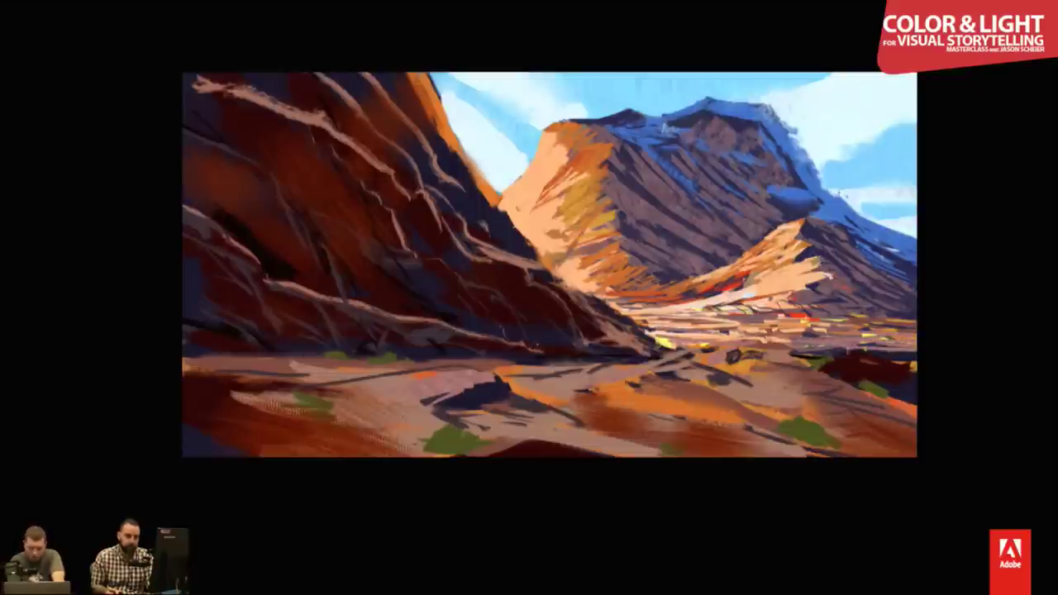
drag(818, 354, 929, 354)
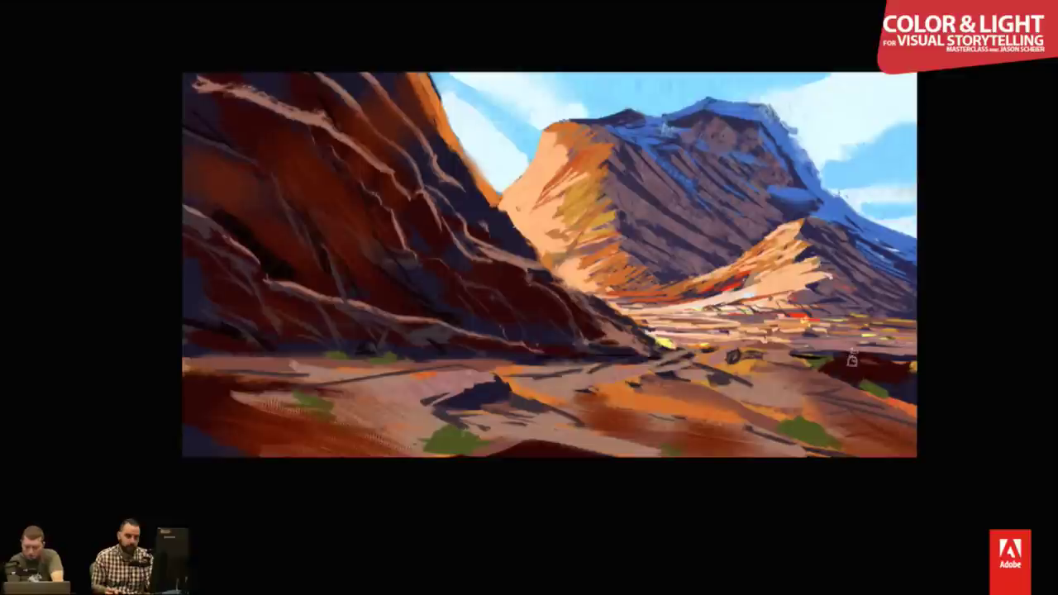
drag(868, 363, 827, 396)
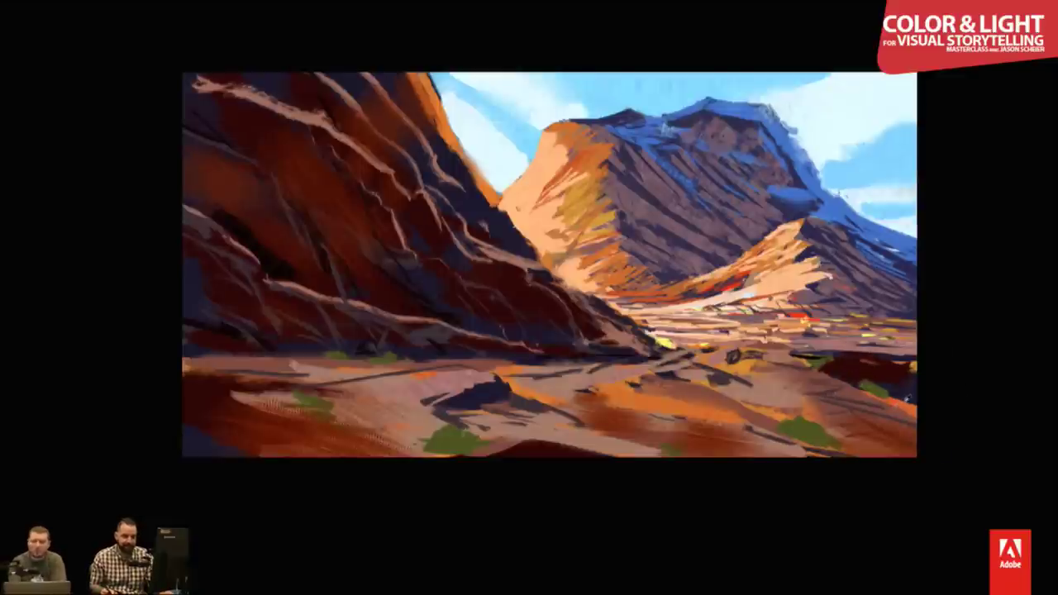
drag(868, 360, 917, 368)
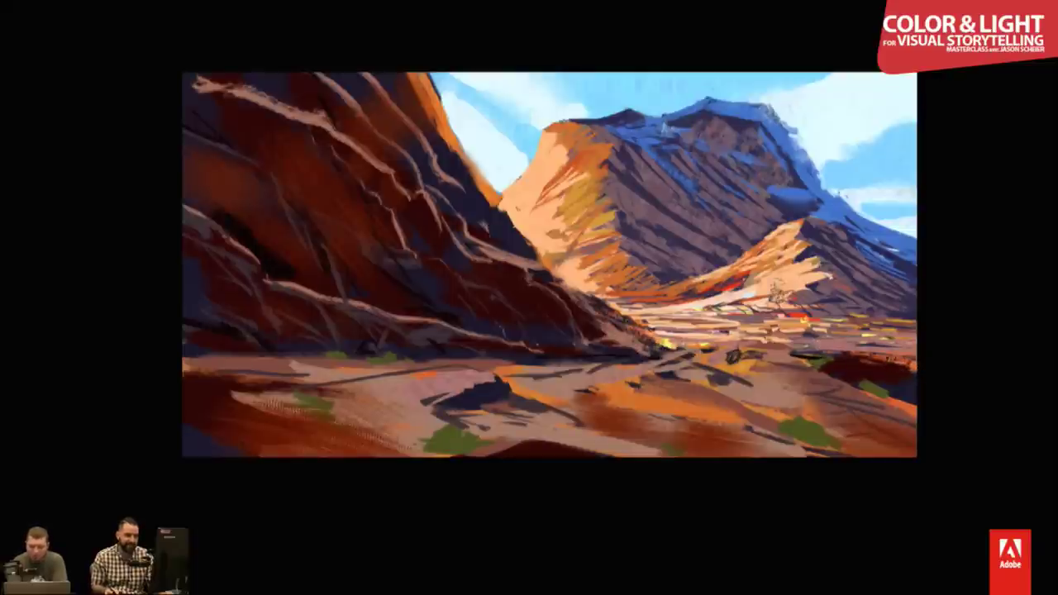
drag(781, 240, 778, 259)
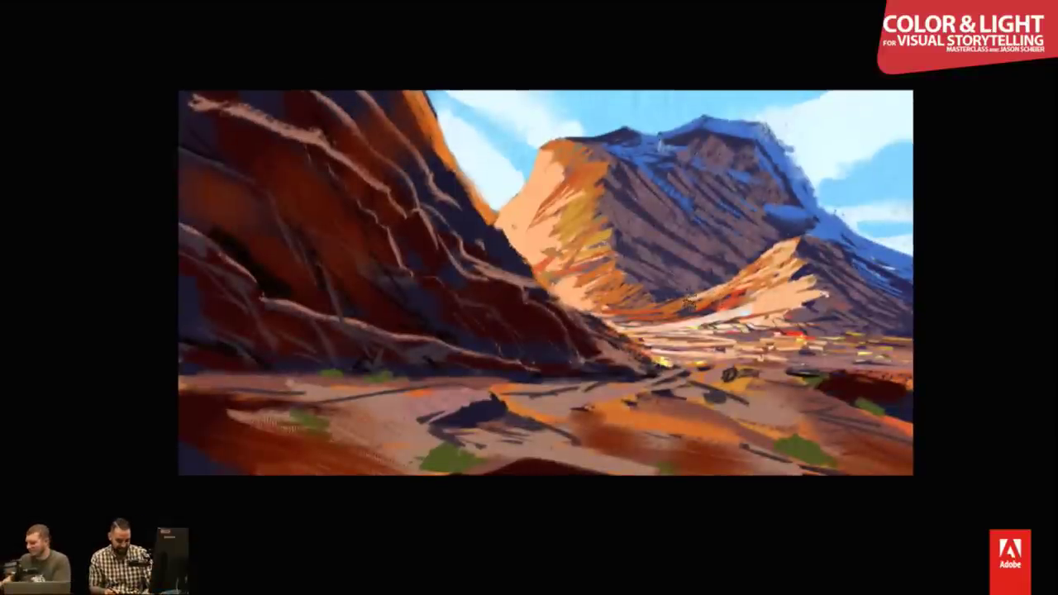
- Flip the painting horizontally, then bring the red rock-tower reference painting up full screen
key(h)
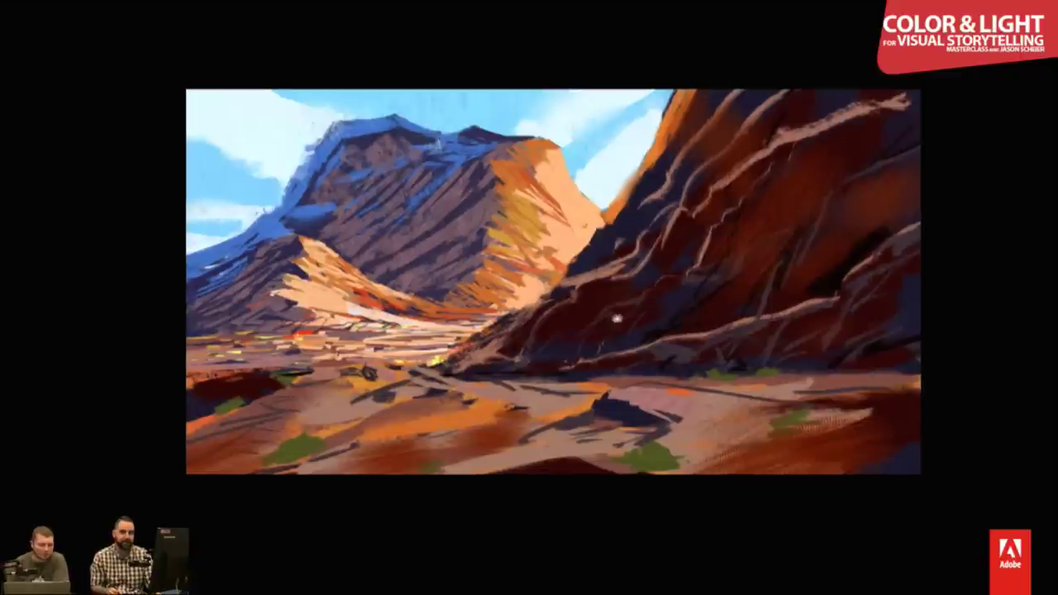
drag(614, 296, 638, 291)
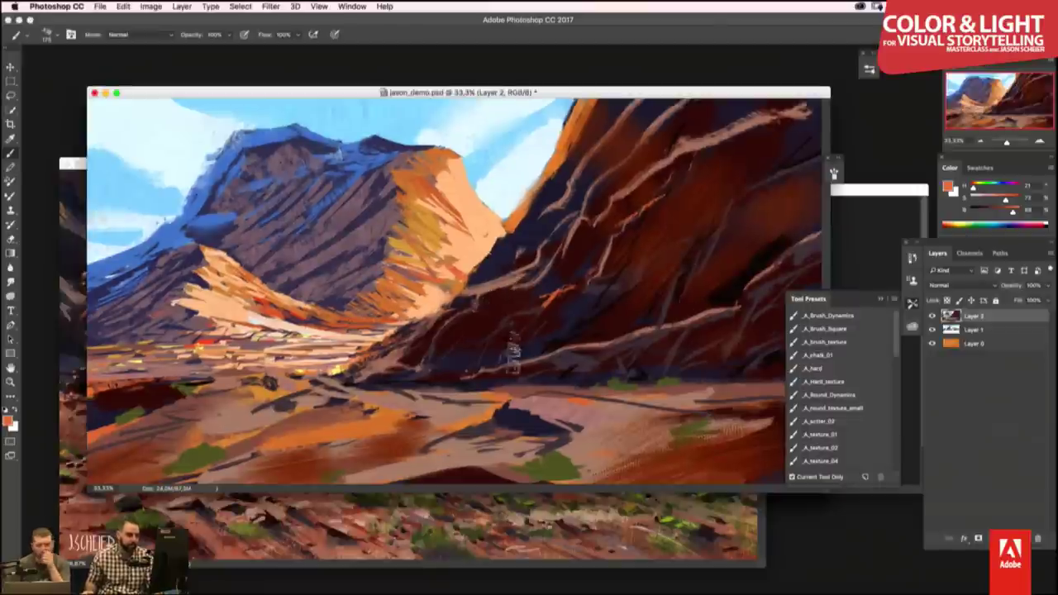
click(590, 526)
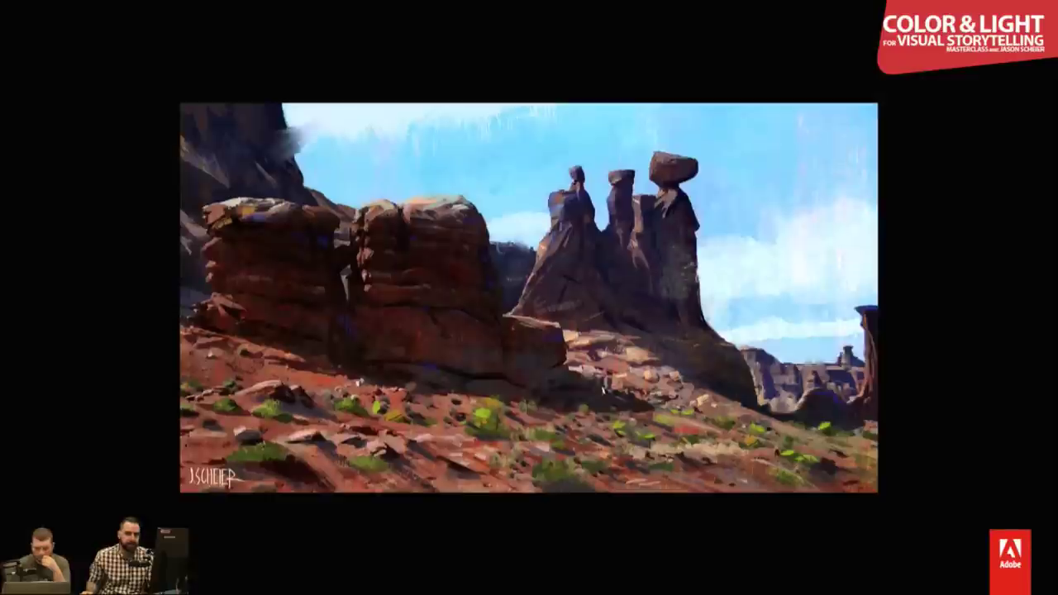
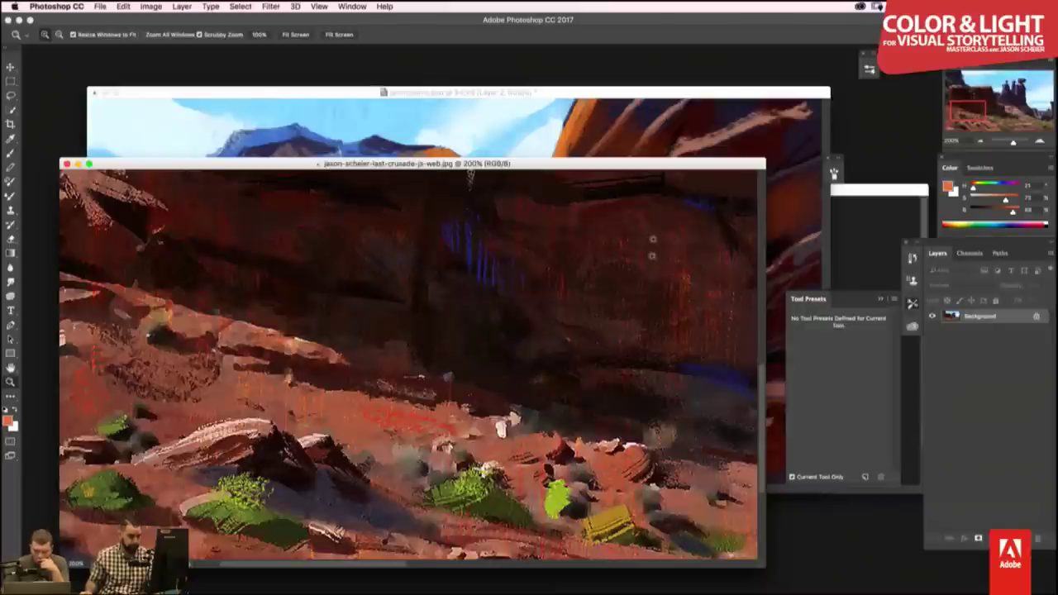
- Bring the desert canyon painting's document window to the front
click(639, 132)
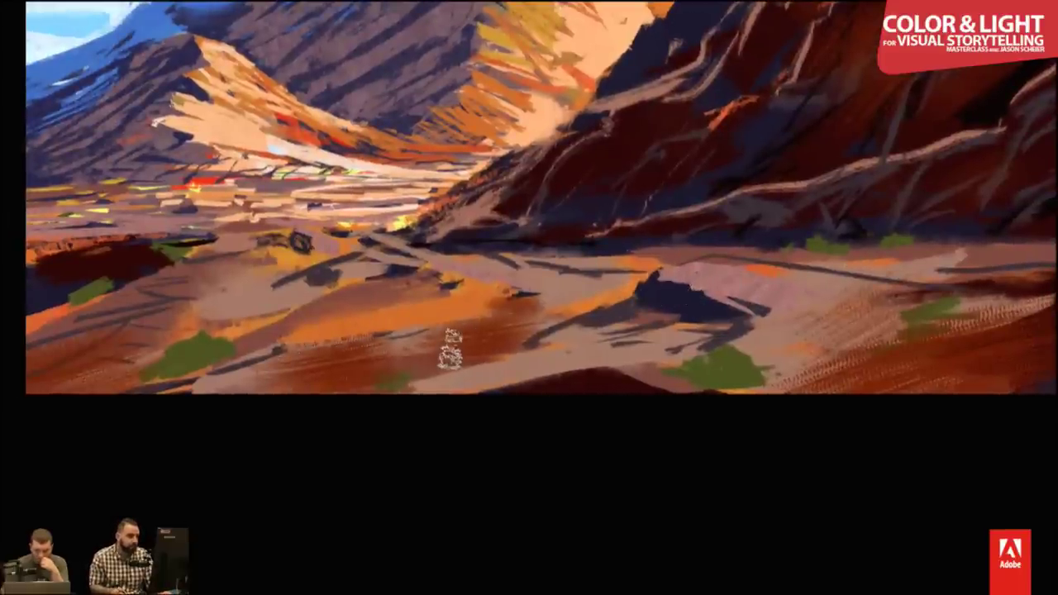
- Paint dark navy rocks and shadows across the canyon floor, including a large lower-left rock
drag(453, 346, 500, 343)
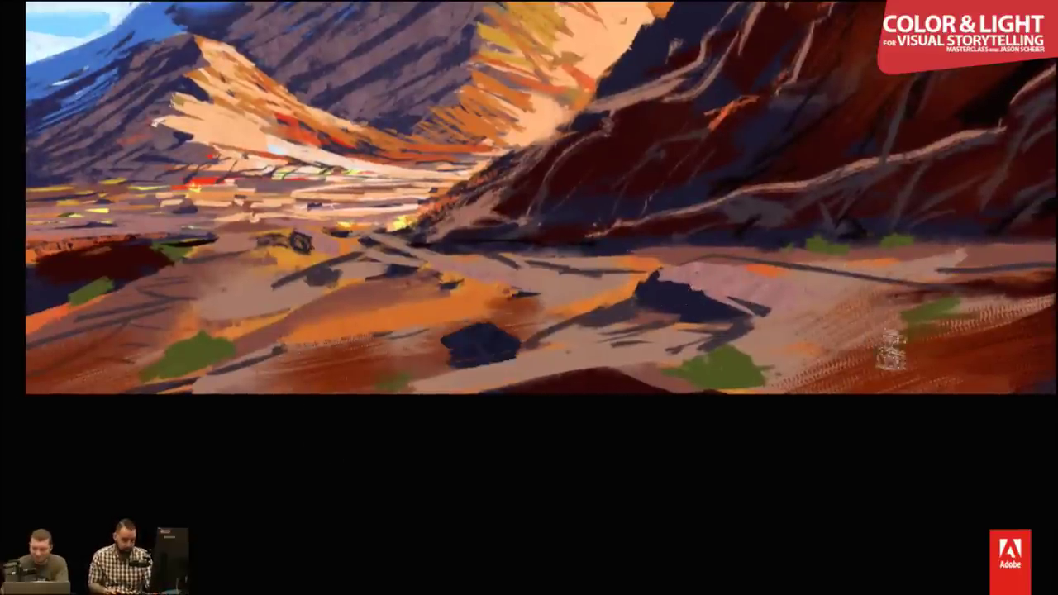
drag(765, 375, 744, 403)
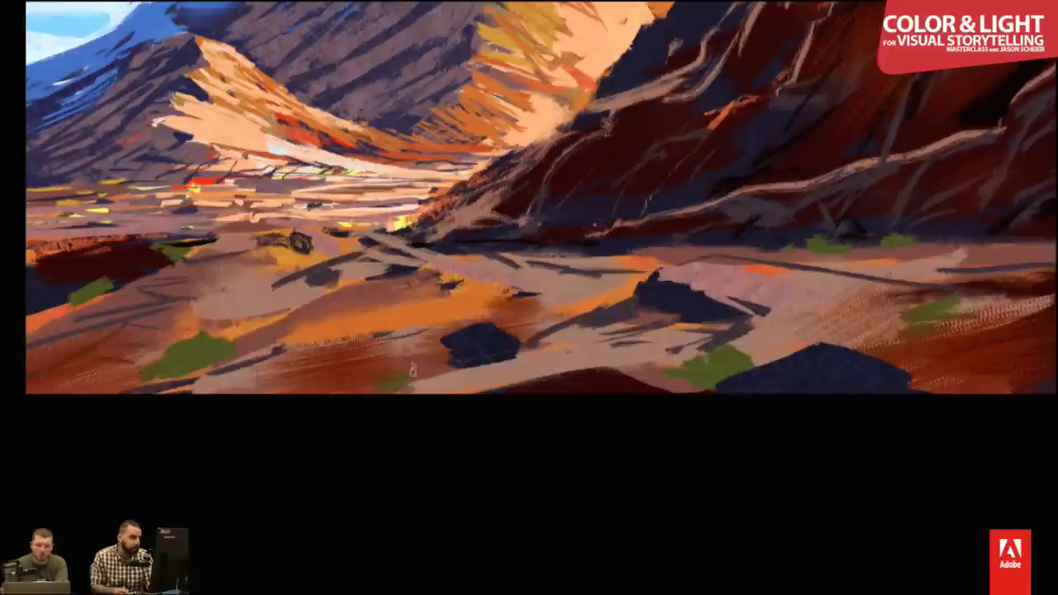
mouse_move(327, 321)
mouse_down()
mouse_move(361, 313)
mouse_move(288, 336)
mouse_up()
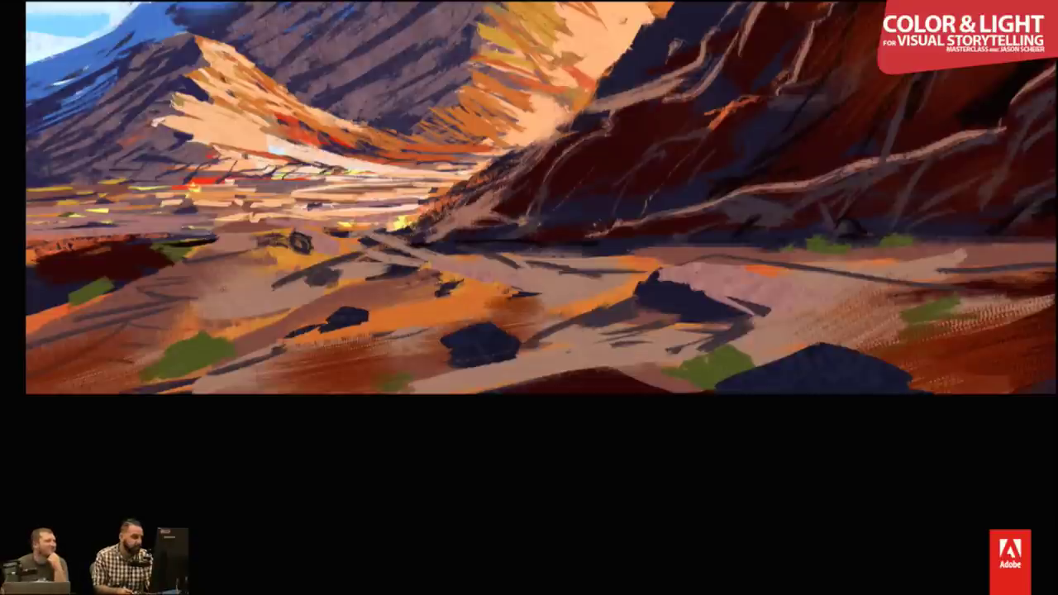
mouse_move(213, 235)
mouse_down()
mouse_move(182, 228)
mouse_move(169, 238)
mouse_up()
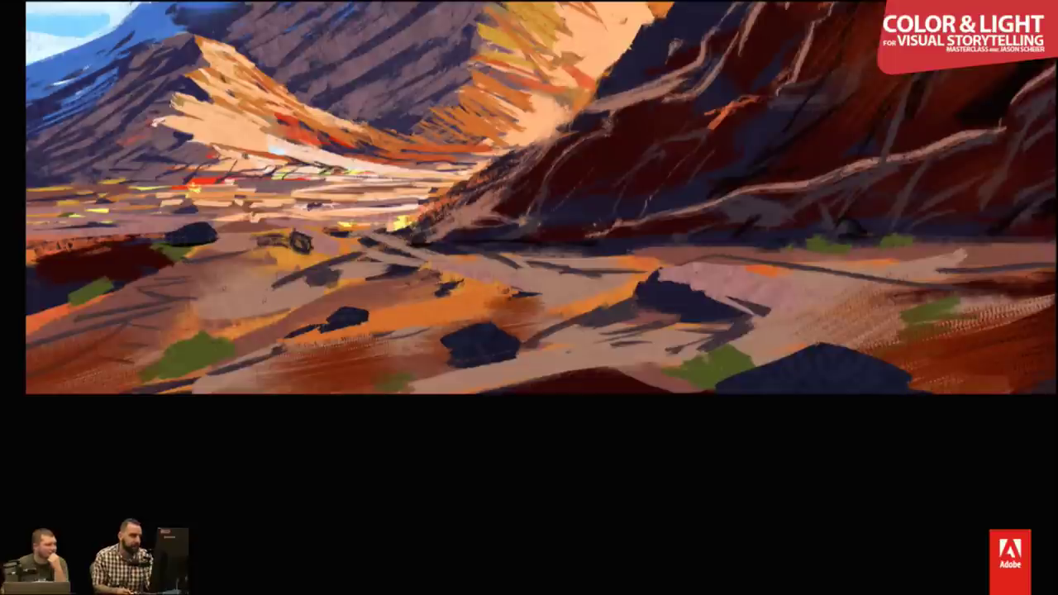
drag(252, 295, 236, 301)
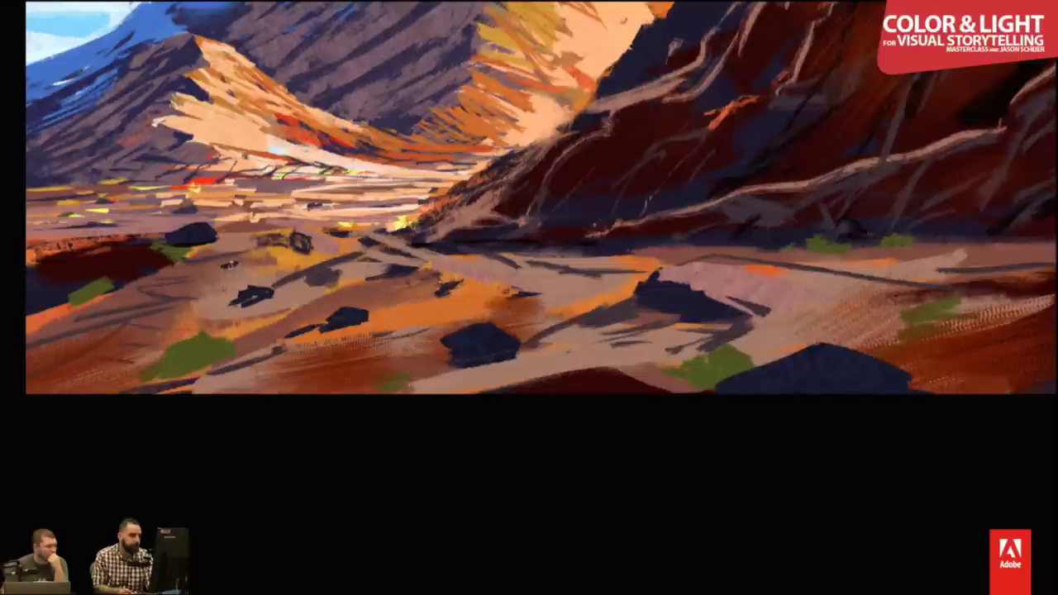
drag(285, 250, 259, 243)
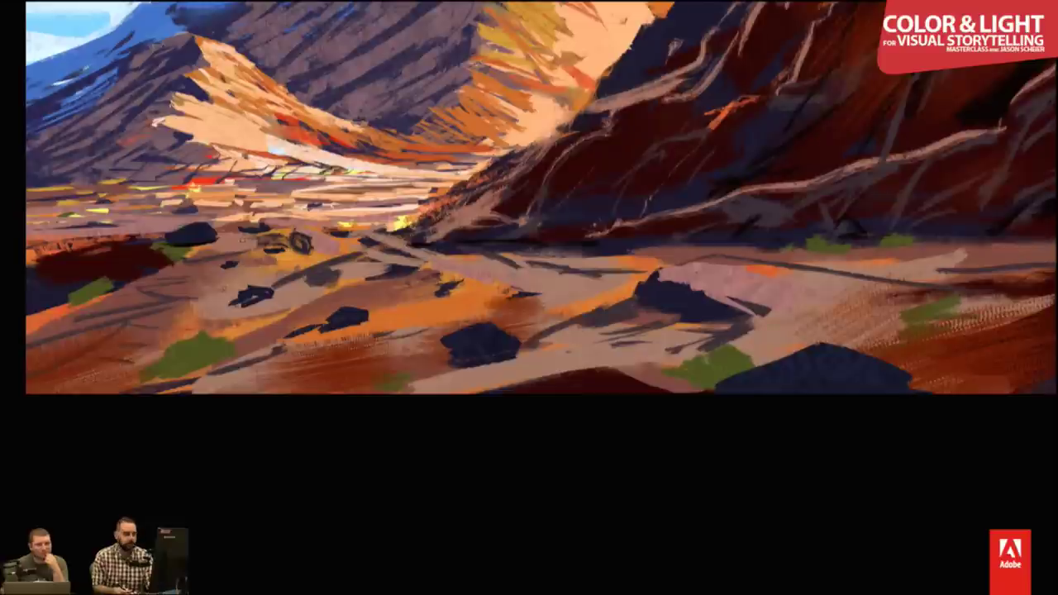
drag(120, 347, 161, 335)
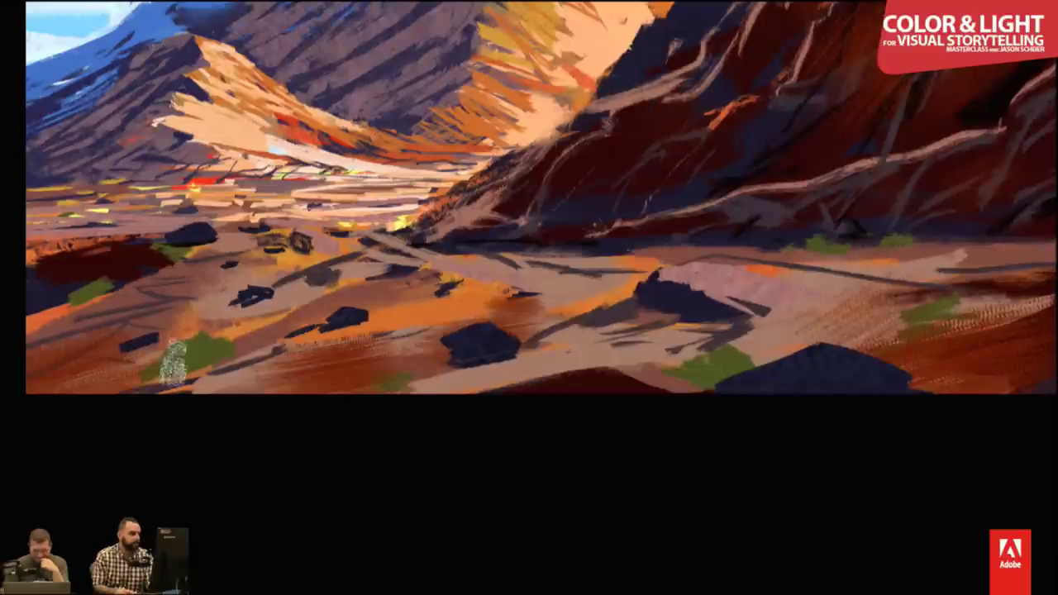
drag(145, 355, 169, 327)
mouse_move(116, 347)
mouse_down()
mouse_move(129, 337)
mouse_move(205, 347)
mouse_up()
- Add a dark stroke along the bottom edge and pinkish lavender strokes on the ground
drag(388, 306, 640, 277)
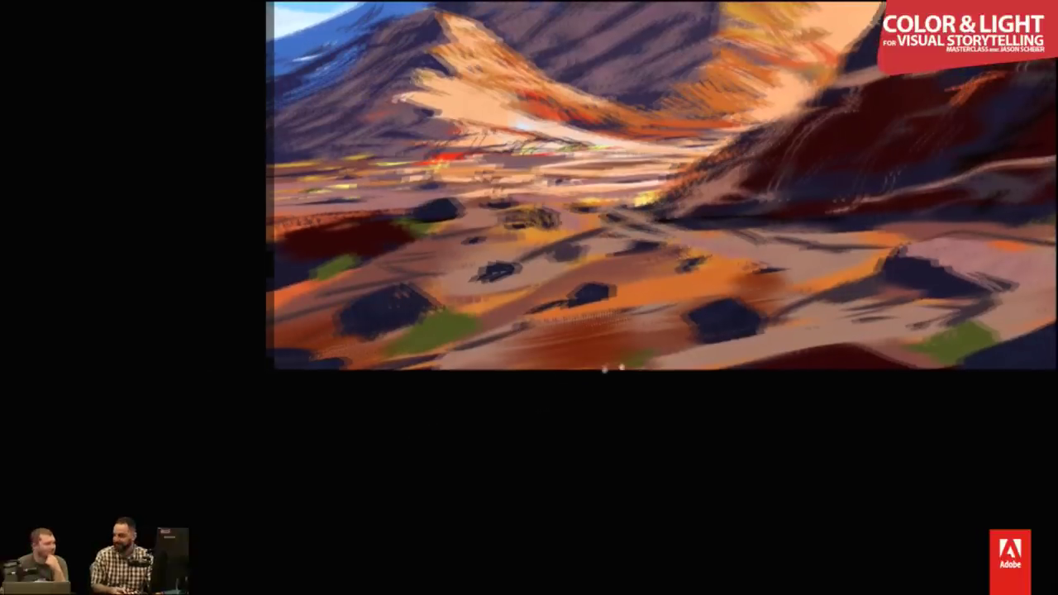
drag(423, 406, 245, 423)
mouse_move(370, 401)
mouse_down()
mouse_move(416, 394)
mouse_move(328, 406)
mouse_up()
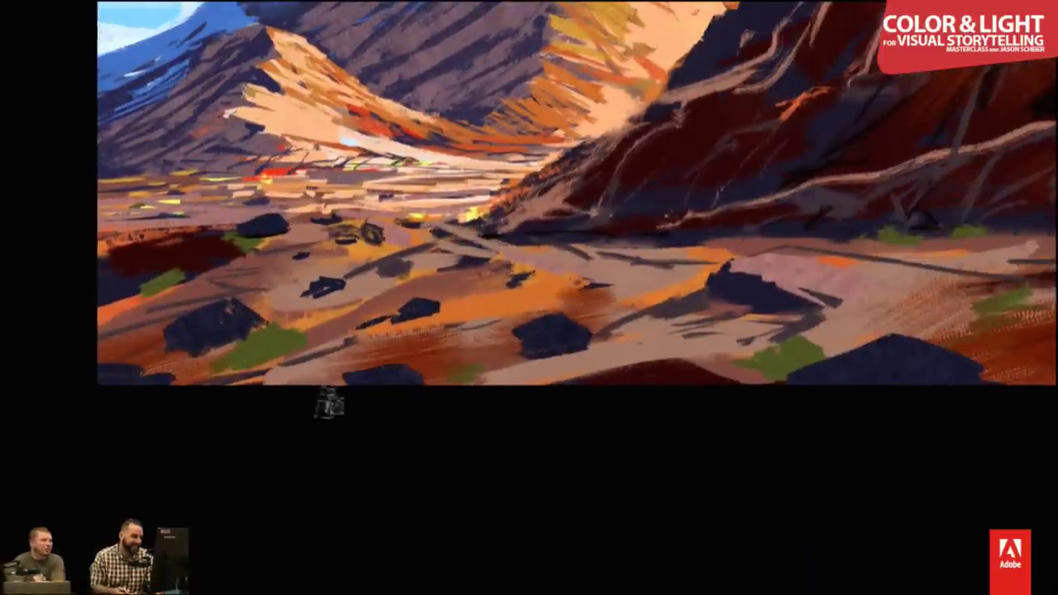
drag(758, 309, 600, 330)
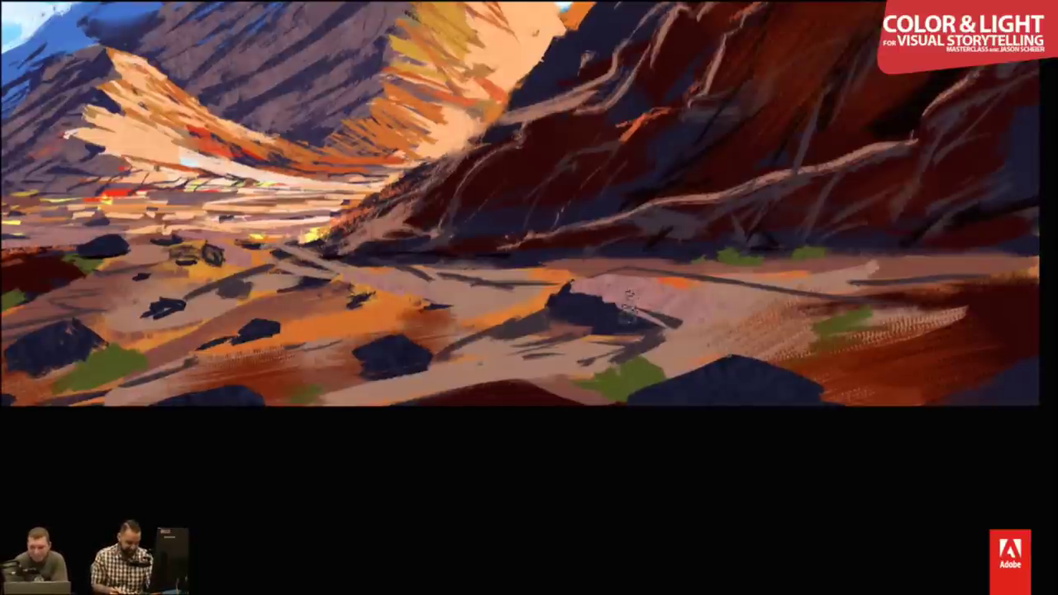
mouse_move(409, 336)
mouse_down()
mouse_move(489, 345)
mouse_move(422, 355)
mouse_up()
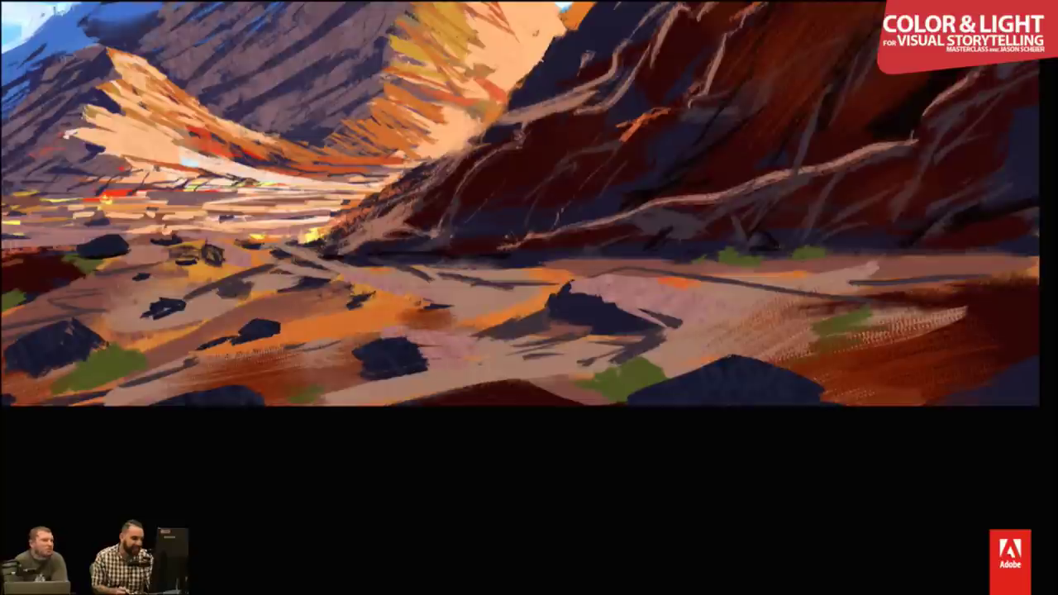
drag(347, 350, 438, 327)
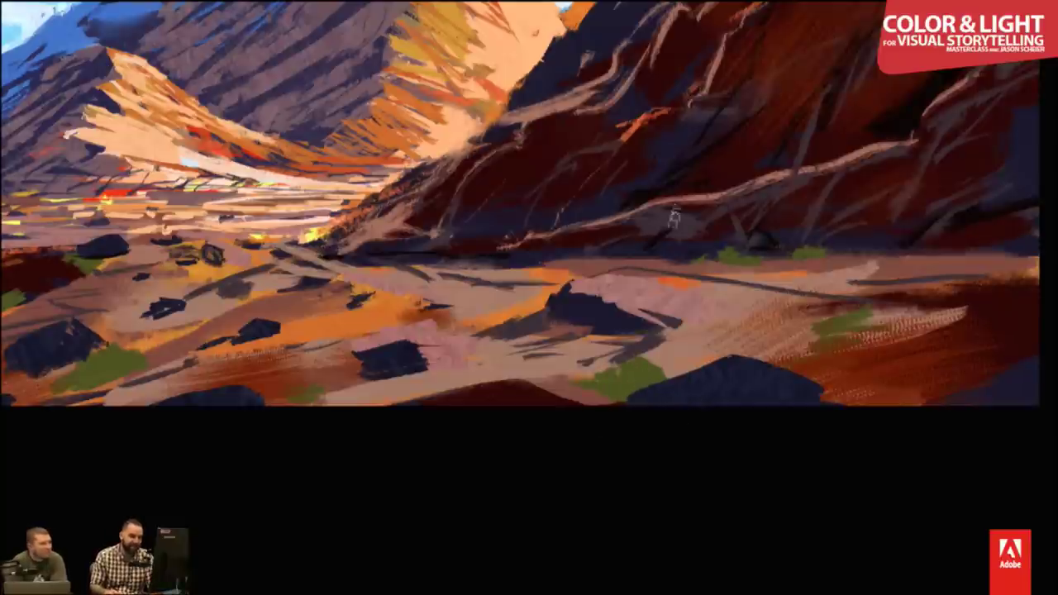
- Paint green grass tufts at the cliff base and on the central orange ground
mouse_move(643, 262)
mouse_down()
mouse_move(642, 245)
mouse_move(674, 249)
mouse_up()
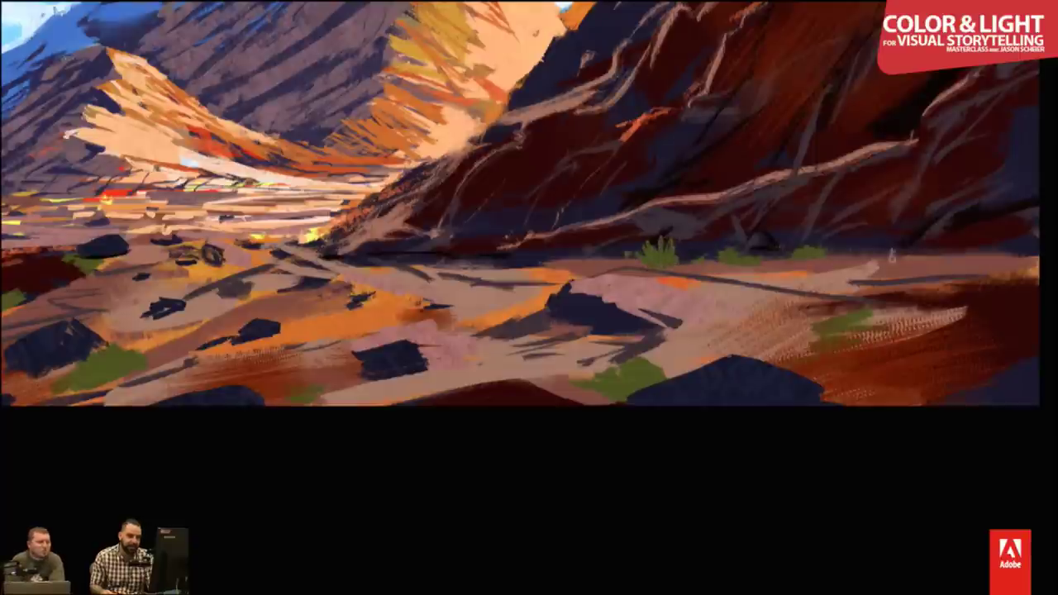
mouse_move(880, 263)
mouse_down()
mouse_move(873, 235)
mouse_move(913, 233)
mouse_up()
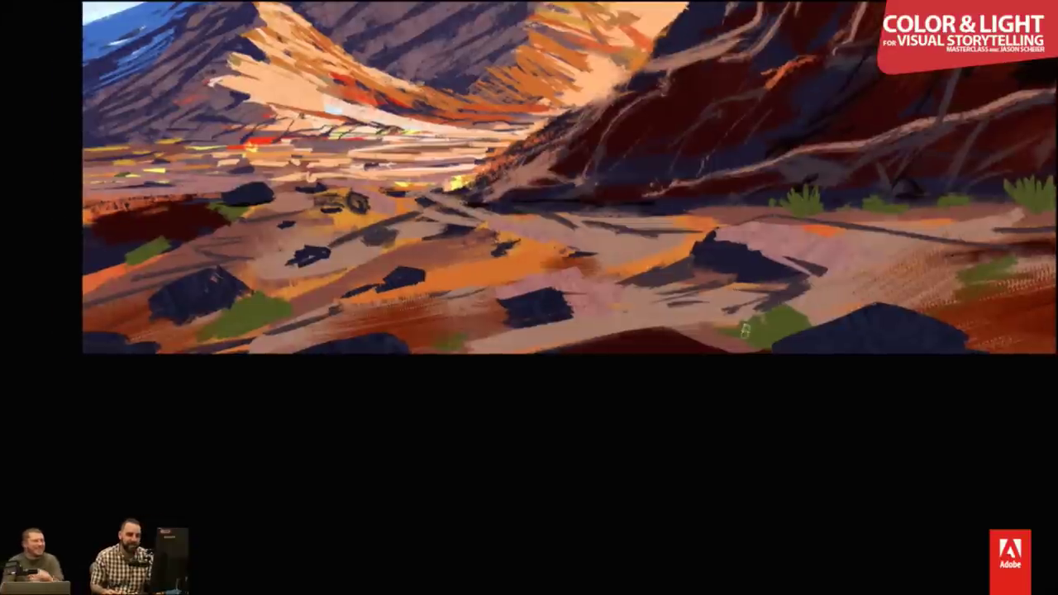
mouse_move(747, 338)
mouse_down()
mouse_move(721, 316)
mouse_move(728, 303)
mouse_move(777, 289)
mouse_move(814, 308)
mouse_move(777, 284)
mouse_up()
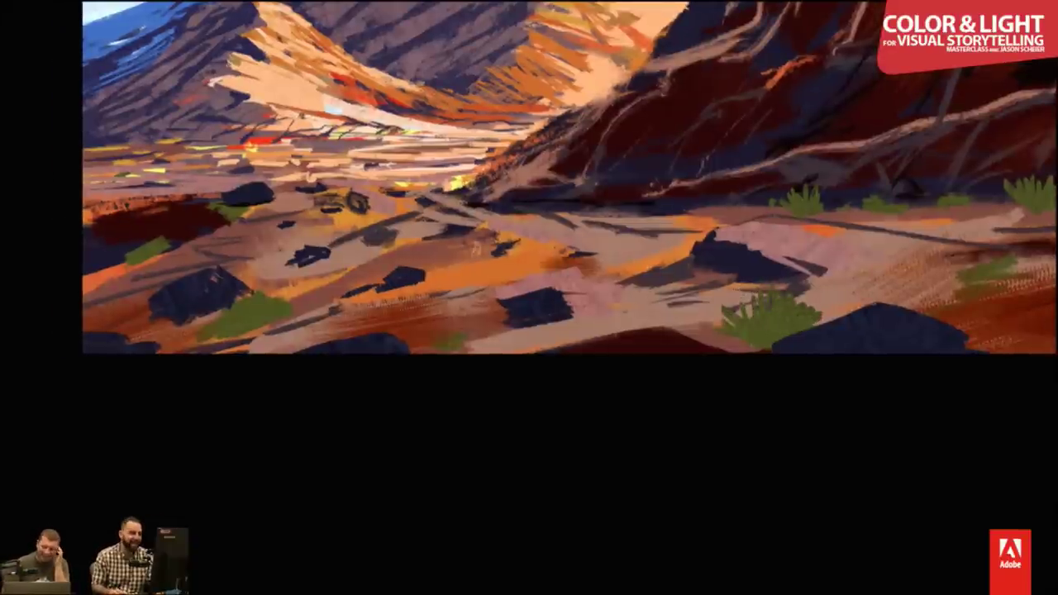
drag(430, 276, 435, 261)
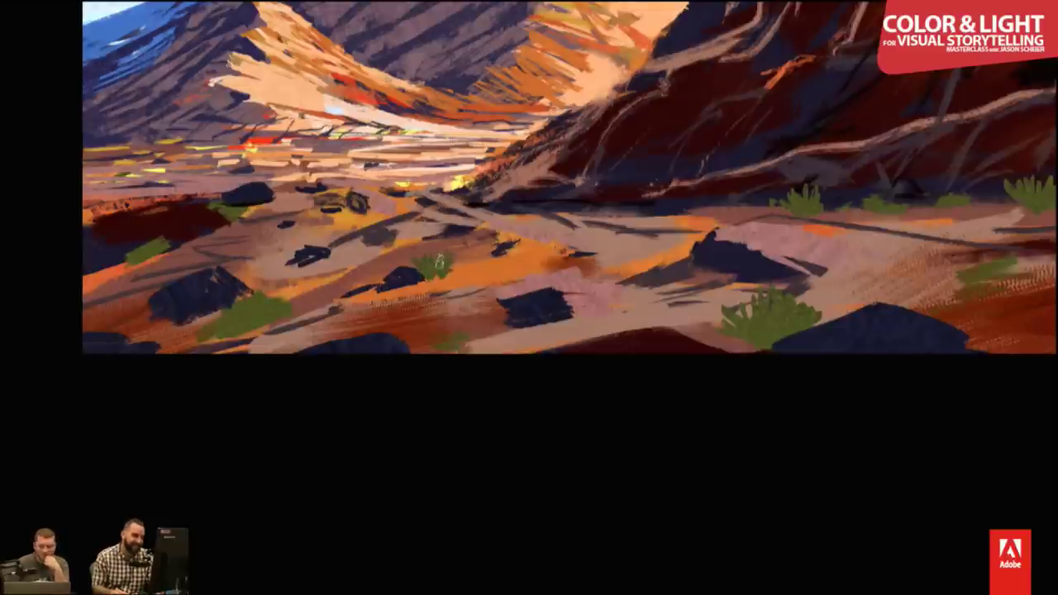
drag(423, 273, 450, 256)
mouse_move(539, 246)
mouse_down()
mouse_move(546, 234)
mouse_move(566, 233)
mouse_up()
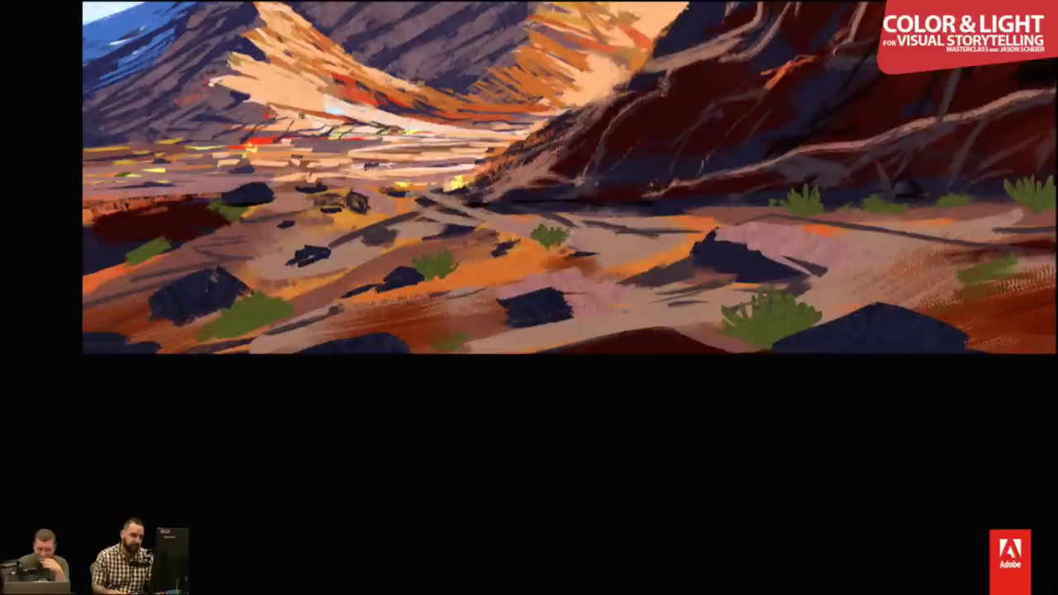
- Add grass tufts along the left edge, mid-distance, and a clump in the right foreground
drag(424, 259, 528, 294)
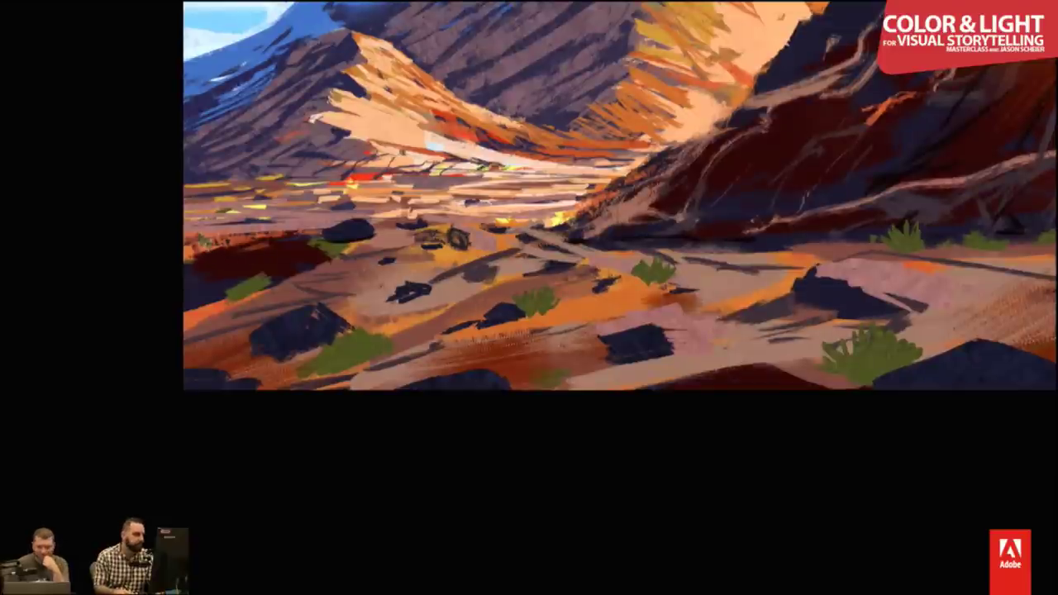
mouse_move(206, 238)
mouse_down()
mouse_move(187, 245)
mouse_move(285, 232)
mouse_up()
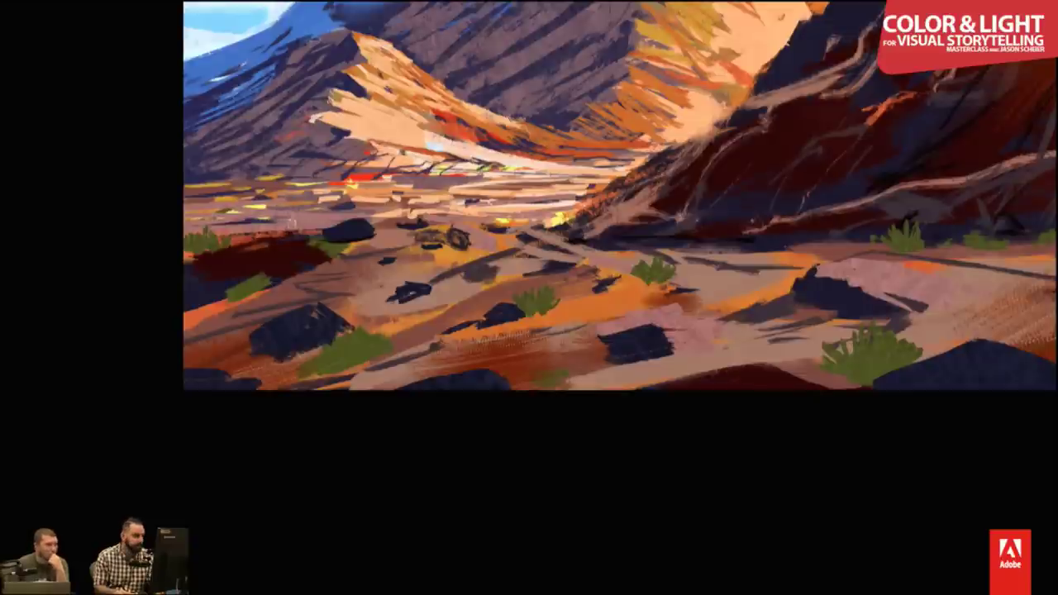
mouse_move(292, 235)
mouse_down()
mouse_move(298, 215)
mouse_move(311, 216)
mouse_move(296, 220)
mouse_up()
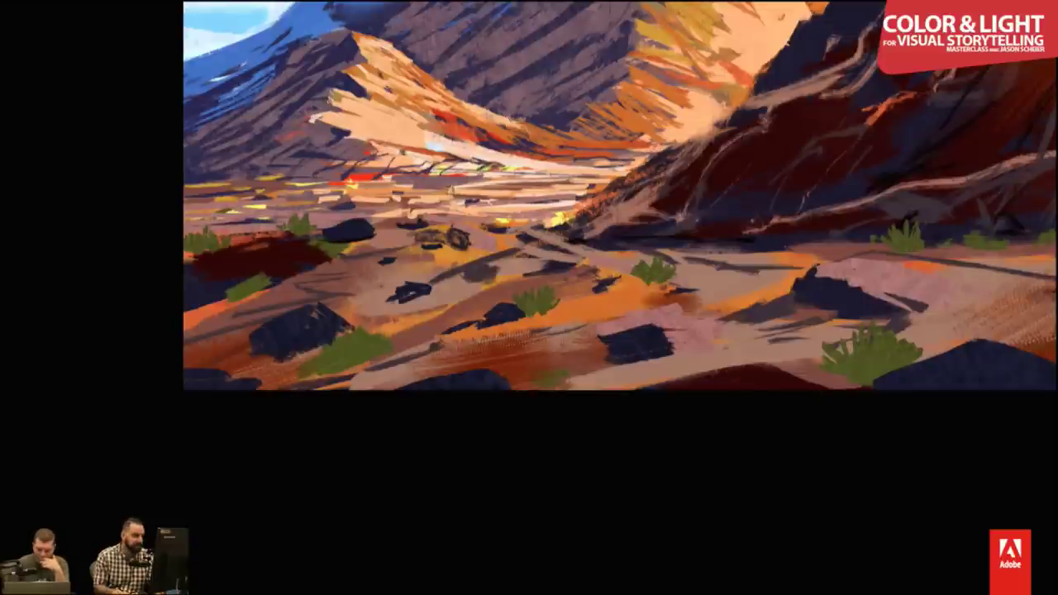
drag(425, 217, 418, 205)
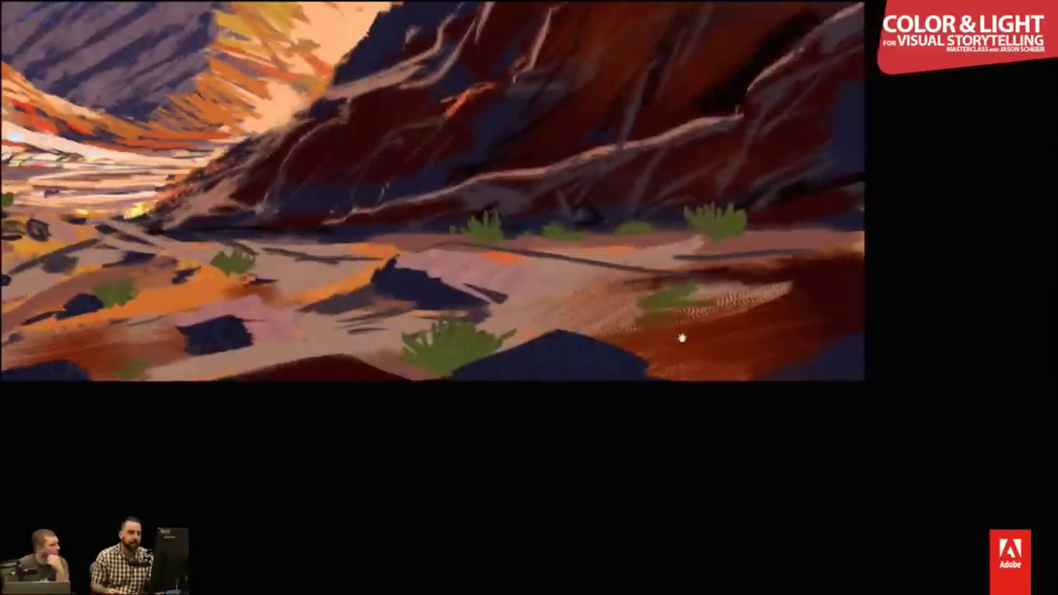
drag(636, 363, 641, 339)
mouse_move(674, 376)
mouse_down()
mouse_move(699, 339)
mouse_move(704, 355)
mouse_up()
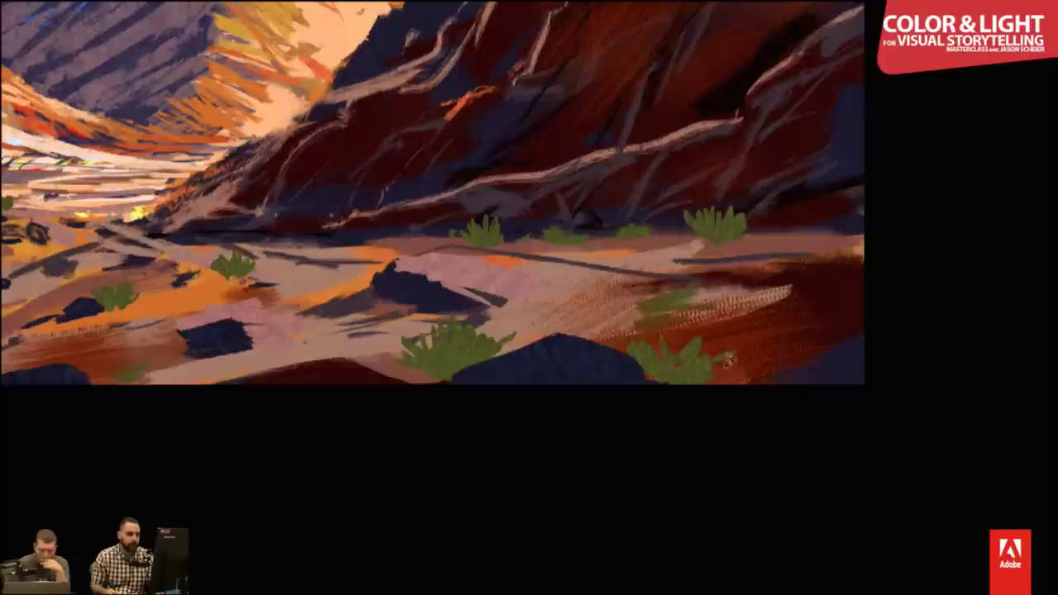
drag(724, 384, 715, 322)
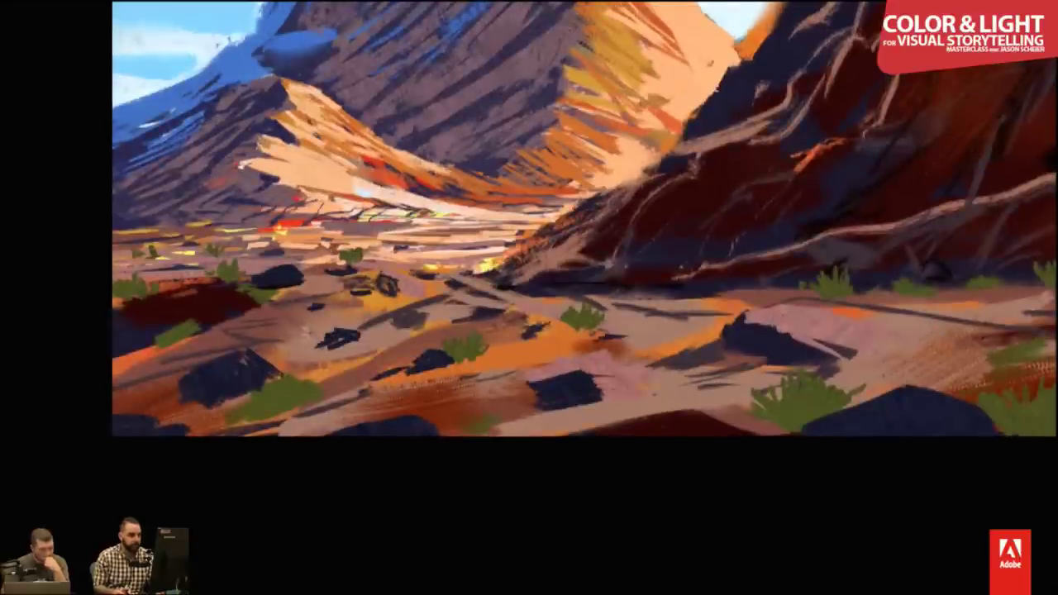
- Paint a green foreground bush, zoom out to fit the painting, and show the adjustment layer list
mouse_move(306, 330)
mouse_down()
mouse_move(364, 310)
mouse_move(376, 272)
mouse_up()
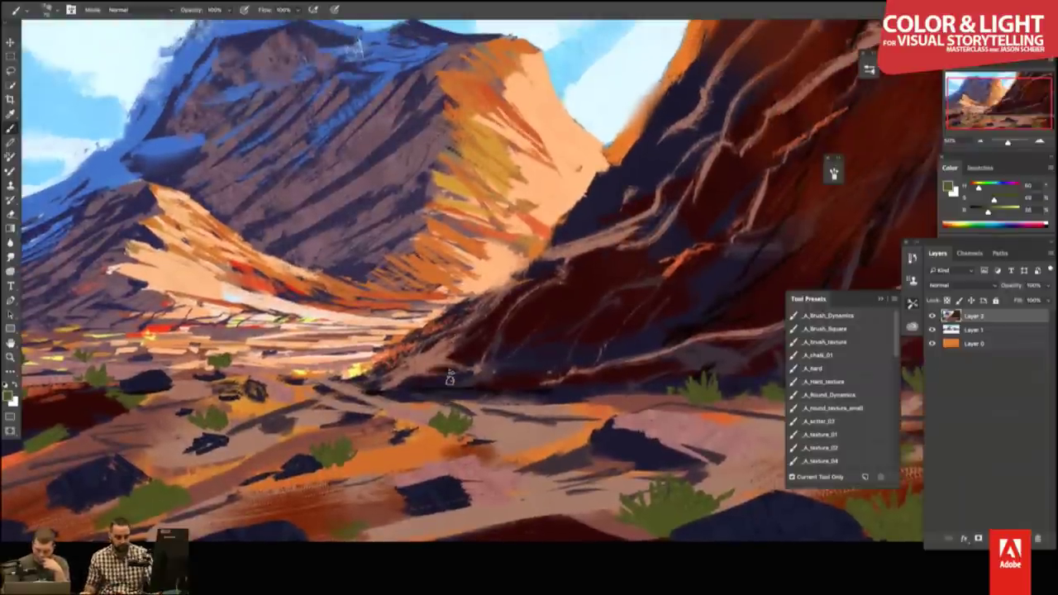
key(ctrl+minus)
key(ctrl+minus)
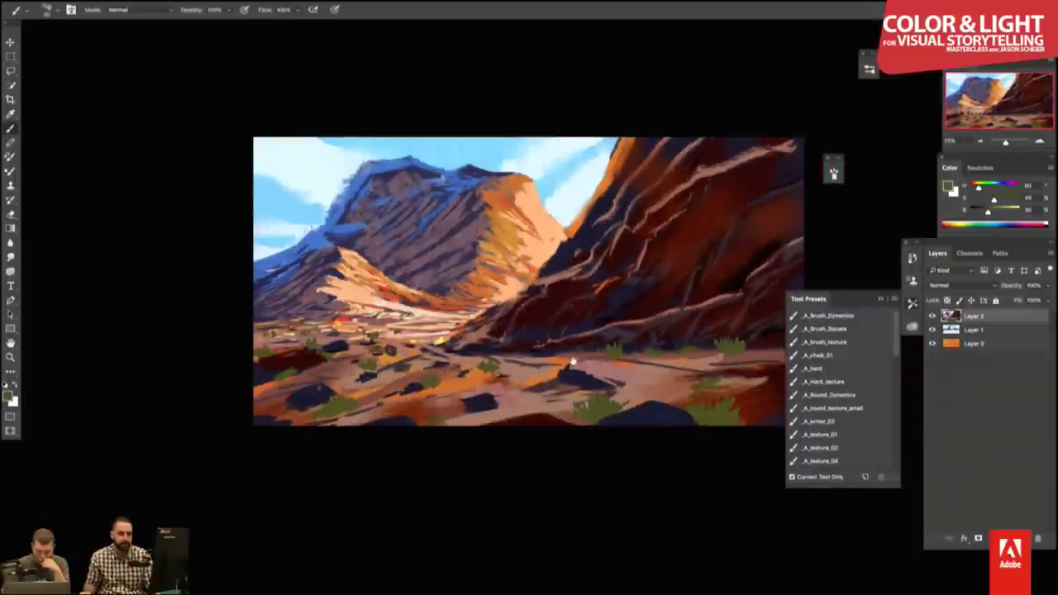
scroll(572, 362, right, 1)
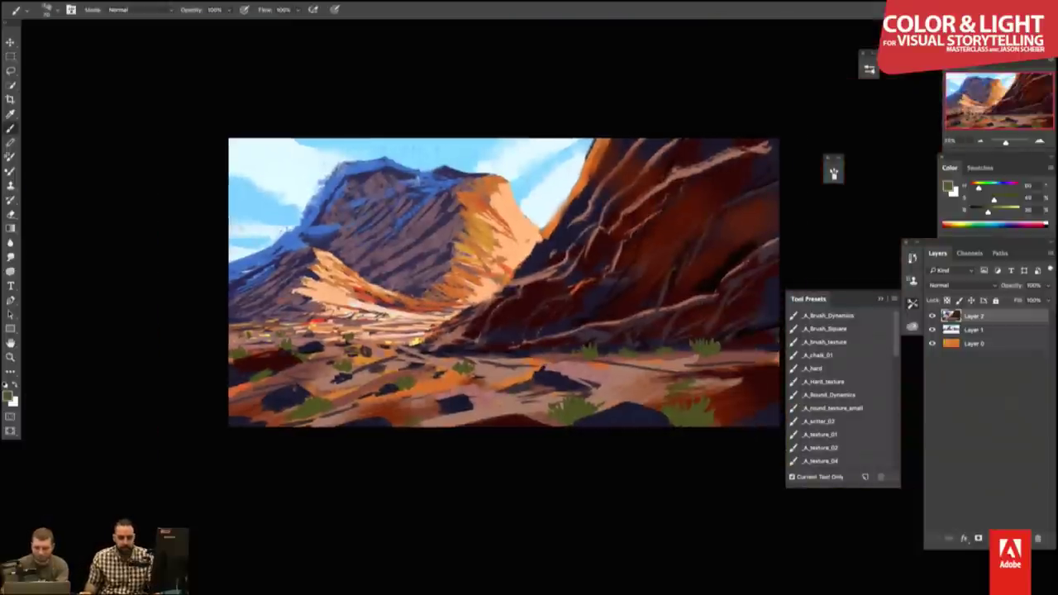
click(992, 538)
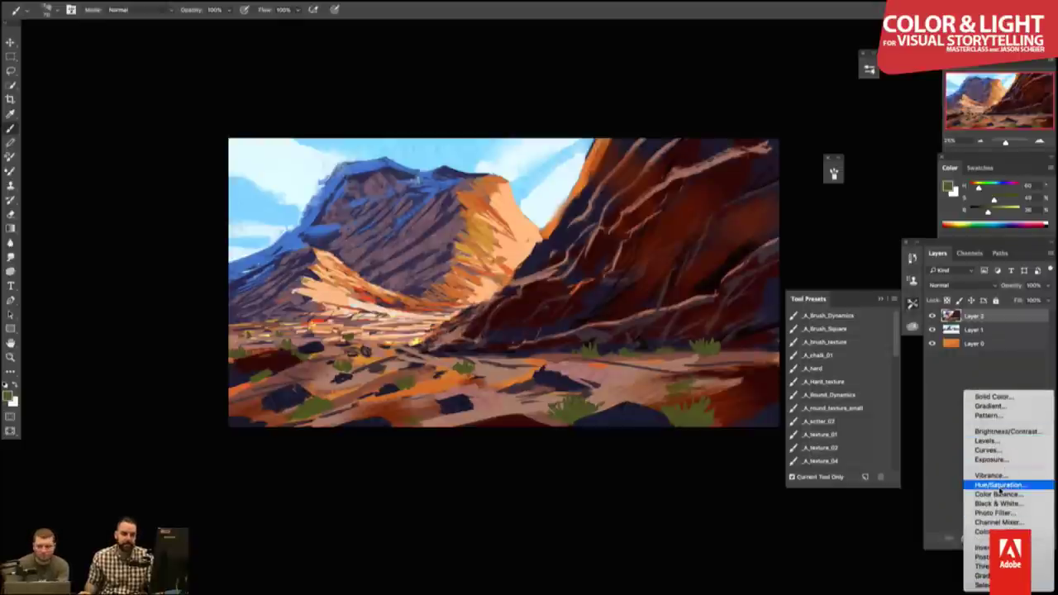
- Add a Hue/Saturation layer at Saturation -100 to check values, then hide it
click(998, 487)
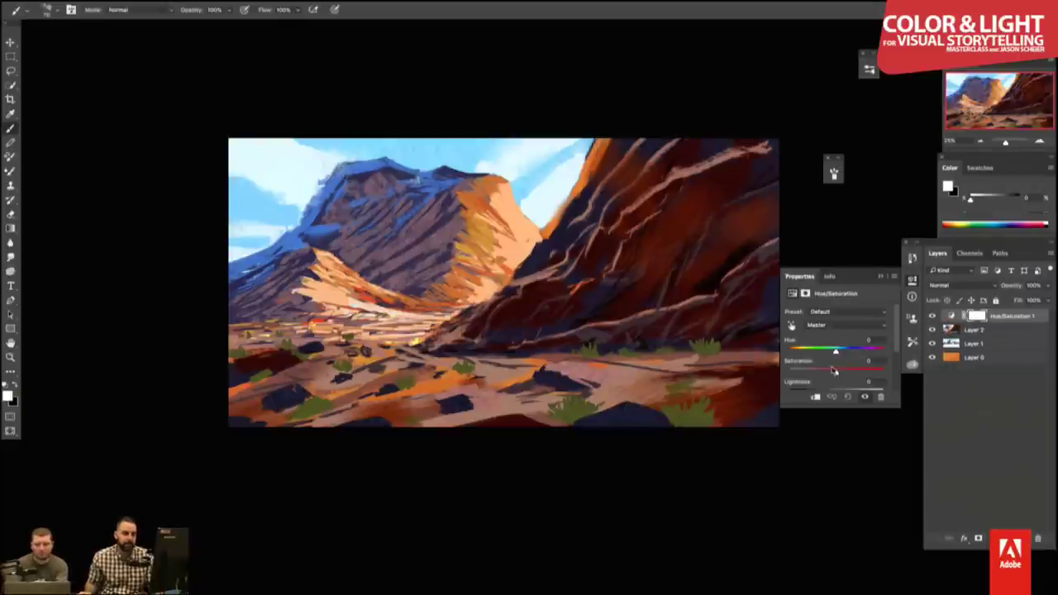
drag(835, 372, 787, 372)
drag(568, 339, 517, 337)
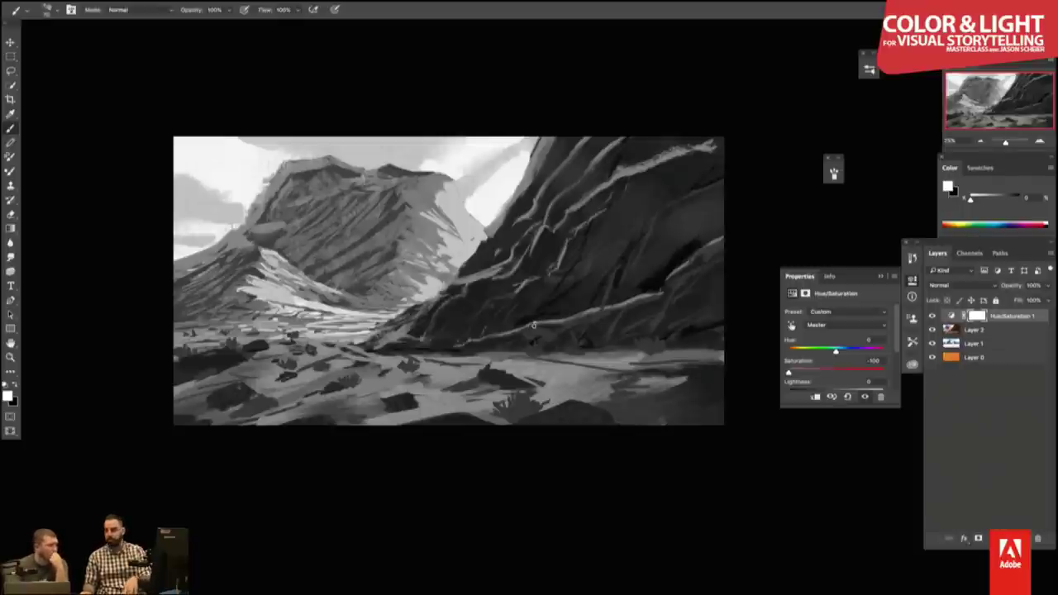
click(934, 316)
click(933, 317)
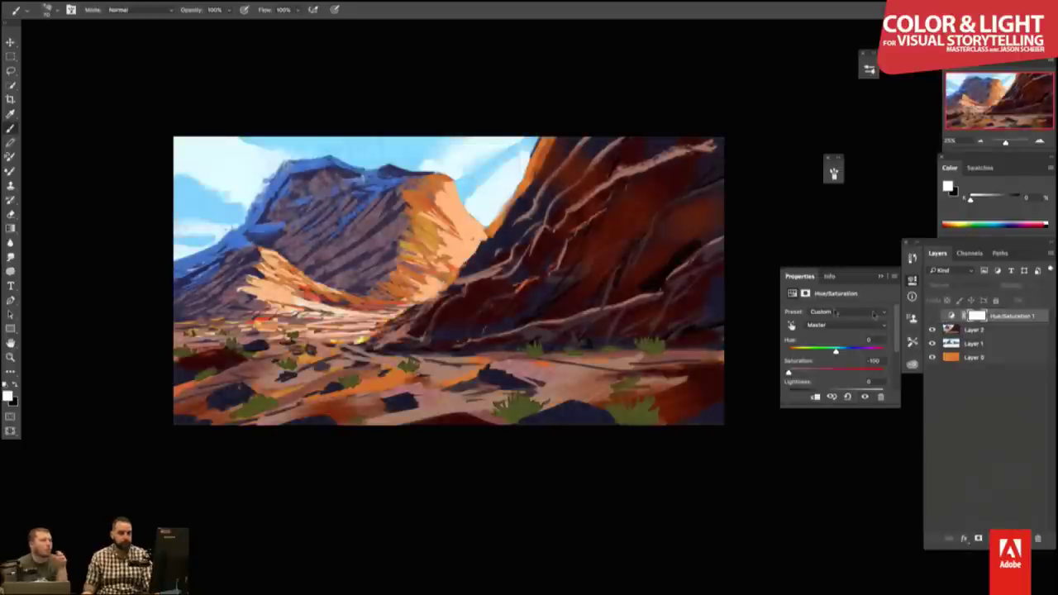
drag(367, 264, 382, 273)
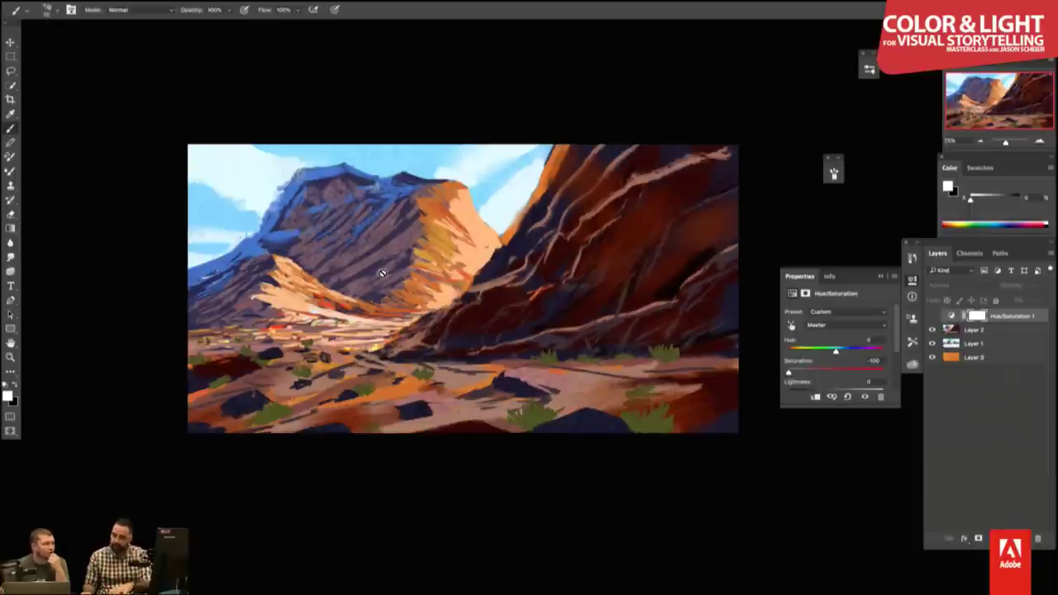
key(ctrl+minus)
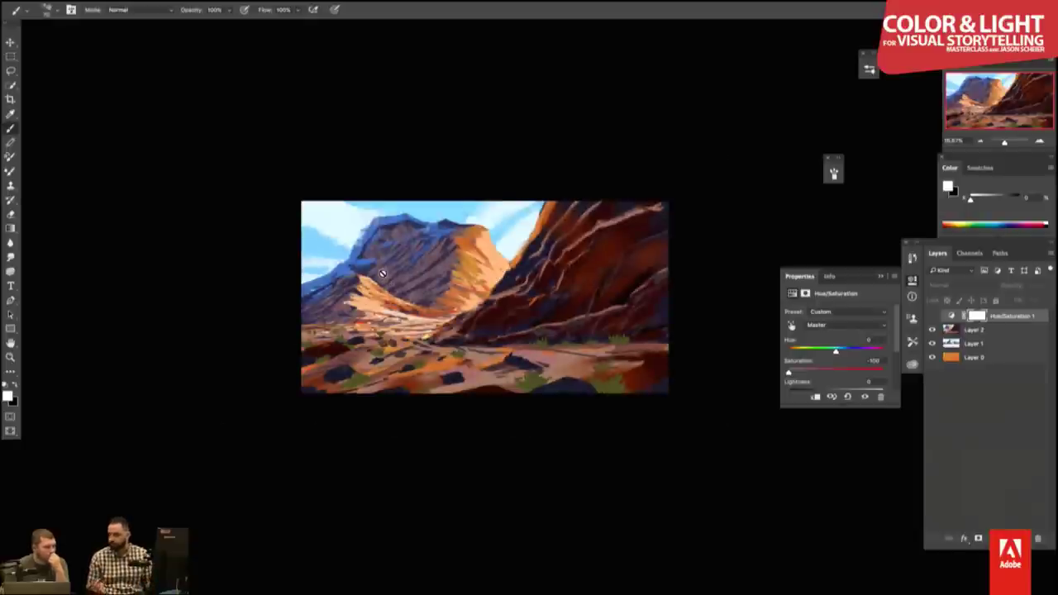
- Mirror the canvas horizontally, hide Layers 2 and 1, and view the orange base alone
key(h)
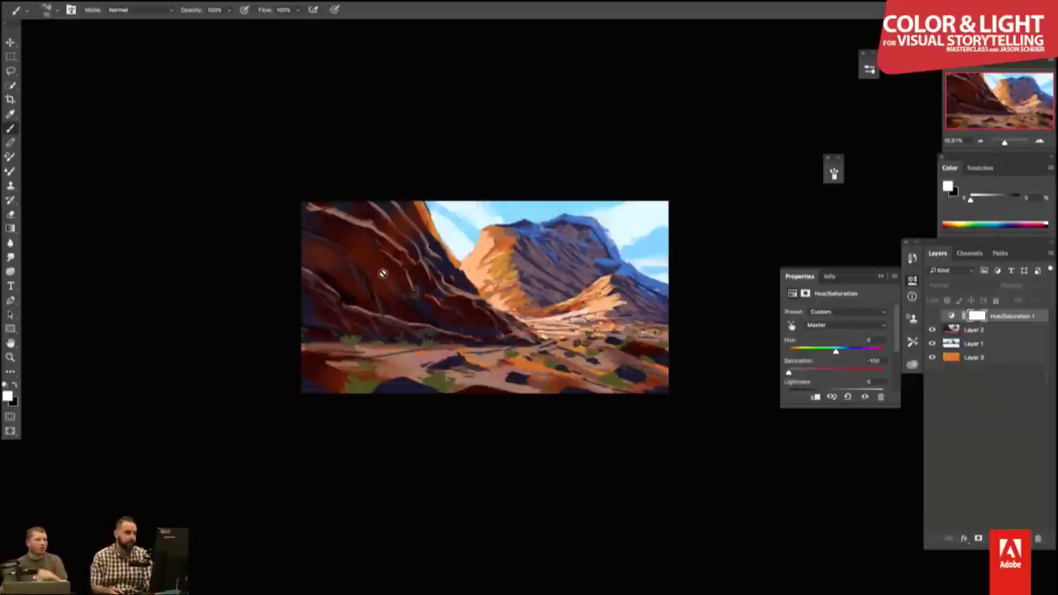
drag(383, 273, 653, 346)
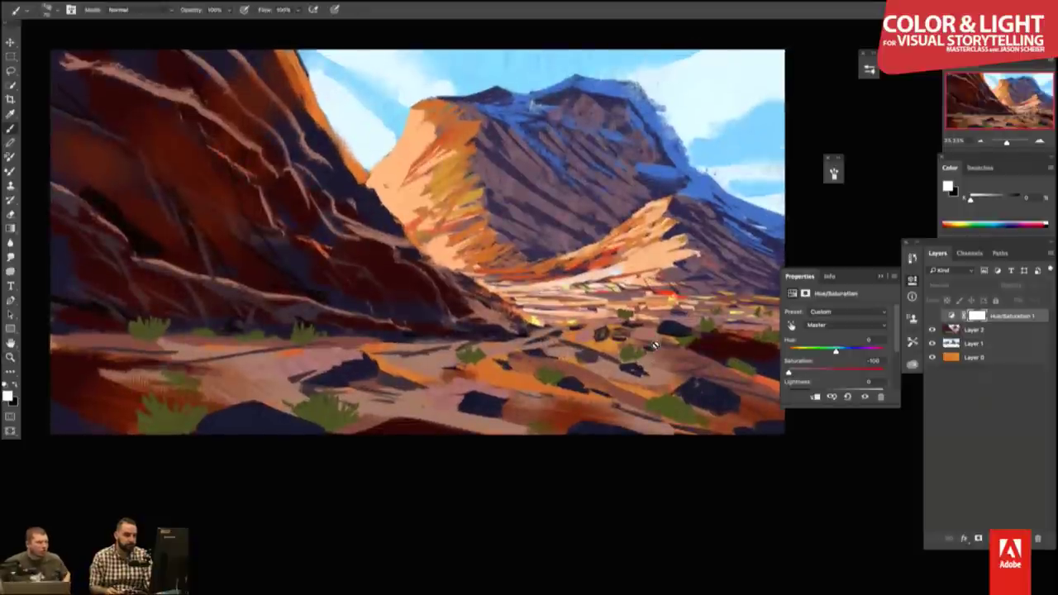
click(972, 331)
click(932, 331)
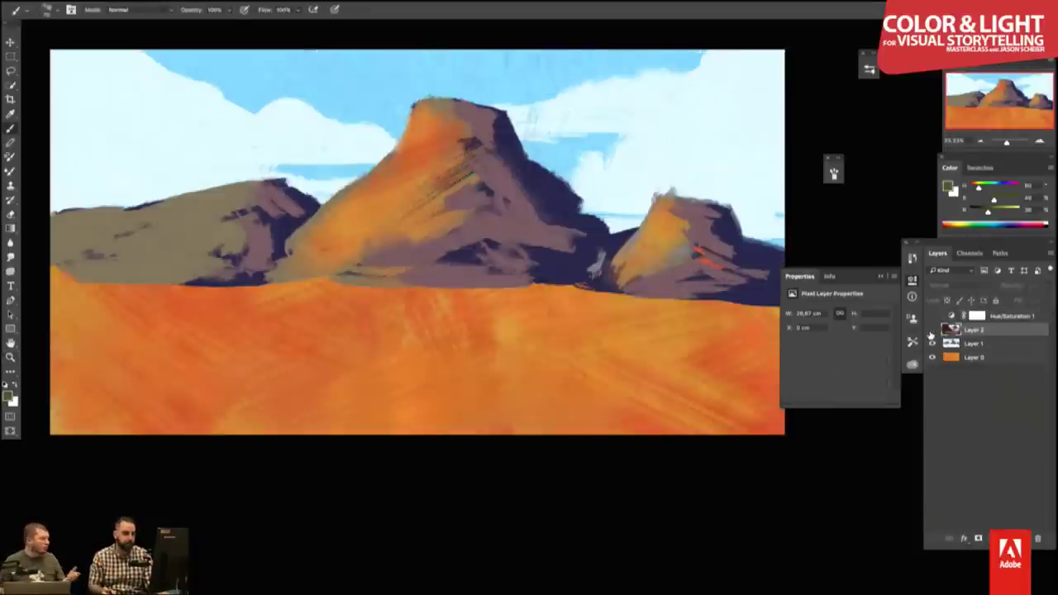
click(933, 343)
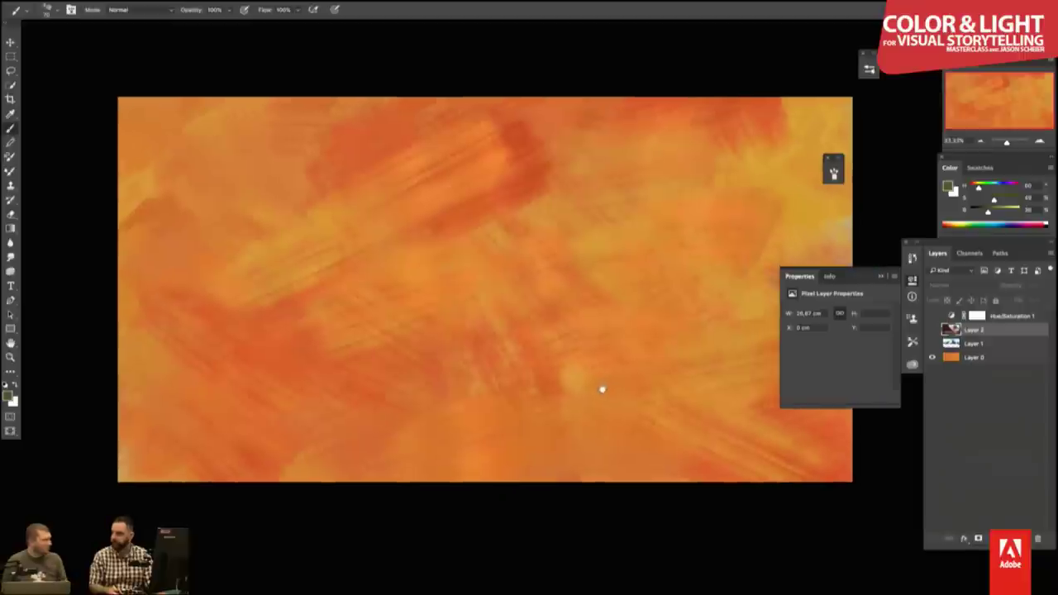
key(Tab)
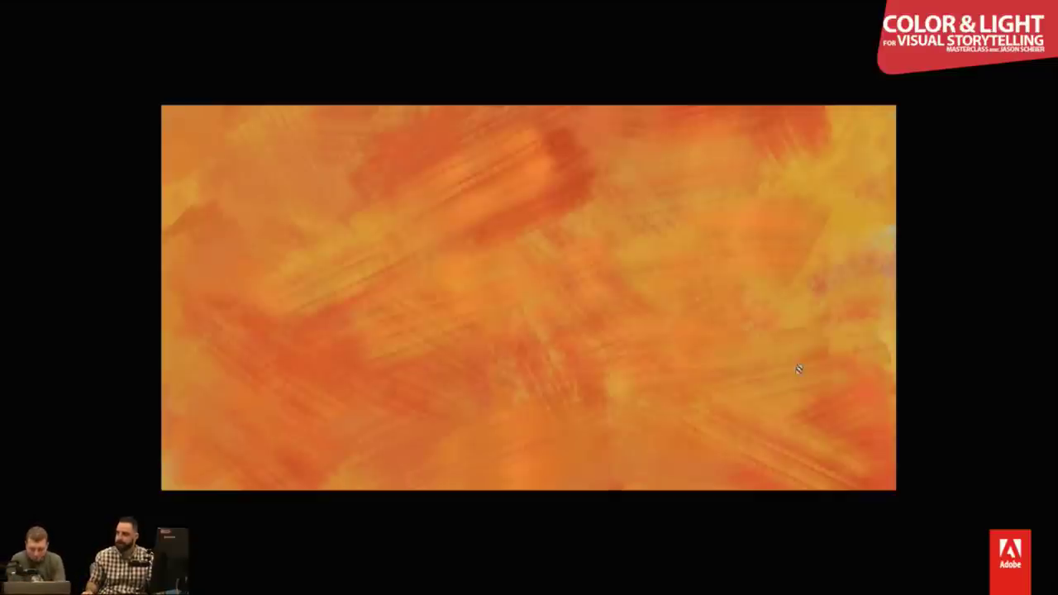
scroll(796, 394, down, 1)
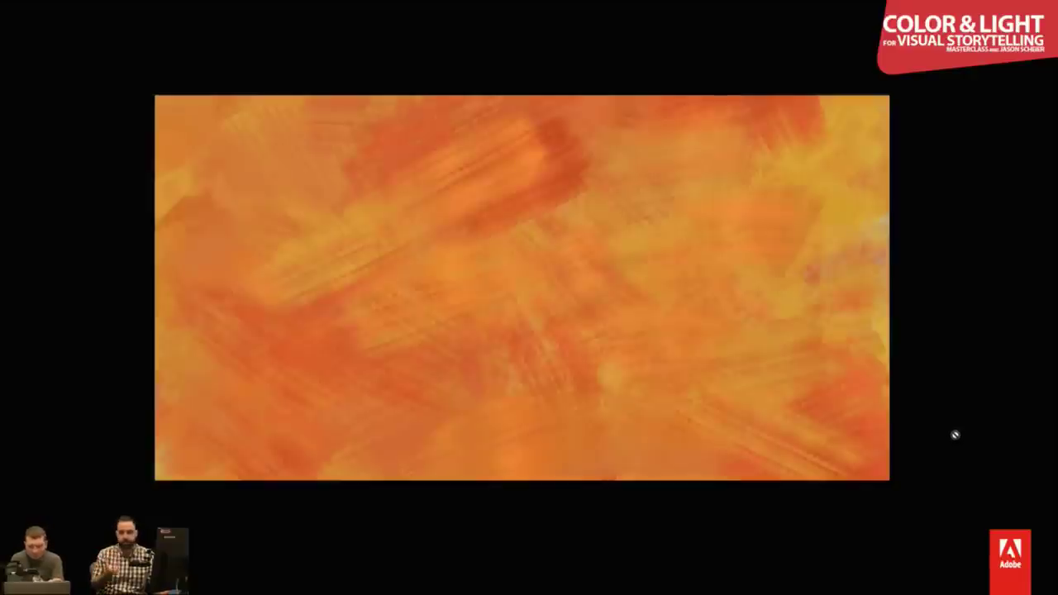
- Show Layers 1 and 2 again, toggling Layer 2 to compare, and return to standard screen mode
key(Tab)
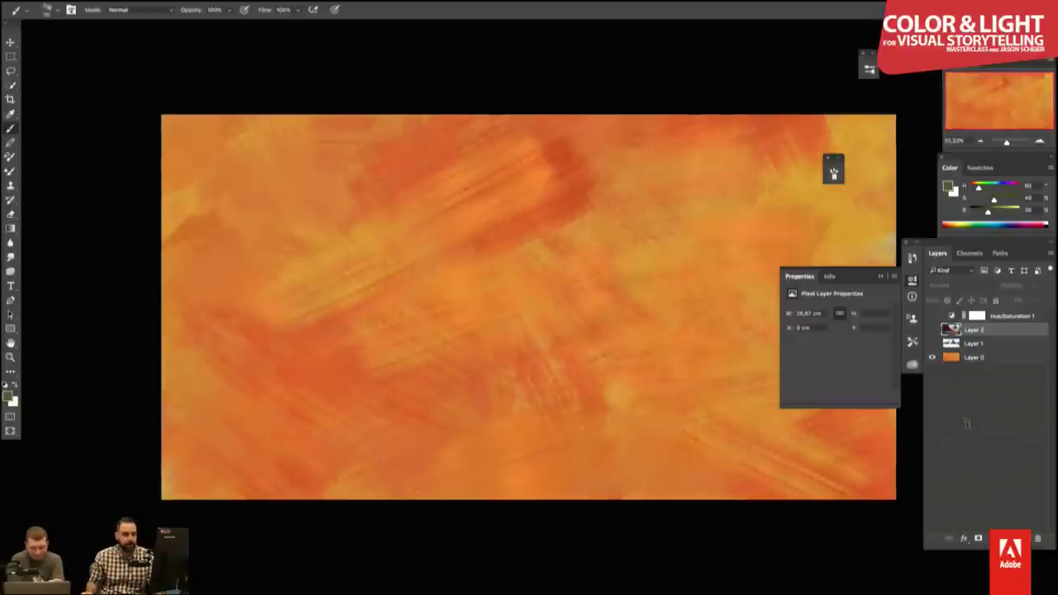
click(932, 343)
drag(498, 444, 441, 440)
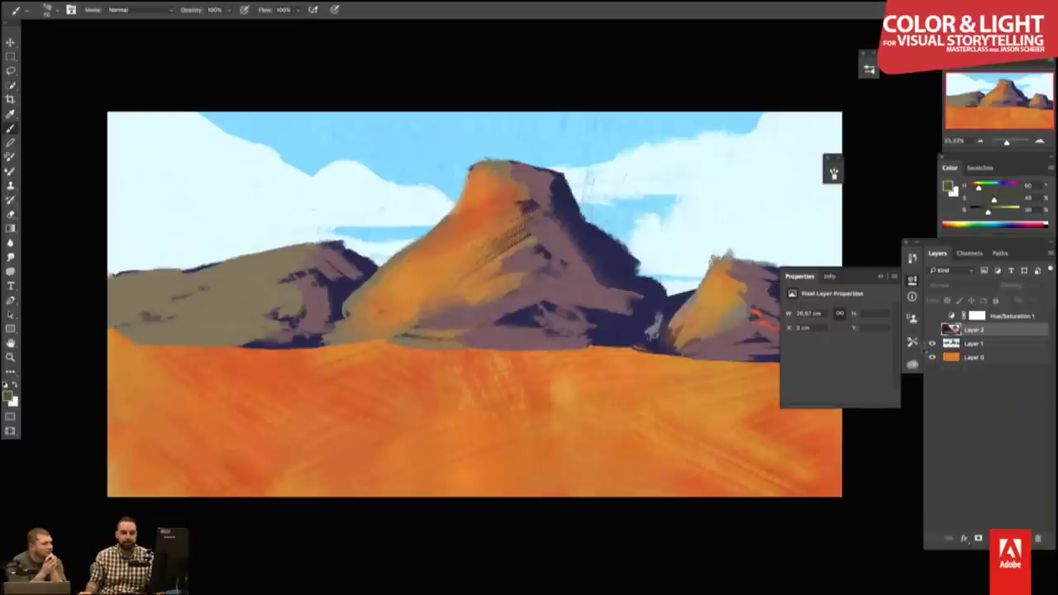
click(932, 330)
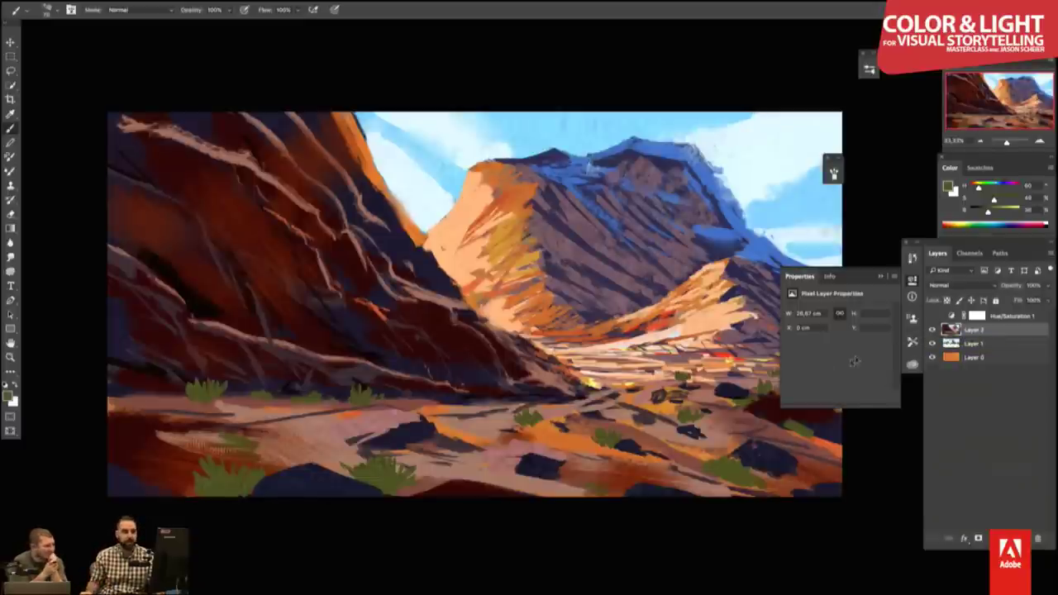
click(932, 329)
click(932, 330)
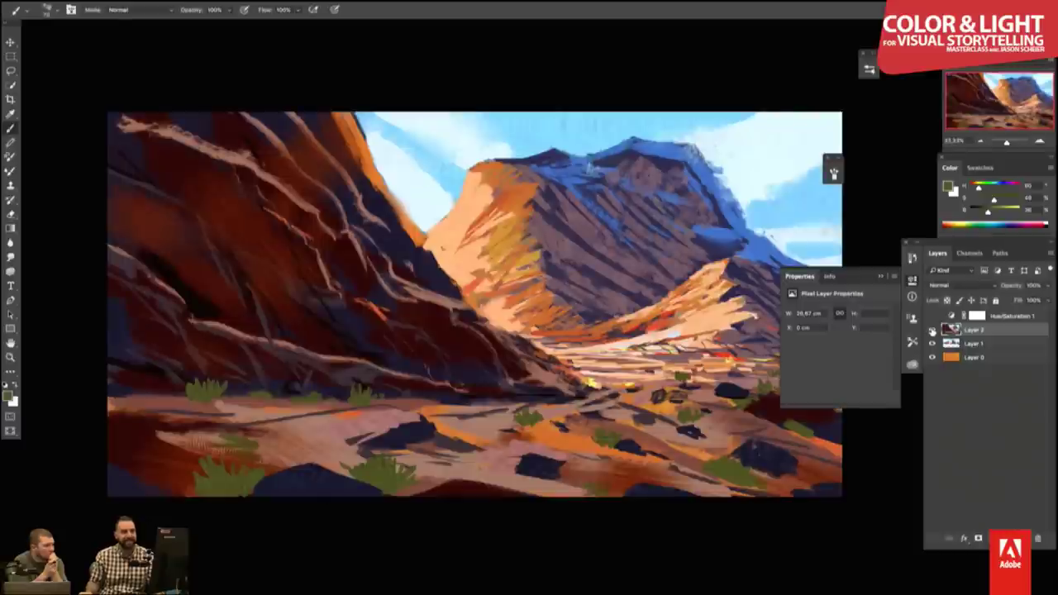
key(Tab)
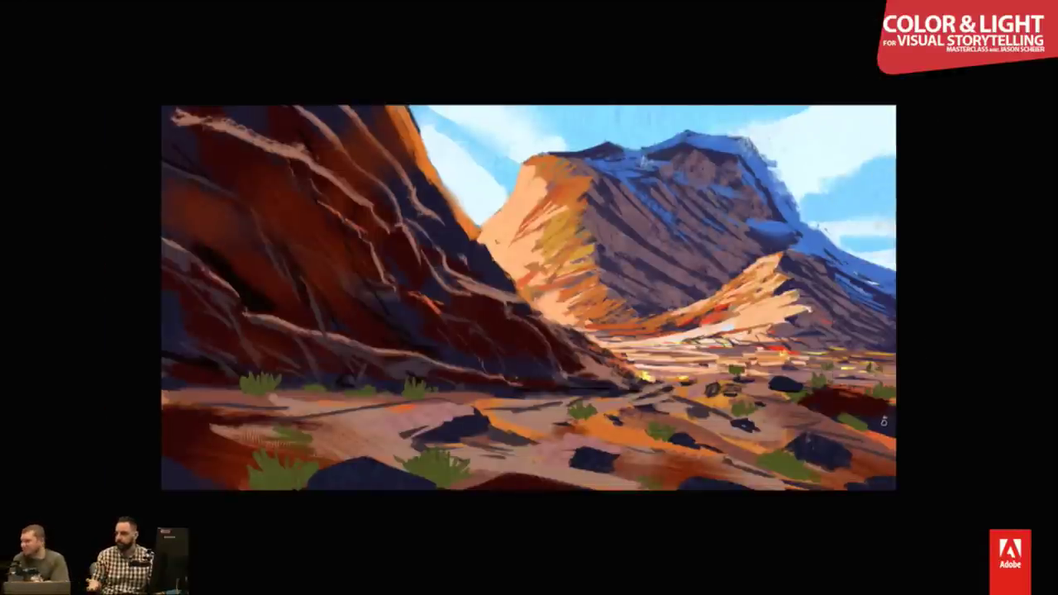
key(Tab)
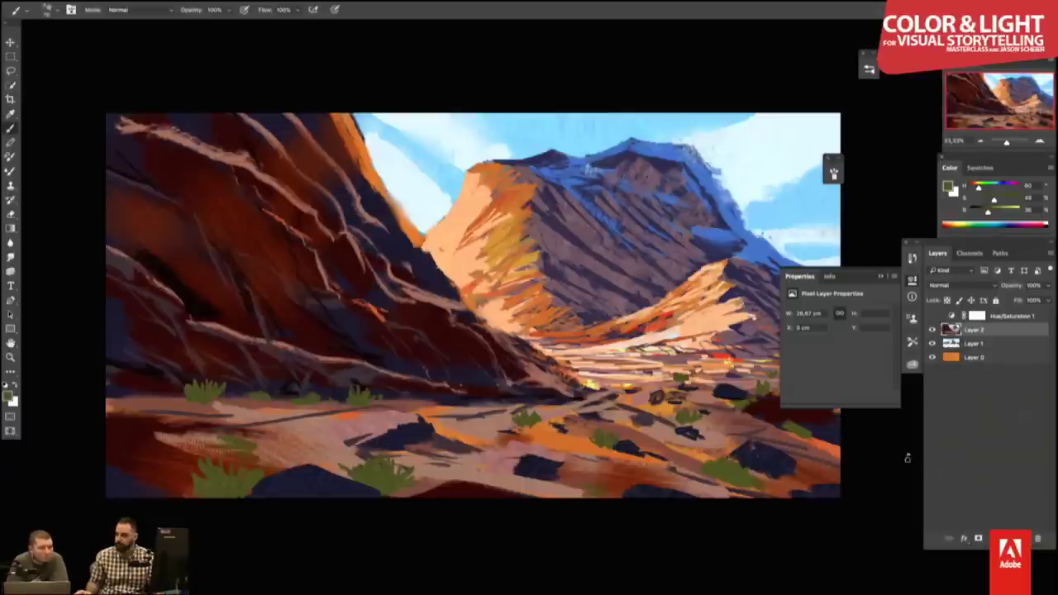
key(f)
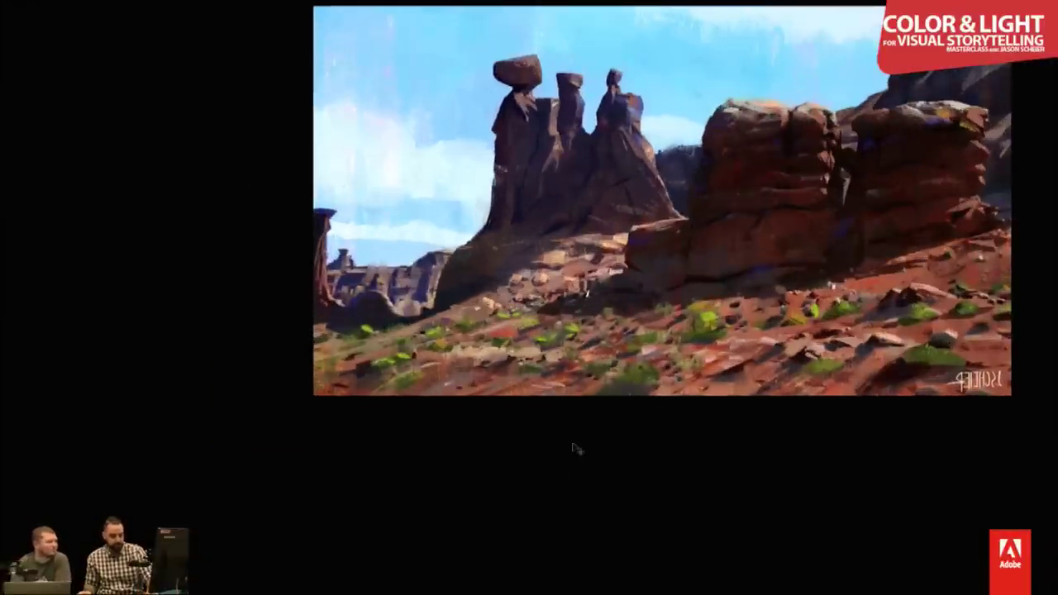
- Flip the canvas and paint dark purple strokes sampled from the sunlit central mountain
key(h)
drag(666, 272, 603, 318)
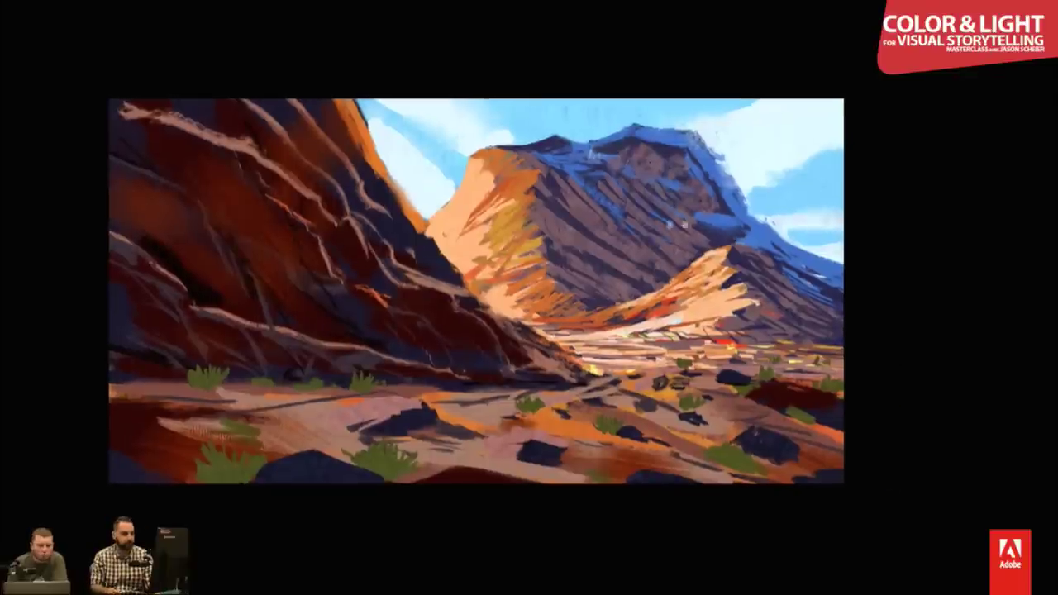
alt+click(535, 222)
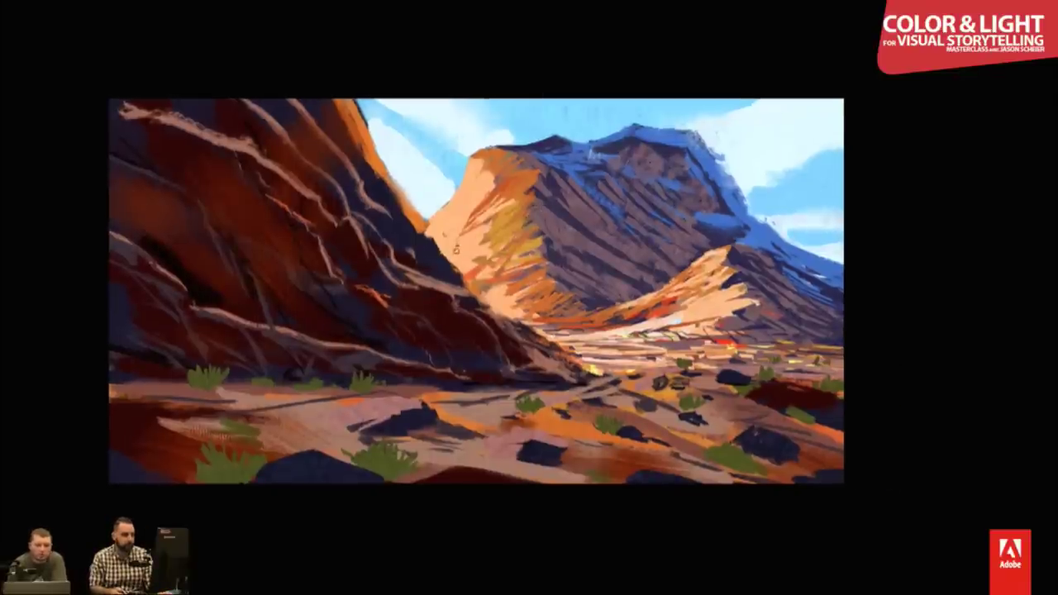
drag(496, 232, 537, 196)
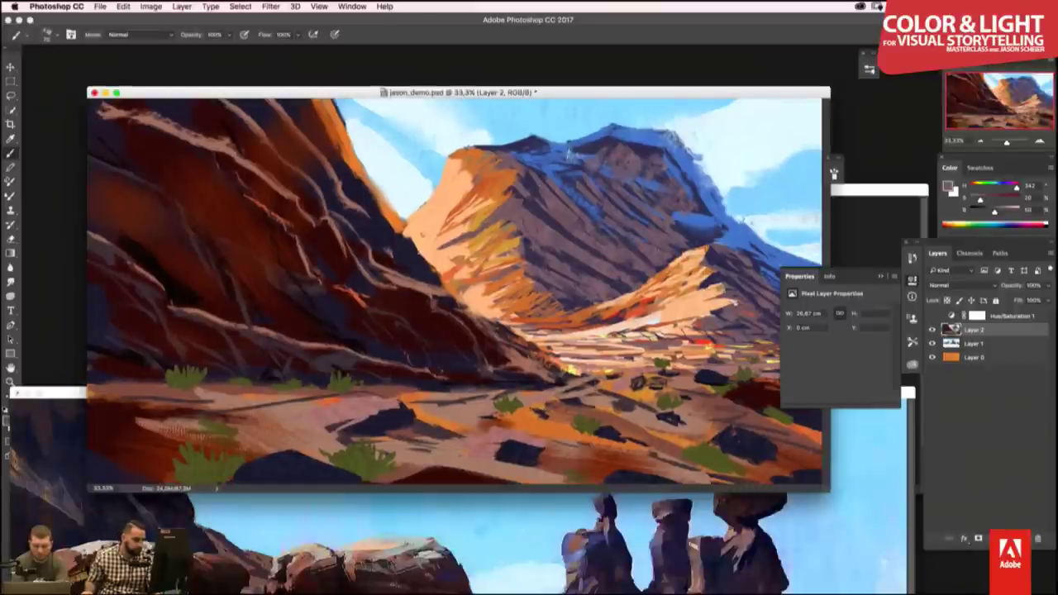
- Move the rock-spires painting's window over the canyon painting and launch Safari
click(497, 389)
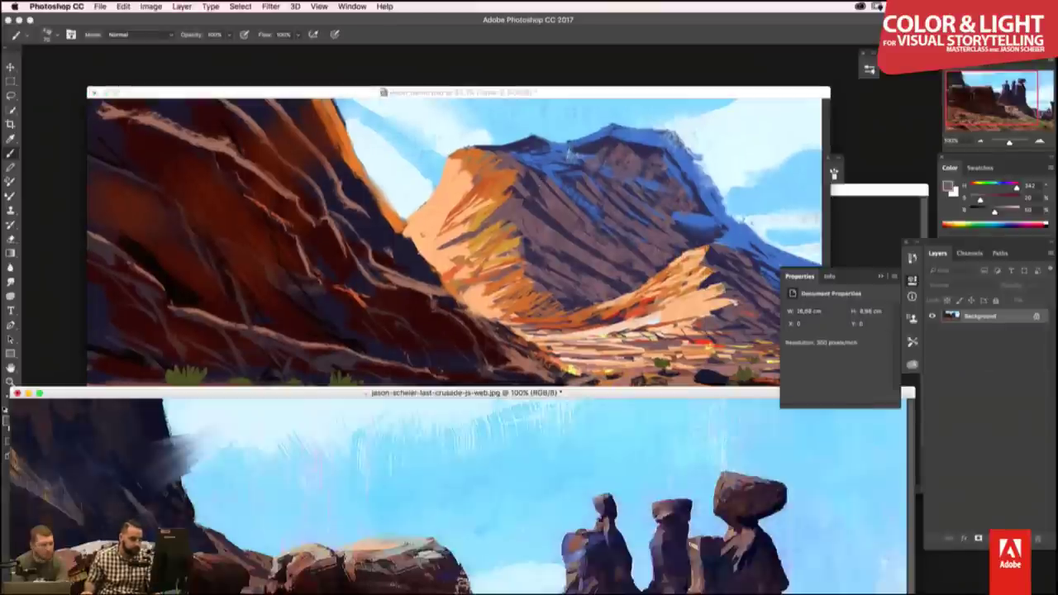
drag(497, 389, 554, 59)
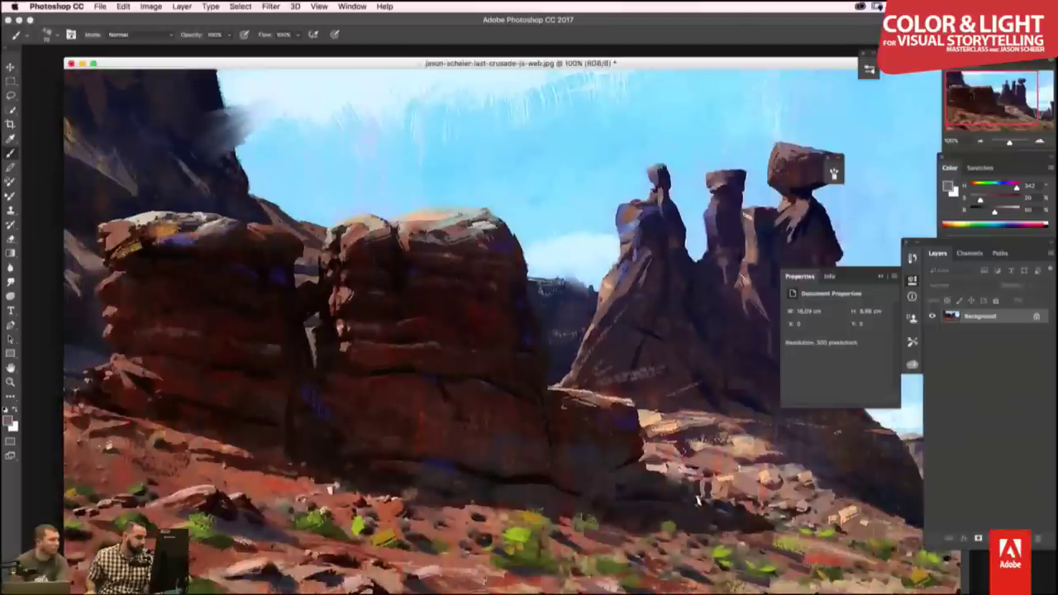
click(256, 582)
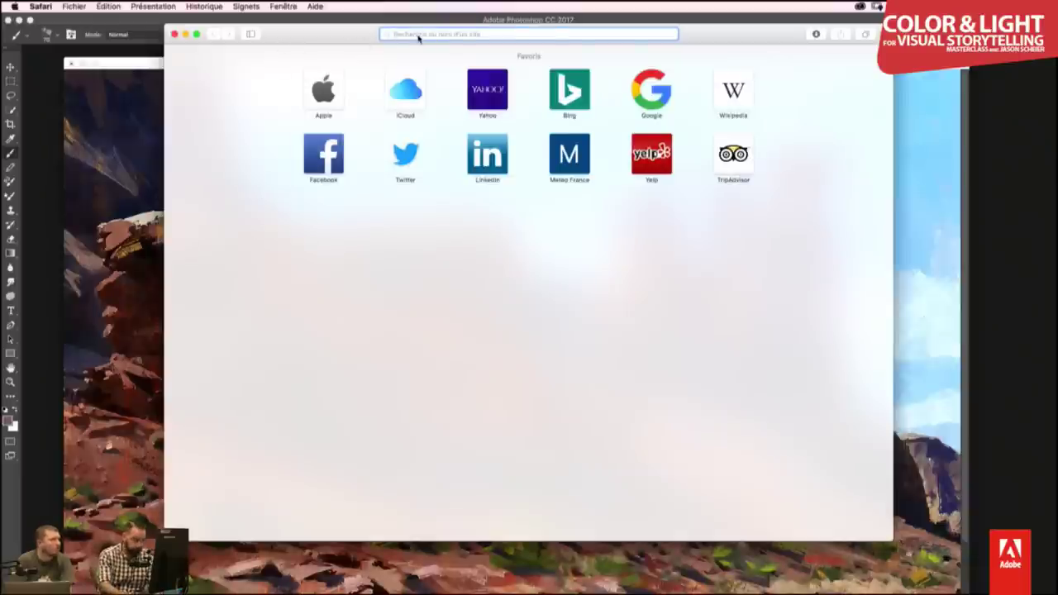
- Enter parallaxinfinite.com in Safari's address bar, correcting typos, and load the site
text(www.)
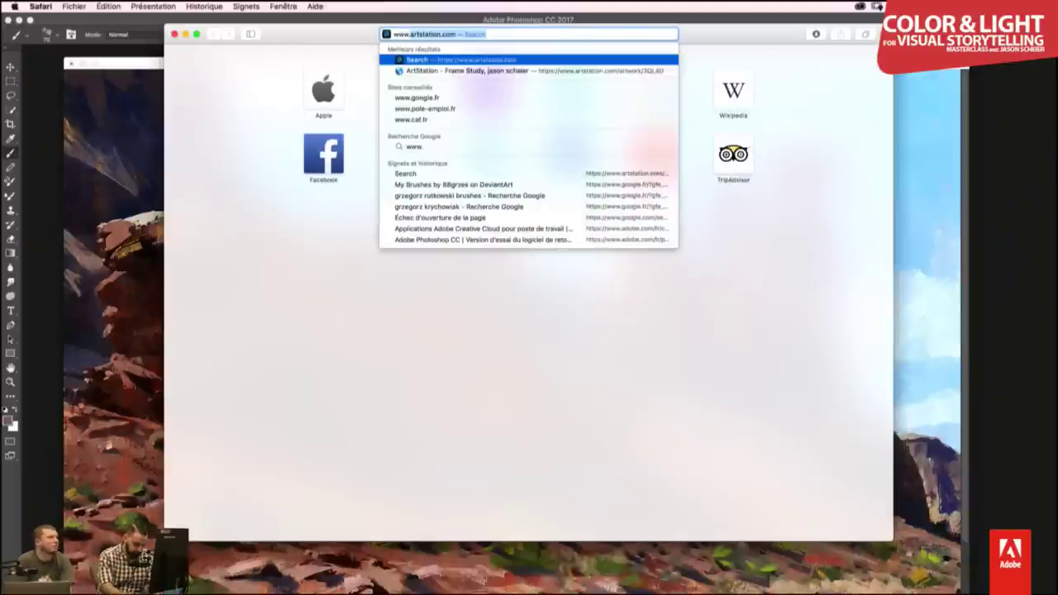
text(para)
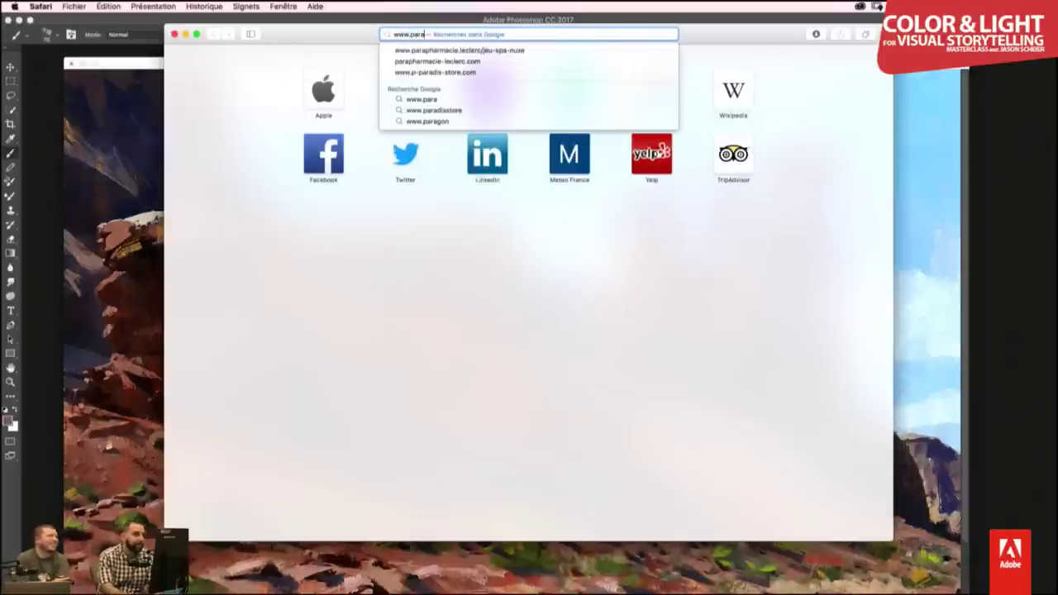
text(;)
key(BackSpace)
text(llax)
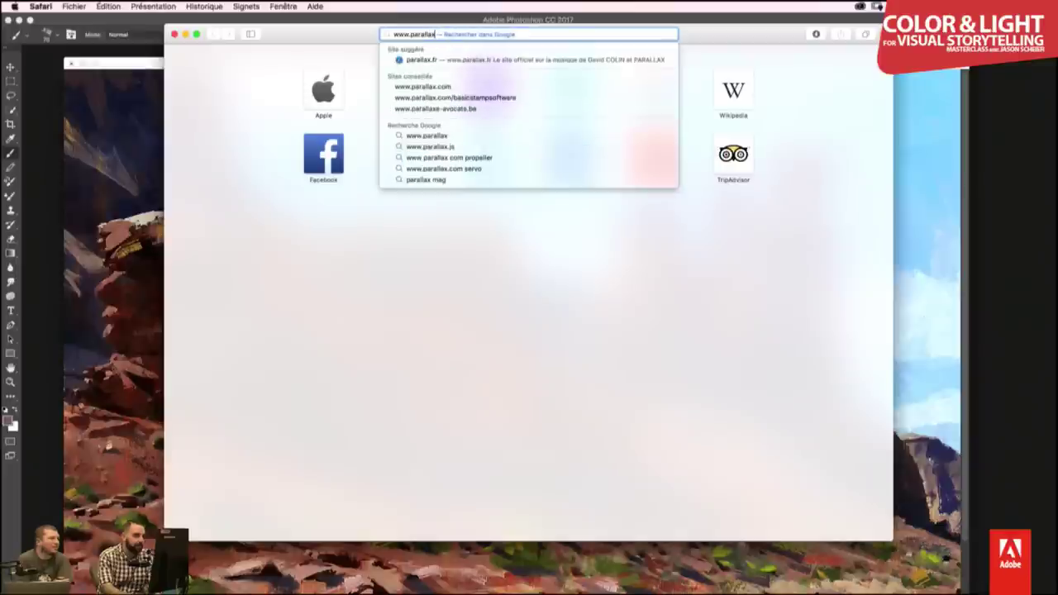
text(infite.c)
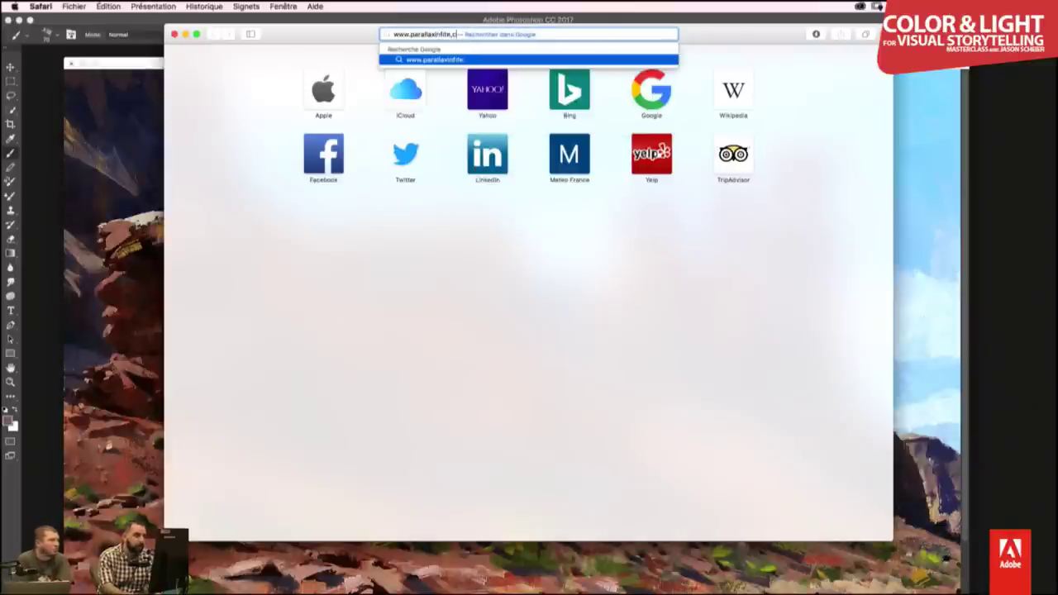
text(,cio)
key(BackSpace)
key(BackSpace)
key(BackSpace)
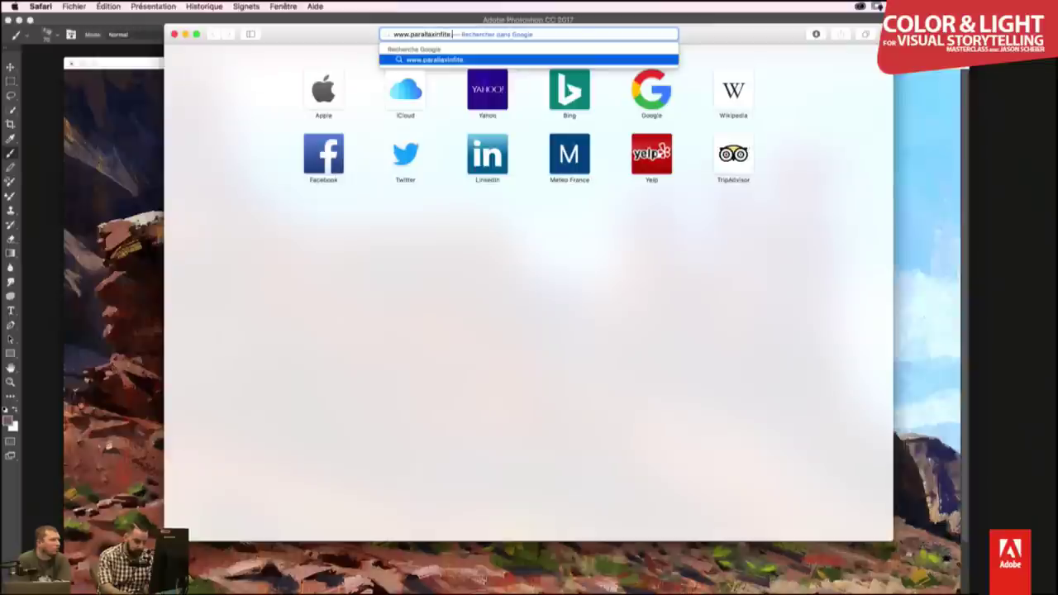
text(.com)
key(BackSpace)
key(BackSpace)
key(BackSpace)
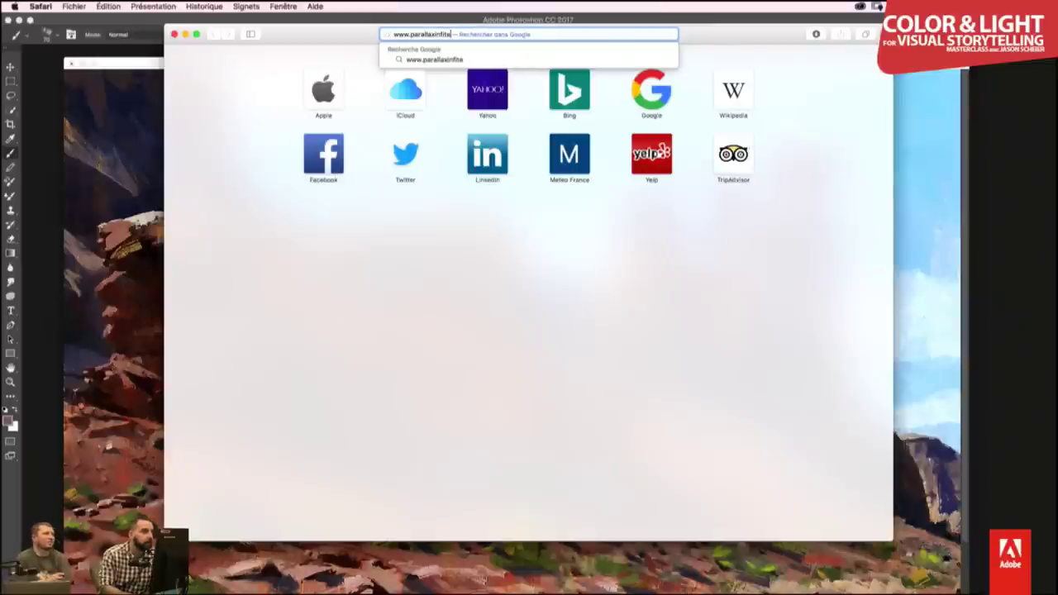
key(BackSpace)
key(BackSpace)
key(BackSpace)
text(f)
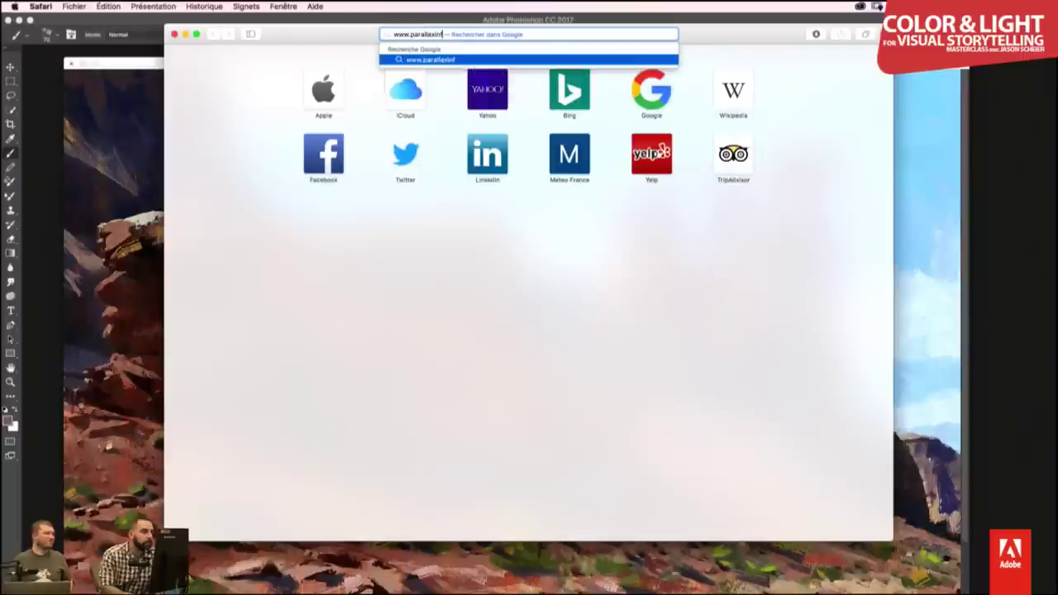
text(inite.)
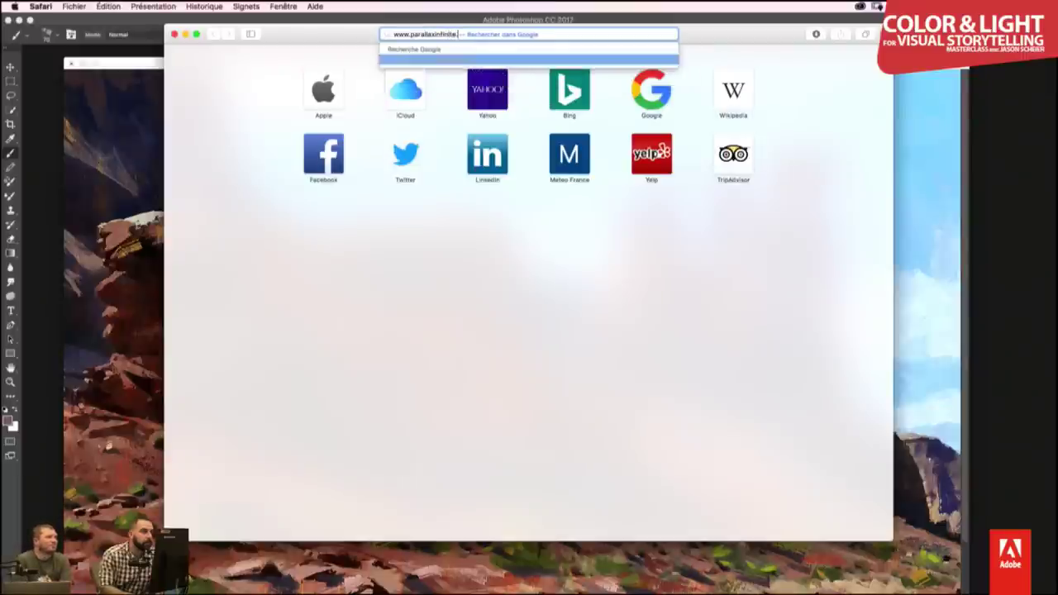
text(com)
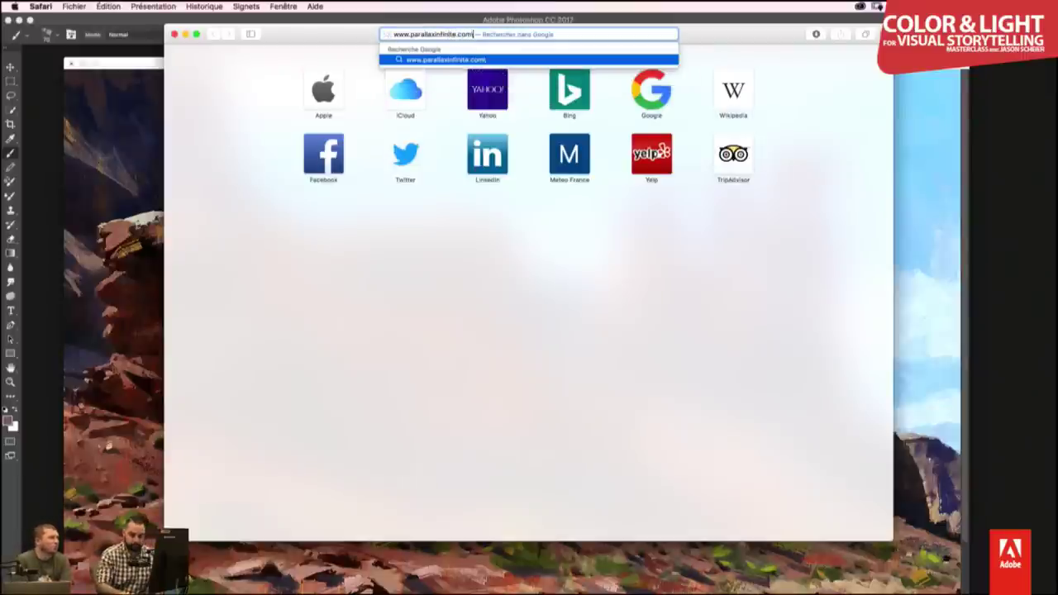
key(Return)
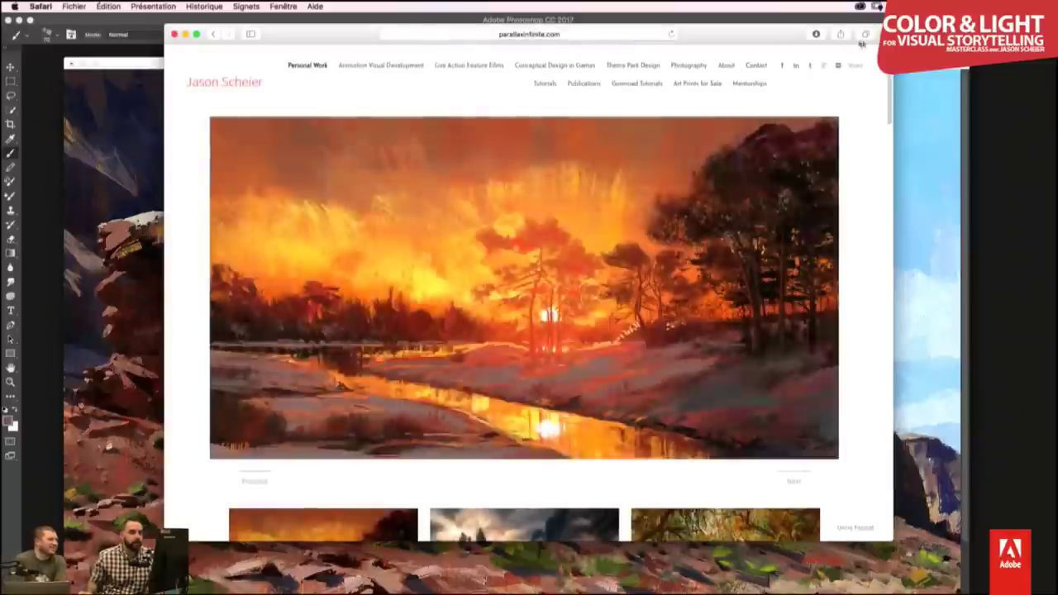
- Make Safari full screen and go to the Animation Visual Development Home page
click(196, 34)
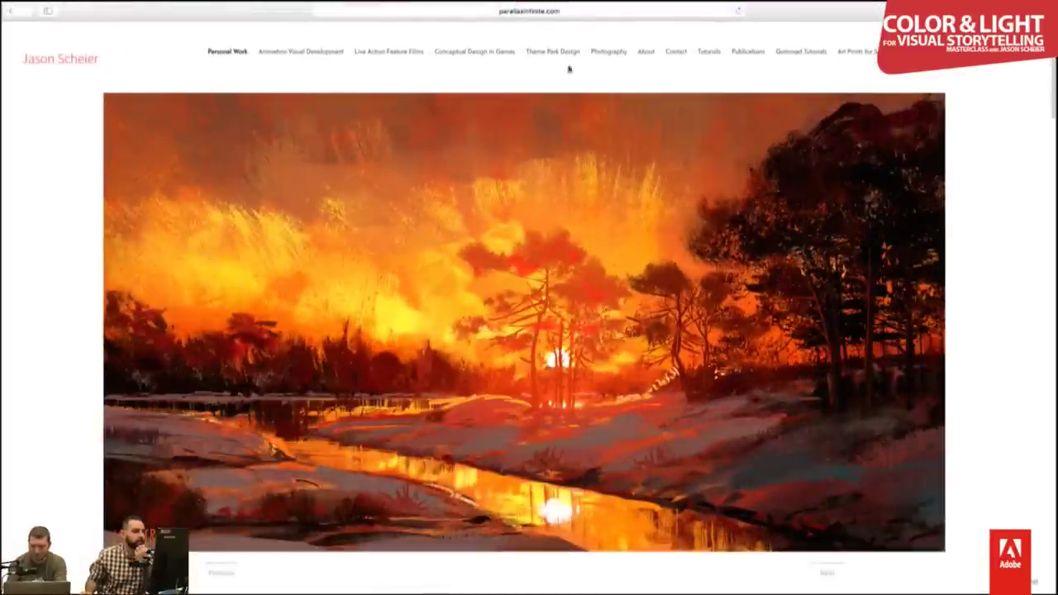
mouse_move(381, 65)
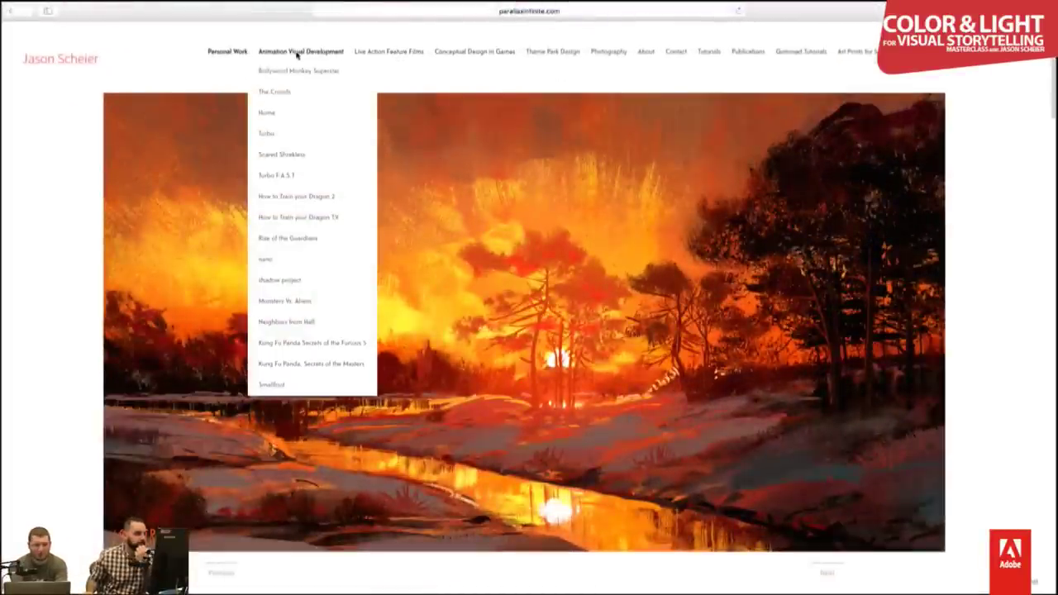
click(266, 113)
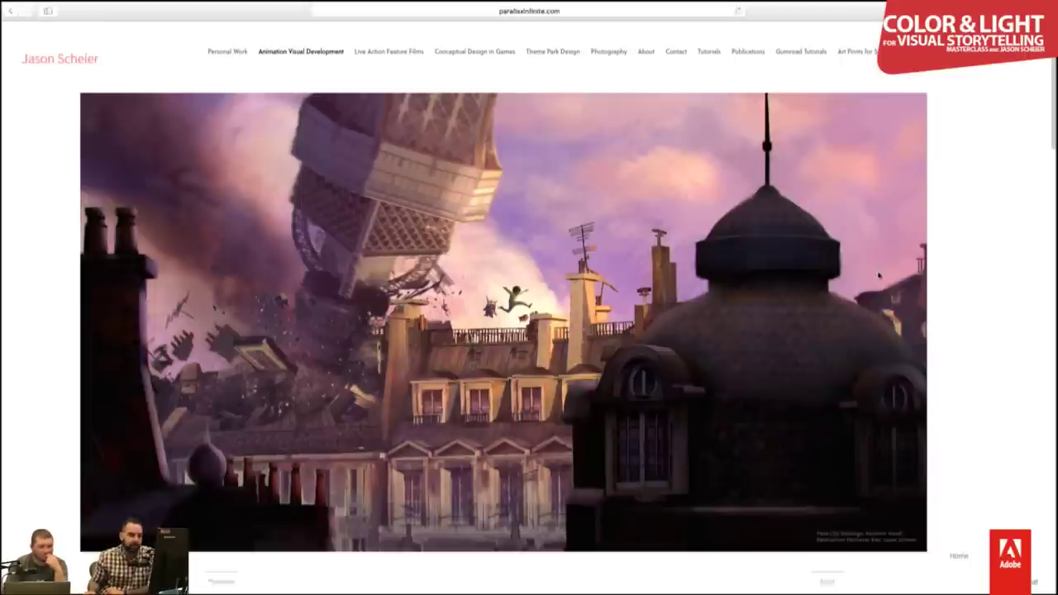
- Scroll the Home gallery and open the lamp-tower design sheet of rooftop antenna towers full size
drag(1053, 139, 1053, 197)
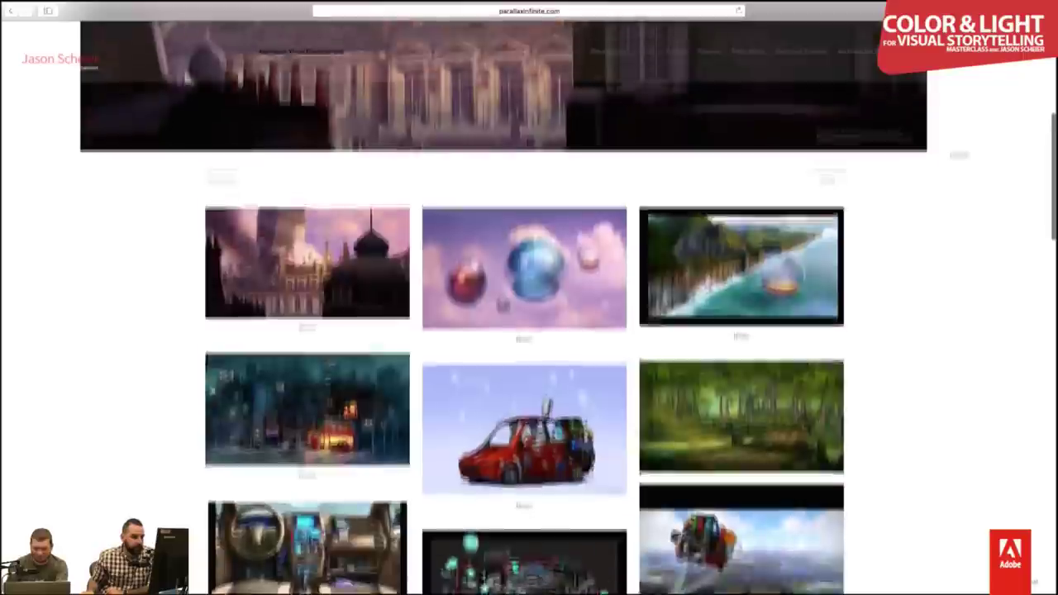
scroll(529, 330, down, 3)
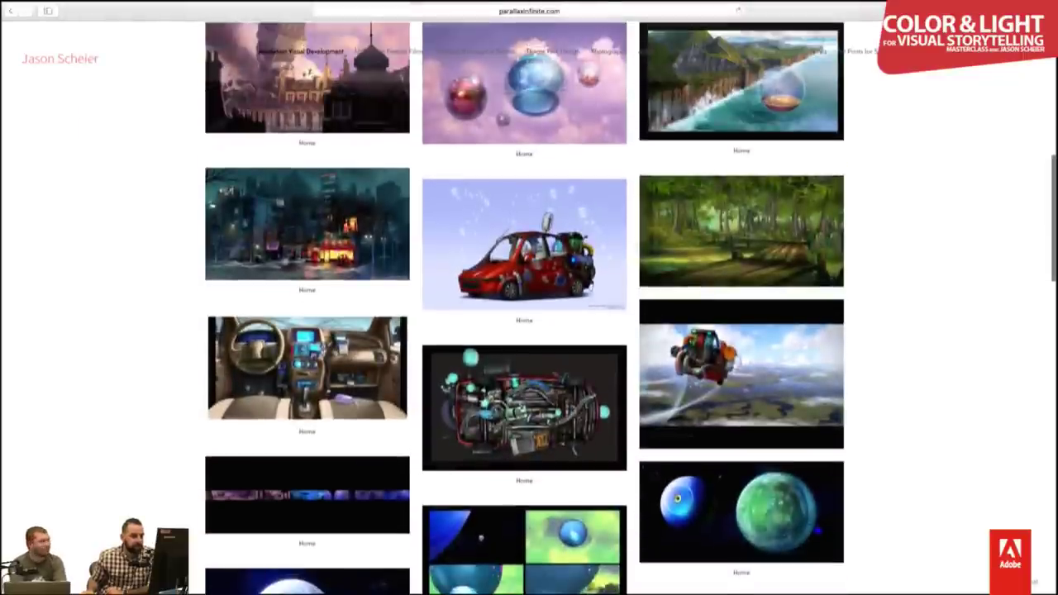
scroll(513, 285, up, 3)
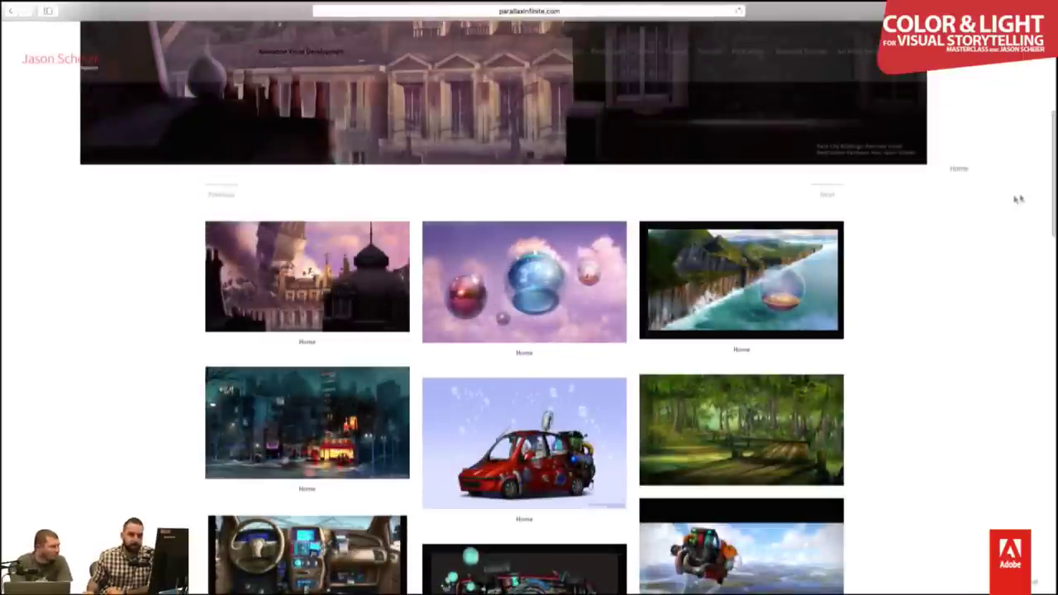
scroll(529, 331, down, 10)
scroll(524, 331, down, 5)
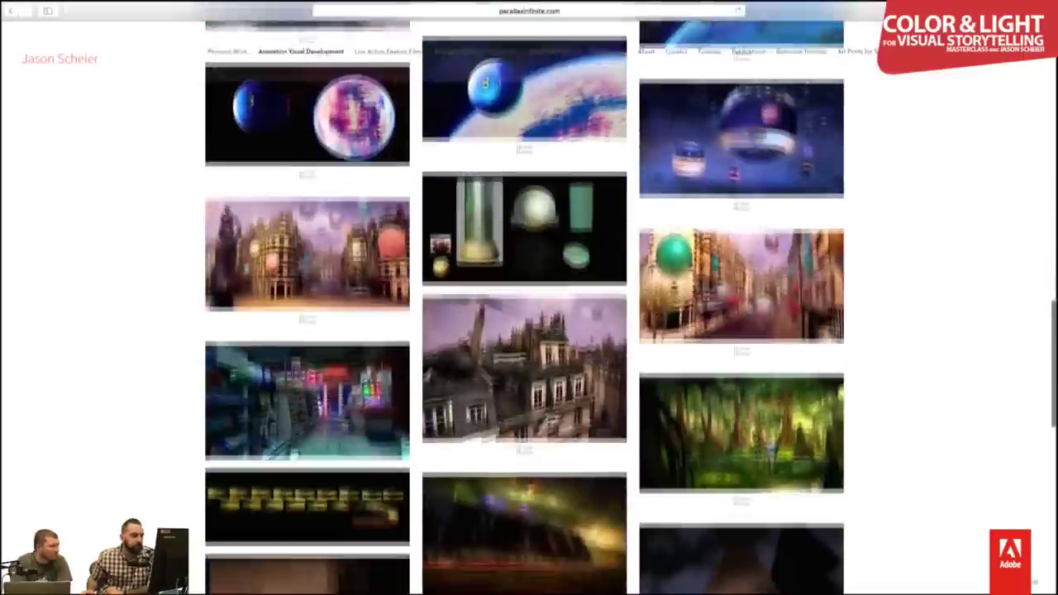
scroll(524, 331, down, 1)
scroll(524, 331, down, 2)
scroll(524, 331, down, 2)
scroll(1018, 500, down, 2)
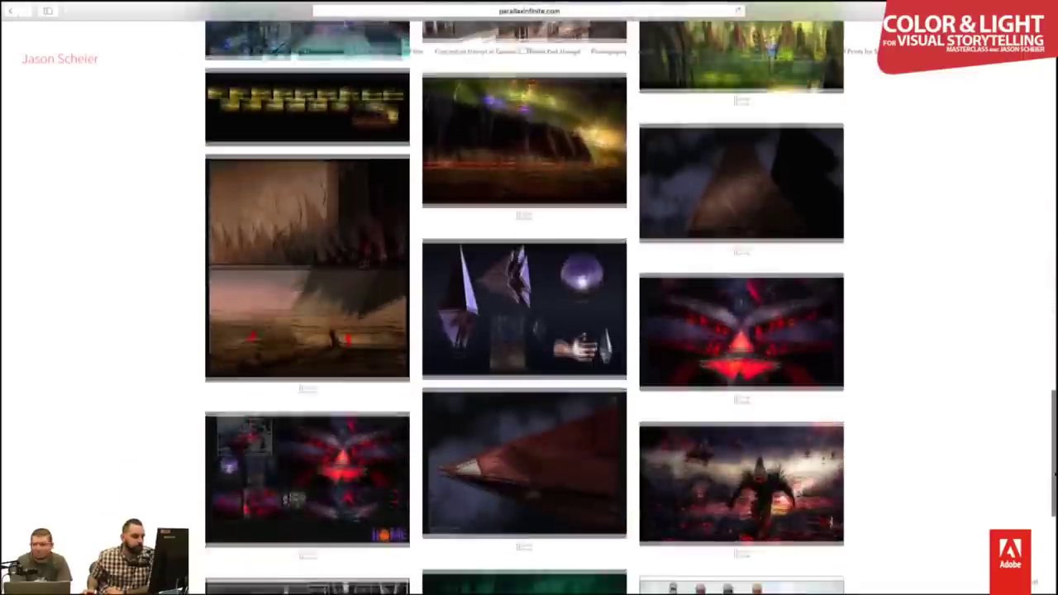
scroll(1018, 500, down, 2)
scroll(1019, 500, down, 2)
scroll(1018, 500, down, 1)
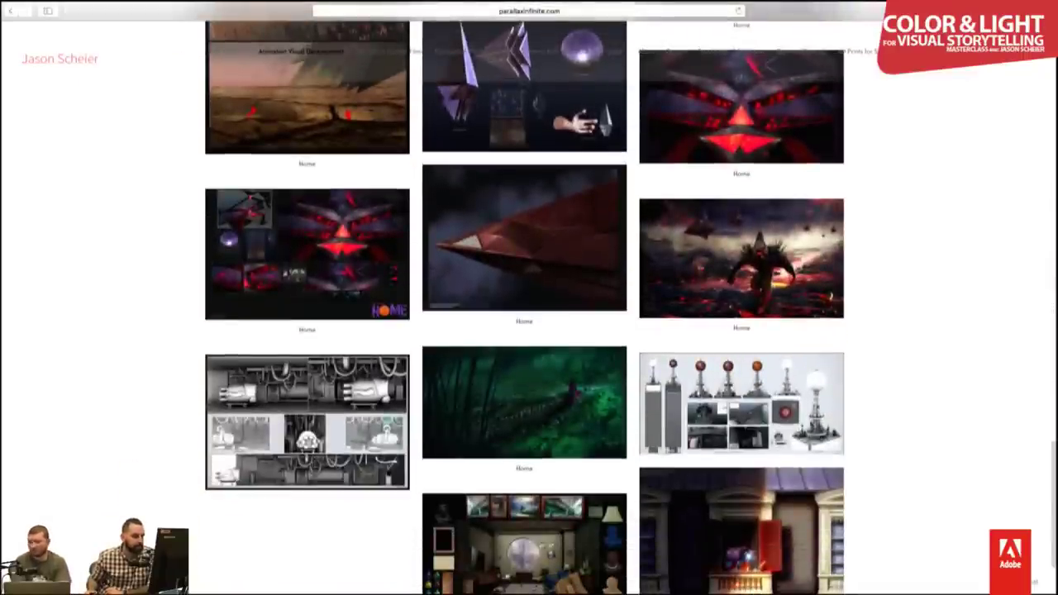
click(752, 420)
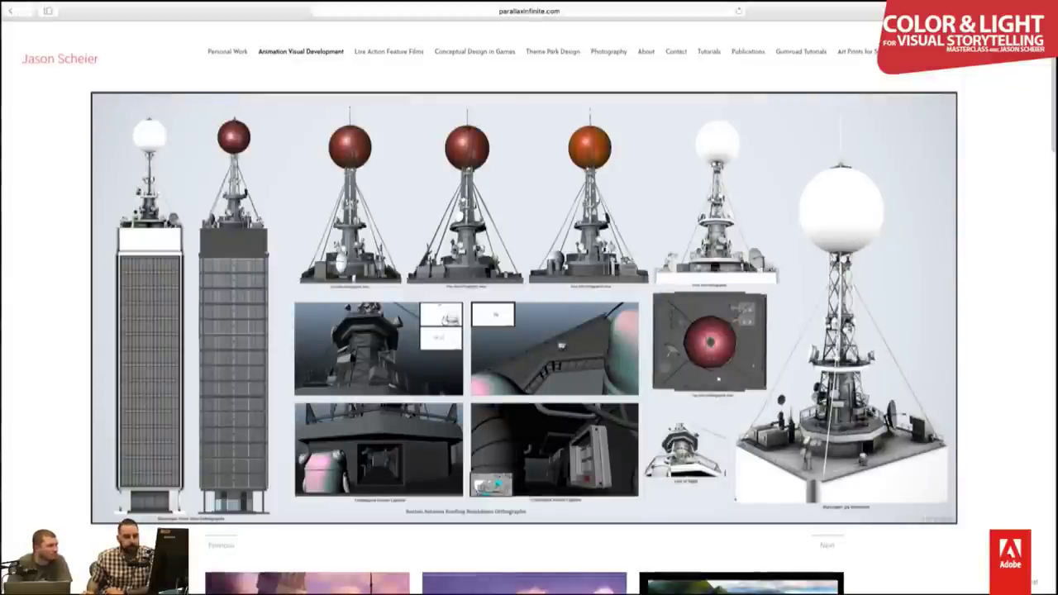
- Advance the gallery twice to the purple character at a red-shuttered window
click(940, 327)
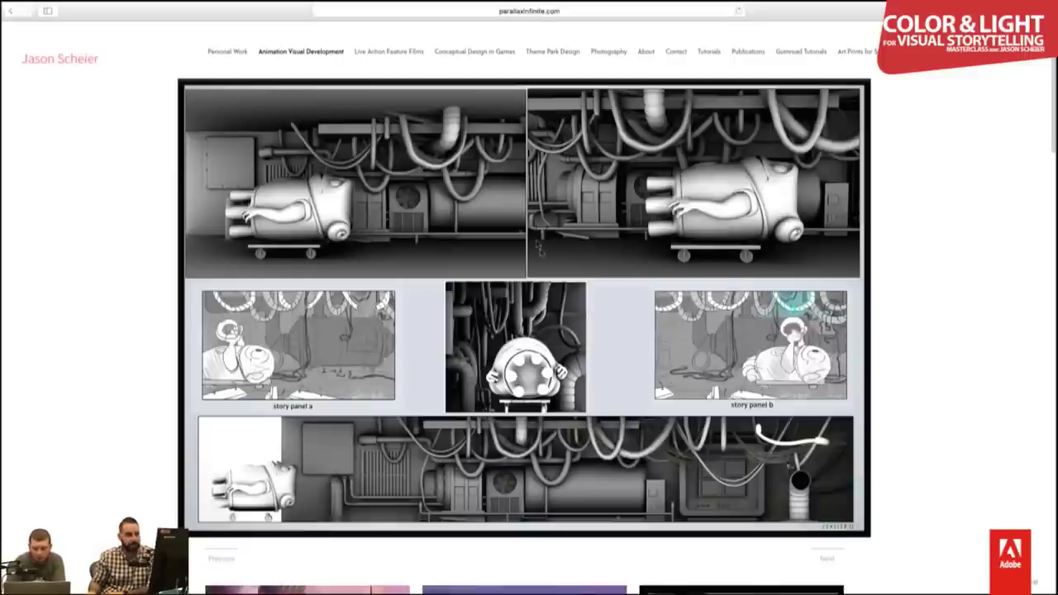
click(845, 382)
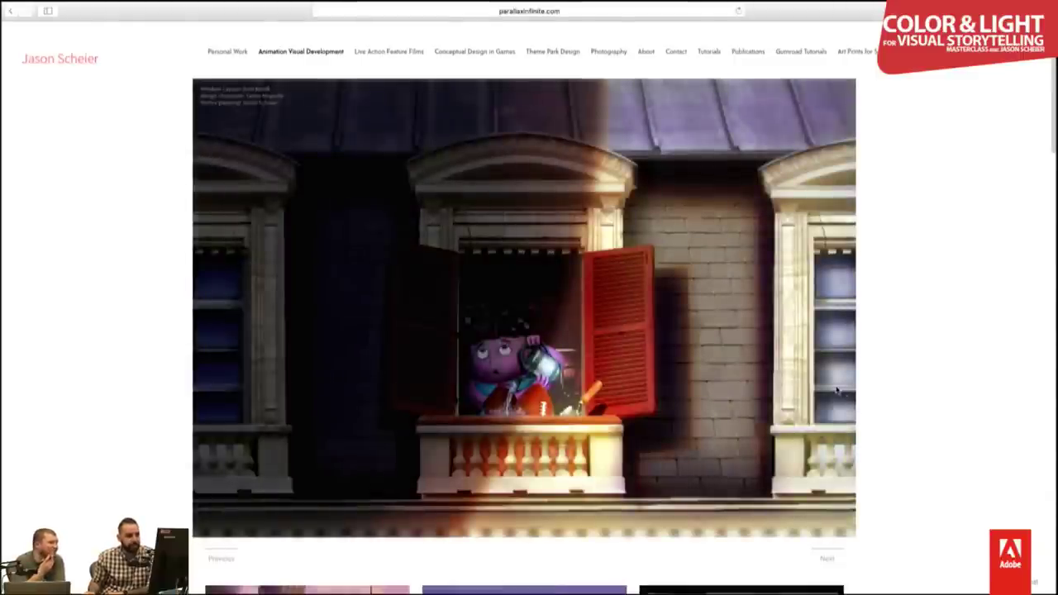
- Page past the floating bubbles and cliffside coast paintings, then return to parallaxinfinite.com's home page
click(837, 390)
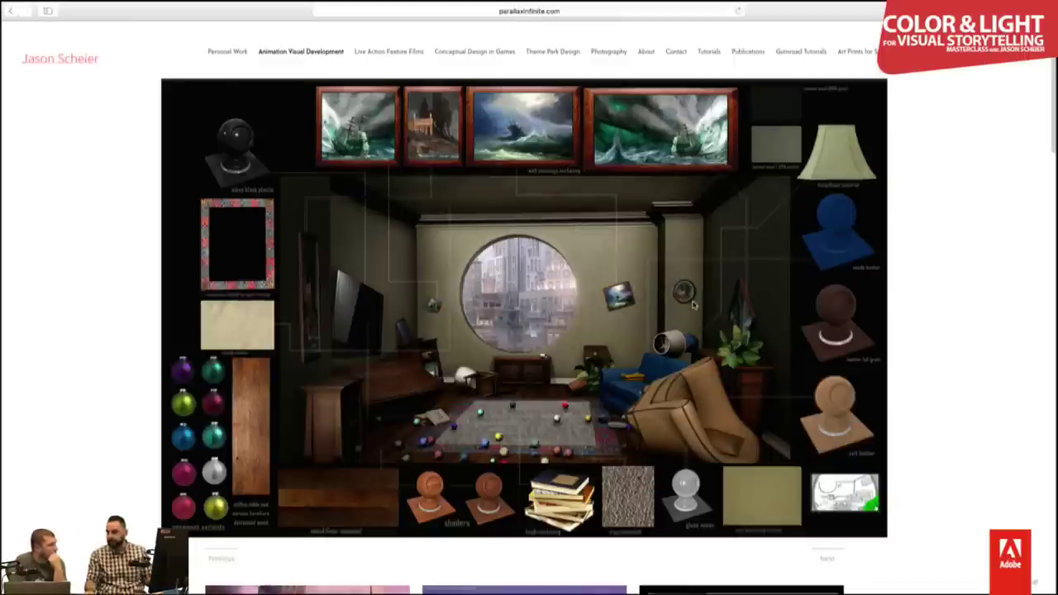
click(699, 290)
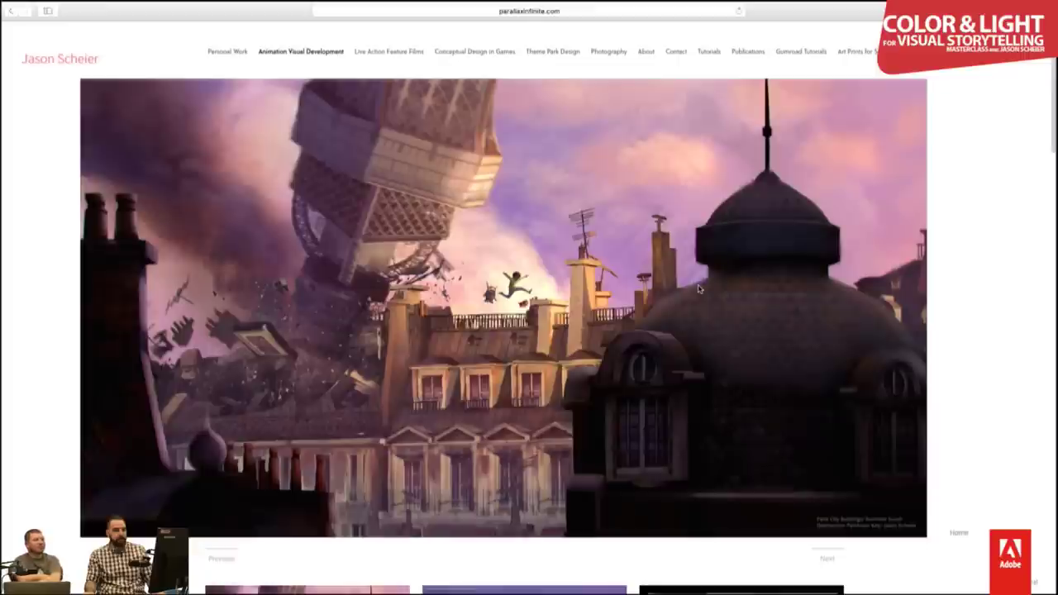
click(848, 288)
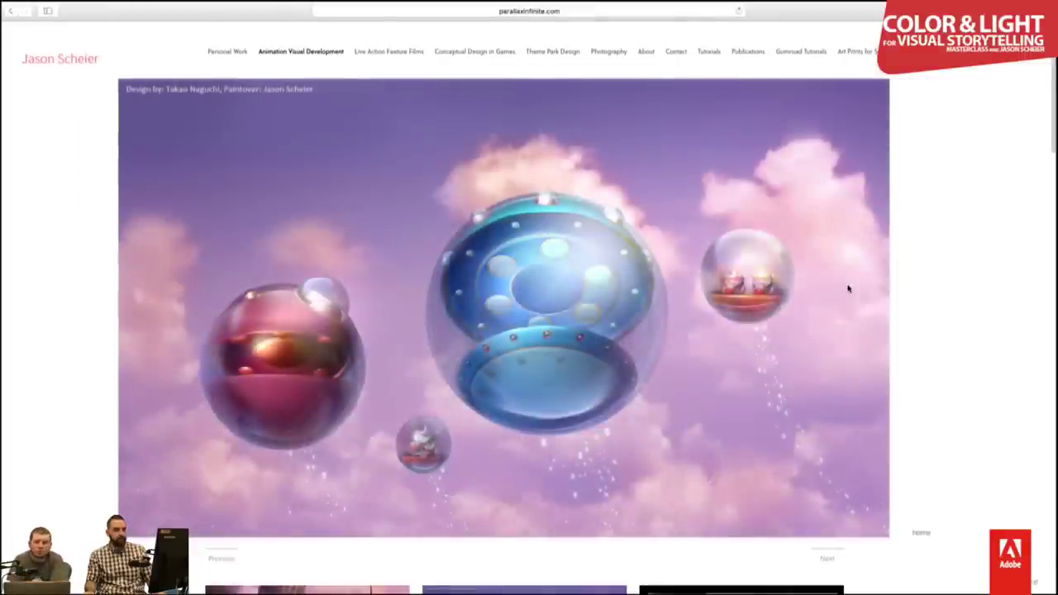
click(848, 287)
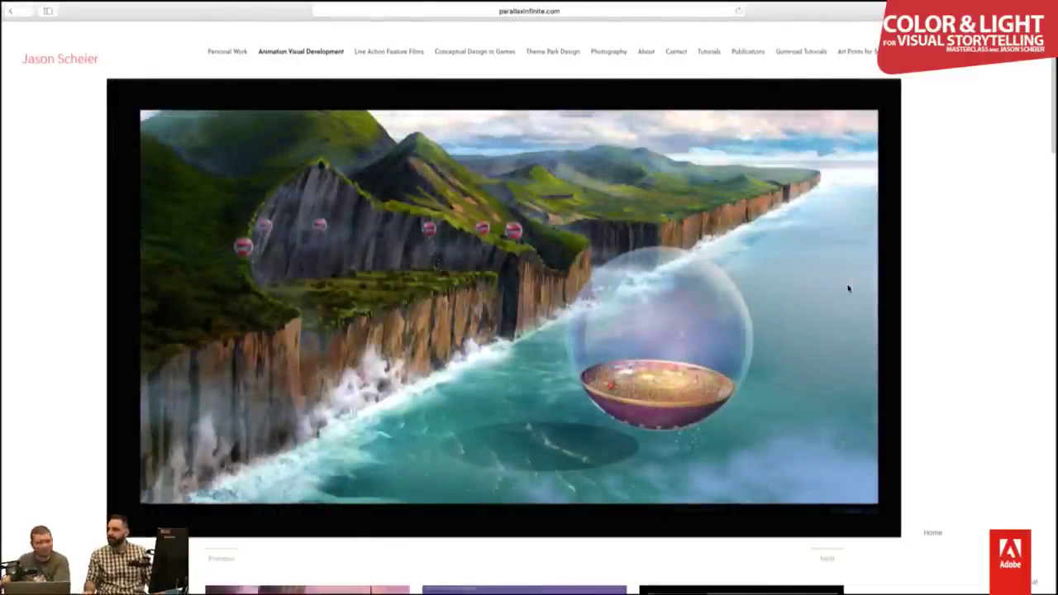
click(81, 63)
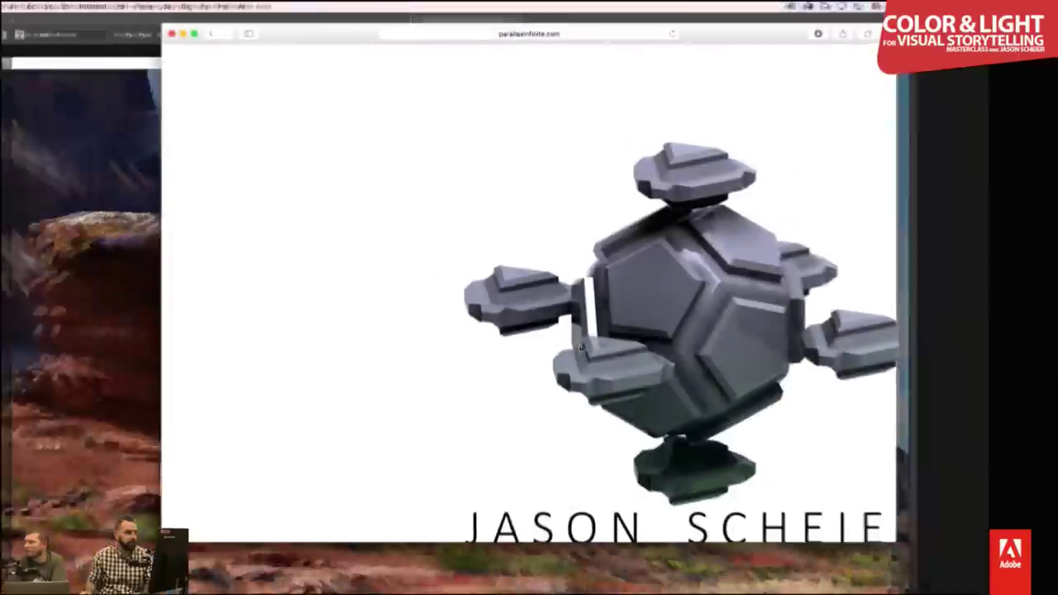
- Bring Photoshop forward and make jason_demo.psd the active document
key(super+Tab)
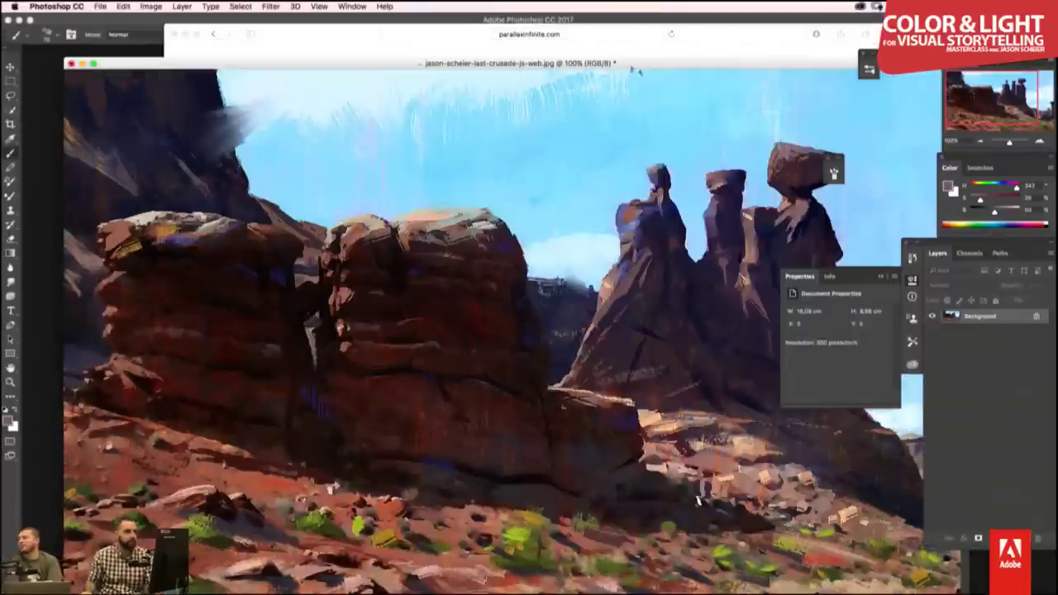
key(ctrl+Tab)
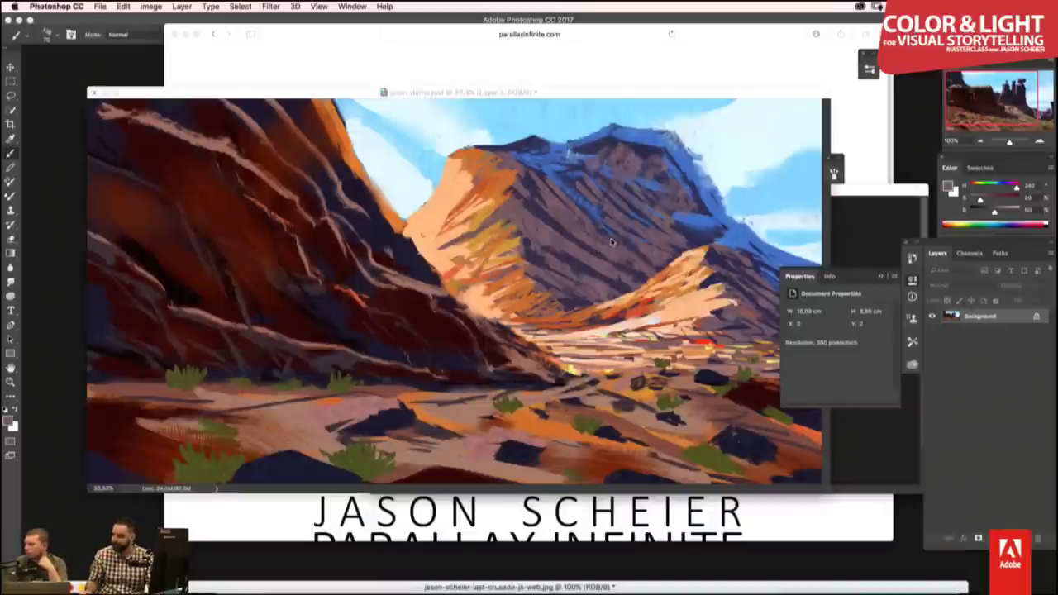
click(565, 224)
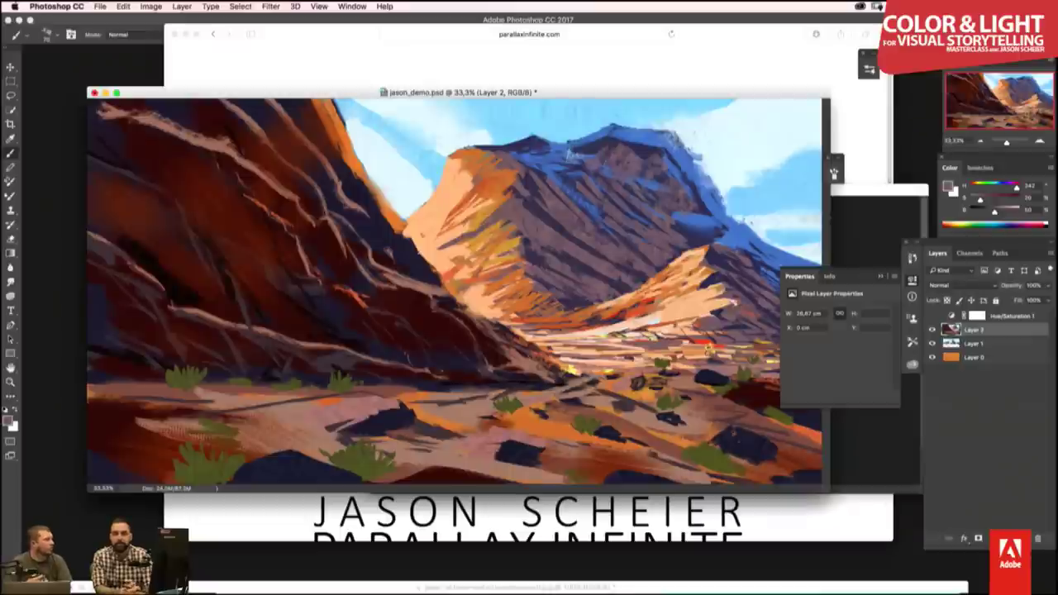
scroll(569, 153, down, 1)
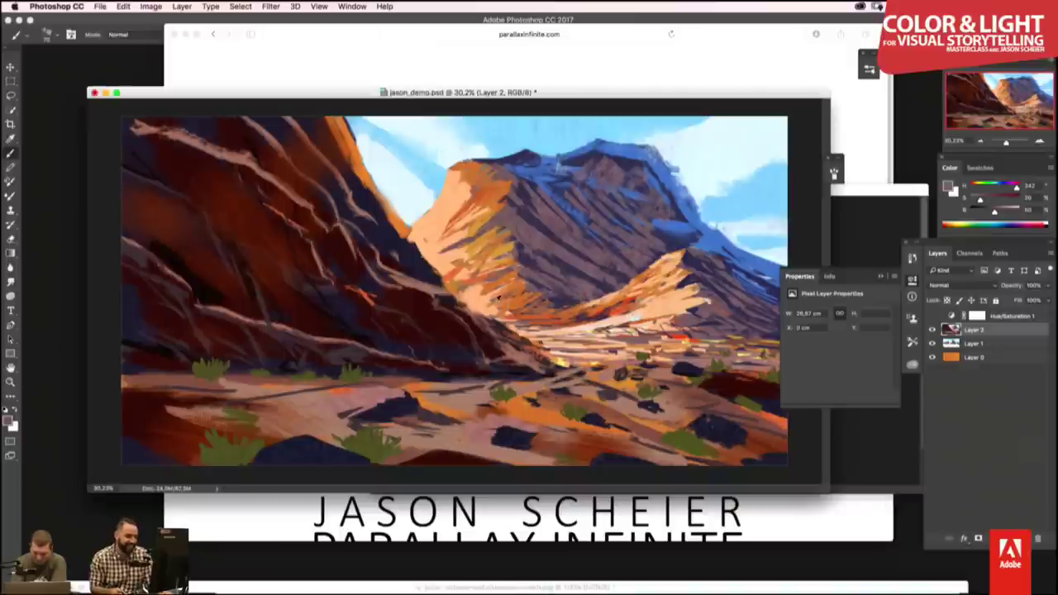
- Sample a peach tone, paint light orange highlights on the mountain peak, then sample its blue
alt+click(504, 301)
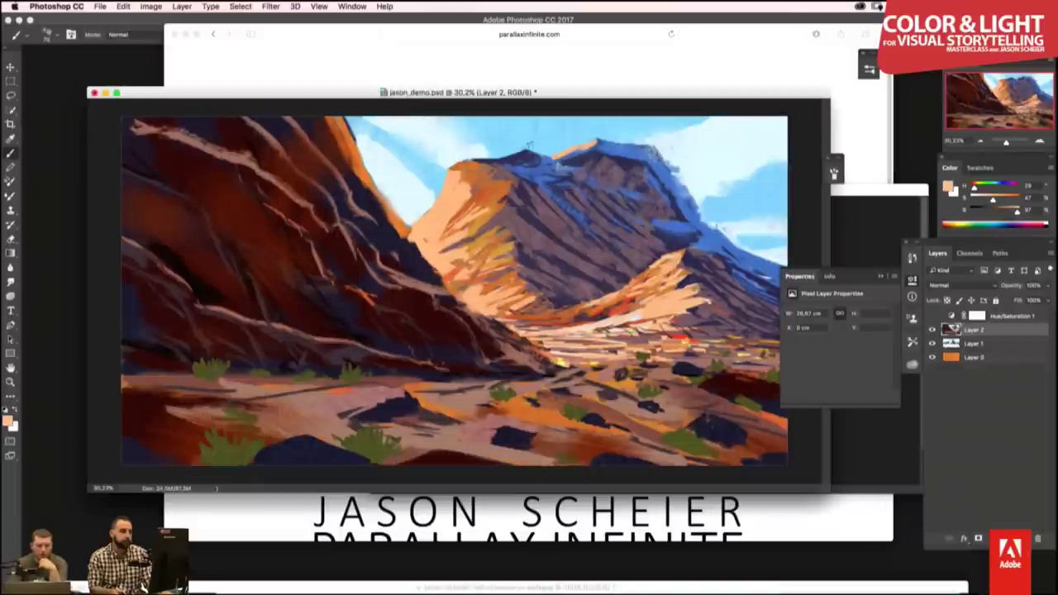
drag(524, 153, 451, 172)
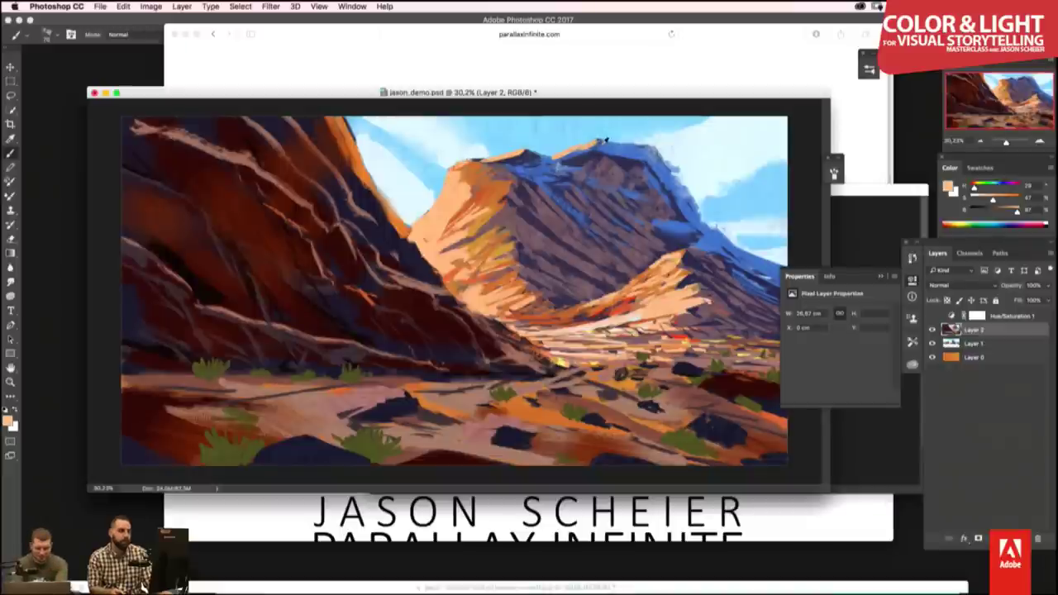
alt+click(606, 142)
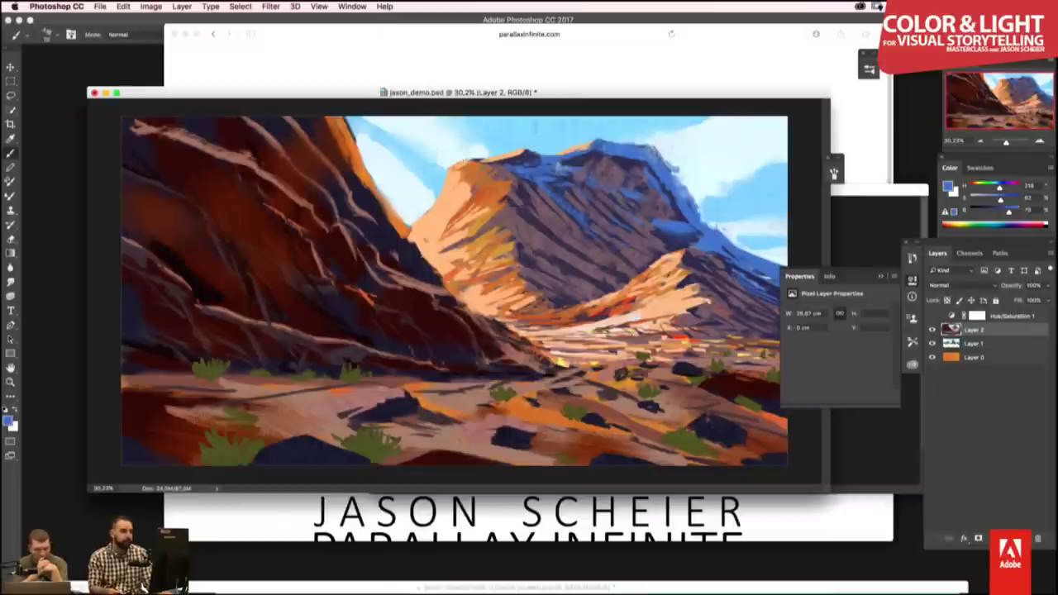
- Sample light peach and brush it over the mountain face and the blue at the peak
alt+click(480, 163)
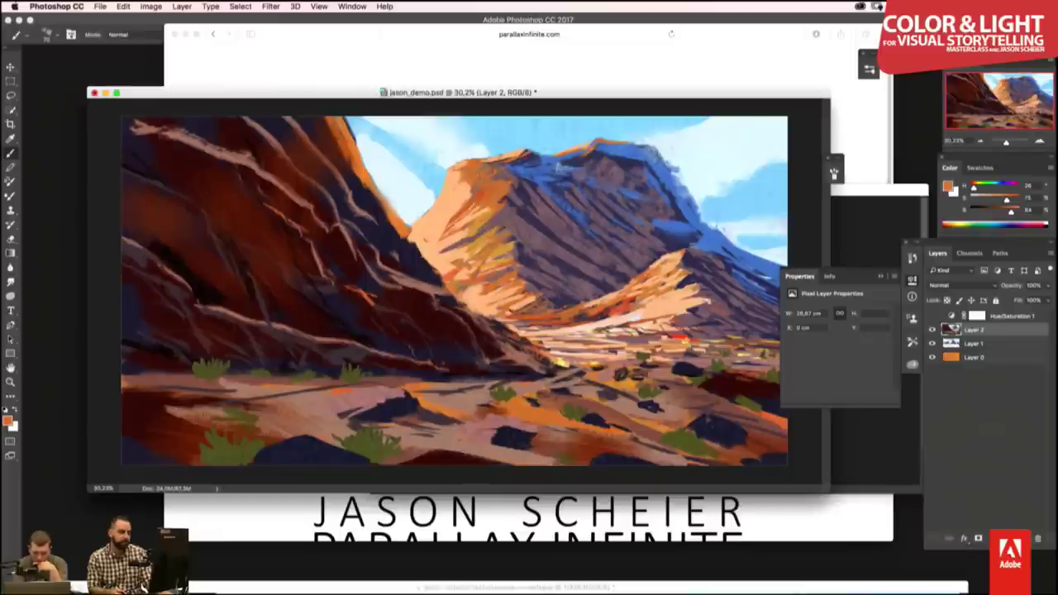
alt+click(463, 190)
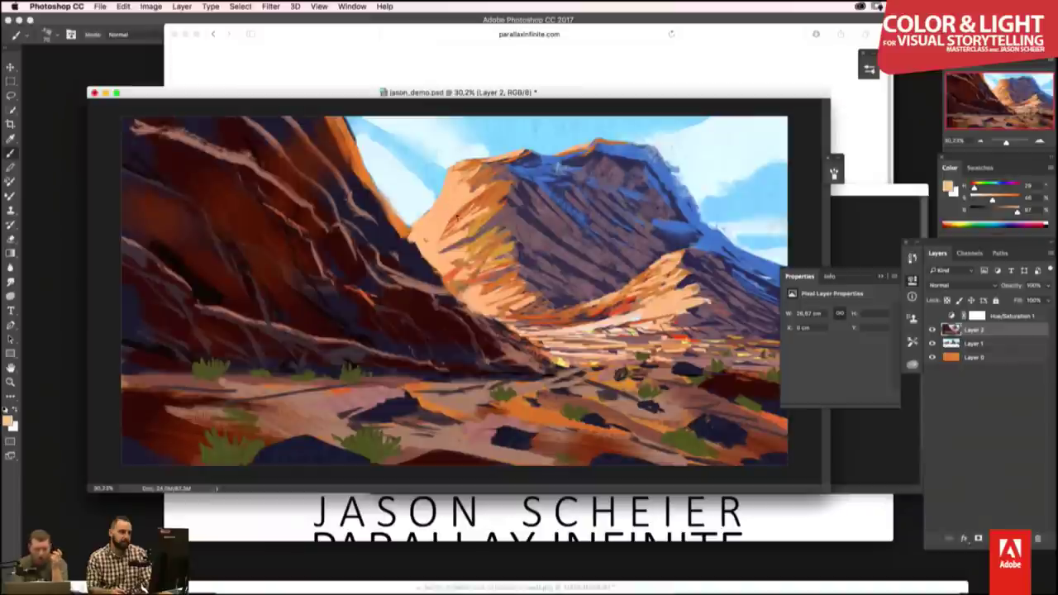
mouse_move(450, 232)
mouse_down()
mouse_move(487, 195)
mouse_move(483, 211)
mouse_move(468, 223)
mouse_move(491, 185)
mouse_up()
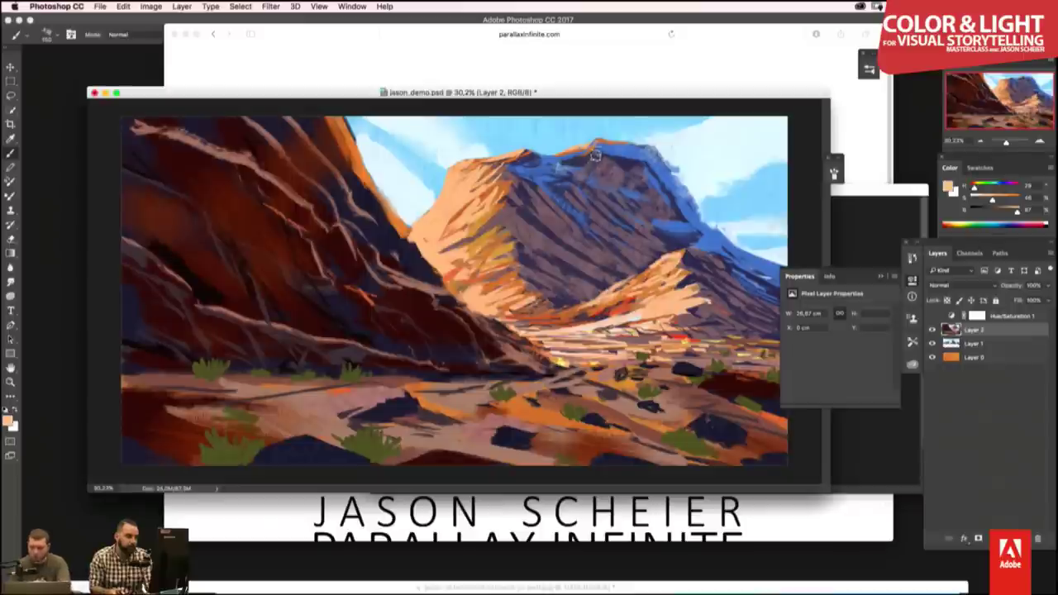
mouse_move(585, 170)
mouse_down()
mouse_move(556, 150)
mouse_move(523, 188)
mouse_move(561, 174)
mouse_move(510, 198)
mouse_up()
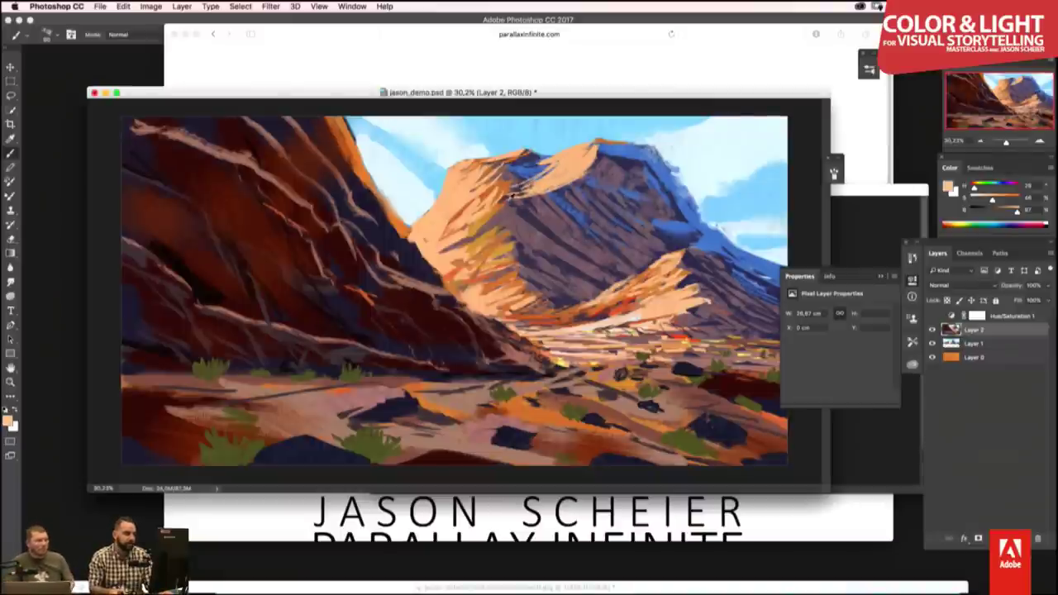
- Sample orange, lighter peach and blue, then show the painting on a full-screen black backdrop
alt+click(512, 184)
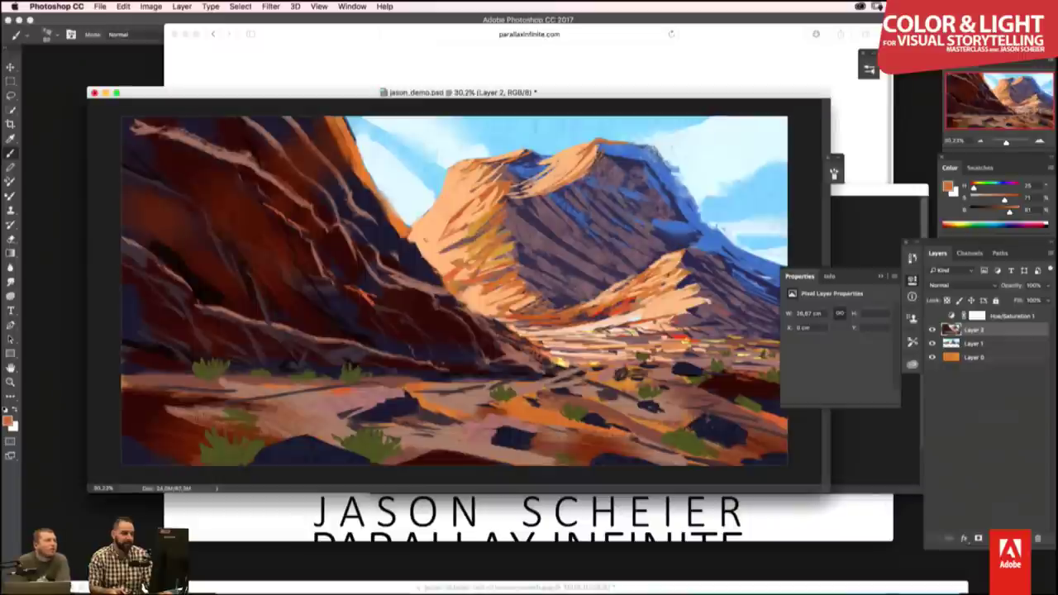
alt+click(487, 207)
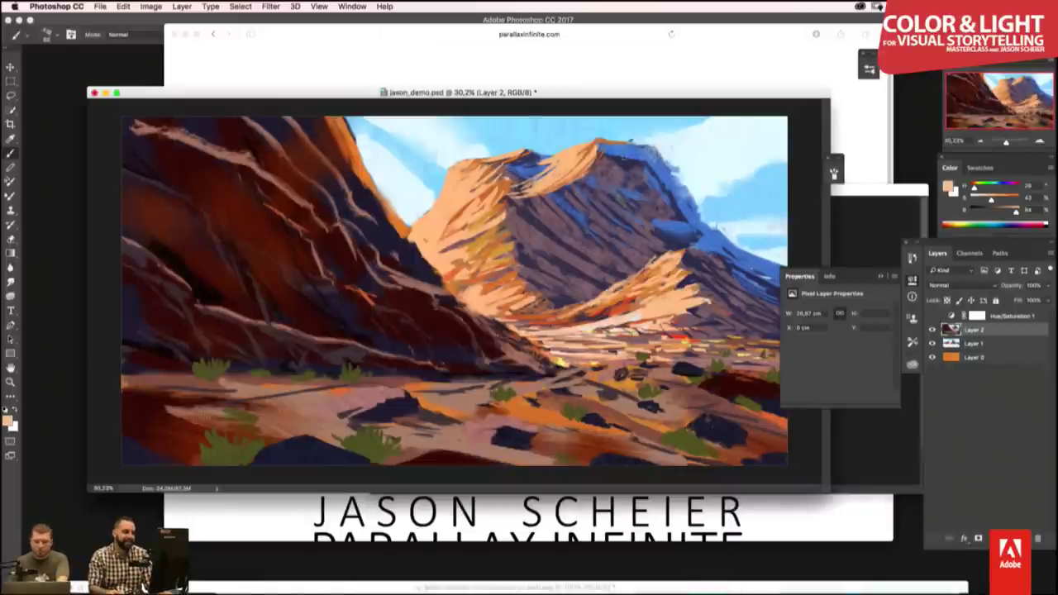
alt+click(629, 142)
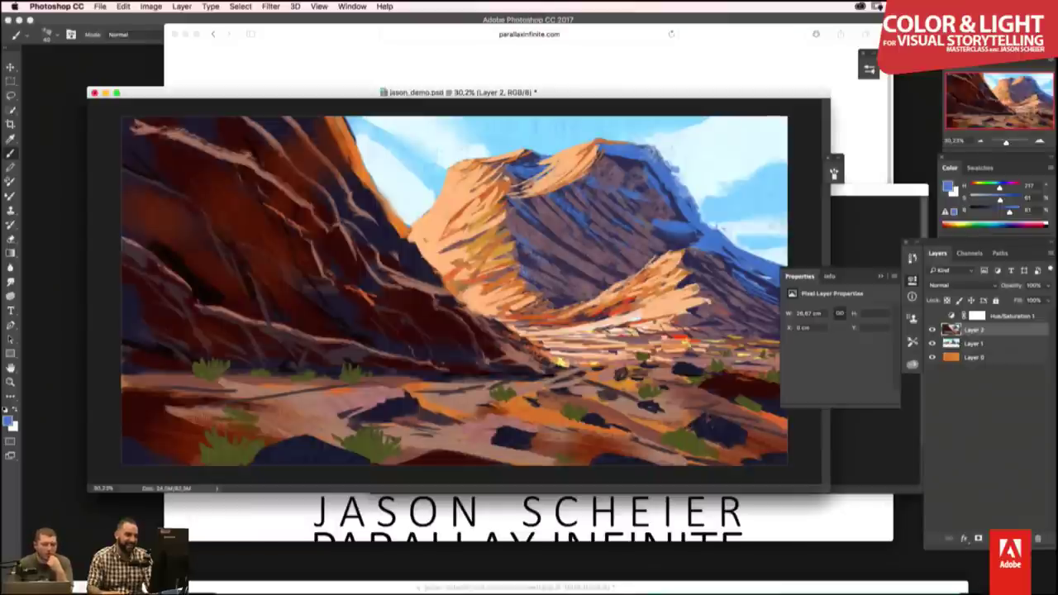
key(f)
key(f)
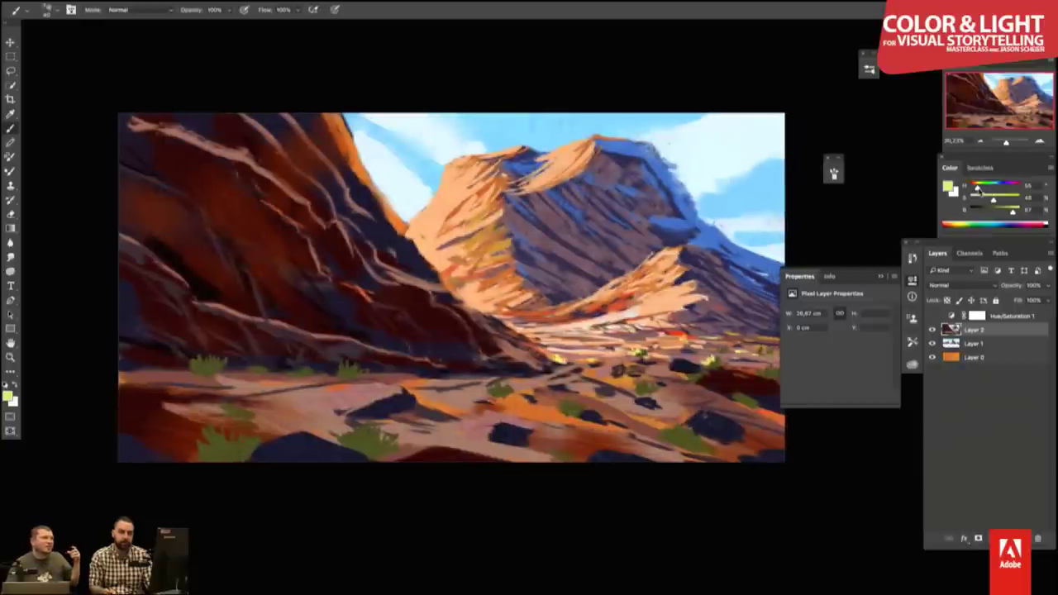
- Nudge the paint colour's hue toward green and hide the panels around the painting
drag(978, 190, 982, 190)
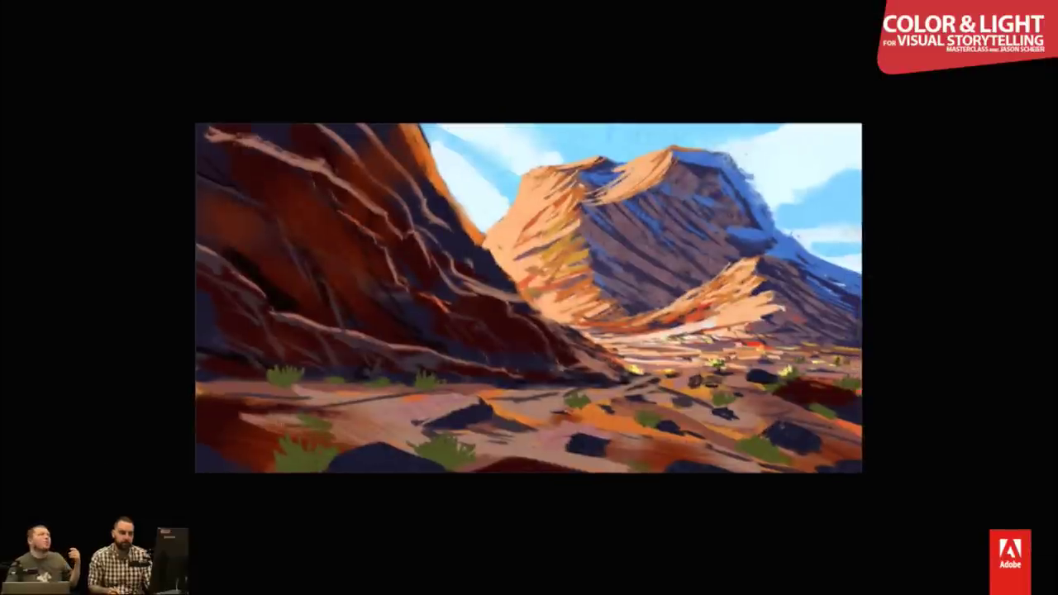
key(Tab)
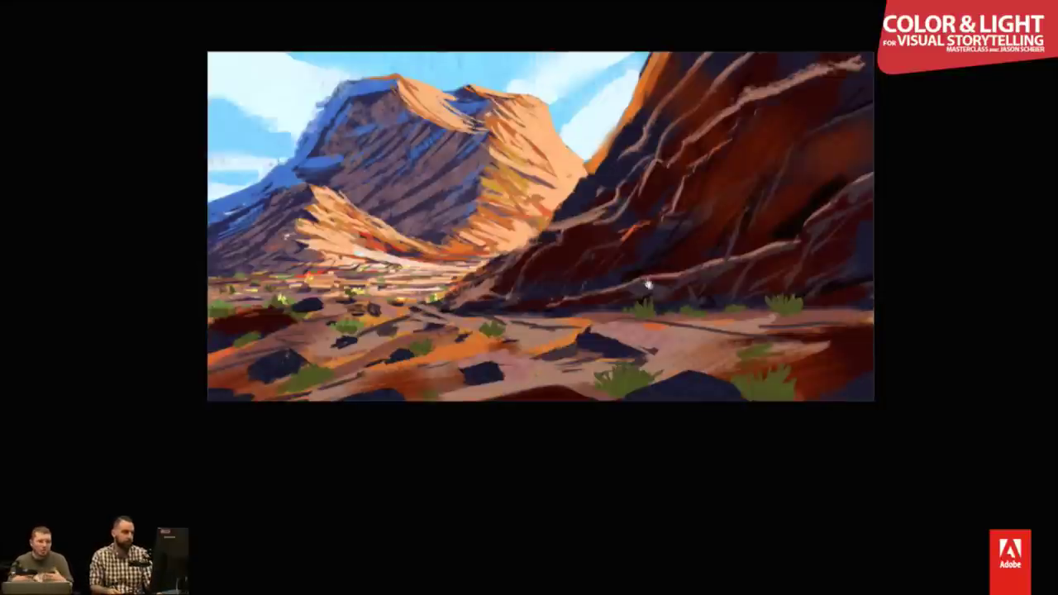
- Pan the canvas right, sample the red cliff's colours, and brush a light stroke on its face
drag(656, 235, 709, 239)
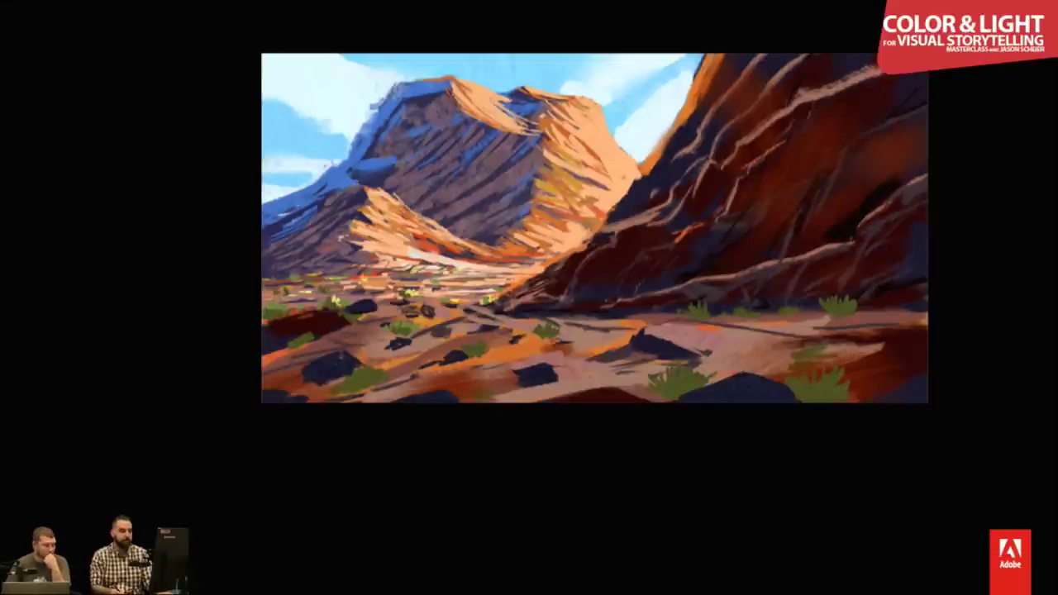
alt+click(549, 261)
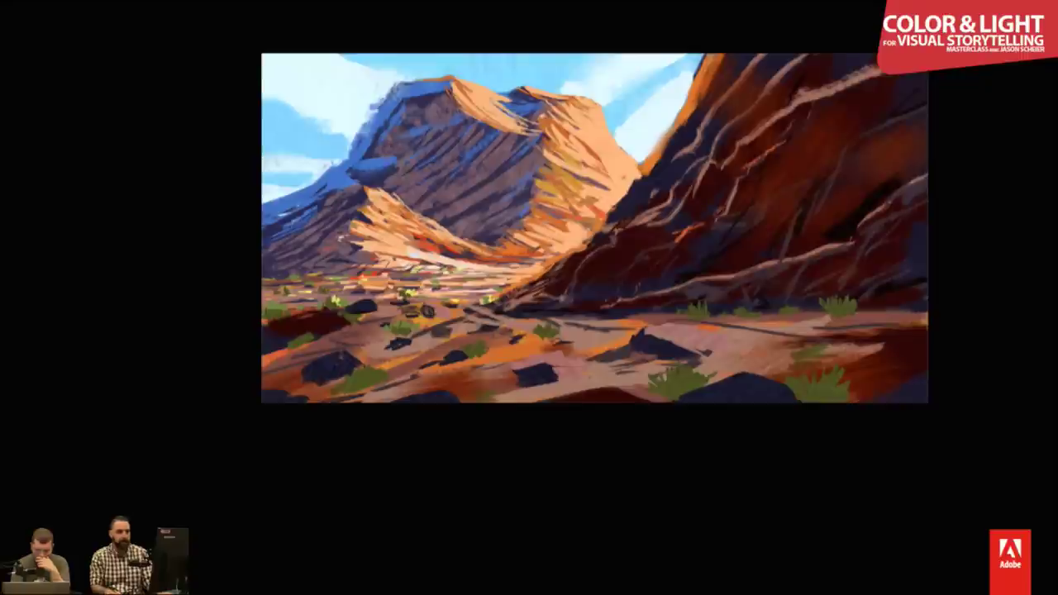
click(653, 215)
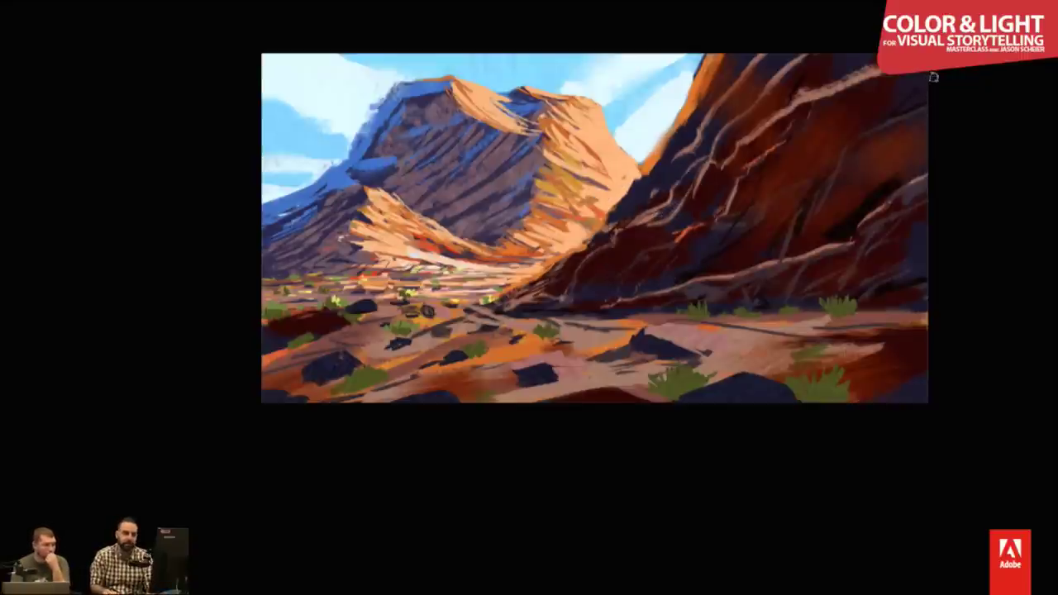
mouse_move(926, 74)
mouse_down()
mouse_move(837, 169)
mouse_move(798, 251)
mouse_move(815, 223)
mouse_up()
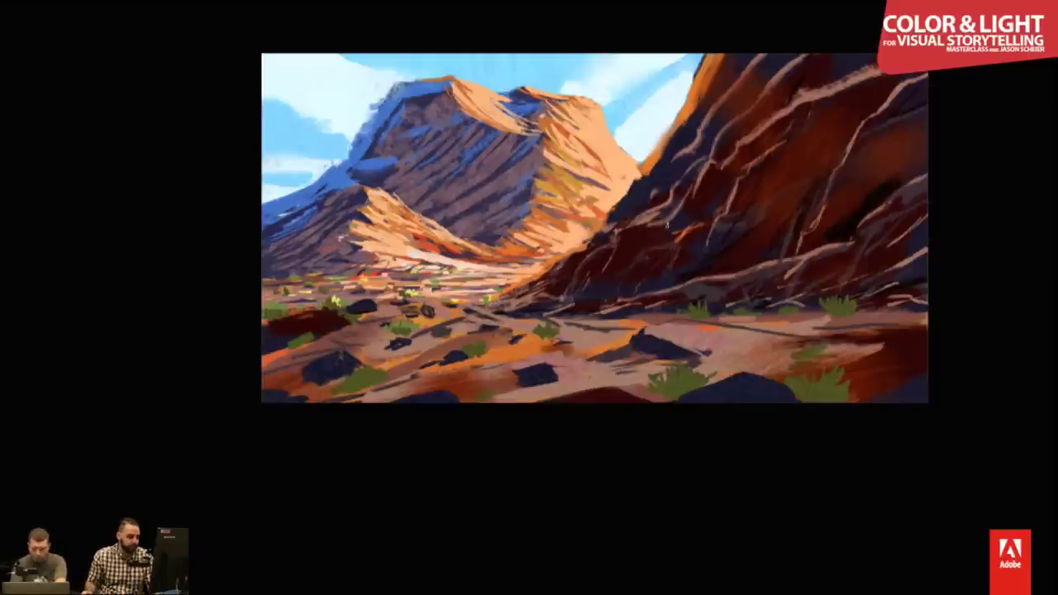
- Duplicate Layer 0 above Layer 2 in Overlay mode with an inverted black layer mask
key(f)
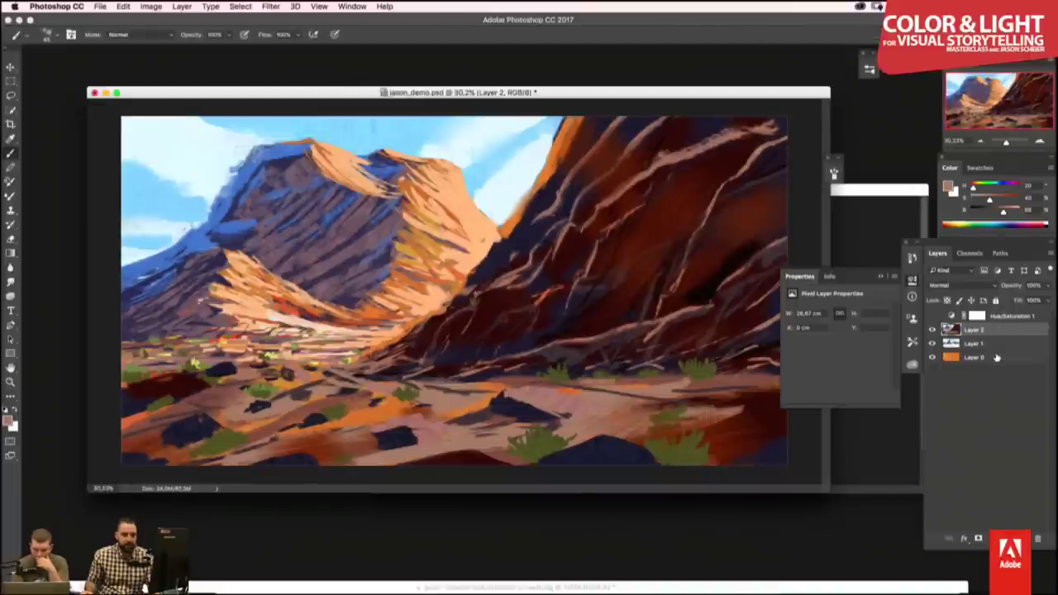
drag(997, 357, 997, 537)
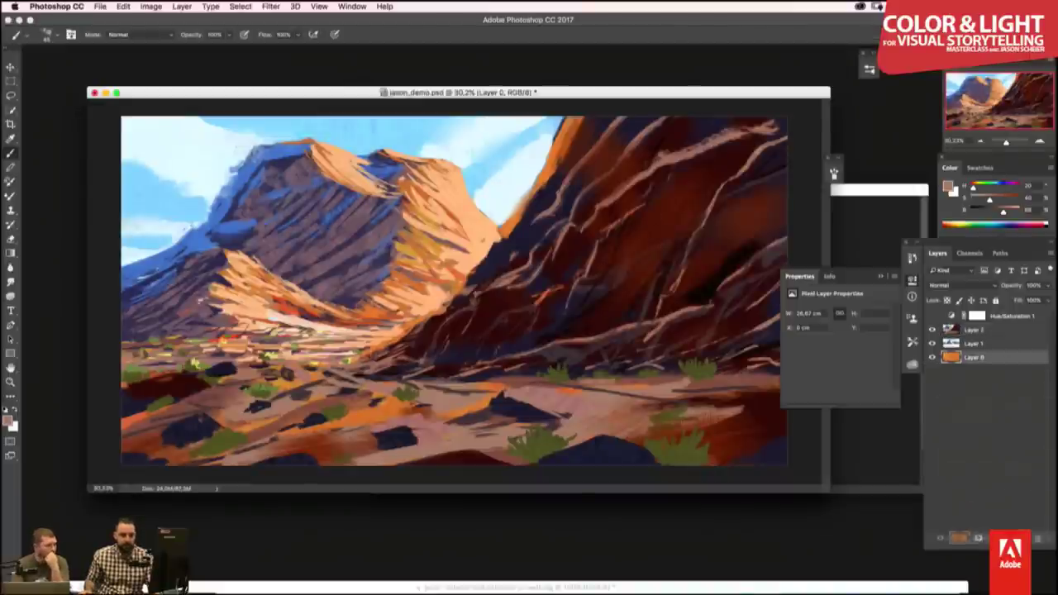
drag(1008, 360, 992, 331)
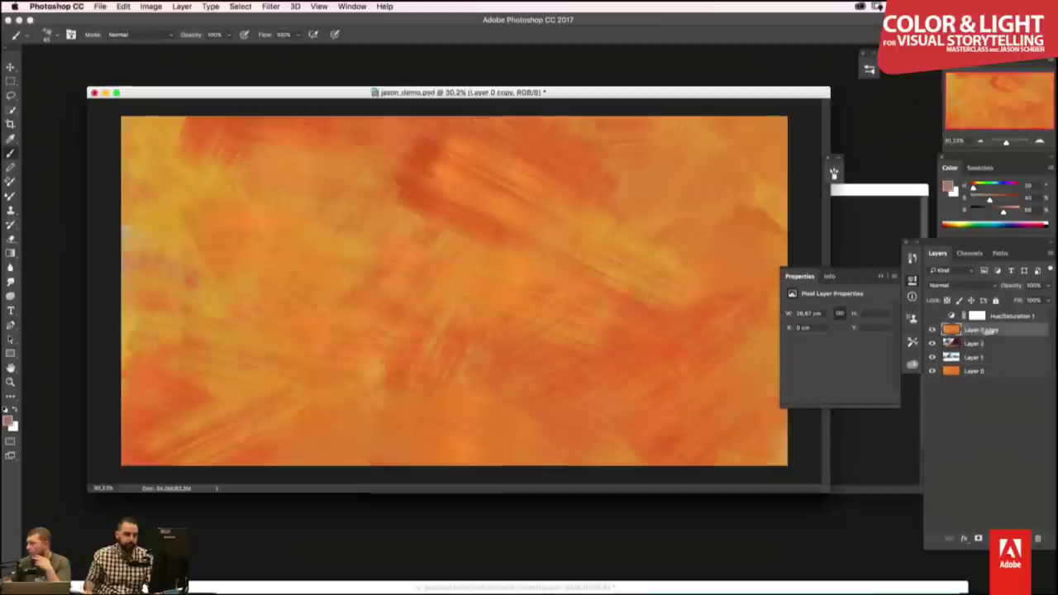
click(955, 285)
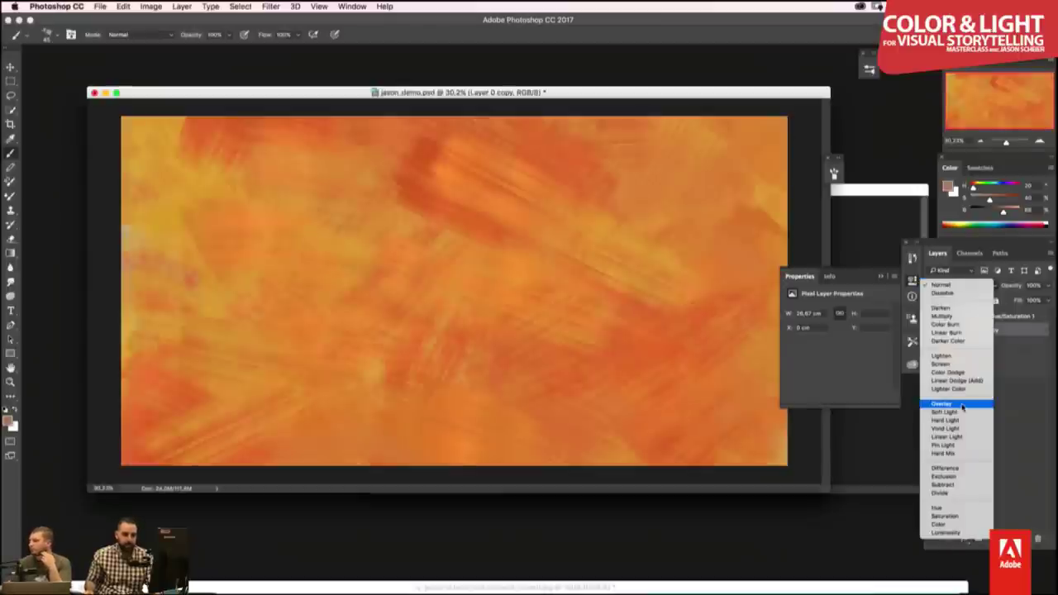
click(959, 404)
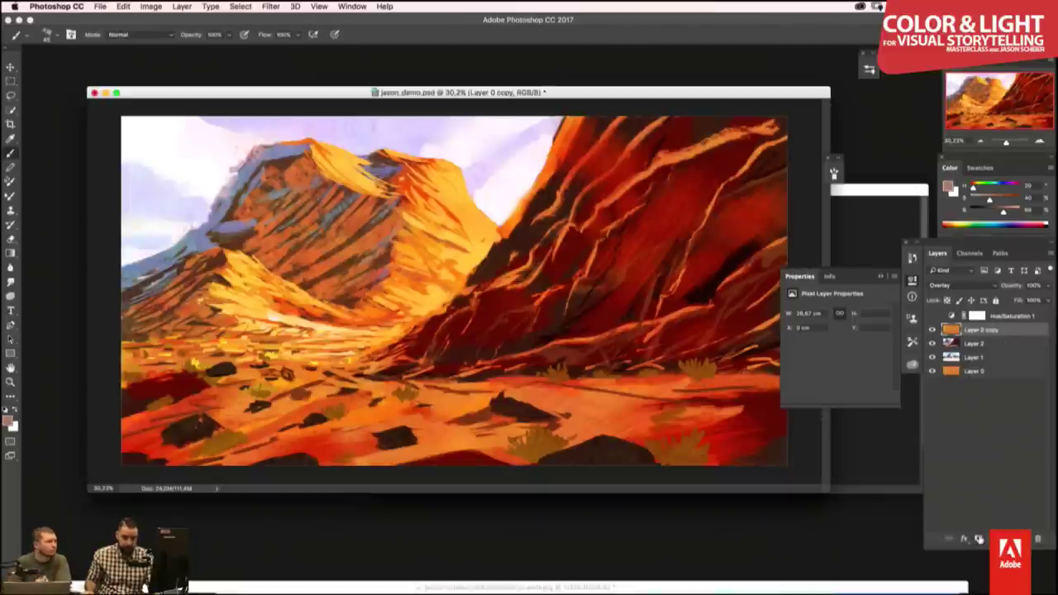
click(979, 538)
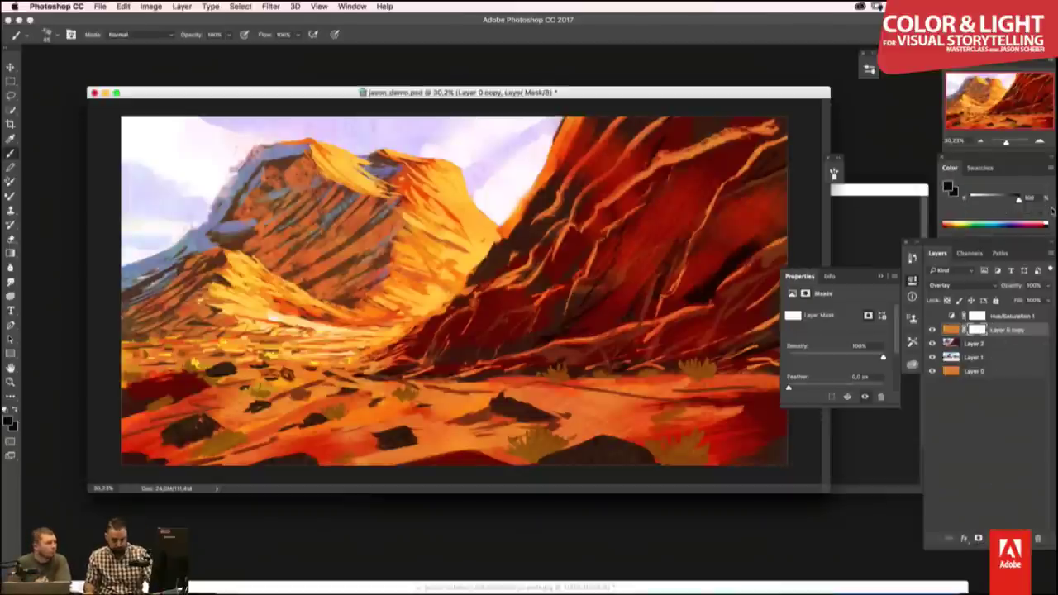
key(ctrl+i)
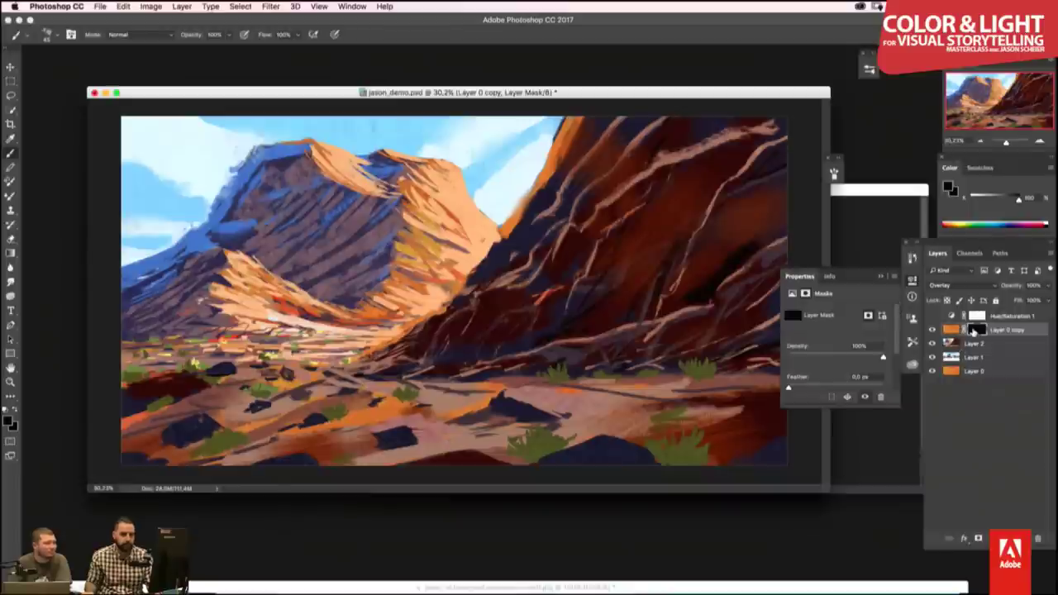
click(881, 277)
- Choose a textured, scattered brush preset in the Brush panel
click(912, 342)
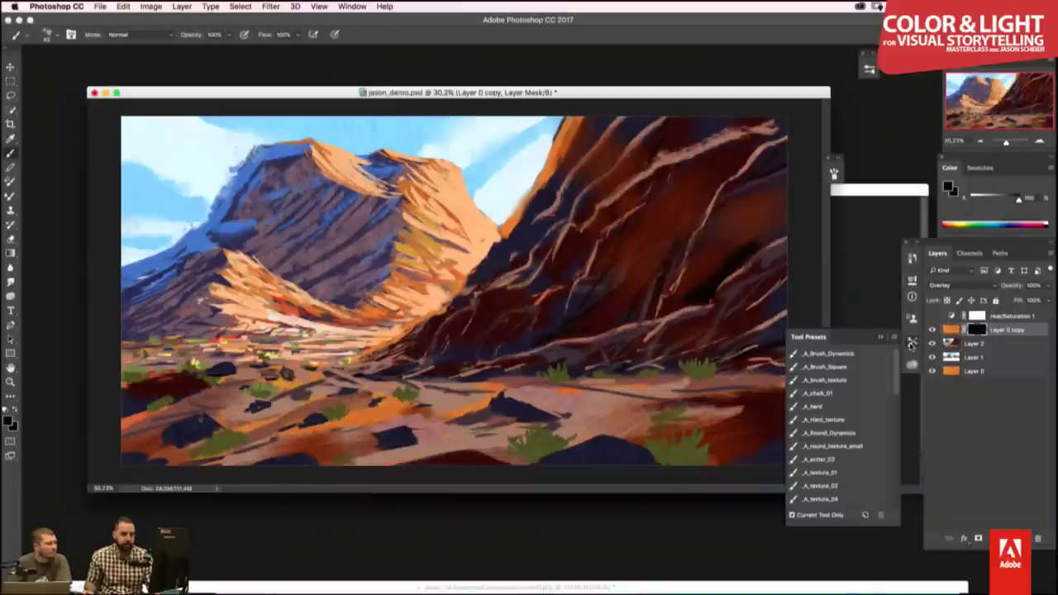
click(912, 343)
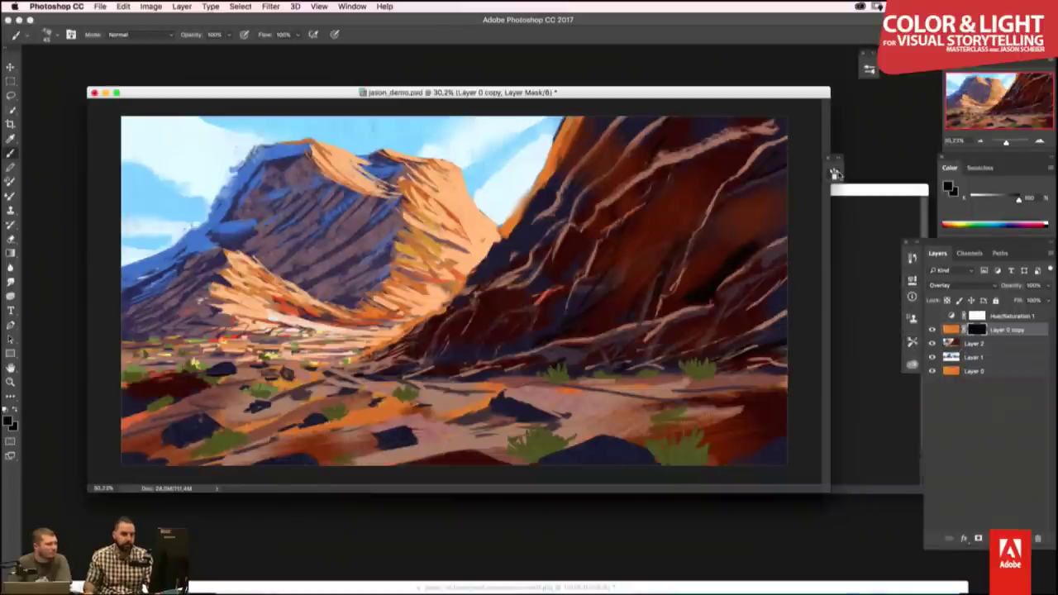
click(833, 172)
click(665, 203)
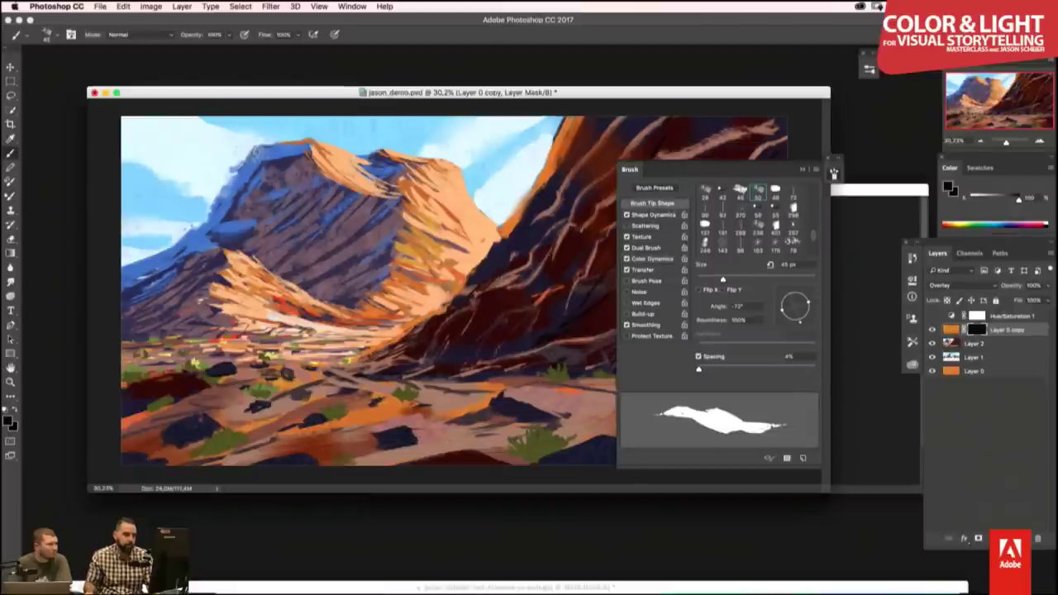
click(645, 189)
click(793, 287)
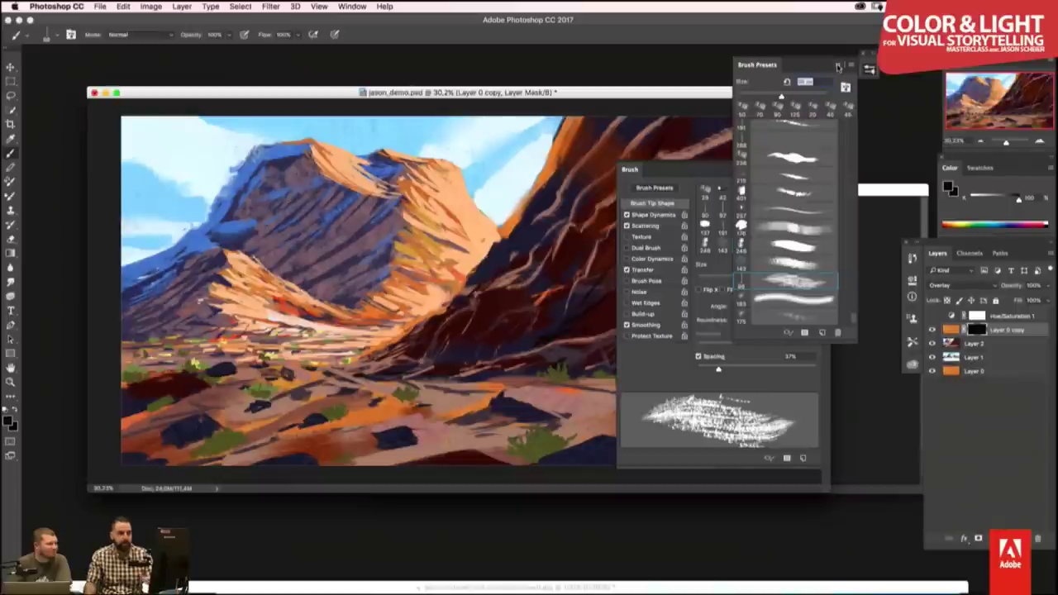
click(837, 66)
- Paint white on the mask to reveal warm texture on the lower-right and bottom-left ground
click(814, 173)
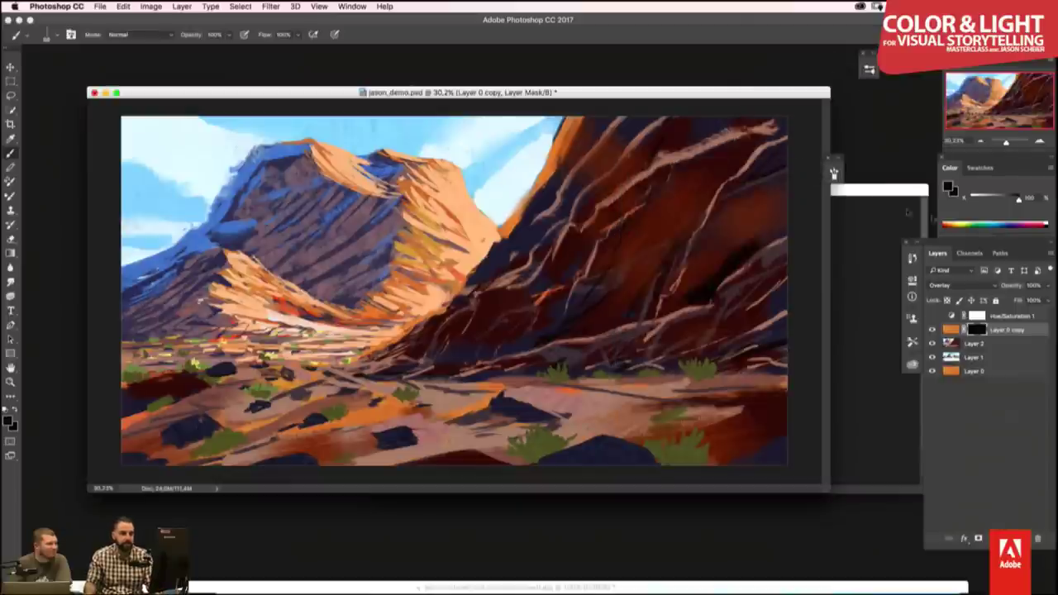
key(x)
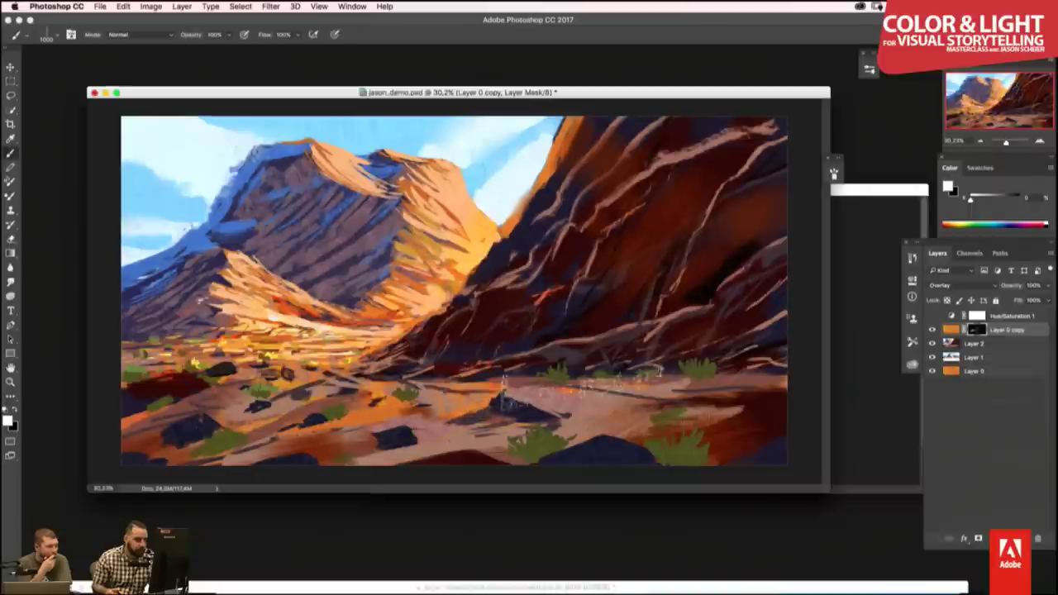
drag(595, 418, 554, 463)
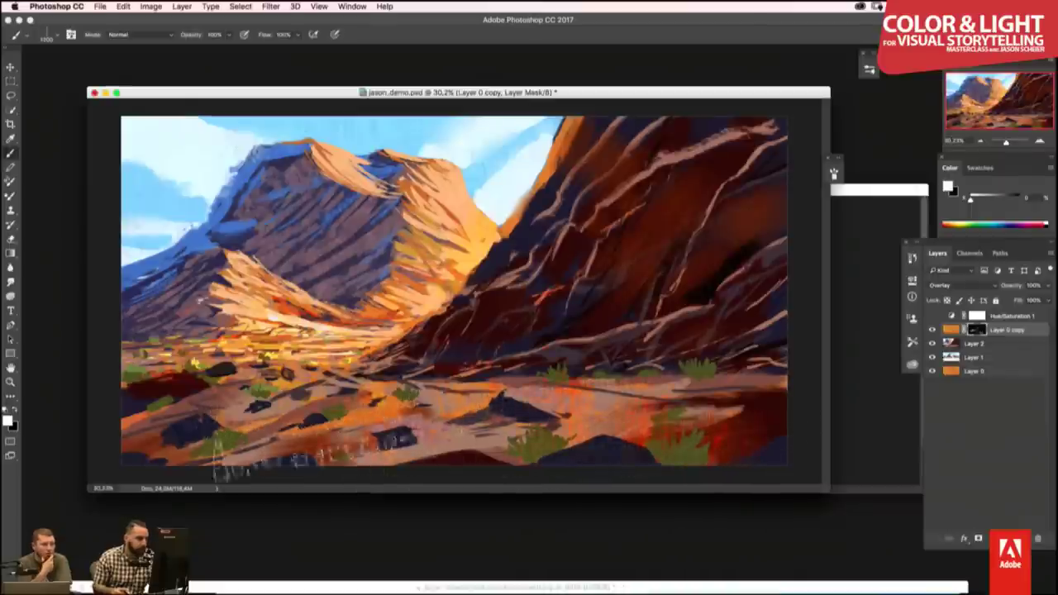
drag(165, 425, 190, 471)
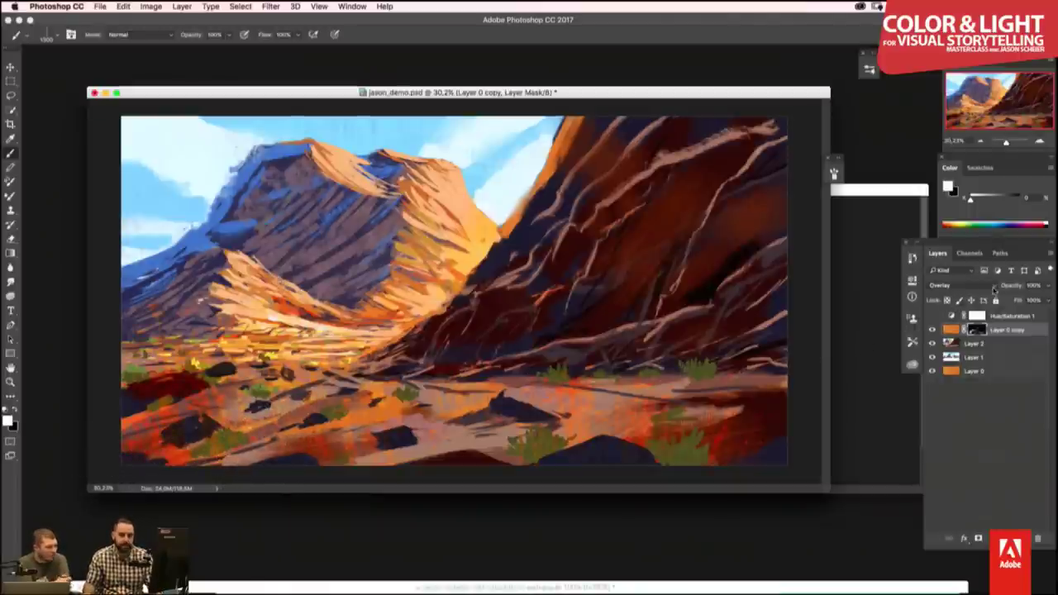
- Lower the Layer 0 copy's saturation with Hue/Saturation, compare visibility, then retarget its mask
click(952, 329)
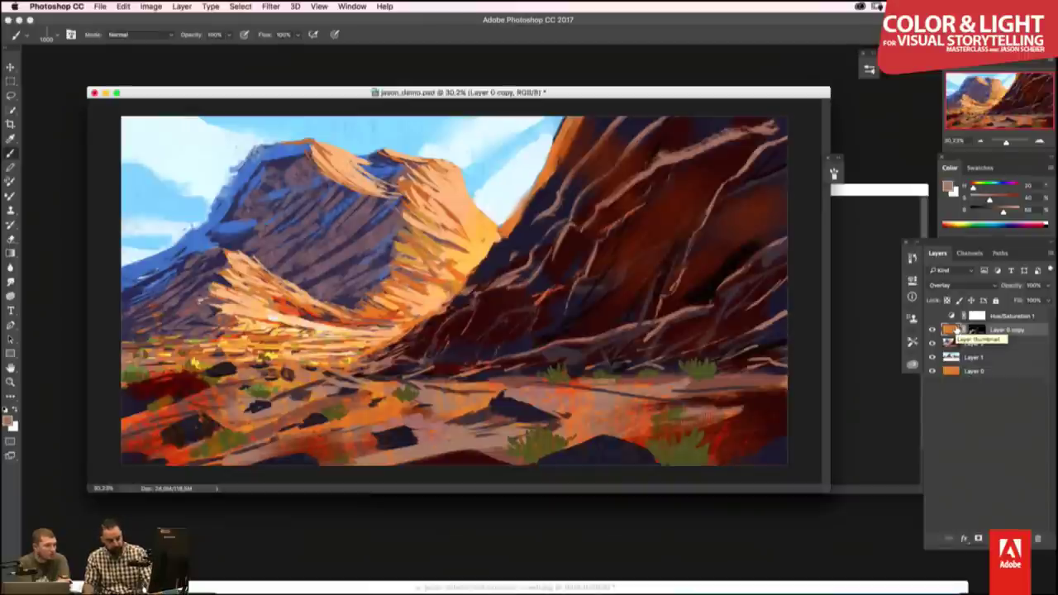
key(ctrl+u)
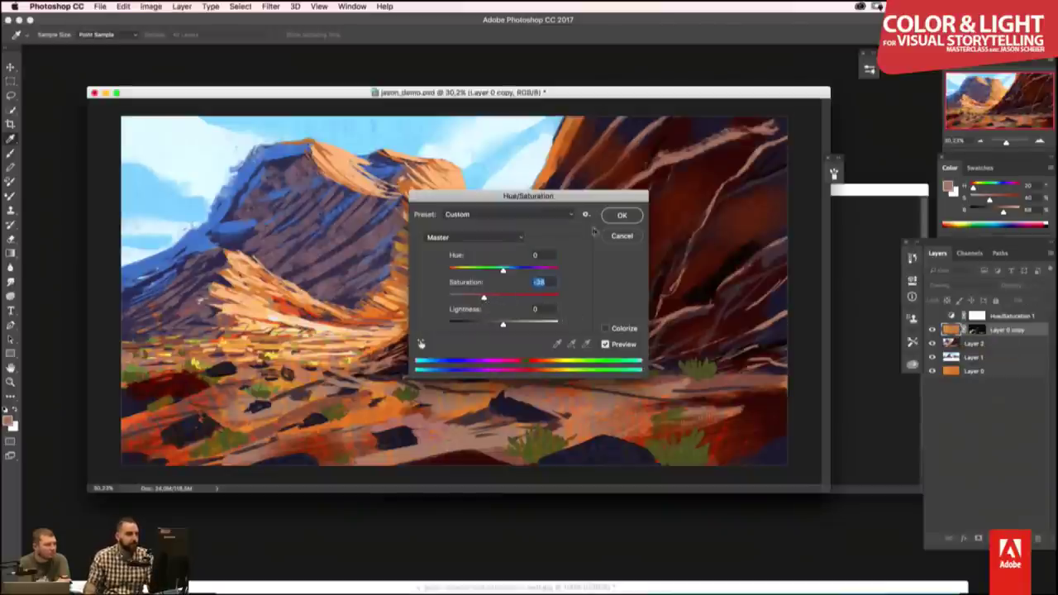
click(621, 215)
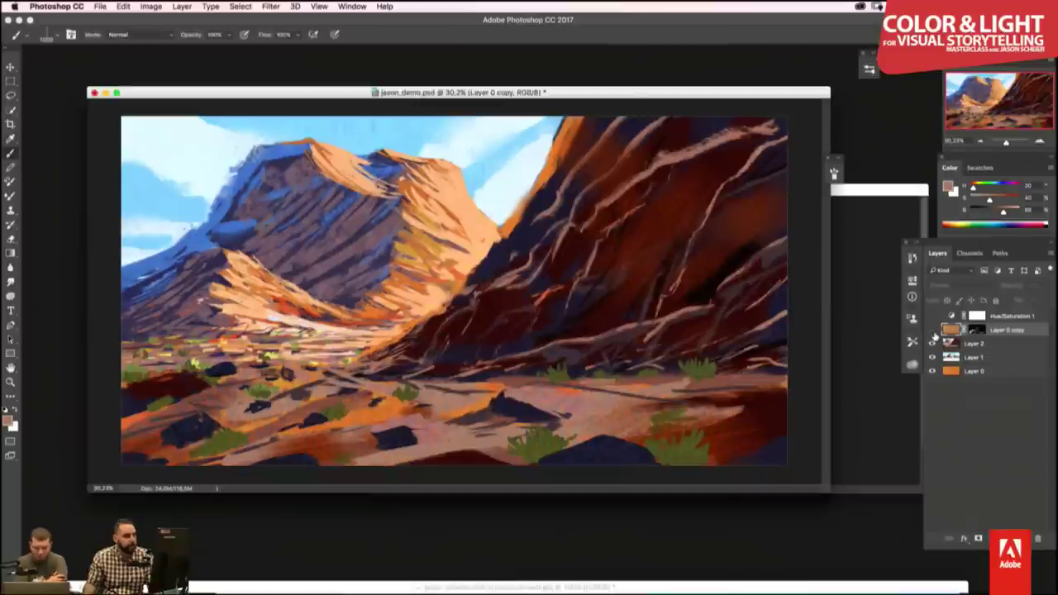
click(933, 329)
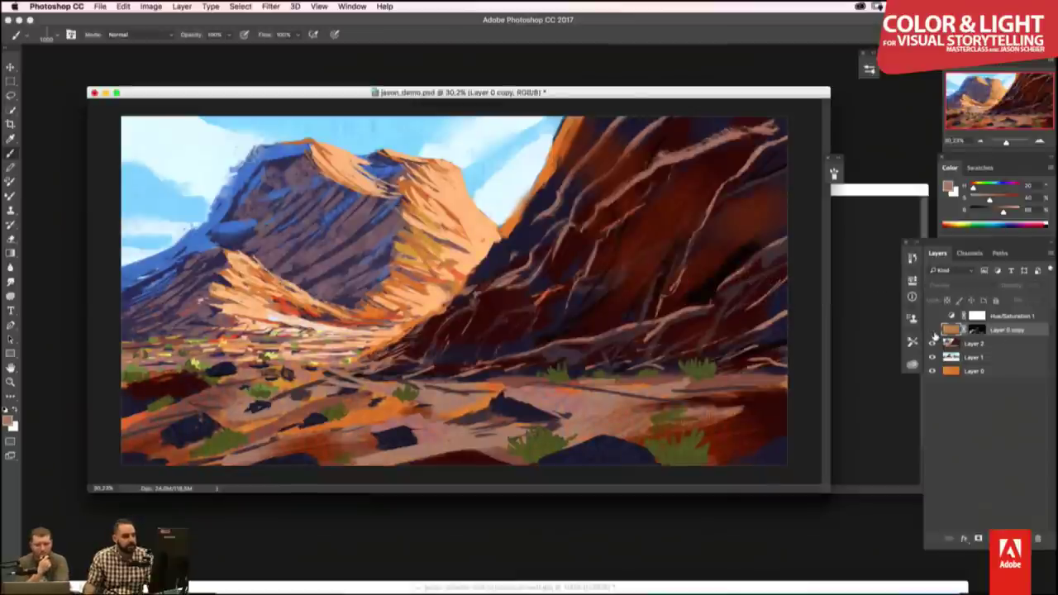
click(934, 329)
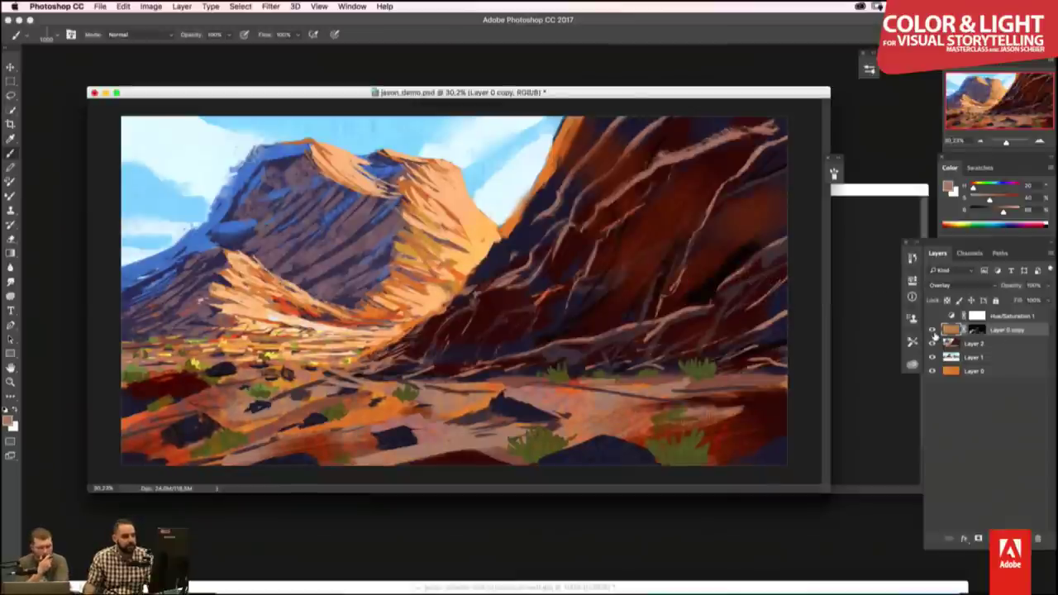
click(977, 330)
- Paint black to hide the texture around the right-side rocks, then review the painting full-screen
key(x)
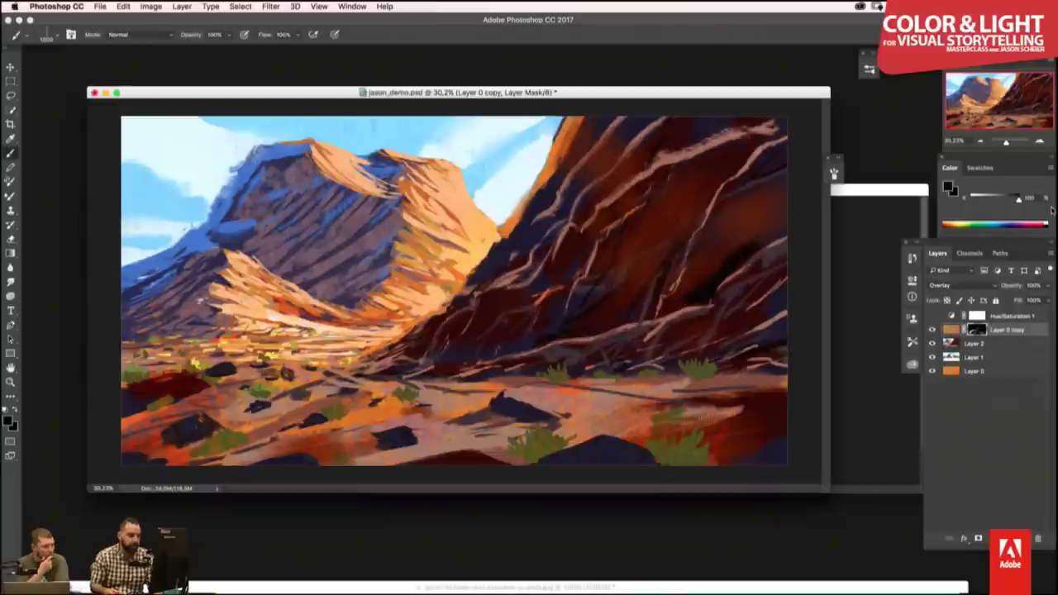
mouse_move(569, 371)
mouse_down()
mouse_move(715, 351)
mouse_move(740, 363)
mouse_up()
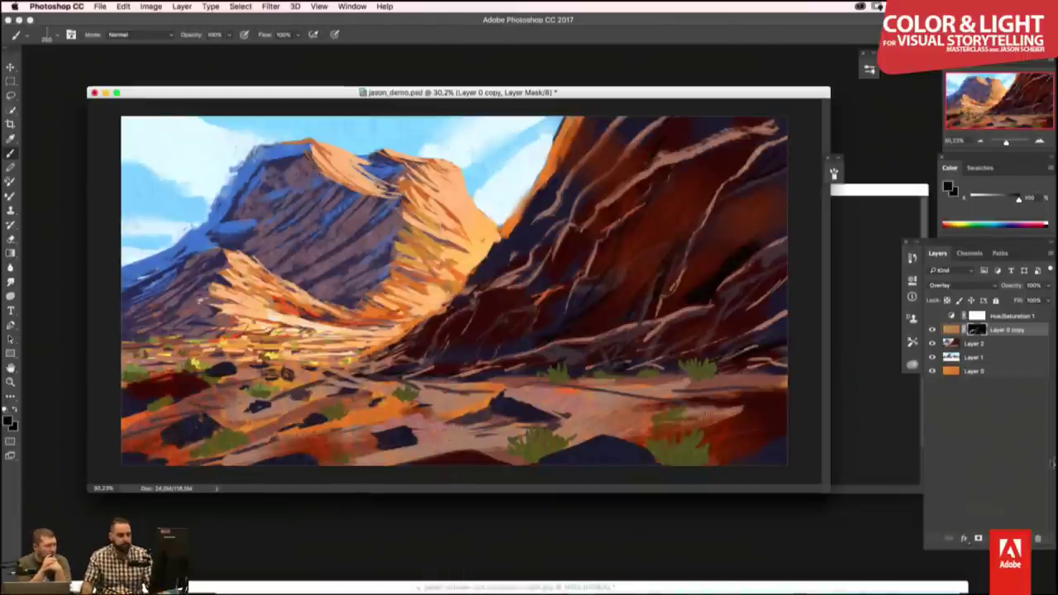
key(f)
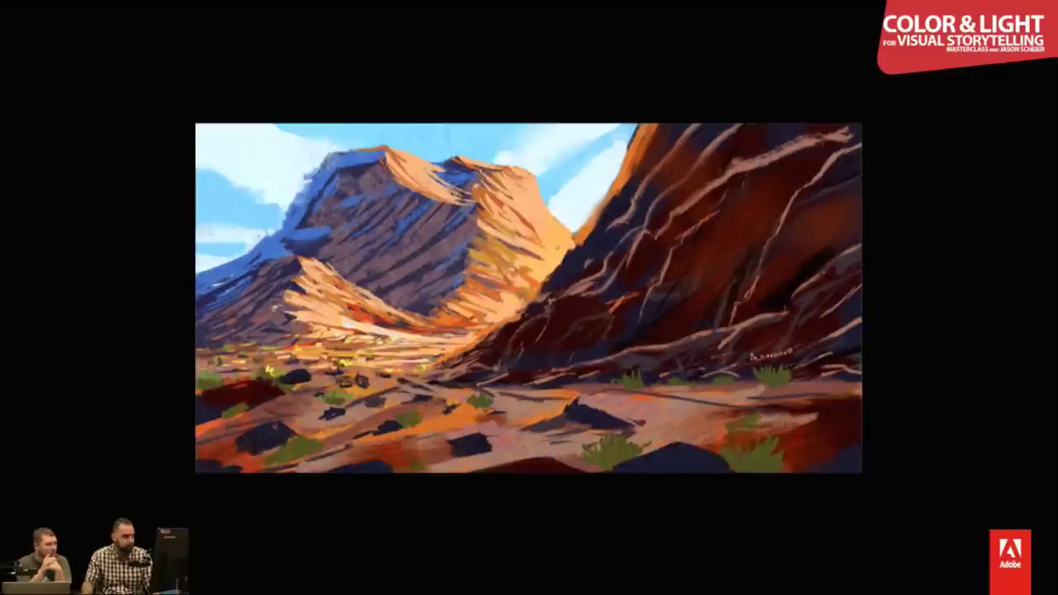
scroll(232, 130, down, 3)
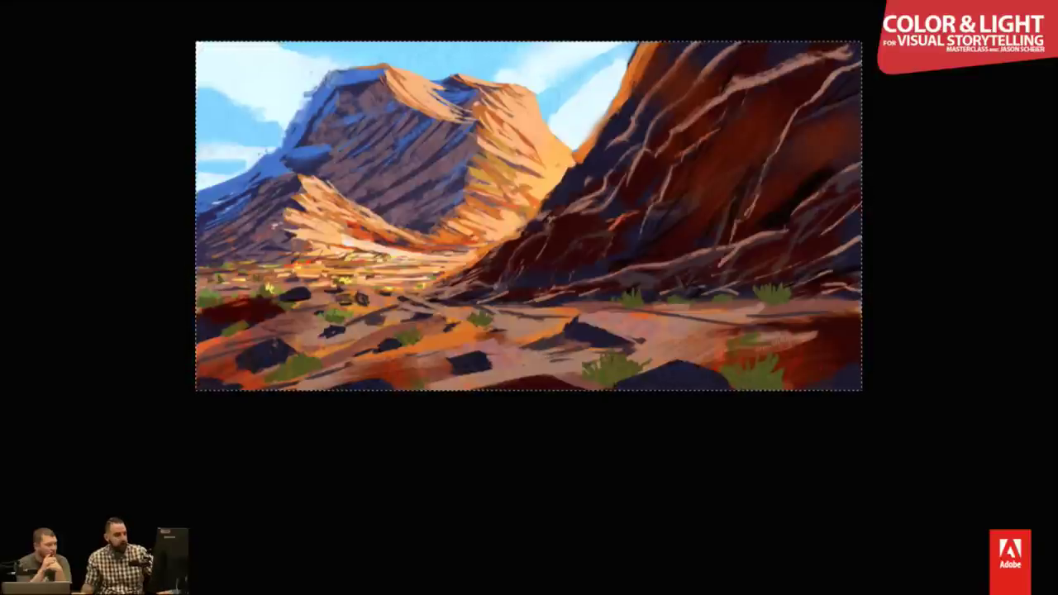
key(Tab)
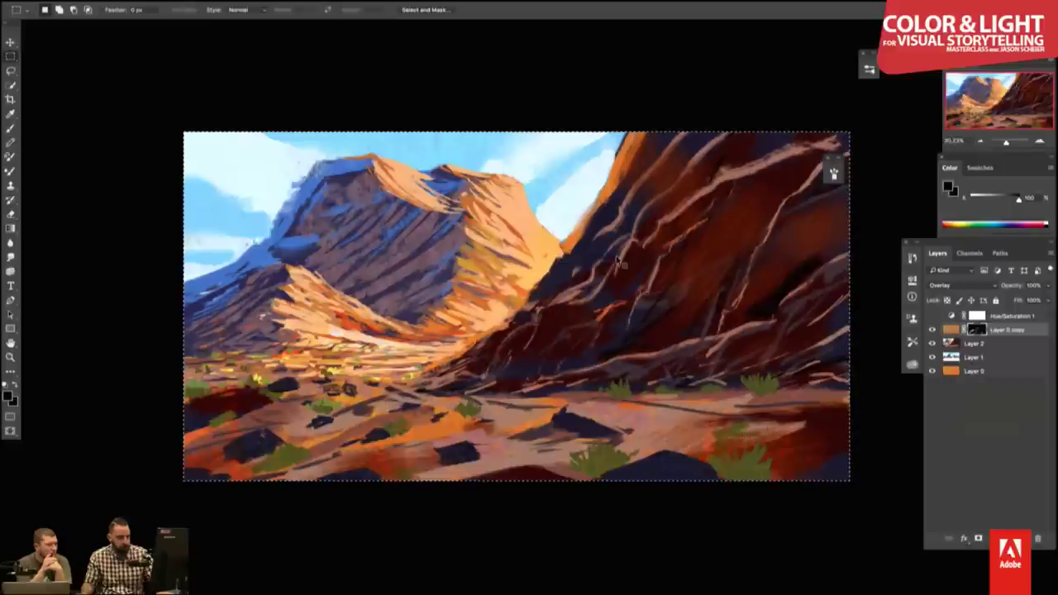
drag(617, 263, 624, 266)
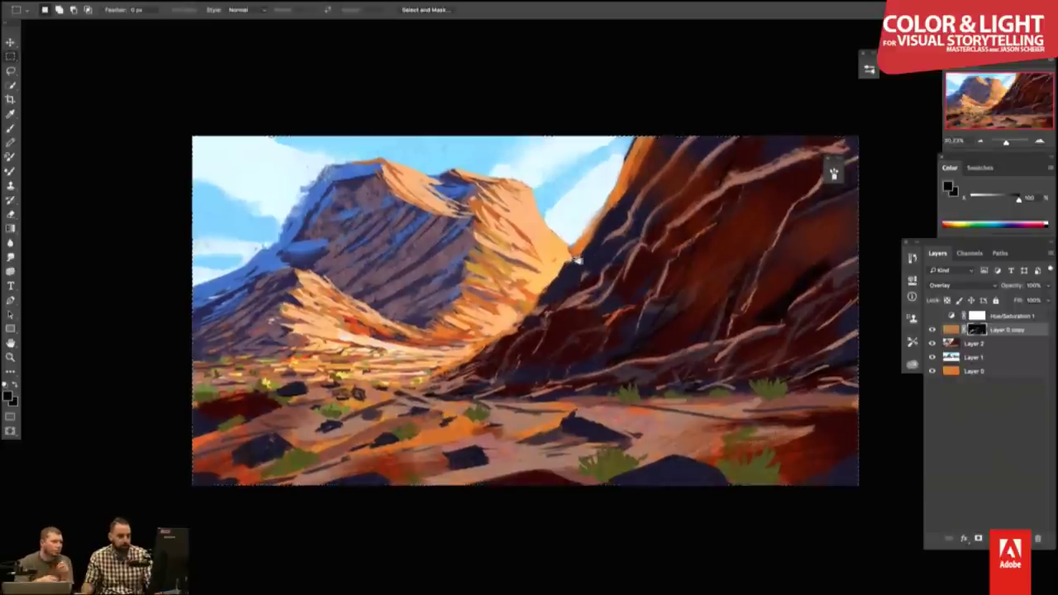
- Stamp all visible layers into a new merged Layer 3 above Layer 0 copy
click(951, 329)
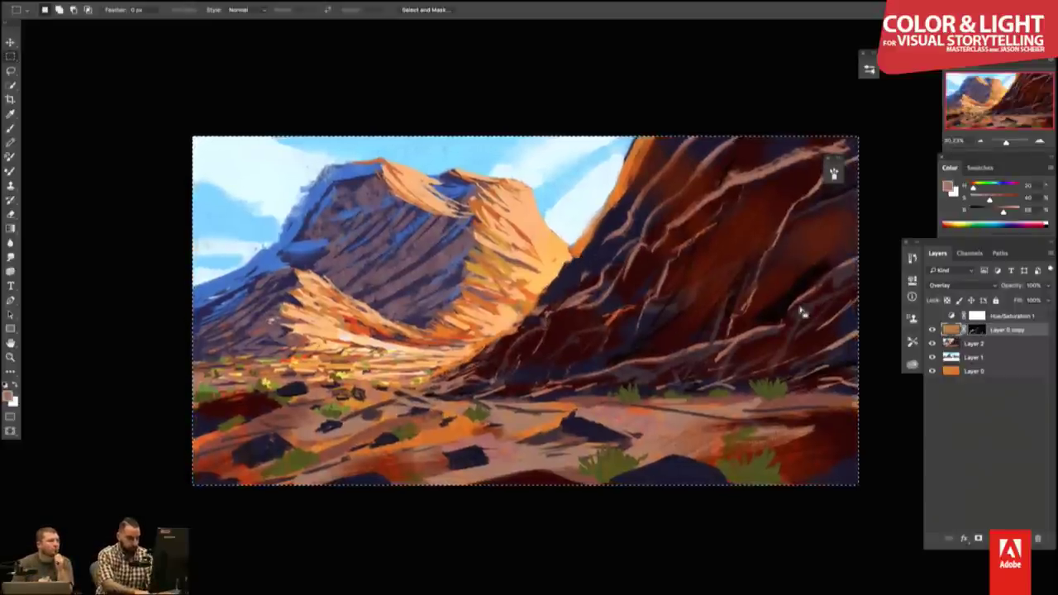
key(ctrl+shift+c)
key(ctrl+v)
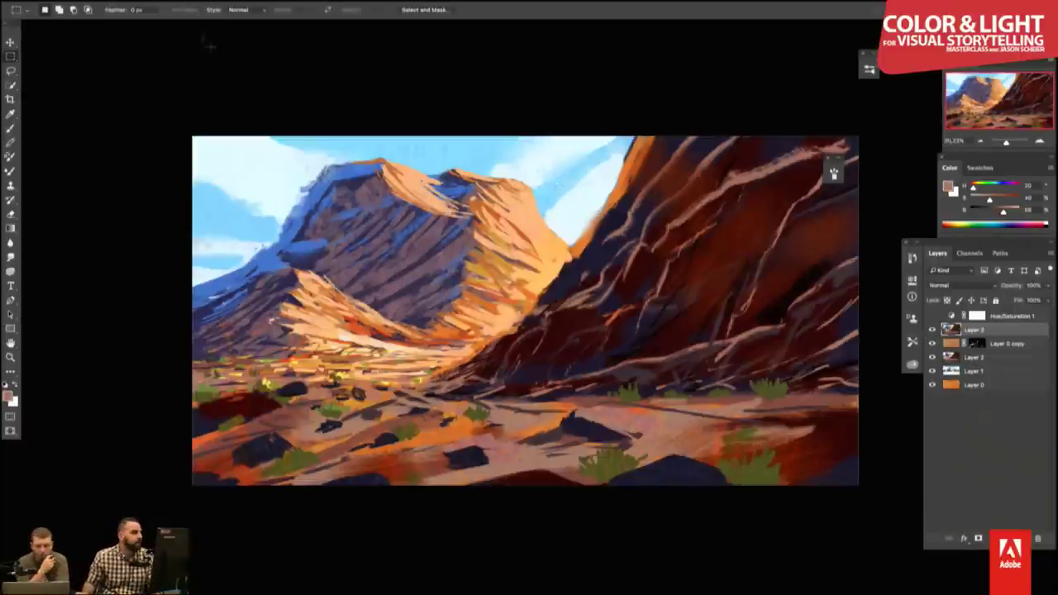
- Apply Smart Sharpen to Layer 3 with 199% Amount and 0.8 px Radius
key(f)
click(271, 6)
mouse_move(284, 200)
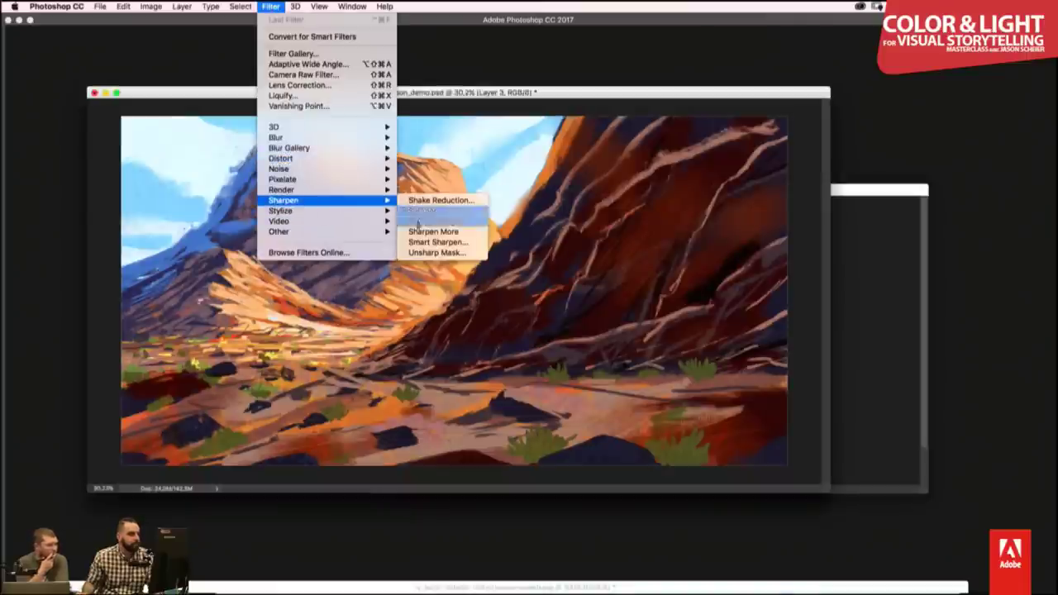
click(419, 243)
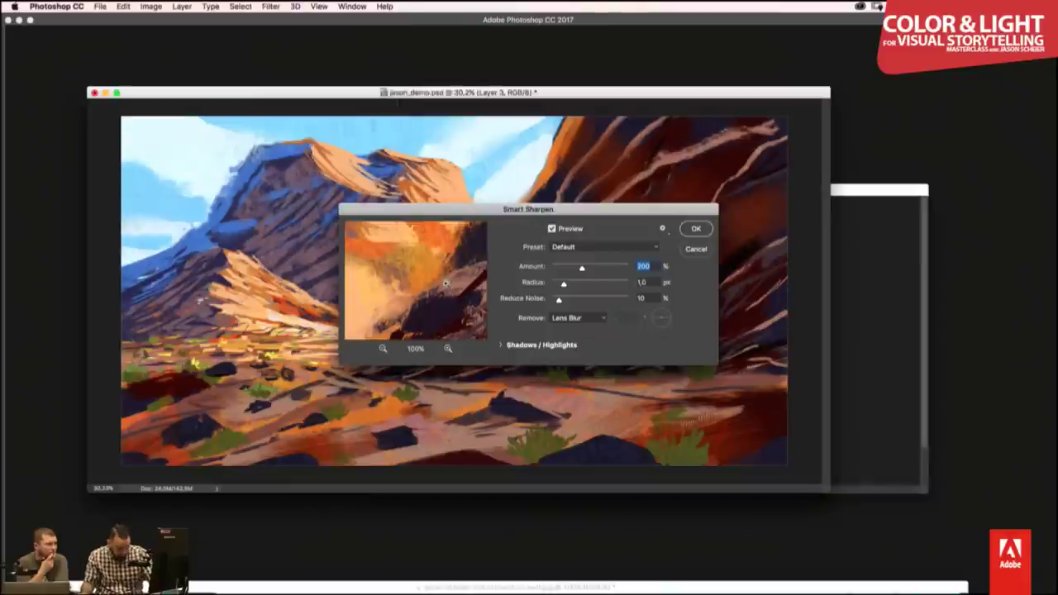
key(super+plus)
key(super+plus)
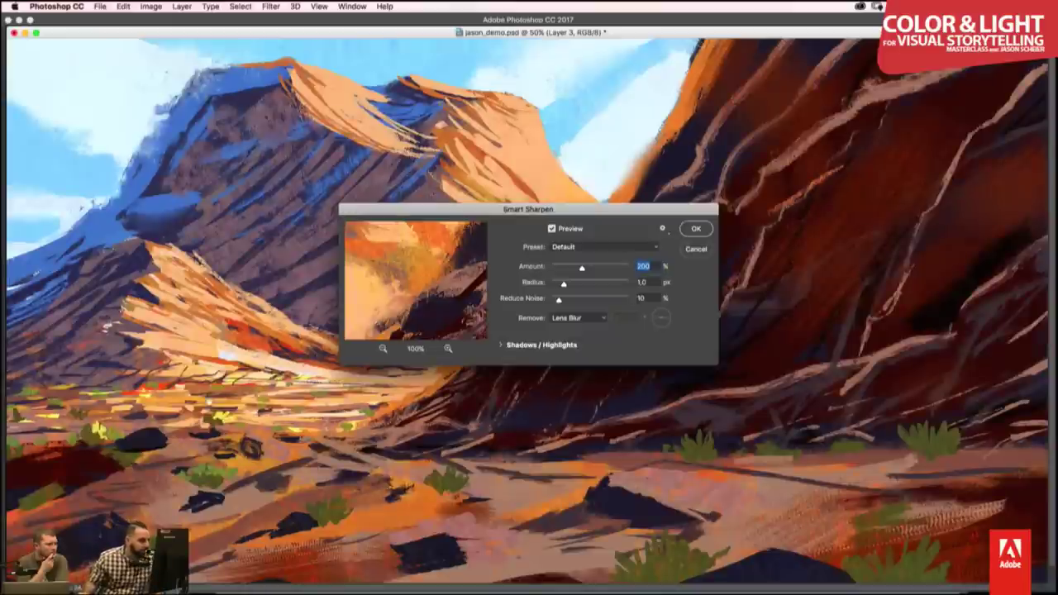
scroll(210, 403, left, 2)
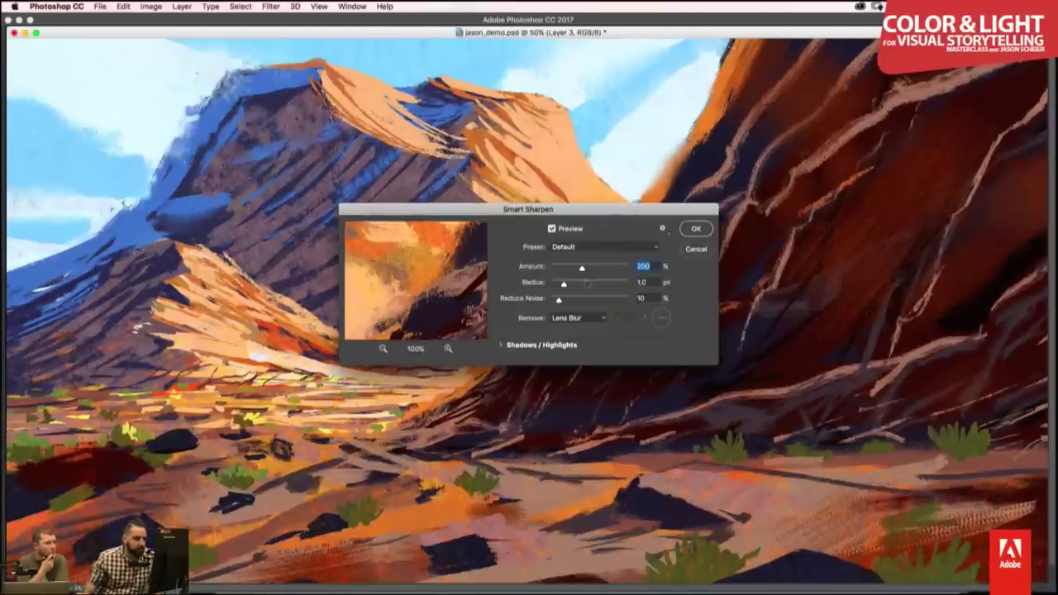
mouse_move(583, 270)
mouse_down()
mouse_move(554, 270)
mouse_move(589, 270)
mouse_up()
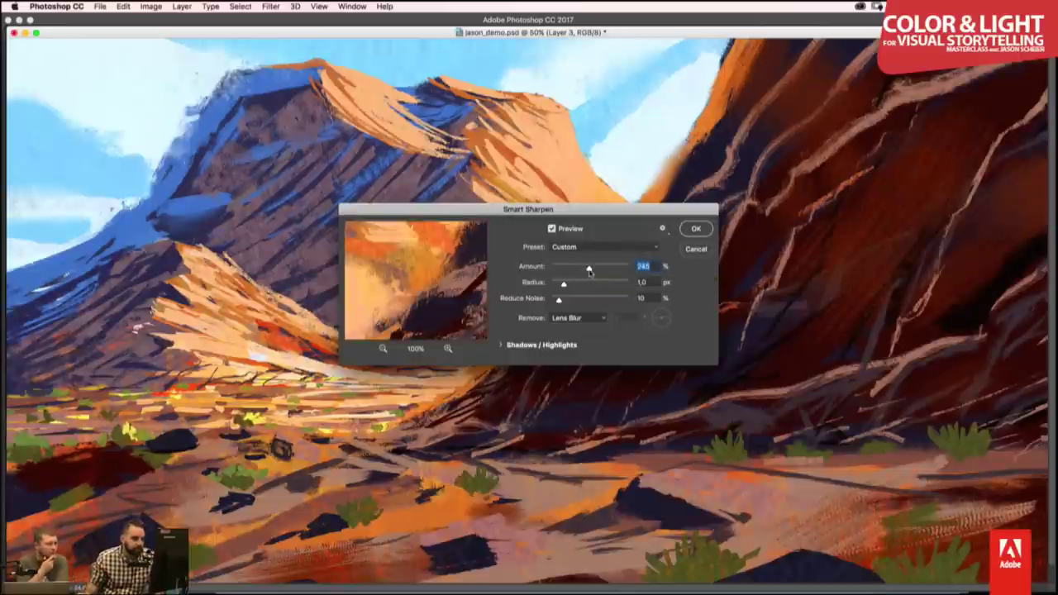
drag(583, 272, 583, 272)
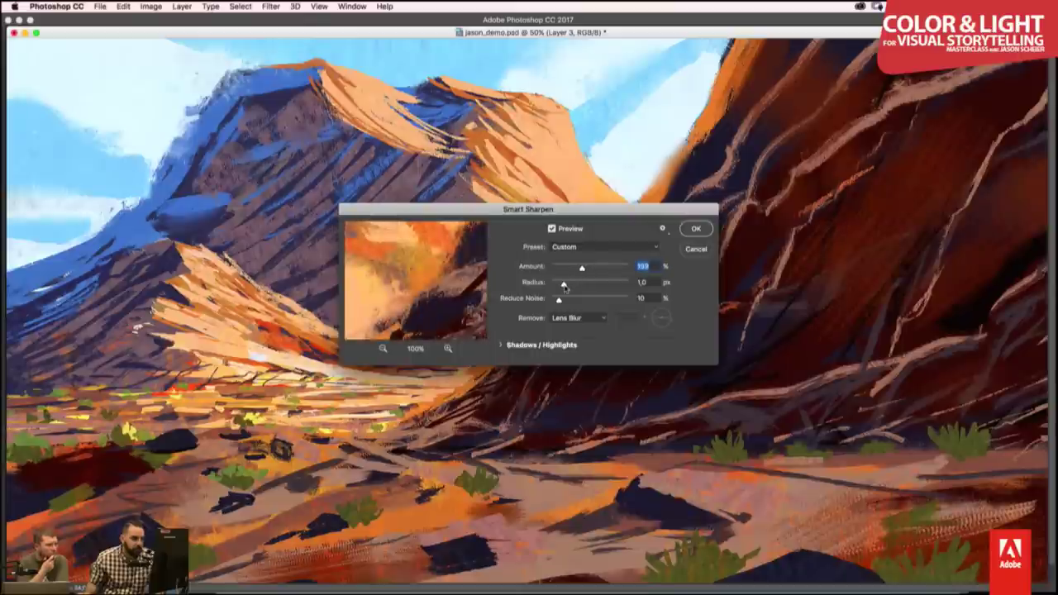
drag(562, 286, 561, 285)
click(688, 231)
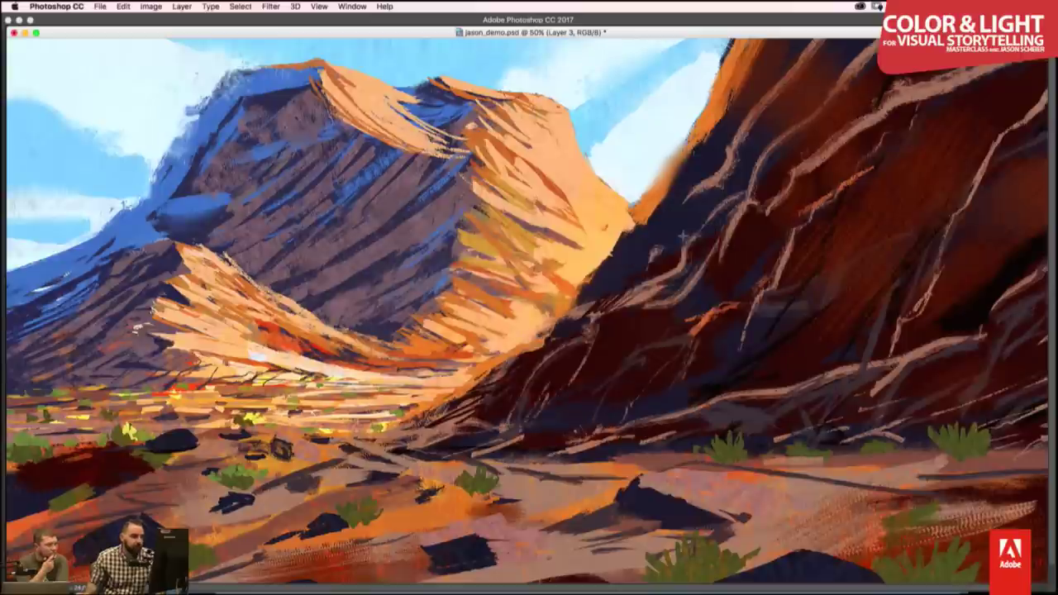
key(Tab)
- Add a layer mask to Layer 3 and invert it to black, hiding the sharpening
drag(390, 388, 561, 502)
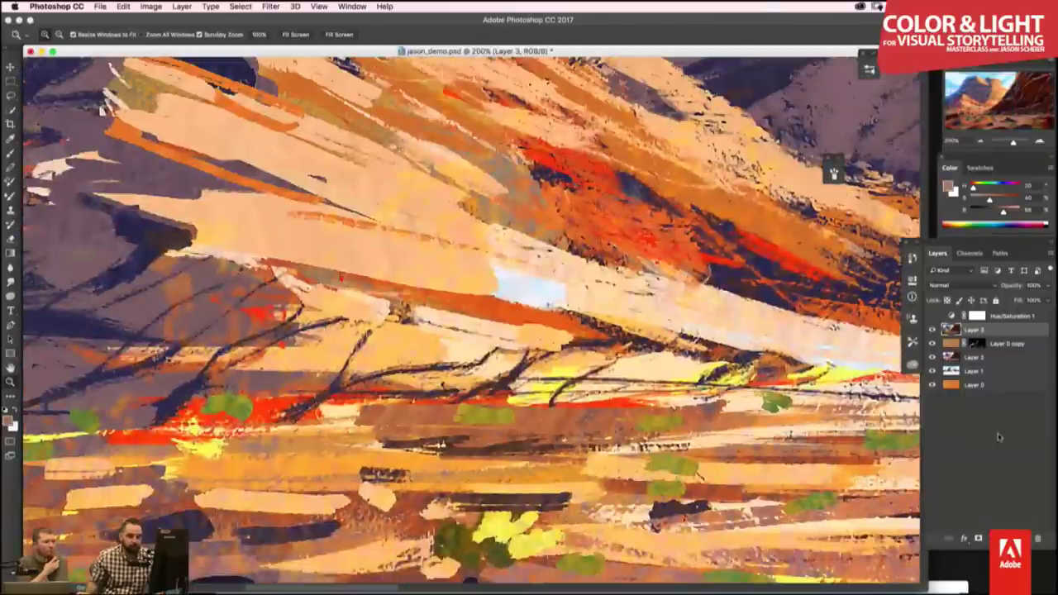
click(979, 538)
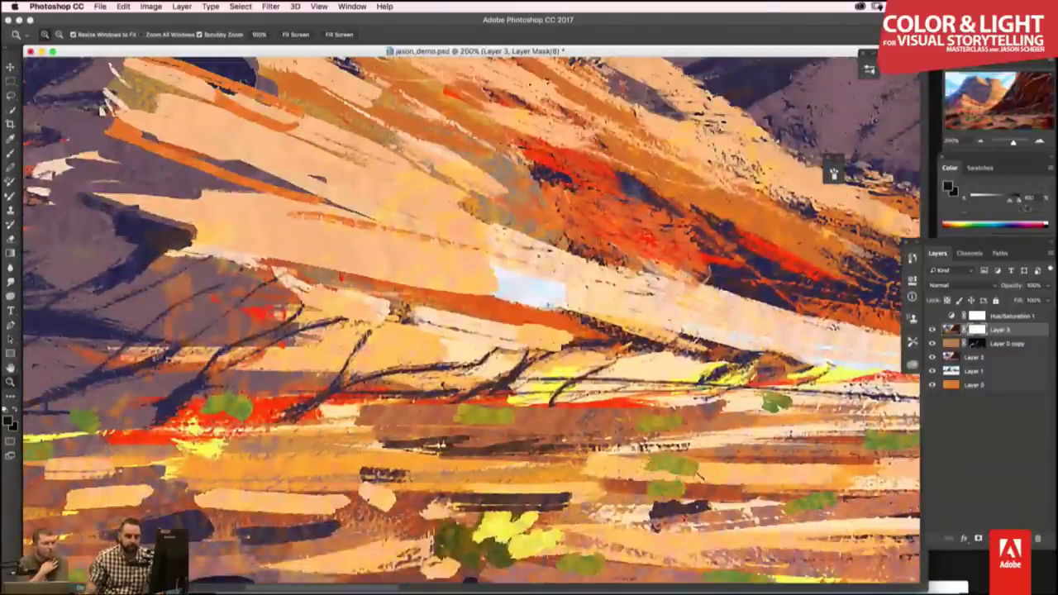
key(ctrl+i)
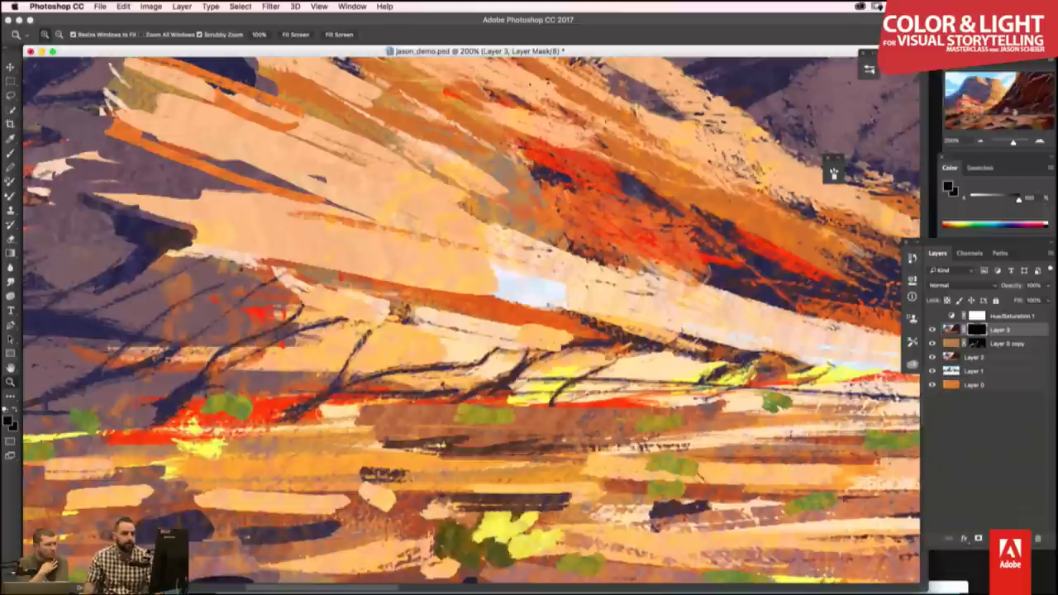
- Choose a soft round brush with Transfer flow controlled by Pen Pressure
click(834, 173)
key(b)
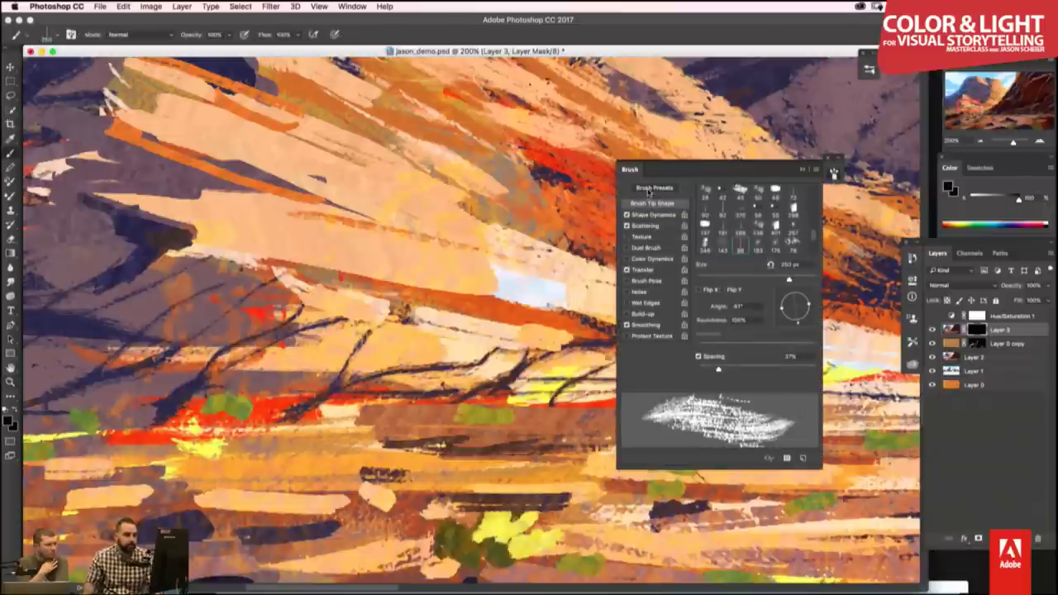
click(650, 188)
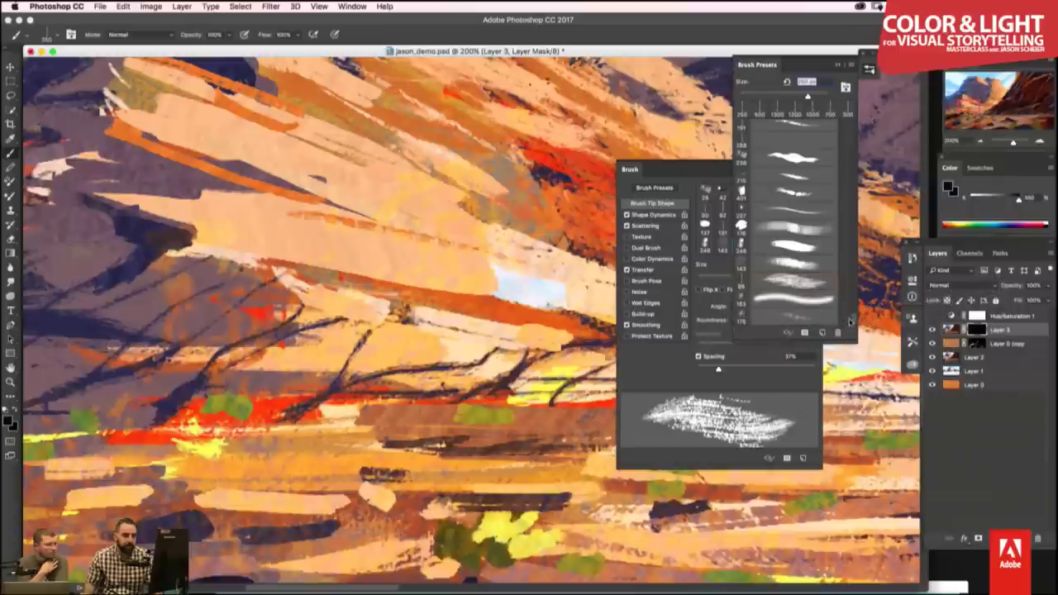
drag(851, 322, 857, 114)
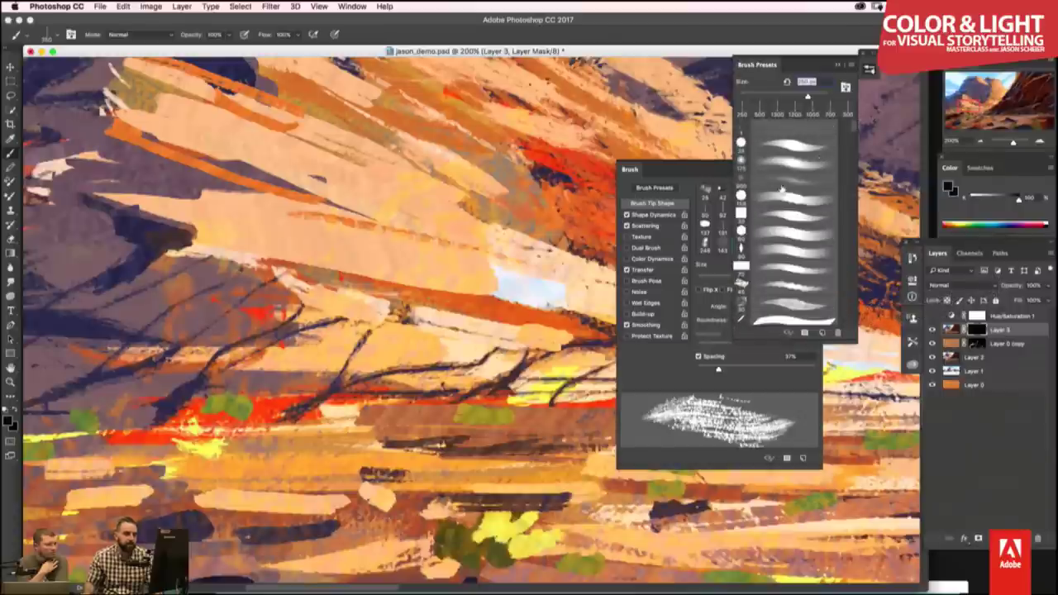
click(786, 170)
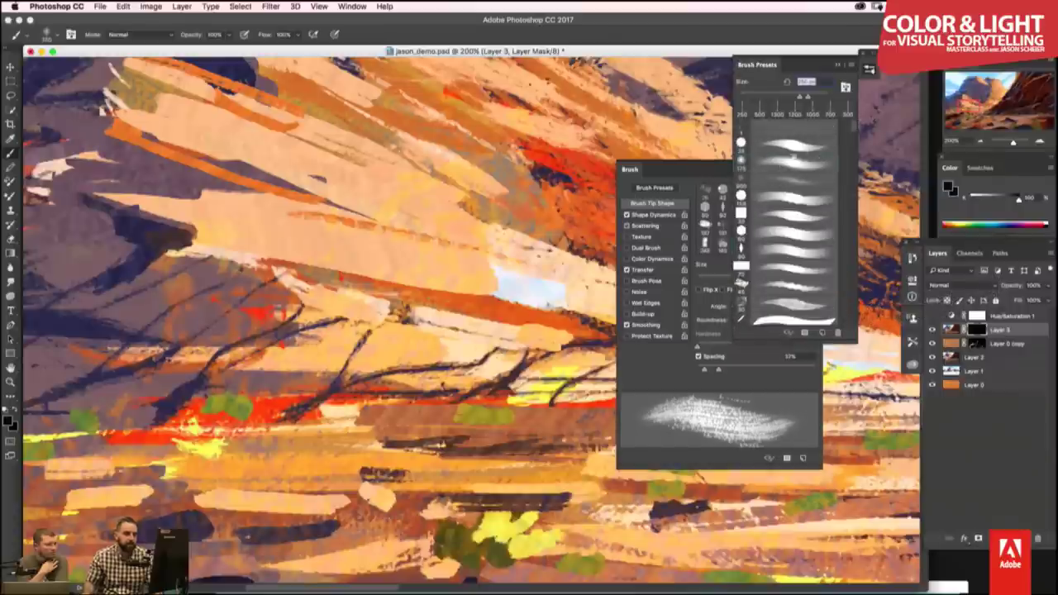
click(697, 171)
click(653, 271)
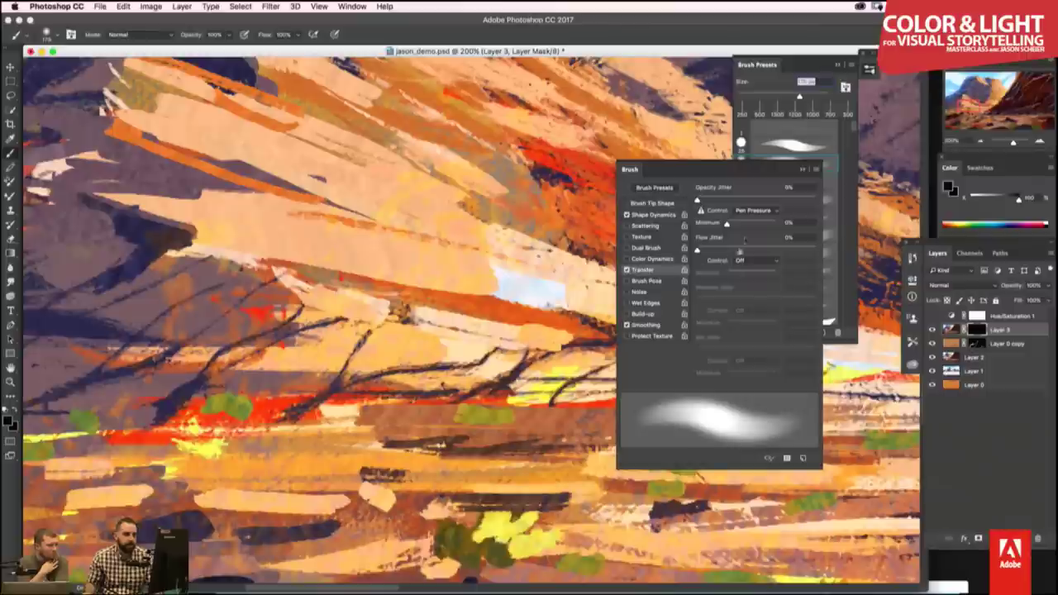
click(748, 260)
click(751, 279)
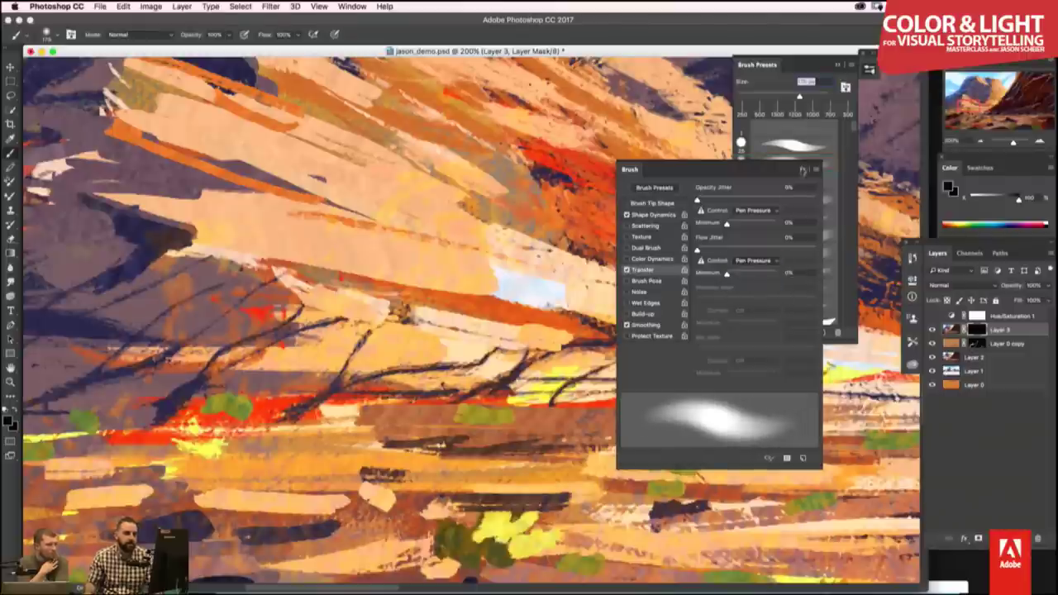
click(803, 169)
click(840, 64)
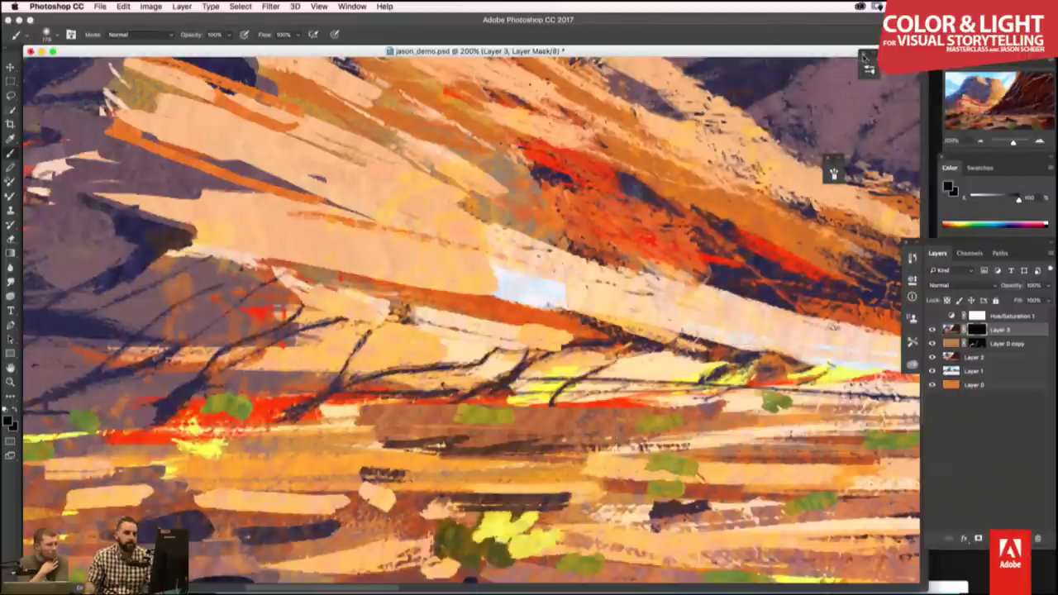
drag(865, 56, 931, 82)
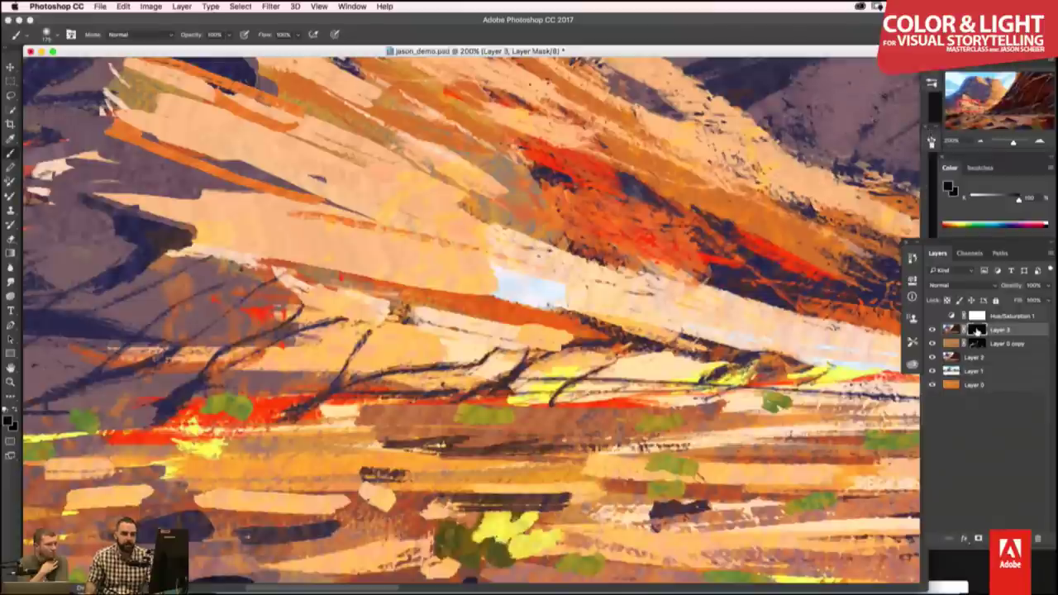
- Switch the paint colour to white, zoom out to 33.3%, and flip the canvas horizontally
key(x)
key(ctrl+minus)
key(ctrl+minus)
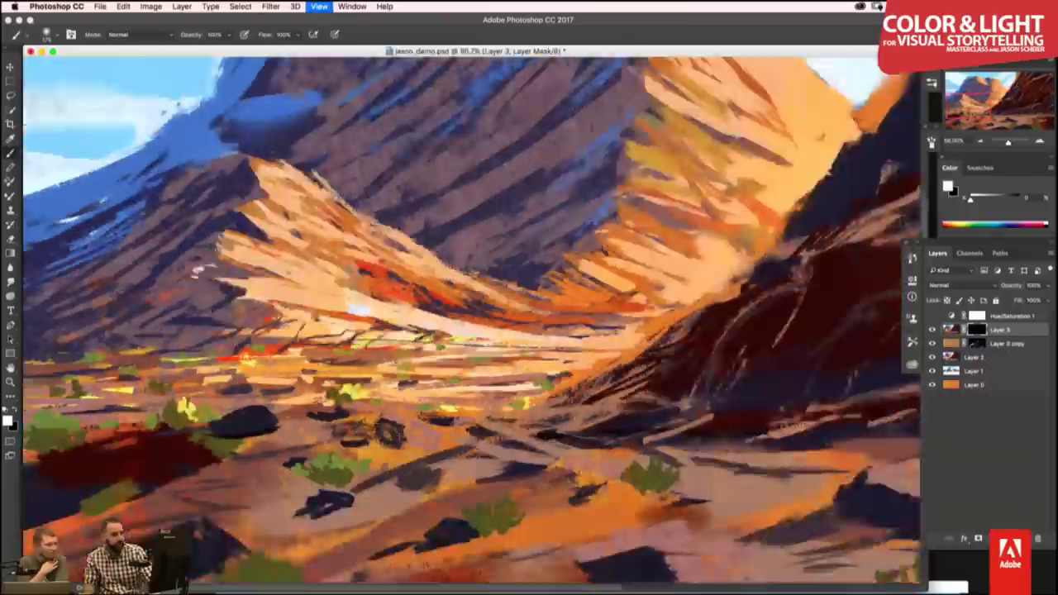
key(ctrl+minus)
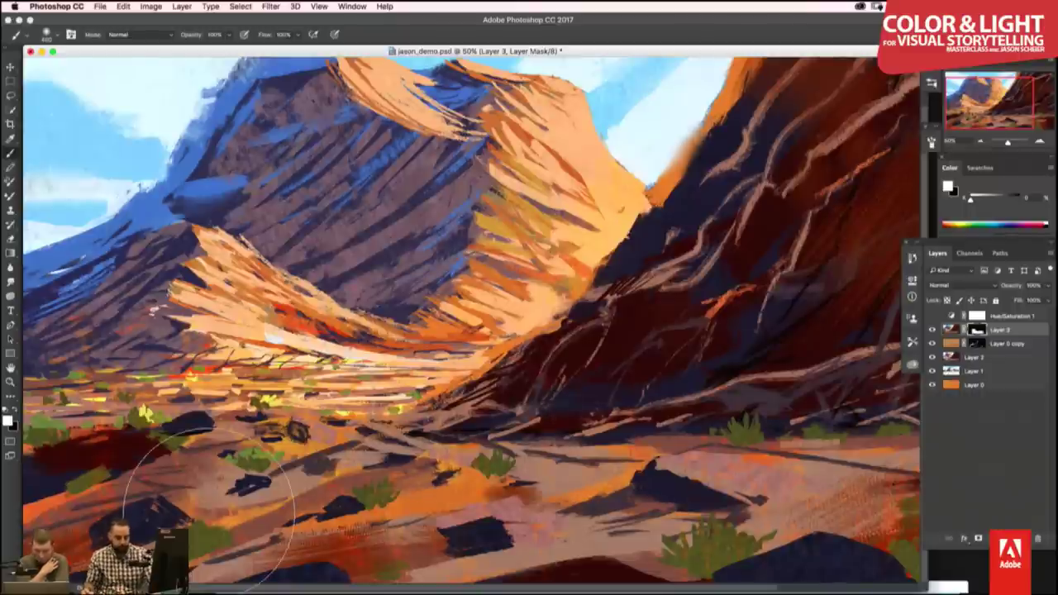
key(super+minus)
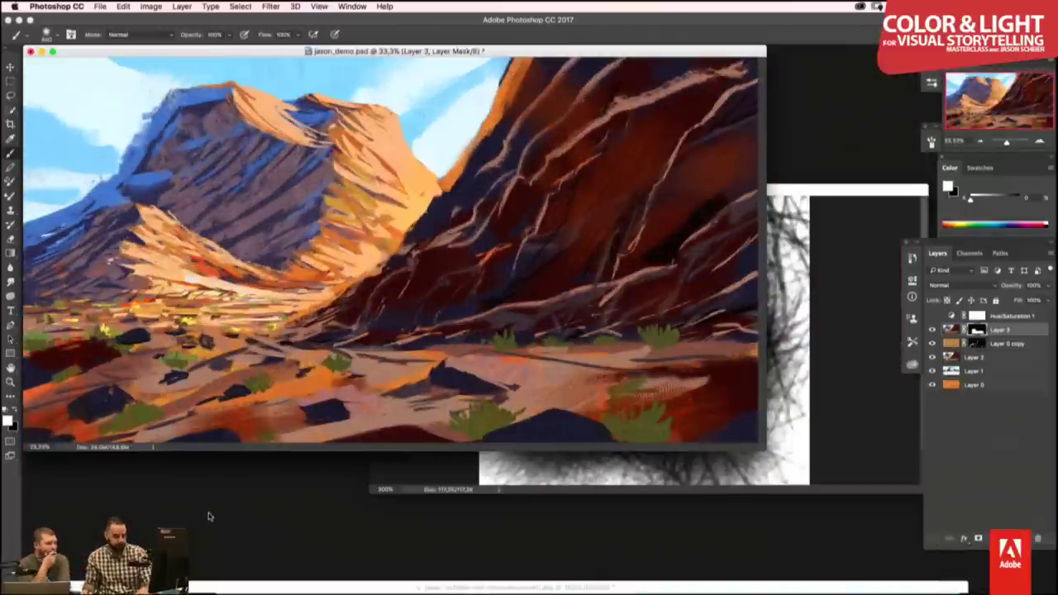
key(h)
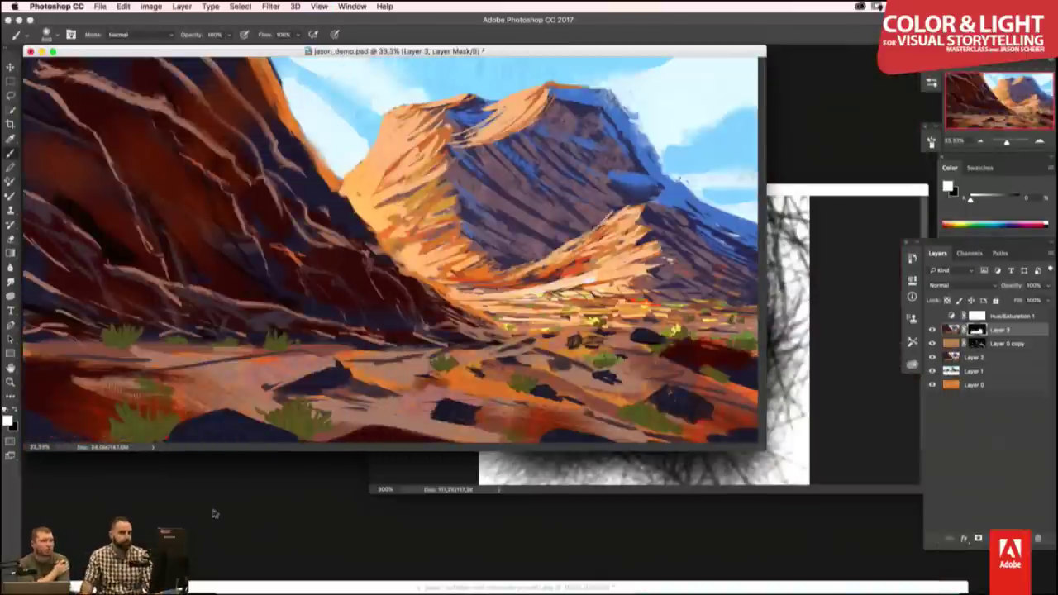
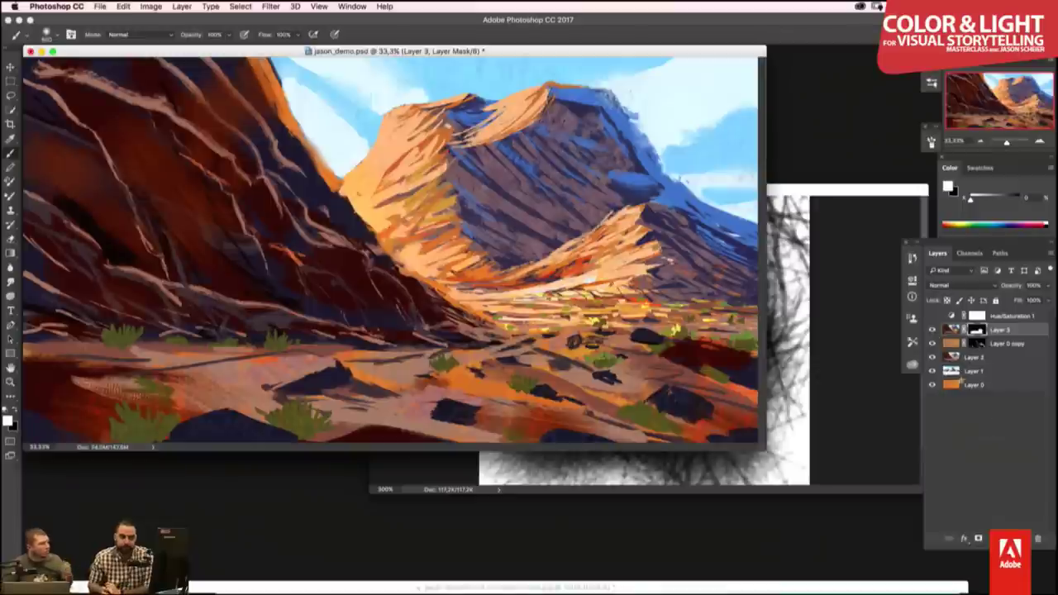
- Create a new empty layer, Layer 4, above Layer 3 with Ctrl+Shift+Alt+N
key(ctrl+shift+alt+n)
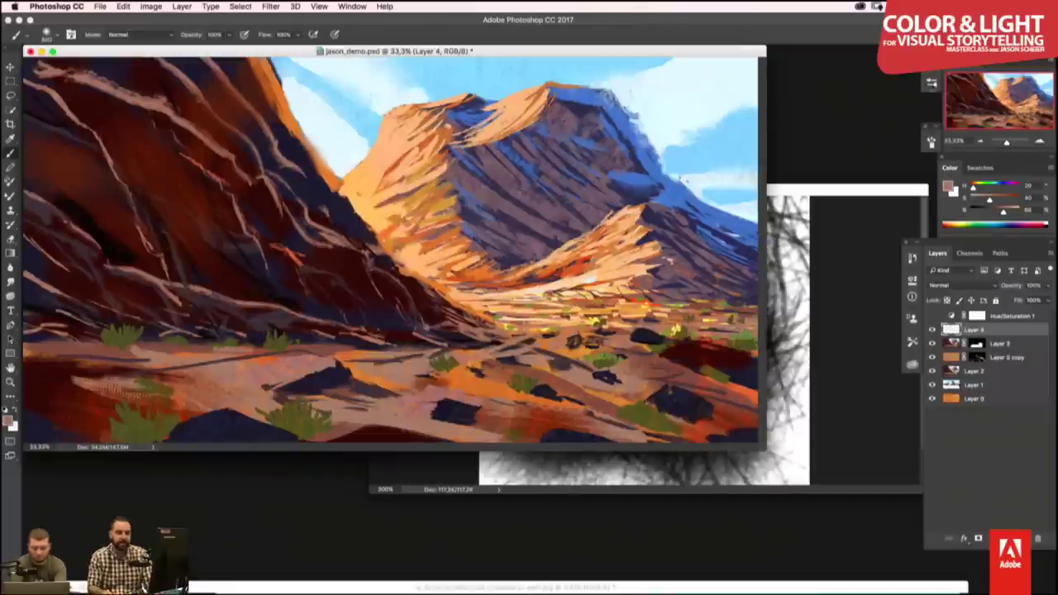
- Switch to a smaller brush from the Brush Presets list
click(932, 84)
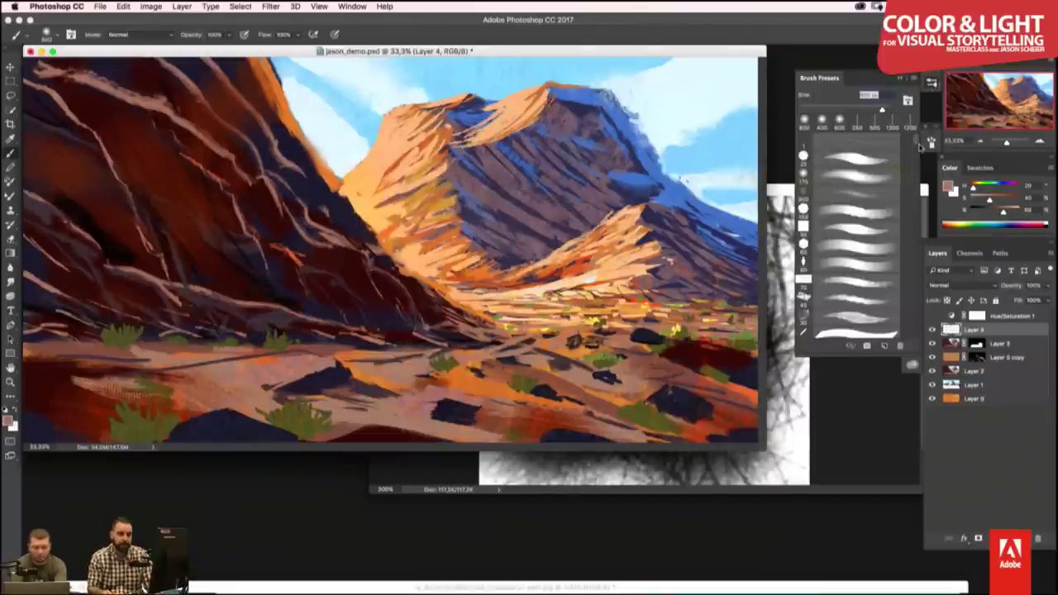
drag(917, 145, 913, 337)
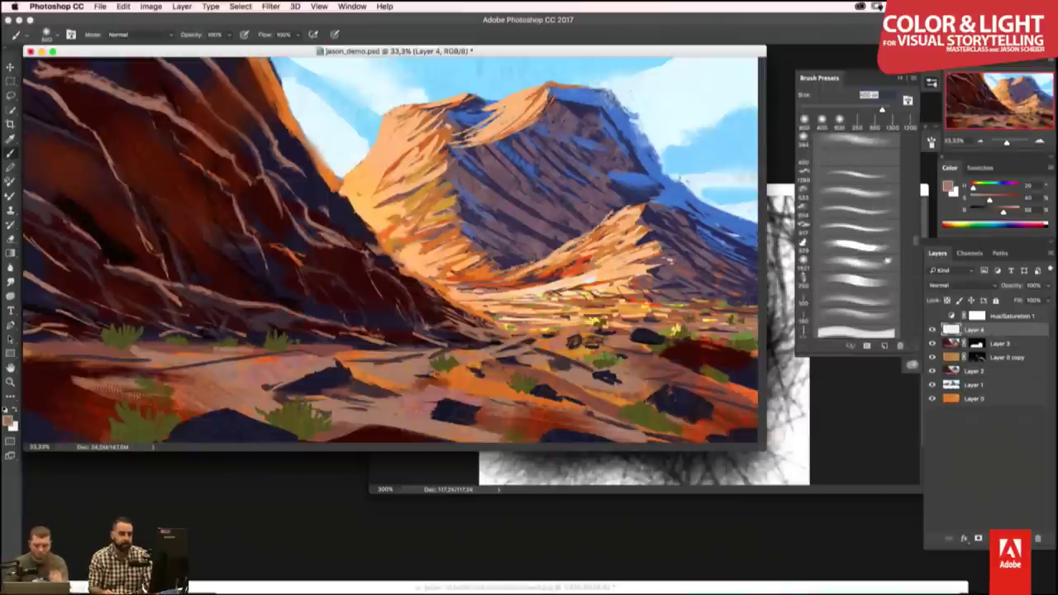
drag(919, 245, 919, 258)
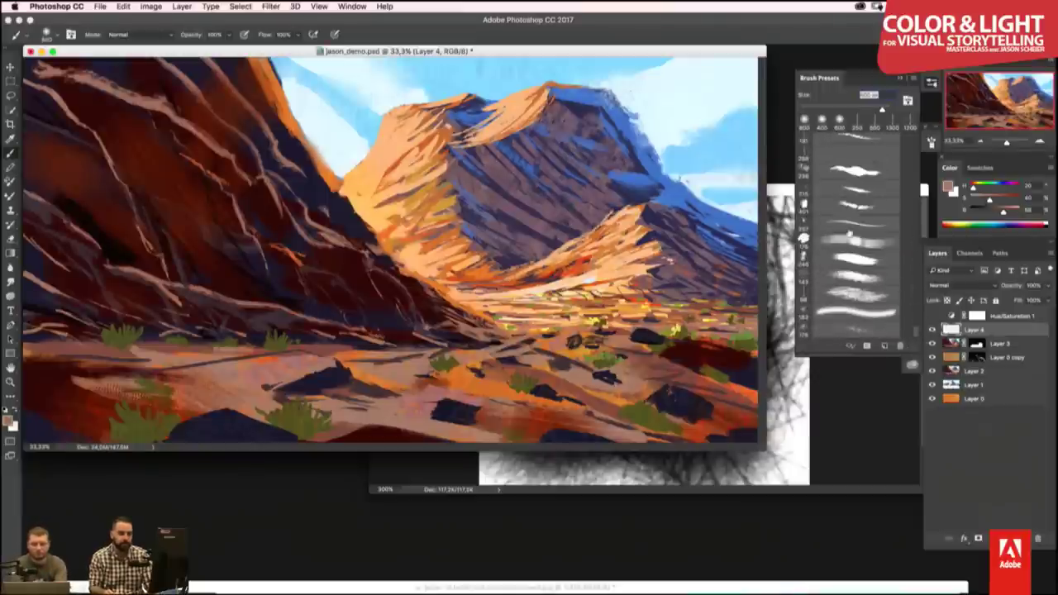
click(853, 173)
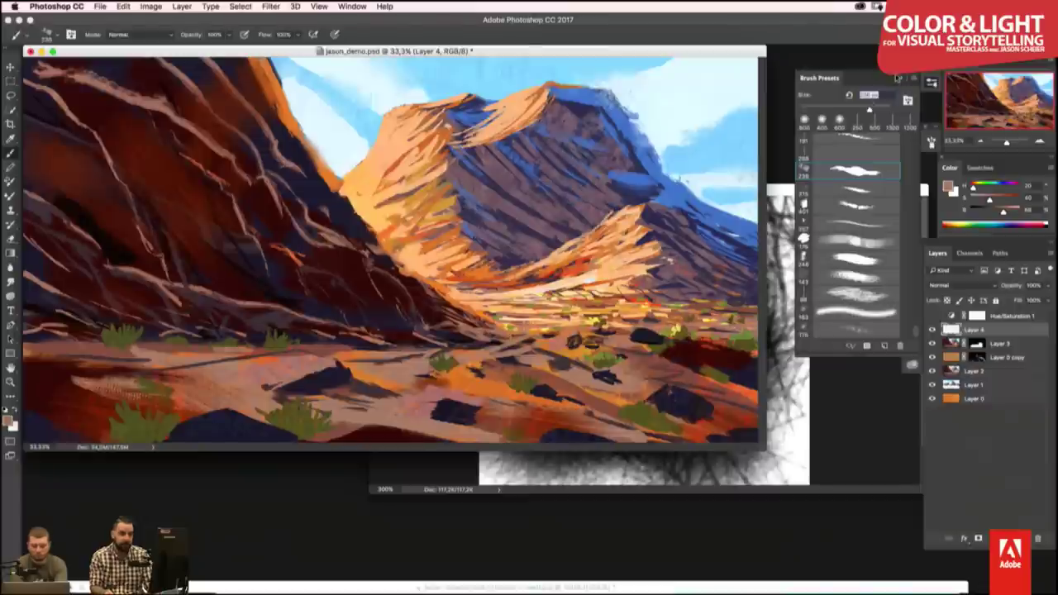
click(899, 78)
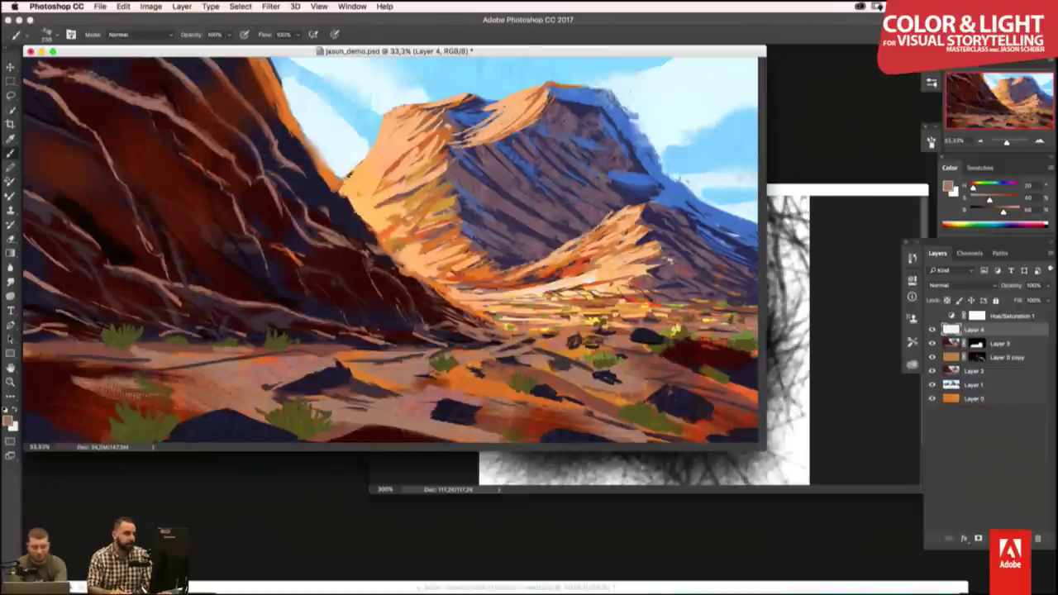
- Sample the sky blue, boost its saturation, and paint dark-blue accents along the left cliff's ridge and rock face
alt+click(626, 165)
drag(628, 172, 662, 184)
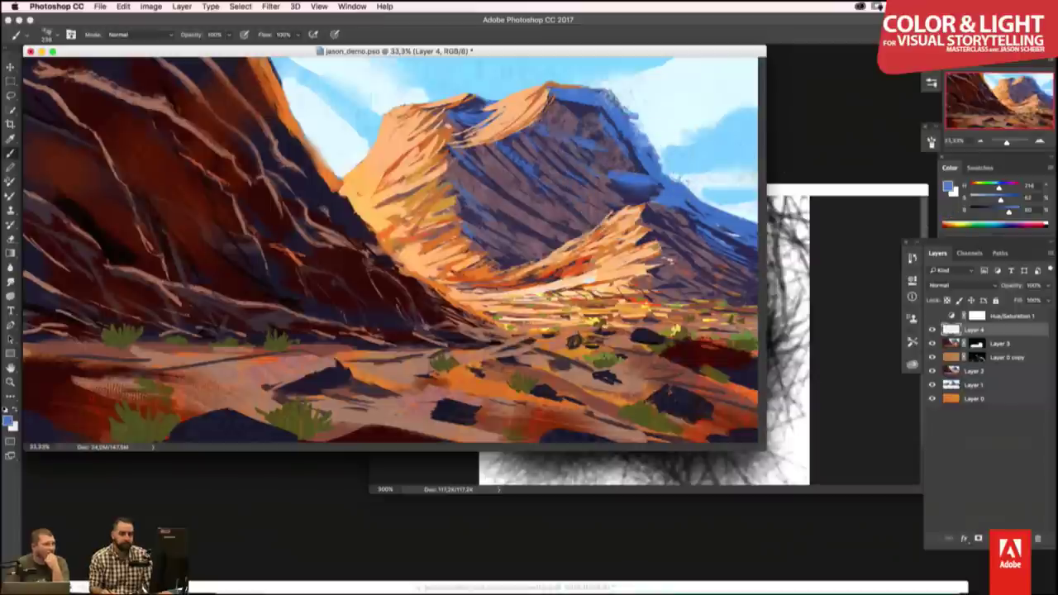
mouse_move(999, 189)
mouse_down()
mouse_move(1004, 212)
mouse_move(1012, 200)
mouse_move(971, 200)
mouse_up()
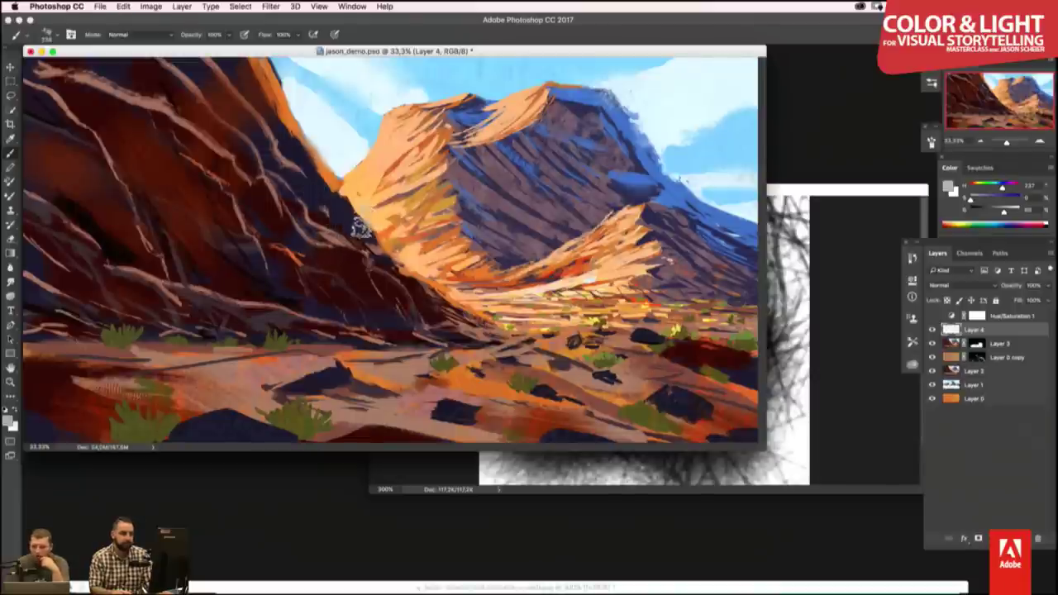
drag(1000, 200, 1010, 201)
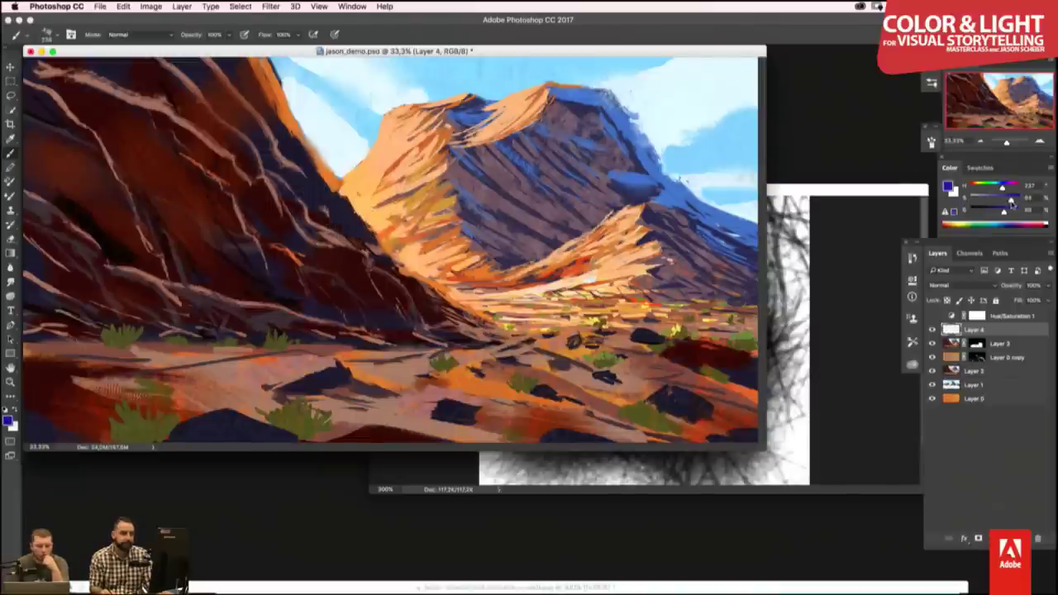
drag(290, 178, 310, 201)
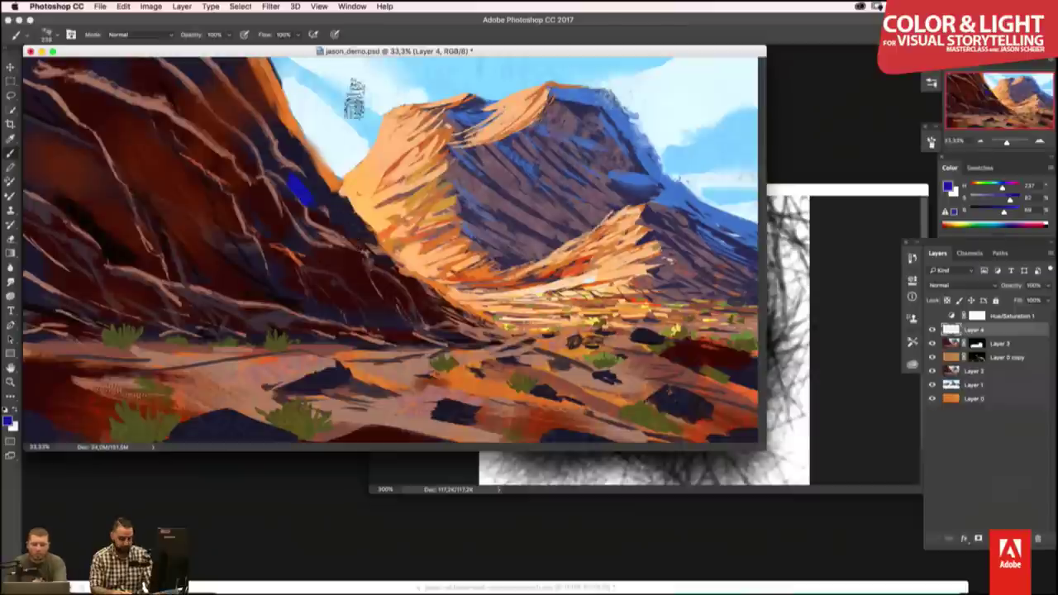
drag(253, 80, 267, 115)
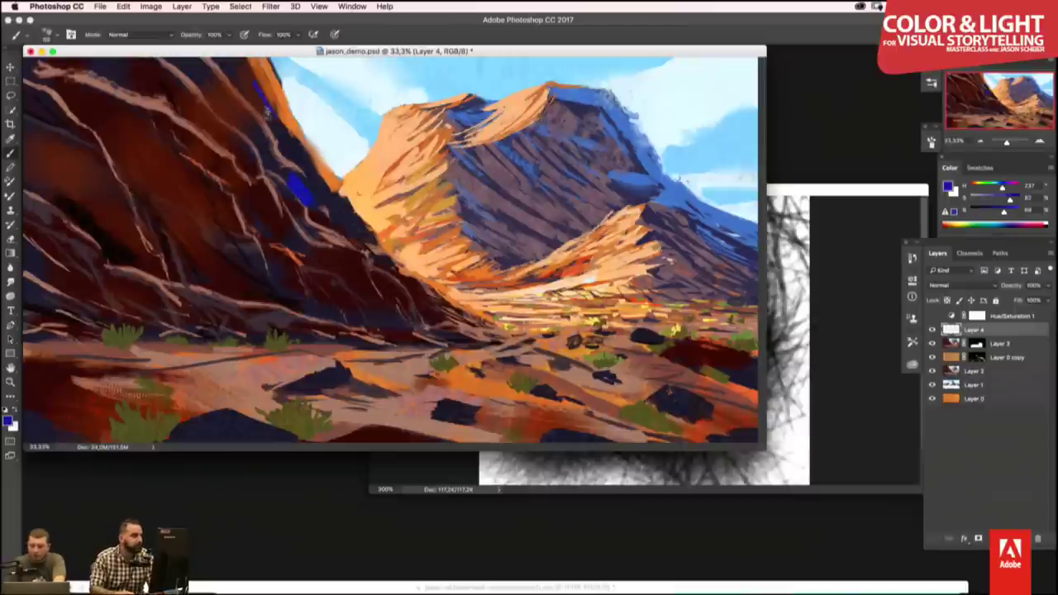
drag(223, 69, 274, 122)
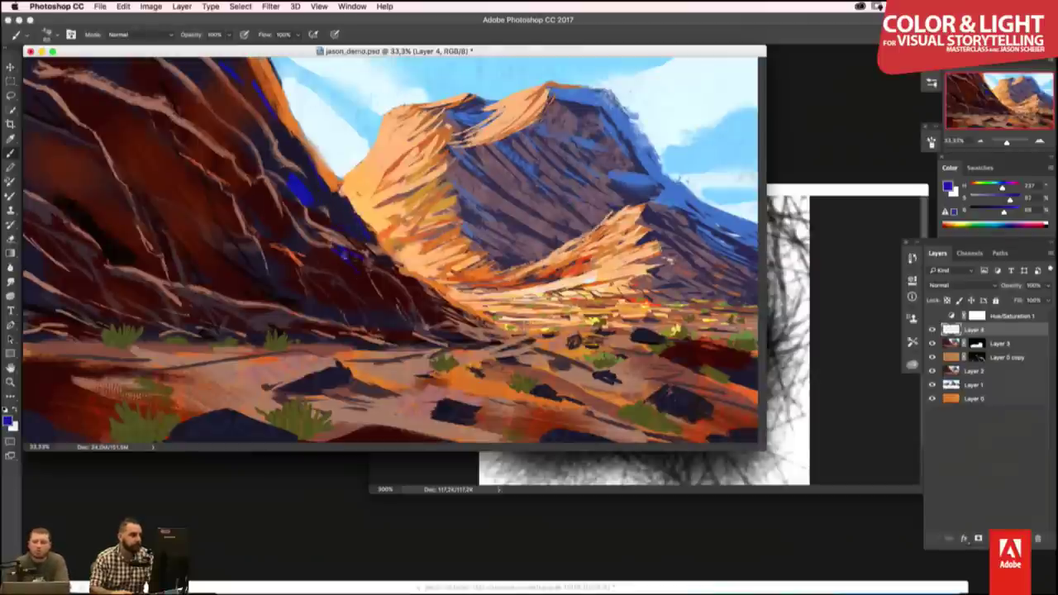
- In full-screen with panels hidden, paint blue streaks across the left cliff, resizing the brush as needed
key(f)
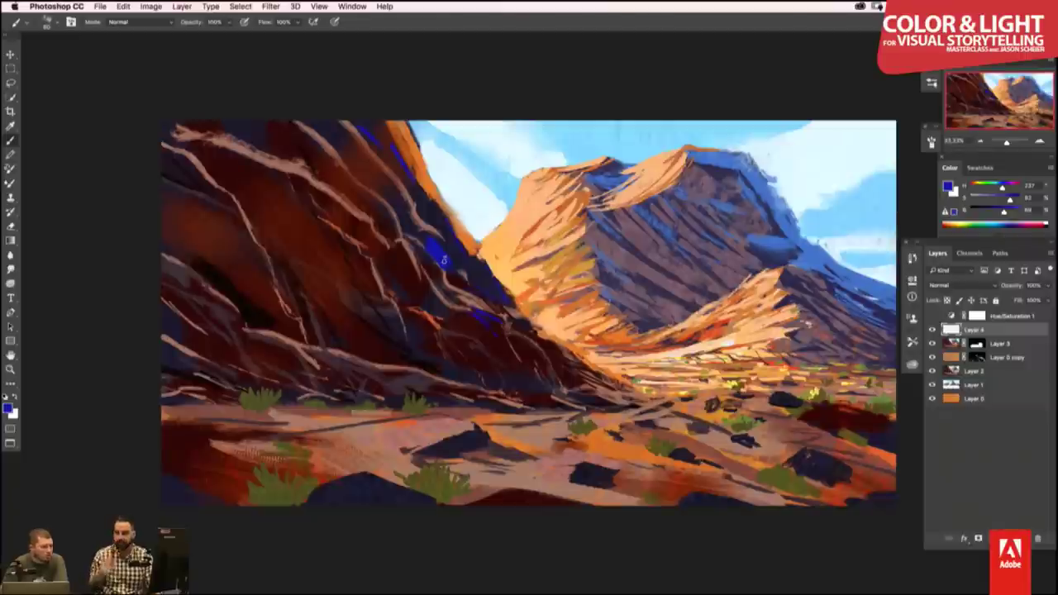
key(Tab)
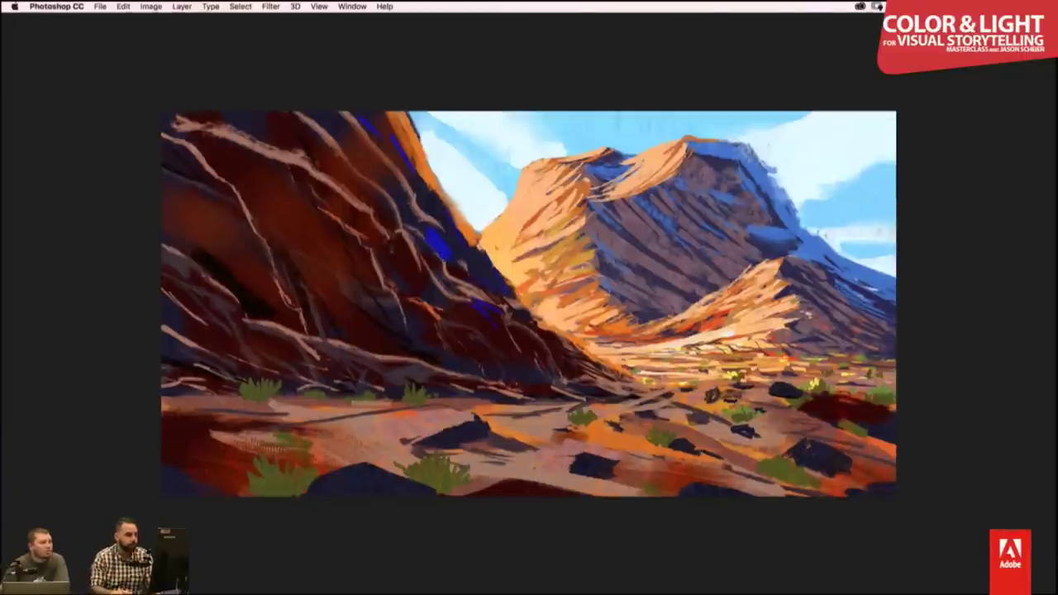
click(380, 232)
click(341, 204)
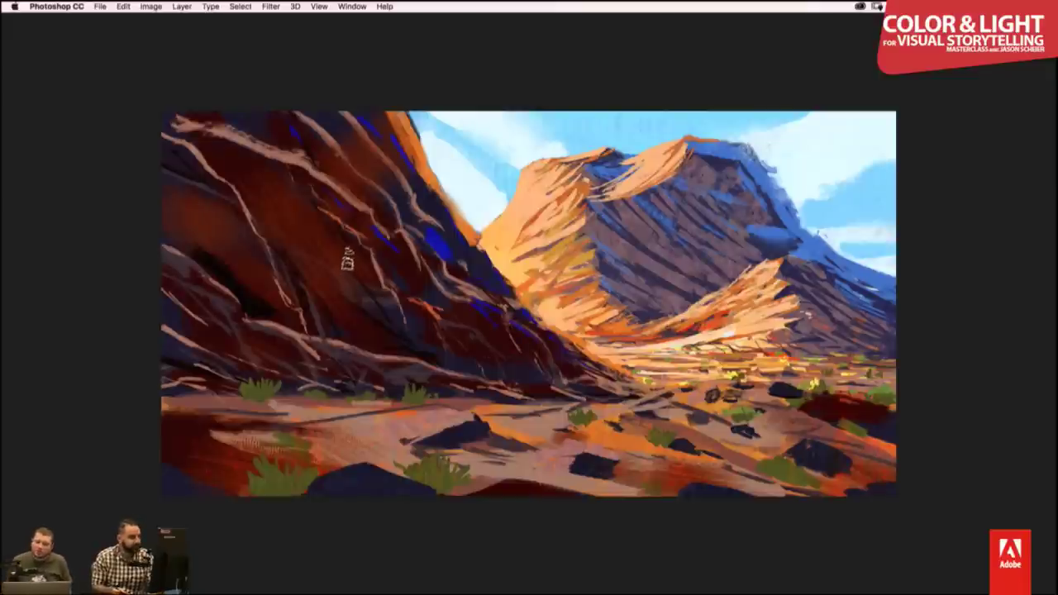
drag(341, 263, 308, 197)
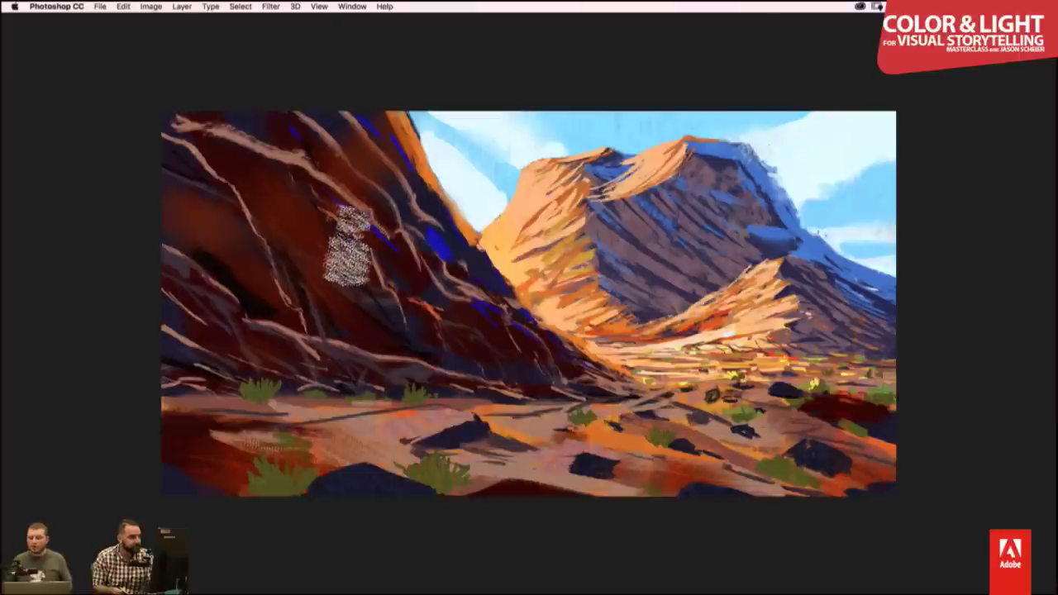
drag(354, 236, 285, 224)
key(bracketright)
key(bracketright)
key(bracketright)
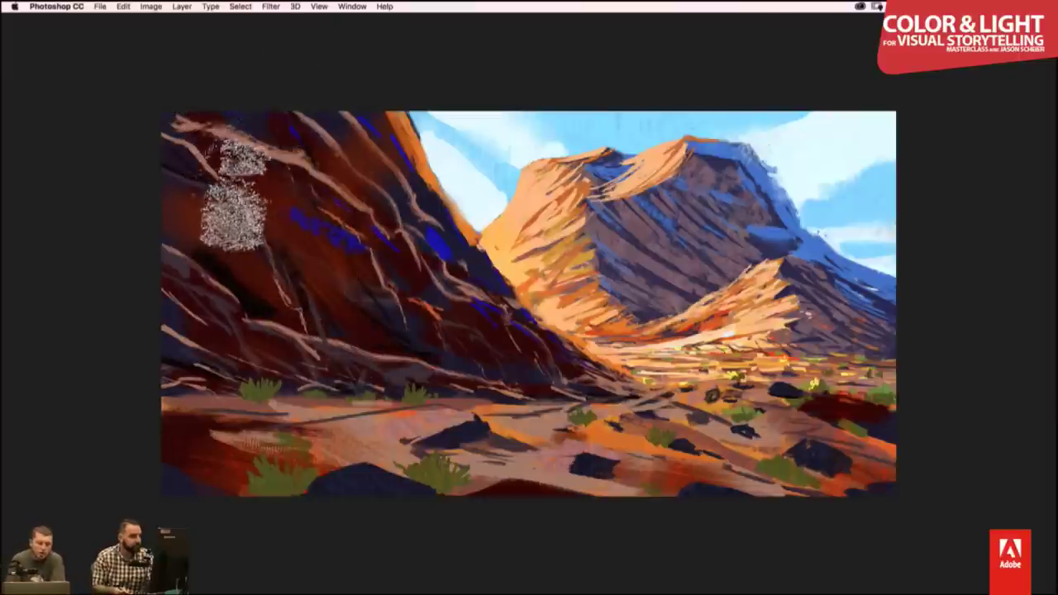
key(bracketleft)
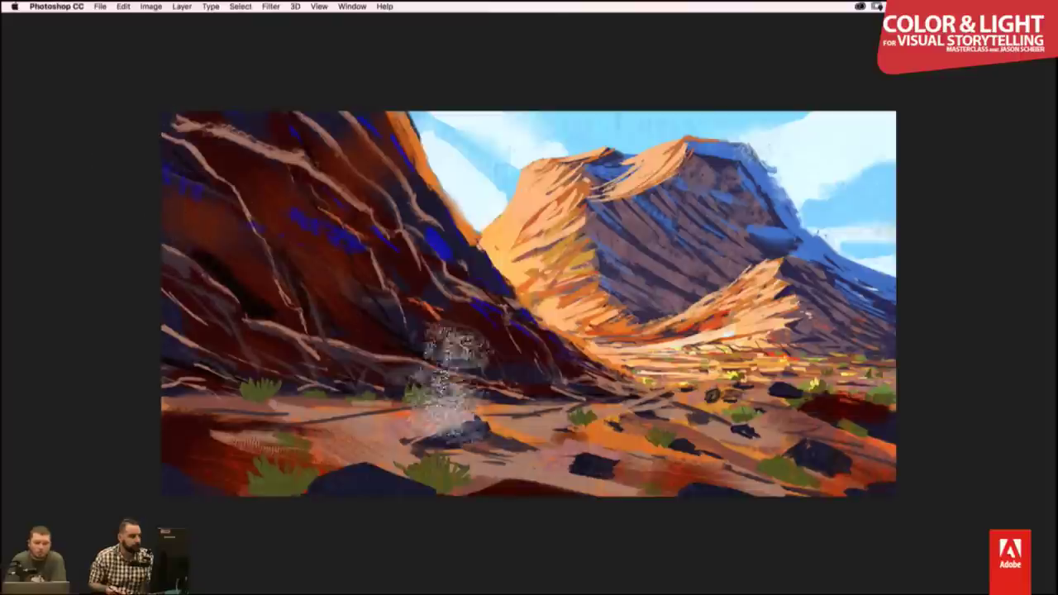
key(bracketleft)
key(bracketleft)
key(bracketleft)
key(bracketleft)
key(bracketleft)
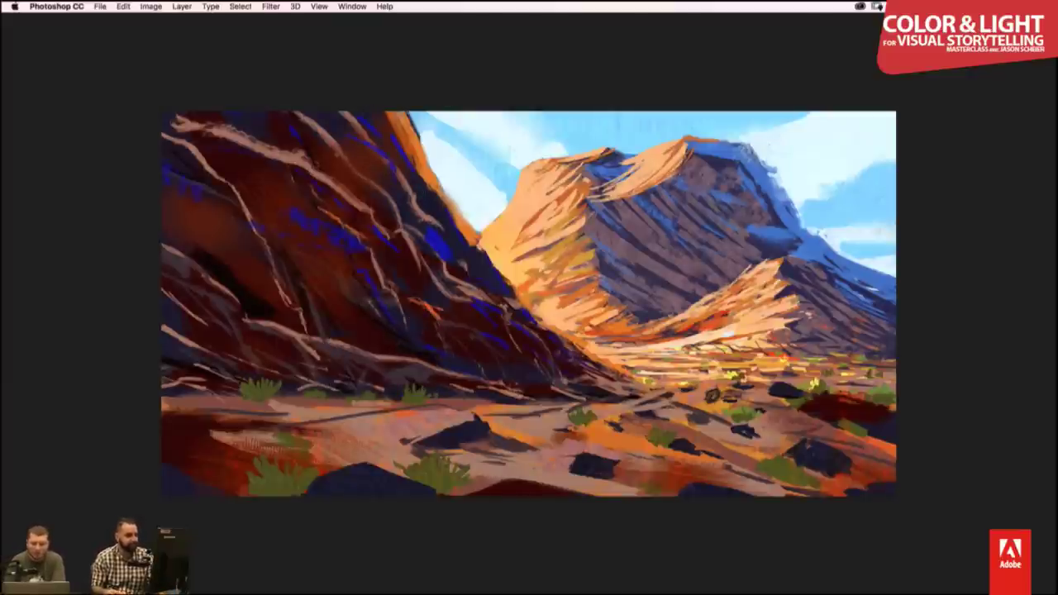
key(Tab)
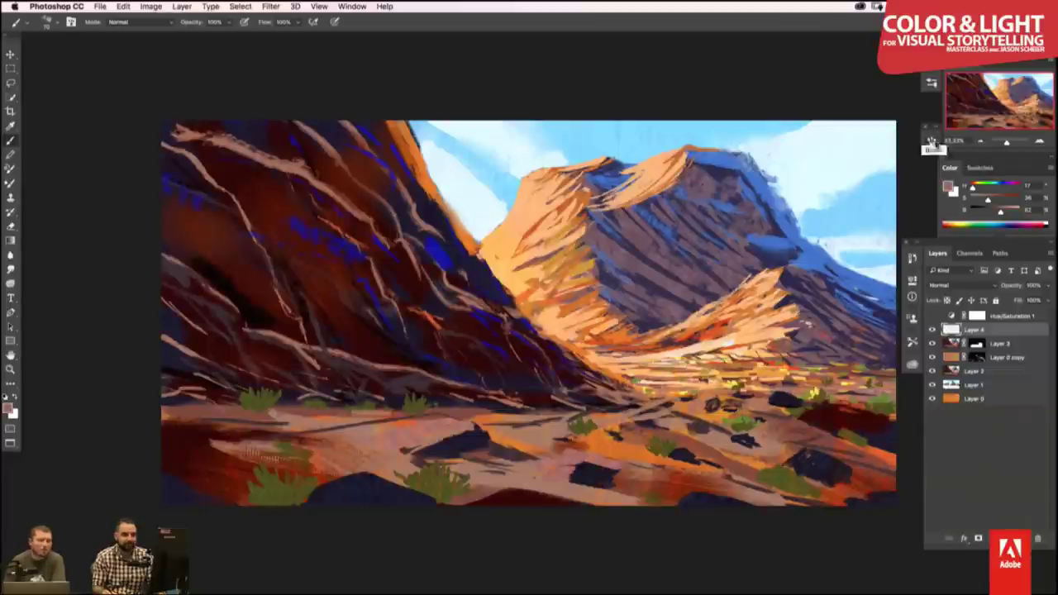
- Choose a textured brush preset from the Brush Presets list
click(931, 142)
click(931, 144)
click(931, 83)
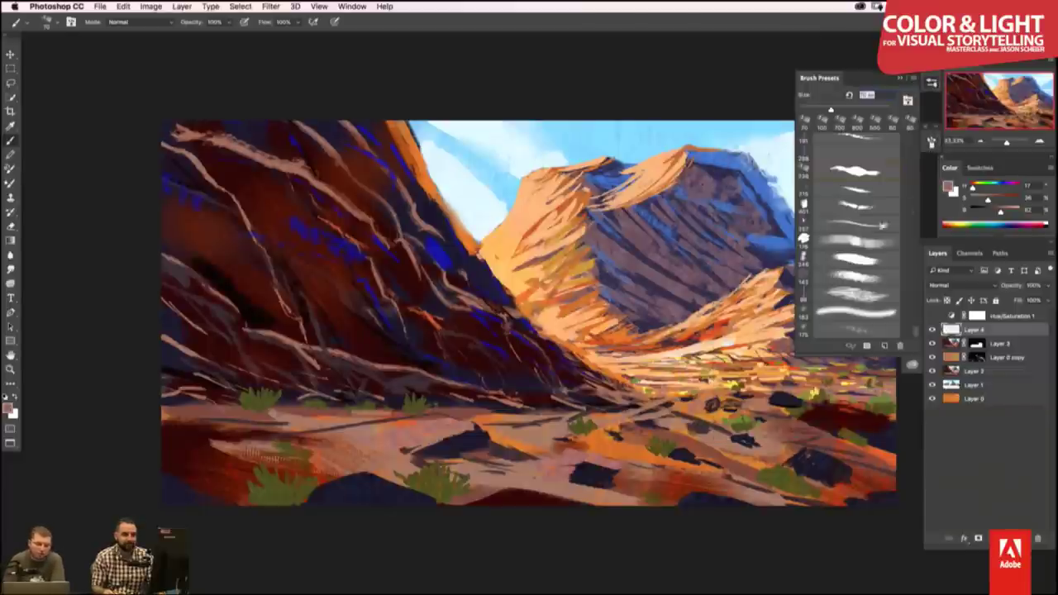
click(868, 142)
click(901, 80)
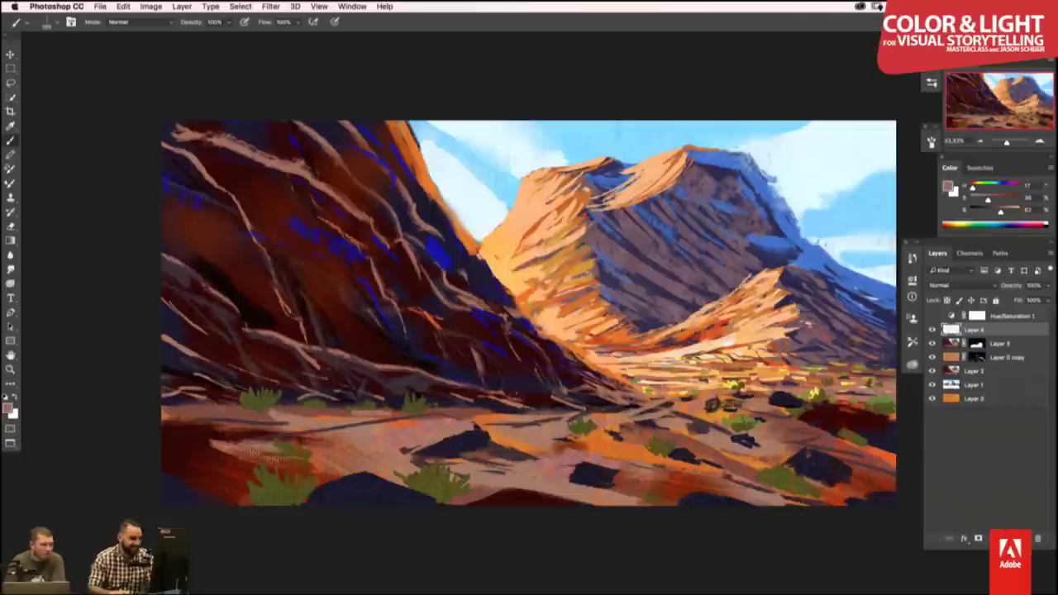
- Paint speckled light texture on the ground and red cliff base, then sample an orange
mouse_move(402, 334)
mouse_down()
mouse_move(425, 355)
mouse_move(374, 329)
mouse_up()
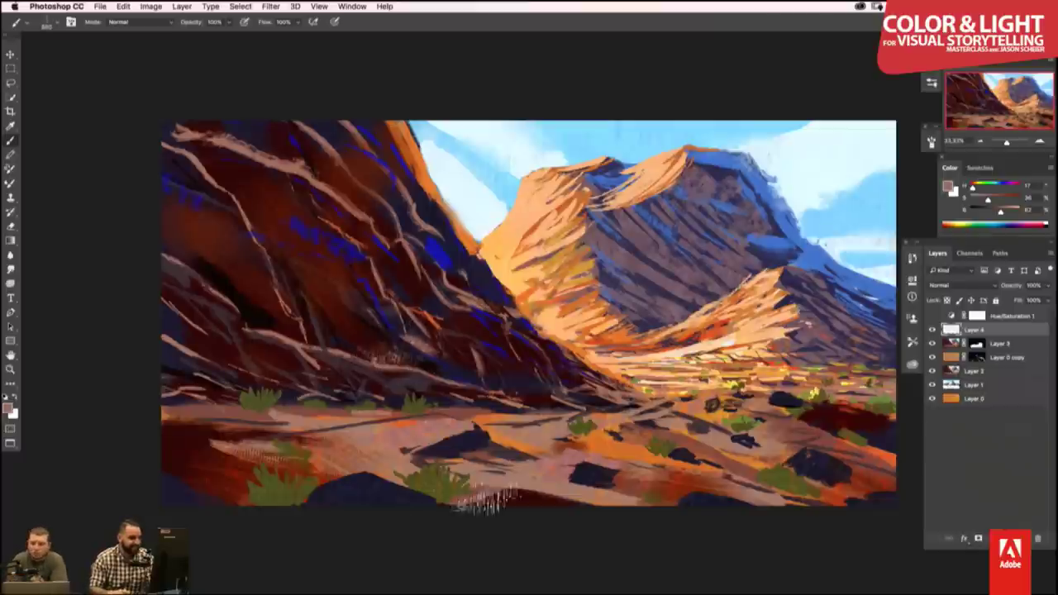
mouse_move(306, 331)
mouse_down()
mouse_move(224, 295)
mouse_move(260, 331)
mouse_up()
drag(277, 205, 312, 219)
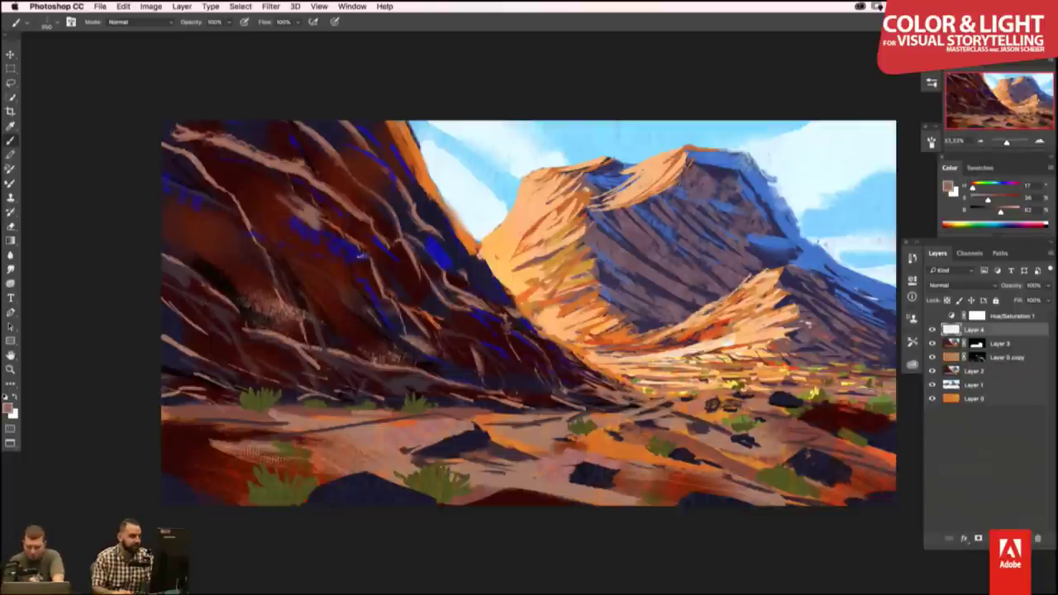
key(bracketleft)
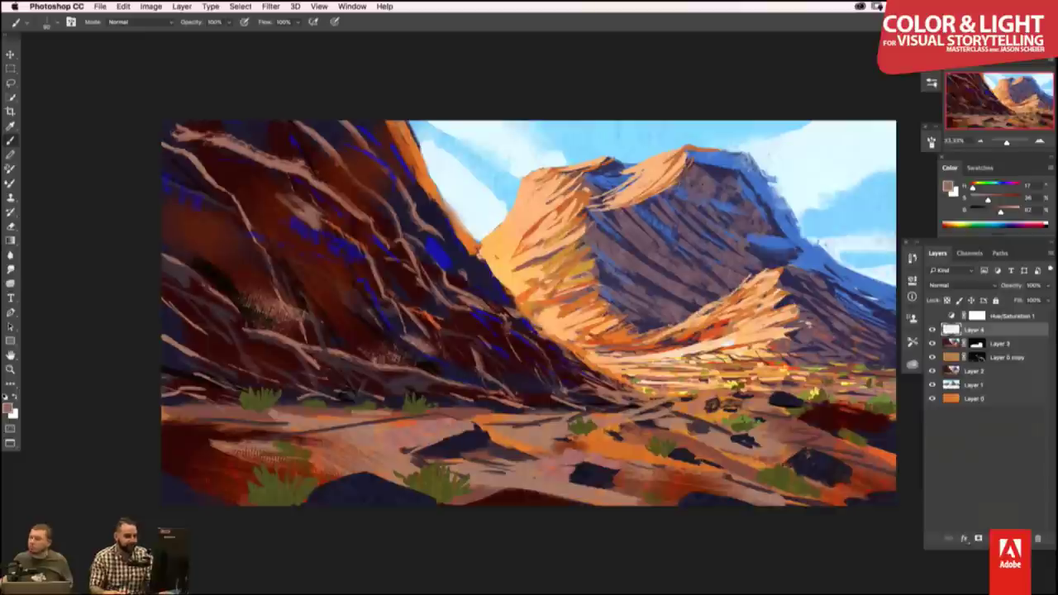
alt+click(825, 461)
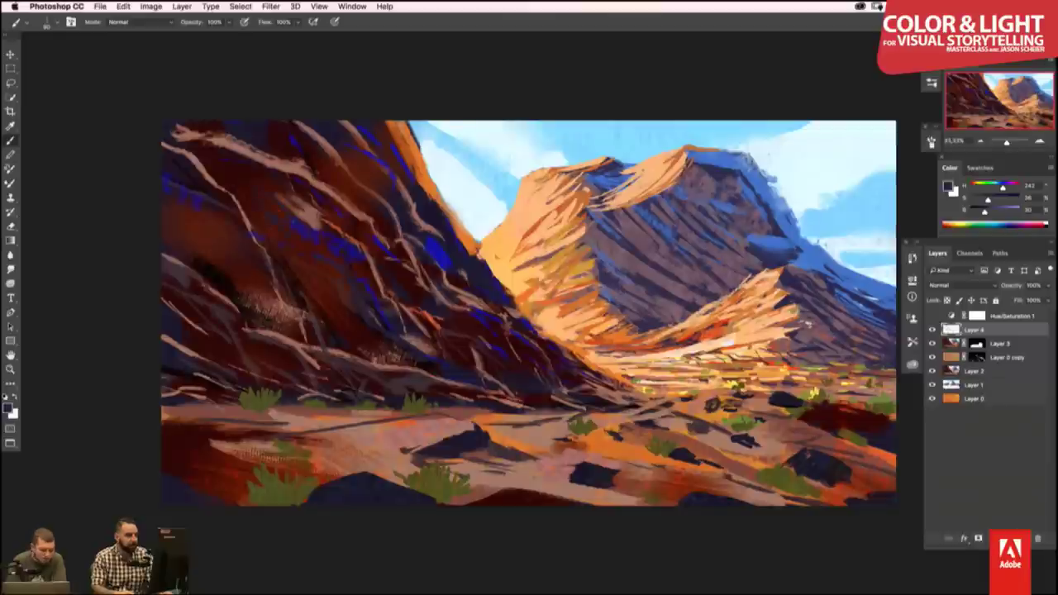
alt+click(604, 446)
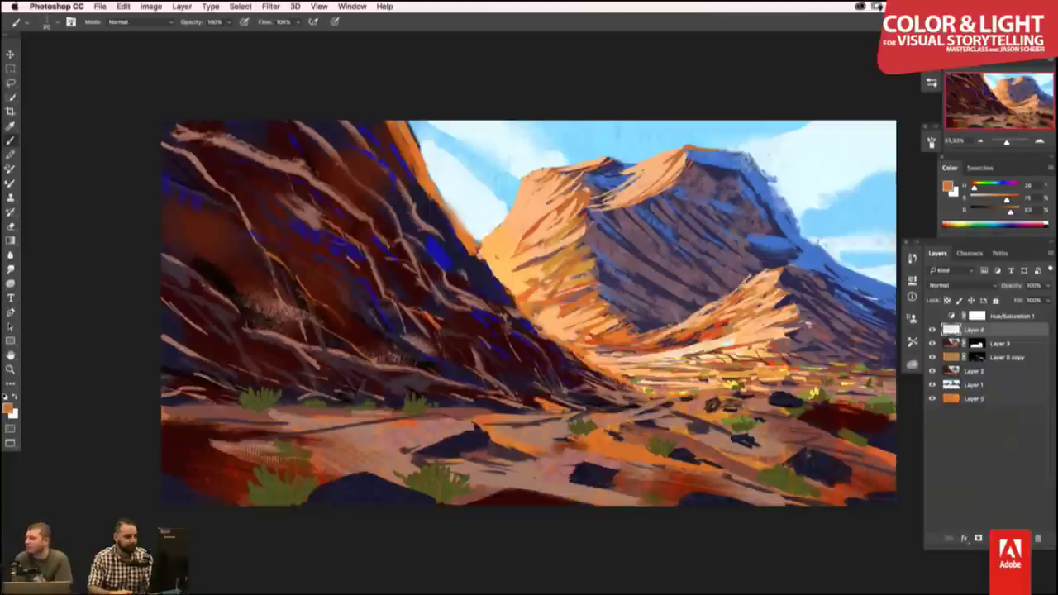
- Paint light orange and peach strokes on the ground, right slope, and left cliff face
drag(377, 405, 303, 407)
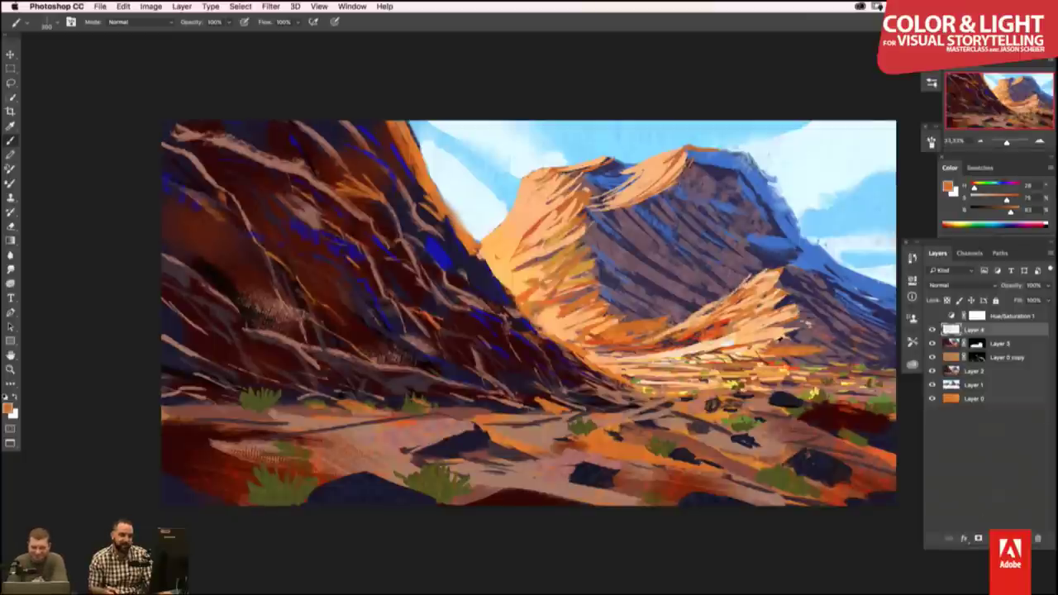
alt+click(781, 327)
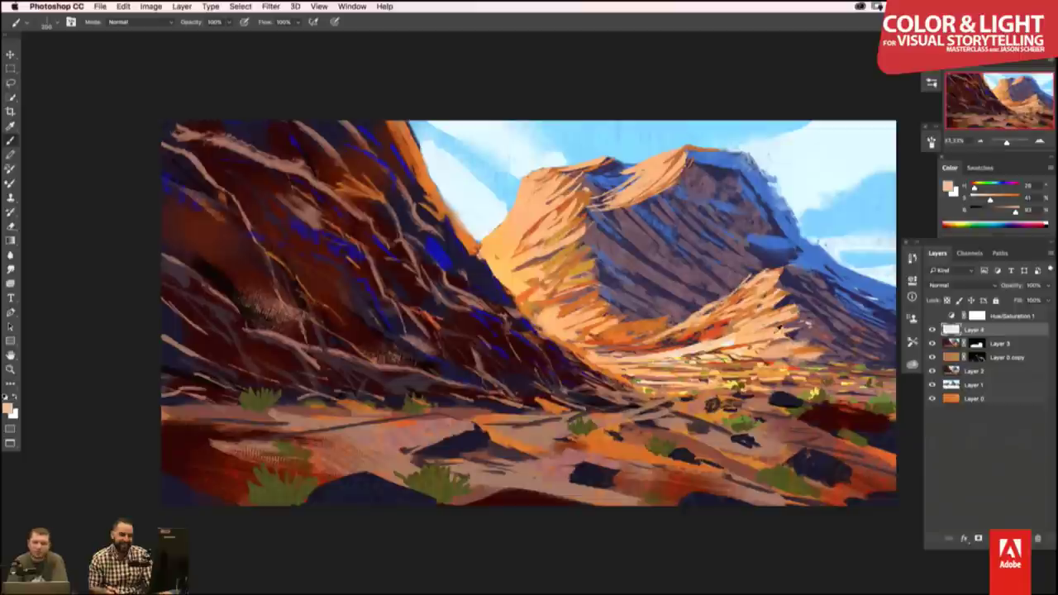
alt+click(780, 331)
drag(769, 348, 813, 334)
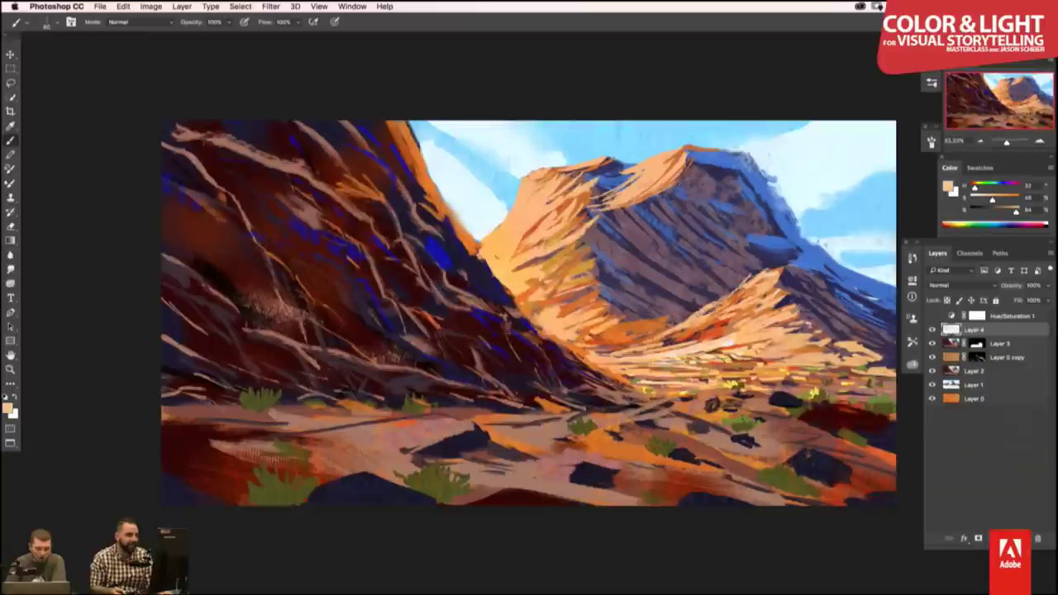
alt+click(474, 304)
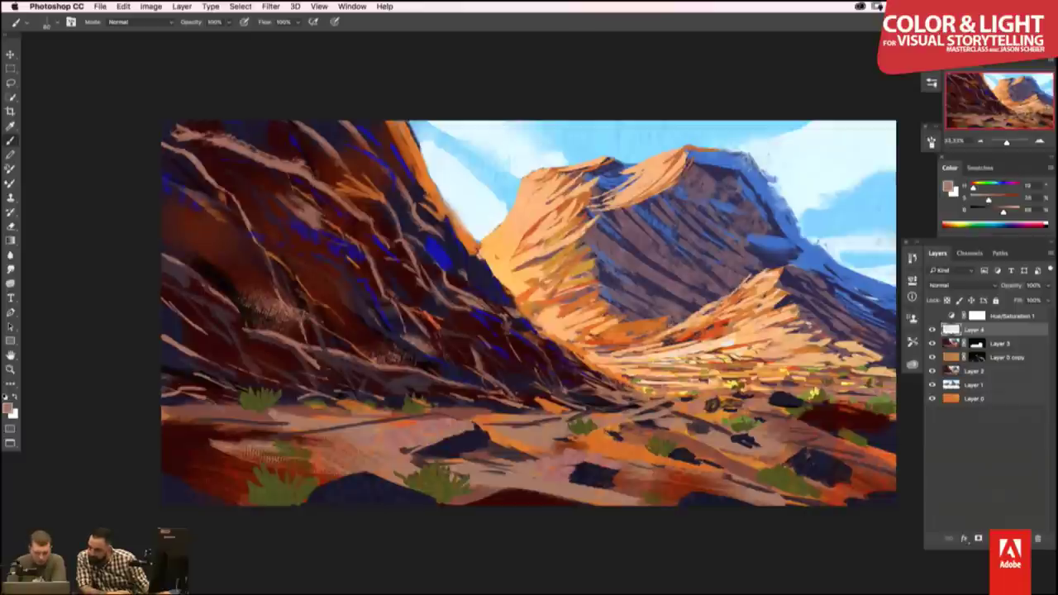
drag(281, 216, 323, 207)
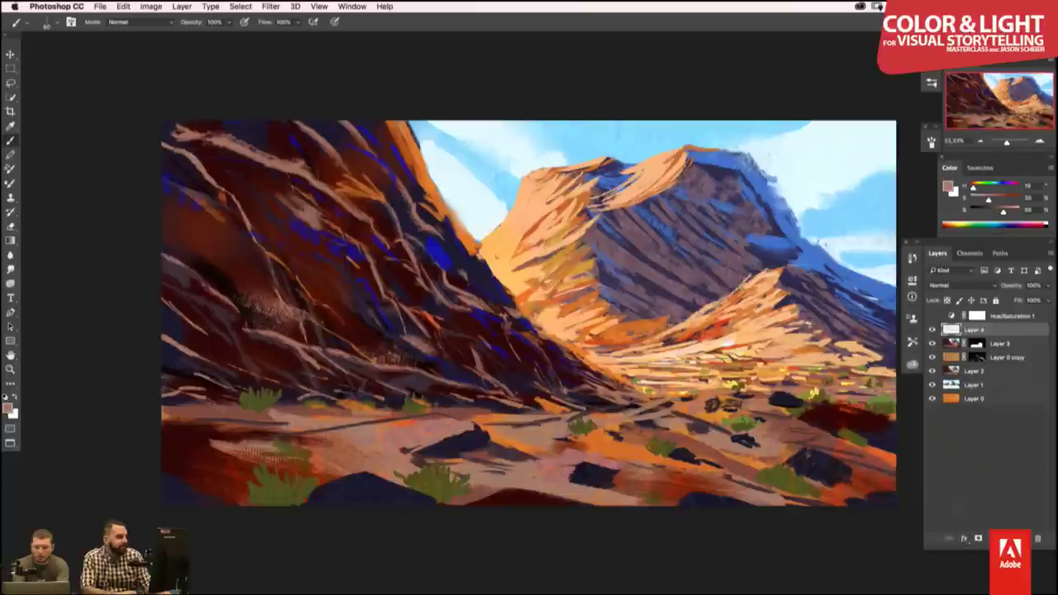
mouse_move(245, 294)
mouse_down()
mouse_move(281, 306)
mouse_move(228, 300)
mouse_move(213, 286)
mouse_move(231, 288)
mouse_up()
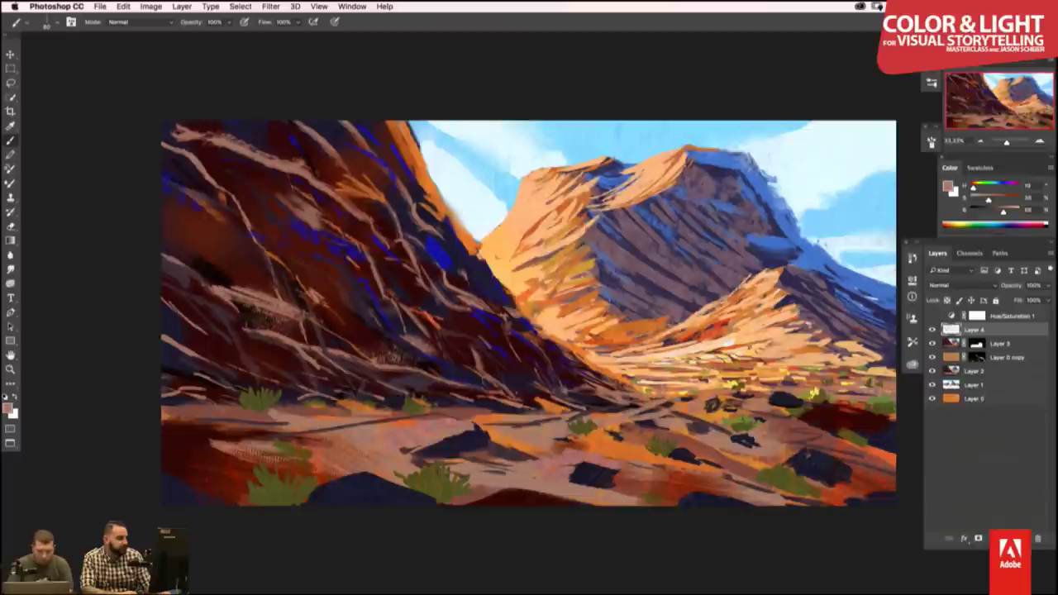
- Exit full-screen and close the Untitled-1 brush test document without saving
key(f)
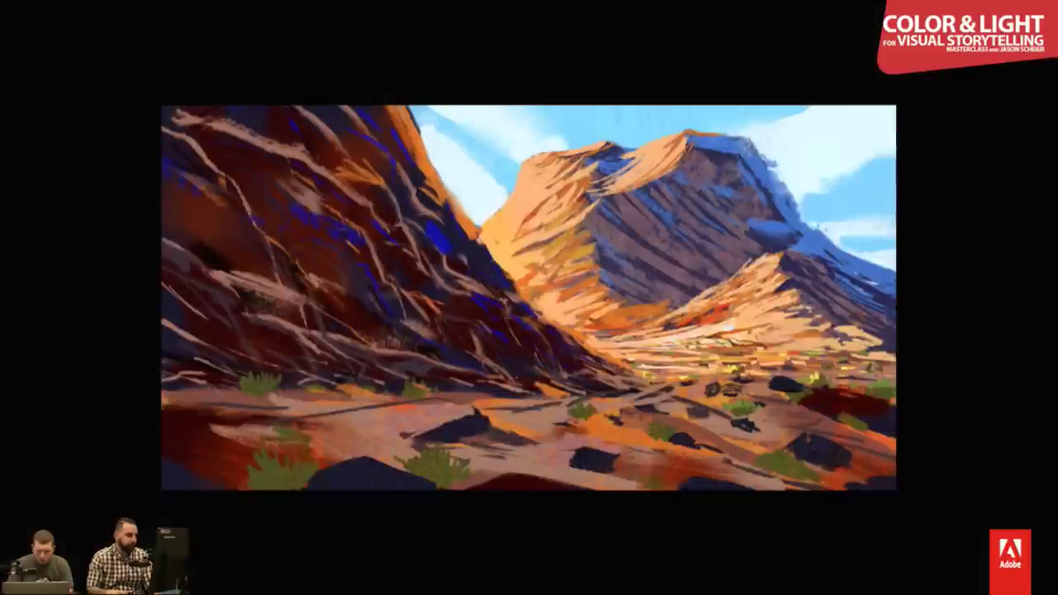
key(f)
click(775, 198)
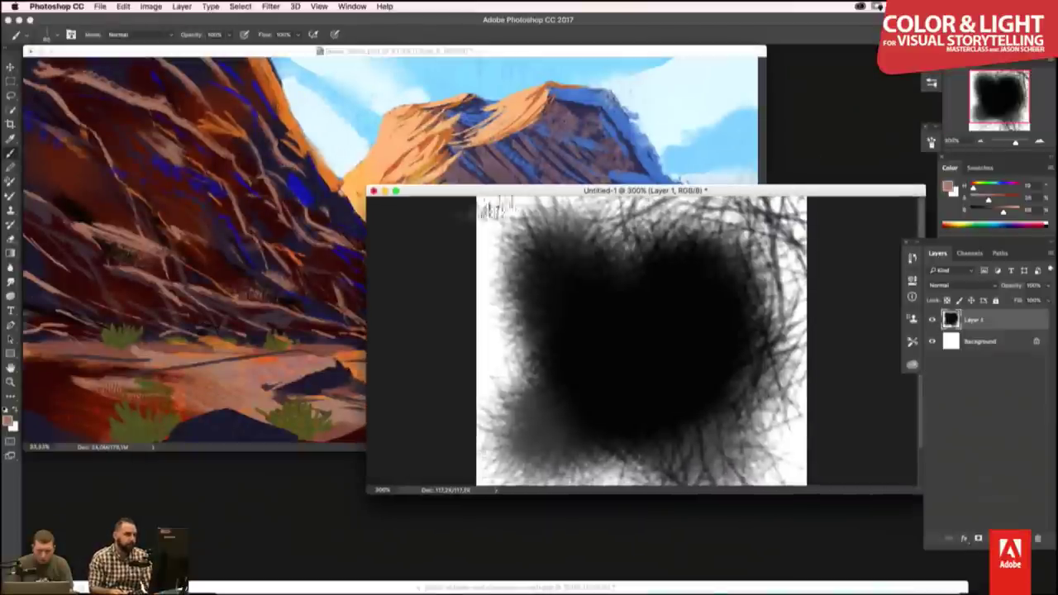
click(372, 190)
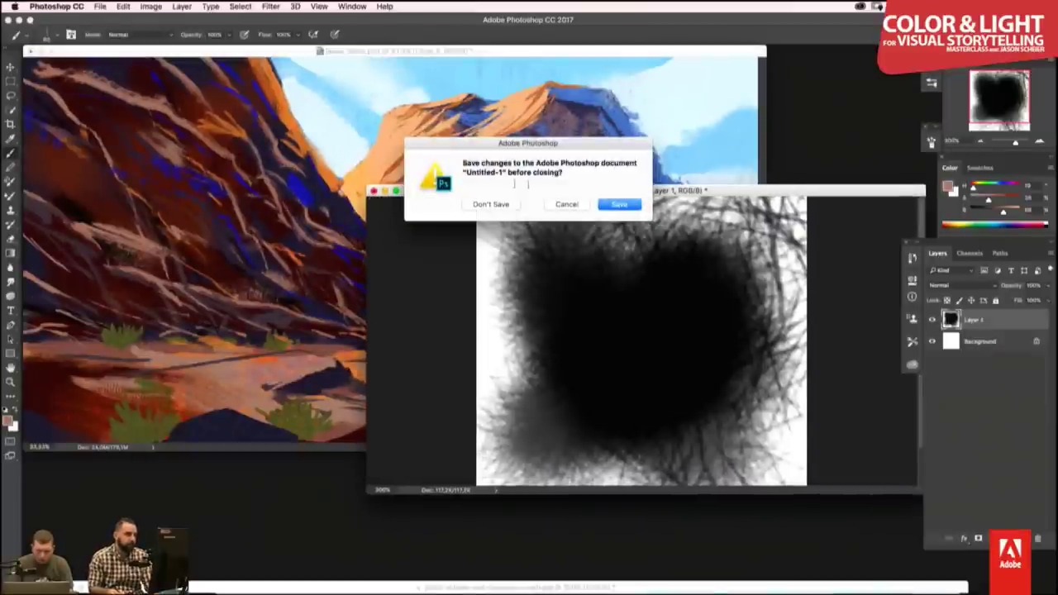
click(491, 206)
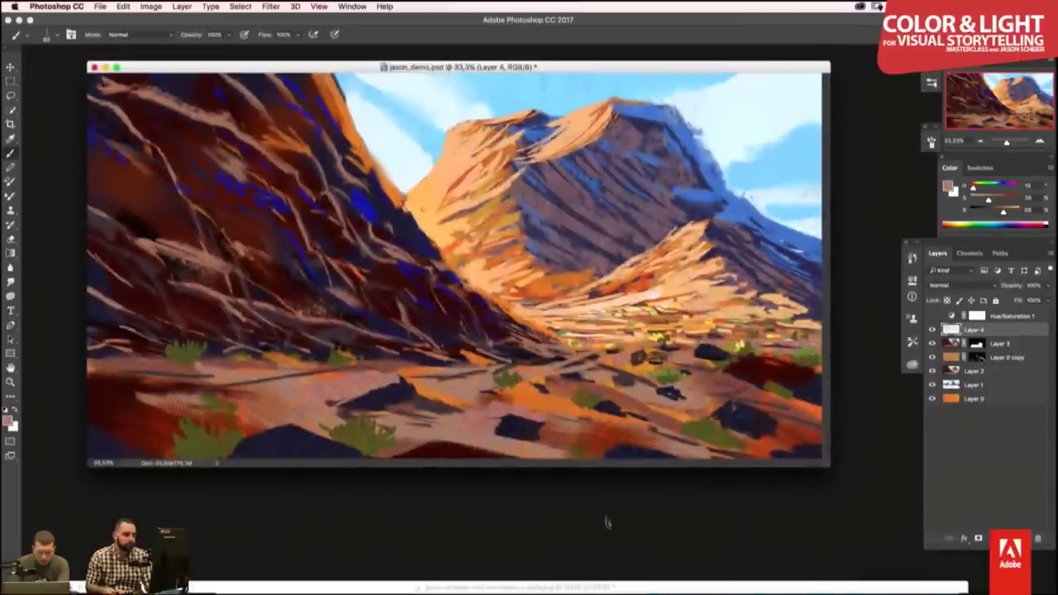
- Open the desert rock reference painting at 50% and eyedrop its dark and reddish rock tones
click(591, 577)
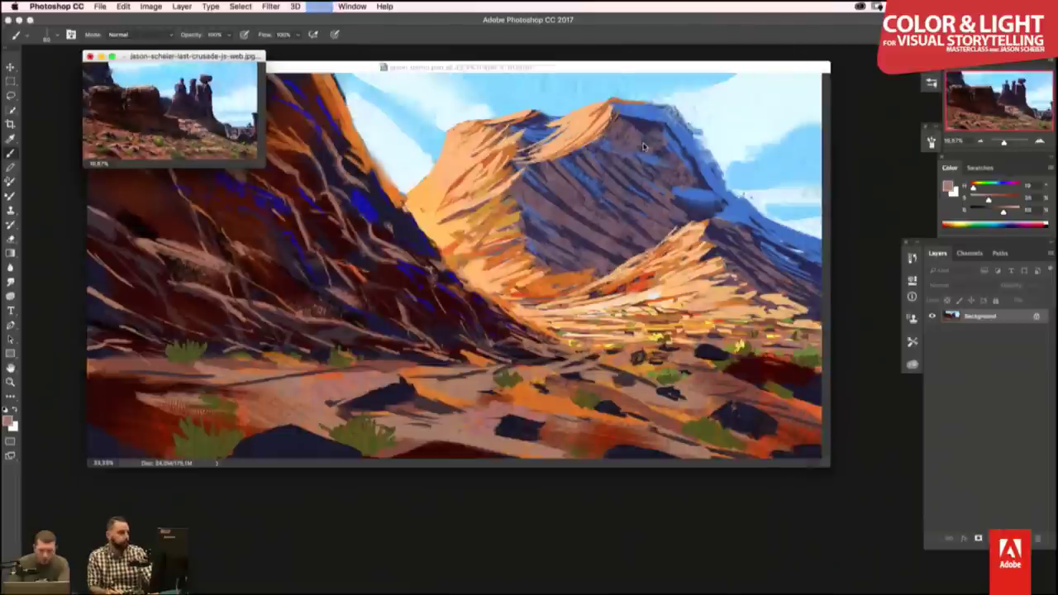
key(ctrl+plus)
key(ctrl+plus)
key(ctrl+plus)
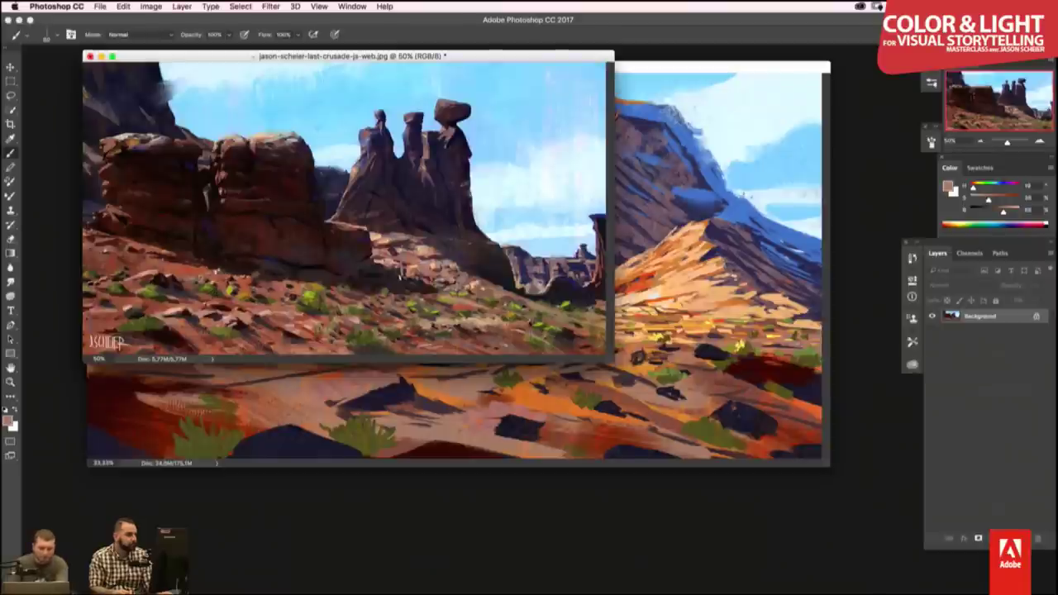
alt+click(293, 295)
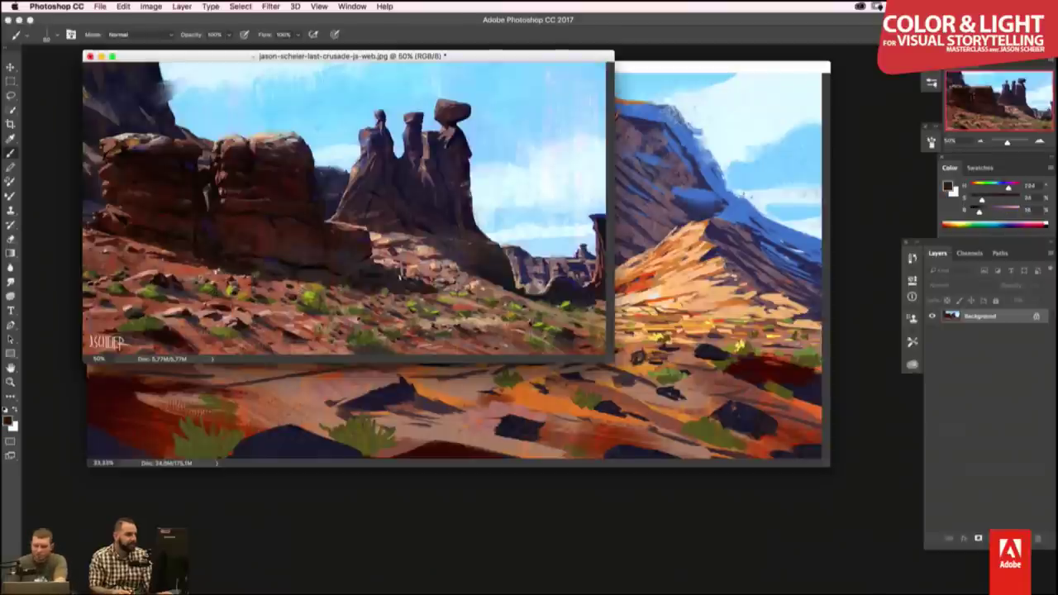
alt+click(366, 304)
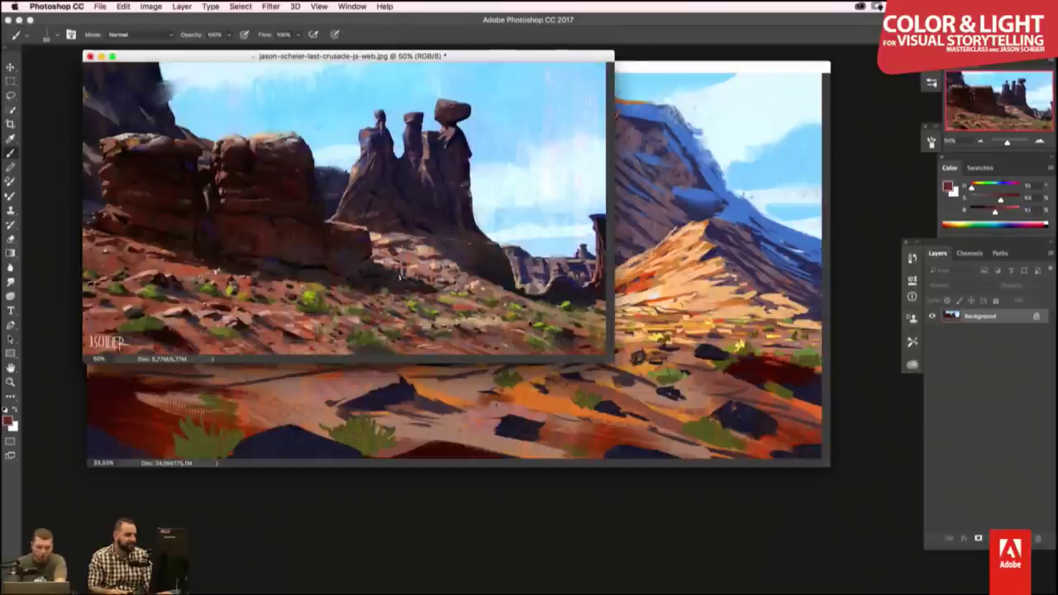
key(ctrl+Tab)
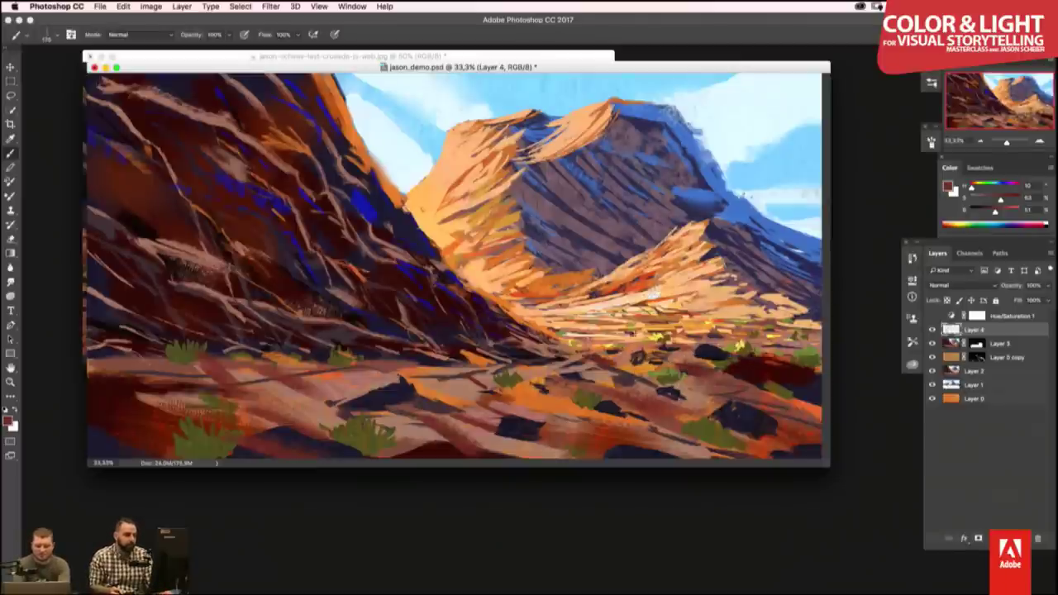
- Sample a light peach from the canyon painting and dab highlights on the dark foreground rocks
alt+click(635, 337)
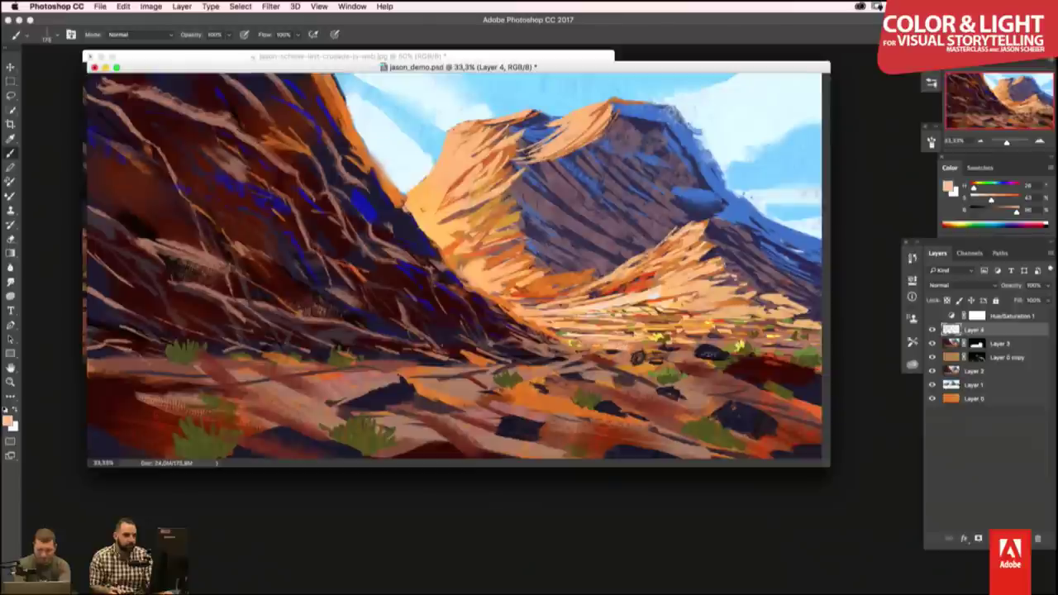
alt+click(591, 323)
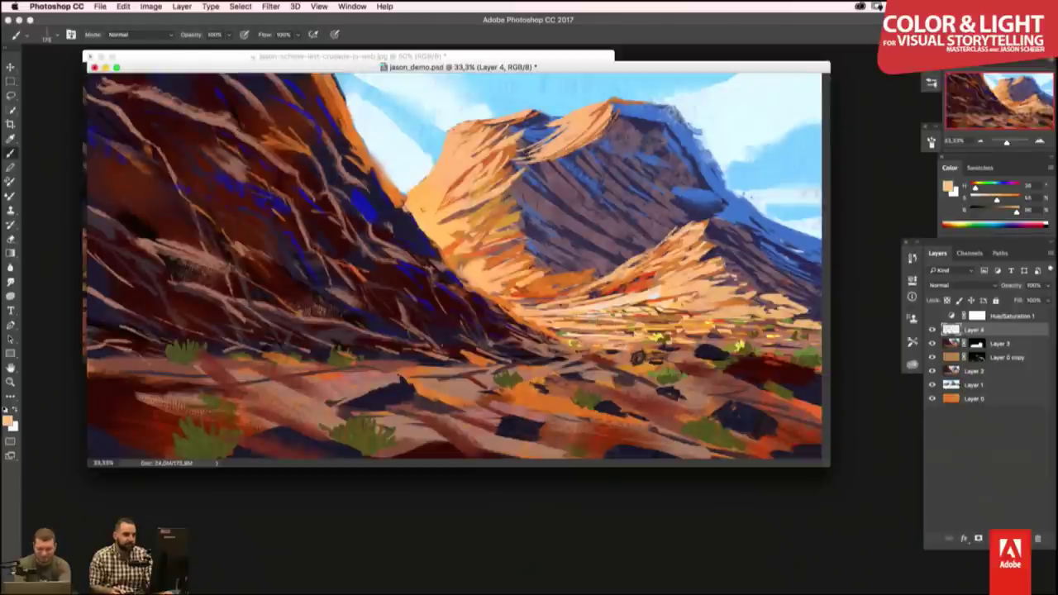
alt+click(709, 318)
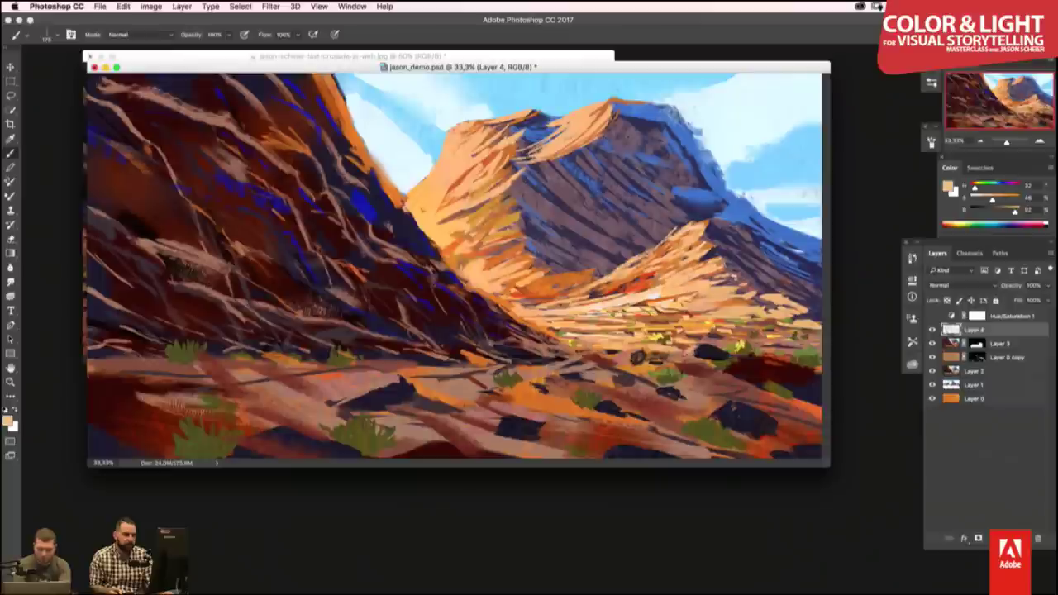
drag(732, 357, 744, 356)
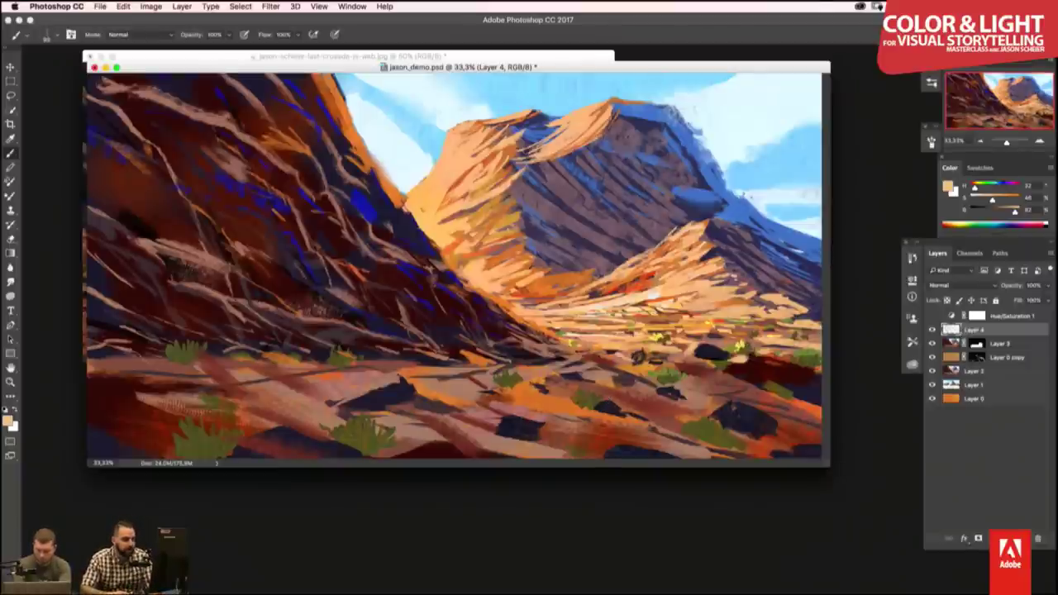
mouse_move(659, 366)
mouse_down()
mouse_move(694, 373)
mouse_move(662, 359)
mouse_up()
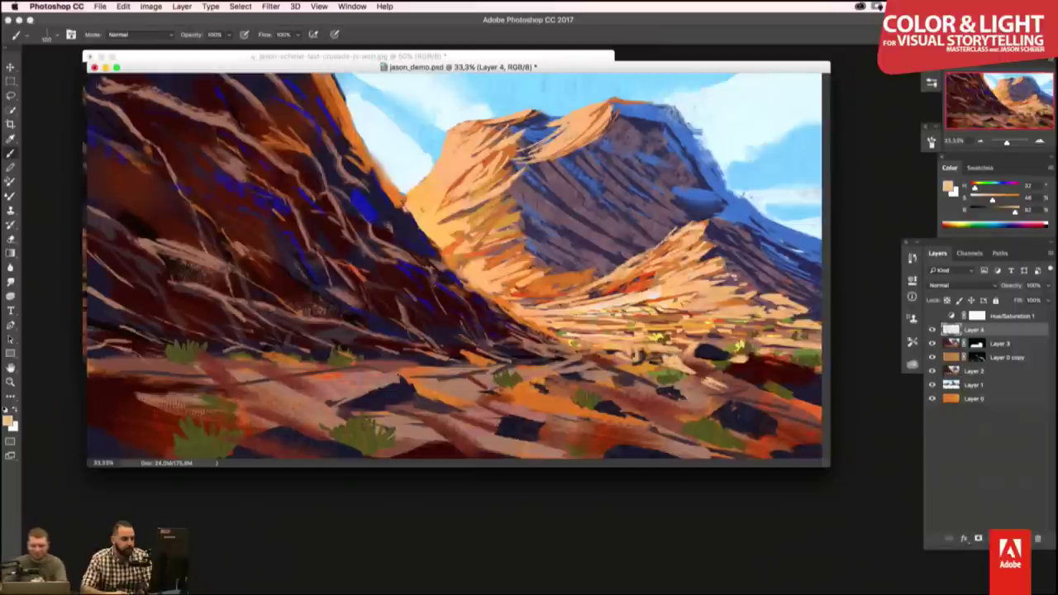
drag(720, 395, 750, 385)
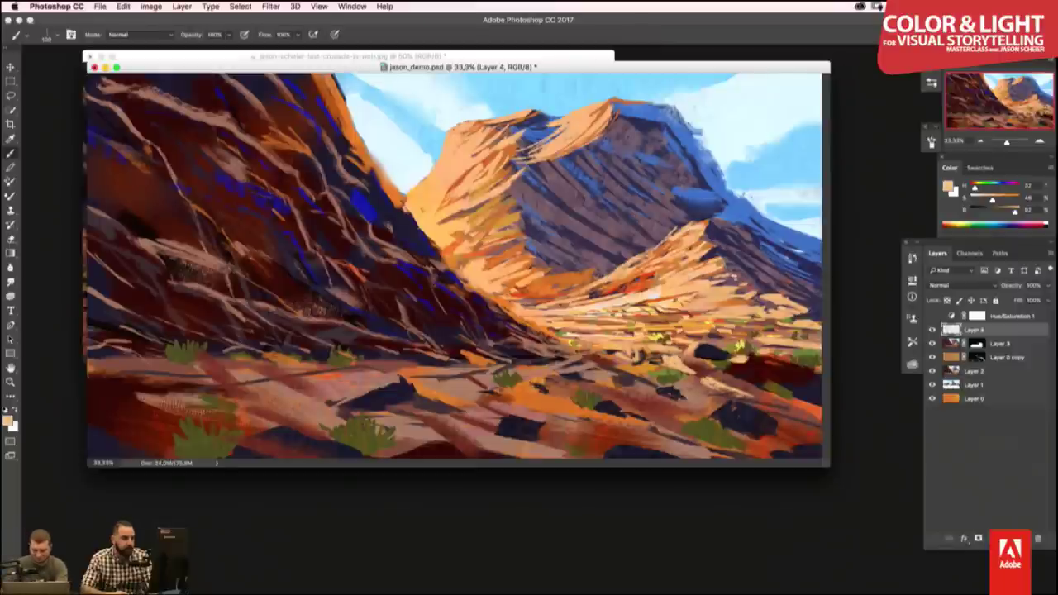
drag(670, 385, 724, 372)
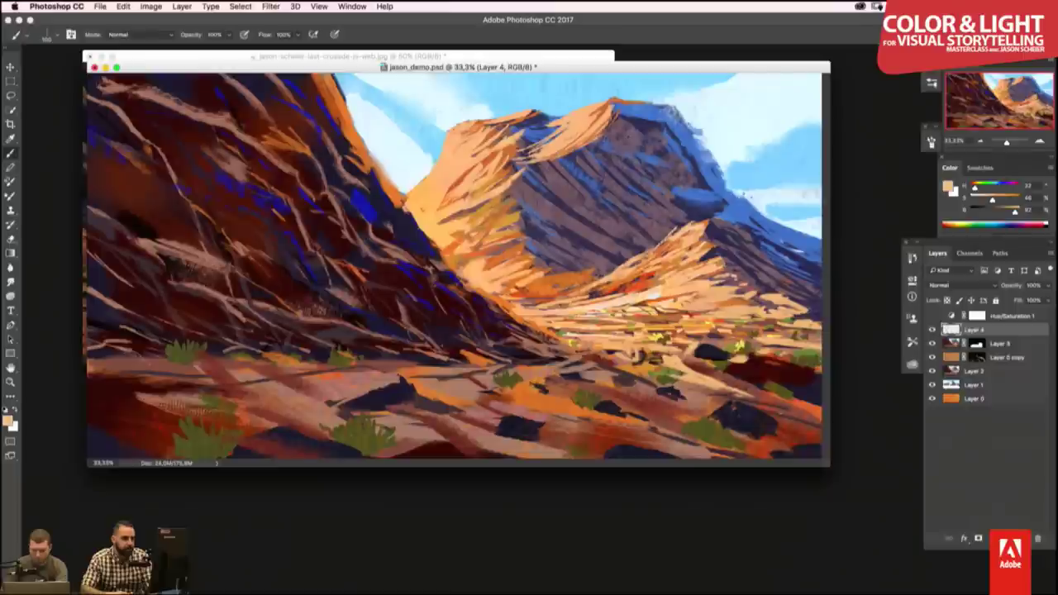
- Add more bright peach marks across the lower, mid-foreground and bottom-left rocks
drag(764, 412, 790, 403)
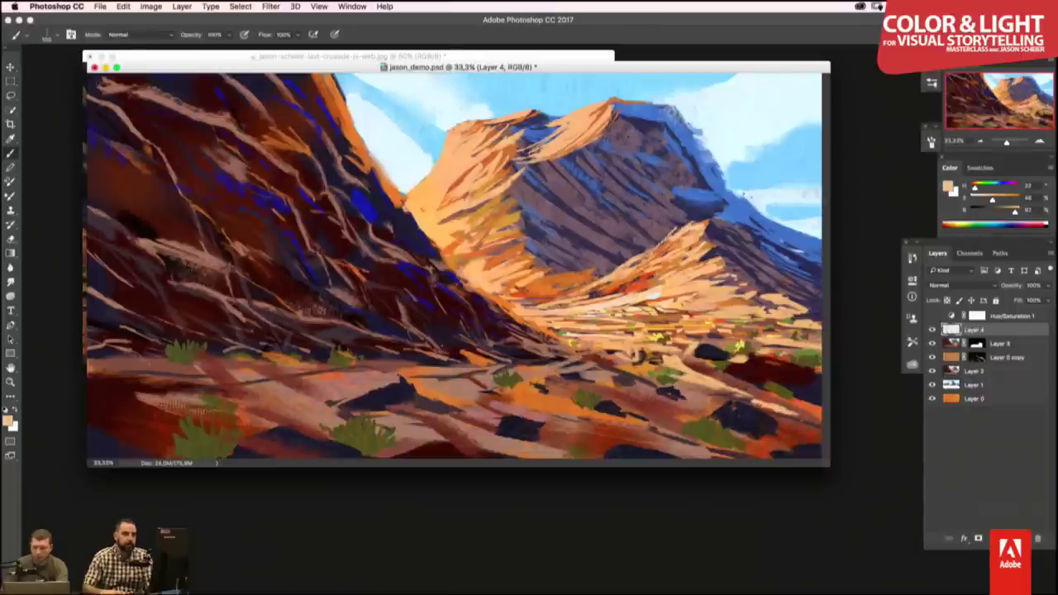
drag(149, 411, 205, 401)
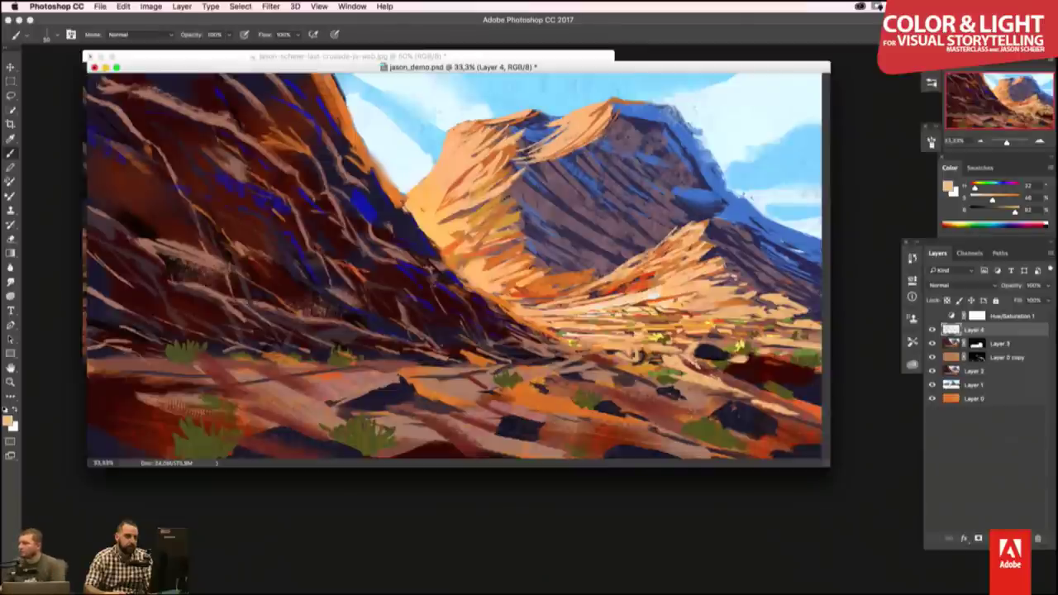
drag(650, 369, 665, 366)
mouse_move(603, 349)
mouse_down()
mouse_move(653, 372)
mouse_move(618, 347)
mouse_up()
drag(574, 348, 600, 348)
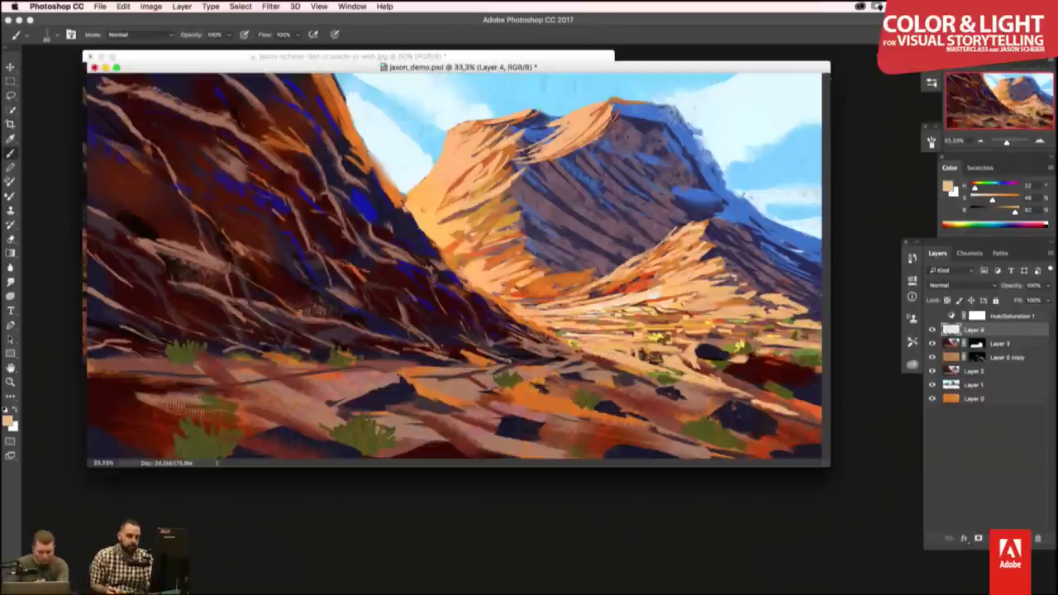
drag(808, 422, 816, 417)
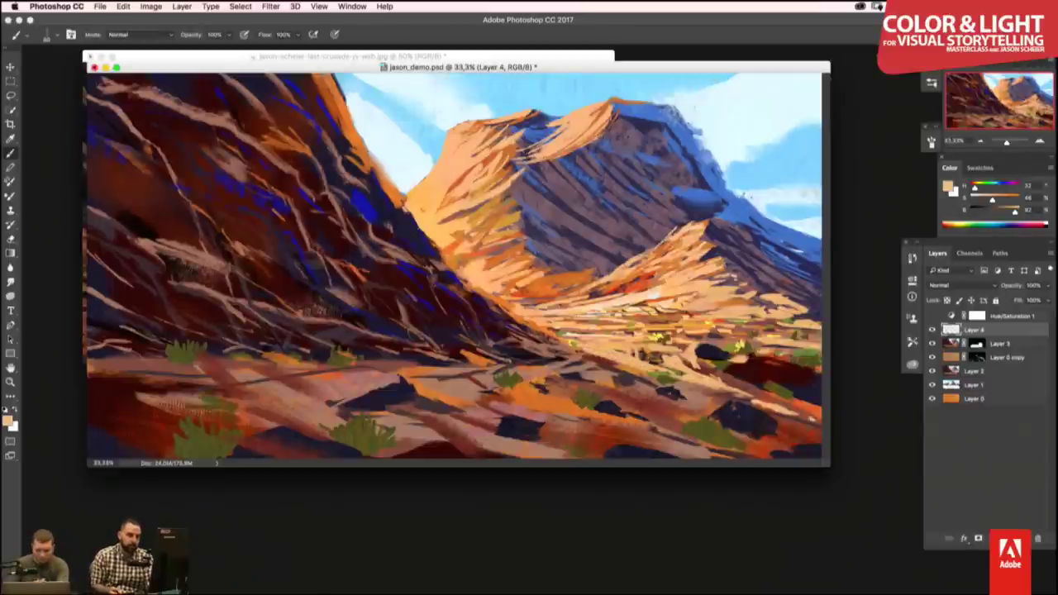
mouse_move(669, 398)
mouse_down()
mouse_move(710, 390)
mouse_move(699, 384)
mouse_move(737, 402)
mouse_up()
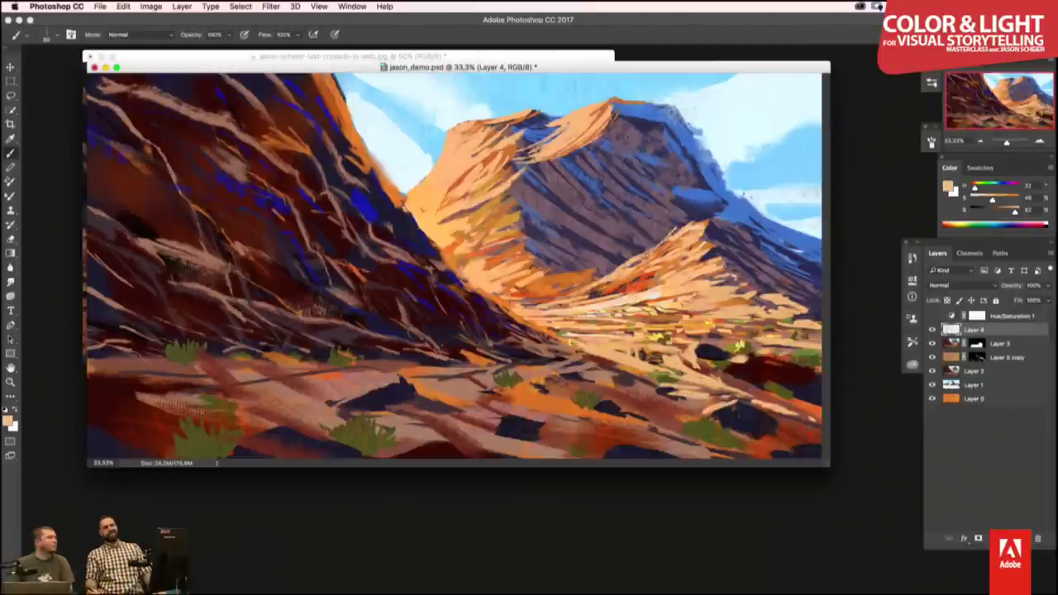
- In full-screen, add light marks to the lower-right rocks and mirror the canvas to check composition, ending unflipped
key(f)
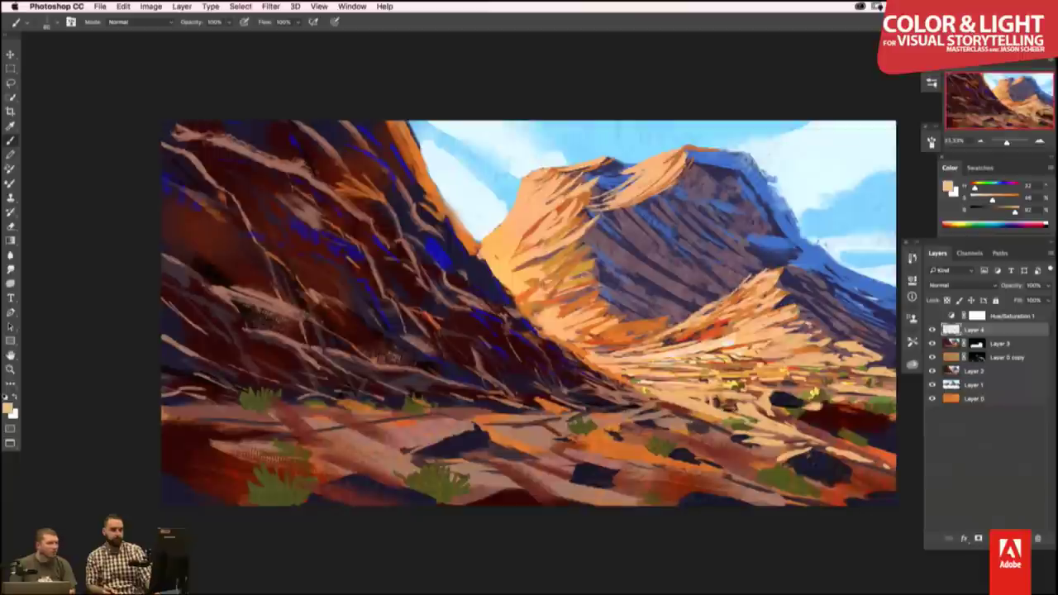
mouse_move(835, 498)
mouse_down()
mouse_move(854, 495)
mouse_move(866, 471)
mouse_move(855, 464)
mouse_move(892, 488)
mouse_move(843, 443)
mouse_up()
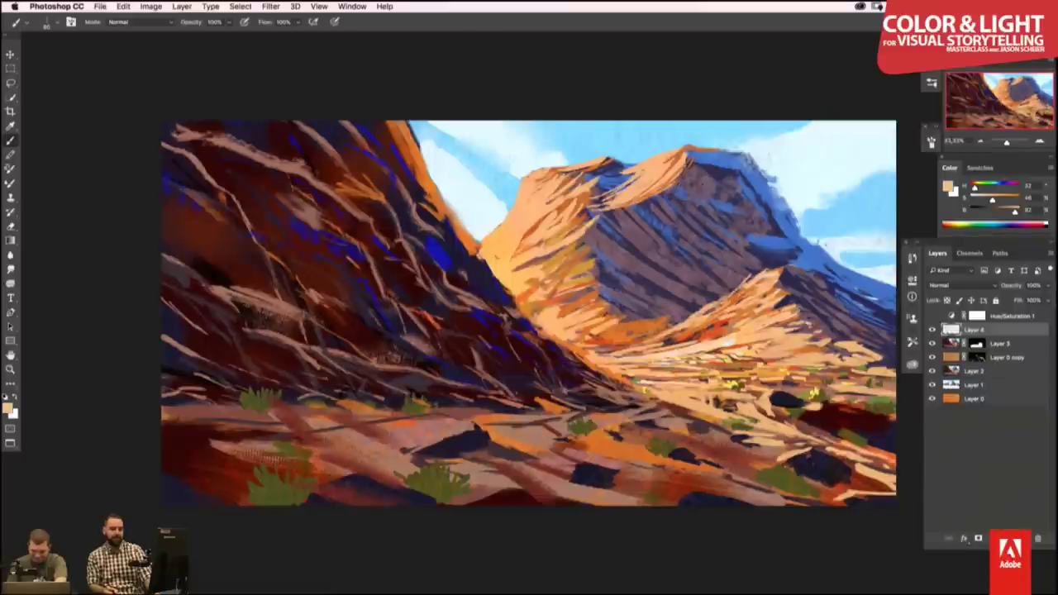
drag(799, 436, 731, 411)
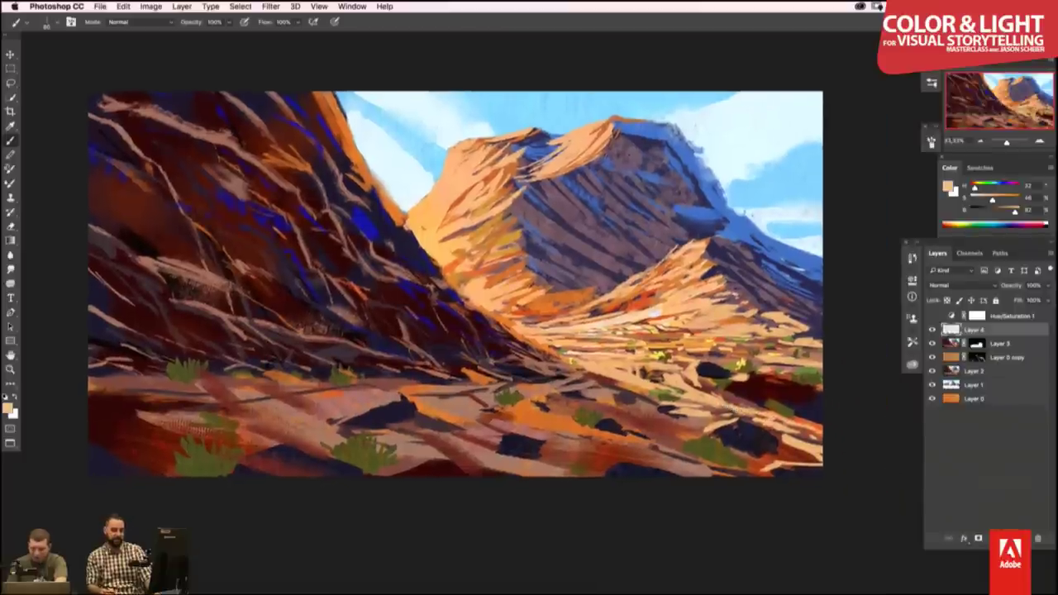
key(ctrl+shift+h)
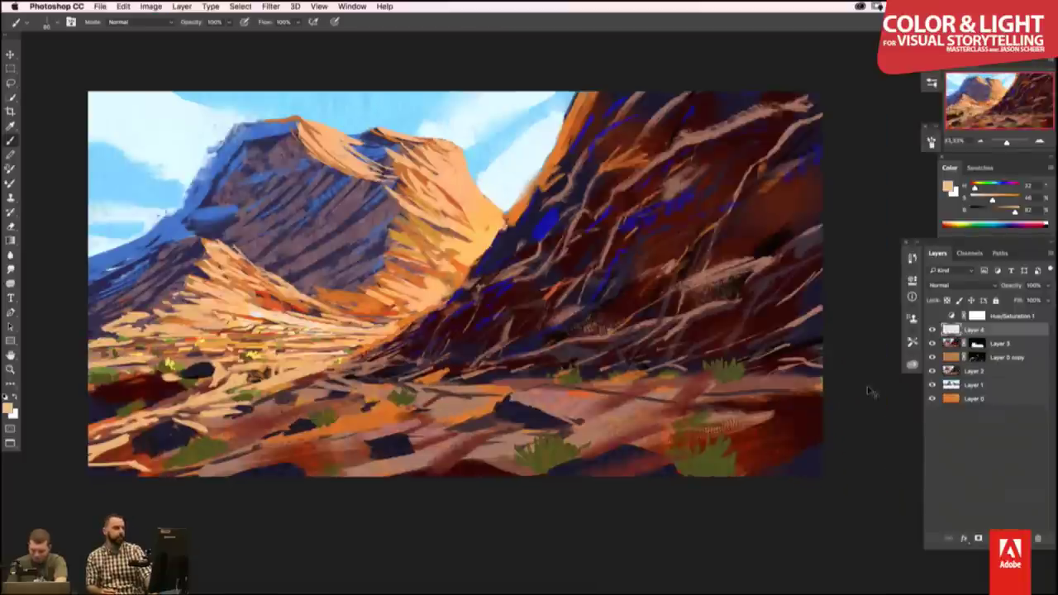
key(ctrl+shift+h)
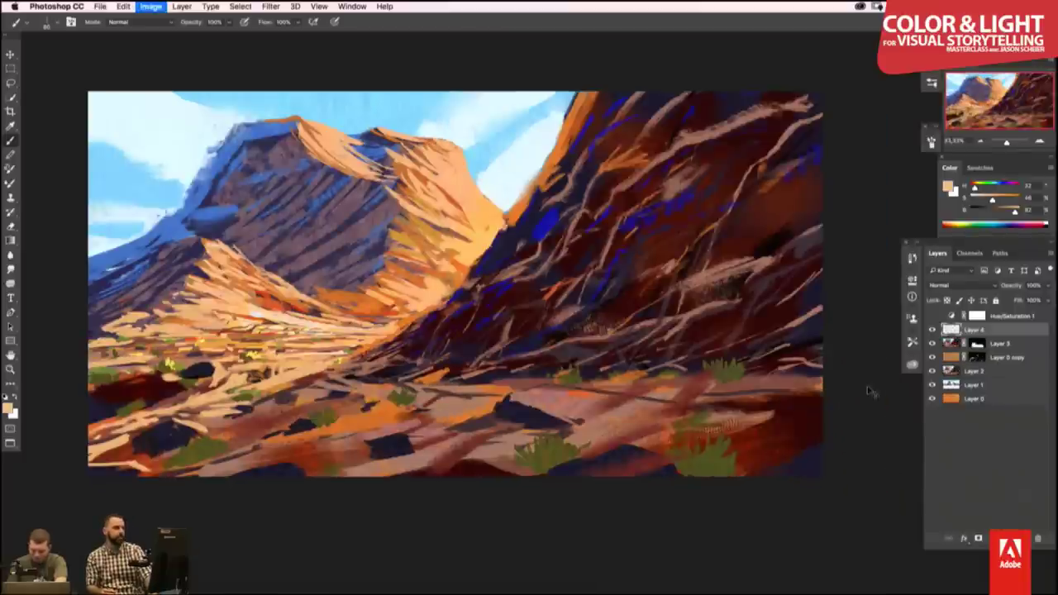
key(ctrl+shift+h)
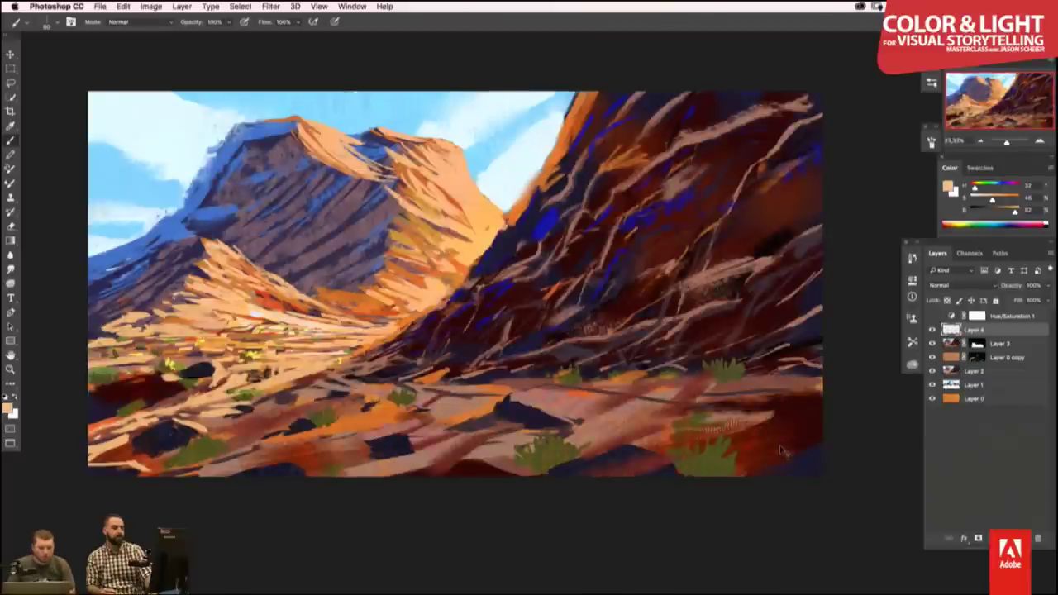
key(ctrl+shift+h)
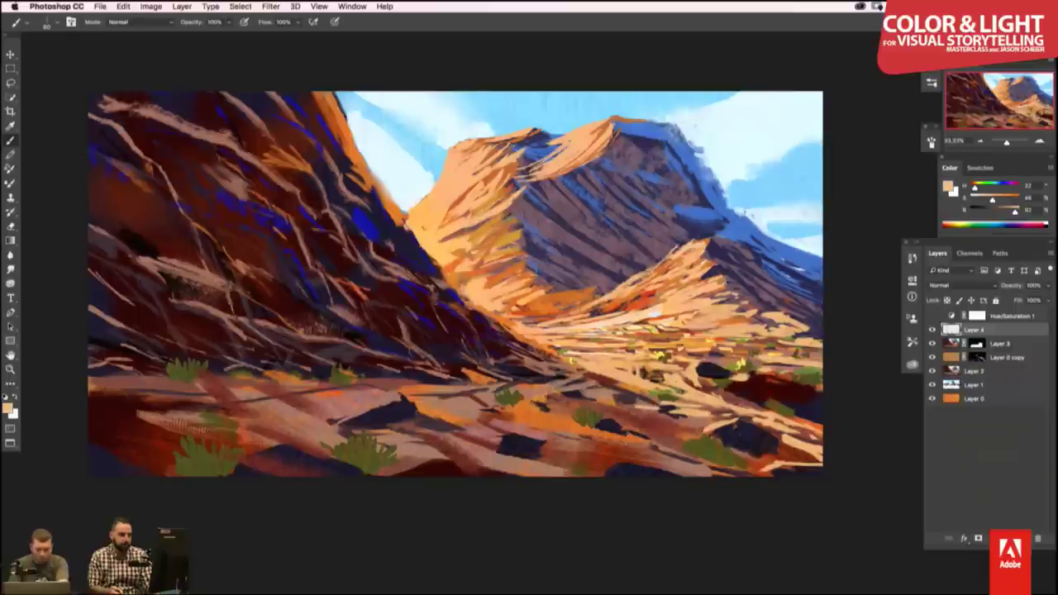
- Add a light stroke to the lower foreground, then sample rock tones and paint a short dark stroke on the lower-right rocks
mouse_move(642, 413)
mouse_down()
mouse_move(674, 426)
mouse_move(698, 456)
mouse_move(629, 453)
mouse_move(686, 465)
mouse_move(492, 473)
mouse_up()
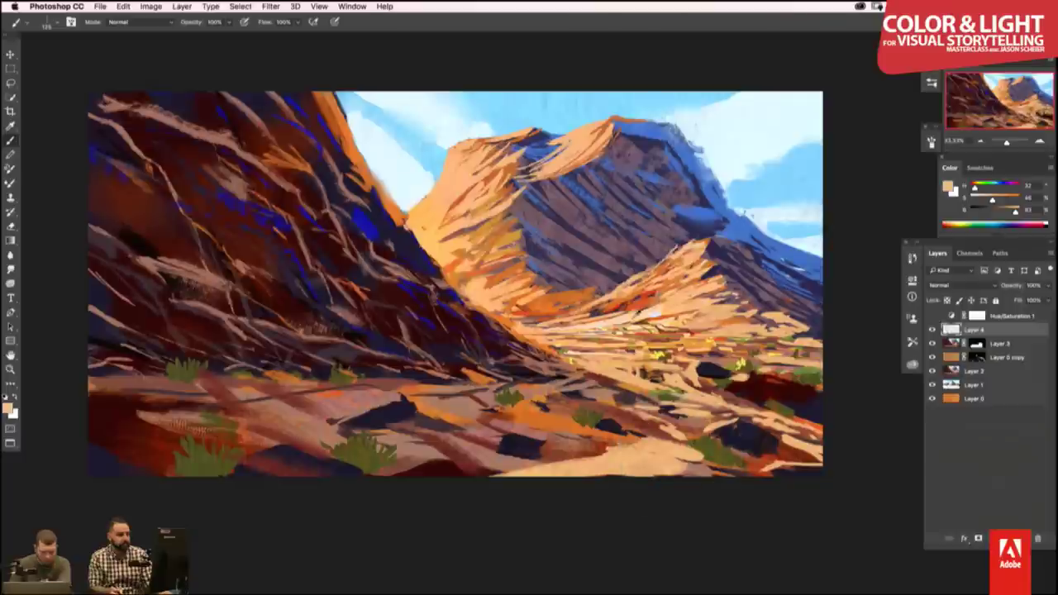
alt+click(655, 309)
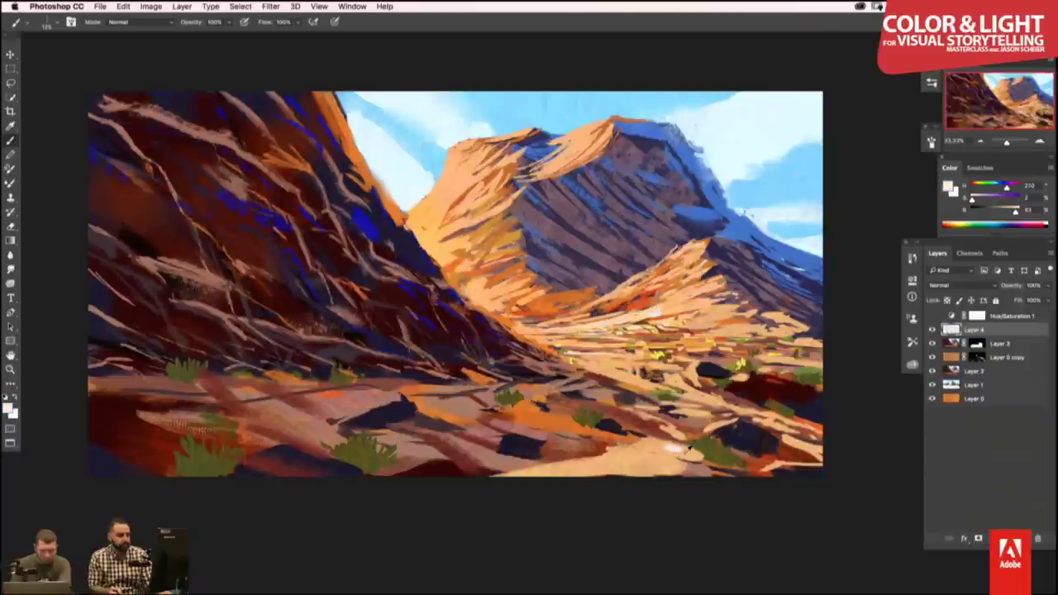
alt+click(676, 449)
alt+click(673, 444)
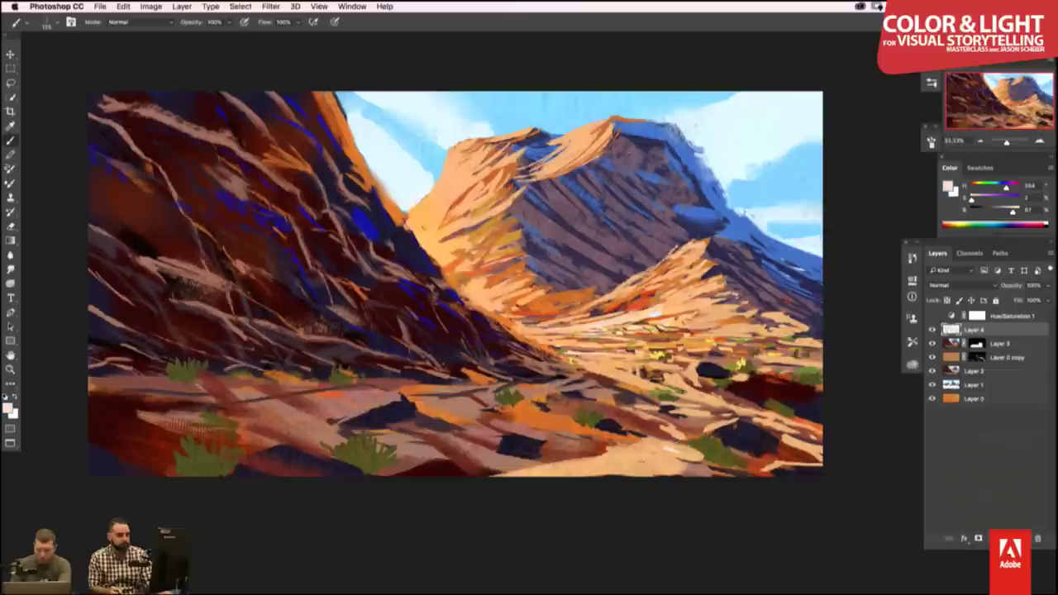
drag(628, 465, 671, 463)
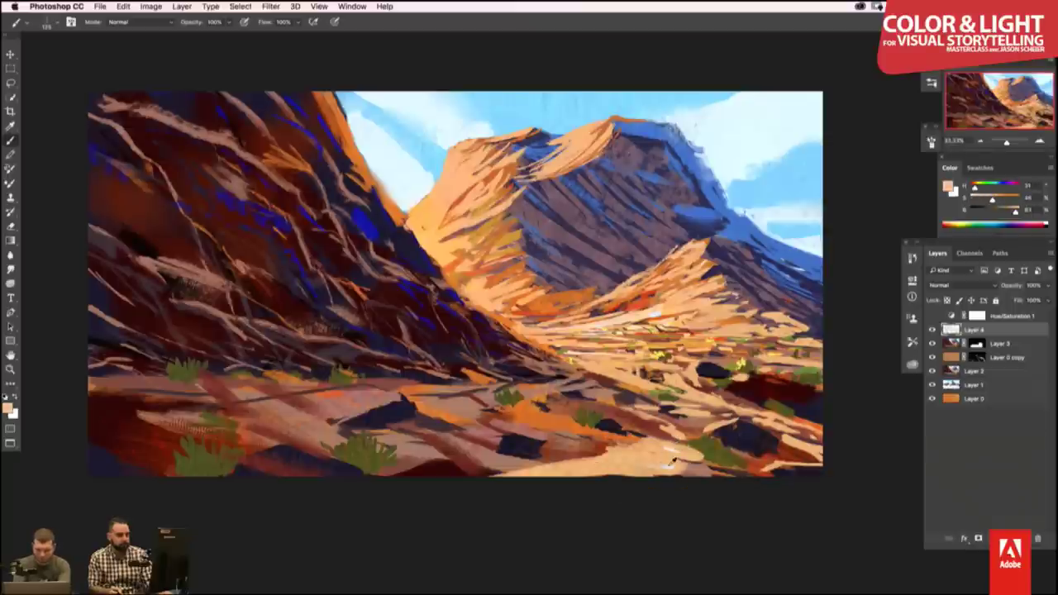
alt+click(673, 461)
alt+click(639, 454)
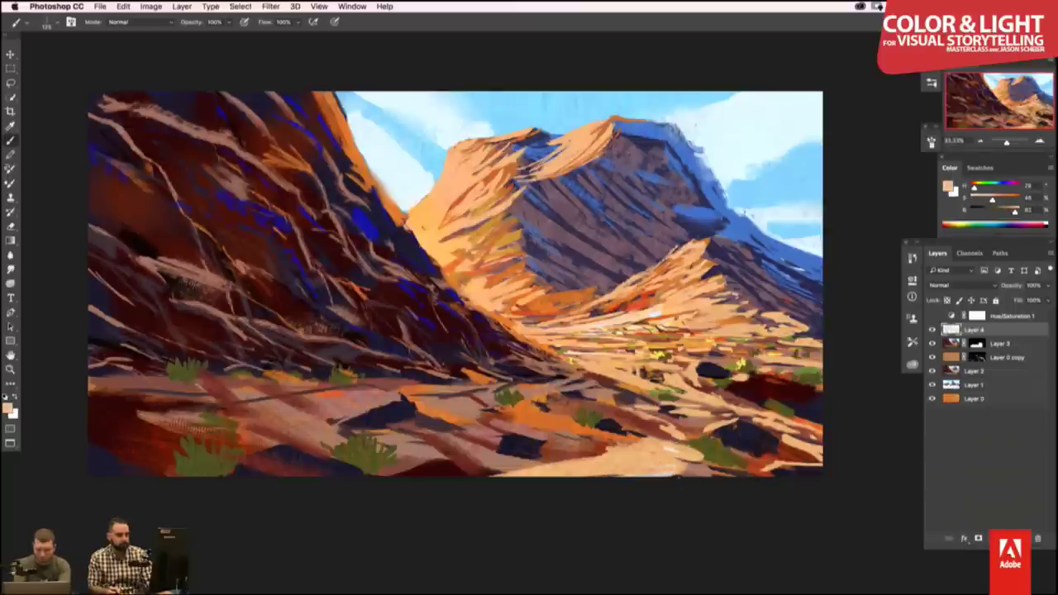
alt+click(741, 465)
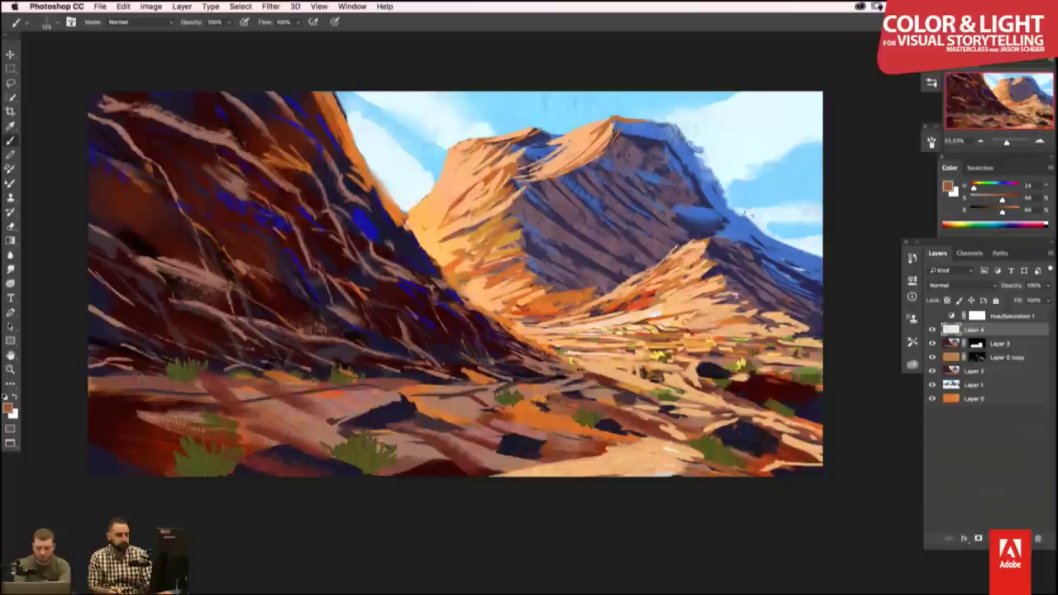
alt+click(757, 461)
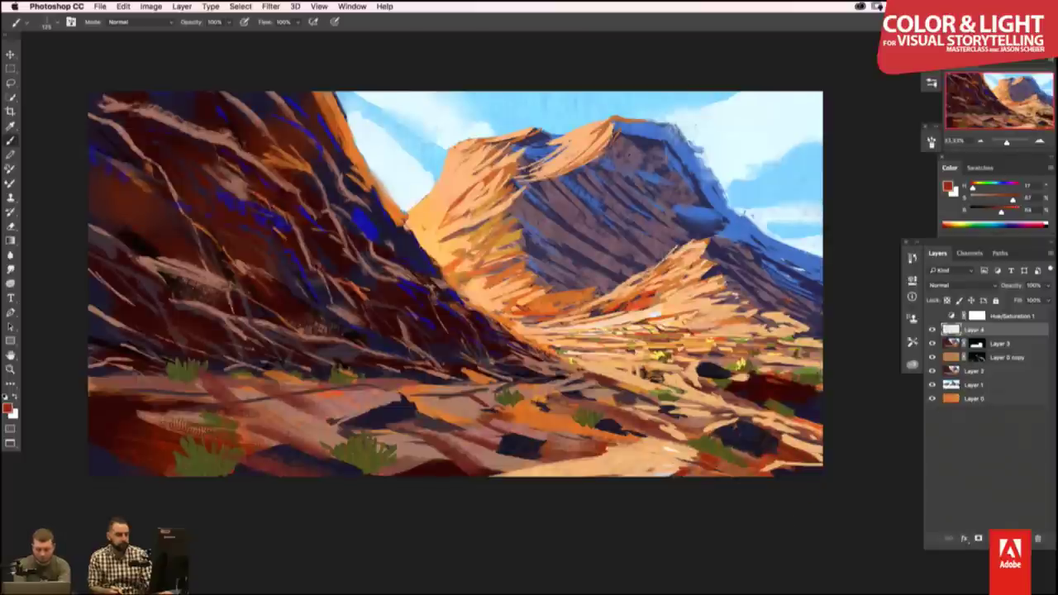
drag(623, 447, 653, 444)
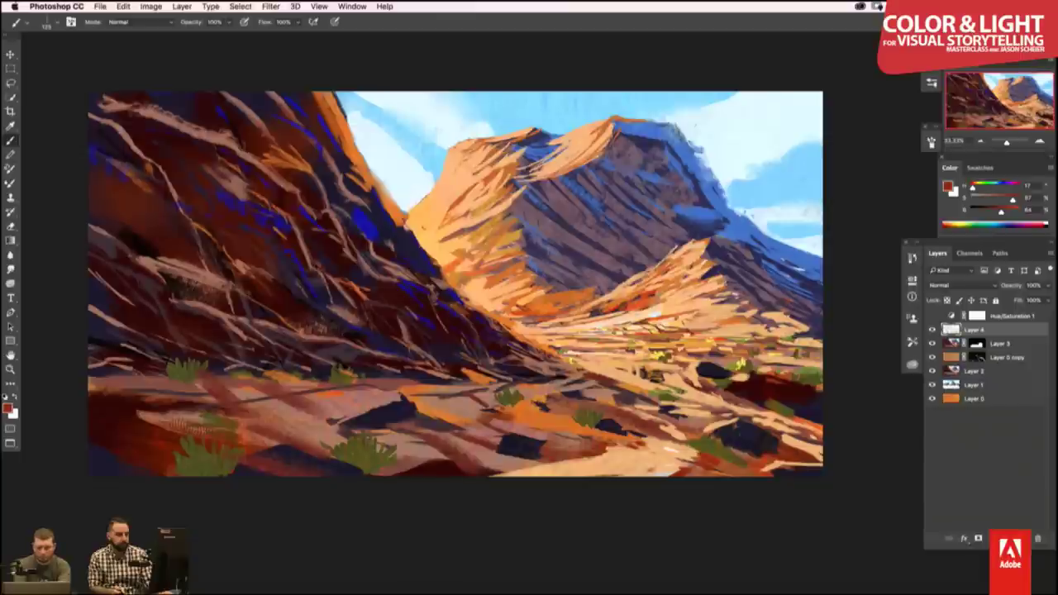
- Sample a light tan and brighten the right-hand foreground rocks with small highlights
alt+click(594, 450)
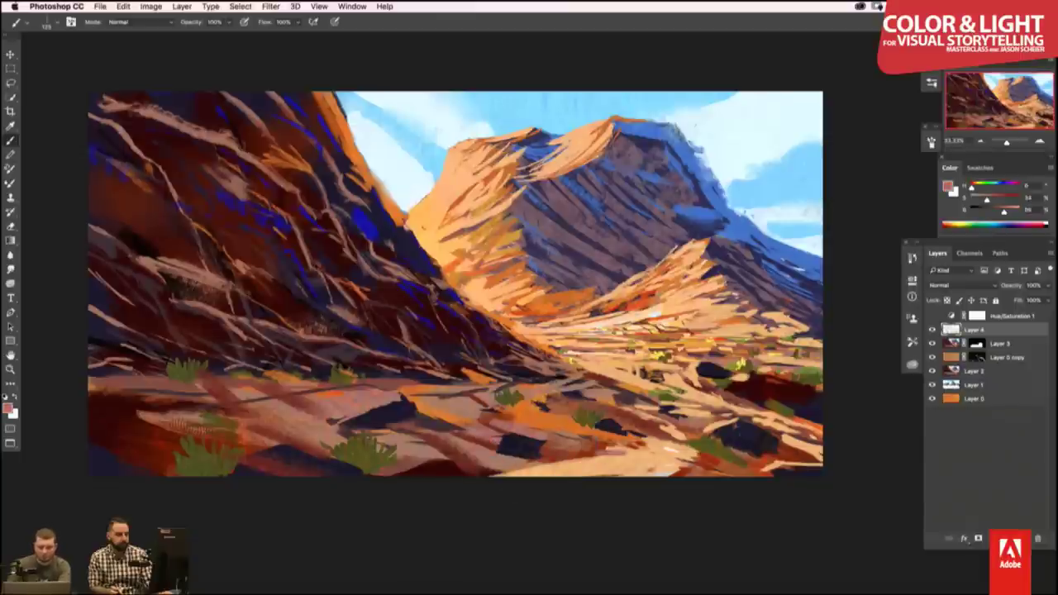
alt+click(638, 421)
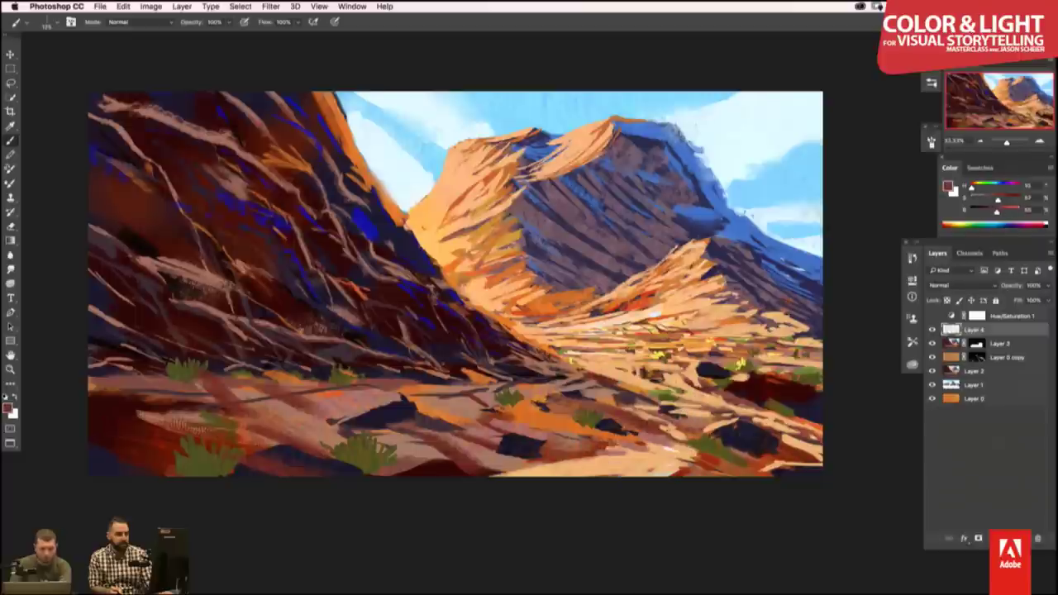
alt+click(674, 434)
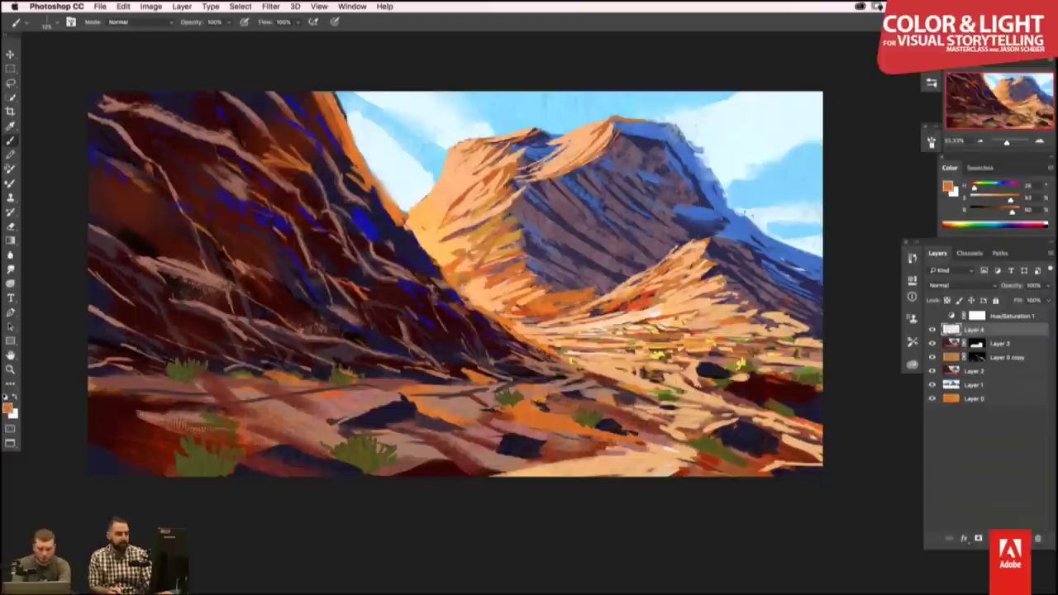
alt+click(688, 342)
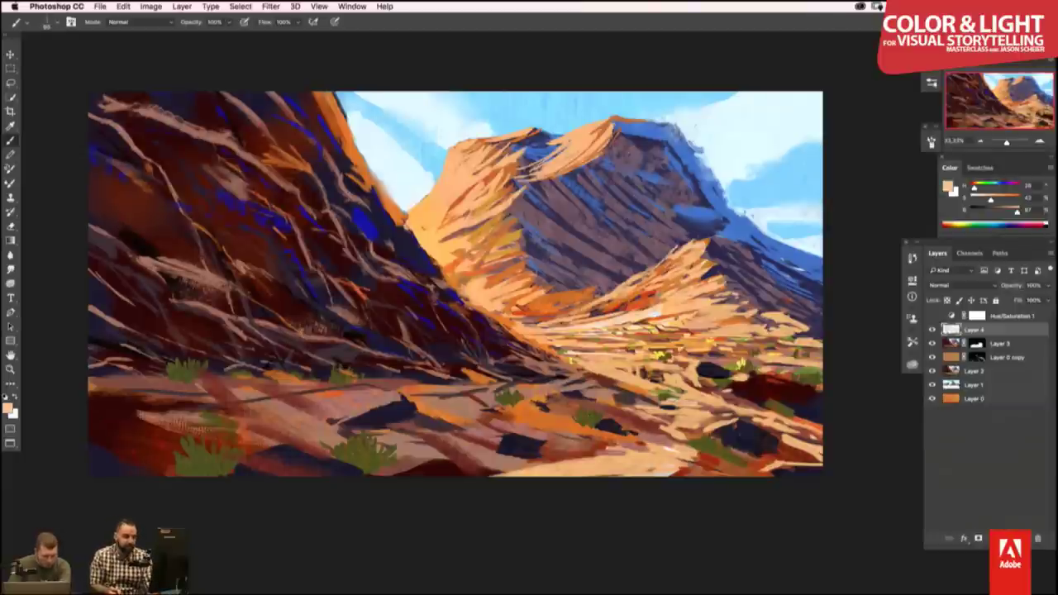
drag(702, 383, 739, 385)
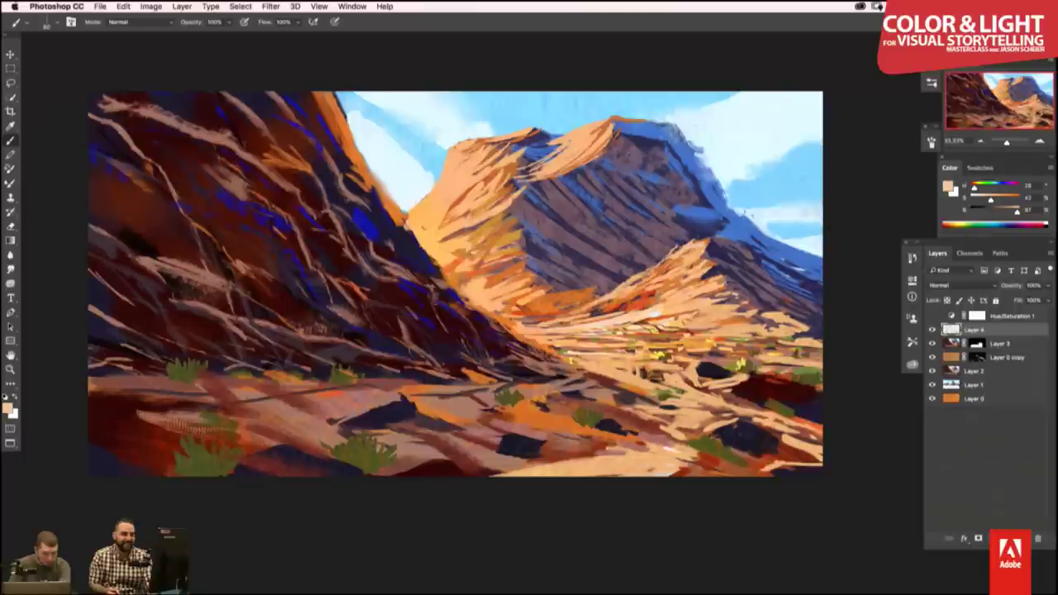
drag(748, 376, 822, 371)
drag(720, 362, 740, 358)
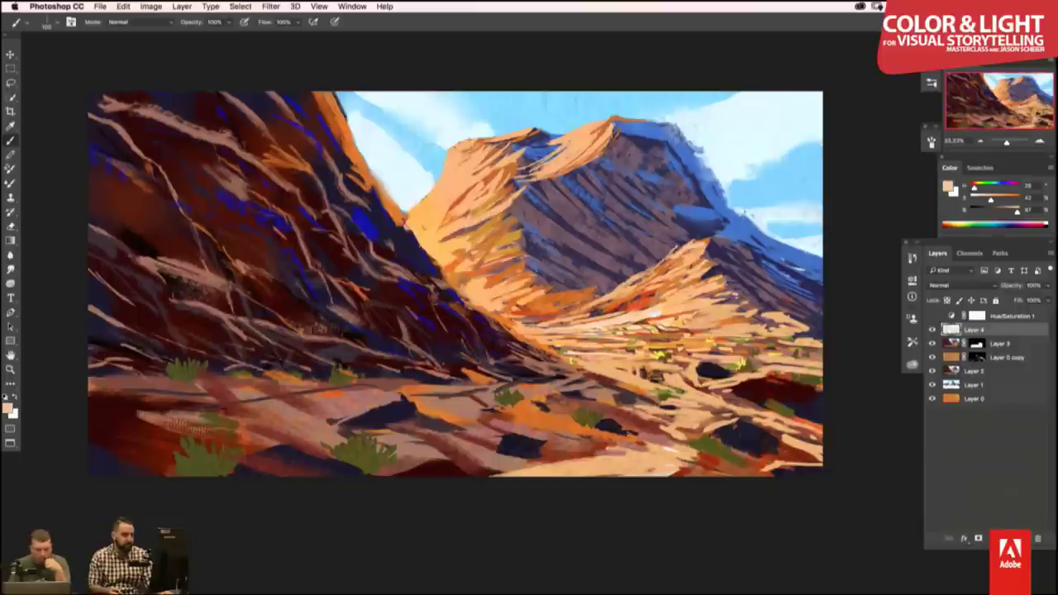
- Sample a light tan and paint a stroke across the lower foreground
alt+click(513, 461)
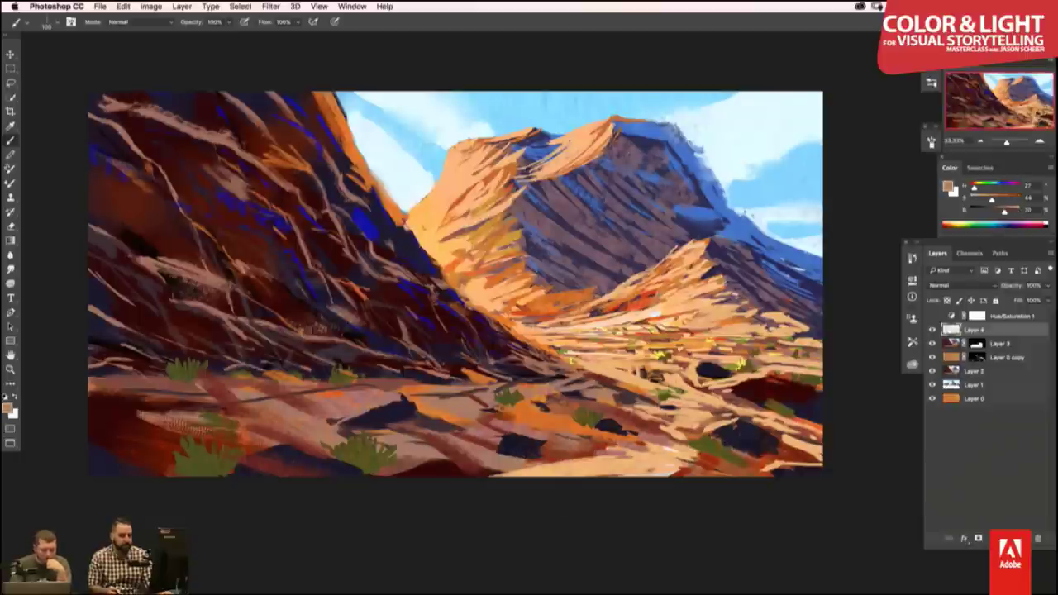
alt+click(617, 446)
alt+click(681, 449)
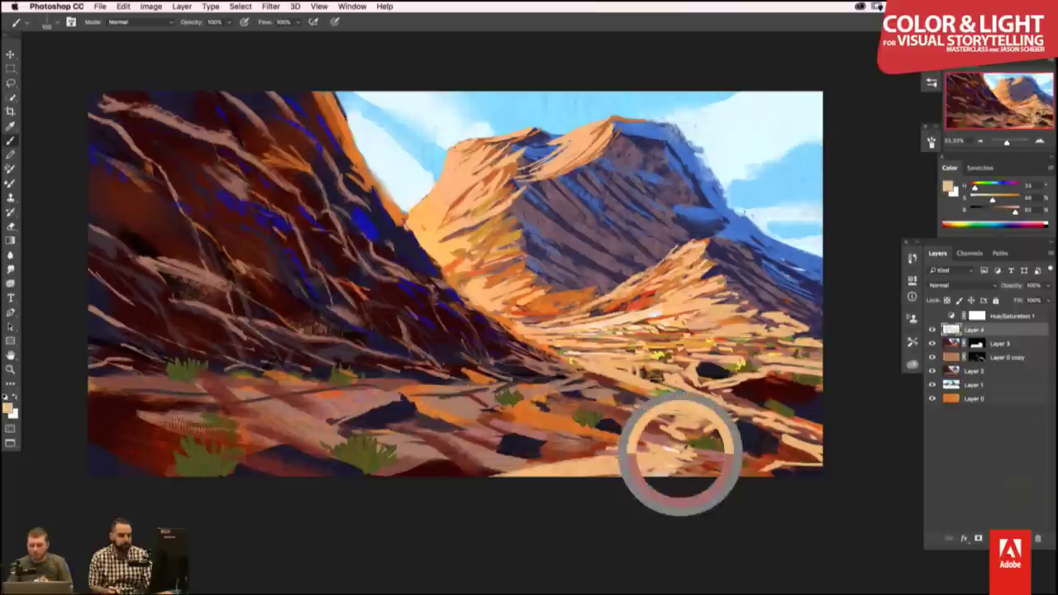
mouse_move(734, 456)
mouse_down()
mouse_move(699, 459)
mouse_move(779, 469)
mouse_up()
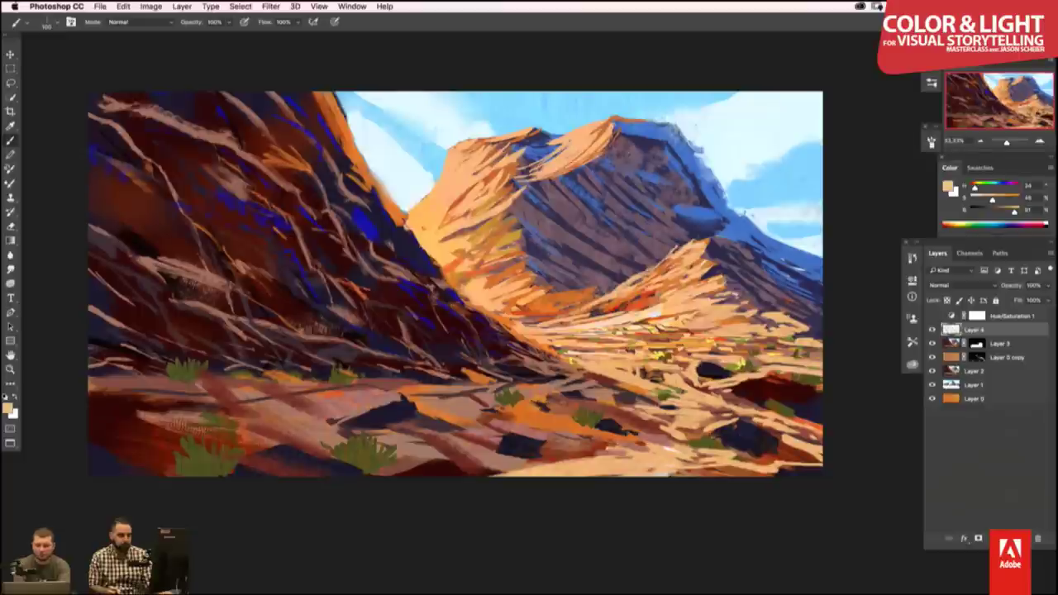
- Sample near-black from the rock shadows and extend the dark rocks leftward
alt+click(730, 469)
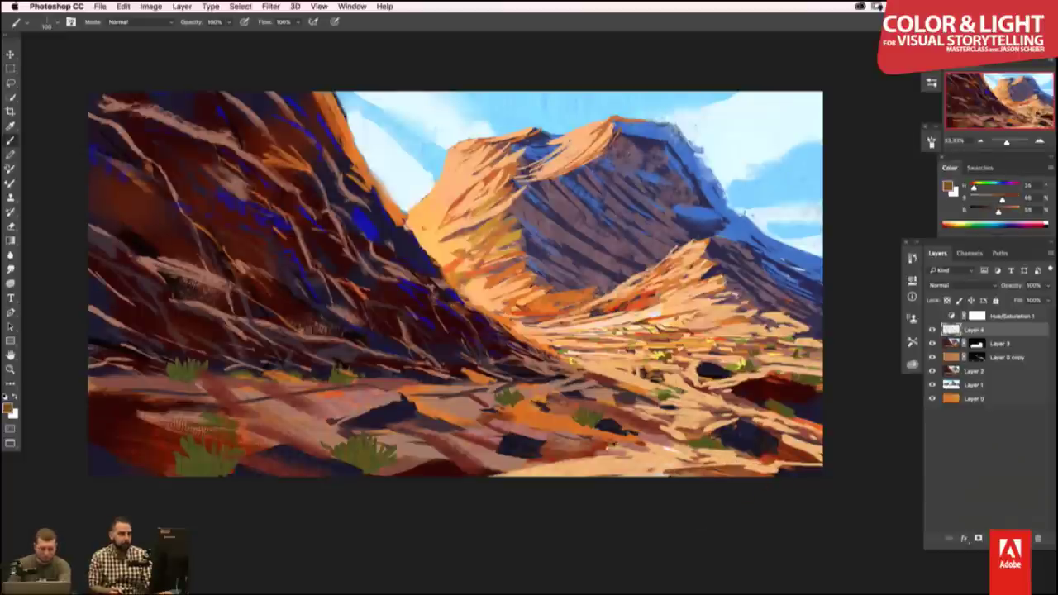
alt+click(600, 445)
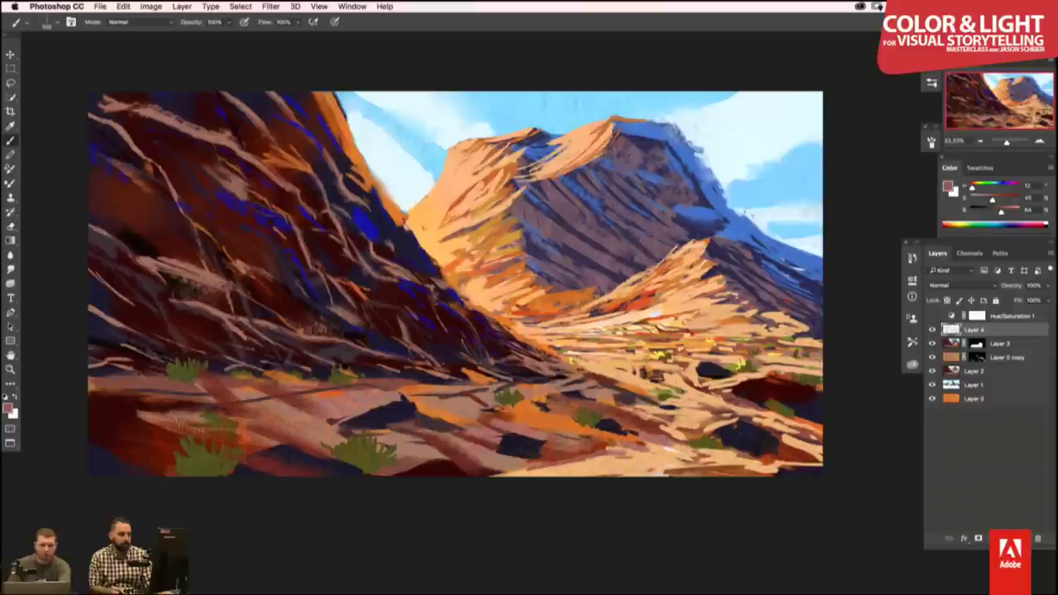
alt+click(529, 435)
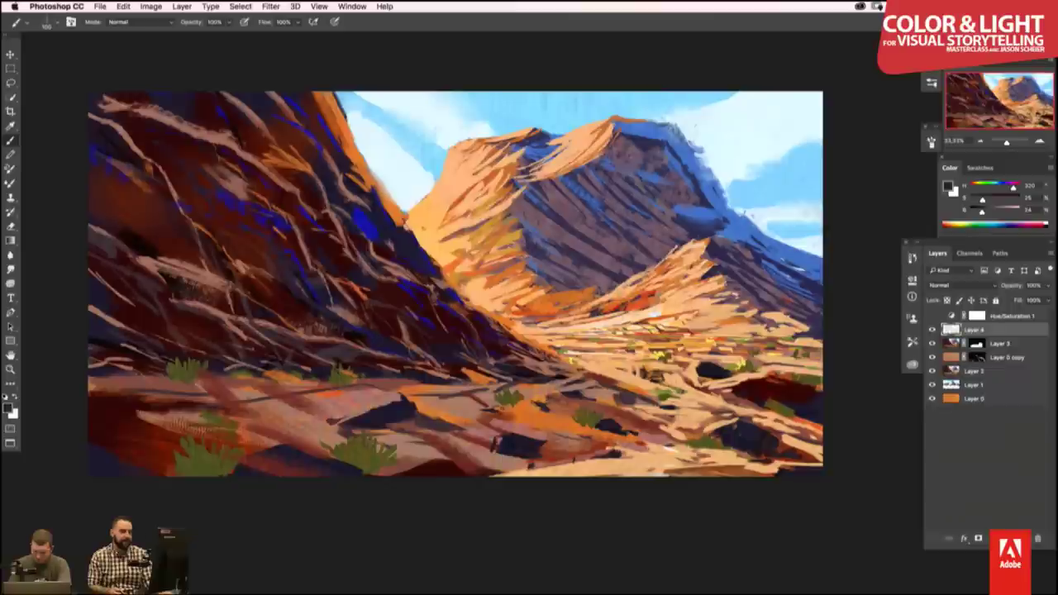
drag(494, 438, 479, 440)
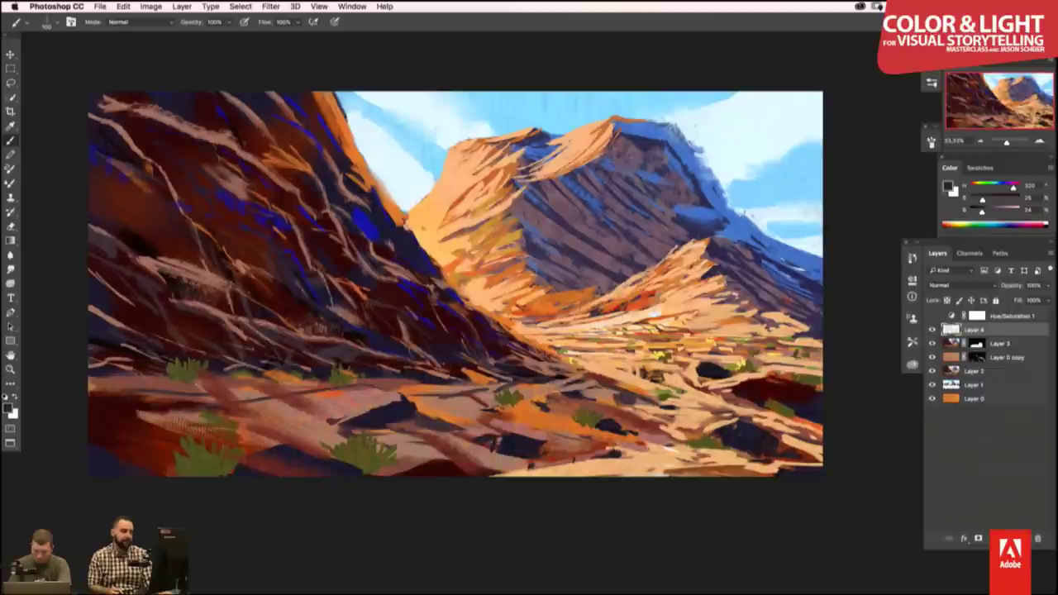
drag(564, 448, 548, 453)
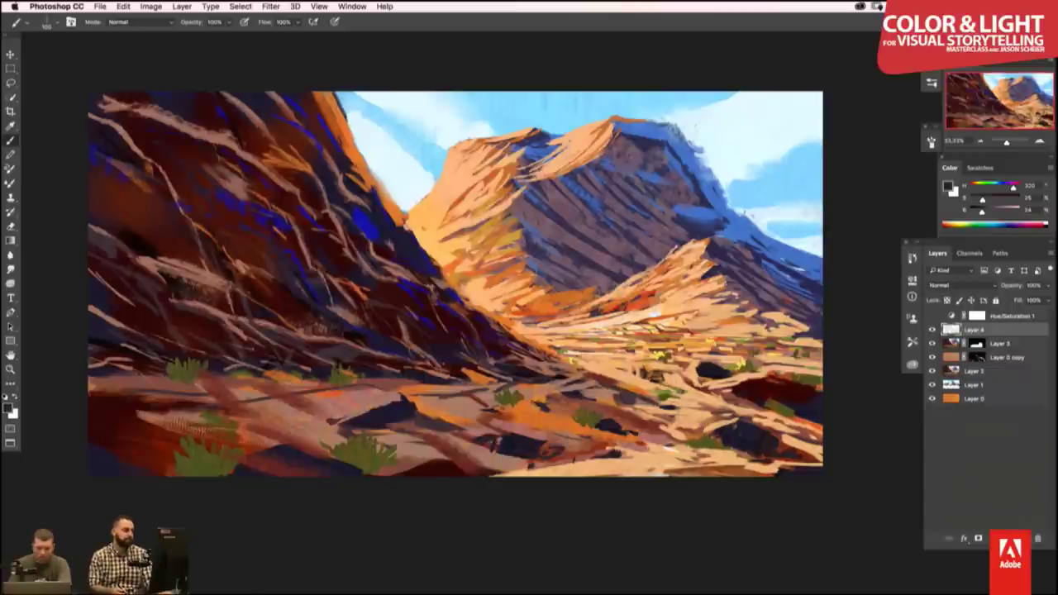
mouse_move(399, 393)
mouse_down()
mouse_move(281, 418)
mouse_move(245, 395)
mouse_move(167, 392)
mouse_up()
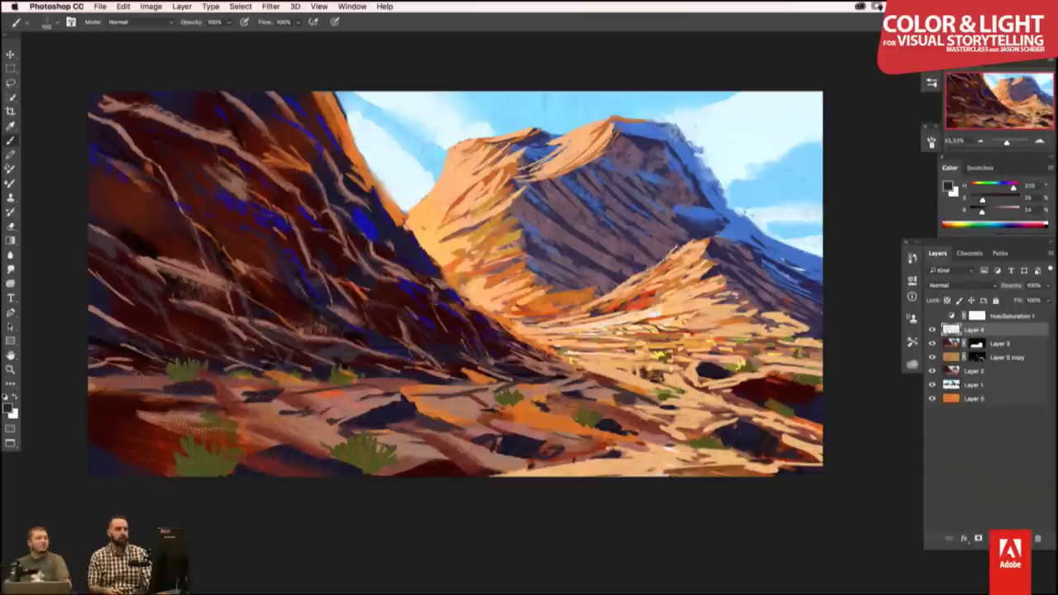
drag(454, 281, 512, 253)
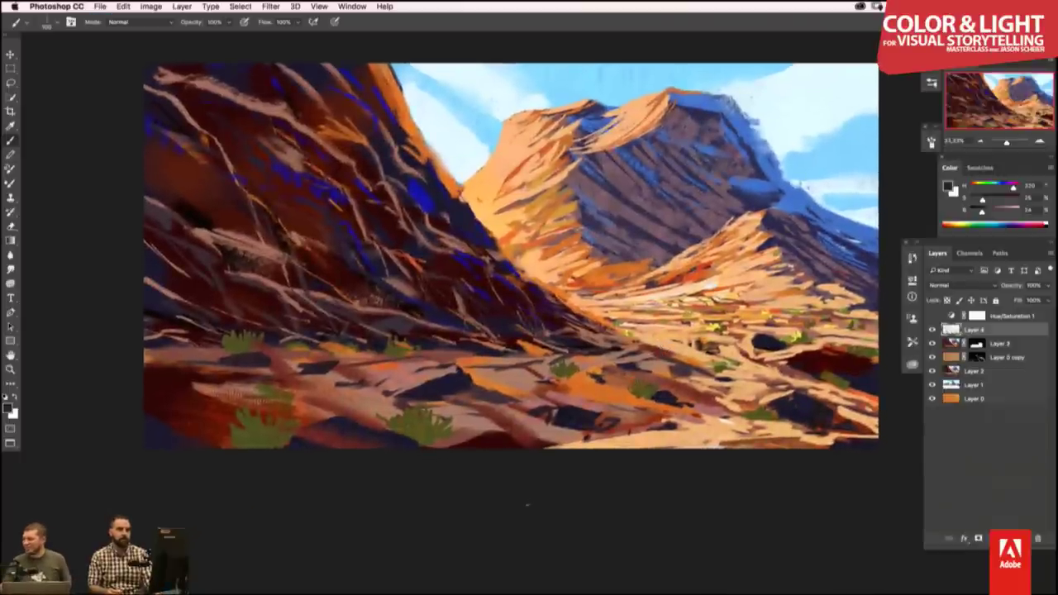
- Toggle Layer 4's visibility repeatedly to compare the painting with and without the overpainting
drag(652, 328, 648, 342)
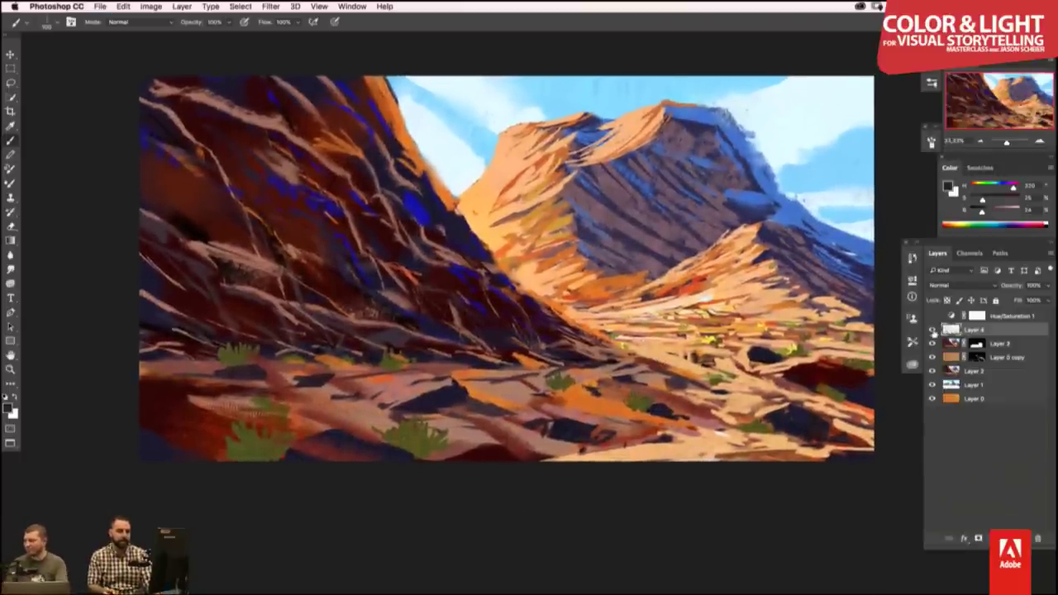
click(932, 330)
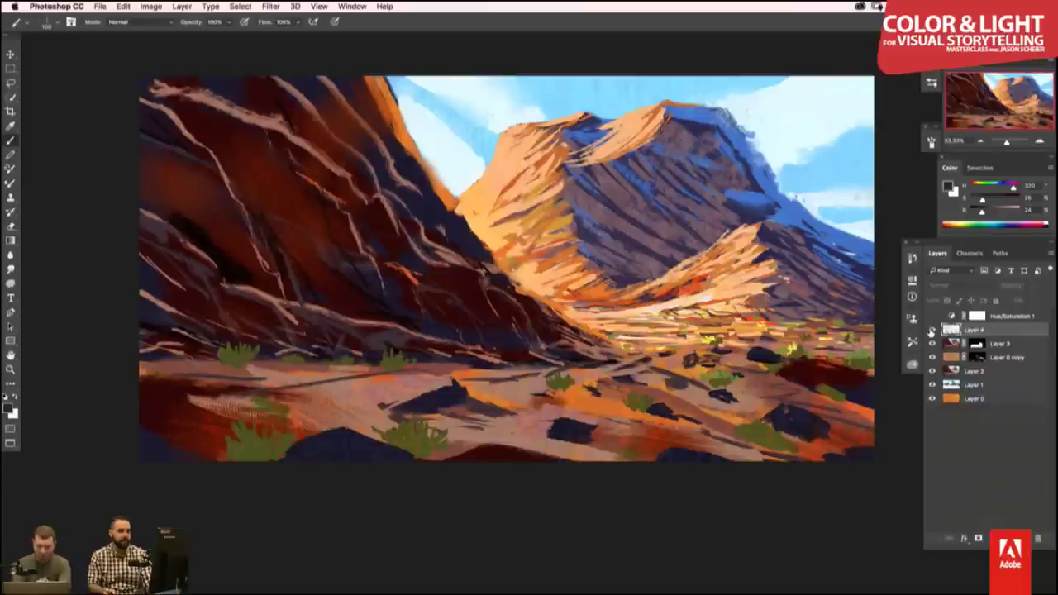
click(932, 330)
click(932, 329)
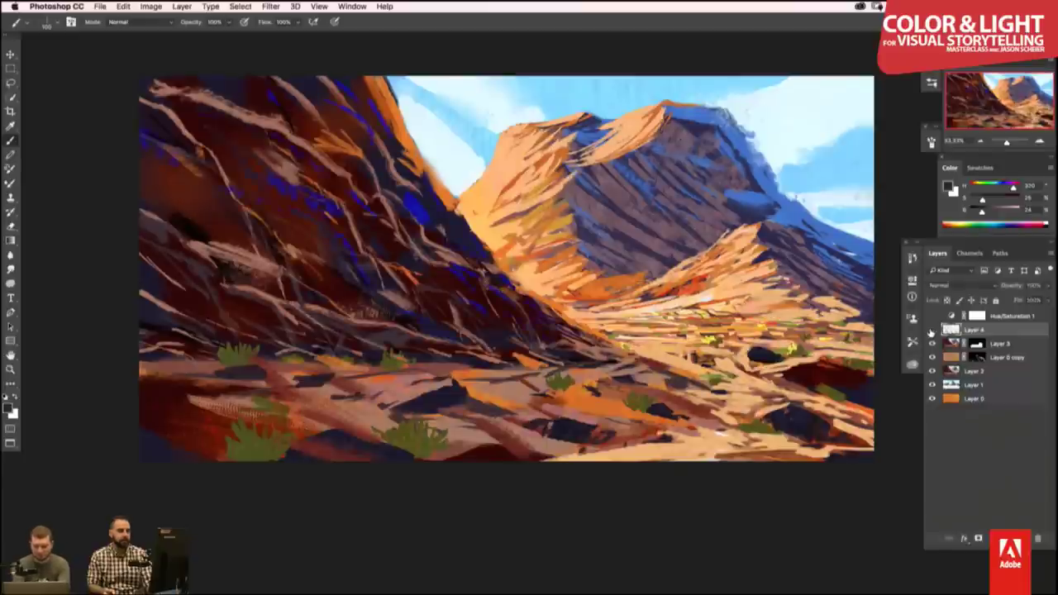
click(932, 330)
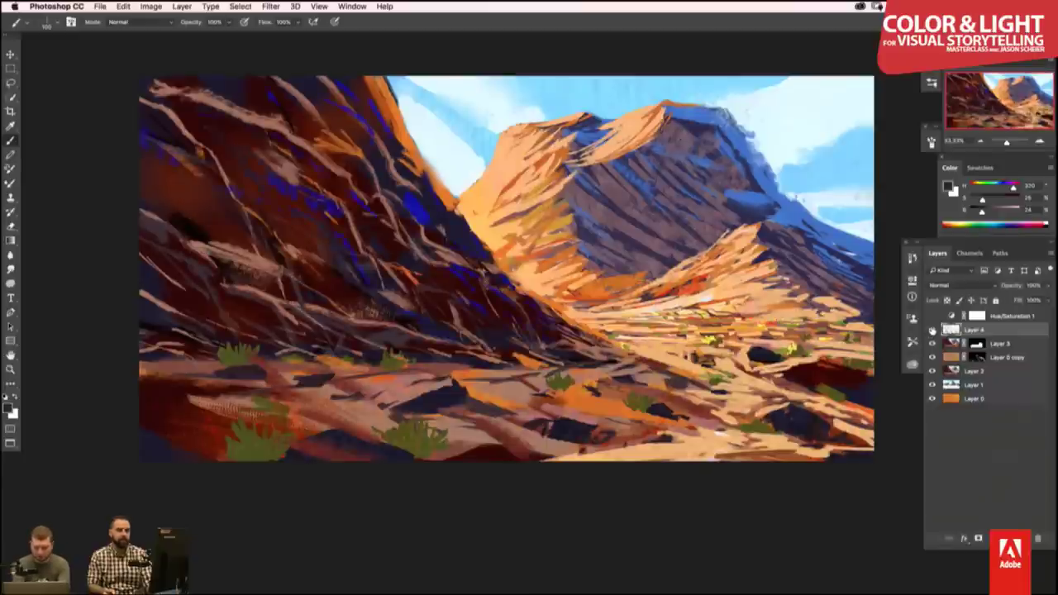
click(932, 330)
click(932, 330)
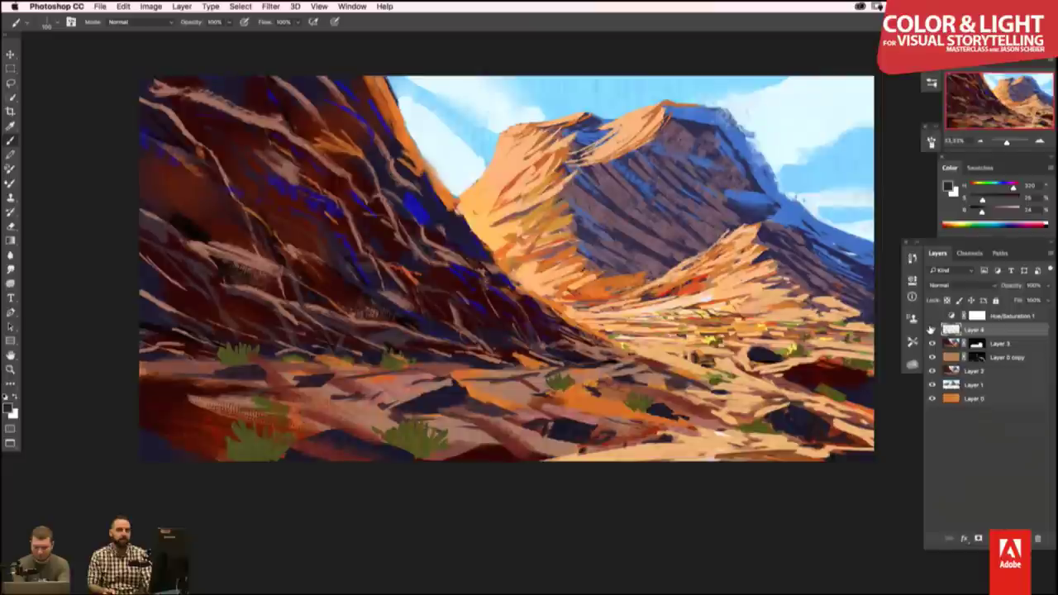
click(932, 330)
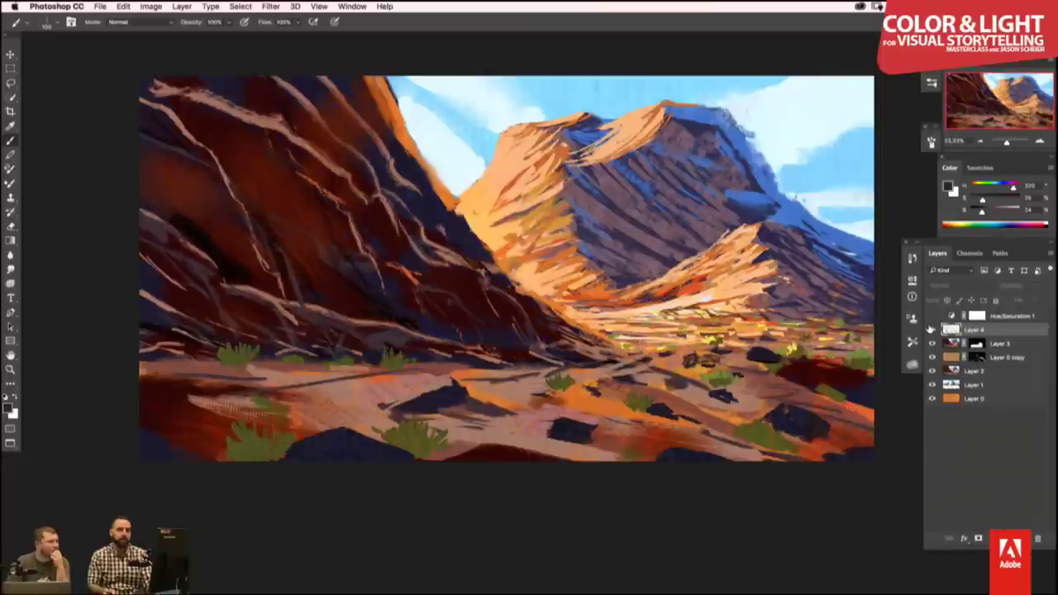
click(931, 330)
- Save the PSD, compare Layer 4 off and on once more, and show the Image > Adjustments commands
scroll(634, 378, up, 1)
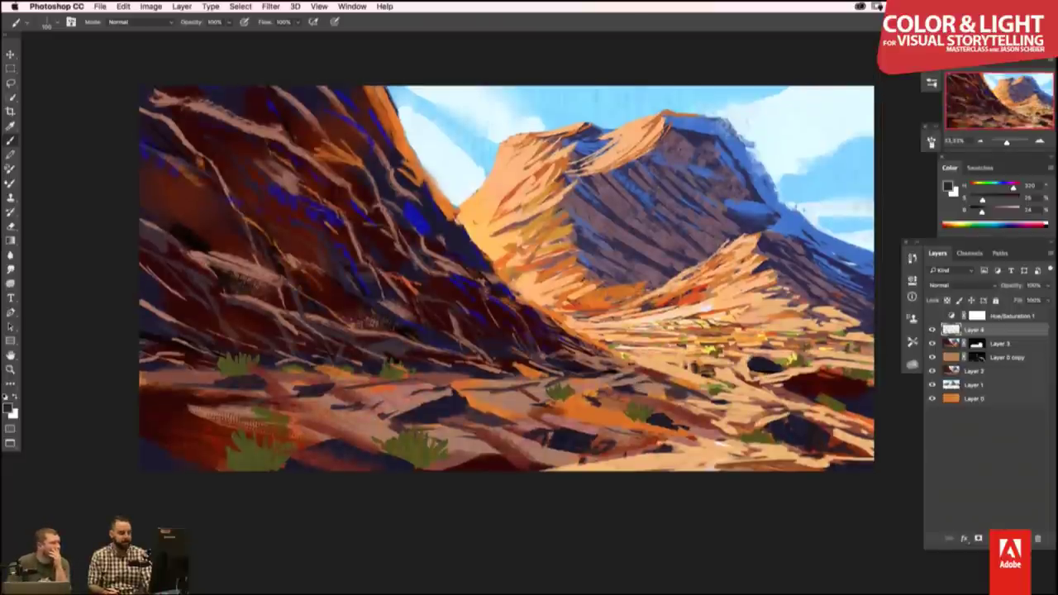
key(ctrl+s)
scroll(744, 326, down, 1)
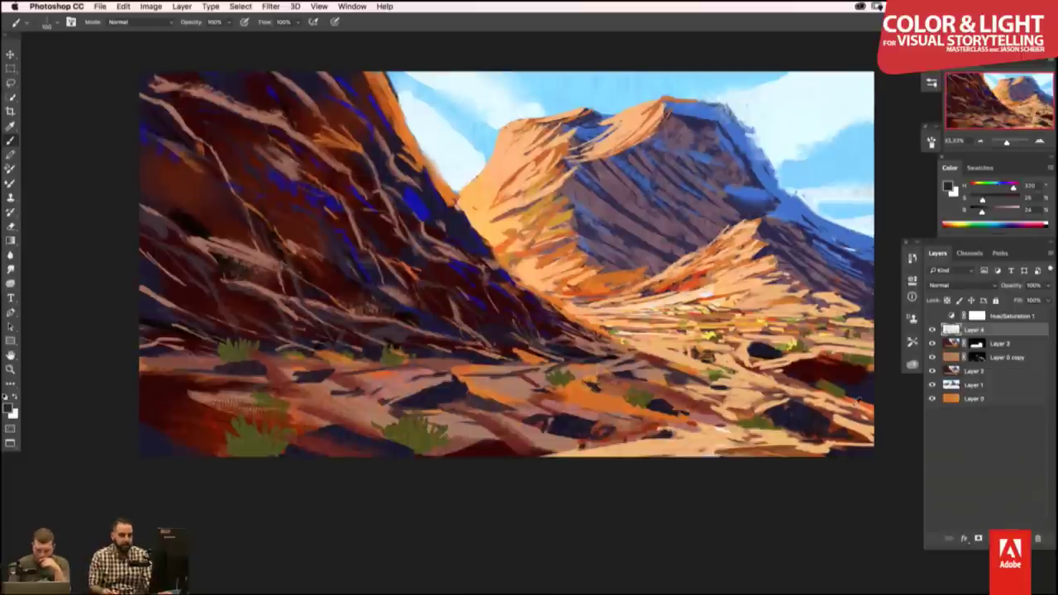
alt+click(860, 403)
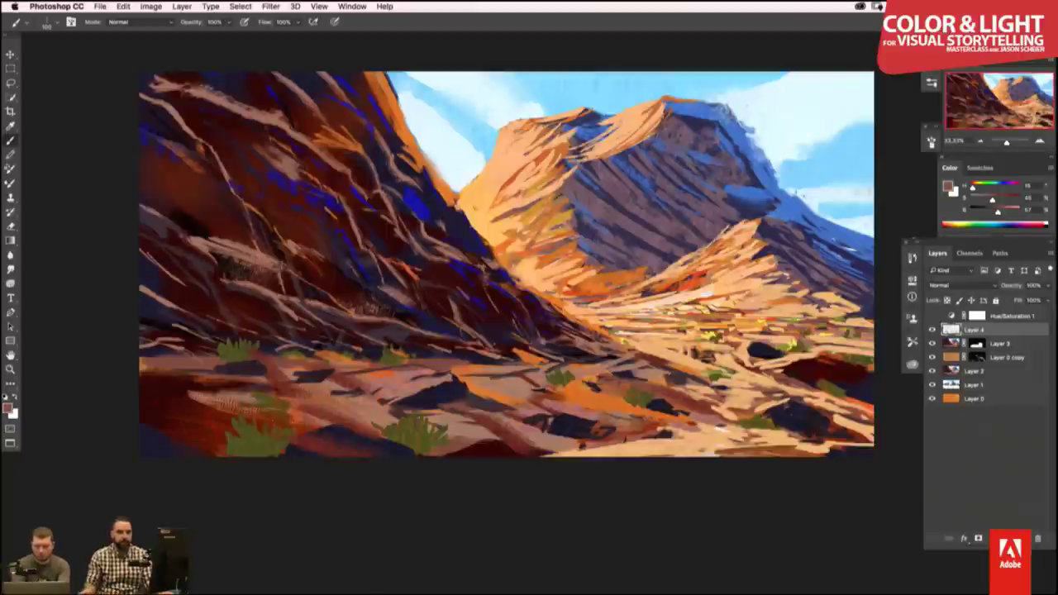
click(931, 330)
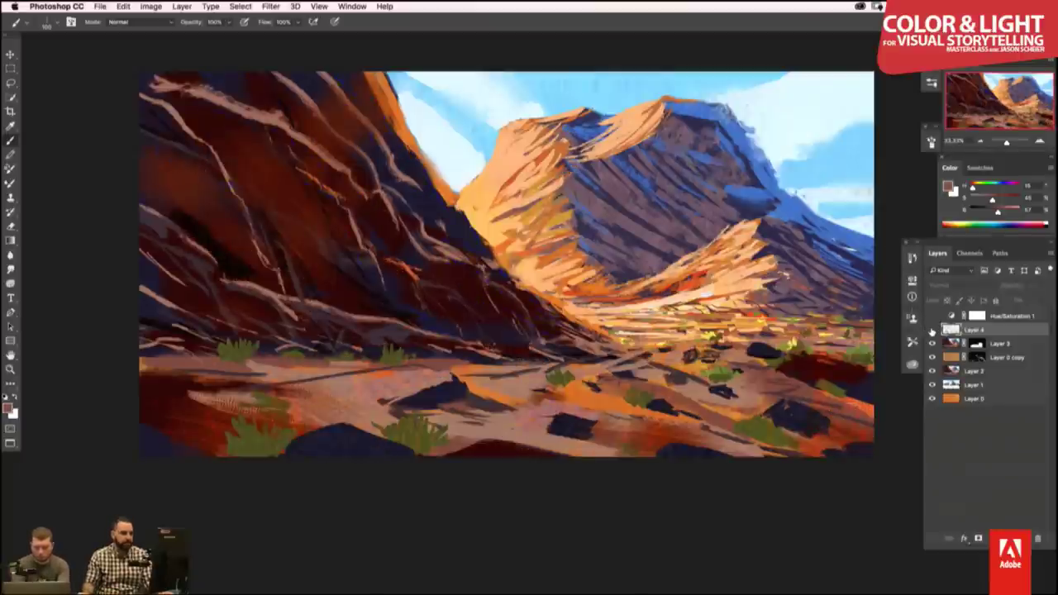
click(932, 330)
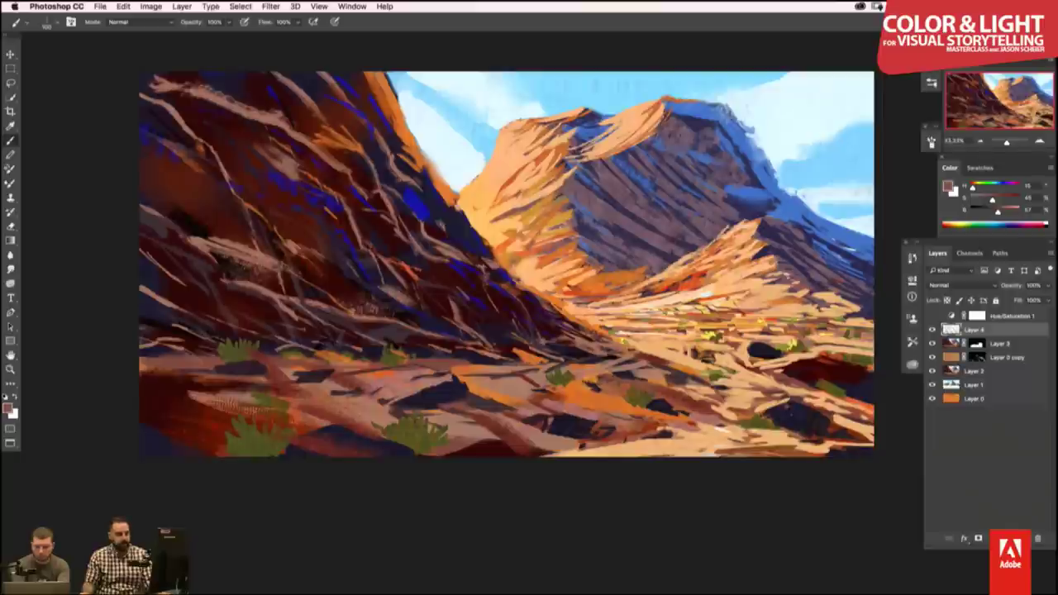
drag(686, 229, 710, 270)
click(152, 7)
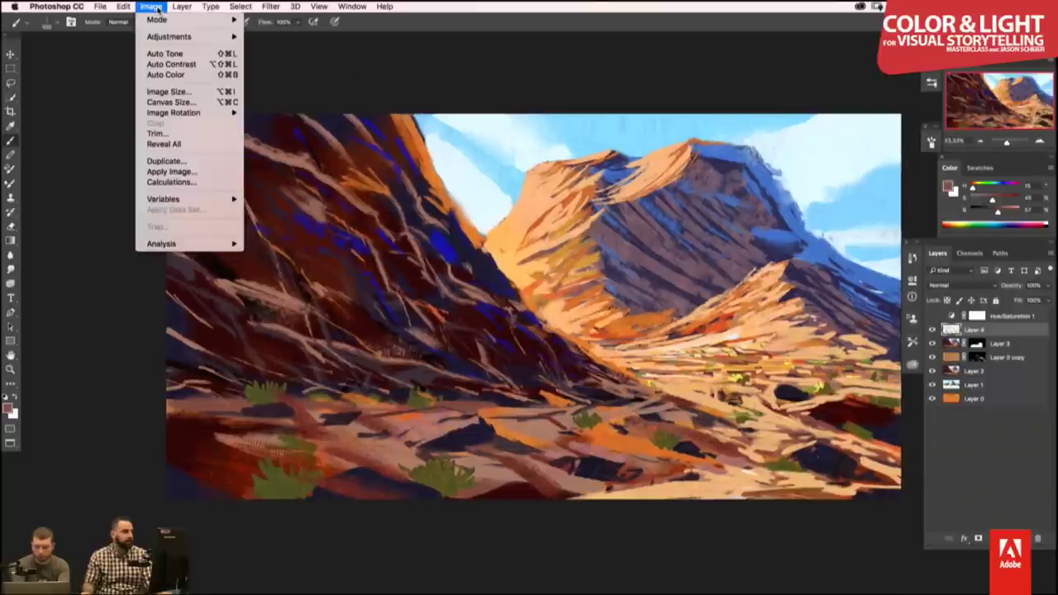
mouse_move(170, 36)
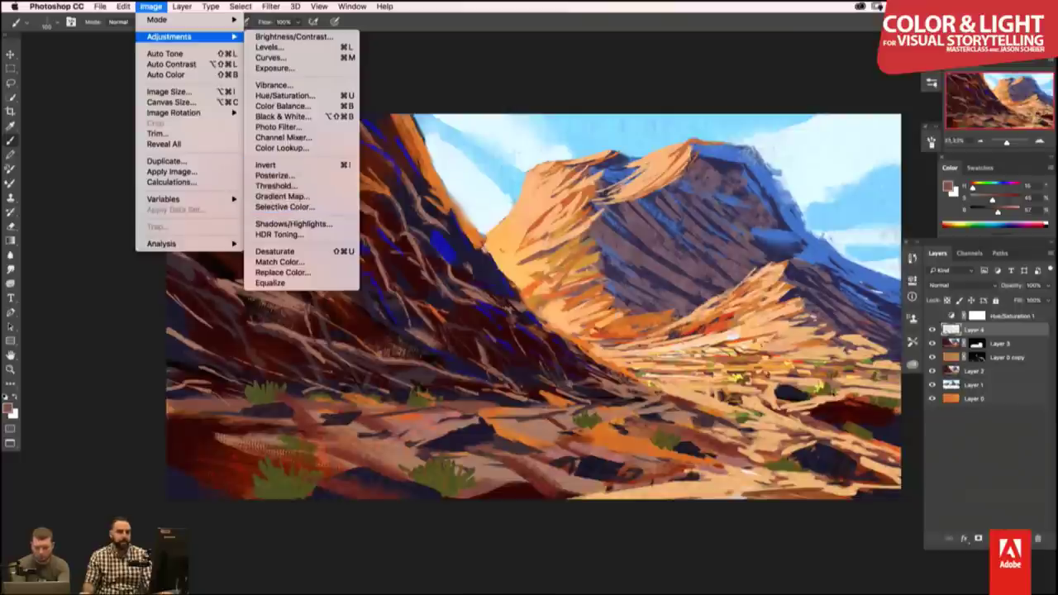
- Select the whole painting and paste a merged copy as new Layer 5
click(1007, 338)
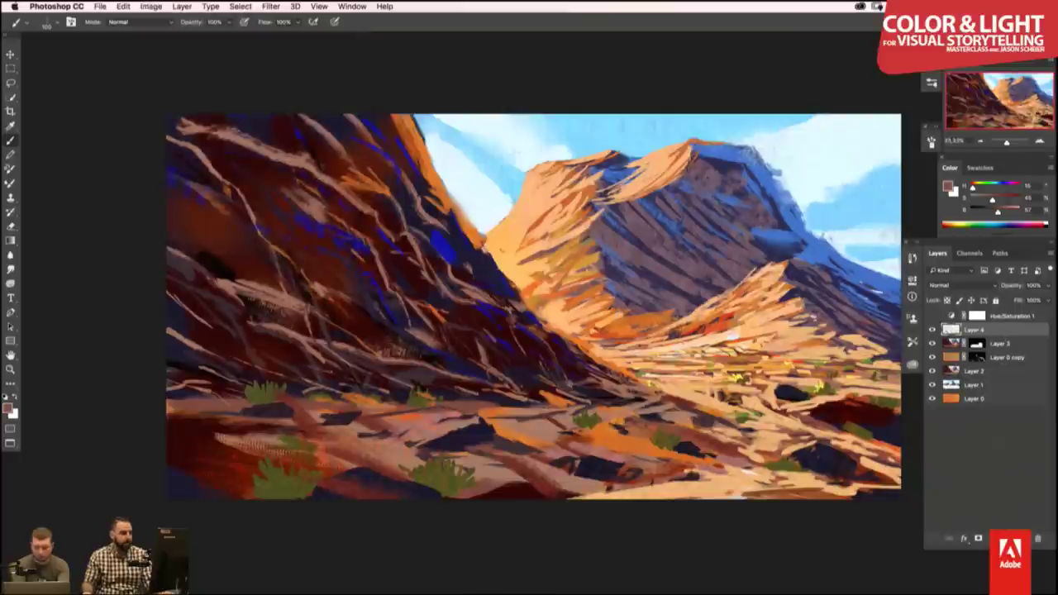
key(m)
mouse_move(116, 287)
mouse_down()
mouse_move(827, 570)
mouse_move(893, 569)
mouse_up()
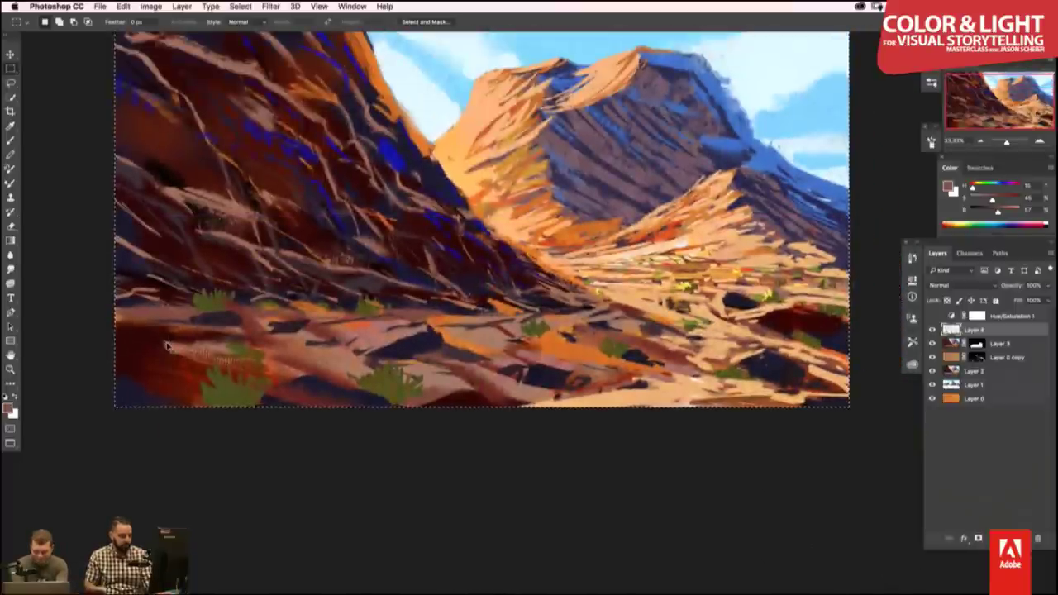
key(ctrl+z)
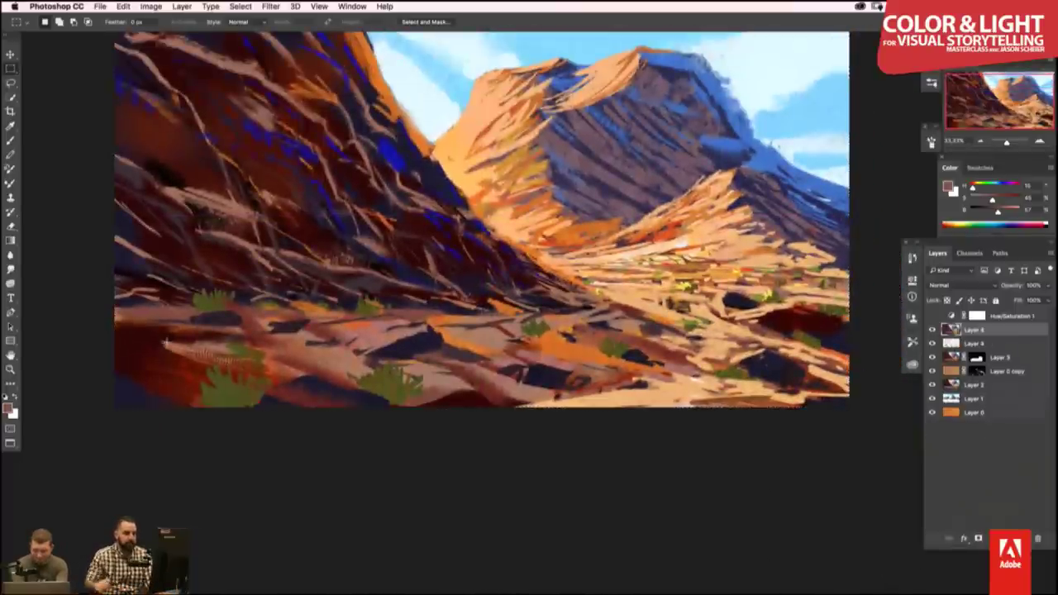
key(ctrl+z)
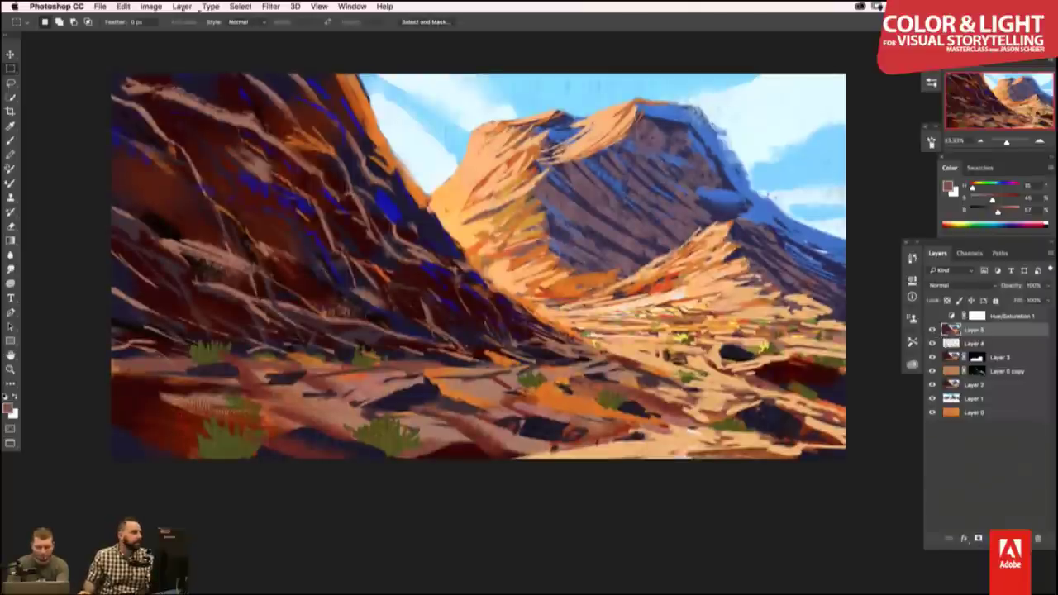
- Start a Selective Color adjustment on Layer 5 and open its colour range list
click(151, 7)
mouse_move(169, 36)
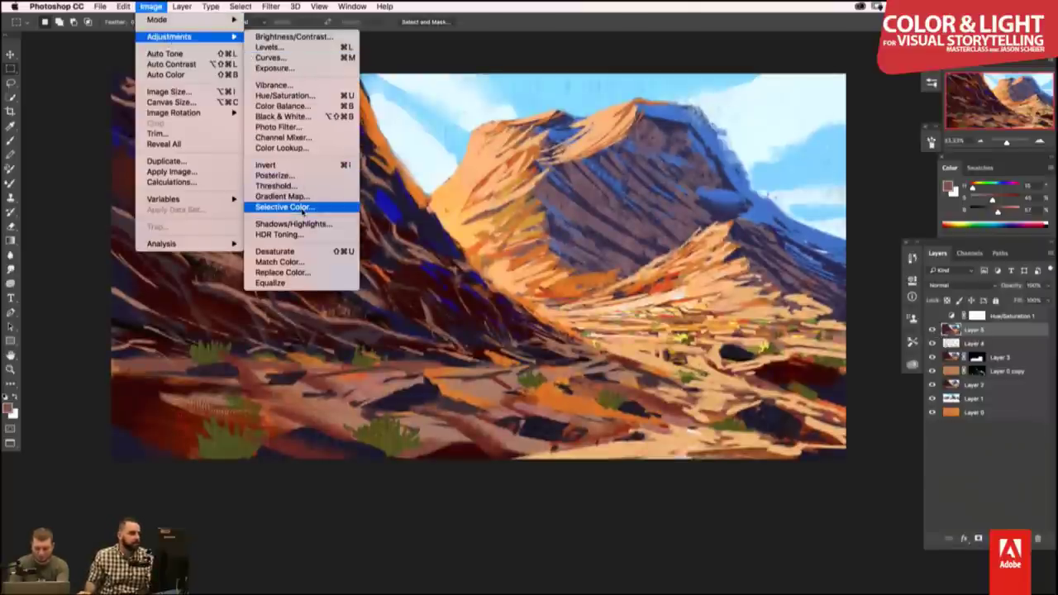
click(303, 208)
mouse_move(527, 187)
mouse_down()
mouse_move(678, 137)
mouse_move(517, 139)
mouse_move(627, 182)
mouse_up()
click(611, 214)
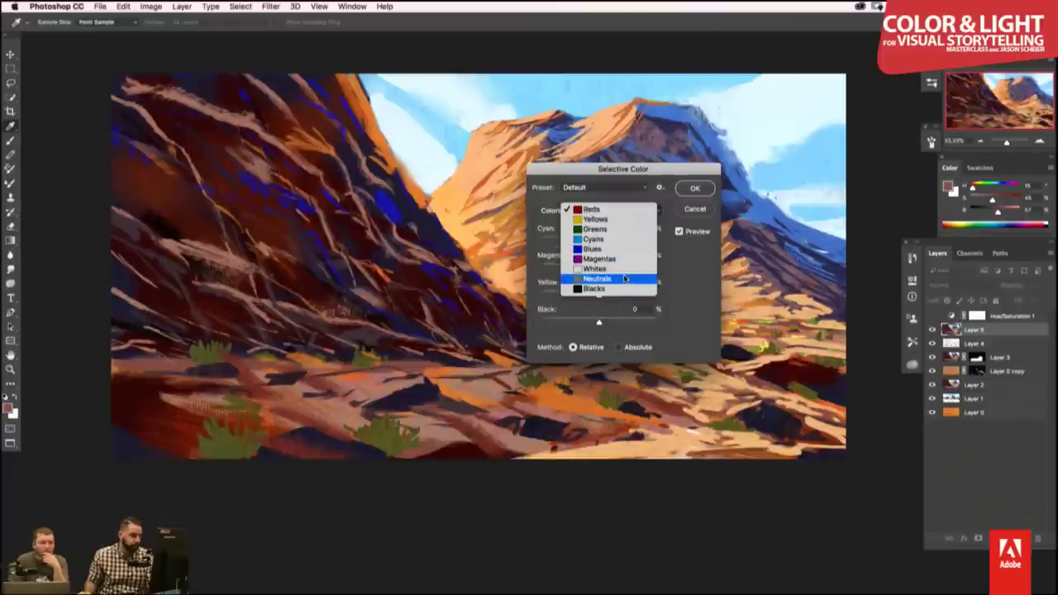
- Set Selective Color Neutrals to Cyan -8 and Magenta +1, tweak Yellow, and apply
click(624, 279)
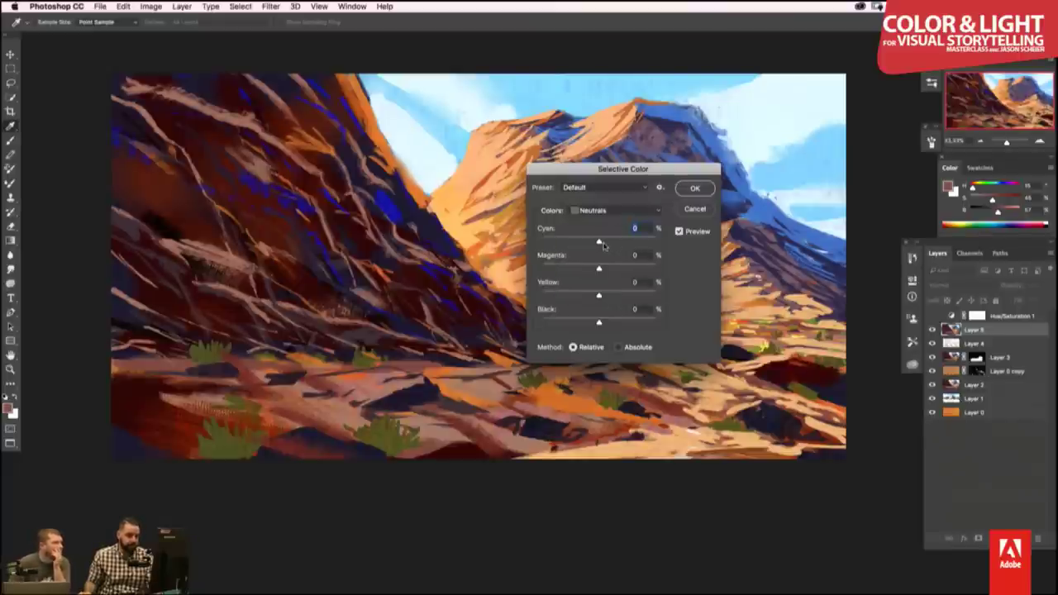
mouse_move(600, 243)
mouse_down()
mouse_move(572, 241)
mouse_move(592, 242)
mouse_move(604, 270)
mouse_up()
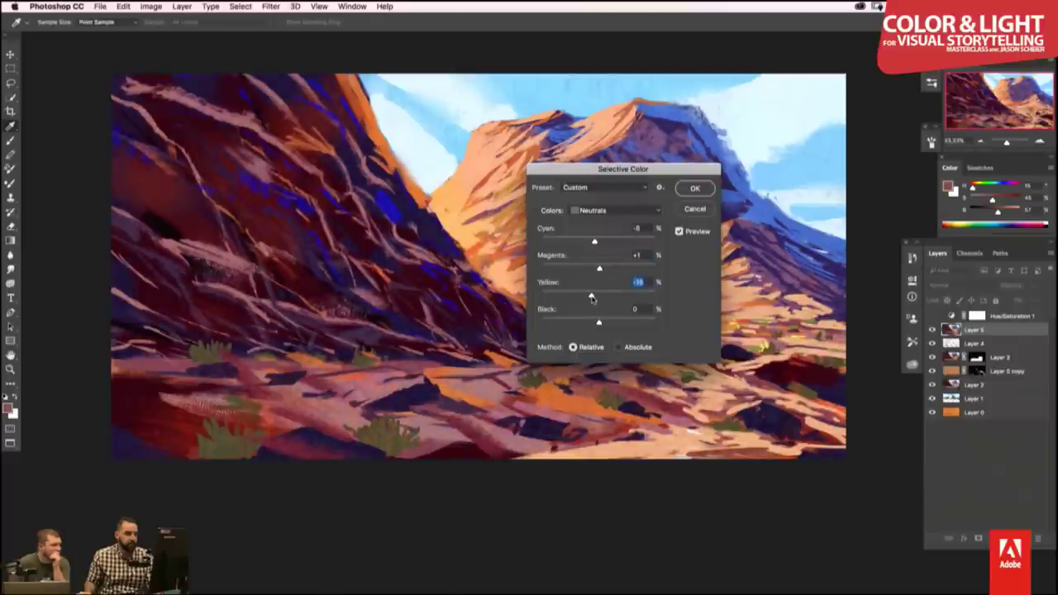
drag(592, 299, 604, 299)
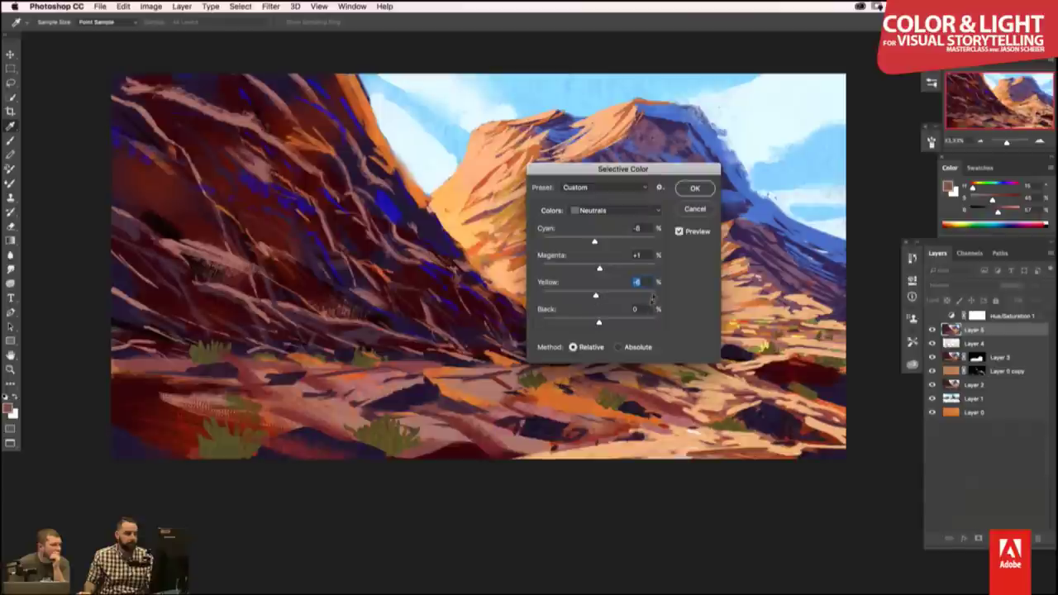
click(691, 189)
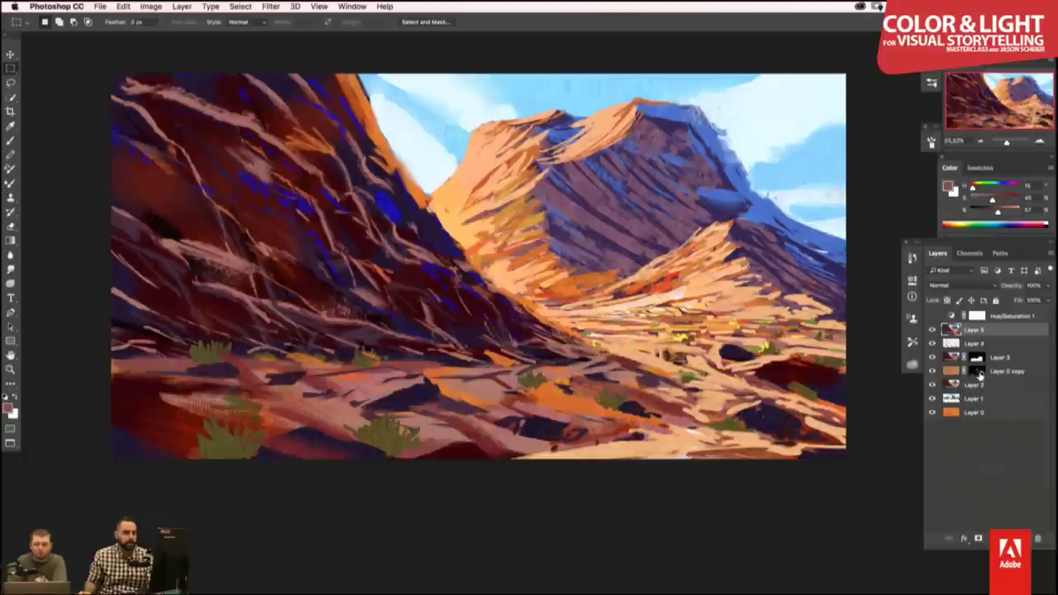
- Add a layer mask to Layer 5, fill it black, and switch to the Brush tool
click(978, 539)
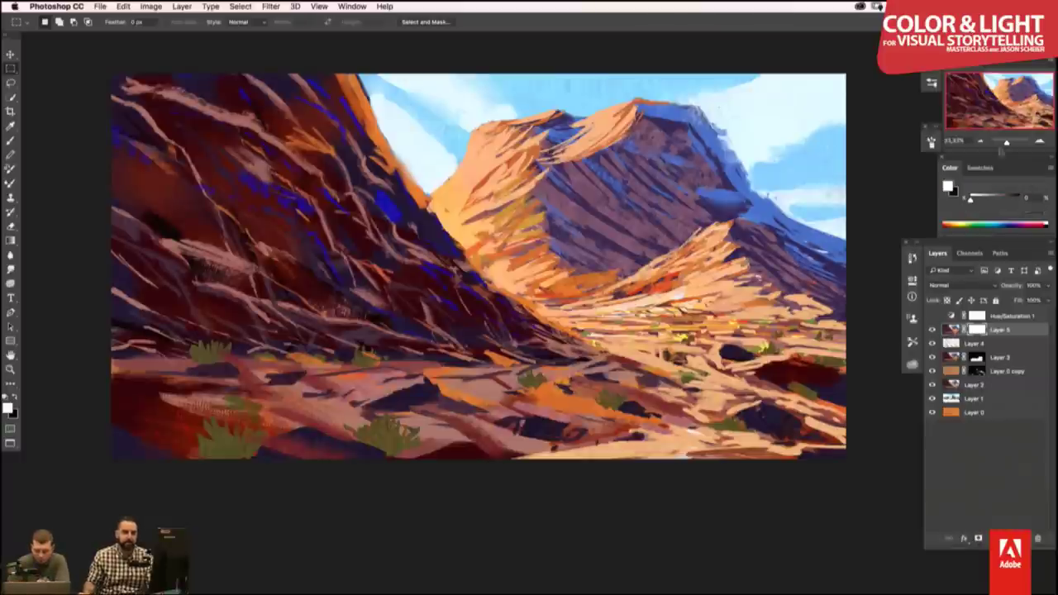
key(x)
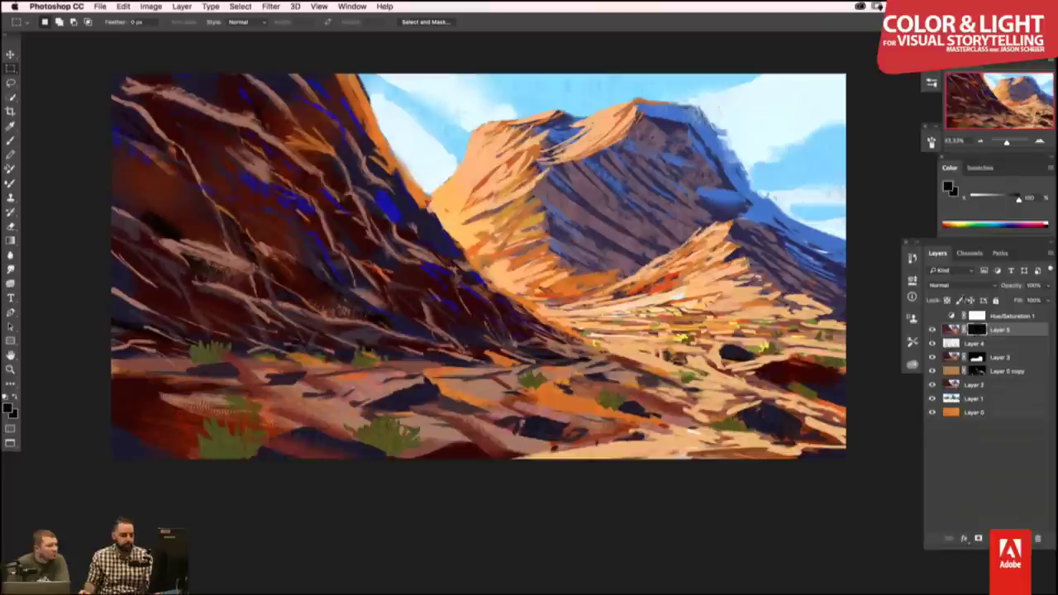
key(b)
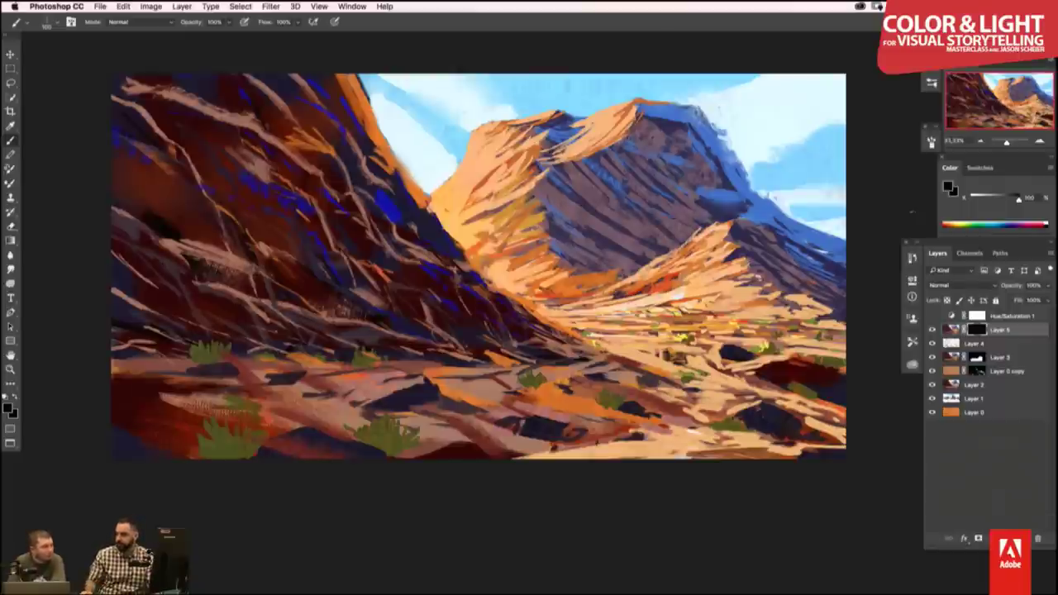
drag(736, 185, 743, 189)
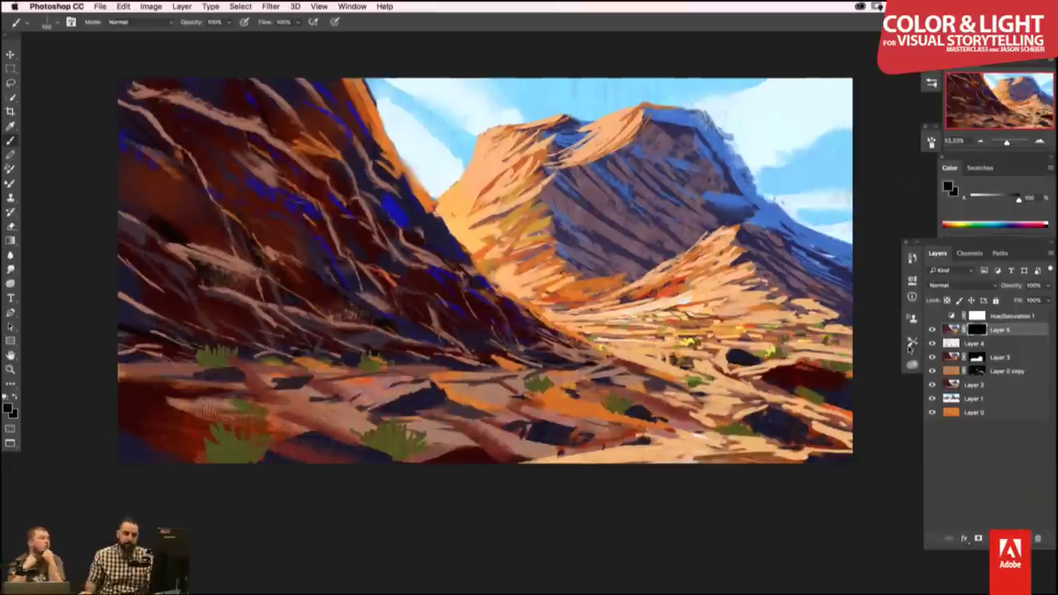
- With the 143 px textured brush, paint white on the shadowed slope and lower-left bushes
click(931, 82)
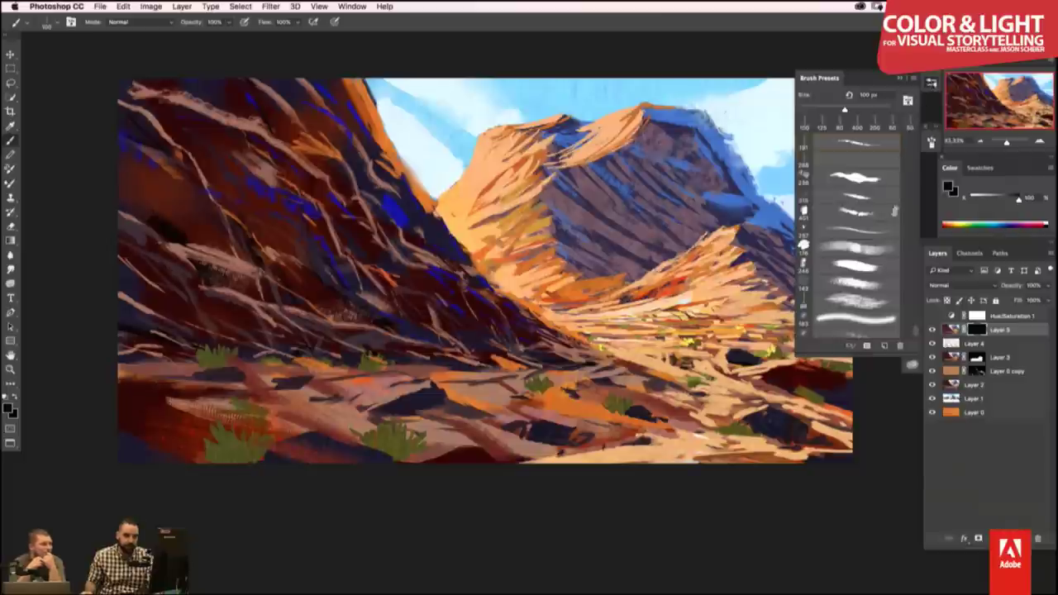
click(856, 282)
click(898, 82)
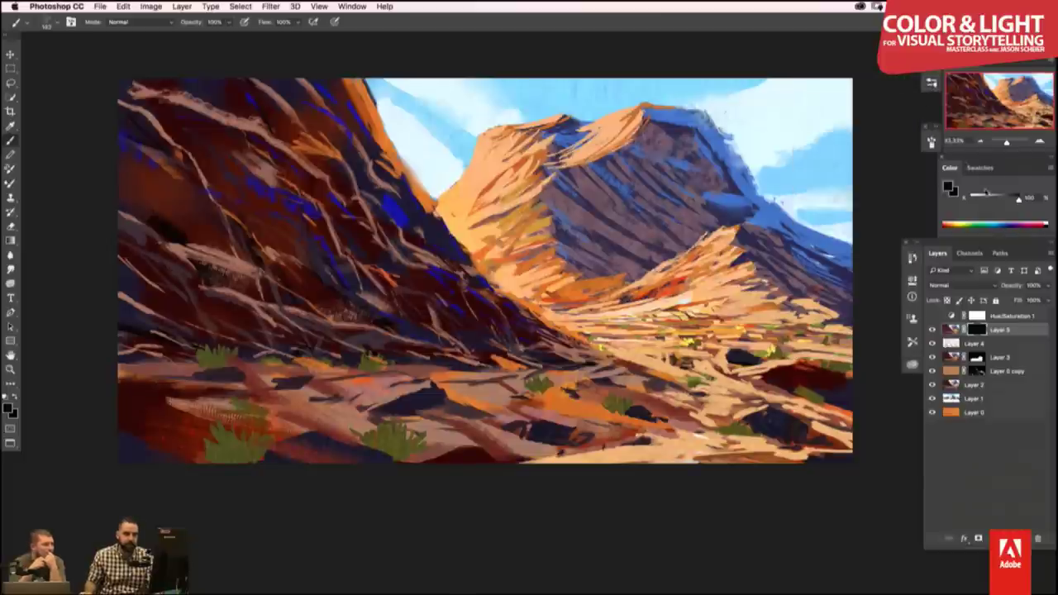
drag(1019, 198, 971, 198)
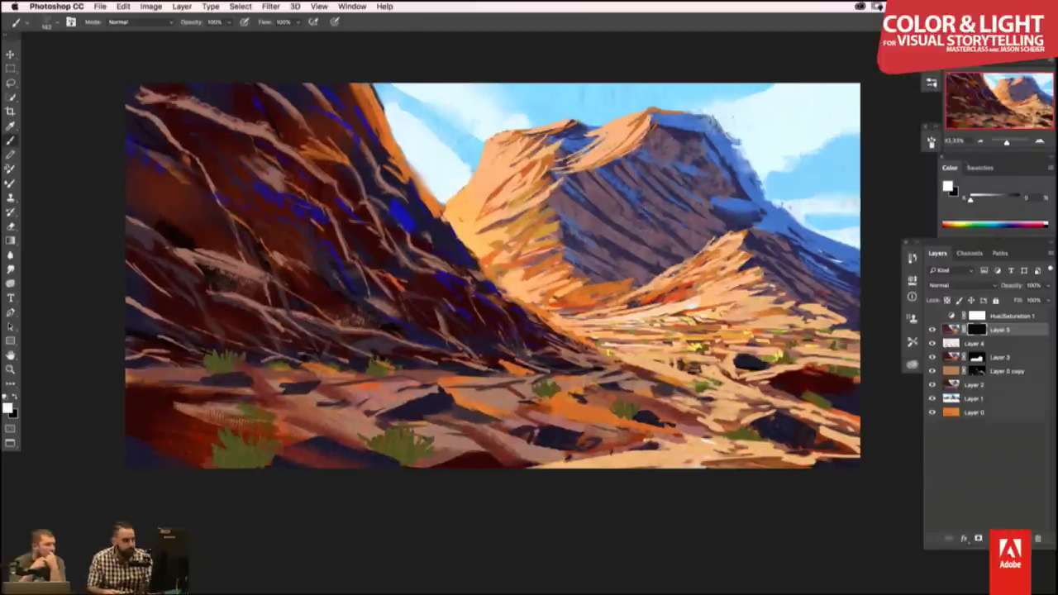
mouse_move(517, 318)
mouse_down()
mouse_move(554, 355)
mouse_move(522, 401)
mouse_up()
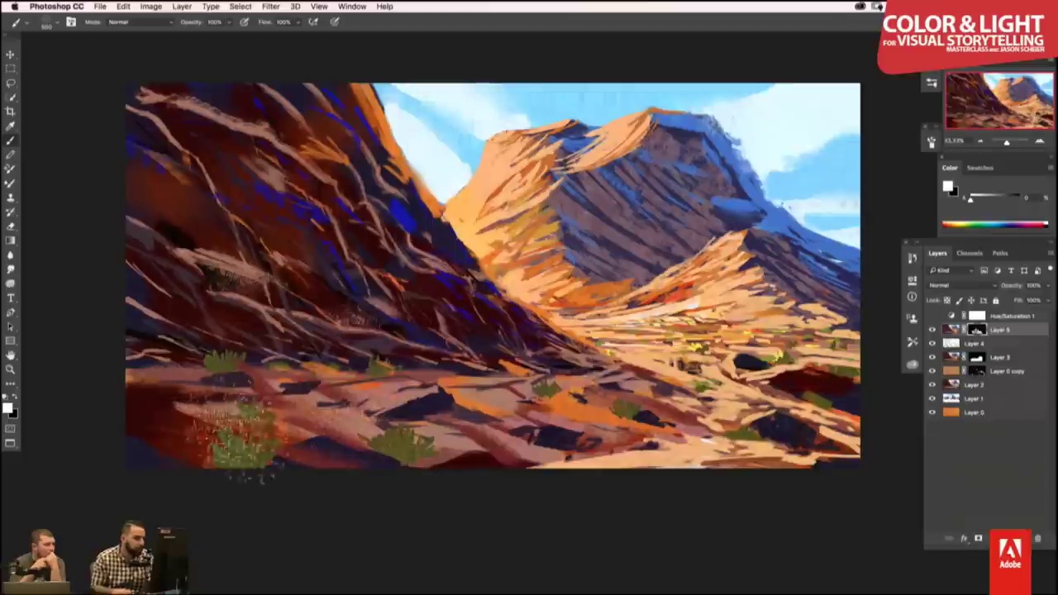
drag(240, 442, 166, 414)
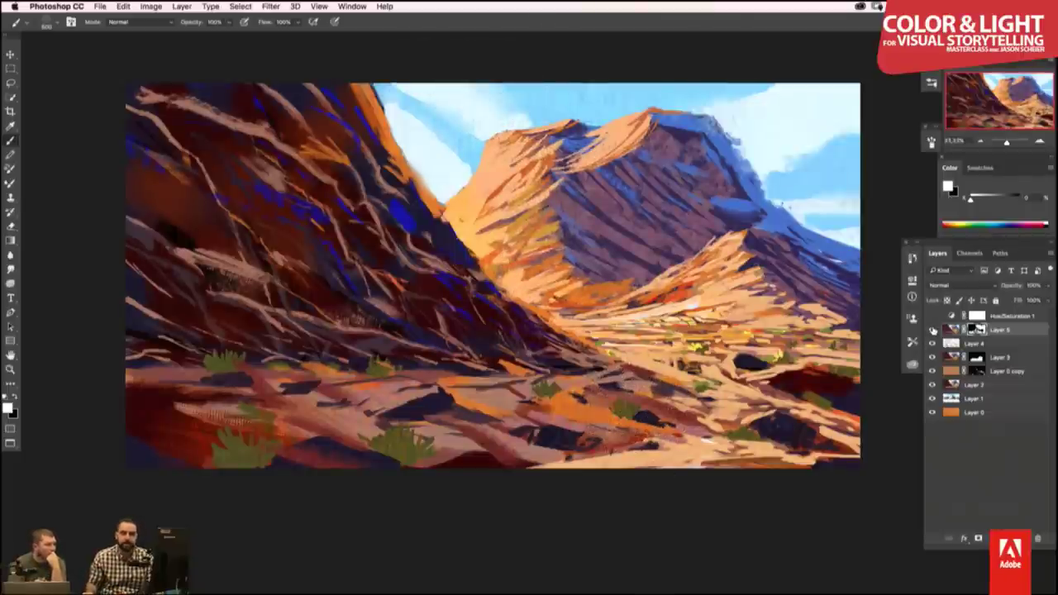
drag(515, 332, 546, 335)
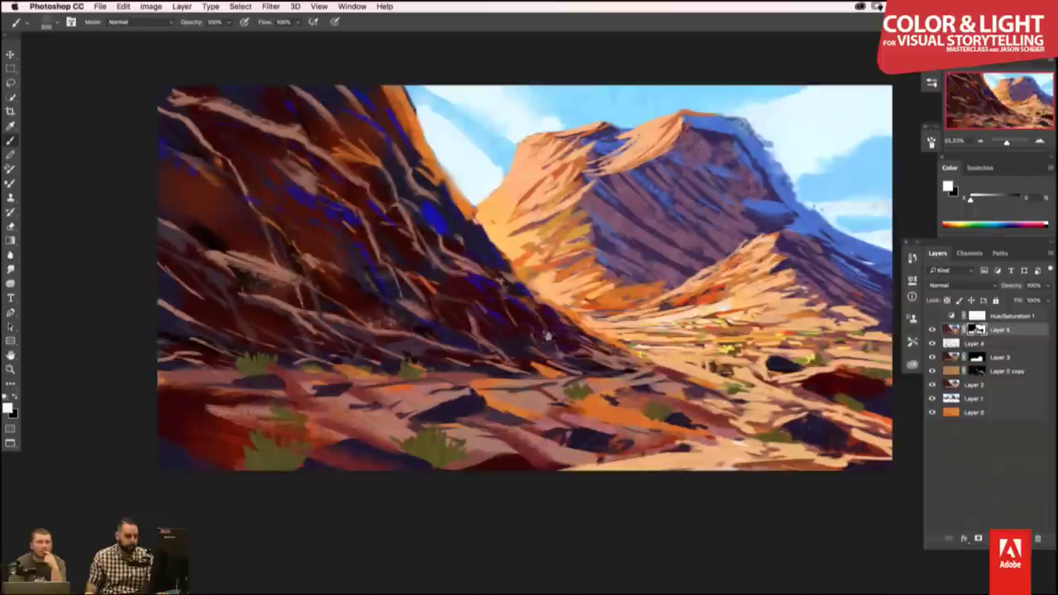
key(Tab)
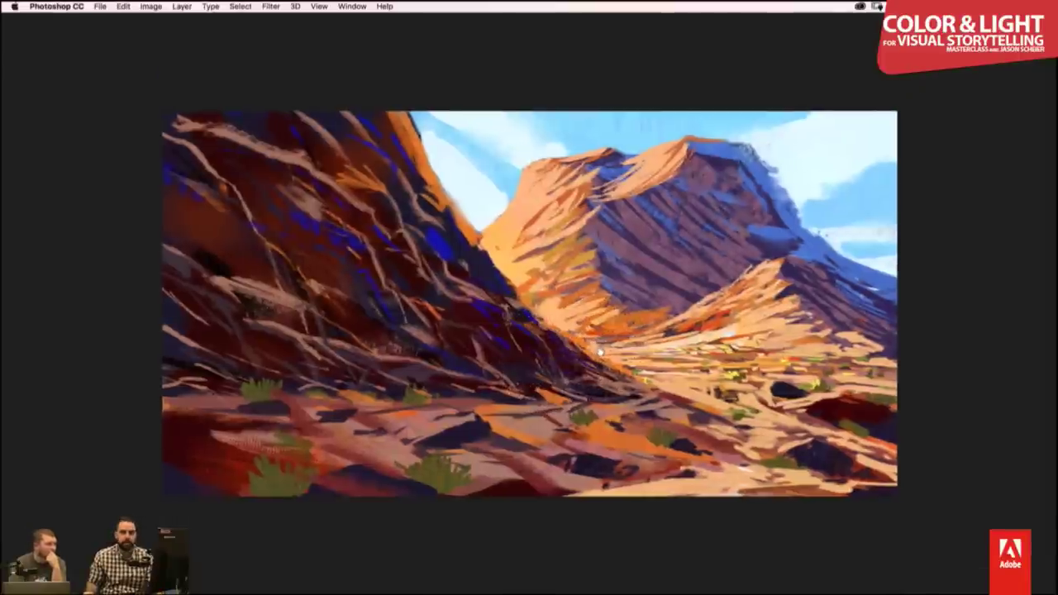
key(super+minus)
key(super+minus)
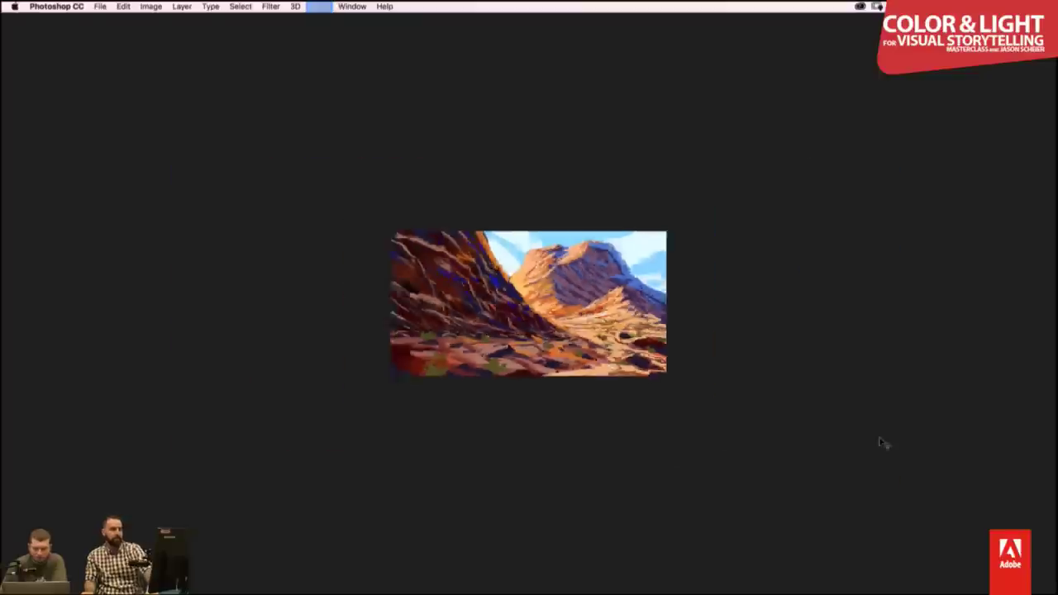
key(super+minus)
key(super+minus)
key(super+minus)
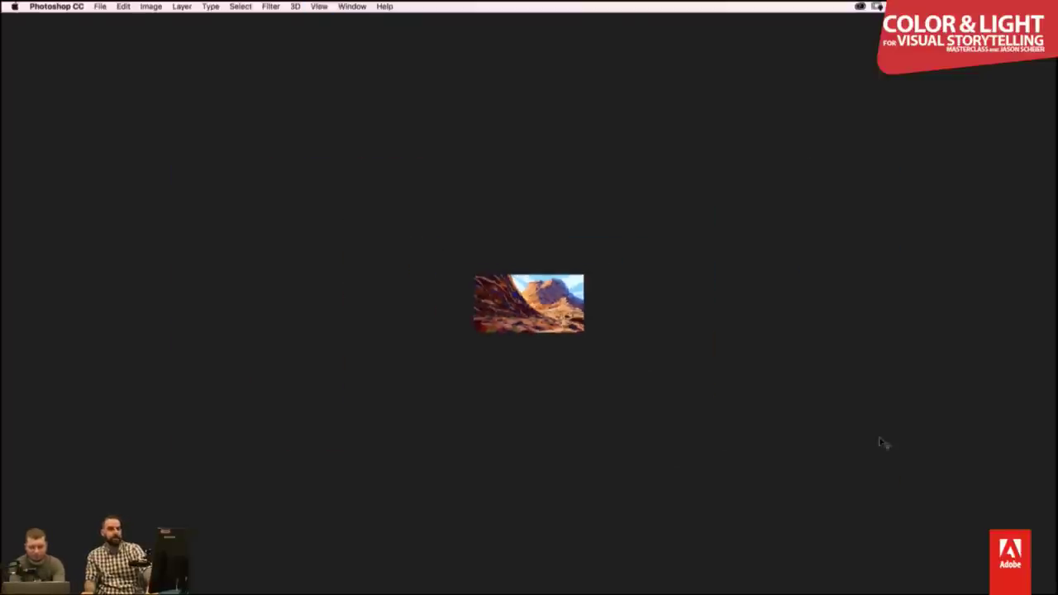
key(super+plus)
key(super+plus)
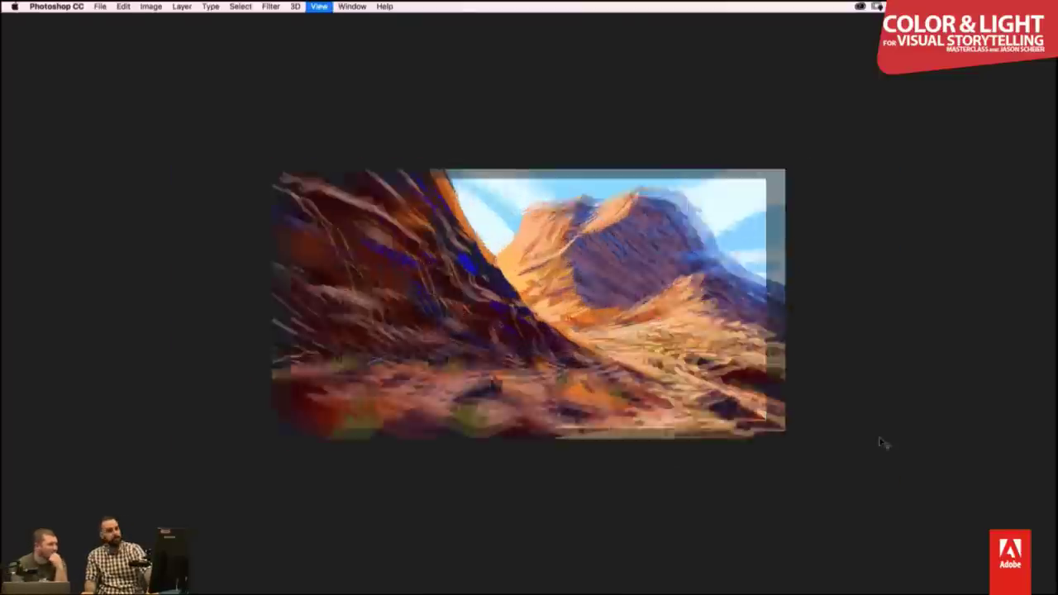
key(super+minus)
key(super+minus)
key(super+plus)
key(super+plus)
key(super+plus)
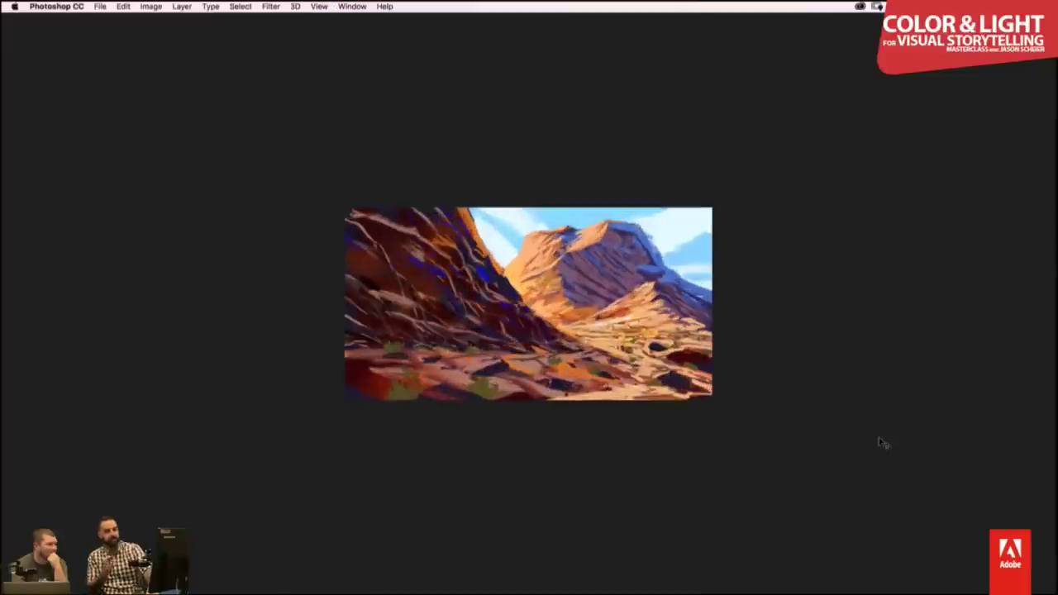
key(super+plus)
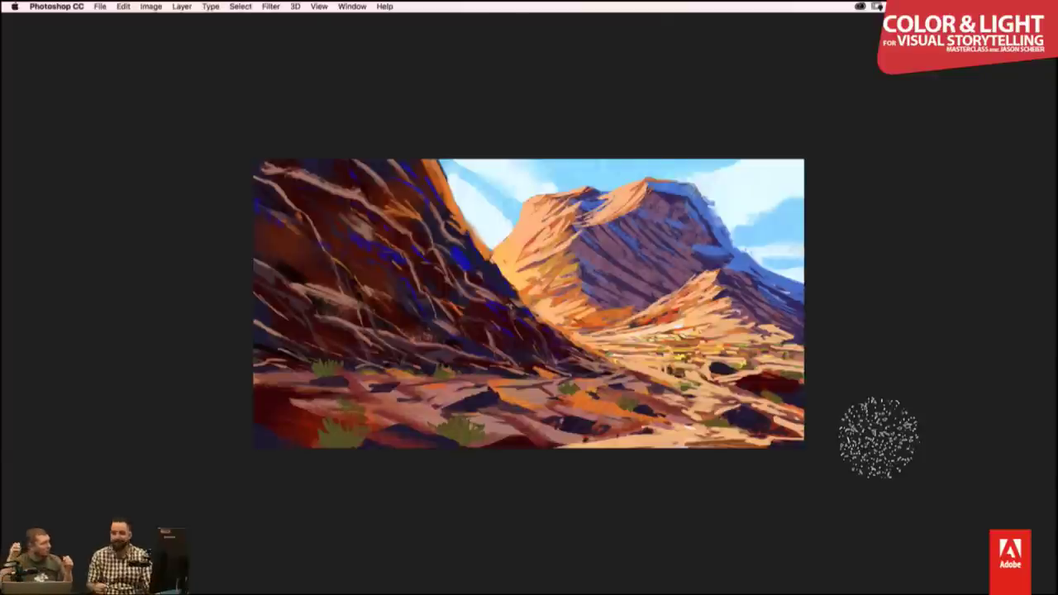
key(Tab)
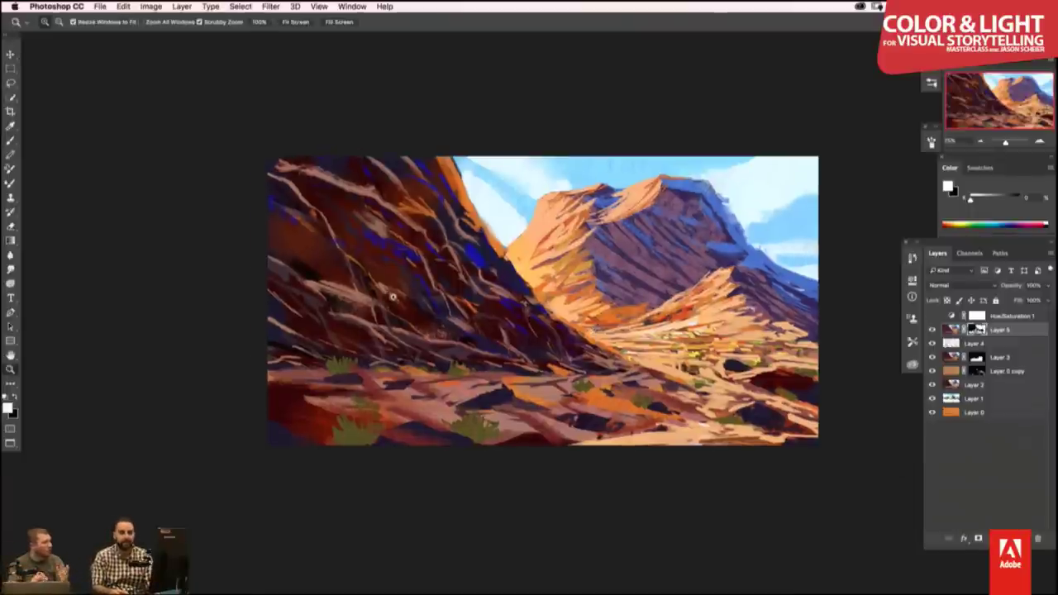
- Create a new empty Layer 6 for texture work above Layer 5
drag(392, 296, 505, 172)
key(ctrl+shift+alt+n)
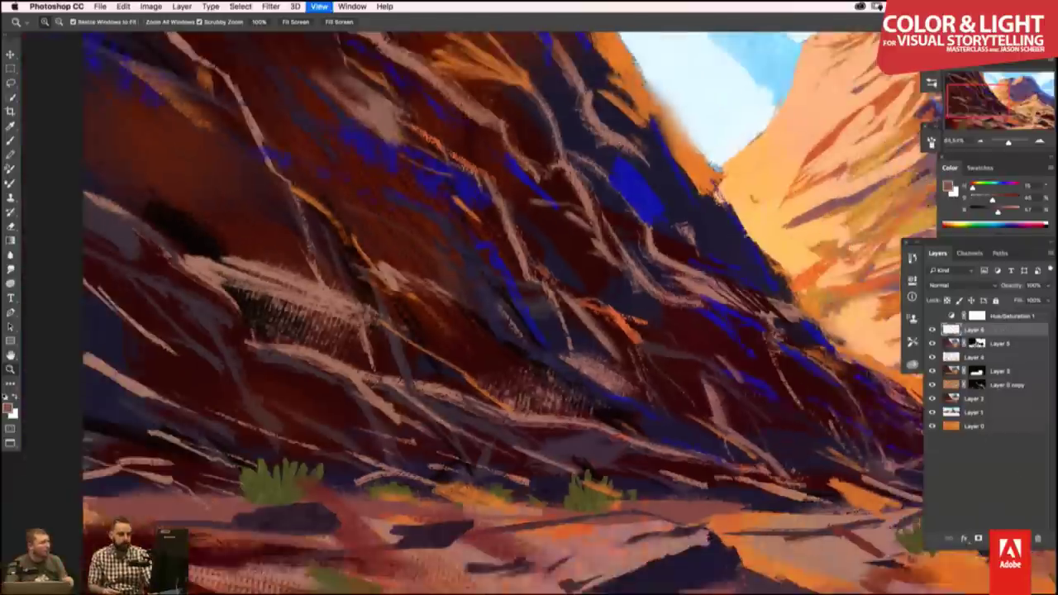
mouse_move(867, 372)
mouse_down()
mouse_move(567, 379)
mouse_move(537, 355)
mouse_up()
key(b)
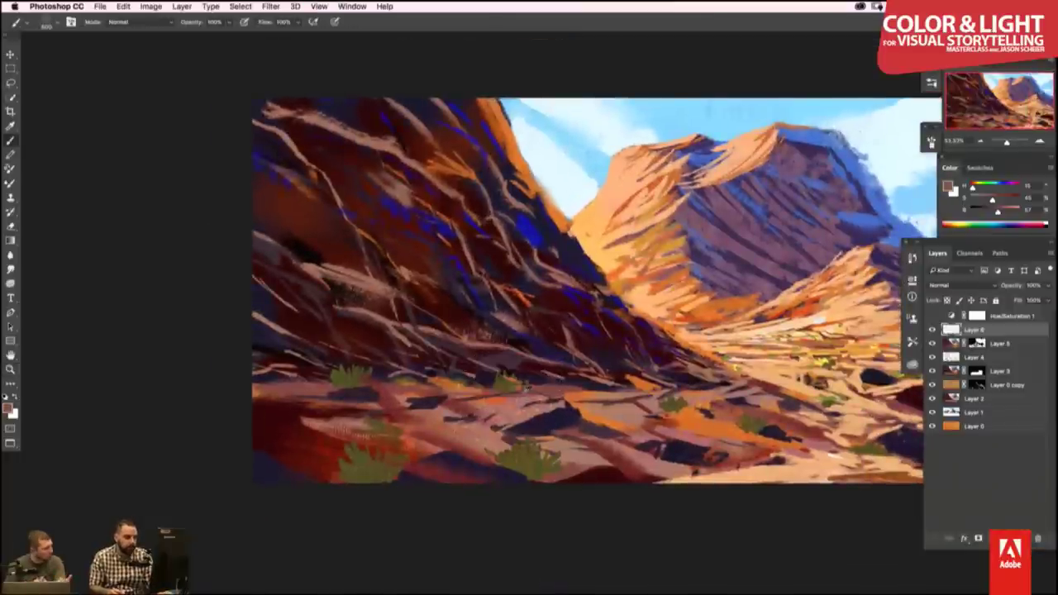
- Paint orange and light speckled texture strokes over the dark left cliff and ledge
alt+click(502, 395)
drag(520, 287, 533, 299)
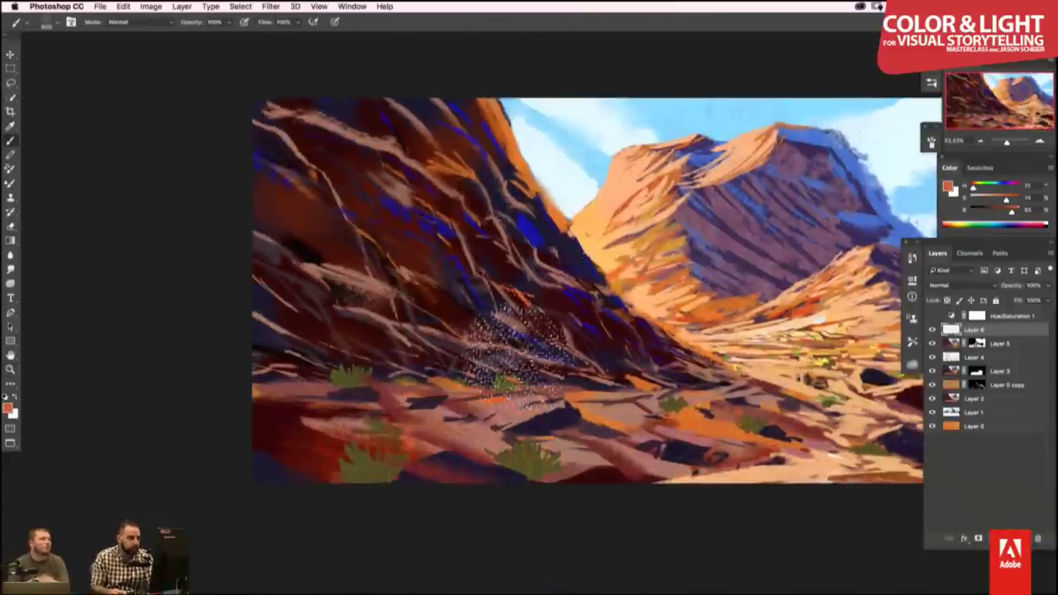
drag(488, 367, 505, 393)
drag(395, 294, 426, 339)
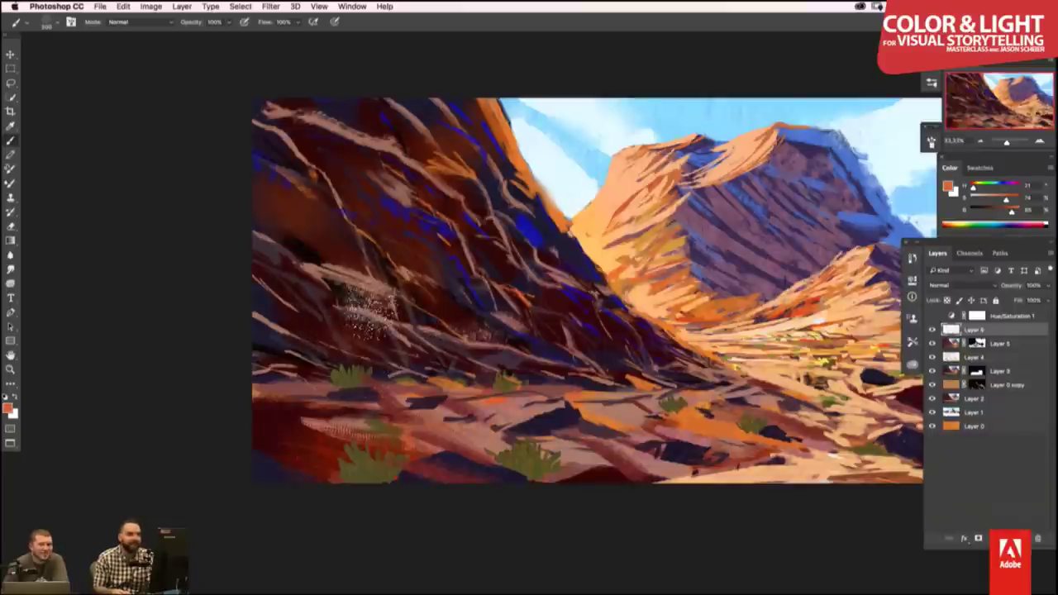
drag(334, 286, 388, 289)
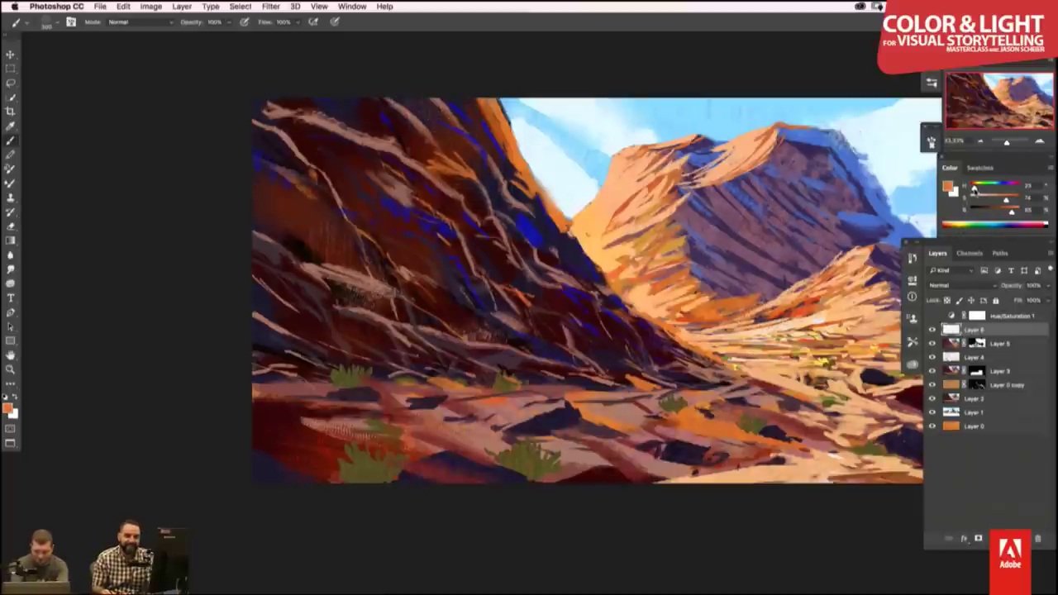
click(972, 187)
drag(1013, 208, 975, 195)
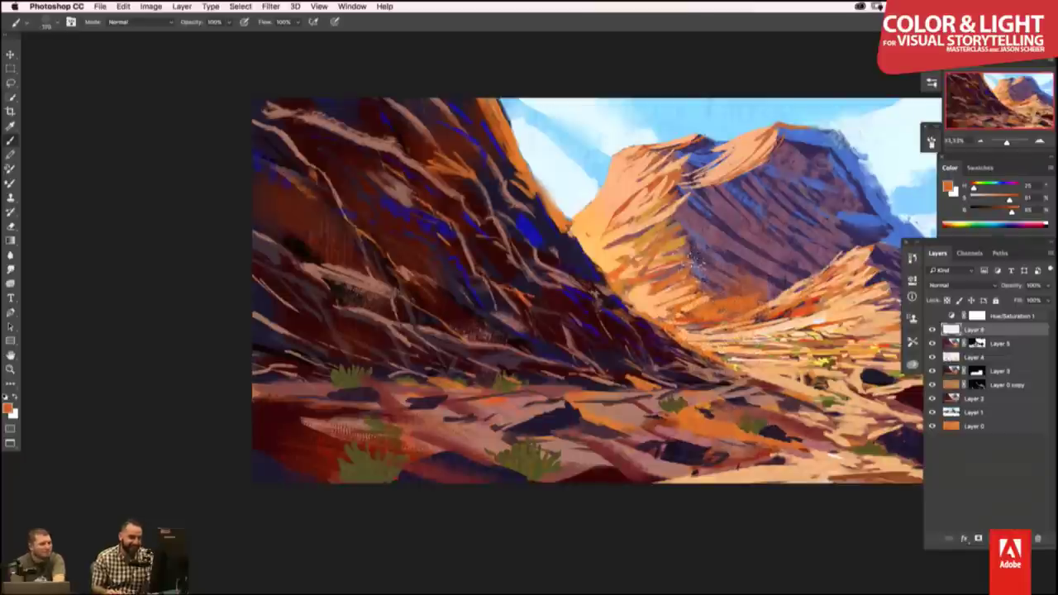
- Undo the last two strokes and bring the right side of the painting into view
key(super+z)
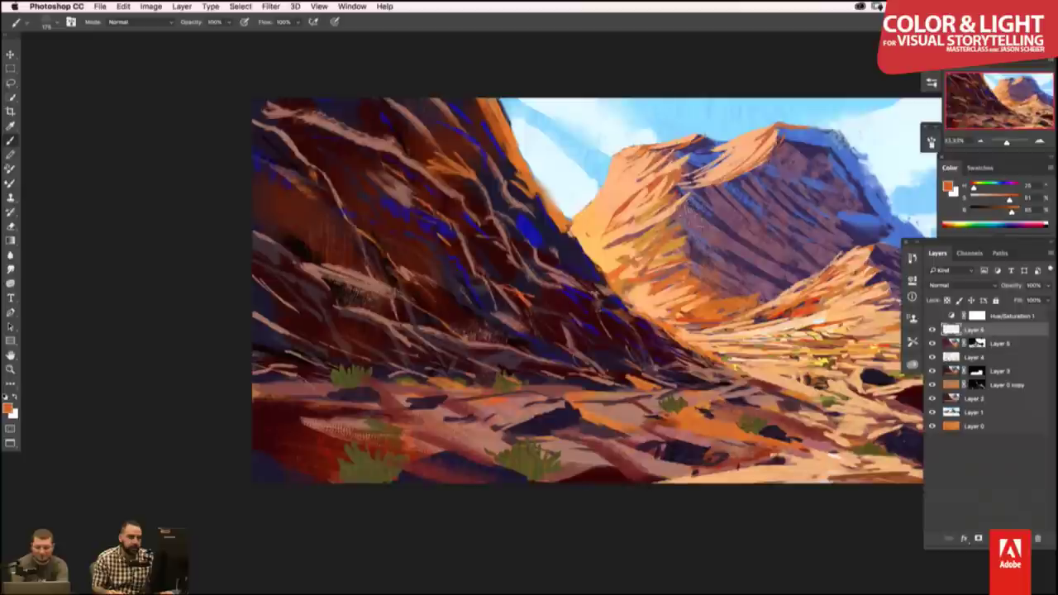
key(super+z)
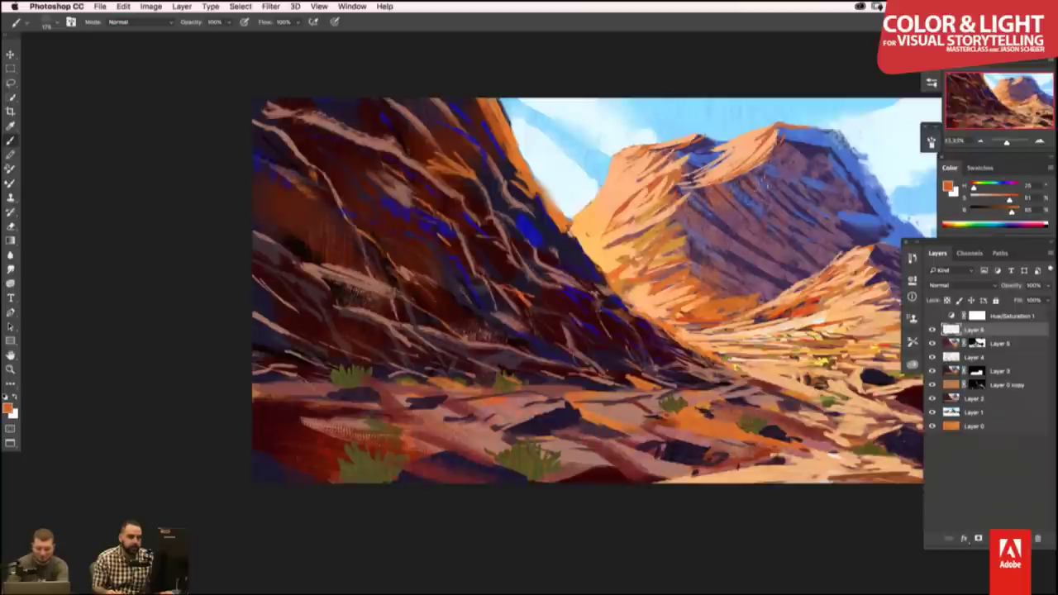
drag(777, 289, 605, 238)
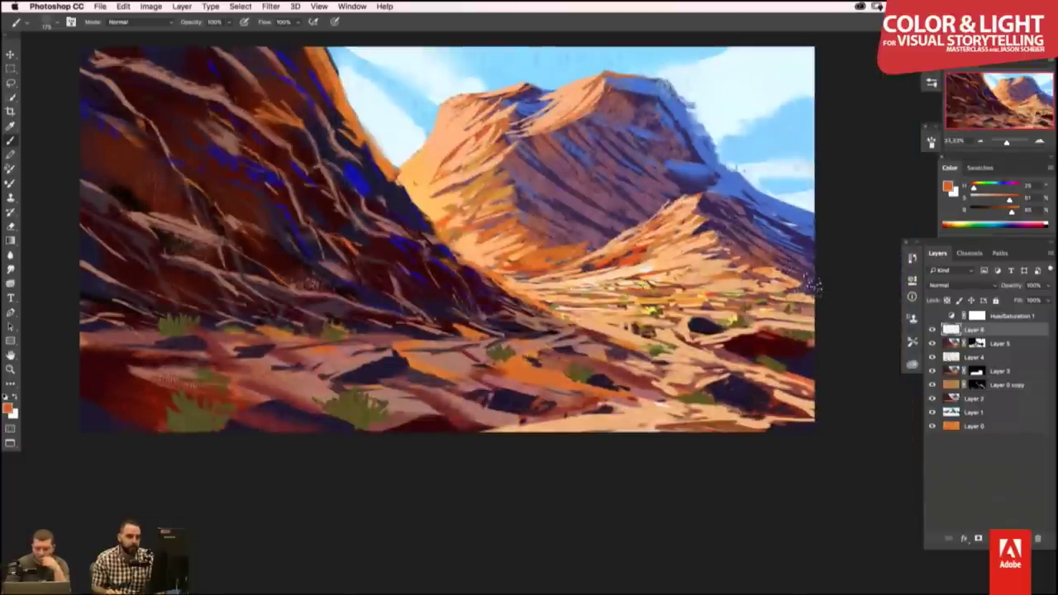
key(e)
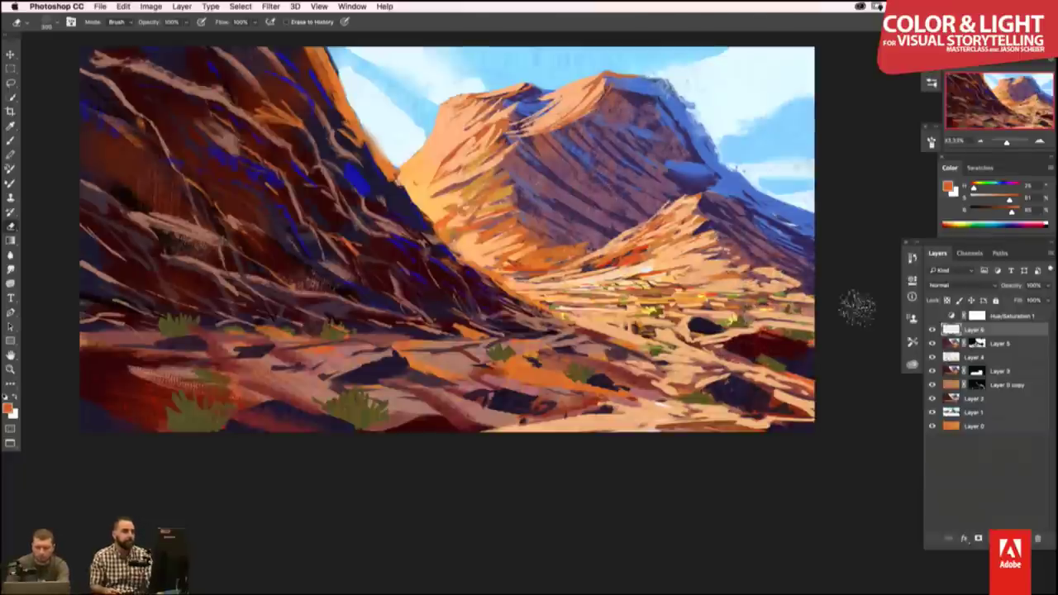
drag(628, 178, 711, 192)
- Return to the brush and choose a different brush preset
key(b)
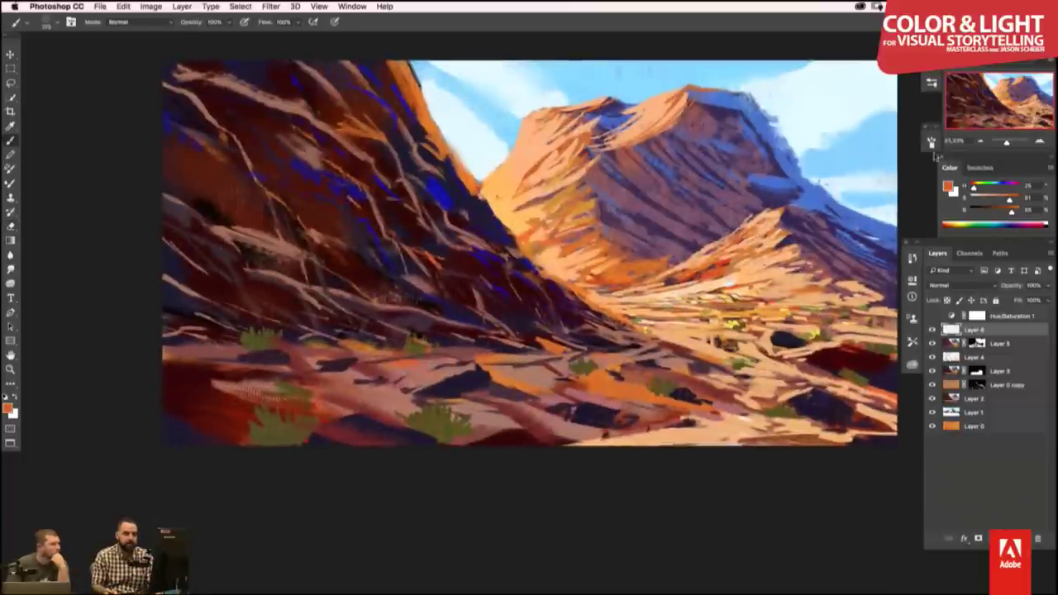
click(932, 142)
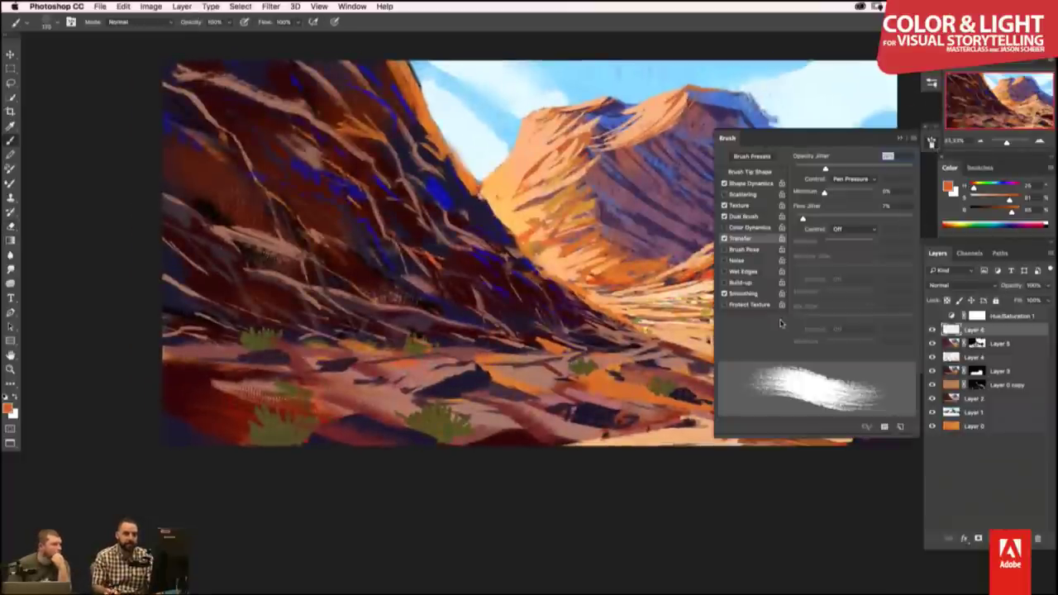
click(930, 143)
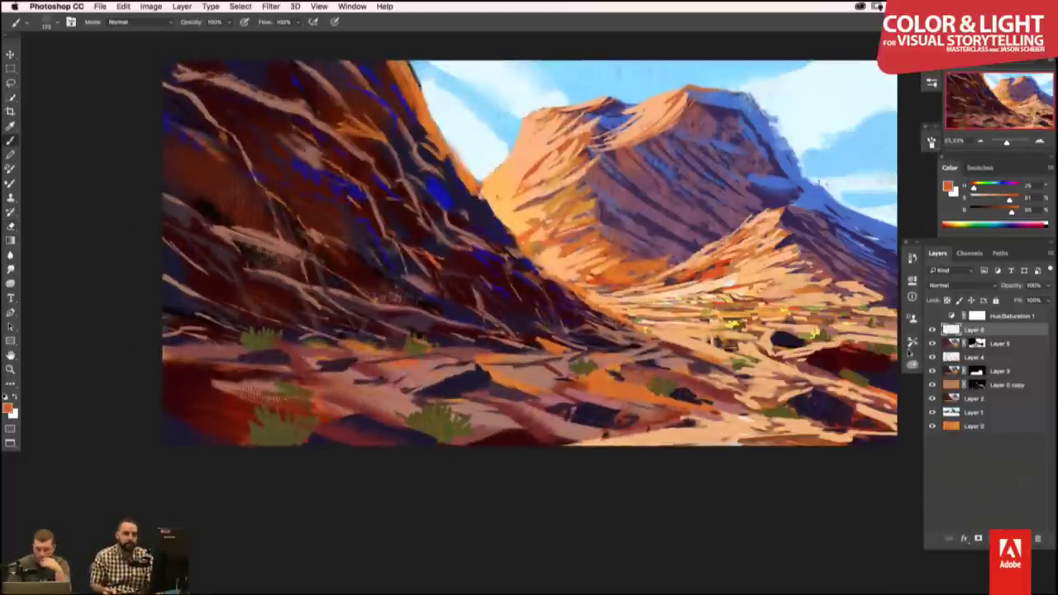
click(932, 82)
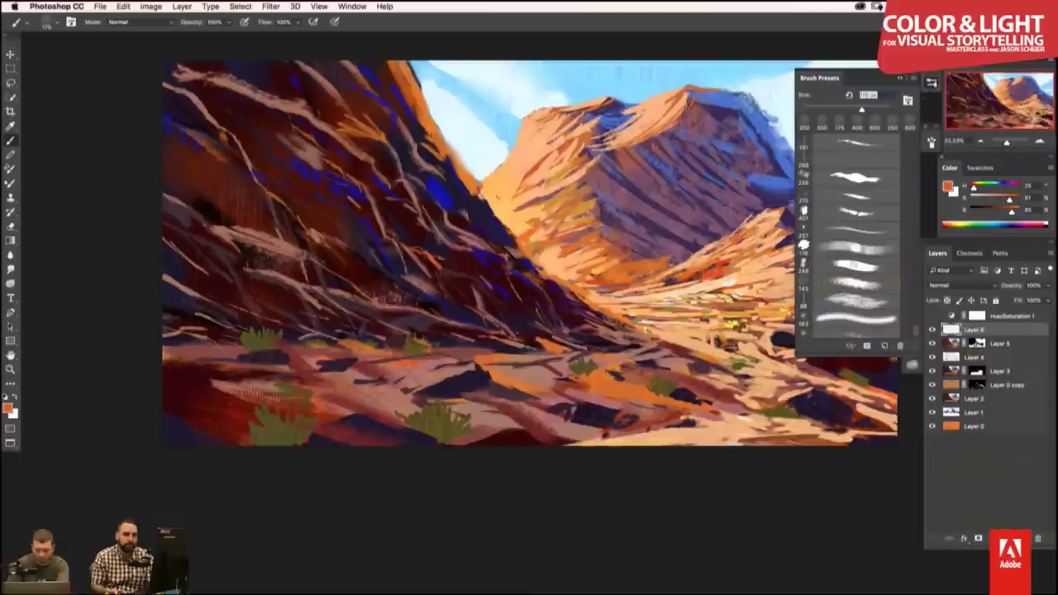
click(846, 213)
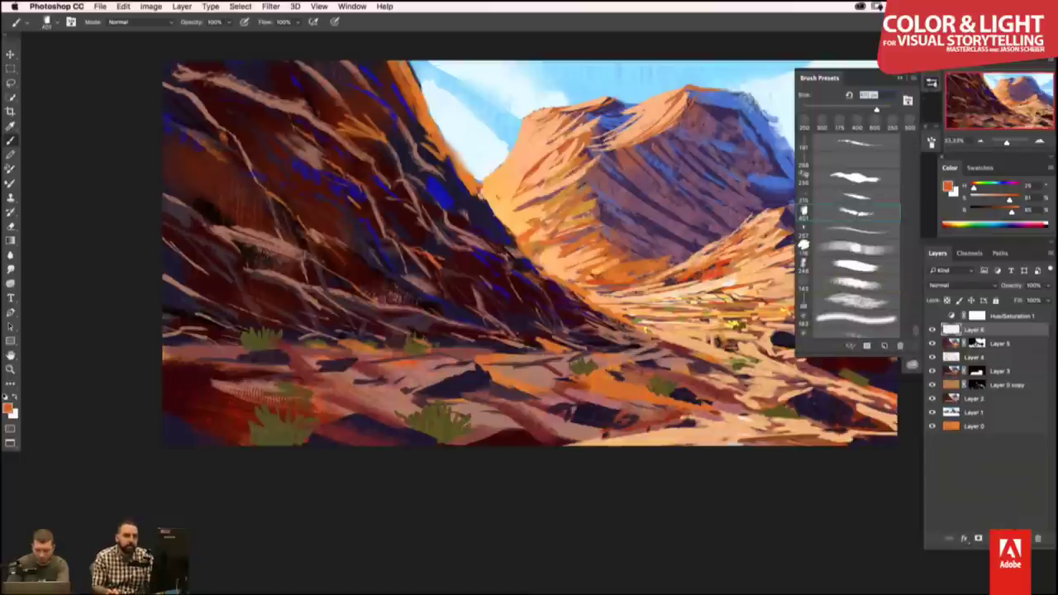
click(901, 80)
- Zoom far into the clouds and paint soft light strokes with a sampled cloud colour
key(z)
mouse_move(816, 101)
mouse_down()
mouse_move(807, 215)
mouse_move(482, 359)
mouse_up()
key(b)
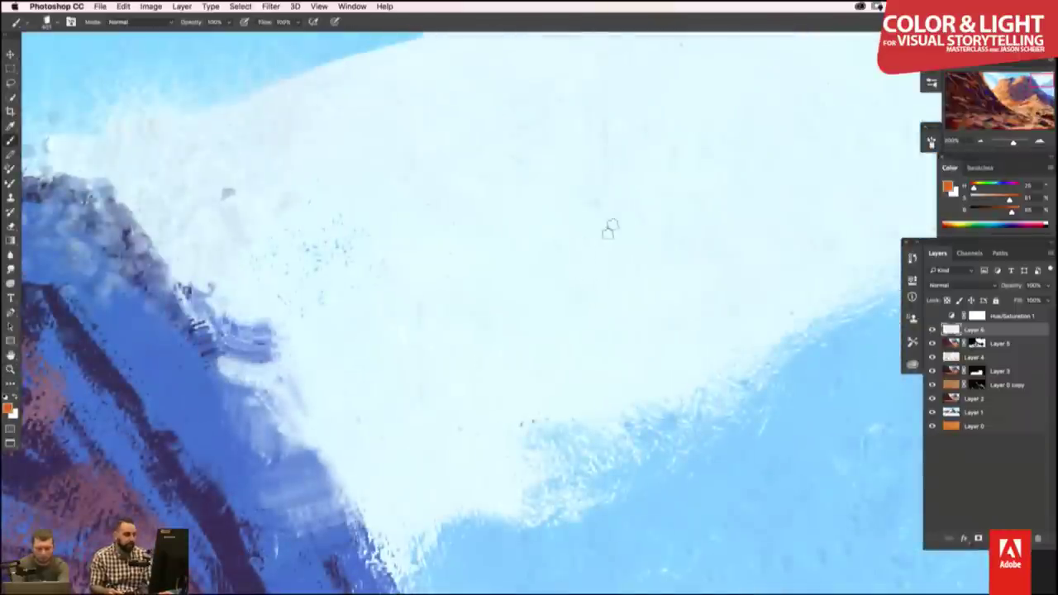
alt+click(510, 312)
drag(607, 338, 532, 420)
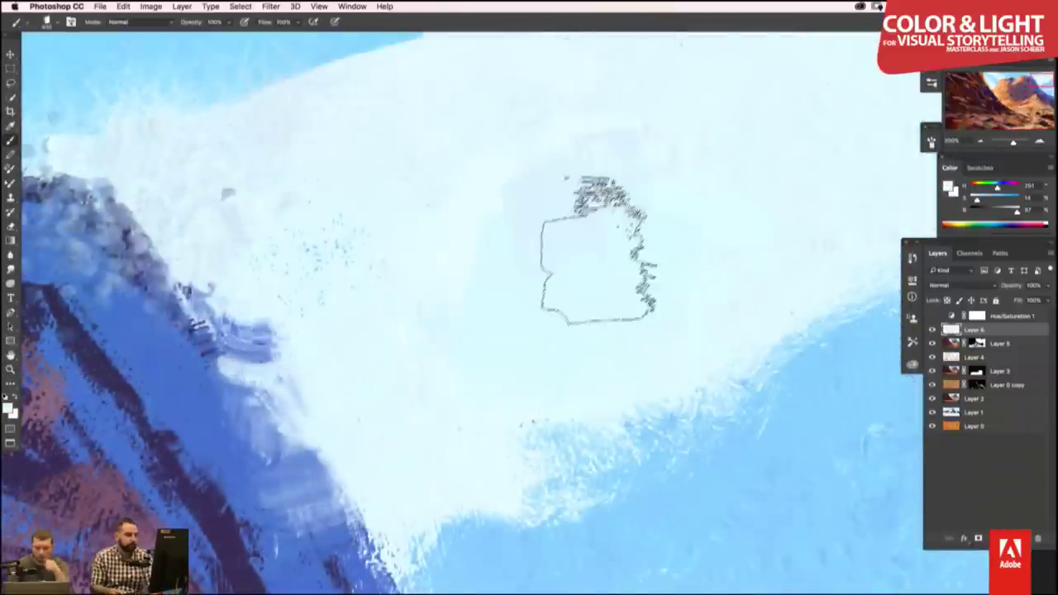
mouse_move(591, 248)
mouse_down()
mouse_move(565, 267)
mouse_move(747, 166)
mouse_up()
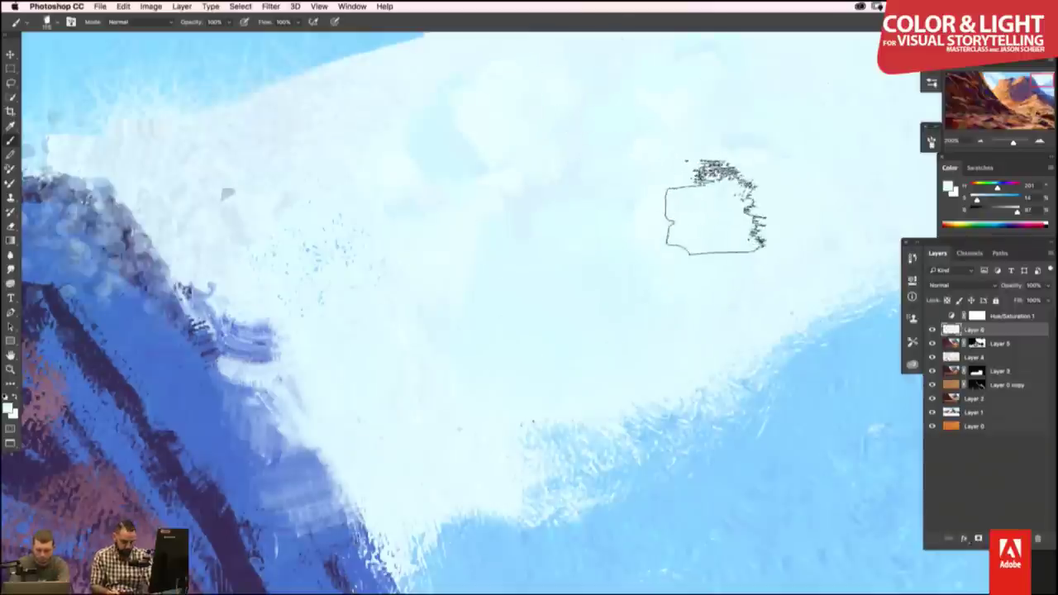
scroll(694, 190, down, 5)
- Dab the sky's light blue into the sky beside the mountain's slopes
drag(618, 396, 661, 193)
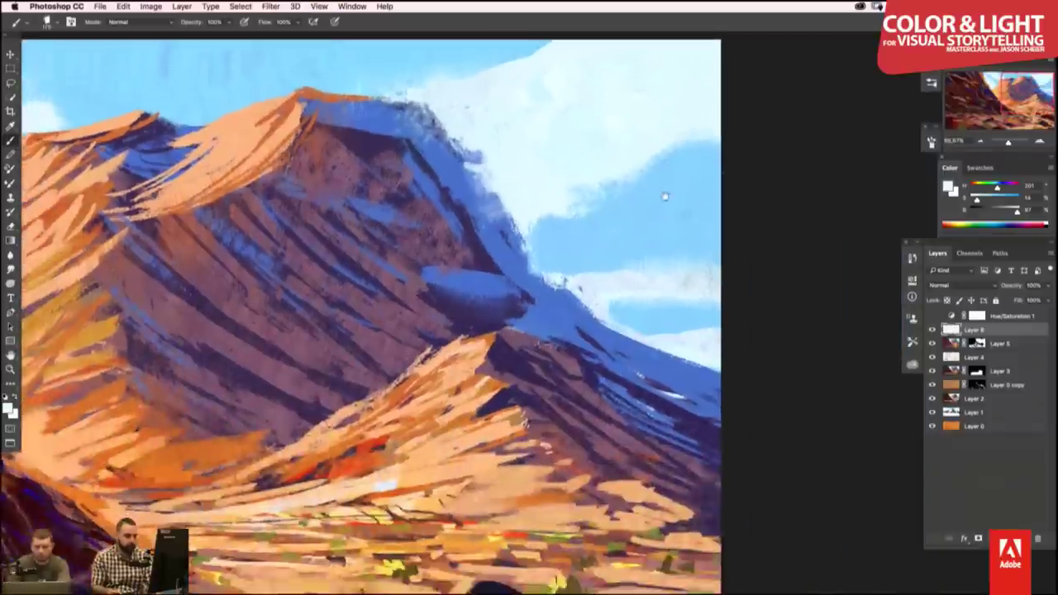
alt+click(627, 211)
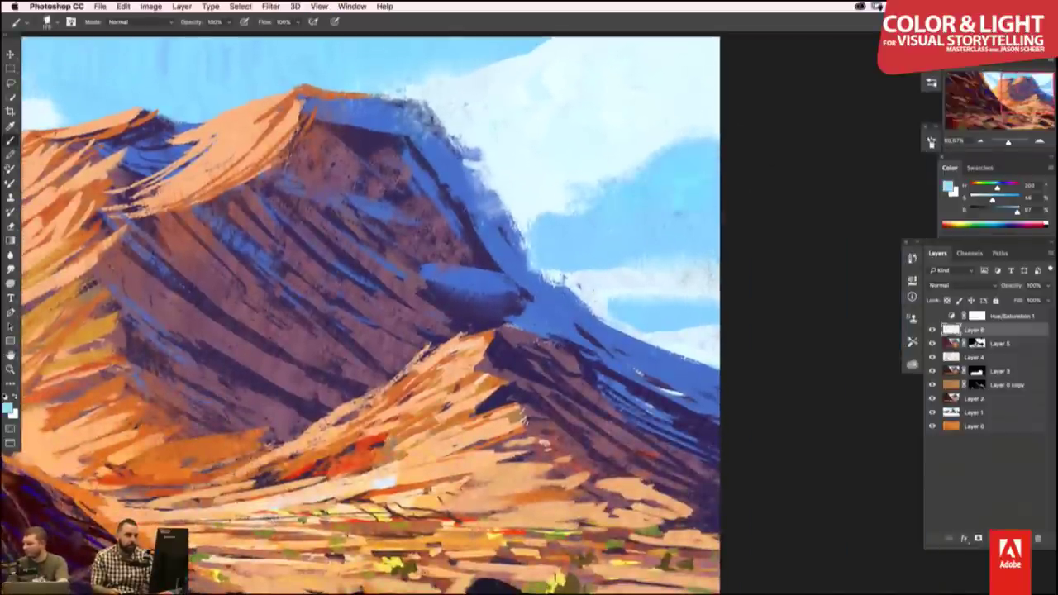
drag(607, 244, 636, 223)
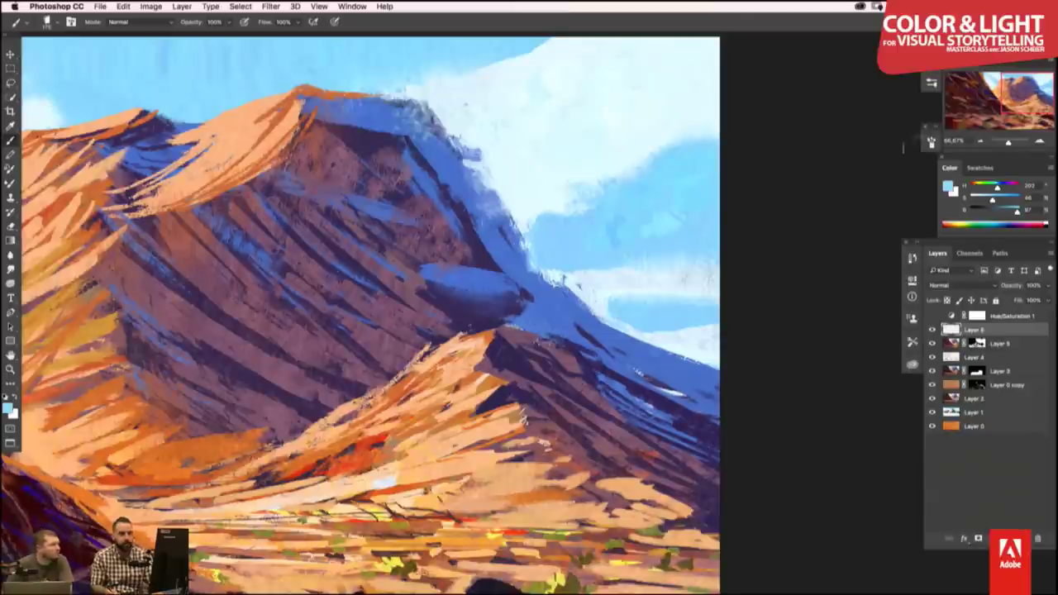
- Choose the size 246 brush preset and fine-tune the brush size near the mountain
click(932, 142)
click(932, 142)
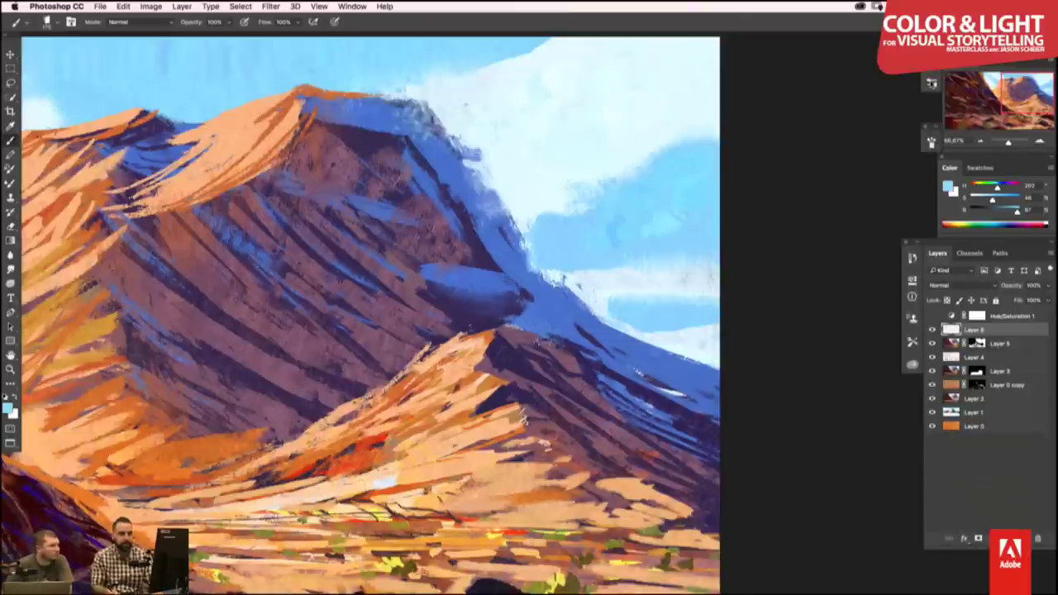
click(932, 83)
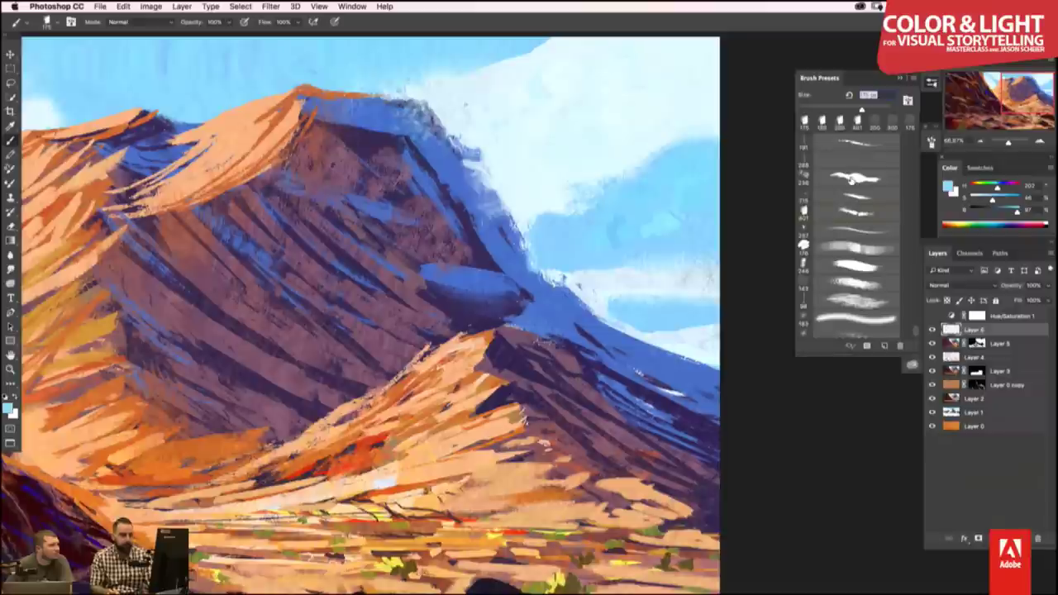
click(854, 266)
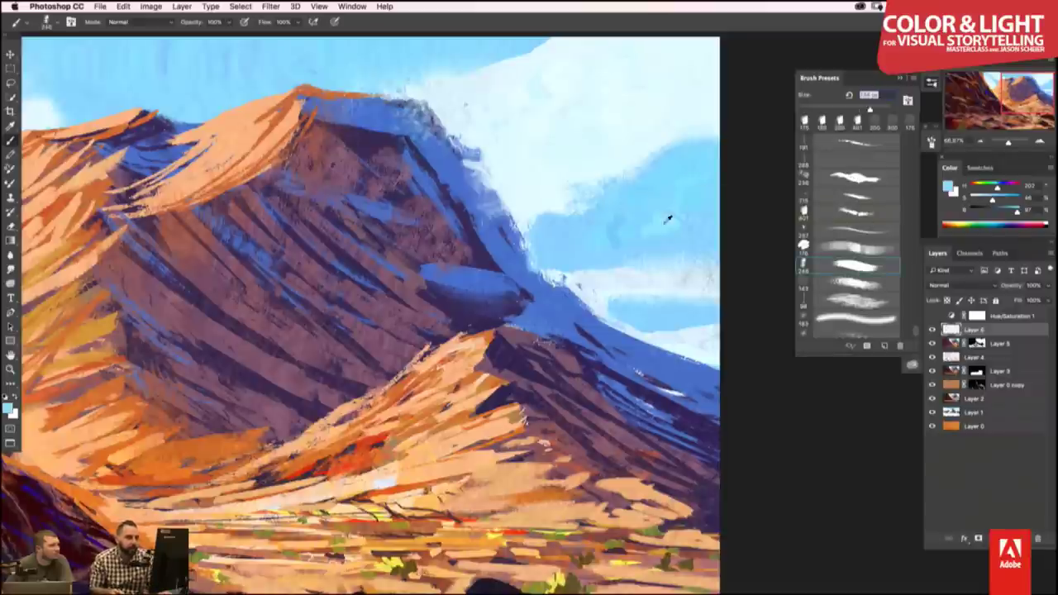
key(bracketleft)
key(bracketleft)
key(bracketleft)
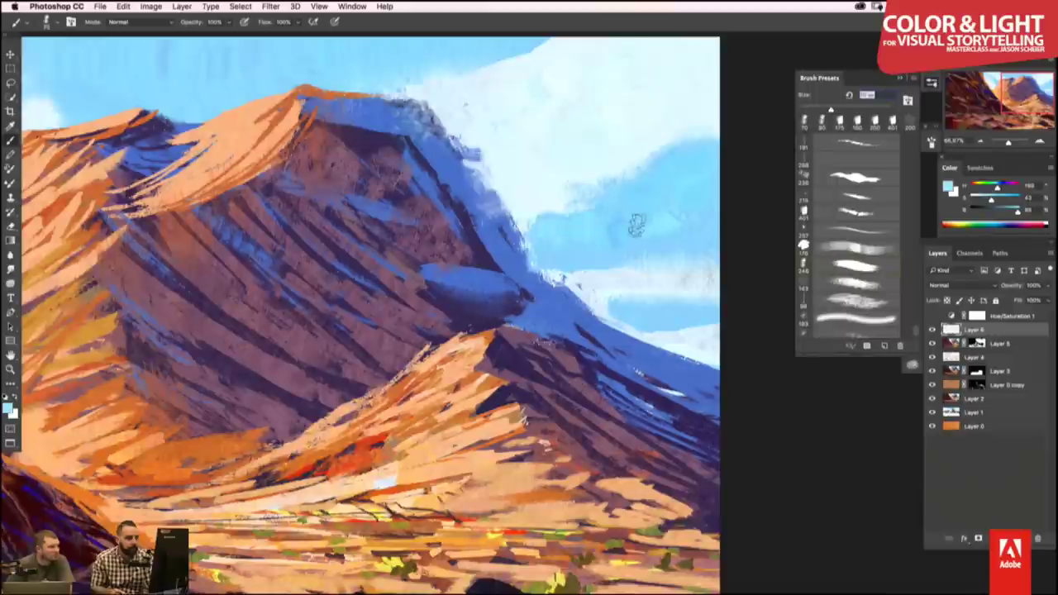
key(bracketright)
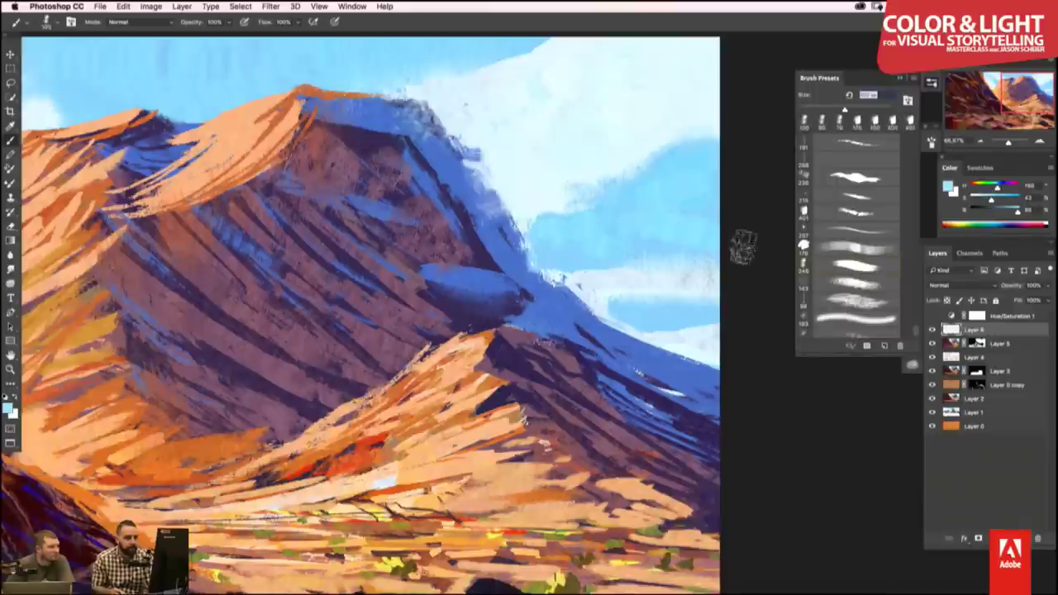
key(bracketleft)
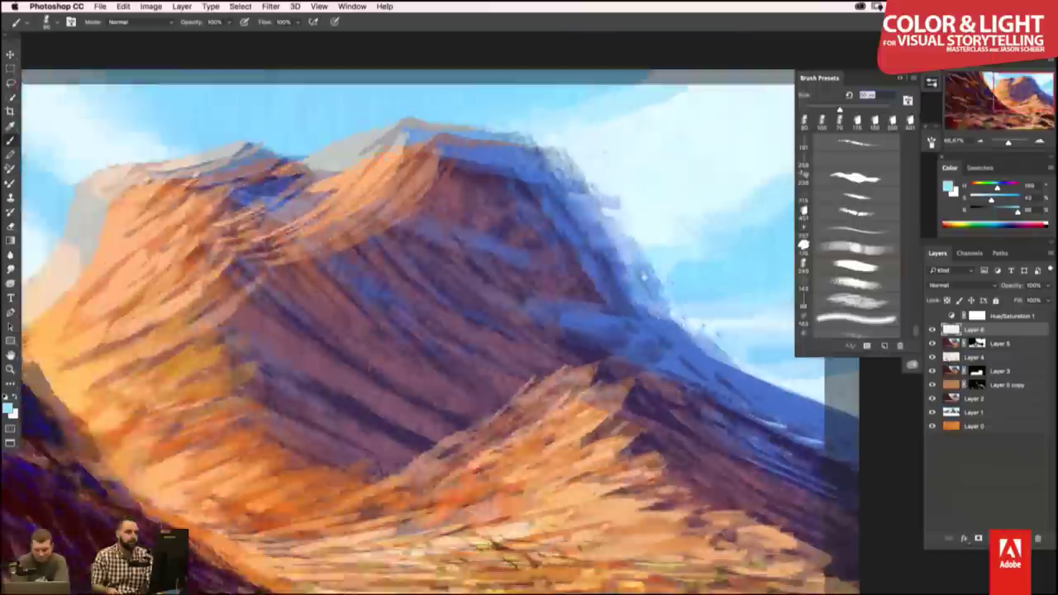
key(ctrl+equal)
key(bracketright)
key(bracketright)
key(bracketright)
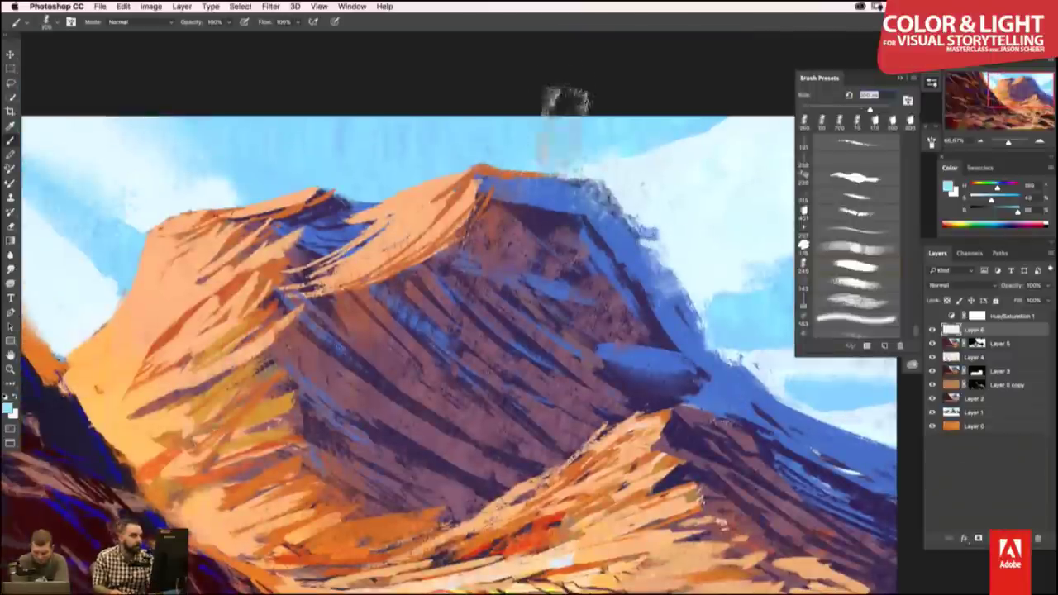
key(bracketright)
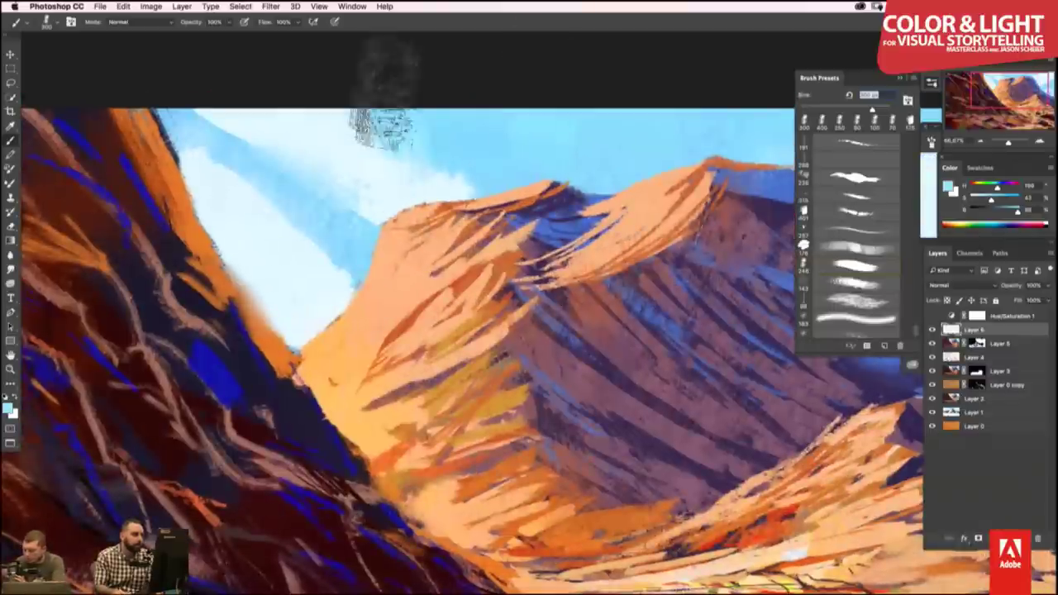
- Paint a white cloud stroke in the upper-left sky, then zoom out to 33.33%
alt+click(363, 161)
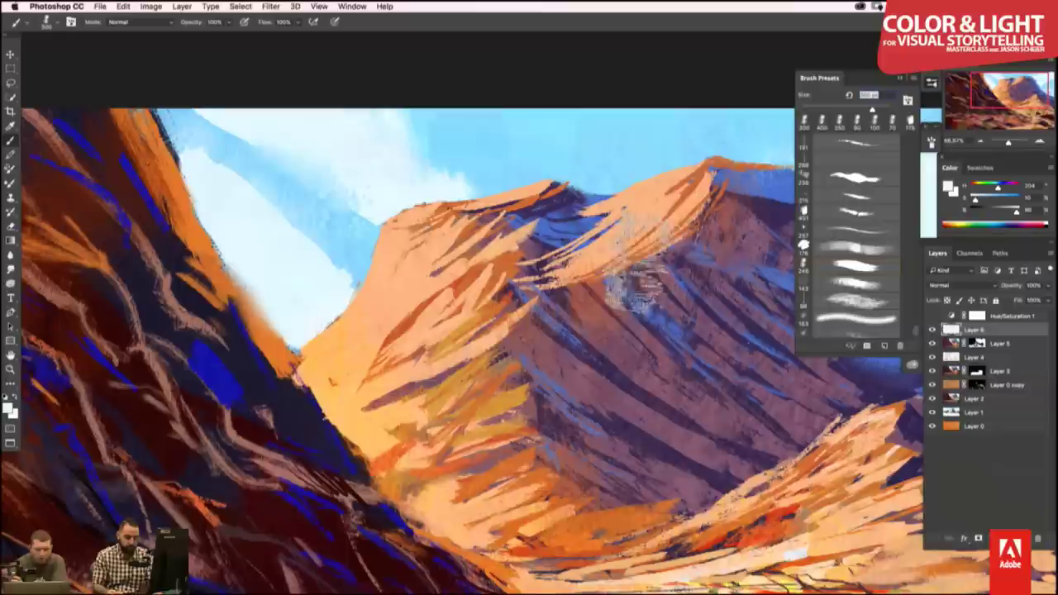
key(bracketleft)
key(bracketleft)
key(bracketleft)
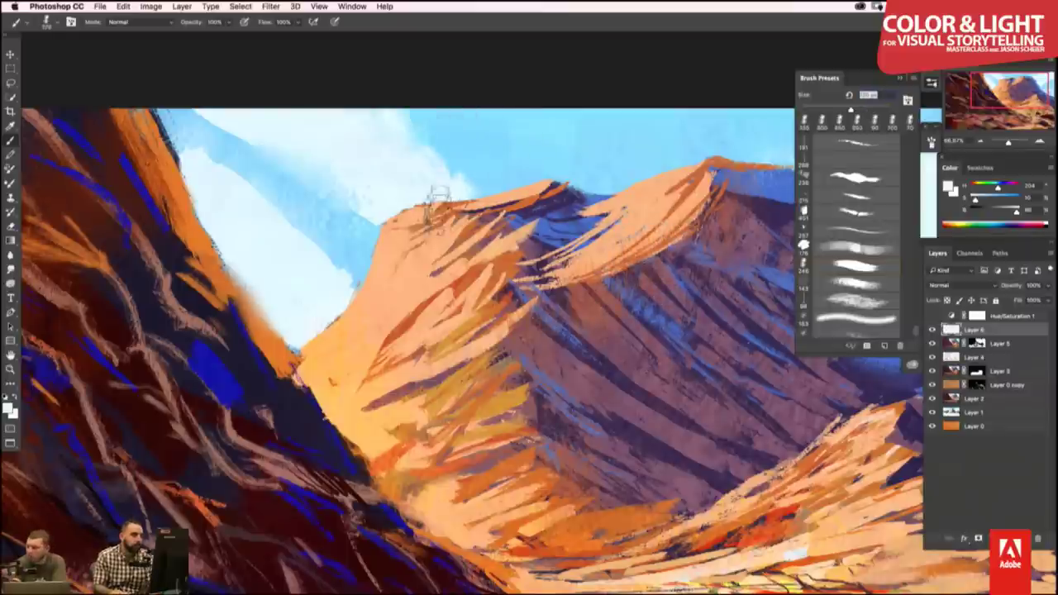
mouse_move(255, 201)
mouse_down()
mouse_move(217, 217)
mouse_move(312, 291)
mouse_up()
key(bracketleft)
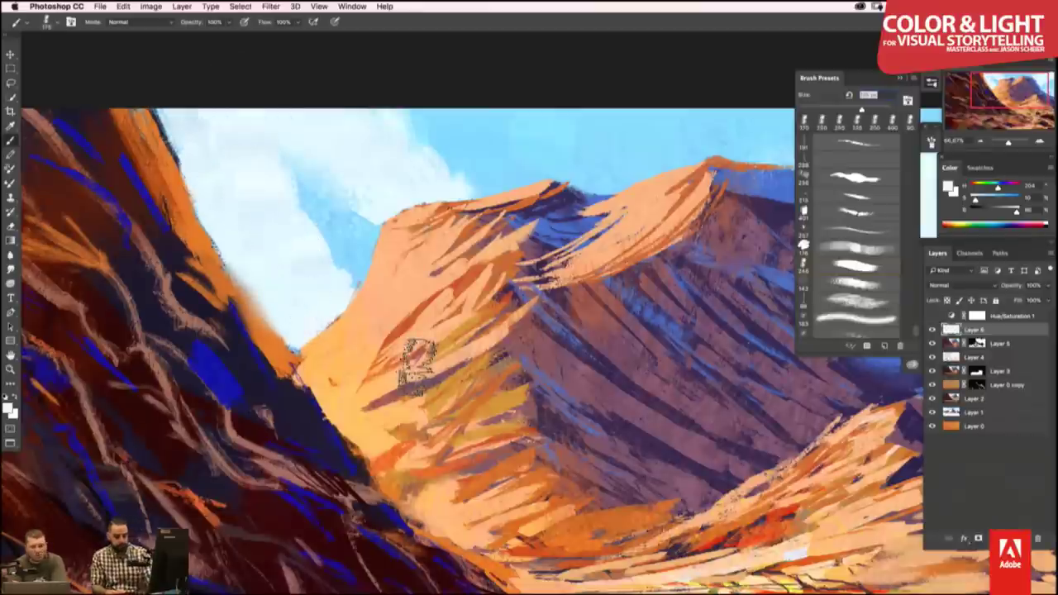
key(ctrl+minus)
key(ctrl+minus)
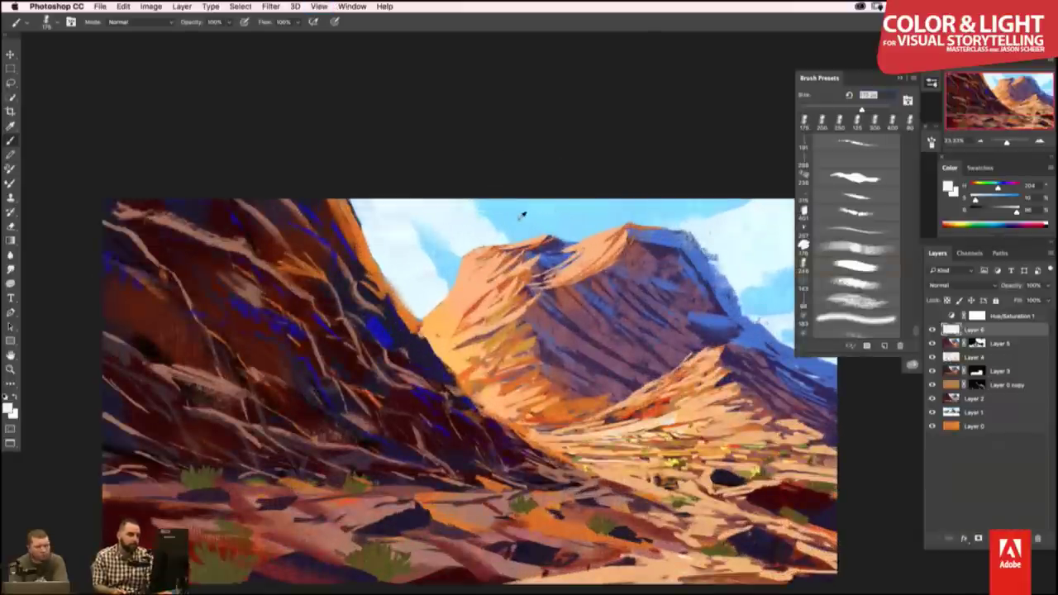
- Sample sky blue and paint light strokes along the ridge edge and cloud beside the peak
alt+click(519, 217)
key(bracketleft)
key(bracketleft)
key(bracketleft)
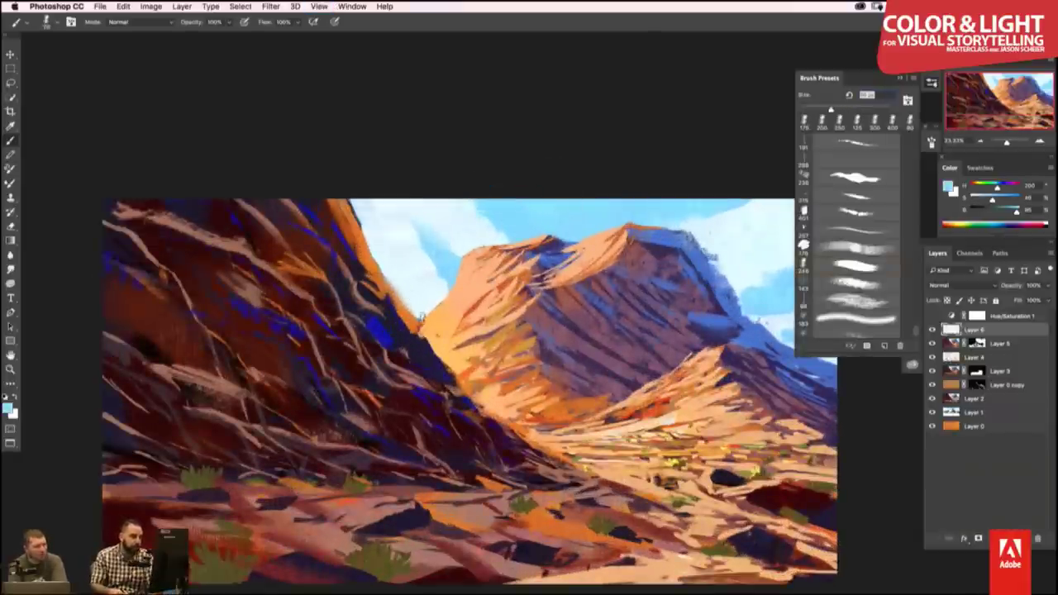
key(bracketleft)
key(bracketleft)
drag(408, 304, 417, 316)
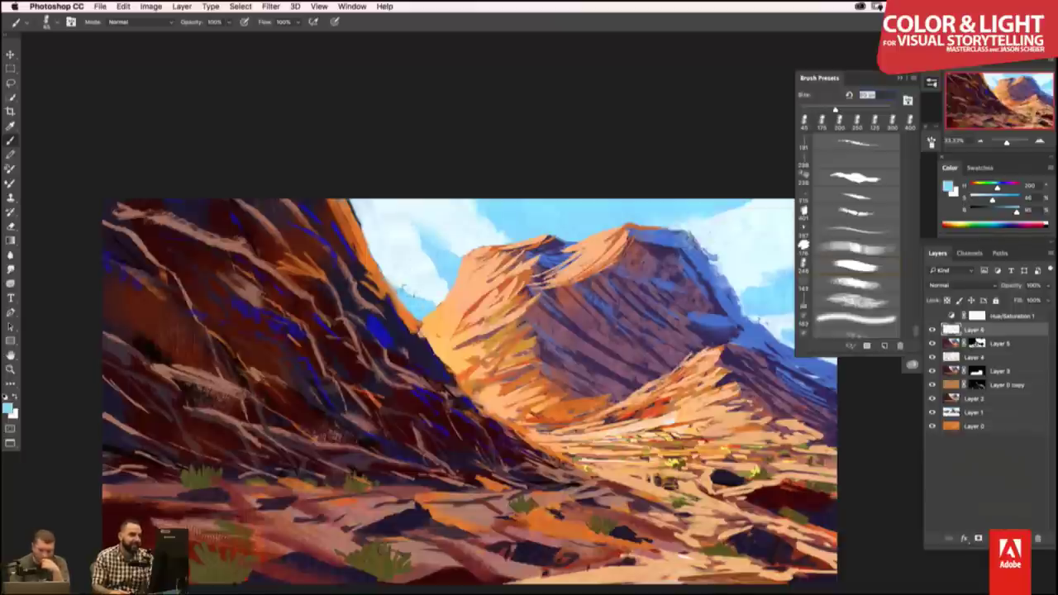
mouse_move(432, 262)
mouse_down()
mouse_move(411, 237)
mouse_move(418, 217)
mouse_move(392, 206)
mouse_move(417, 236)
mouse_move(418, 216)
mouse_move(443, 257)
mouse_up()
key(bracketright)
key(bracketright)
key(bracketright)
key(bracketright)
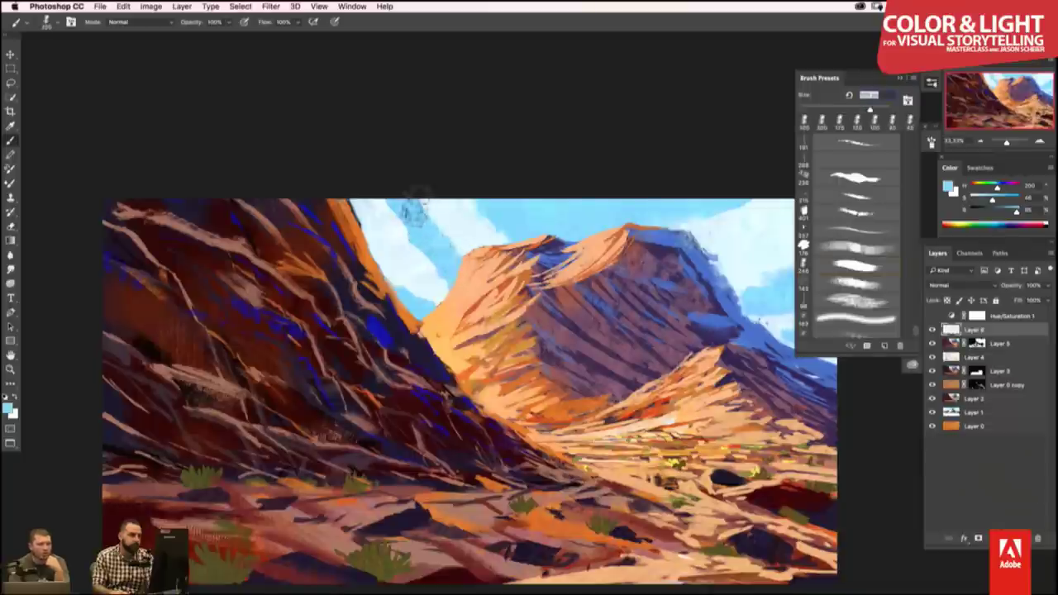
mouse_move(451, 227)
mouse_down()
mouse_move(472, 212)
mouse_move(485, 229)
mouse_up()
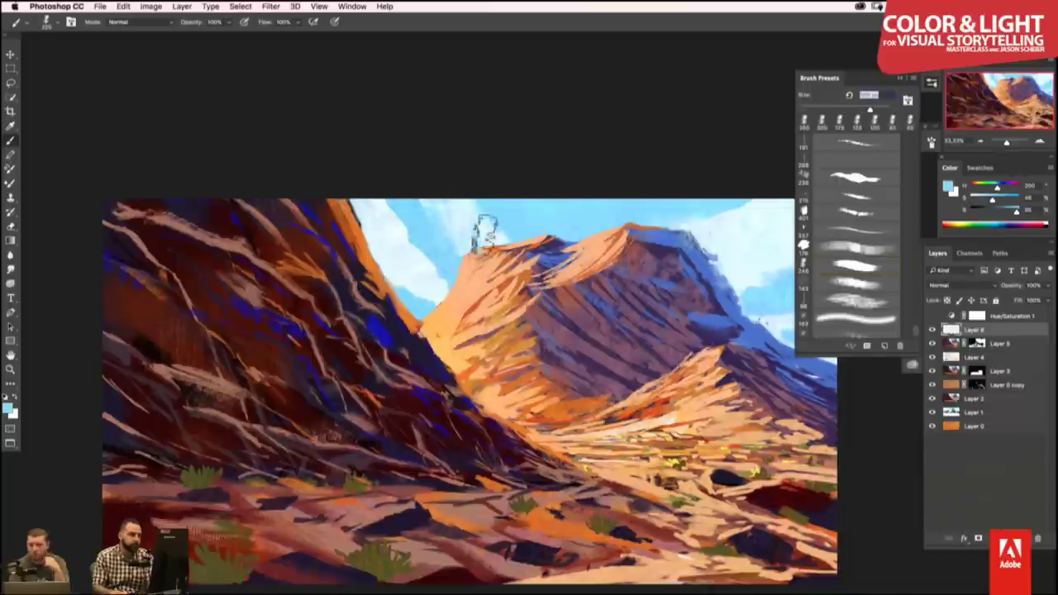
scroll(485, 229, right, 5)
scroll(484, 229, down, 1)
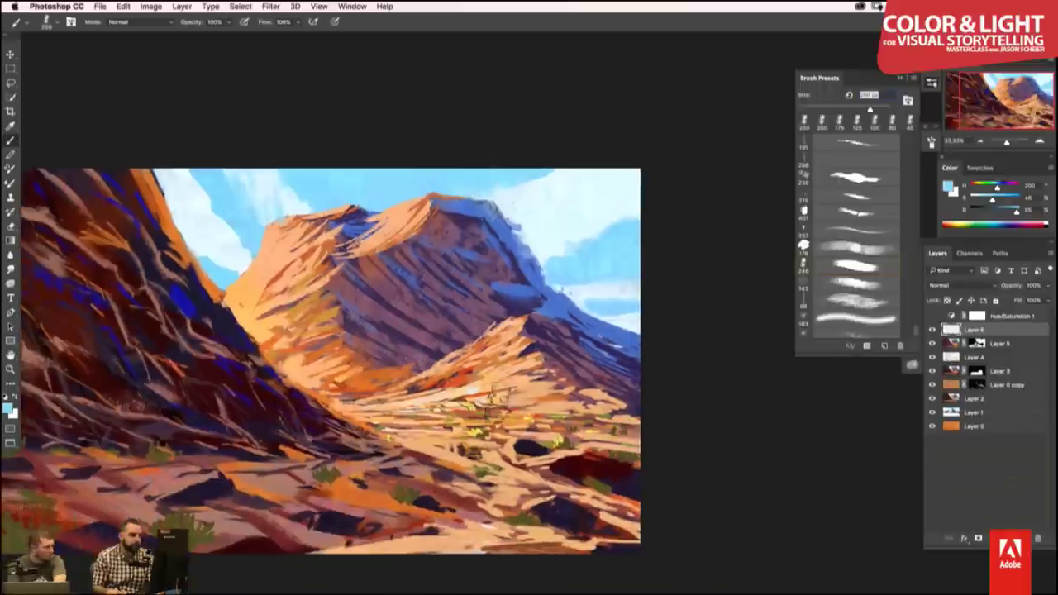
- Paint a blue vertical streak on the central peak and light blue along the right ridge
drag(468, 171, 473, 272)
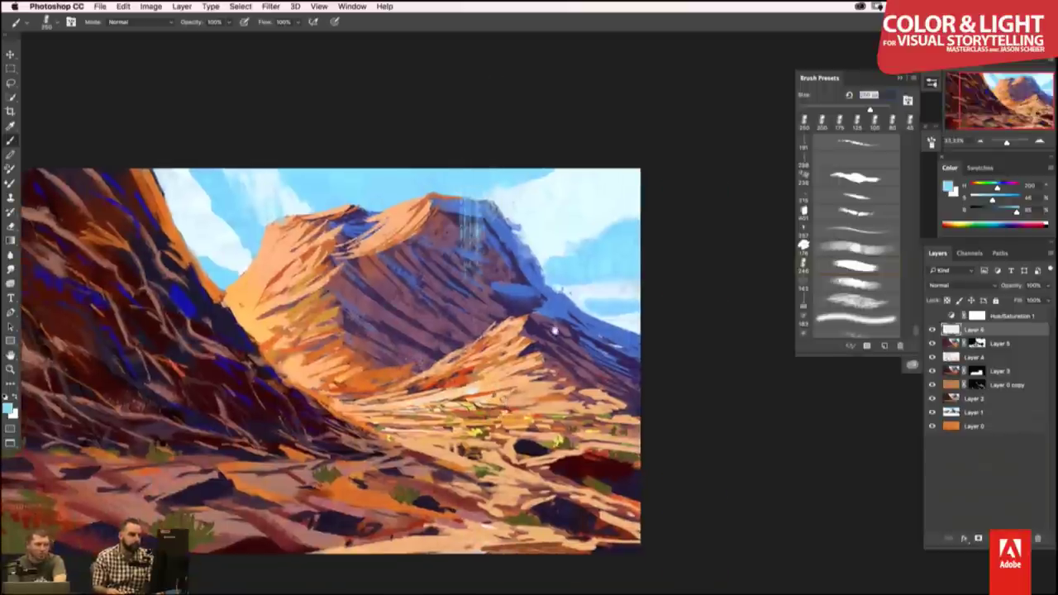
scroll(554, 331, down, 2)
scroll(554, 331, left, 2)
mouse_move(628, 195)
mouse_down()
mouse_move(649, 240)
mouse_move(665, 239)
mouse_move(674, 273)
mouse_up()
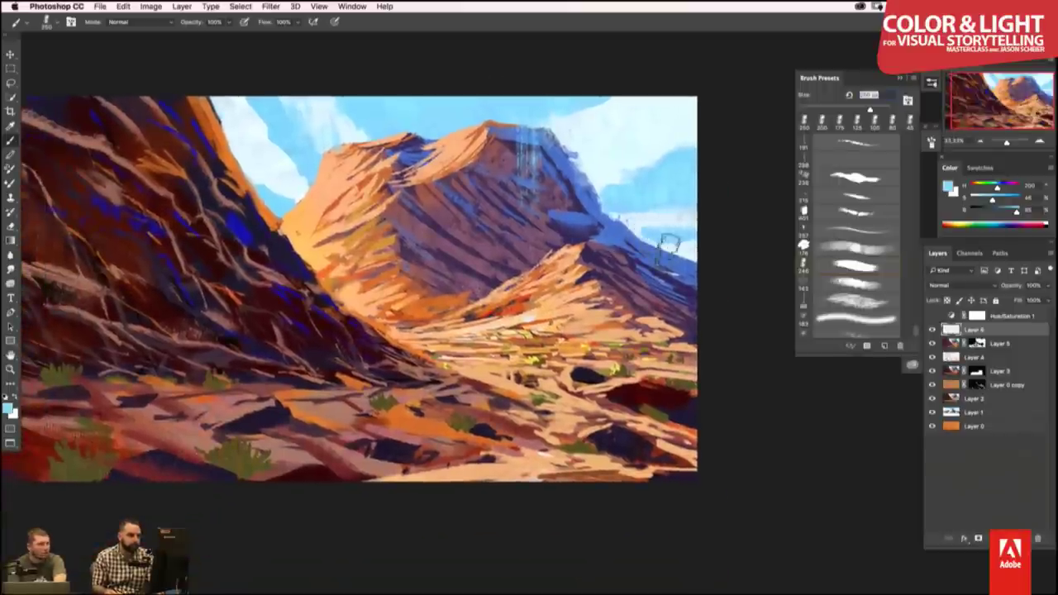
drag(657, 236, 682, 264)
scroll(670, 314, left, 2)
scroll(670, 314, down, 1)
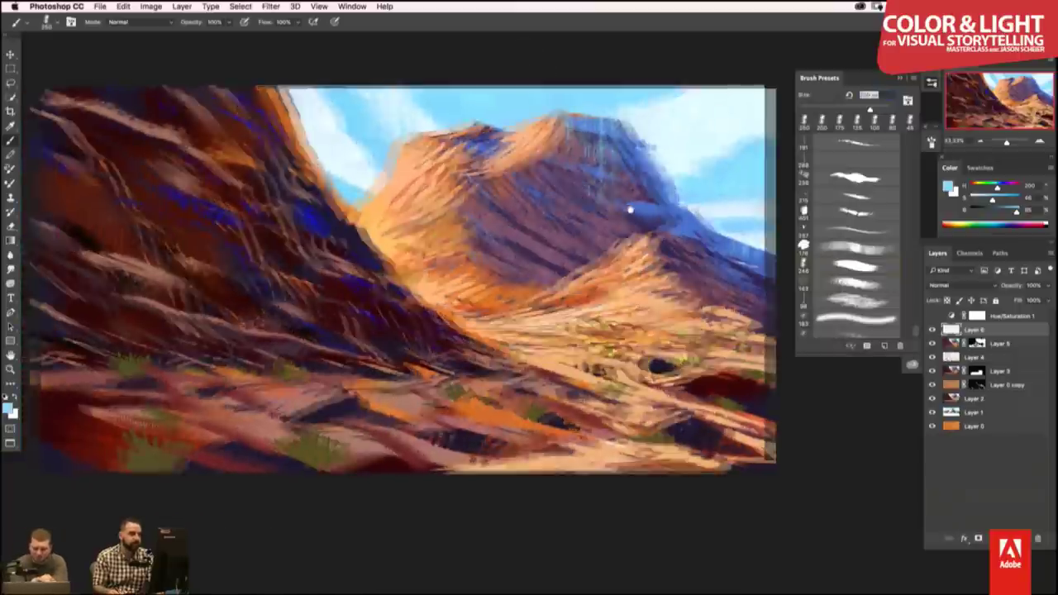
scroll(633, 207, left, 3)
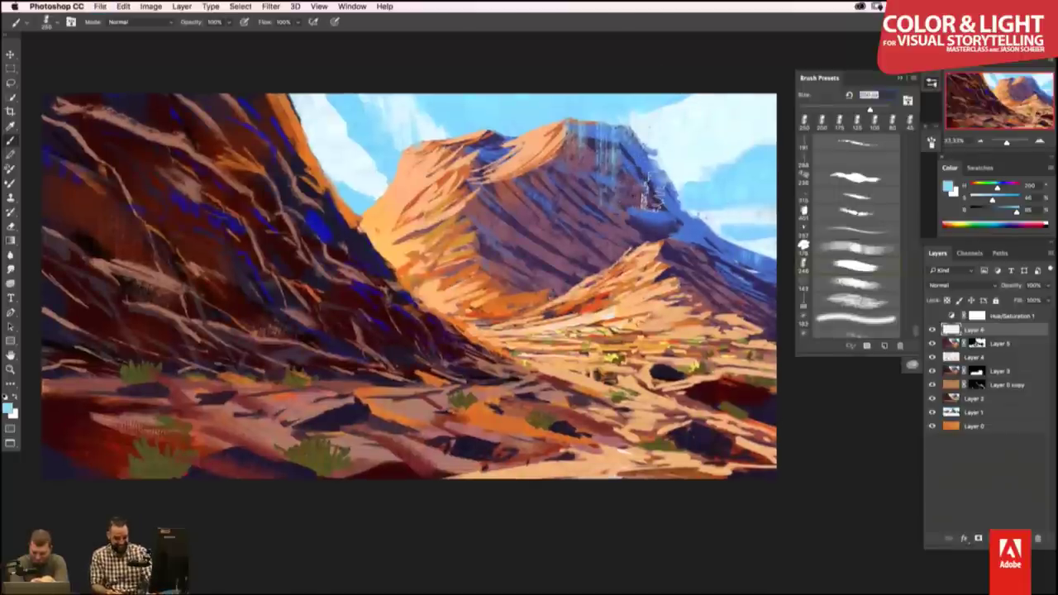
- Pick an orange-brown colour with a smaller brush and hide all panels for full-screen viewing
key(bracketleft)
key(bracketleft)
key(bracketleft)
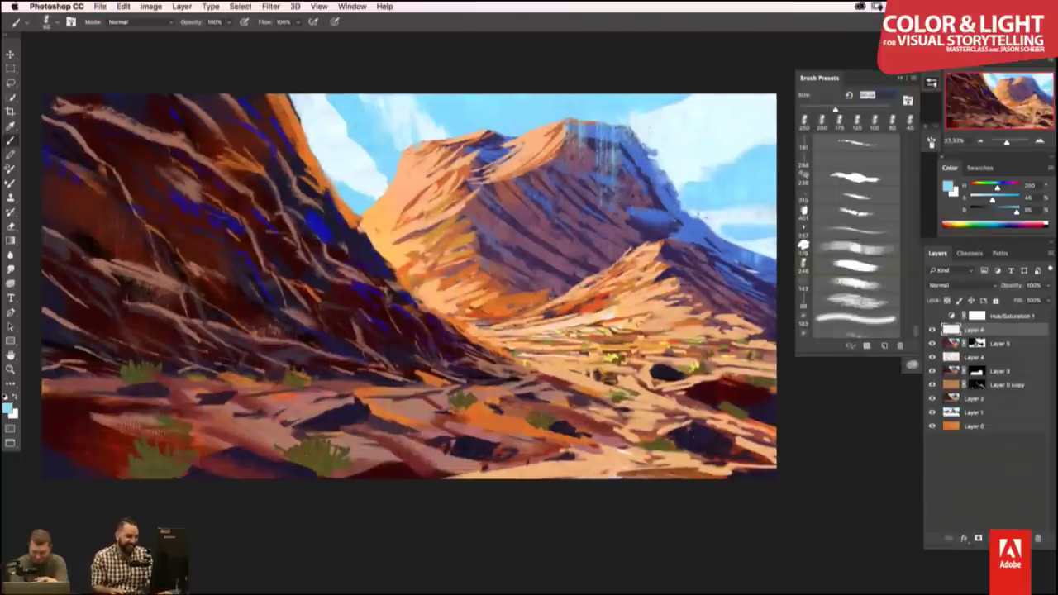
alt+click(662, 276)
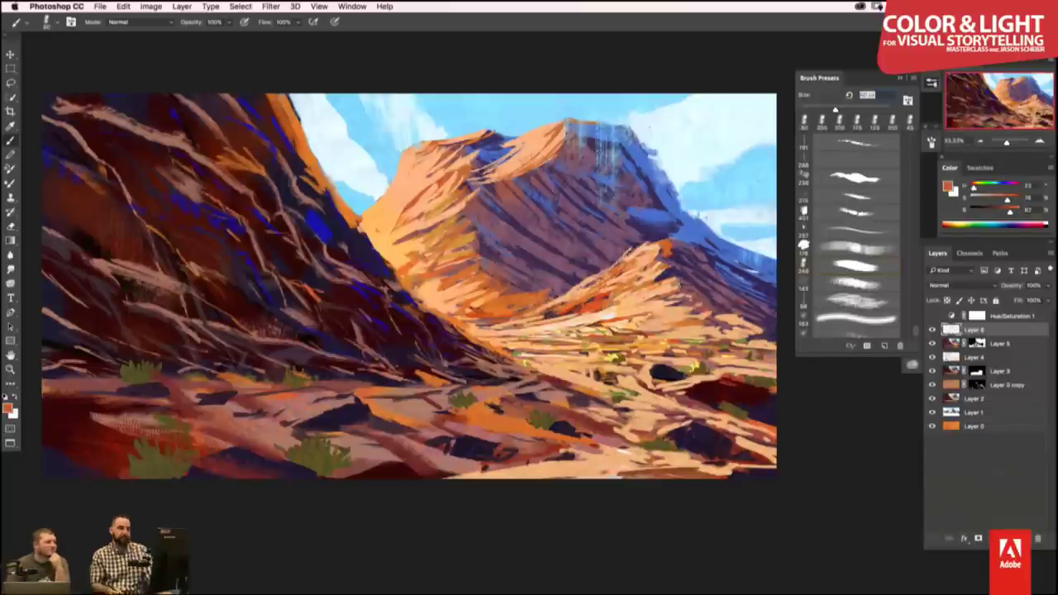
scroll(583, 297, down, 2)
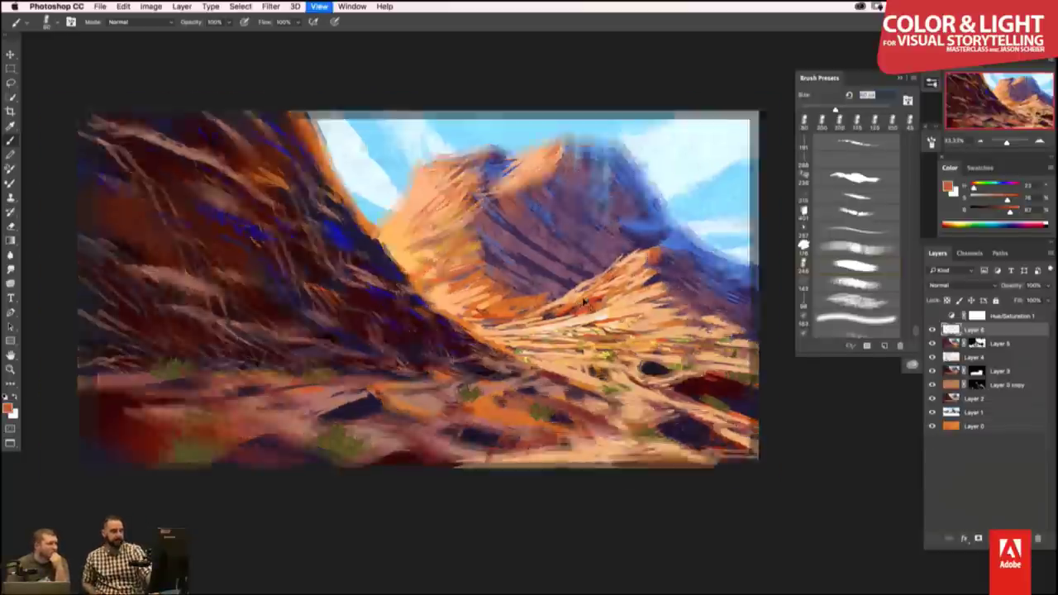
scroll(583, 298, up, 1)
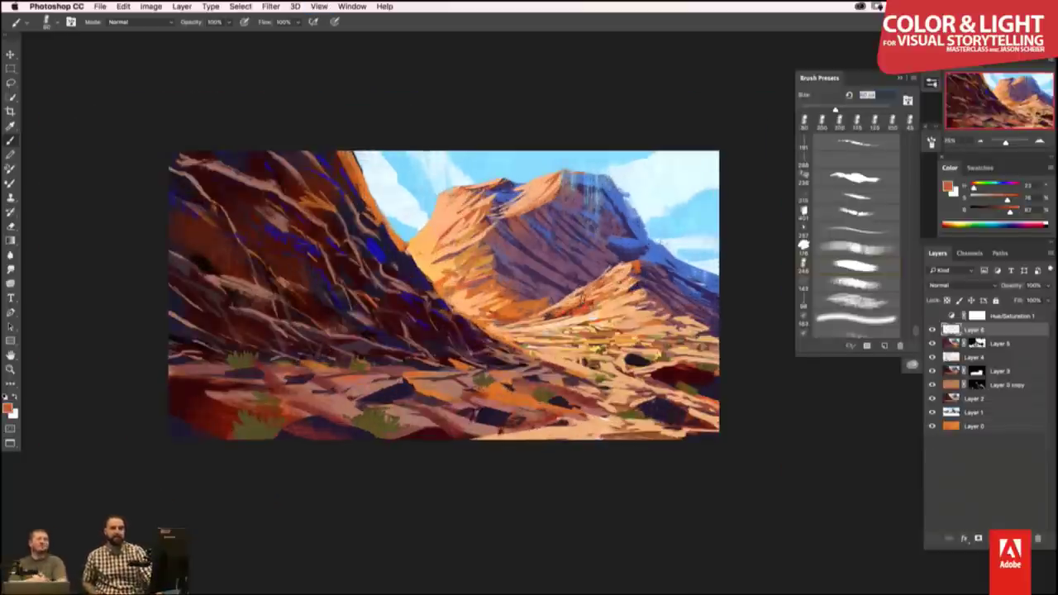
key(Tab)
scroll(629, 310, up, 2)
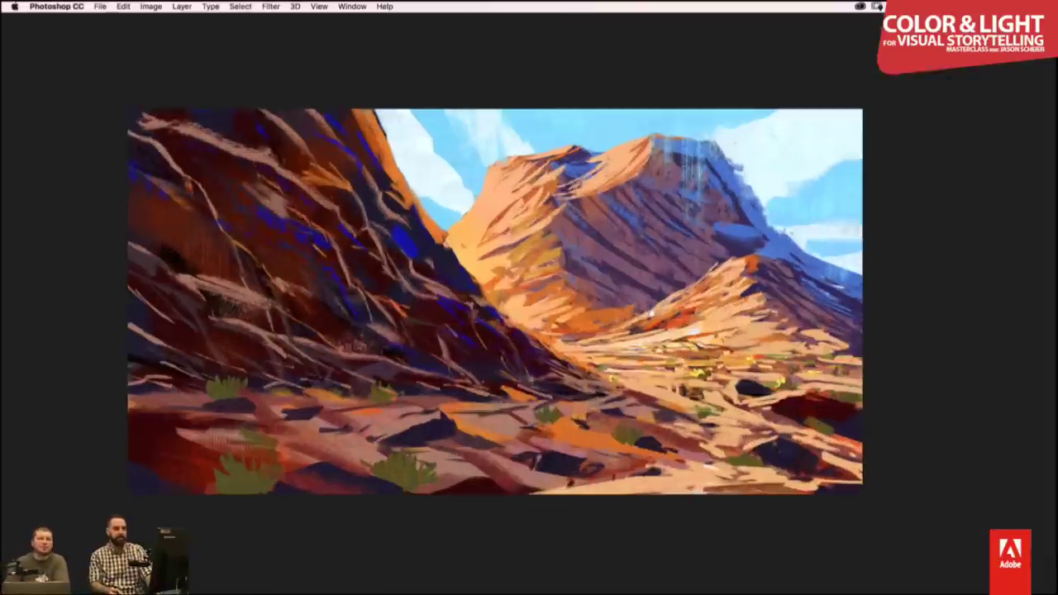
scroll(727, 304, down, 1)
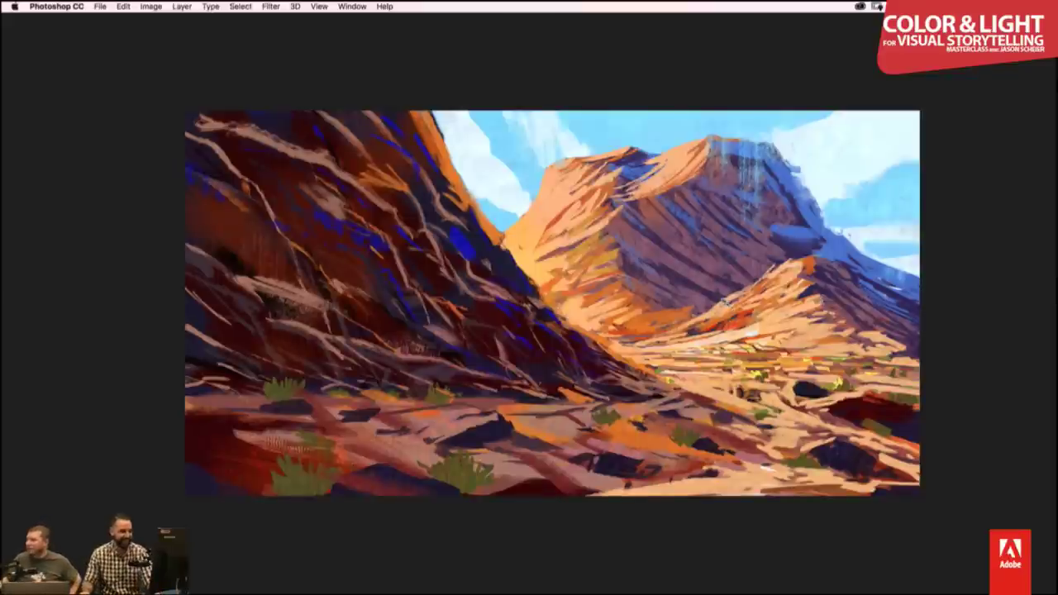
- Attempt a layered Save As to the LaCie drive and dismiss the write-access error
key(f)
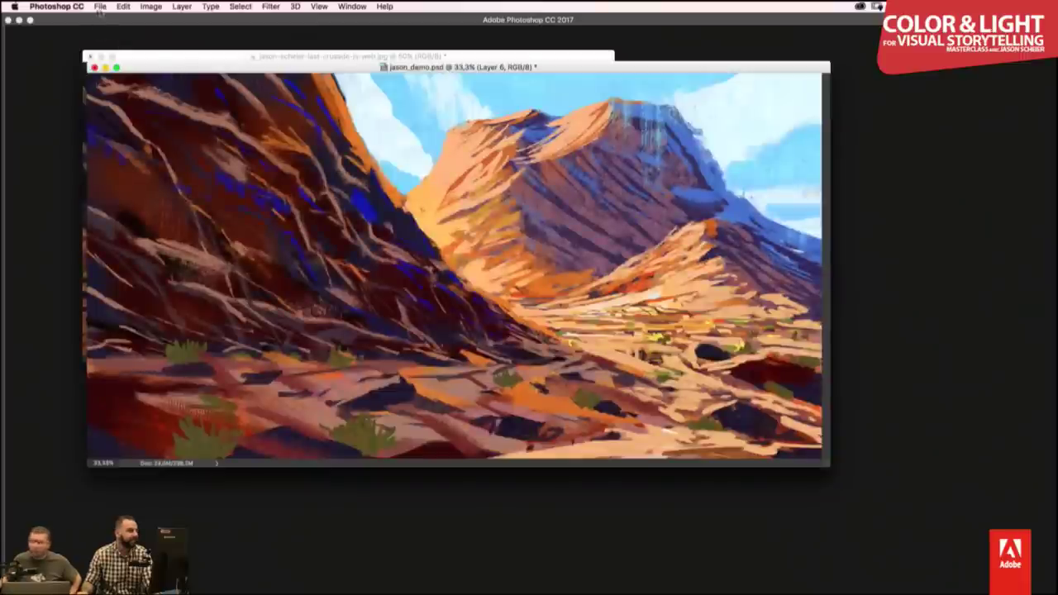
click(100, 6)
click(112, 123)
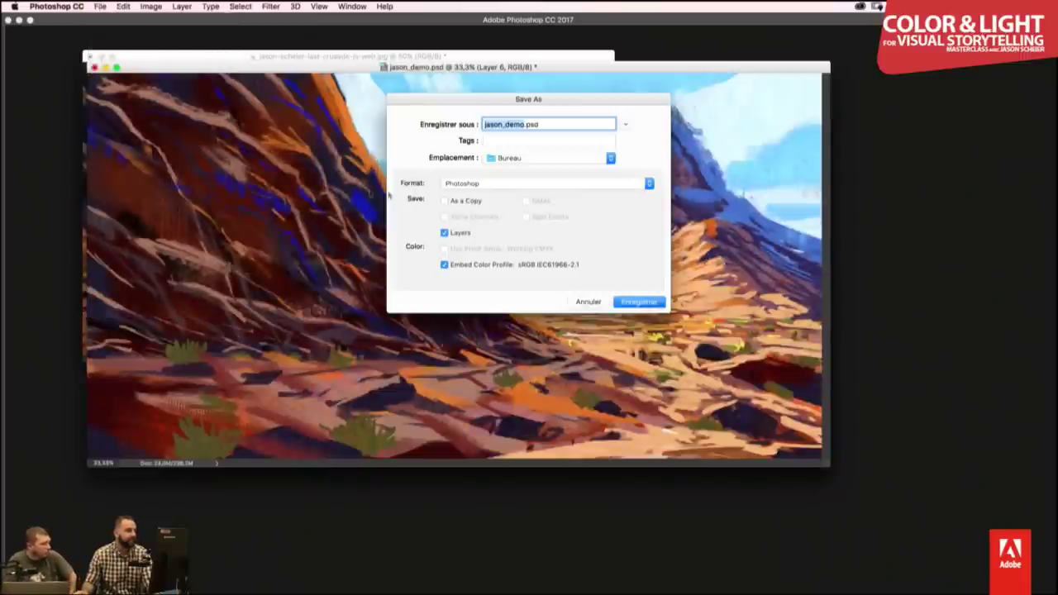
click(557, 164)
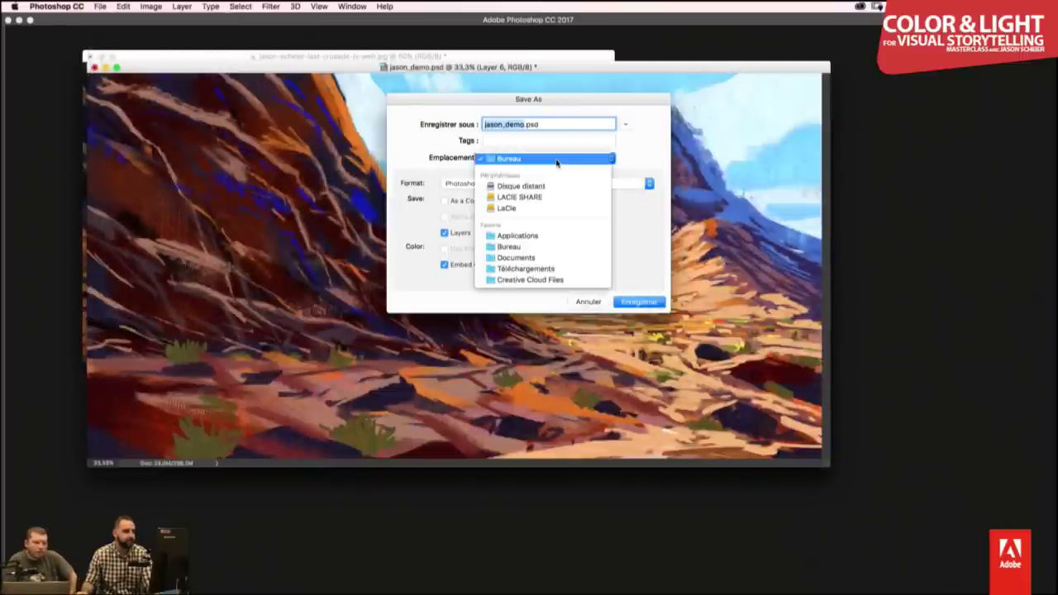
click(537, 208)
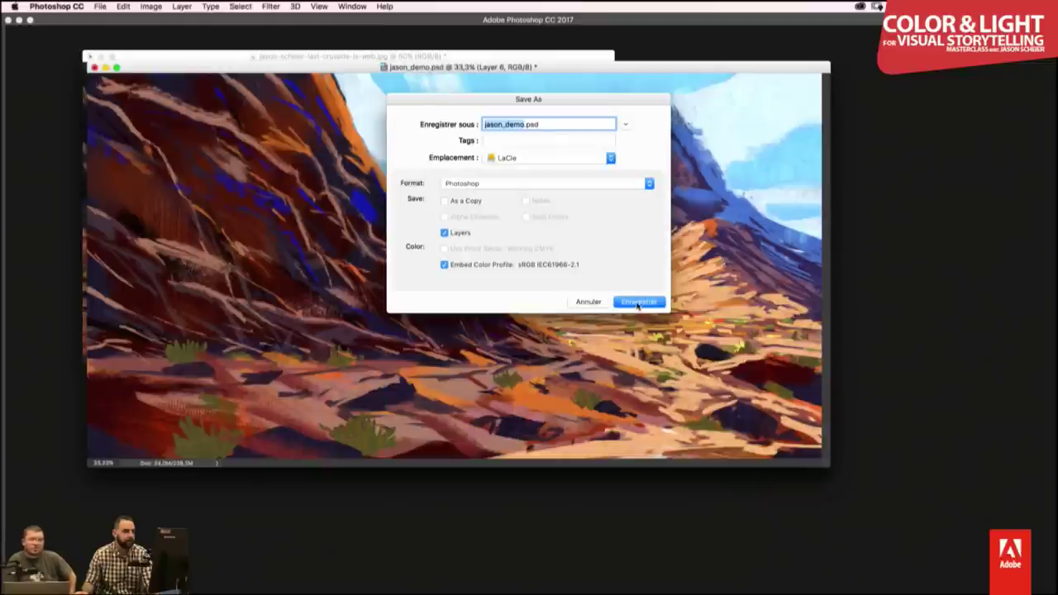
click(637, 303)
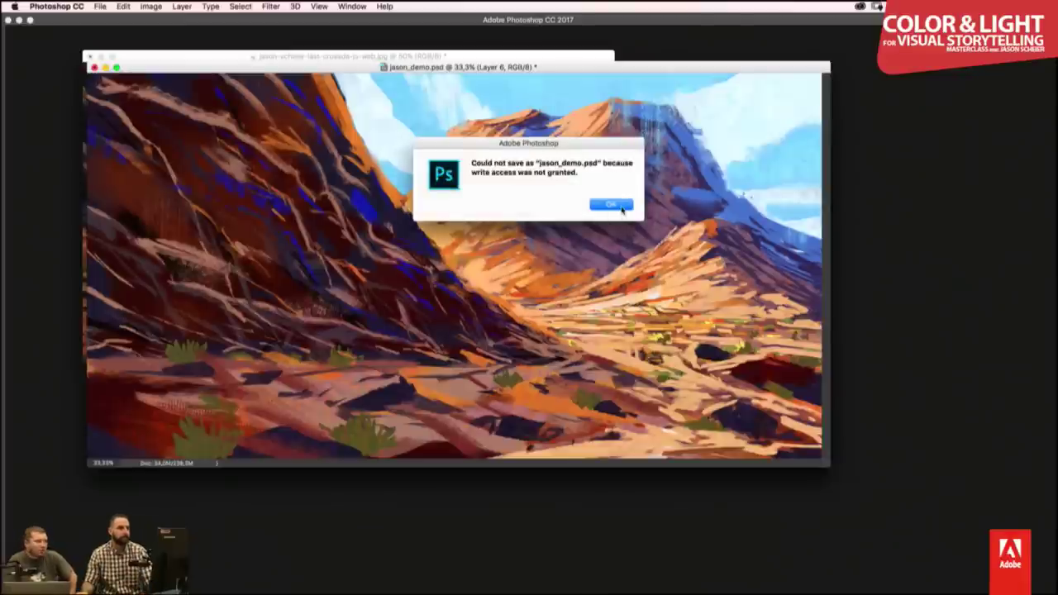
click(612, 205)
- Save the layered jason_demo.psd to the Bureau desktop, replacing the existing copy
click(100, 6)
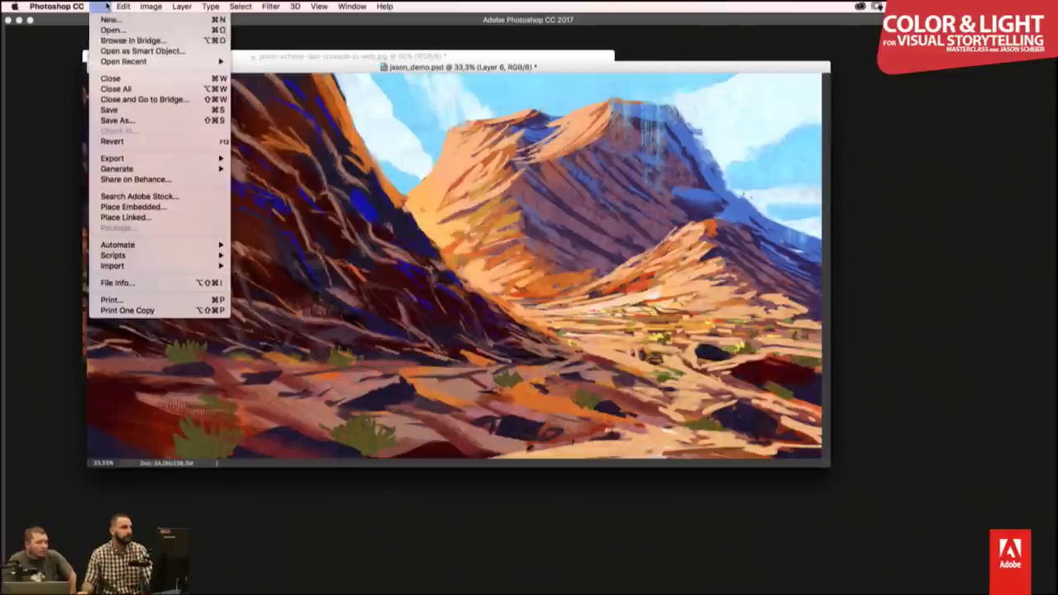
click(124, 122)
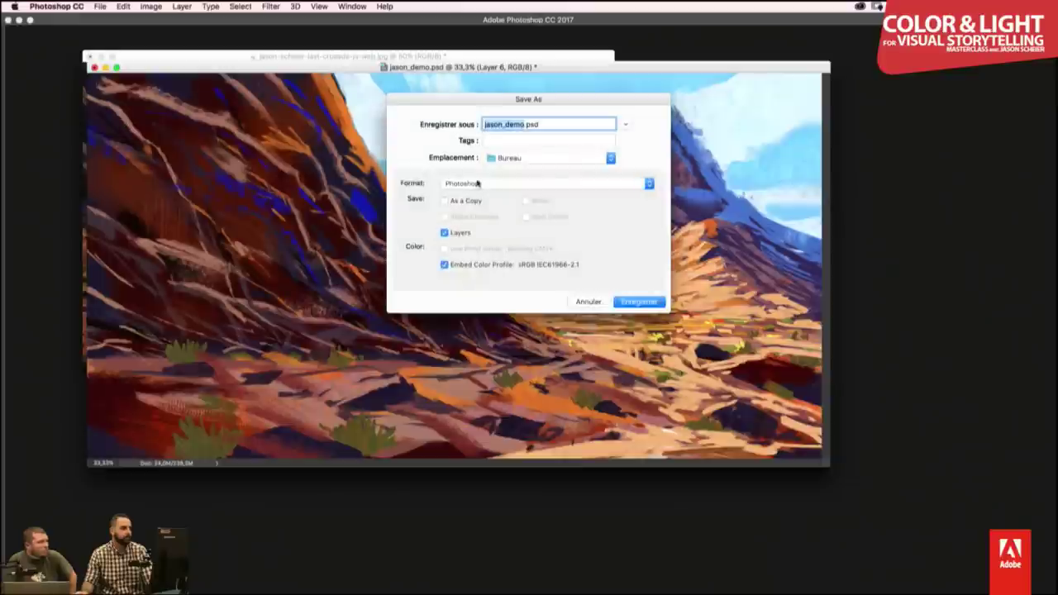
click(638, 302)
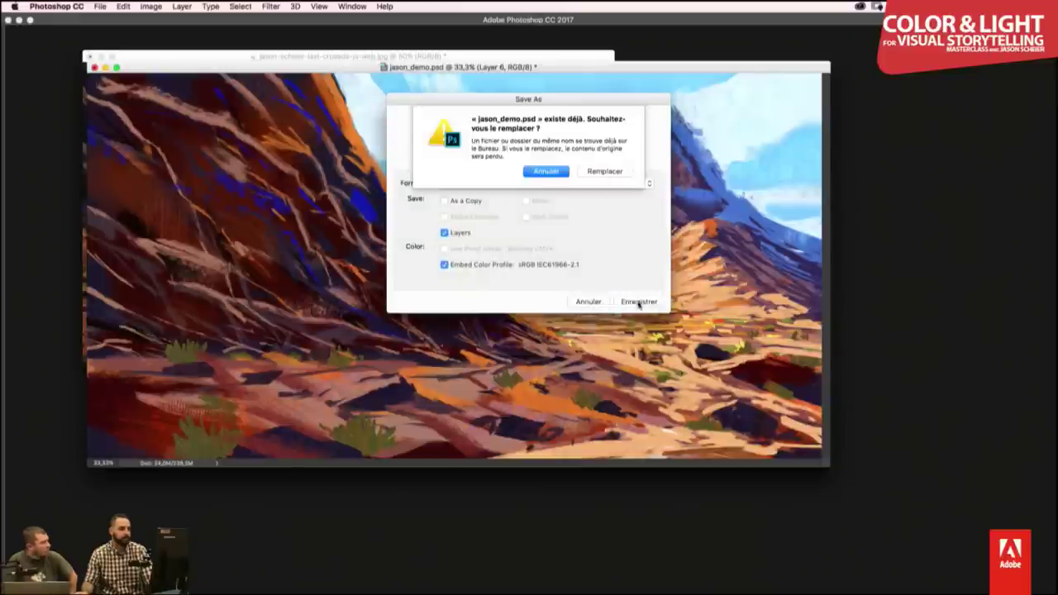
click(612, 172)
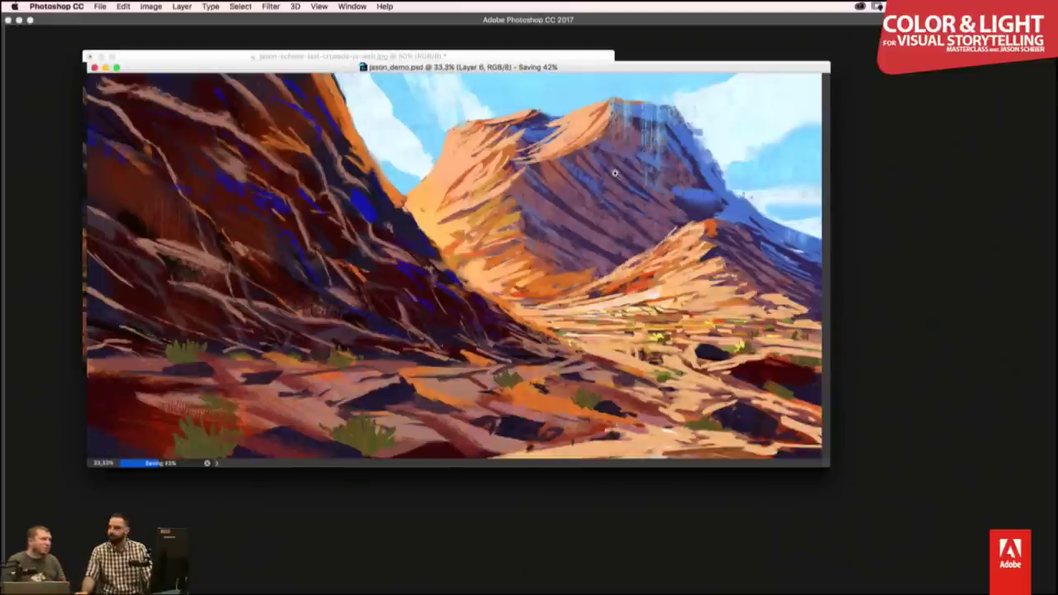